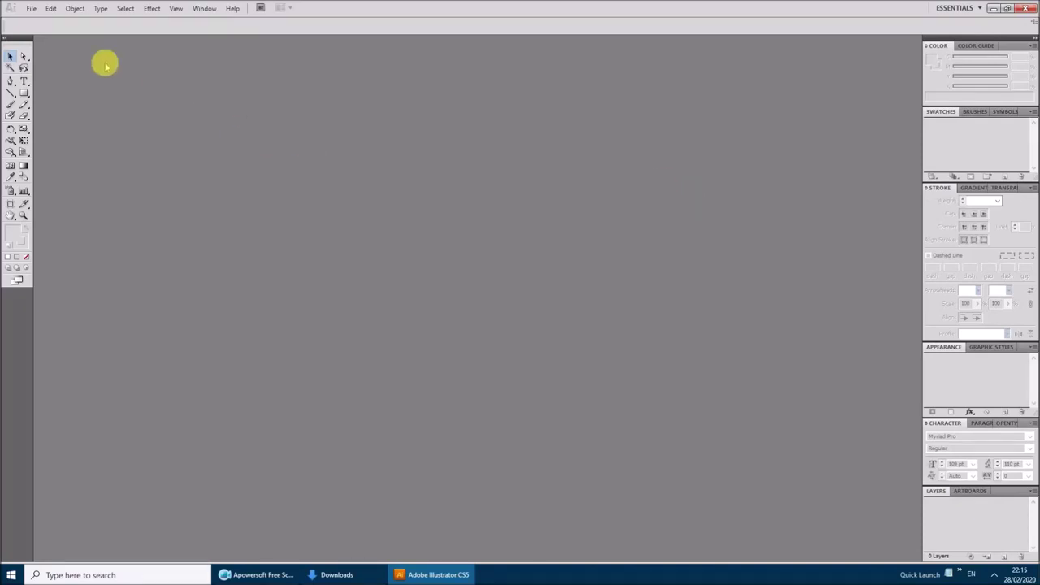
# Create a new A4 landscape document of 29.7 × 21 cm in centimetres
pyautogui.click(32, 8)
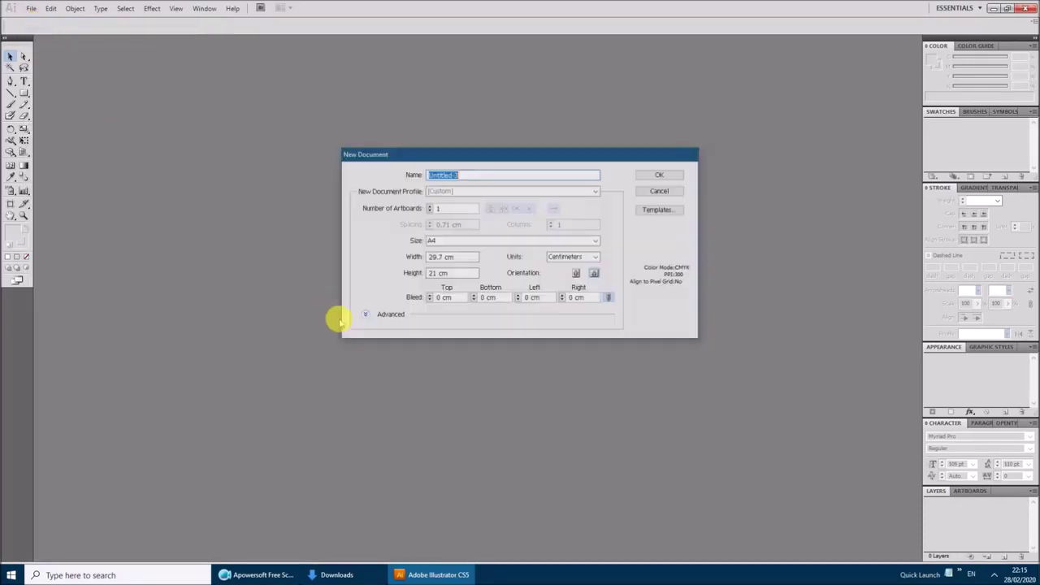
pyautogui.press('Tab')
pyautogui.press('Tab')
pyautogui.press('Tab')
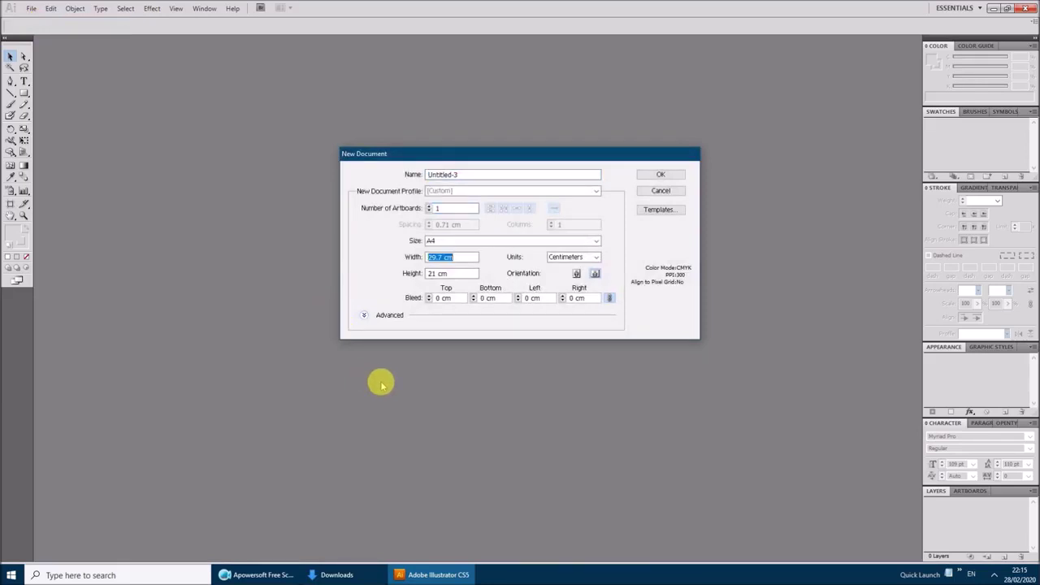
pyautogui.press('Tab')
pyautogui.press('Tab')
pyautogui.press('Tab')
pyautogui.press('Tab')
pyautogui.press('Tab')
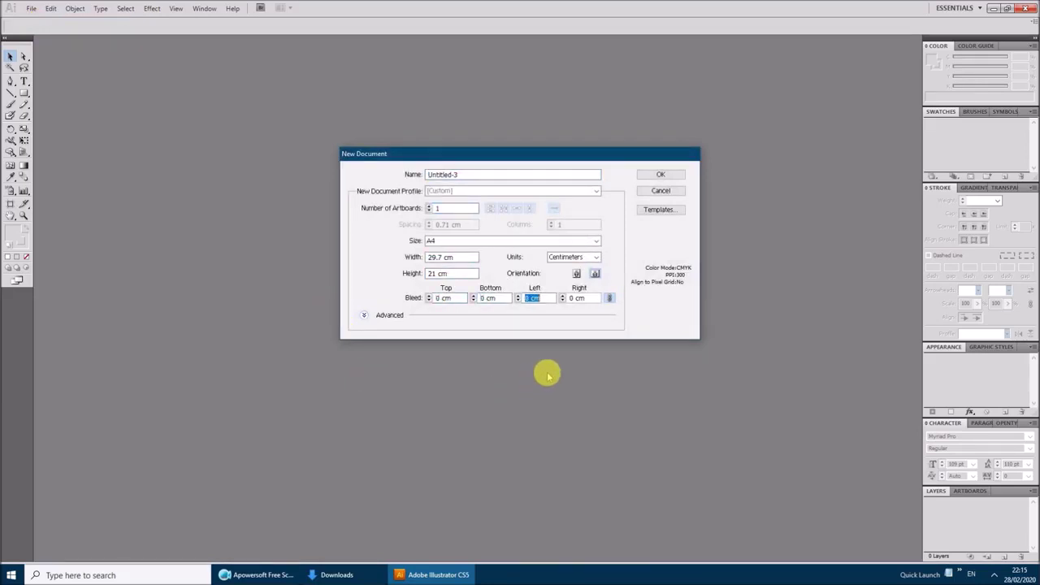
pyautogui.press('Tab')
pyautogui.press('Tab')
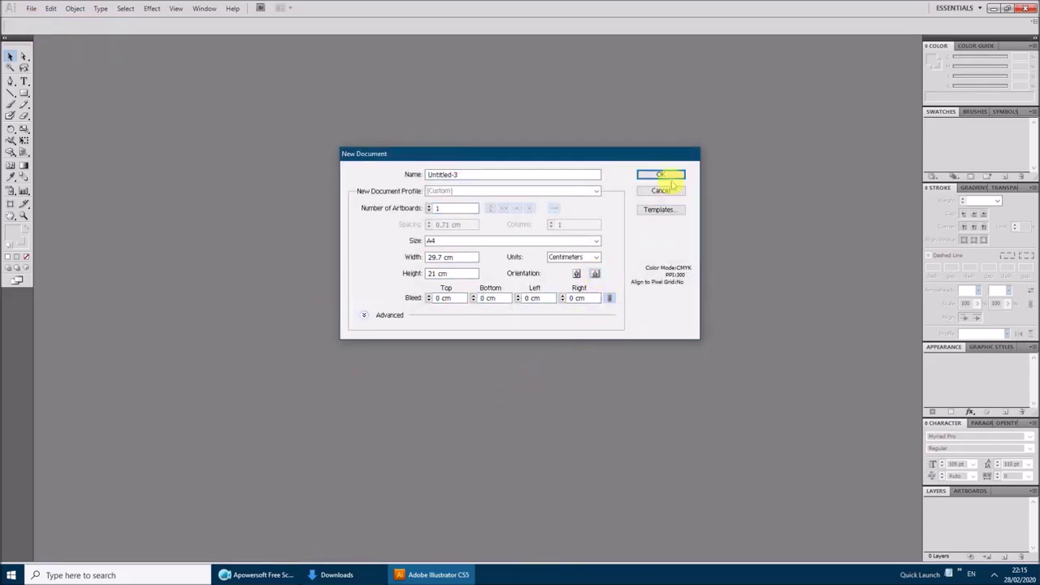
pyautogui.click(666, 174)
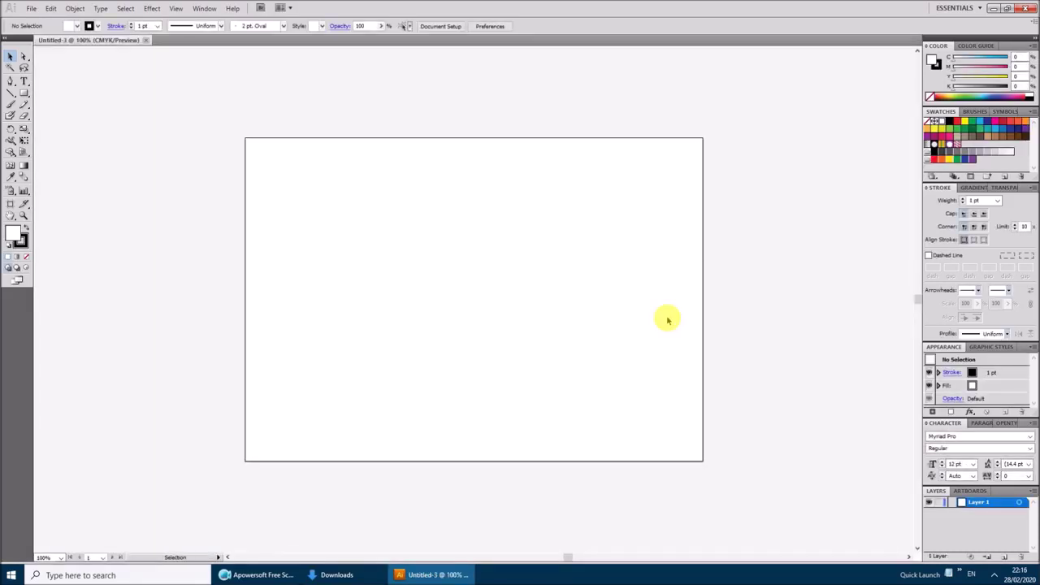
# Zoom out, show rulers along the canvas, and start placing a file
pyautogui.hotkey('ctrl', '-')
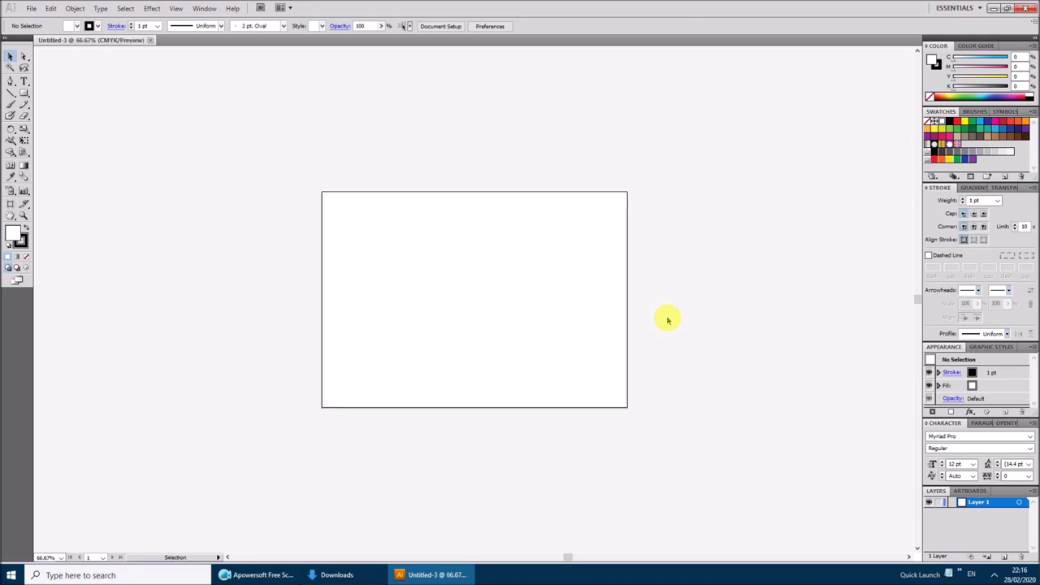
pyautogui.hotkey('ctrl', 'r')
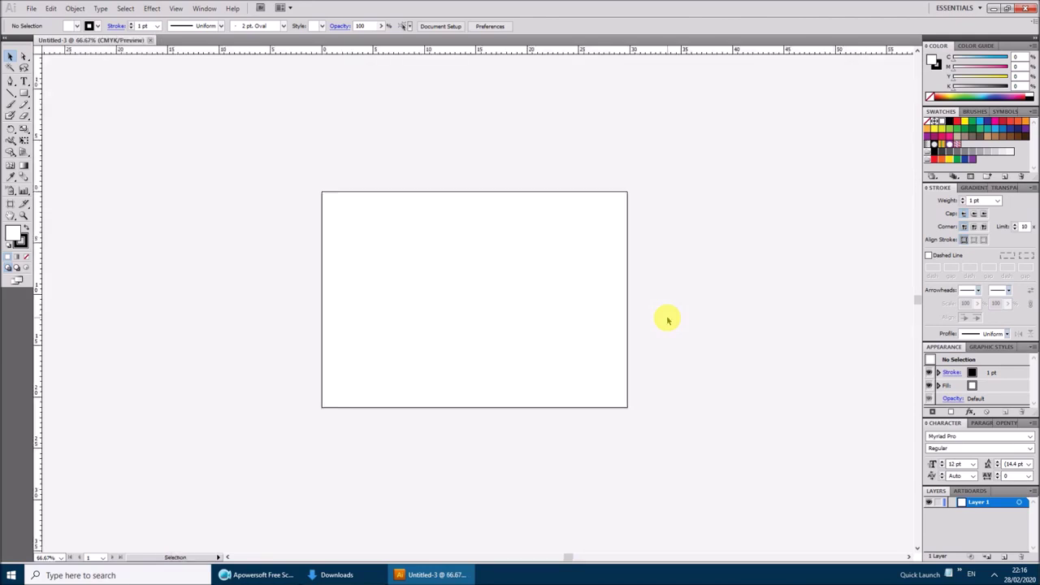
pyautogui.click(31, 9)
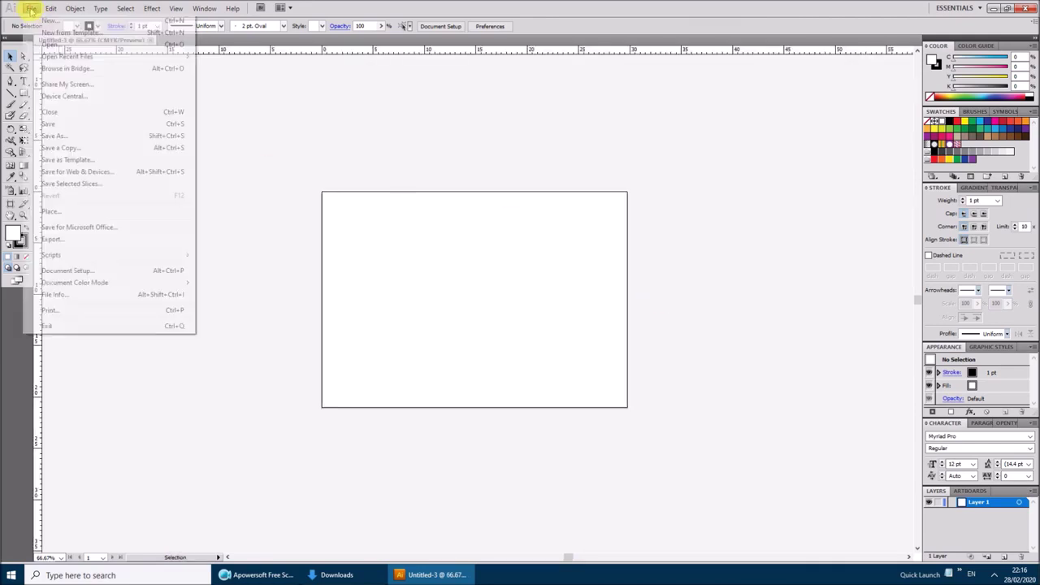
pyautogui.click(57, 210)
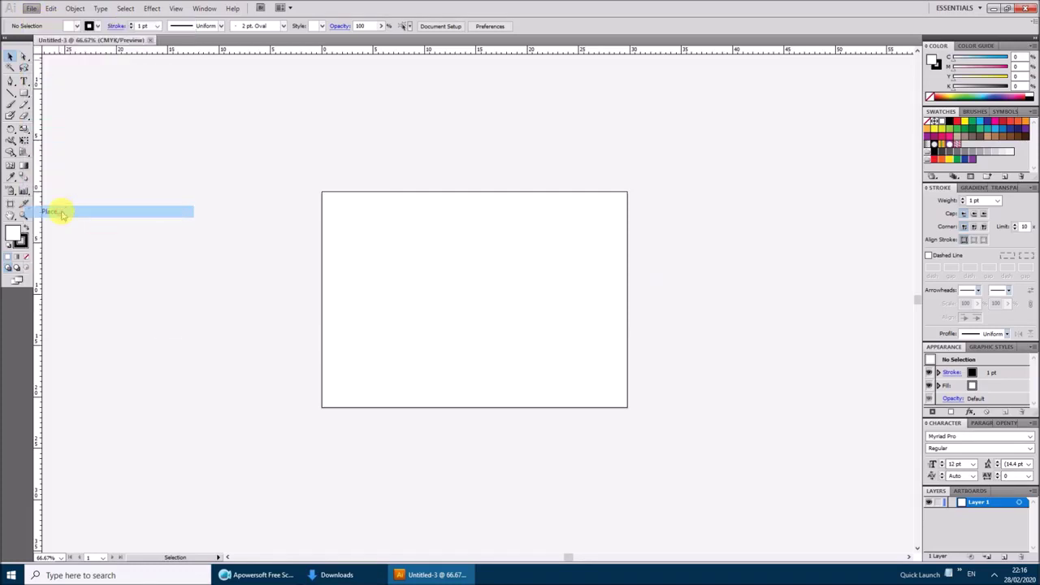
# Place 01.jpg, shrink and centre it on the artboard, and guide its left edge
pyautogui.click(72, 122)
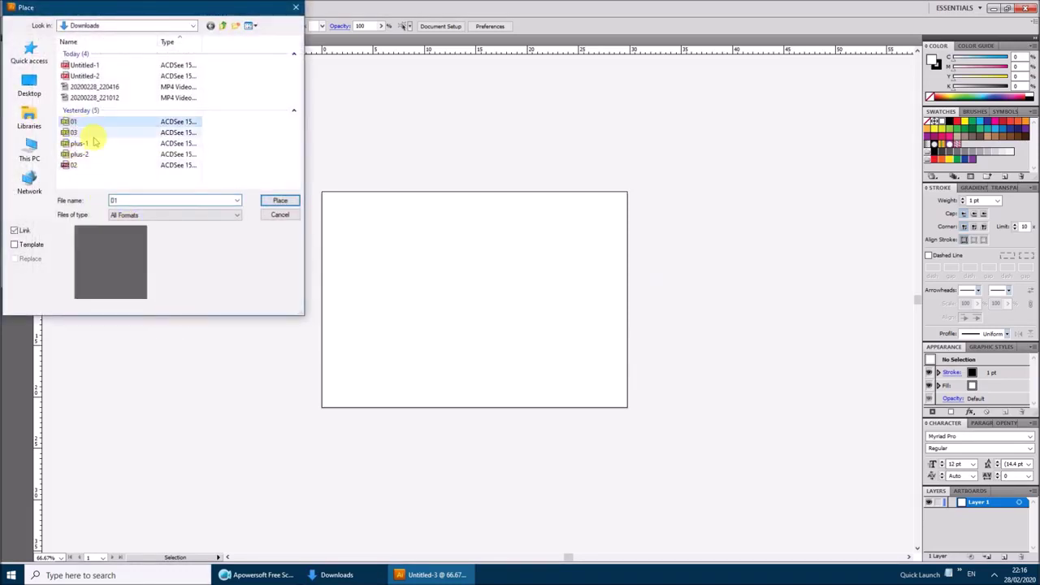
pyautogui.click(279, 200)
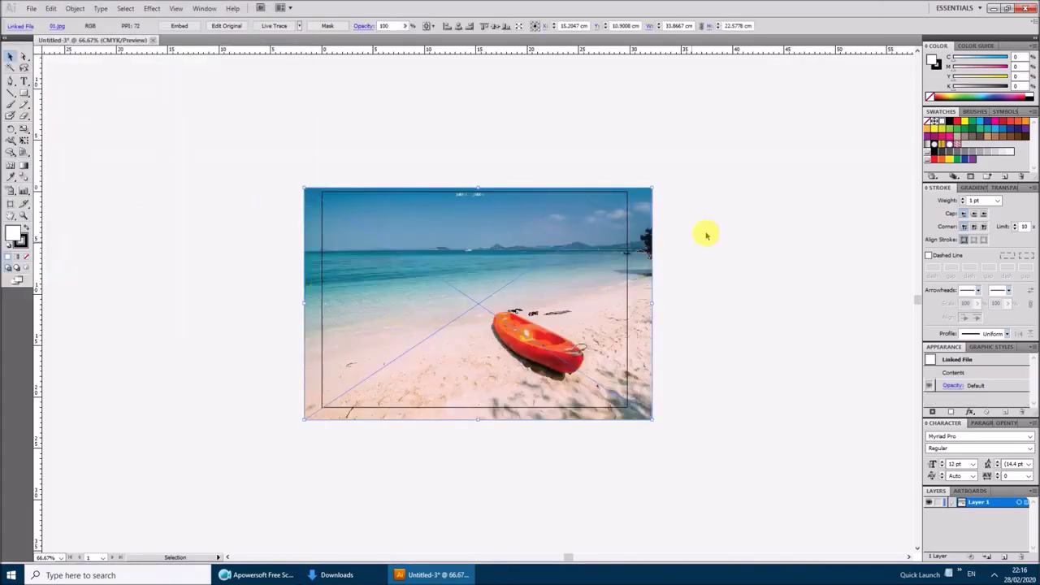
pyautogui.moveTo(652, 191); pyautogui.dragTo(556, 251)
pyautogui.moveTo(425, 331); pyautogui.dragTo(467, 299)
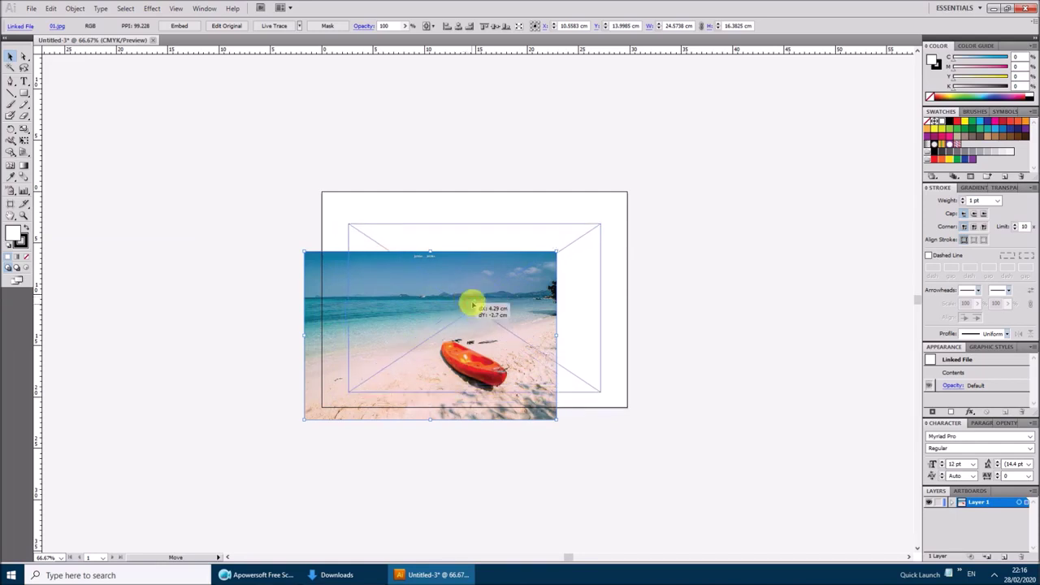
pyautogui.moveTo(467, 299); pyautogui.dragTo(471, 302)
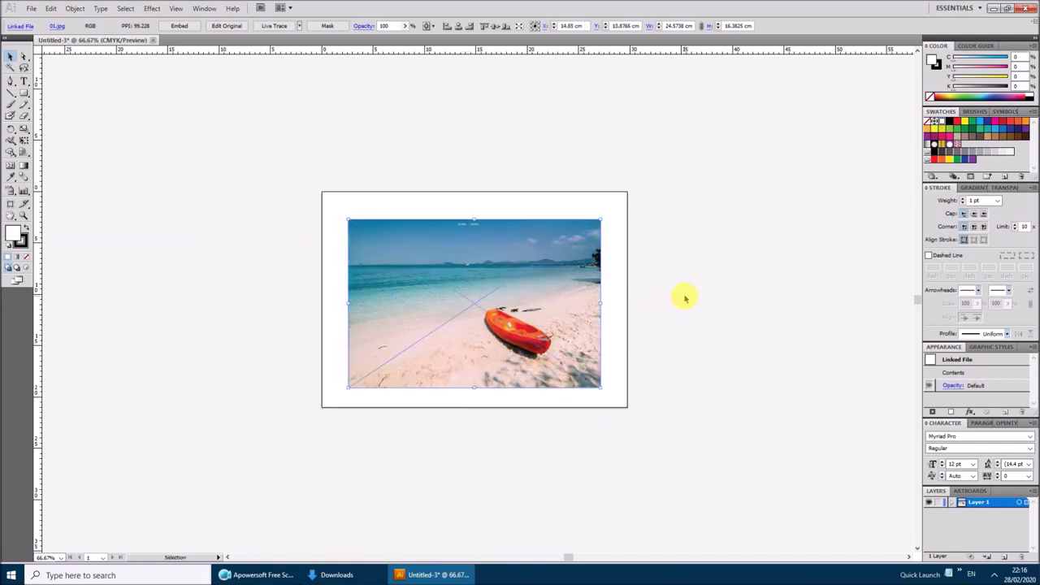
pyautogui.click(686, 297)
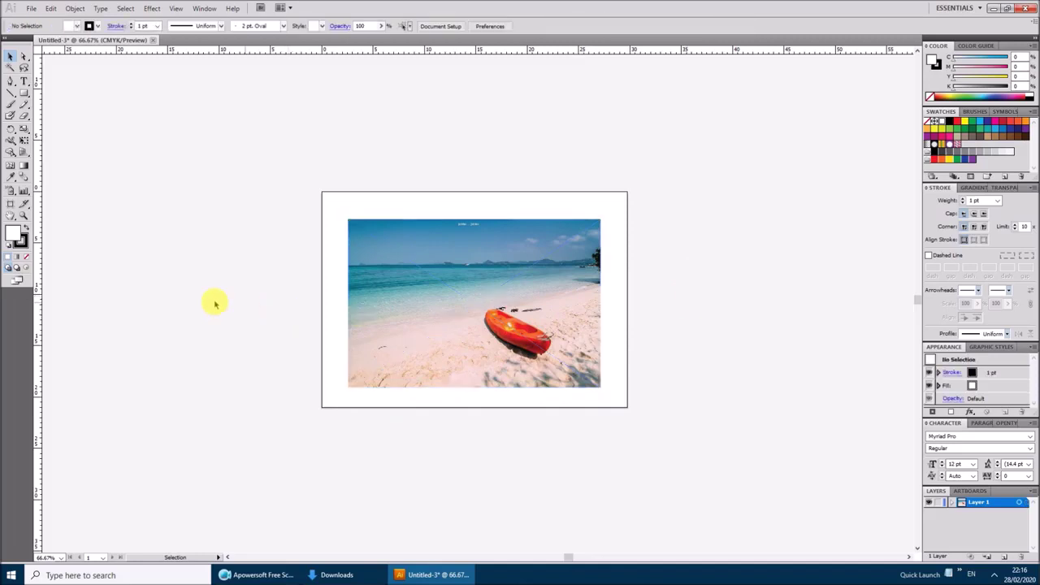
pyautogui.moveTo(40, 260); pyautogui.dragTo(347, 274)
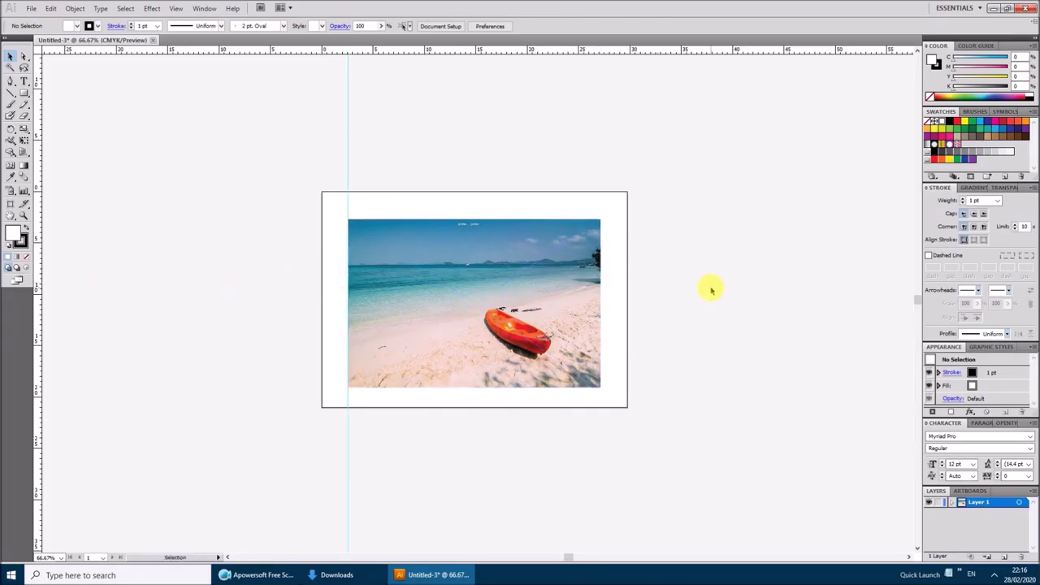
# At 100% zoom, add guides along the photo's right, bottom and top edges
pyautogui.hotkey('ctrl', '1')
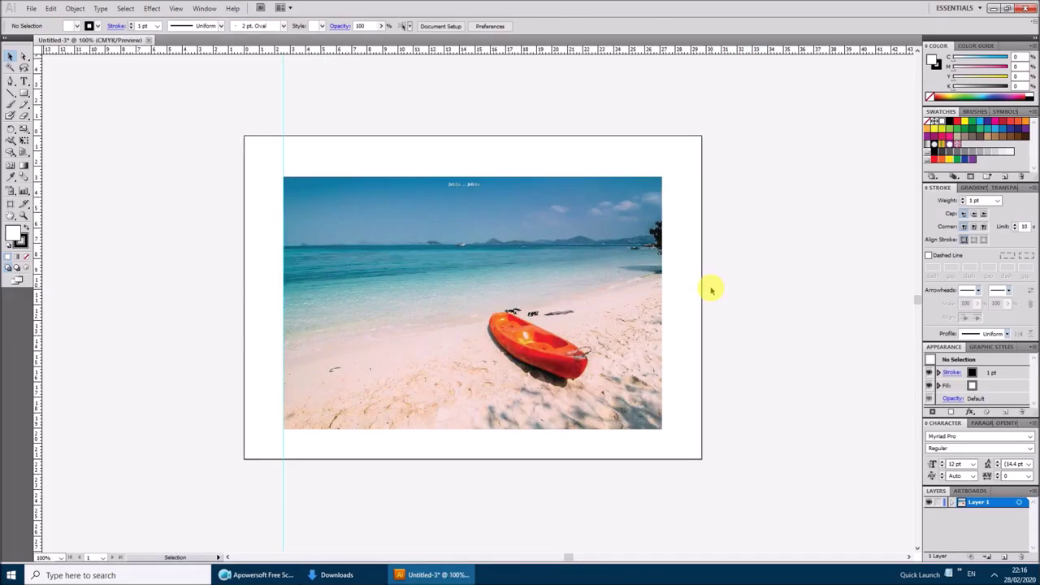
pyautogui.moveTo(101, 276); pyautogui.dragTo(662, 285)
pyautogui.moveTo(386, 51); pyautogui.dragTo(373, 431)
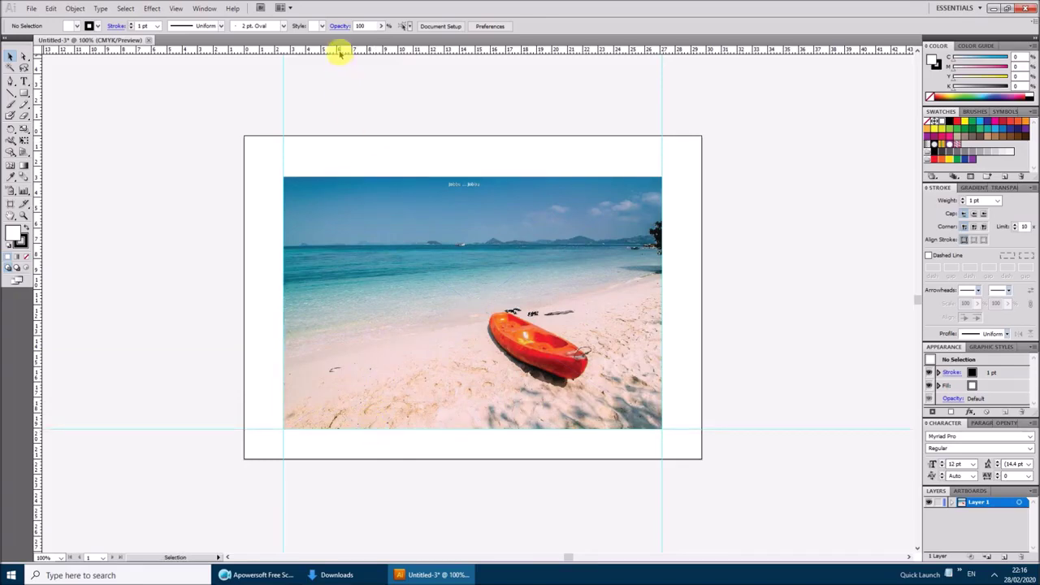
pyautogui.moveTo(337, 51); pyautogui.dragTo(345, 176)
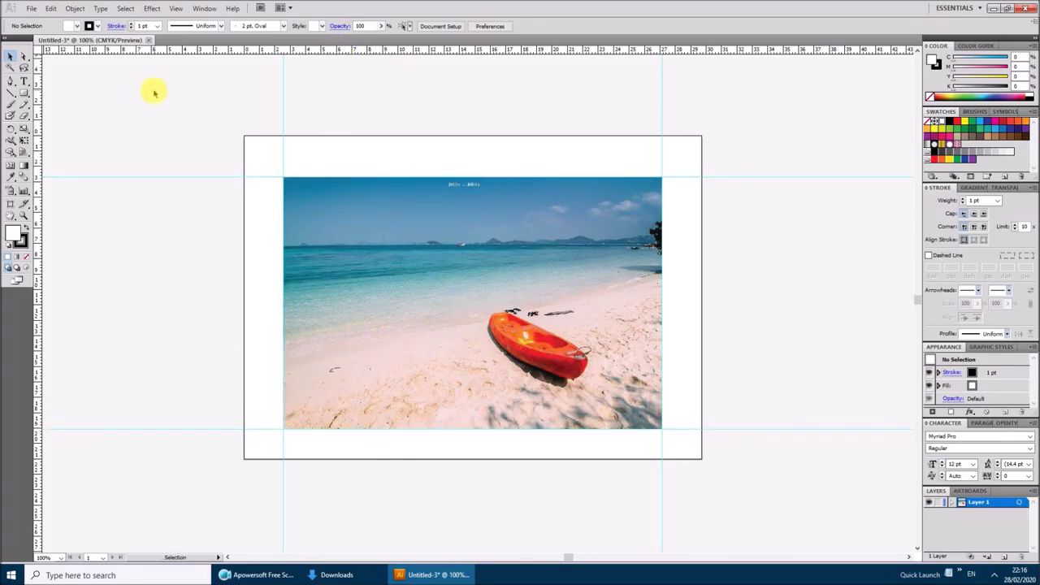
# Add the text 'GO PHUKET' set in Impact at 100 pt
pyautogui.click(22, 81)
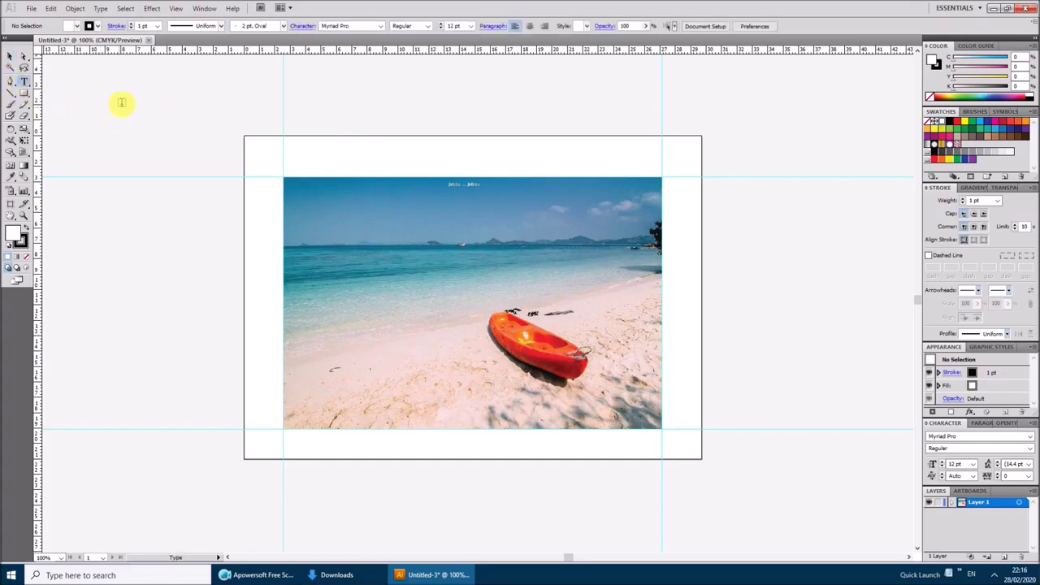
pyautogui.click(126, 94)
pyautogui.write('GO PHUKET')
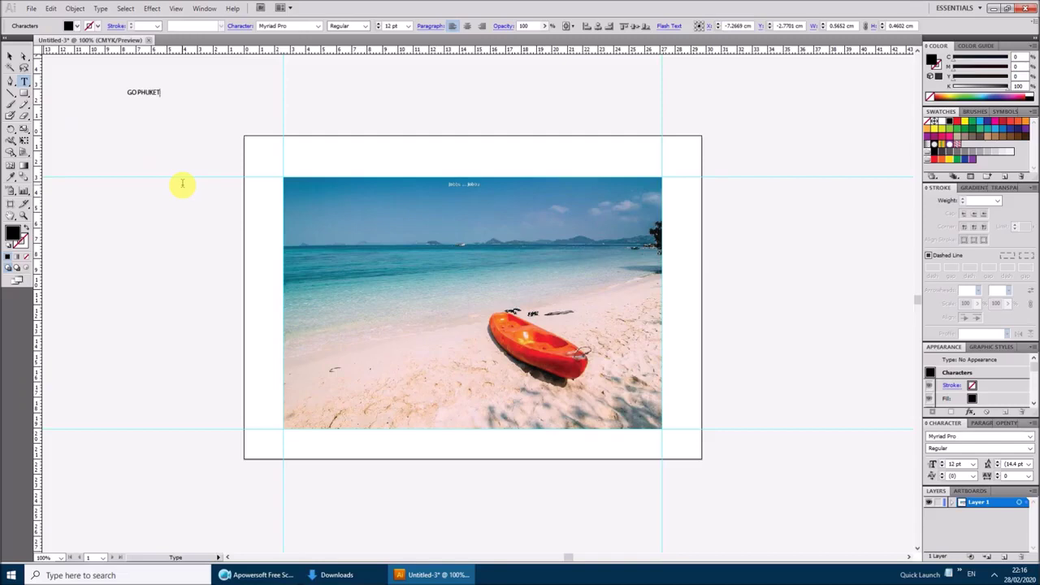
pyautogui.click(8, 56)
pyautogui.write('Impact')
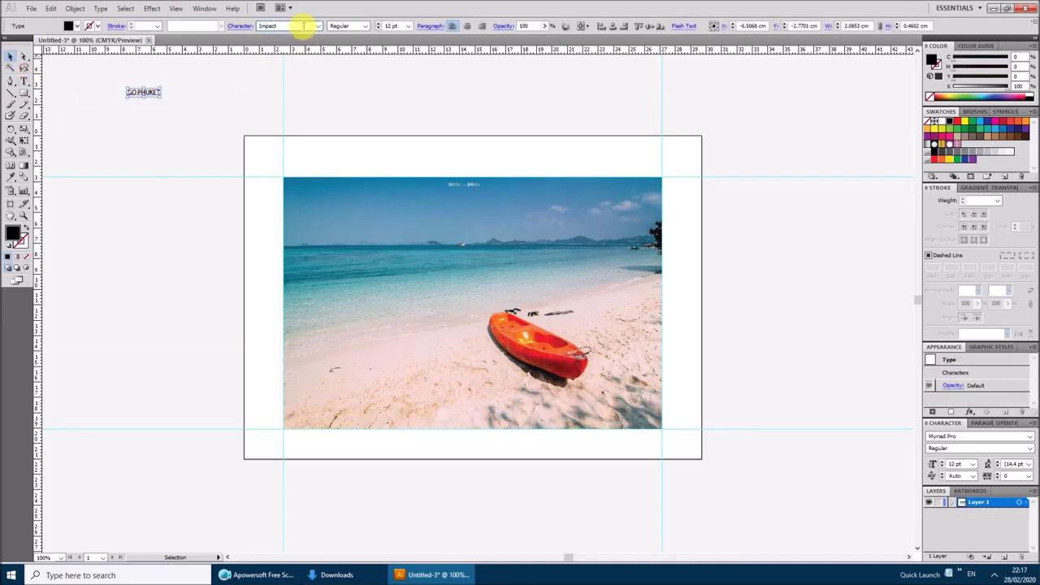
pyautogui.press('Tab')
pyautogui.write('100')
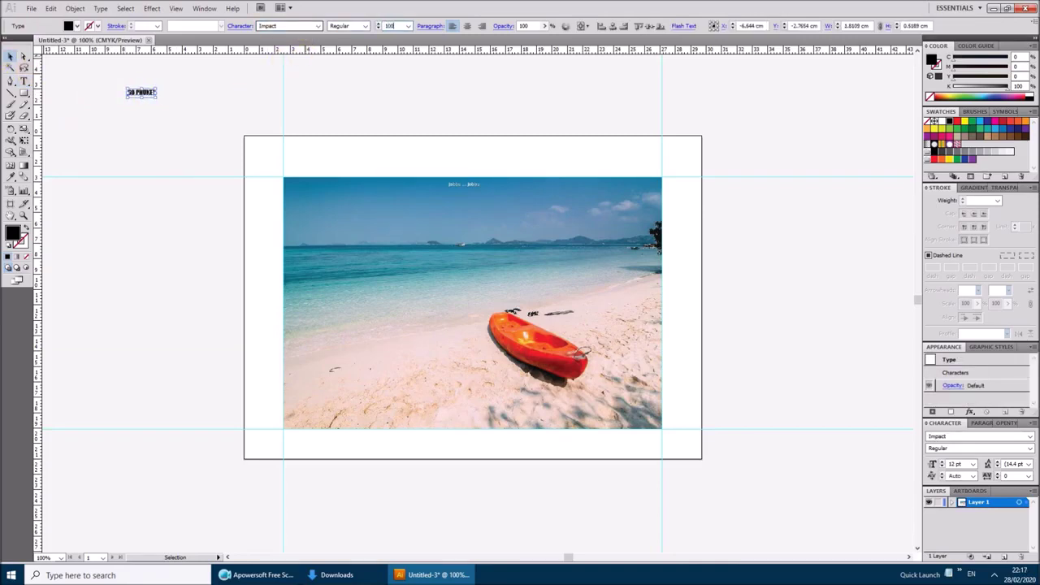
pyautogui.press('Tab')
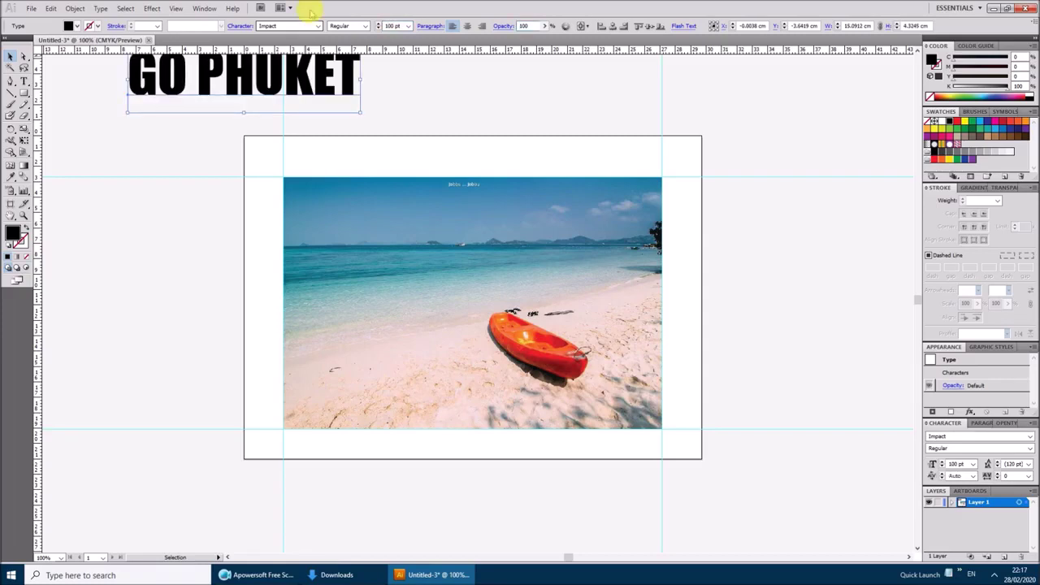
# Move GO PHUKET near the photo's bottom edge and add a vertical centre guide
pyautogui.moveTo(239, 79)
pyautogui.mouseDown()
pyautogui.moveTo(436, 349)
pyautogui.moveTo(396, 354)
pyautogui.moveTo(399, 408)
pyautogui.mouseUp()
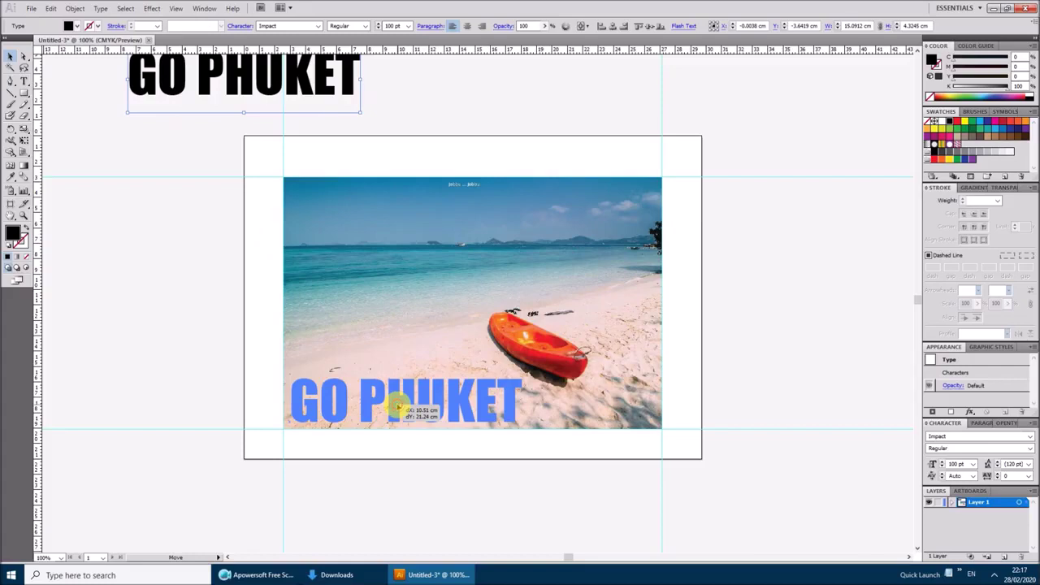
pyautogui.moveTo(398, 407); pyautogui.dragTo(453, 406)
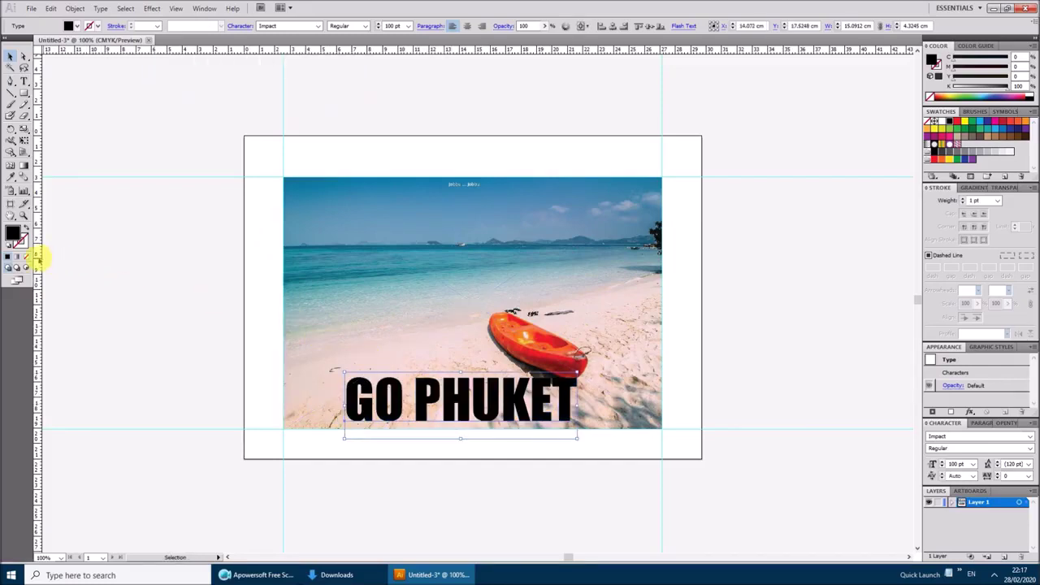
pyautogui.moveTo(230, 278); pyautogui.dragTo(475, 288)
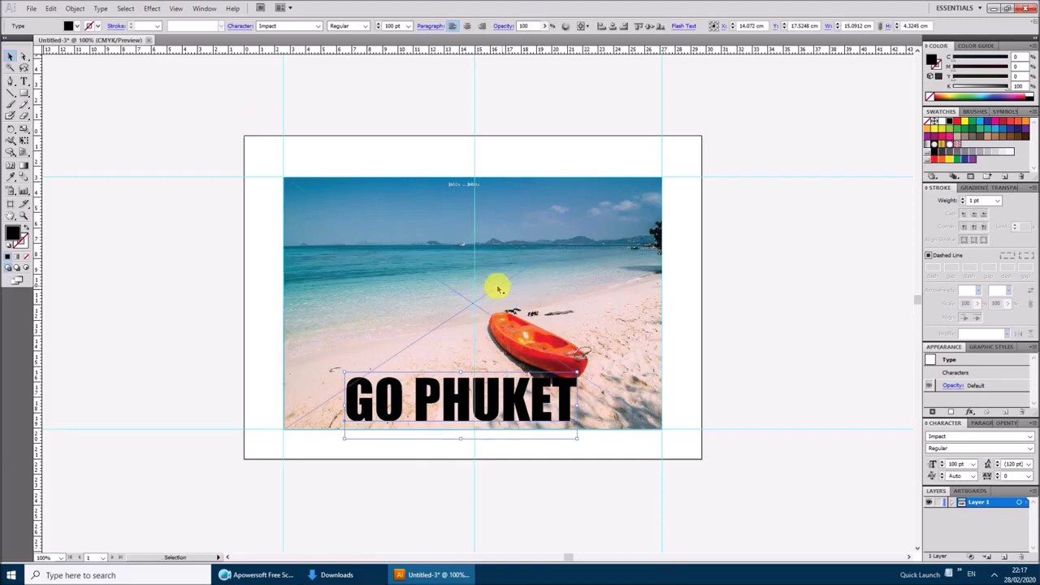
# Select and slightly reposition the vertical centre guide
pyautogui.rightClick(493, 102)
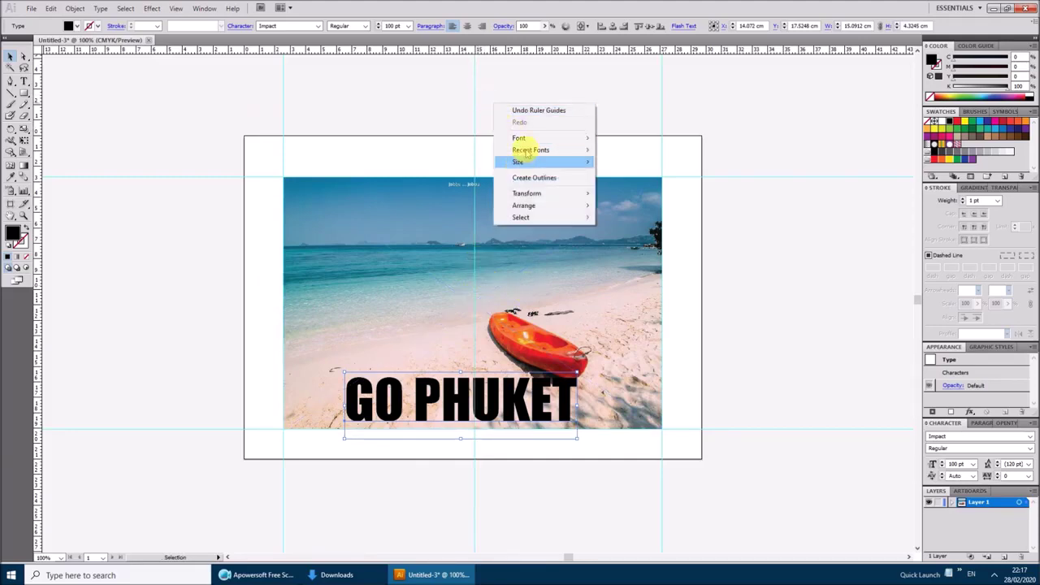
pyautogui.click(601, 95)
pyautogui.rightClick(610, 104)
pyautogui.click(638, 194)
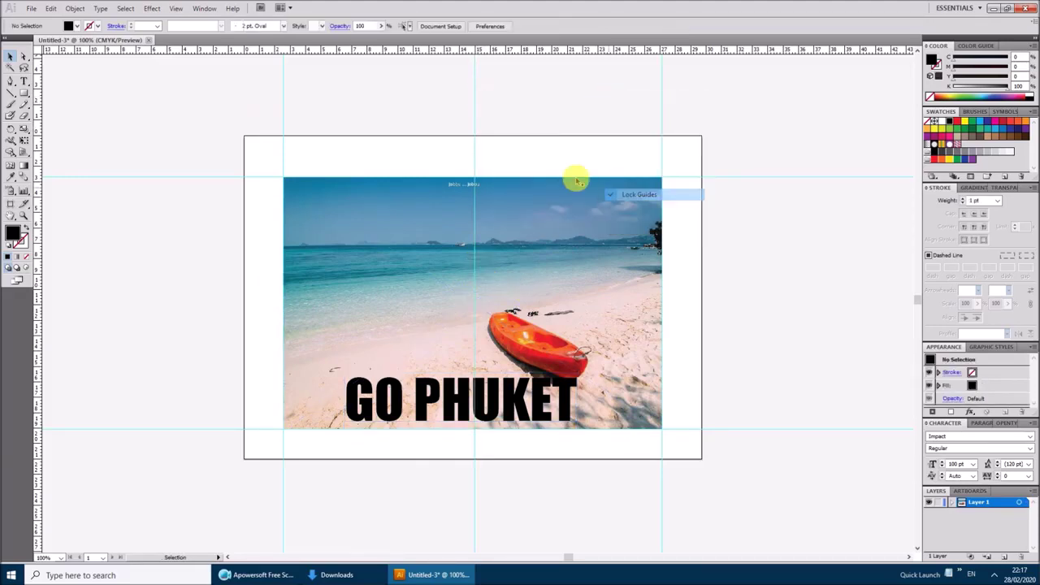
pyautogui.click(473, 123)
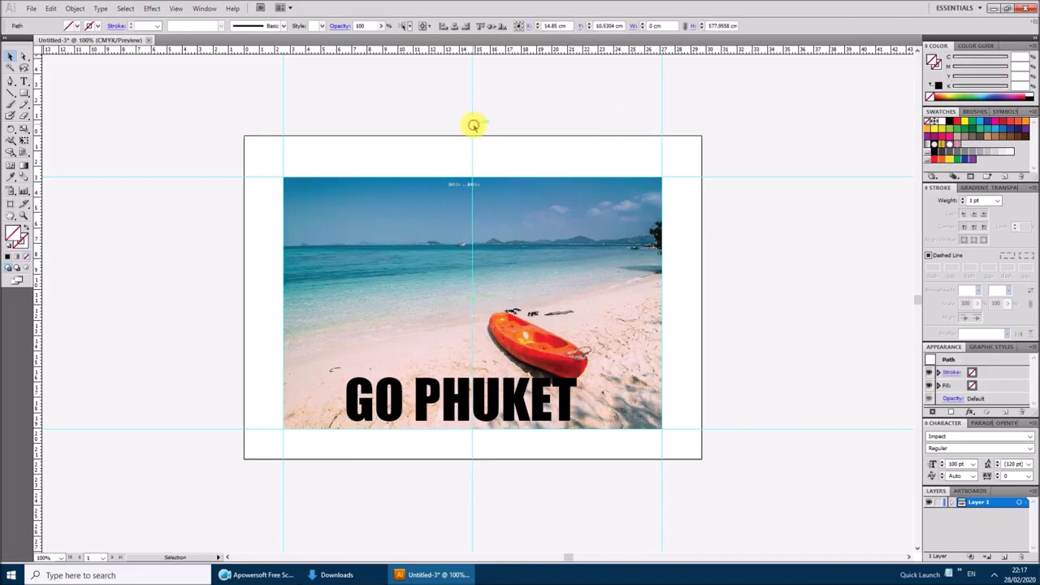
pyautogui.moveTo(473, 125); pyautogui.dragTo(475, 126)
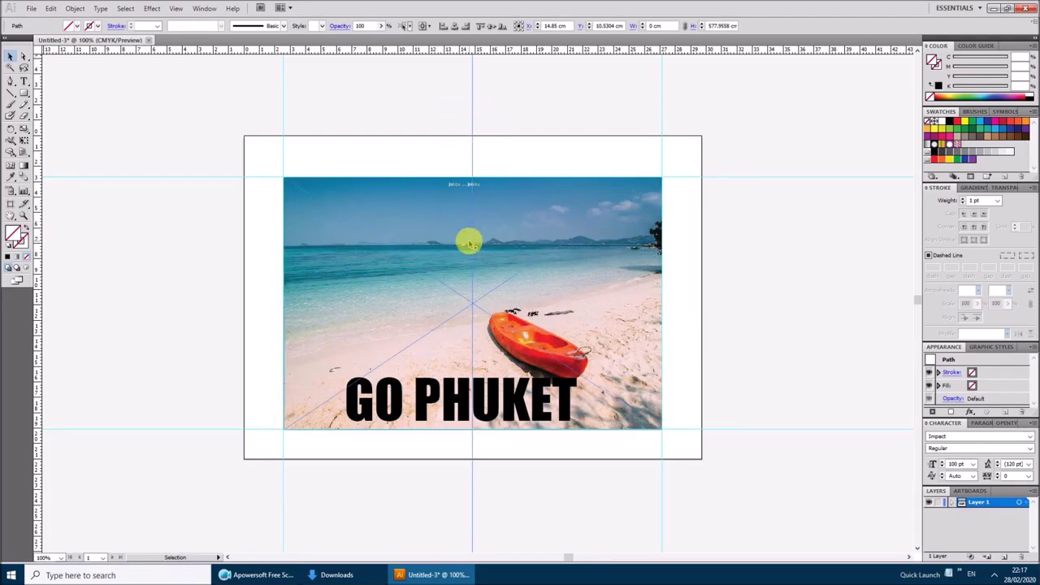
# Add a horizontal guide, shift it slightly lower, and lock all guides
pyautogui.moveTo(323, 51); pyautogui.dragTo(363, 291)
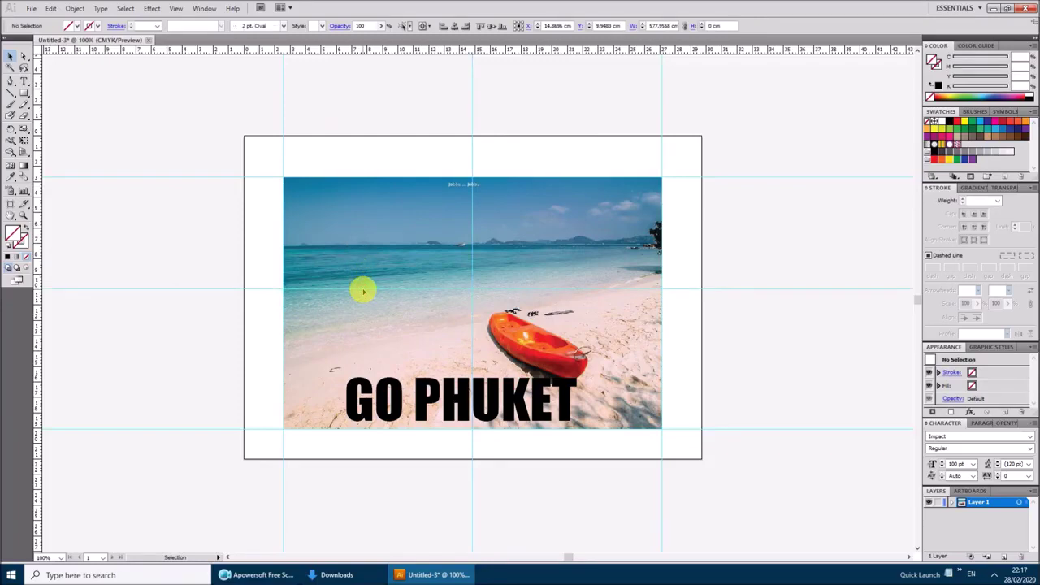
pyautogui.click(363, 290)
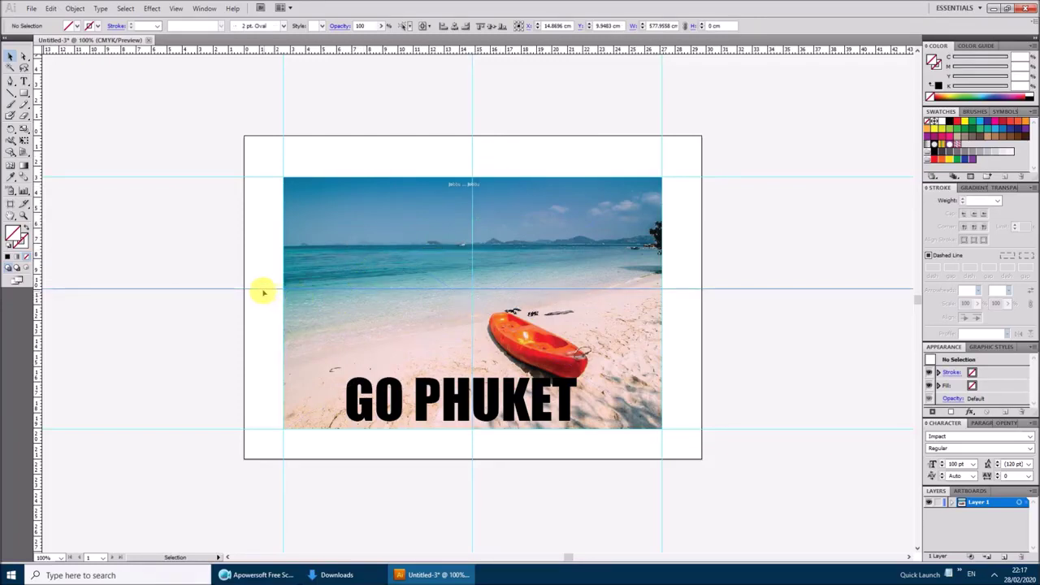
pyautogui.moveTo(263, 291); pyautogui.dragTo(382, 302)
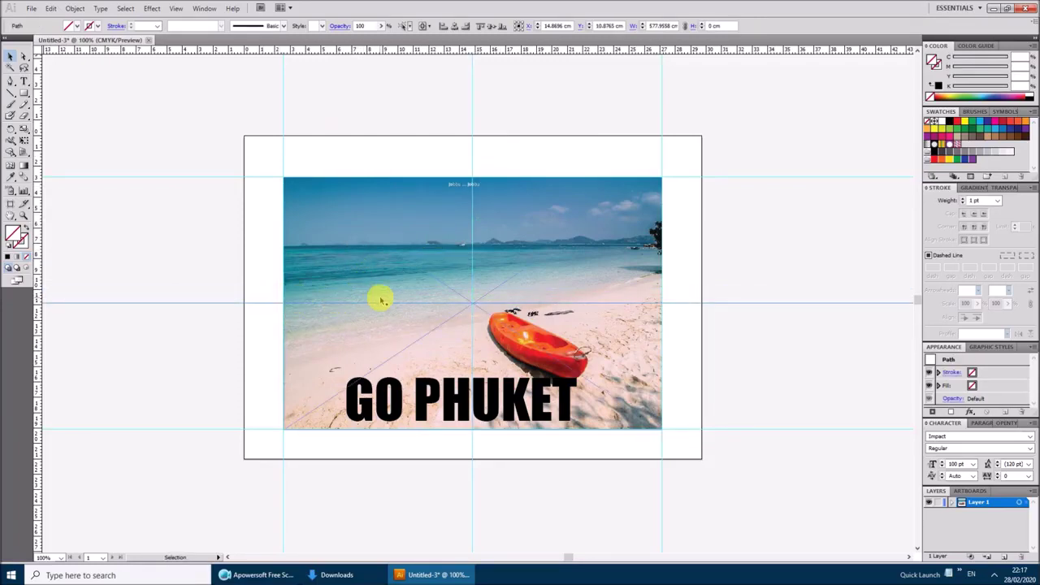
pyautogui.rightClick(536, 112)
pyautogui.click(566, 212)
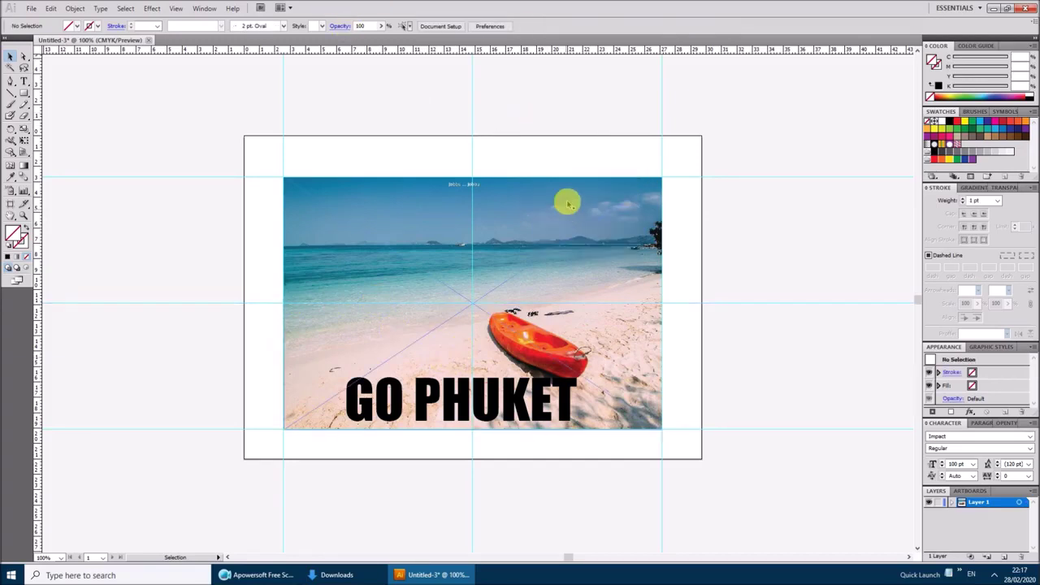
# Move the GO PHUKET text lower on the photo, nudging it down three times
pyautogui.moveTo(445, 406); pyautogui.dragTo(478, 424)
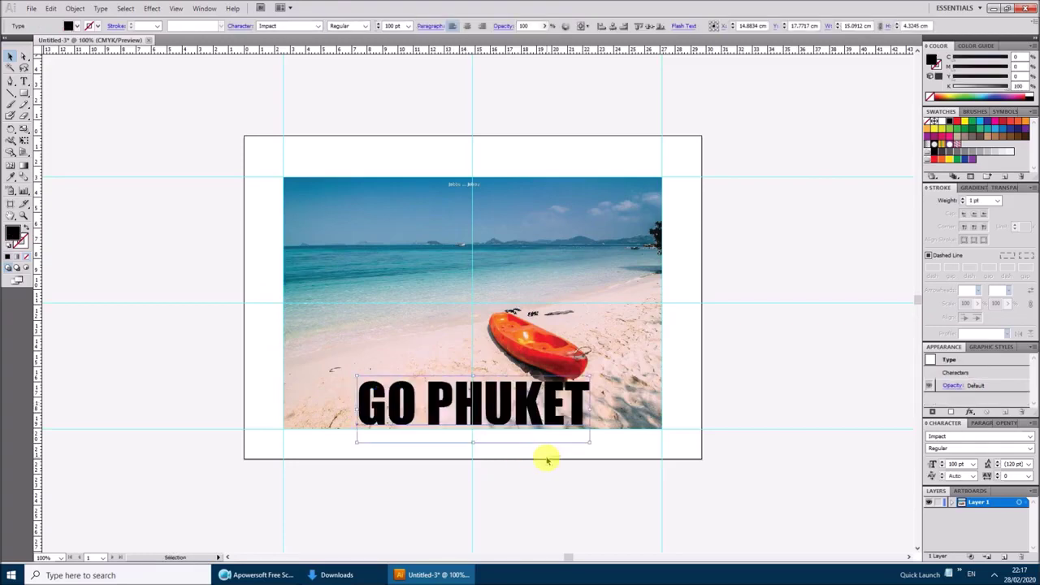
pyautogui.press('Down')
pyautogui.press('Down')
pyautogui.press('Down')
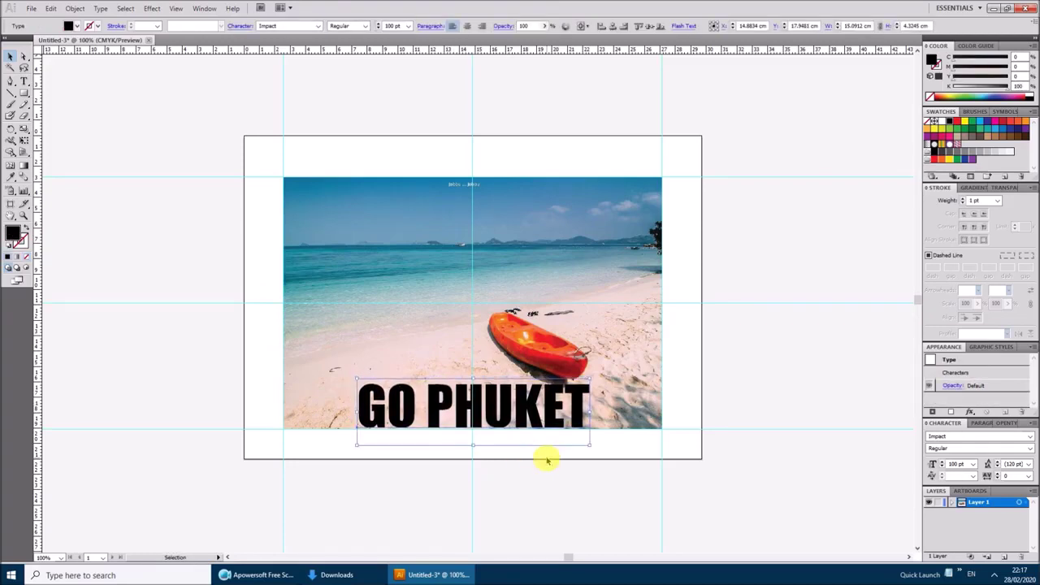
pyautogui.press('Down')
pyautogui.press('Down')
pyautogui.press('Down')
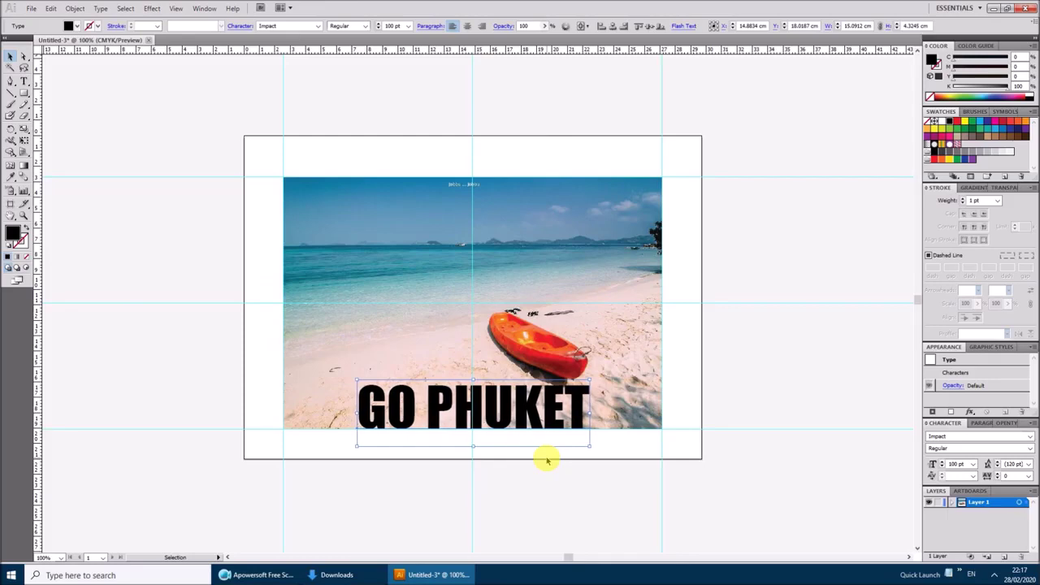
pyautogui.press('Down')
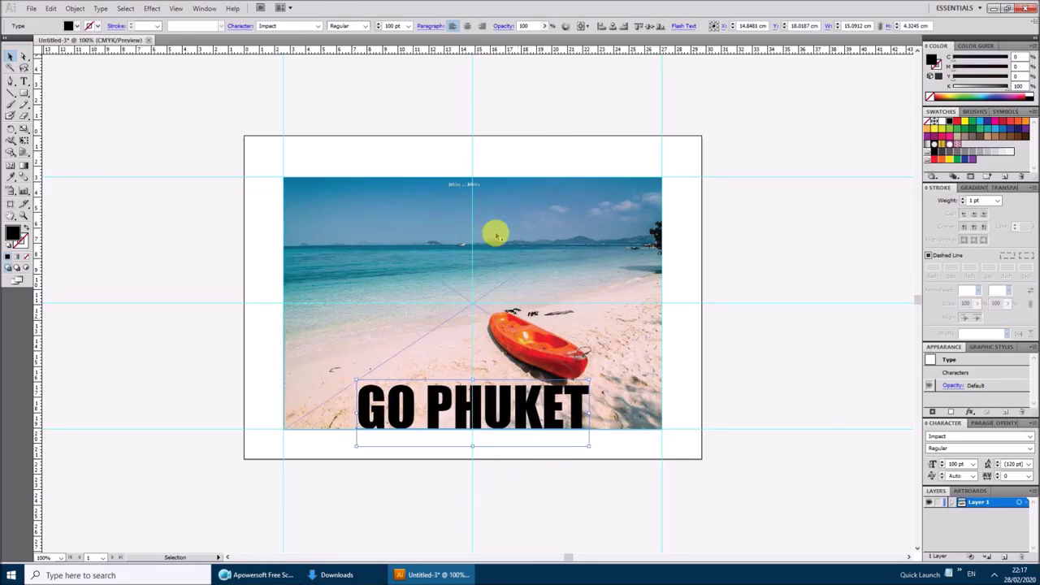
# Add guides at the text's top, left and right edges
pyautogui.moveTo(423, 50); pyautogui.dragTo(419, 385)
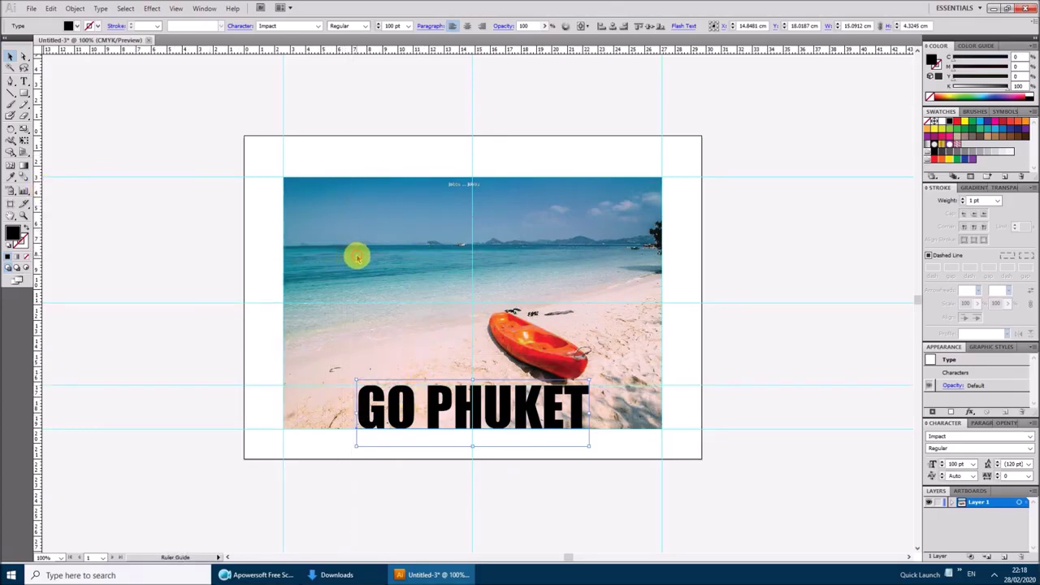
pyautogui.moveTo(358, 257); pyautogui.dragTo(358, 257)
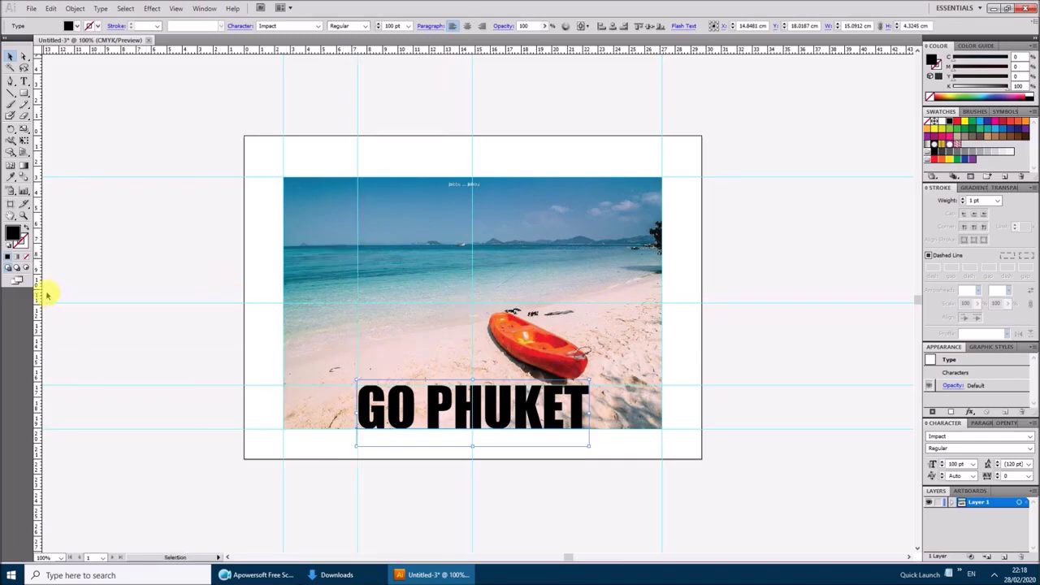
pyautogui.moveTo(38, 294); pyautogui.dragTo(588, 308)
# Place a copy of the beach photo beside the artboard
pyautogui.click(760, 329)
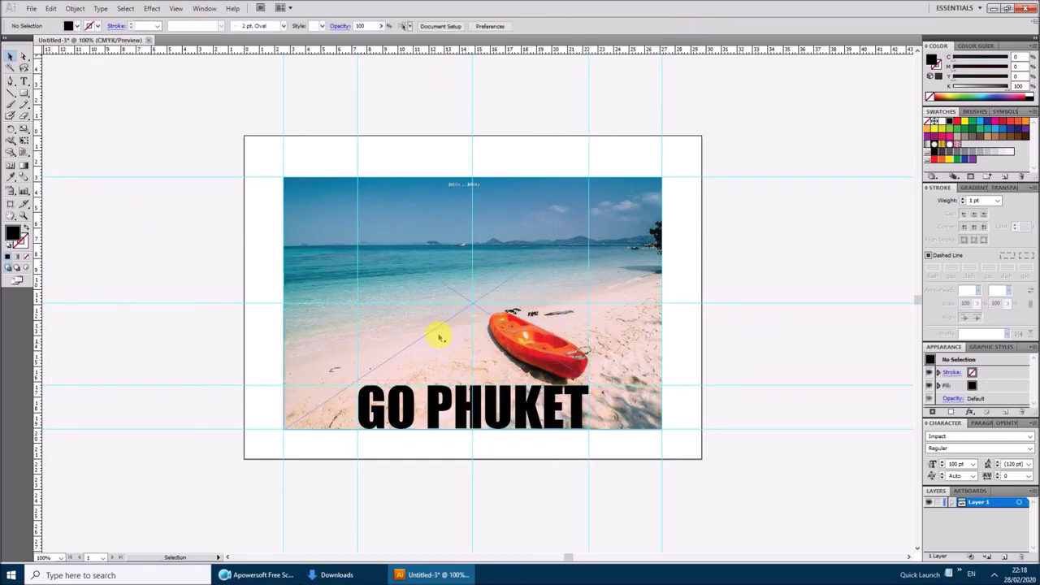
pyautogui.click(410, 279)
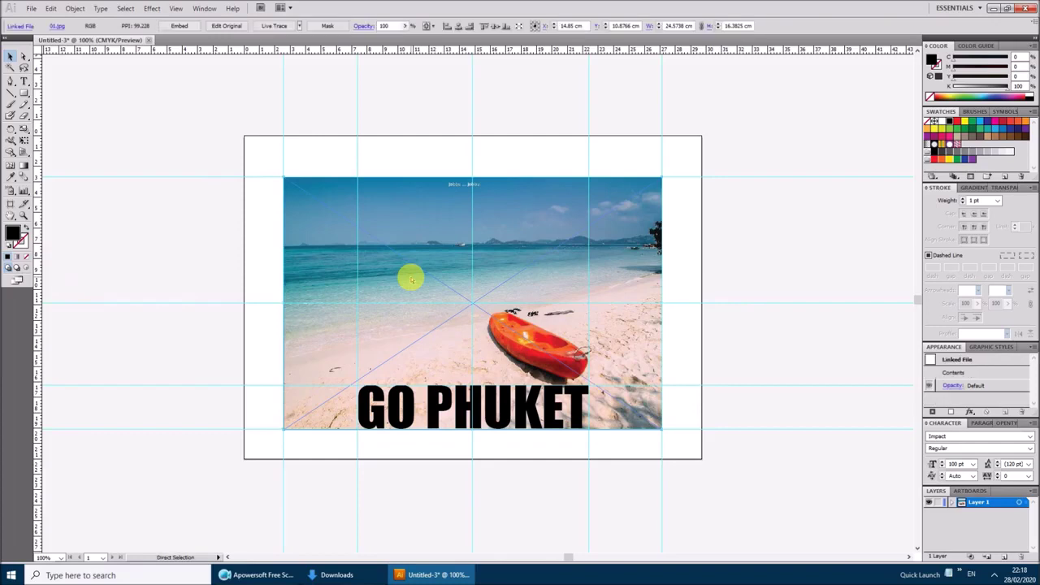
pyautogui.click(749, 211)
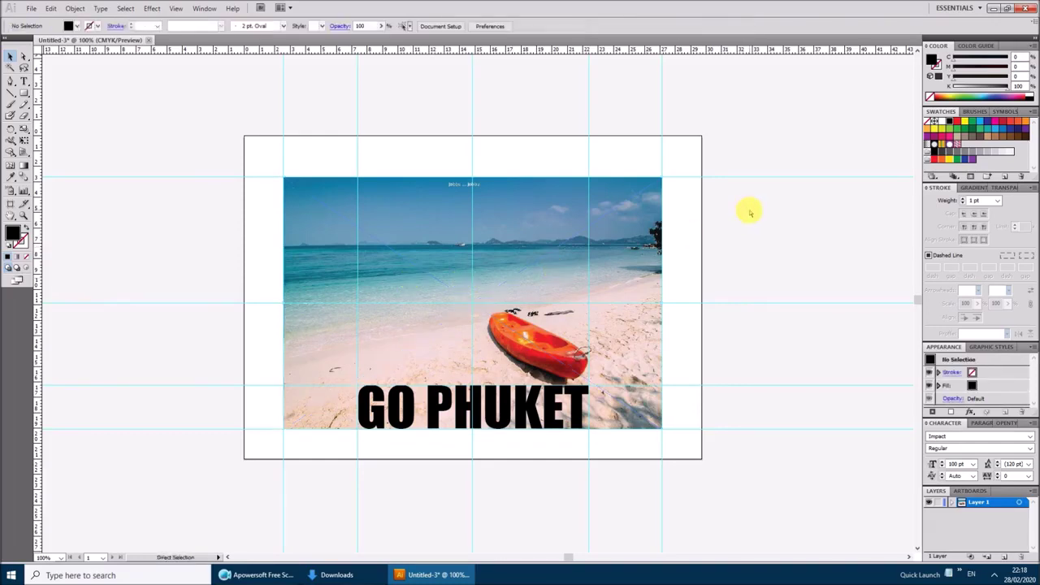
pyautogui.click(587, 244)
pyautogui.moveTo(325, 226)
pyautogui.mouseDown()
pyautogui.moveTo(710, 248)
pyautogui.moveTo(765, 188)
pyautogui.mouseUp()
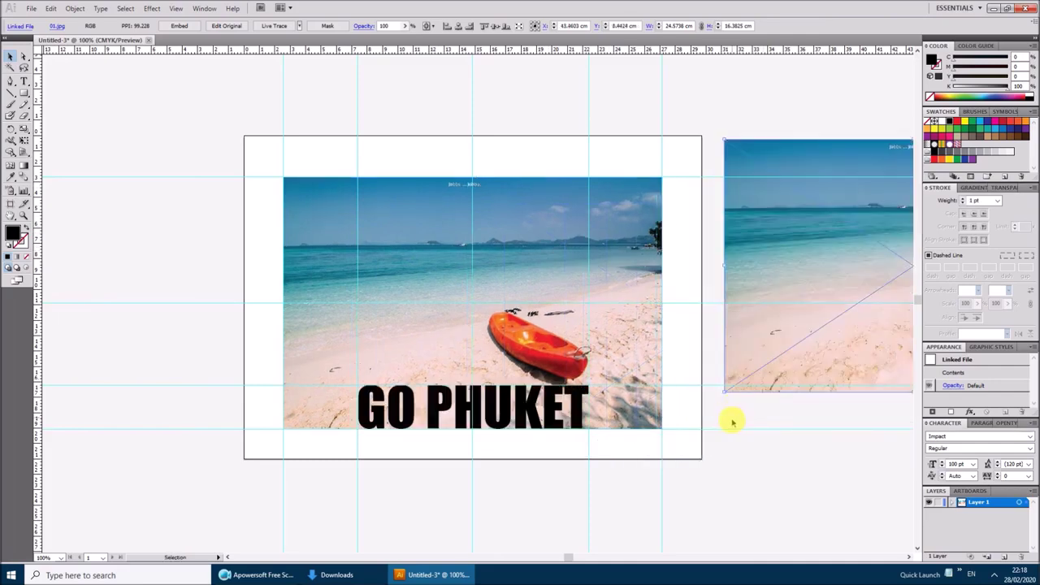
# Clip the photo to the GO PHUKET letters and move the spare photo back
pyautogui.moveTo(207, 277); pyautogui.dragTo(433, 416)
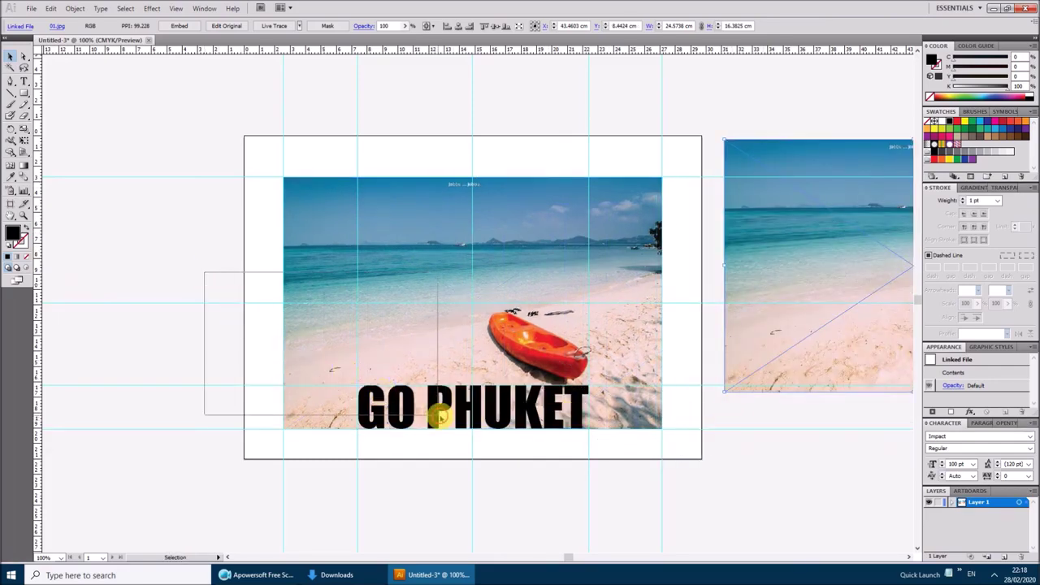
pyautogui.rightClick(410, 406)
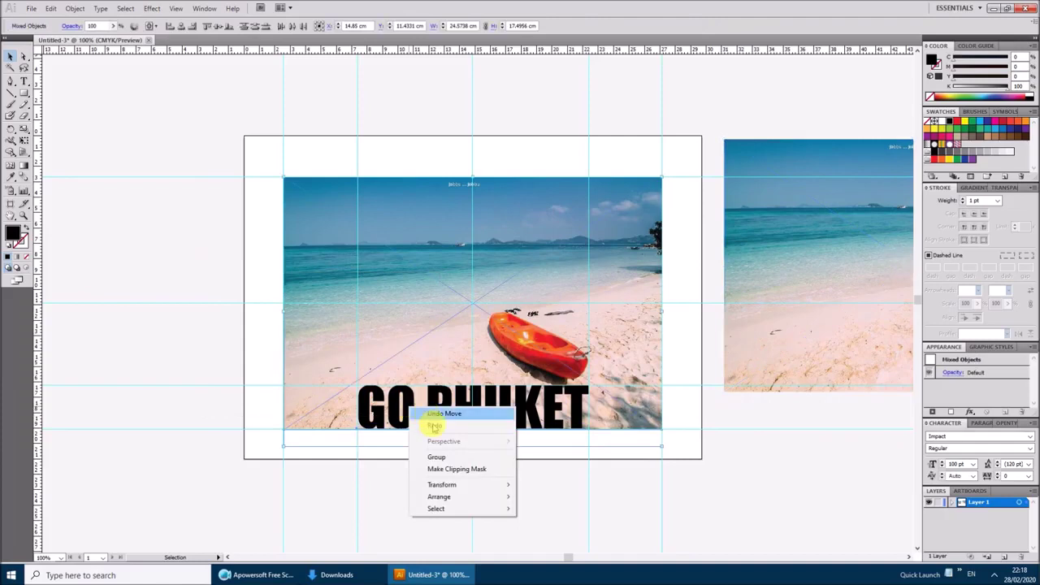
pyautogui.click(436, 470)
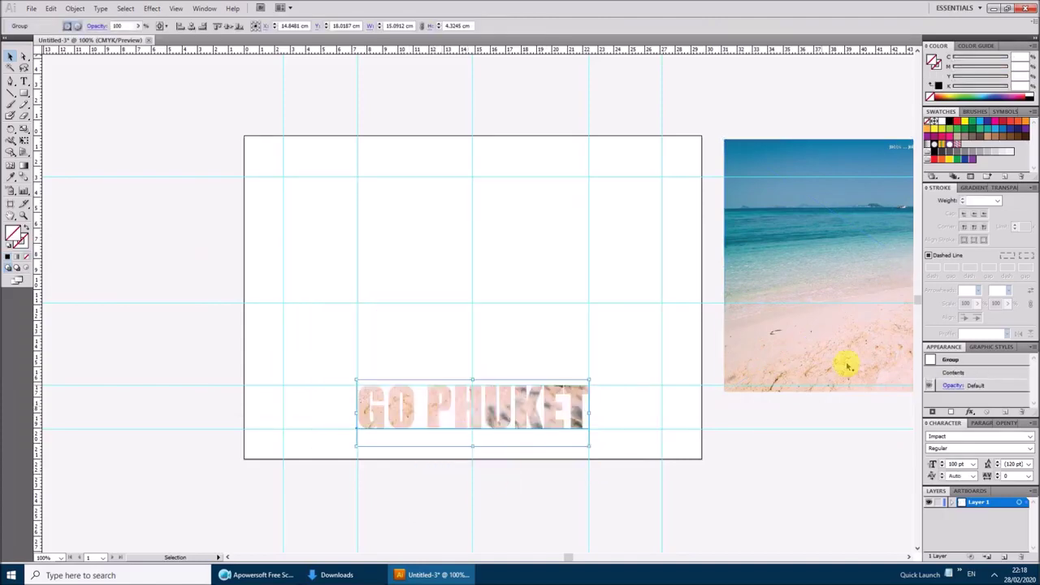
pyautogui.moveTo(840, 260)
pyautogui.mouseDown()
pyautogui.moveTo(391, 305)
pyautogui.moveTo(406, 311)
pyautogui.mouseUp()
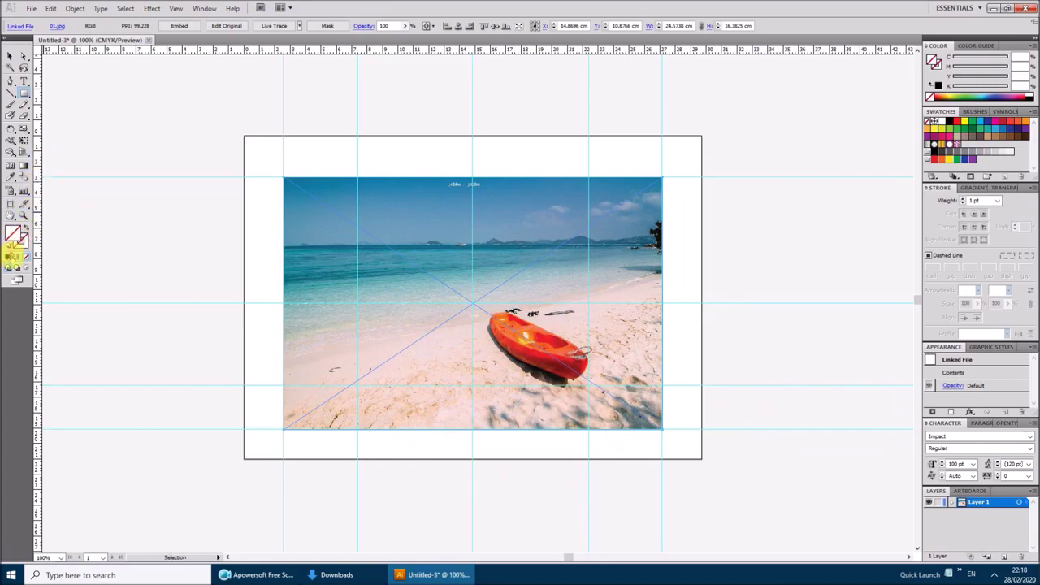
# Add a black 29.7 cm-wide bar, sent to the back, covering the photo's bottom strip
pyautogui.click(8, 256)
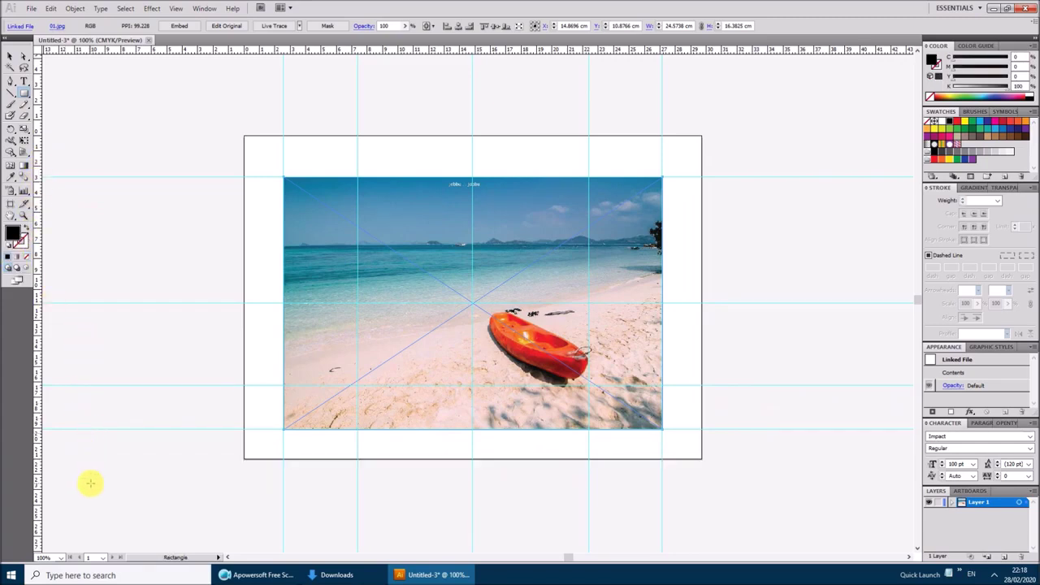
pyautogui.moveTo(90, 483); pyautogui.dragTo(561, 530)
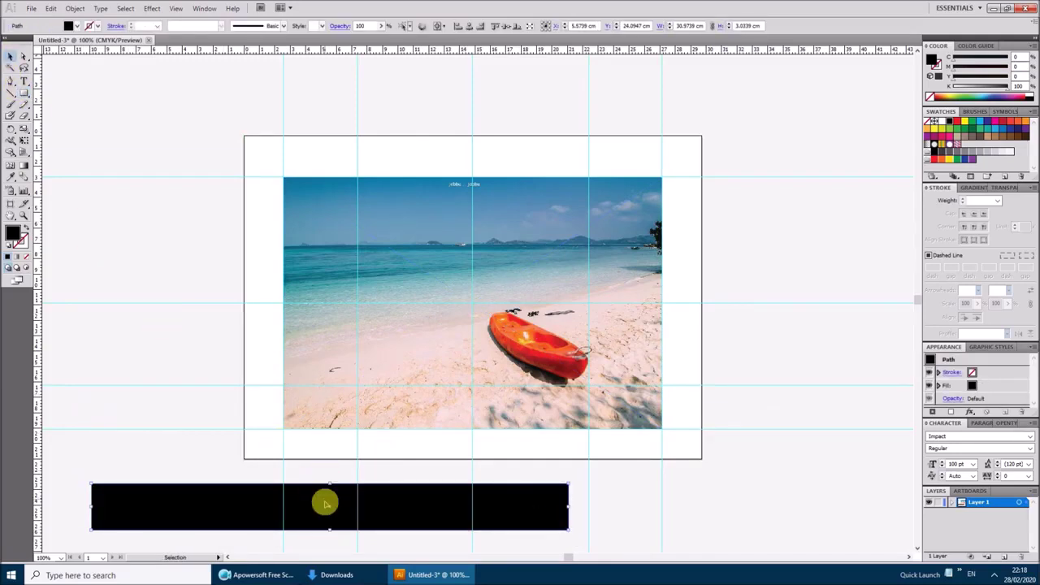
pyautogui.moveTo(323, 499)
pyautogui.mouseDown()
pyautogui.moveTo(441, 414)
pyautogui.moveTo(476, 406)
pyautogui.mouseUp()
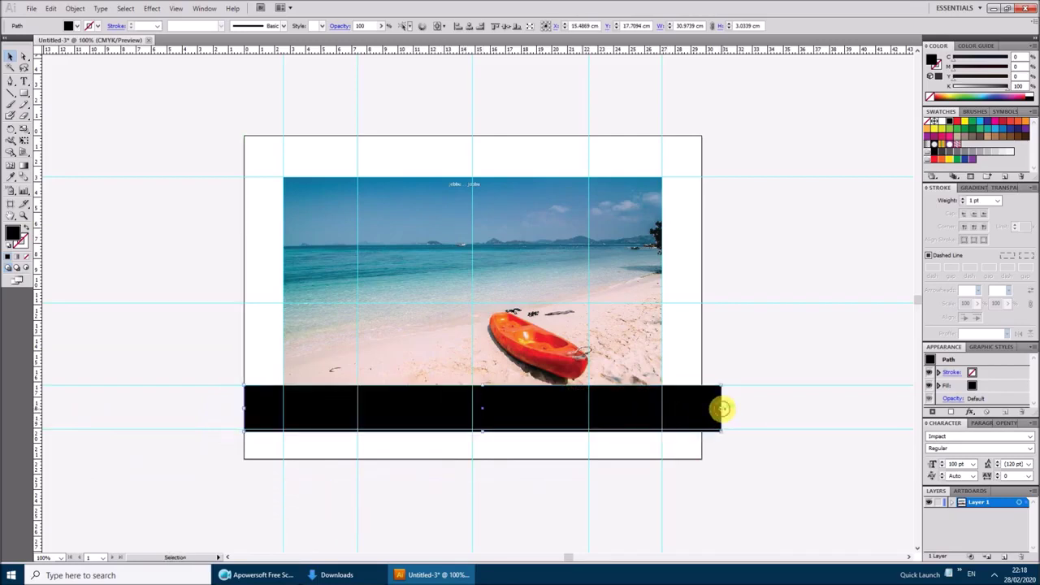
pyautogui.moveTo(721, 408); pyautogui.dragTo(701, 408)
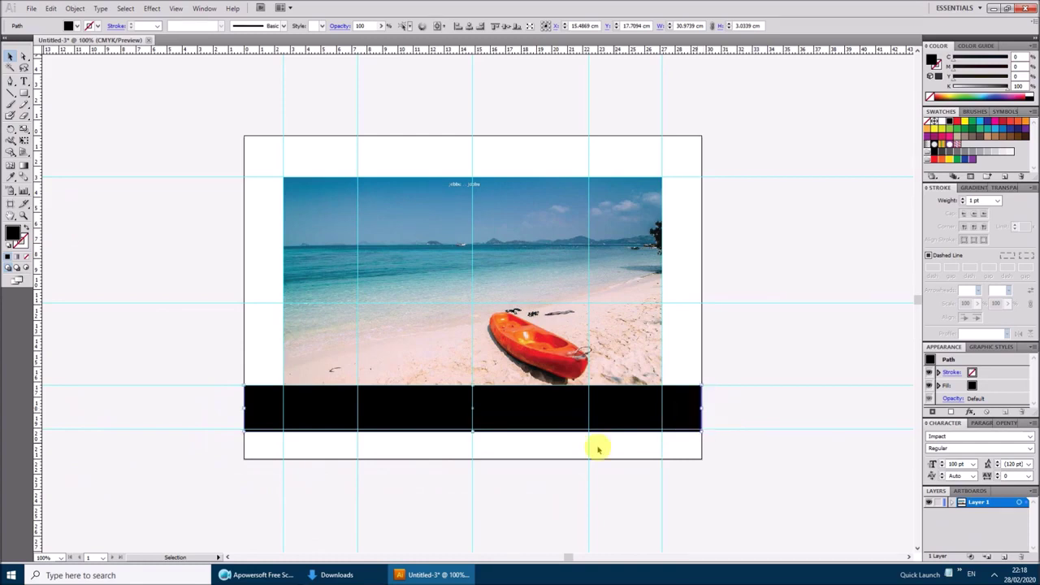
pyautogui.hotkey('ctrl', 'shift', '[')
pyautogui.moveTo(475, 433); pyautogui.dragTo(470, 460)
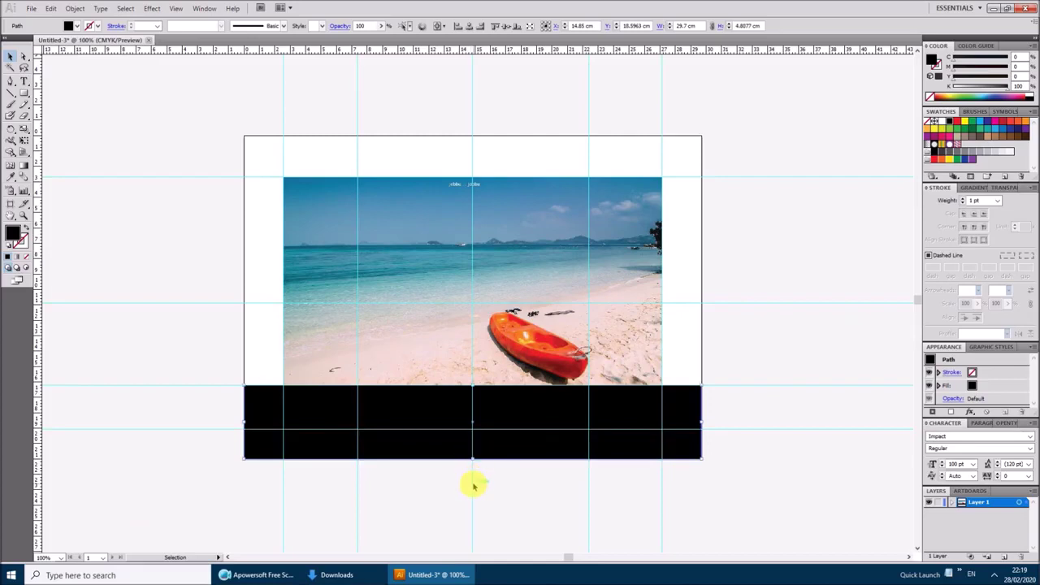
# Fill the bar white, send it to the back, and move the photo one step backward
pyautogui.click(941, 122)
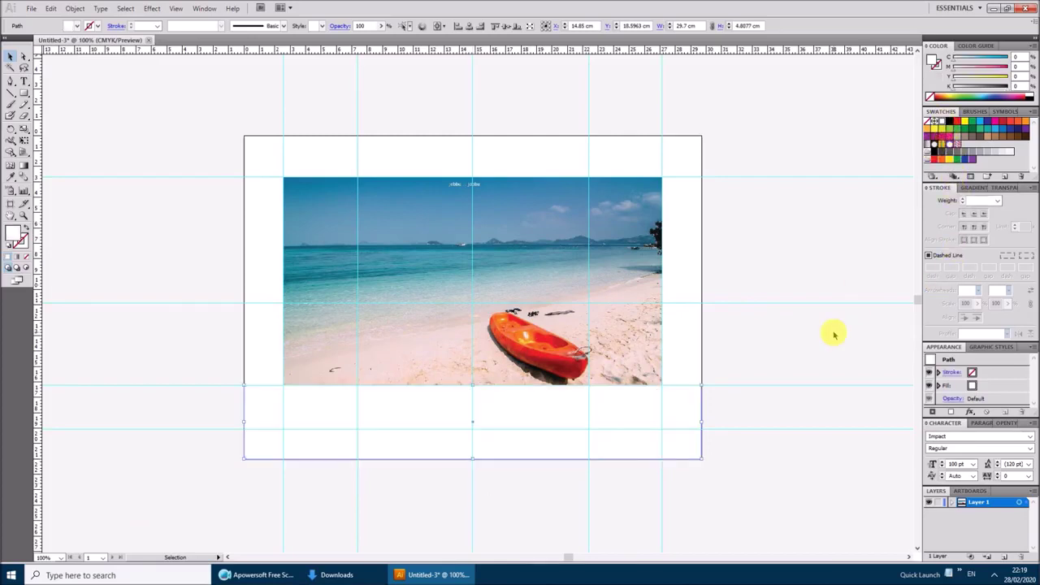
pyautogui.rightClick(686, 408)
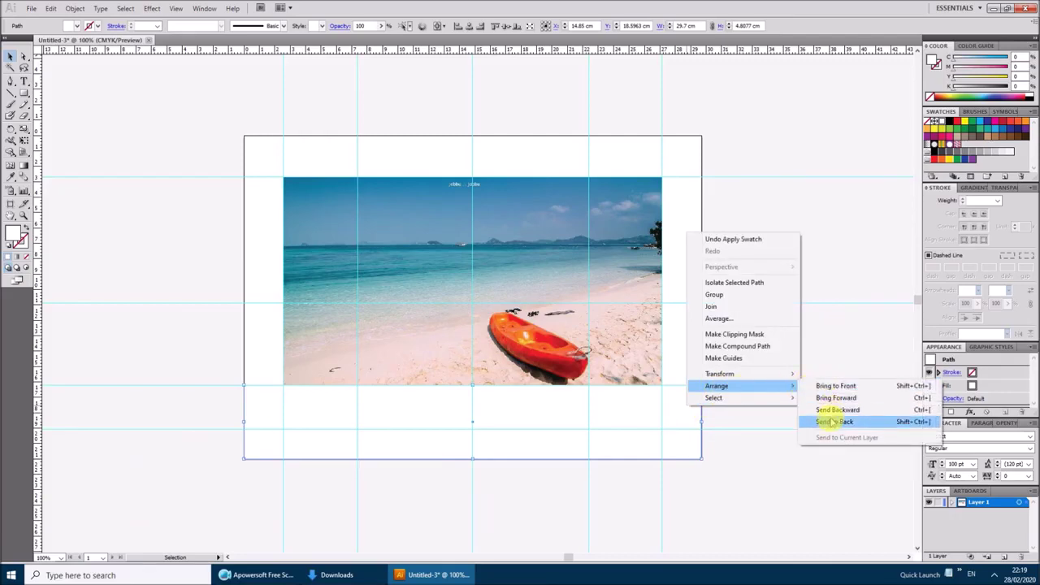
pyautogui.click(834, 420)
pyautogui.rightClick(633, 252)
pyautogui.moveTo(663, 313)
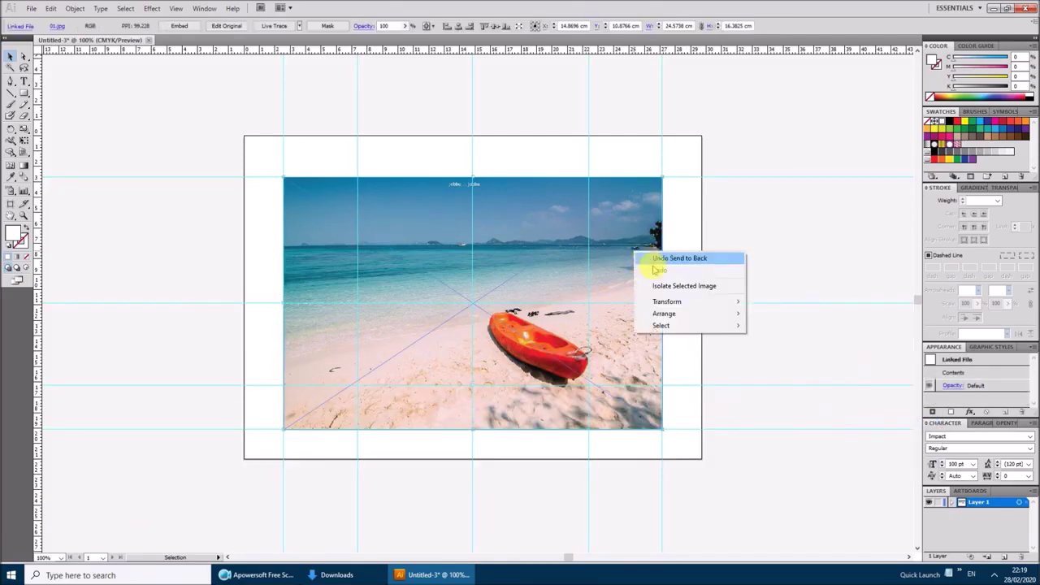
pyautogui.click(781, 337)
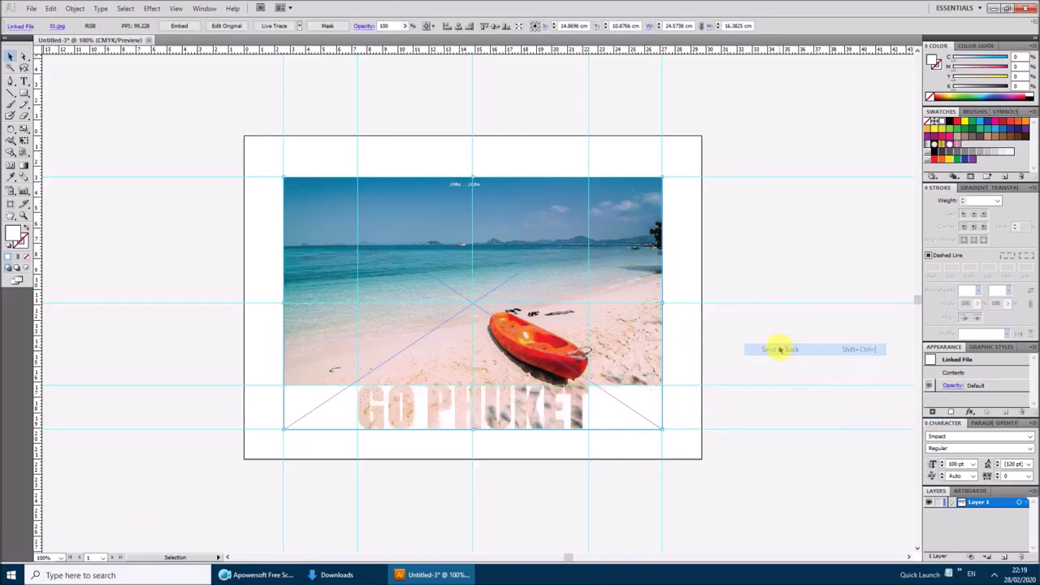
# Select the photo-filled GO PHUKET lettering, then deselect and bring up canvas options
pyautogui.click(760, 277)
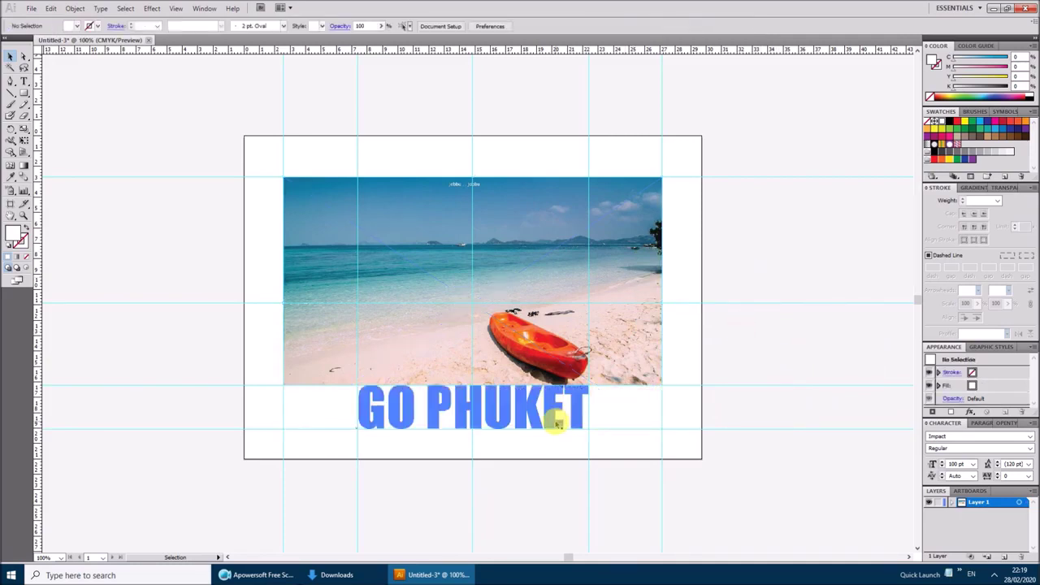
pyautogui.click(577, 425)
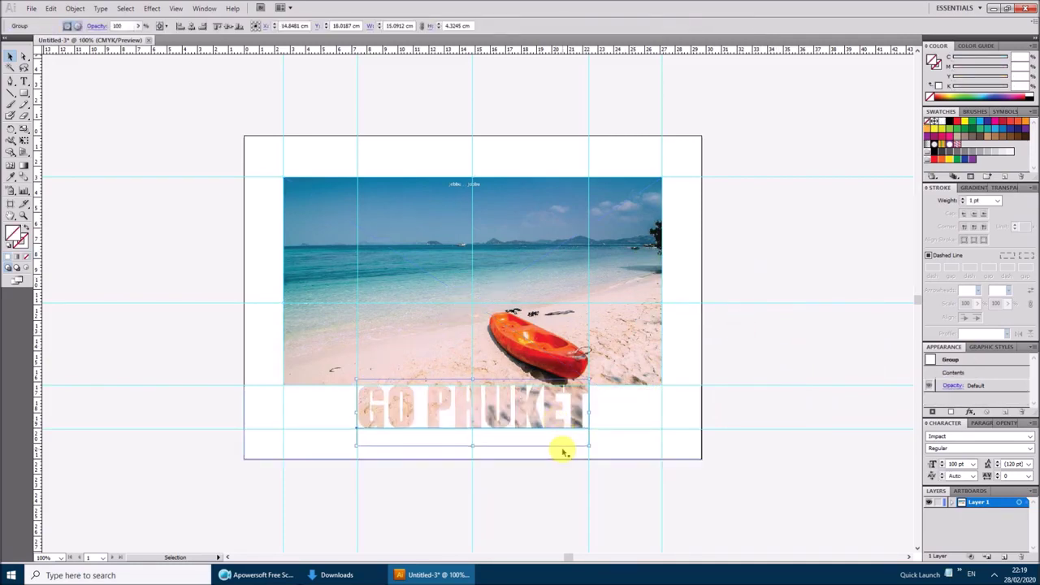
pyautogui.click(785, 330)
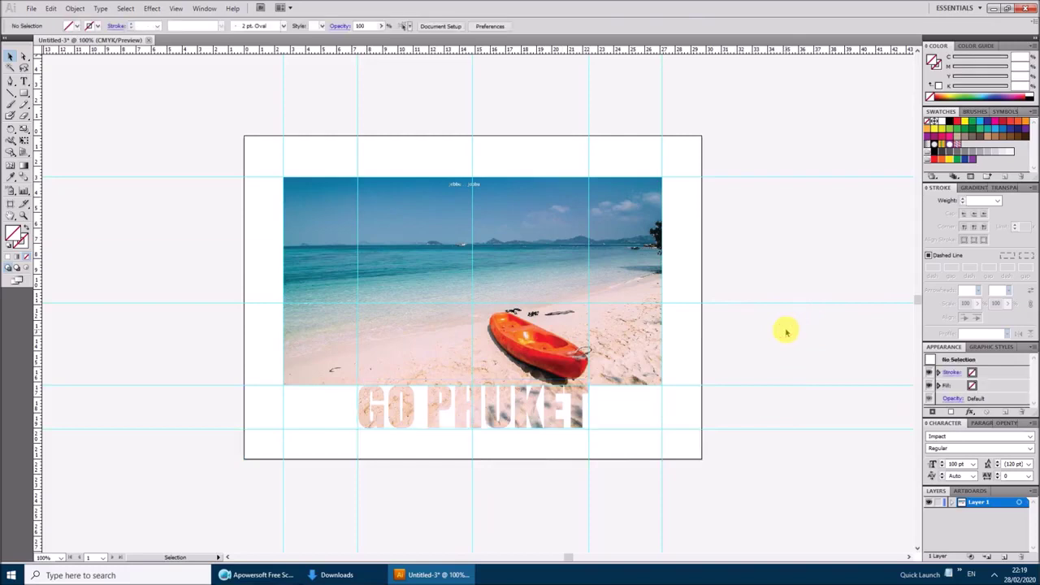
pyautogui.rightClick(786, 333)
# Hide all guides, then create a new 29.7 × 21 cm A4 landscape document
pyautogui.click(817, 416)
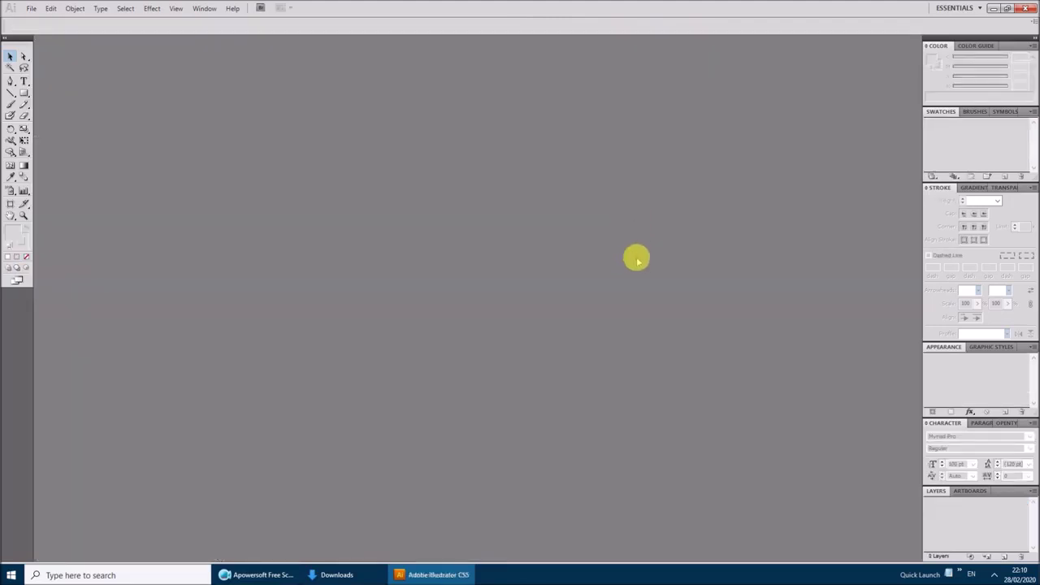
pyautogui.click(31, 8)
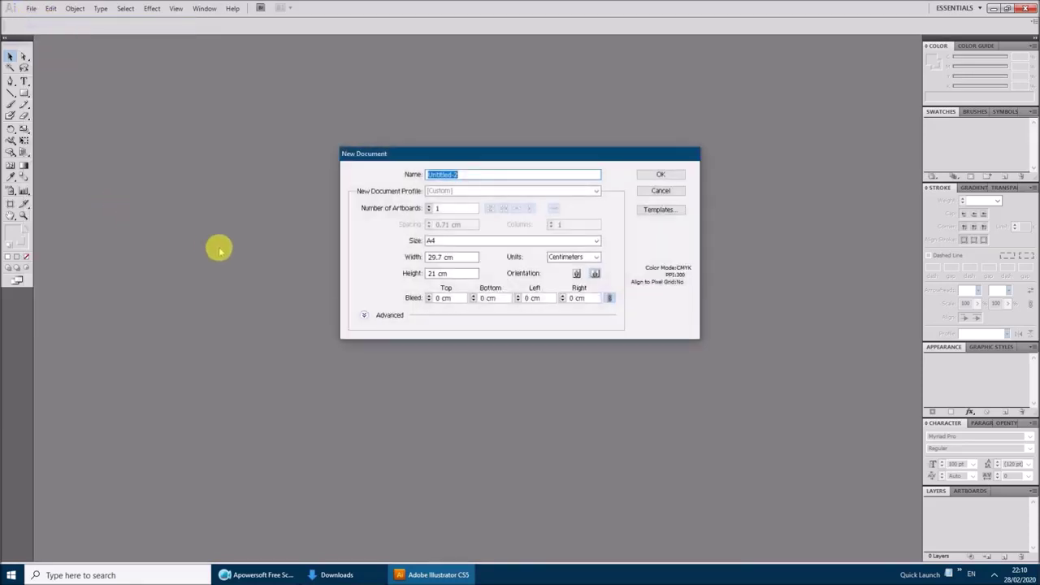
pyautogui.press('Tab')
pyautogui.press('Tab')
pyautogui.press('Tab')
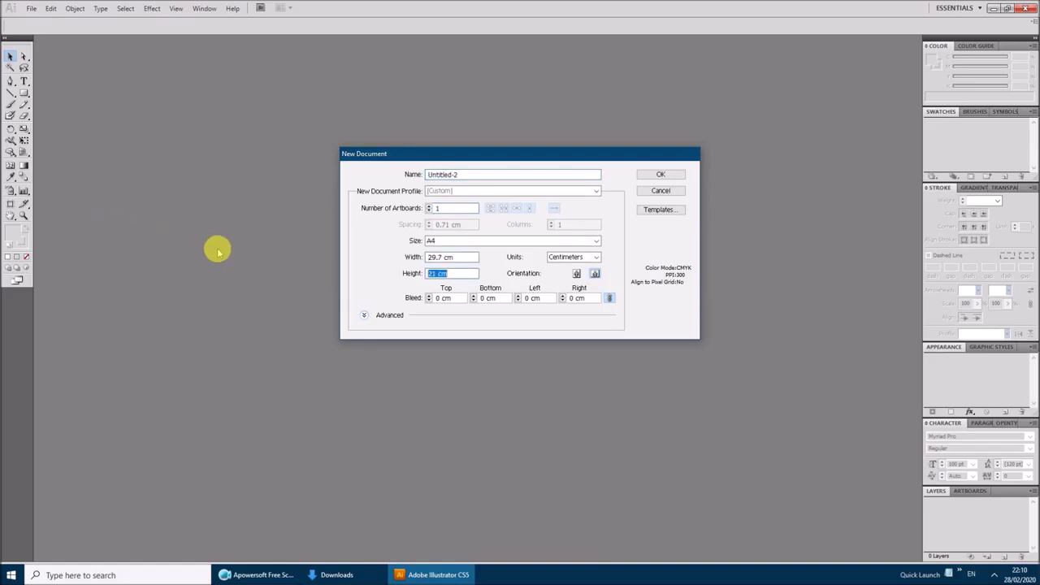
pyautogui.press('Tab')
pyautogui.press('Tab')
pyautogui.press('Tab')
pyautogui.press('Tab')
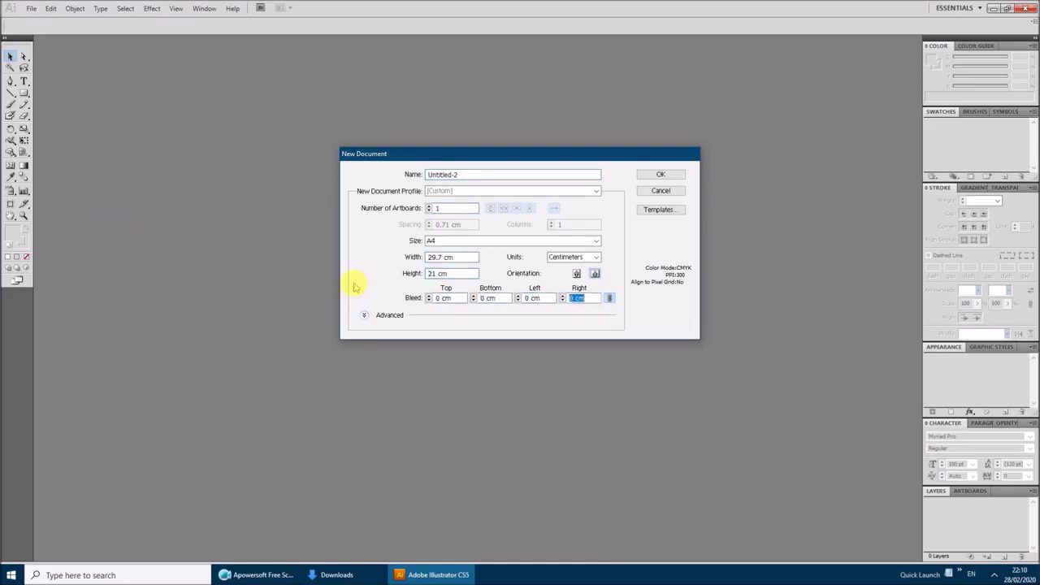
pyautogui.click(661, 176)
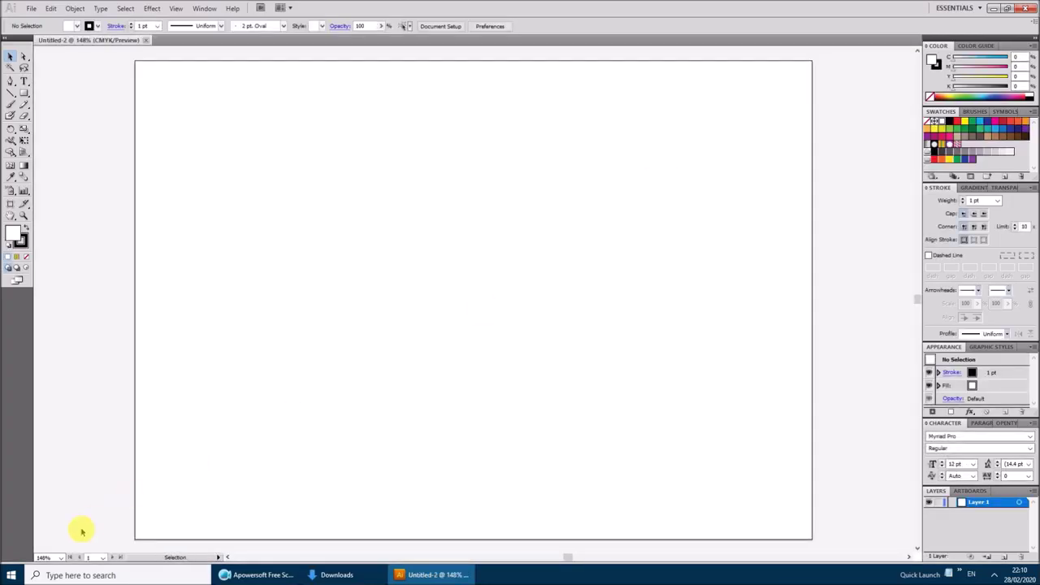
# Zoom the canvas to 75% and turn on the rulers around the blank artboard
pyautogui.click(44, 557)
pyautogui.write('75')
pyautogui.press('Return')
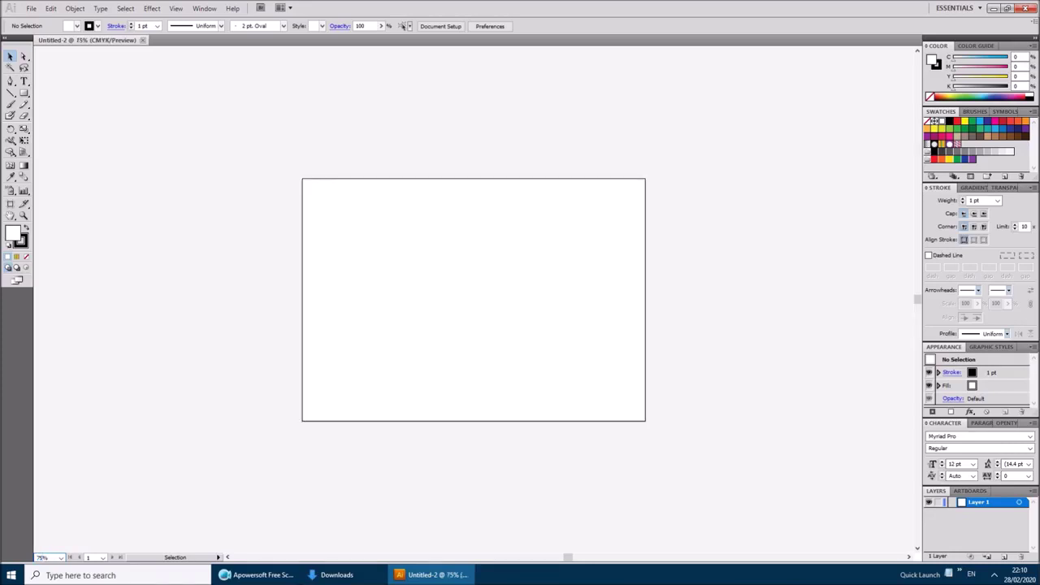
pyautogui.click(176, 8)
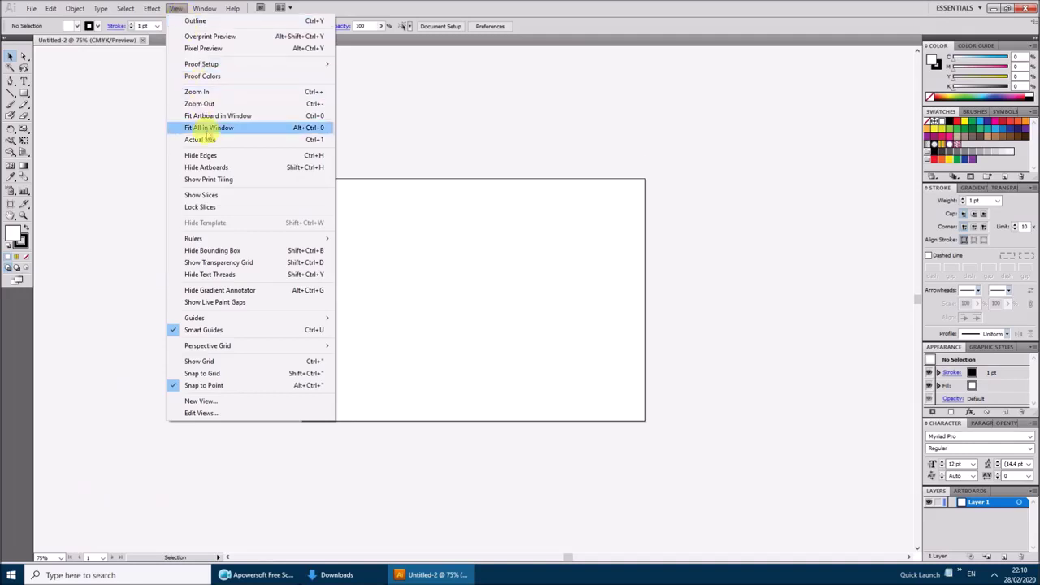
pyautogui.moveTo(194, 238)
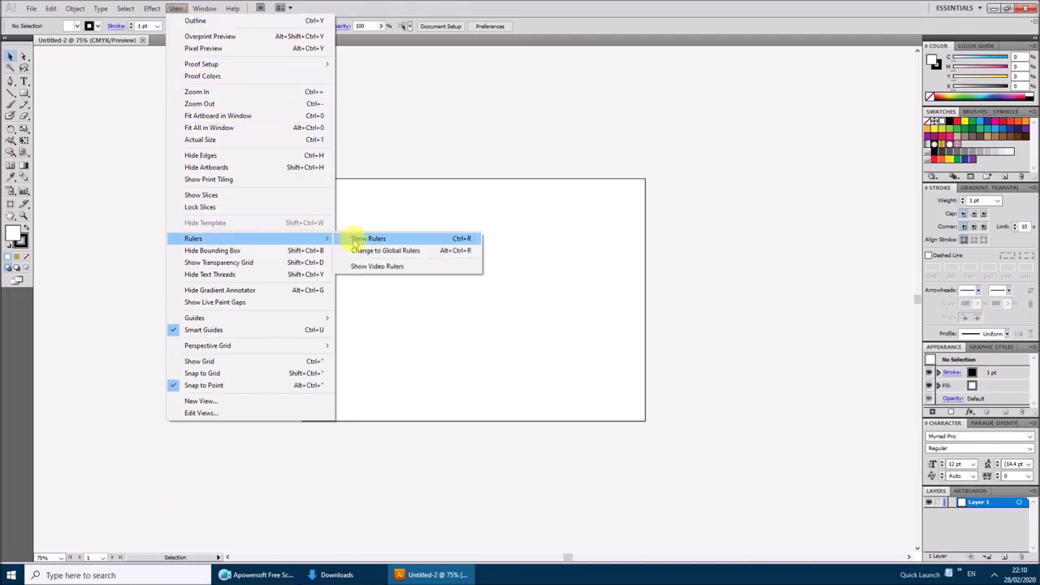
pyautogui.click(355, 240)
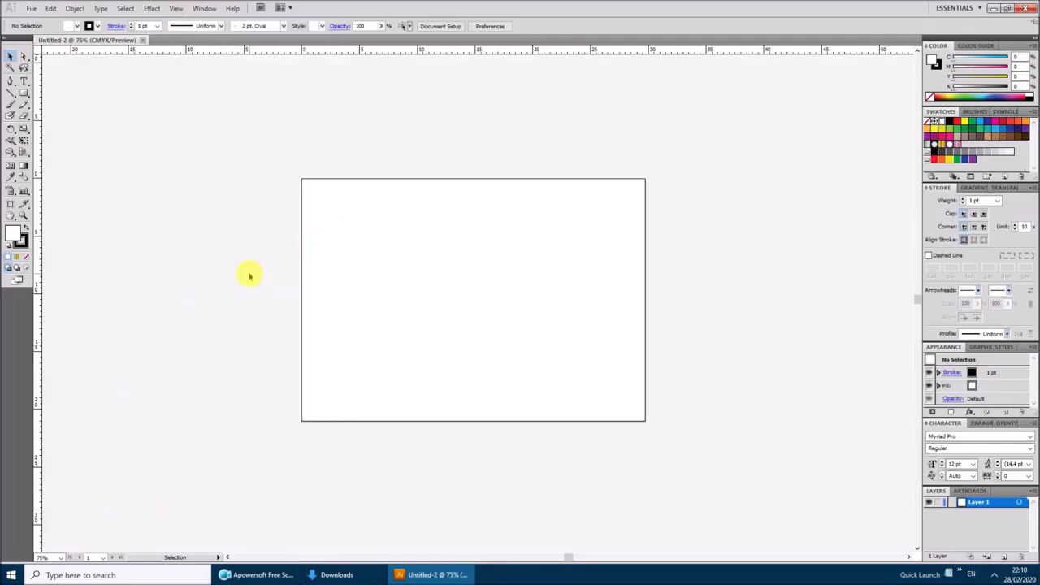
pyautogui.click(31, 9)
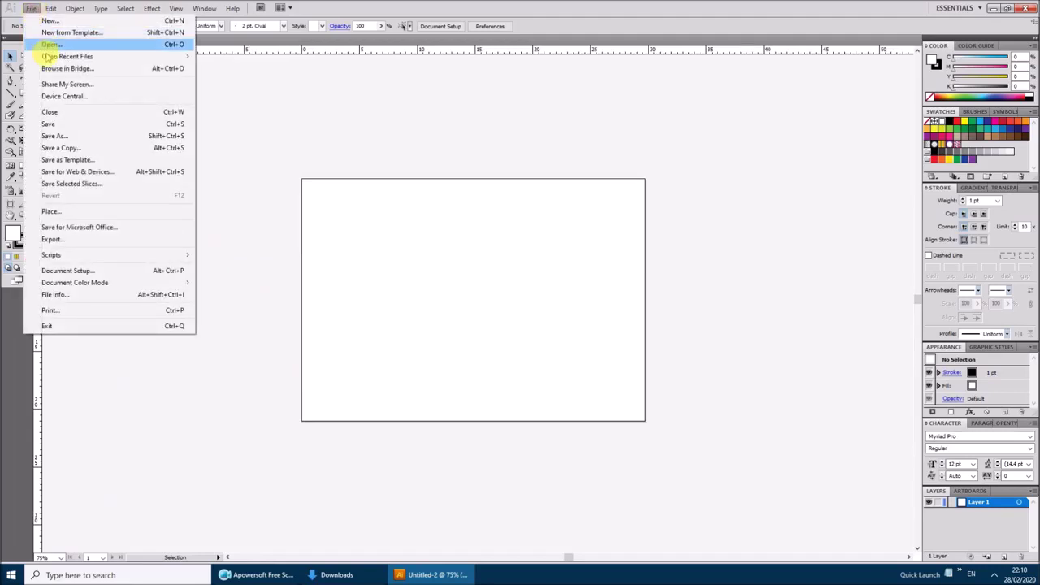
# Place the 01 kayak beach photo from Downloads and shrink it inside the artboard with a white margin
pyautogui.click(57, 210)
pyautogui.click(73, 100)
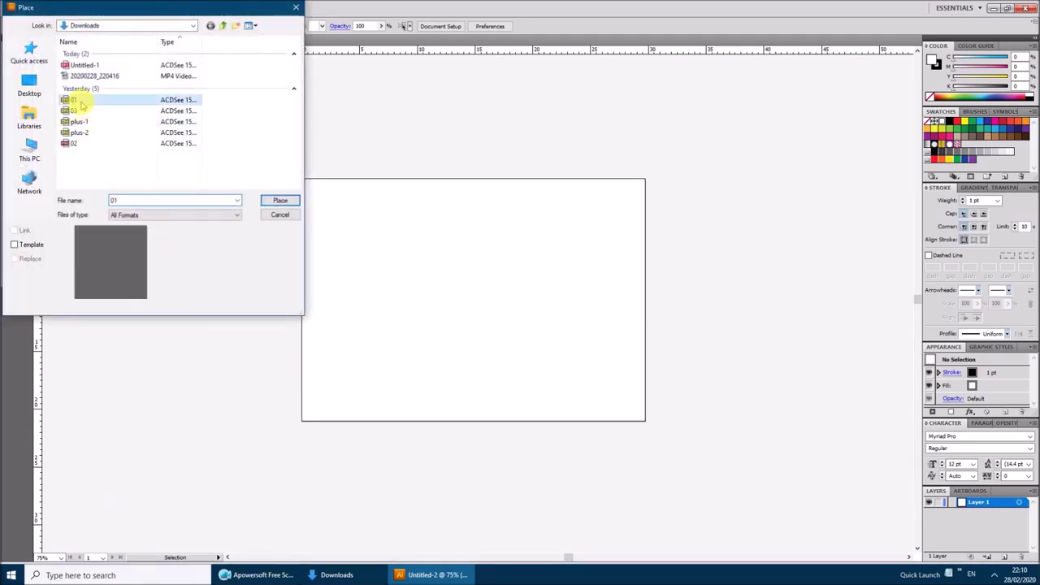
pyautogui.click(273, 201)
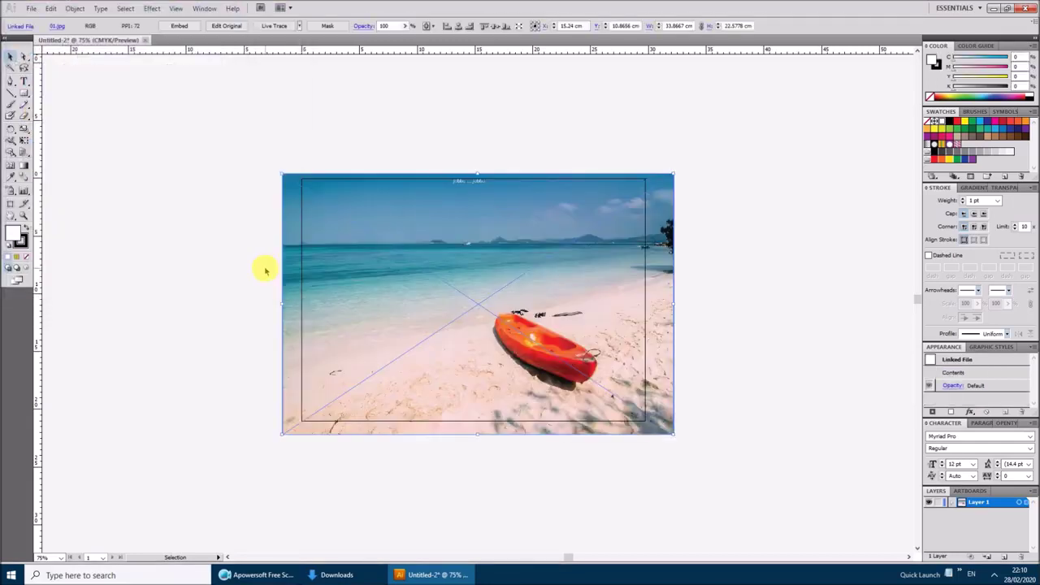
pyautogui.moveTo(286, 179)
pyautogui.mouseDown()
pyautogui.moveTo(279, 173)
pyautogui.moveTo(427, 260)
pyautogui.moveTo(431, 327)
pyautogui.moveTo(428, 260)
pyautogui.mouseUp()
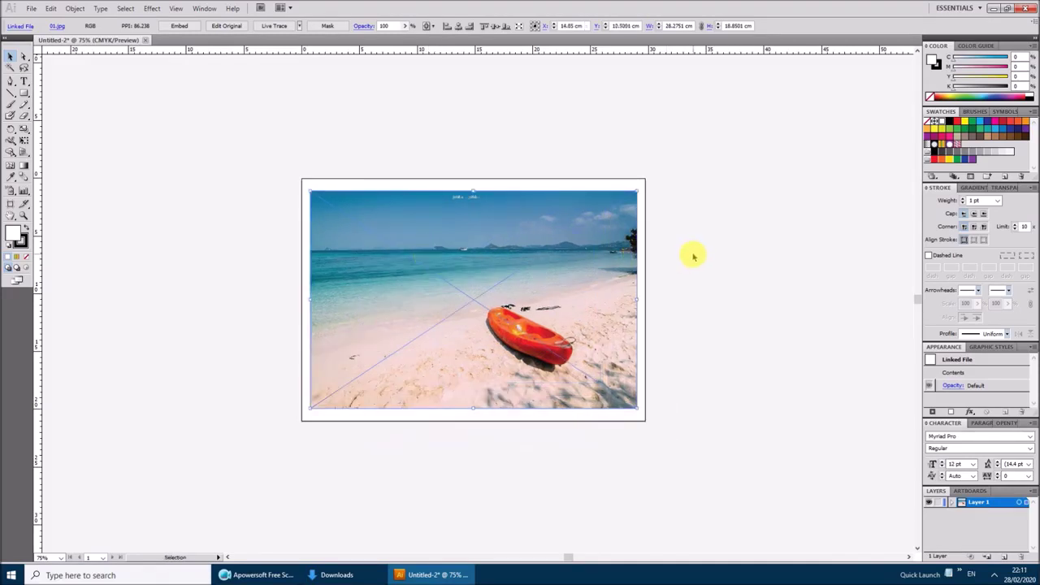
pyautogui.click(281, 139)
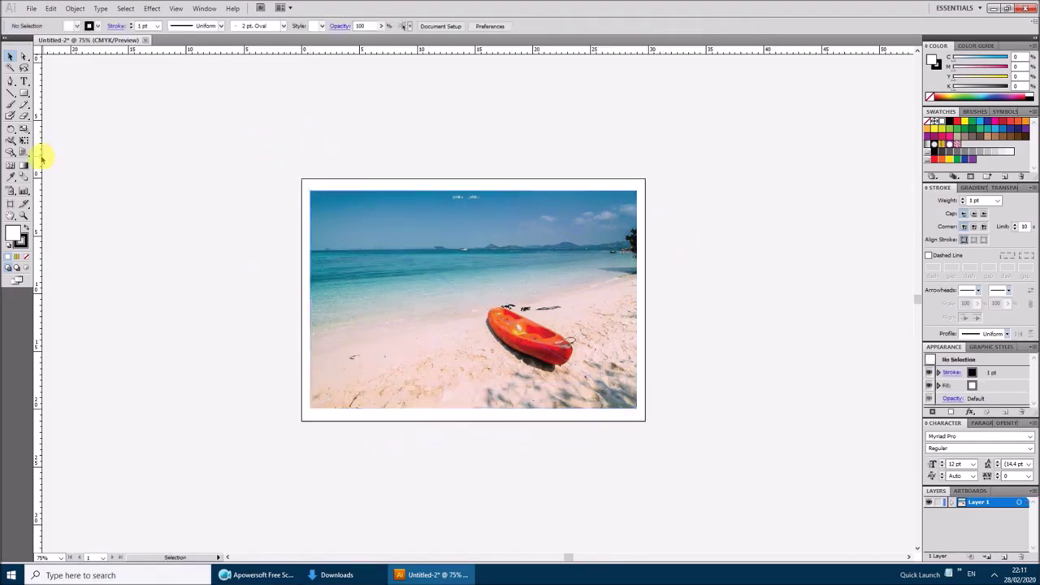
# Drag guides from the rulers onto the photo's left, right, bottom and top edges
pyautogui.moveTo(38, 158); pyautogui.dragTo(308, 178)
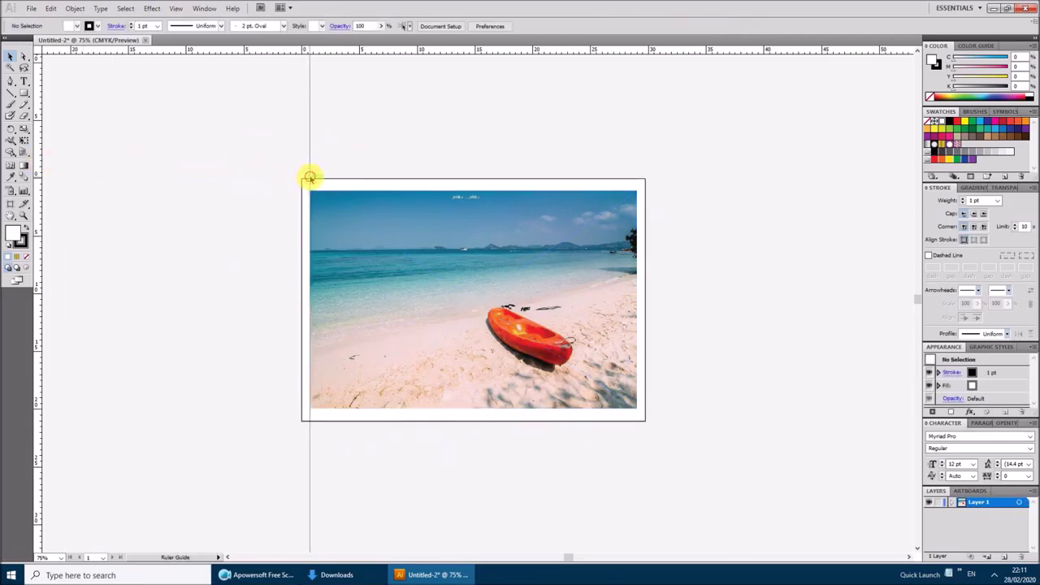
pyautogui.moveTo(308, 177); pyautogui.dragTo(309, 177)
pyautogui.moveTo(41, 201); pyautogui.dragTo(636, 209)
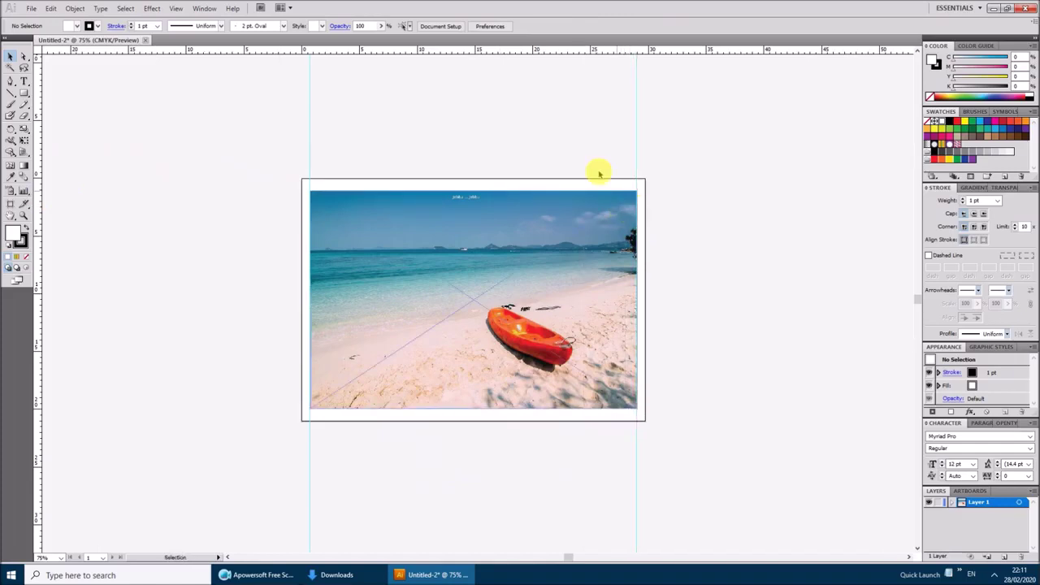
pyautogui.moveTo(430, 50); pyautogui.dragTo(410, 409)
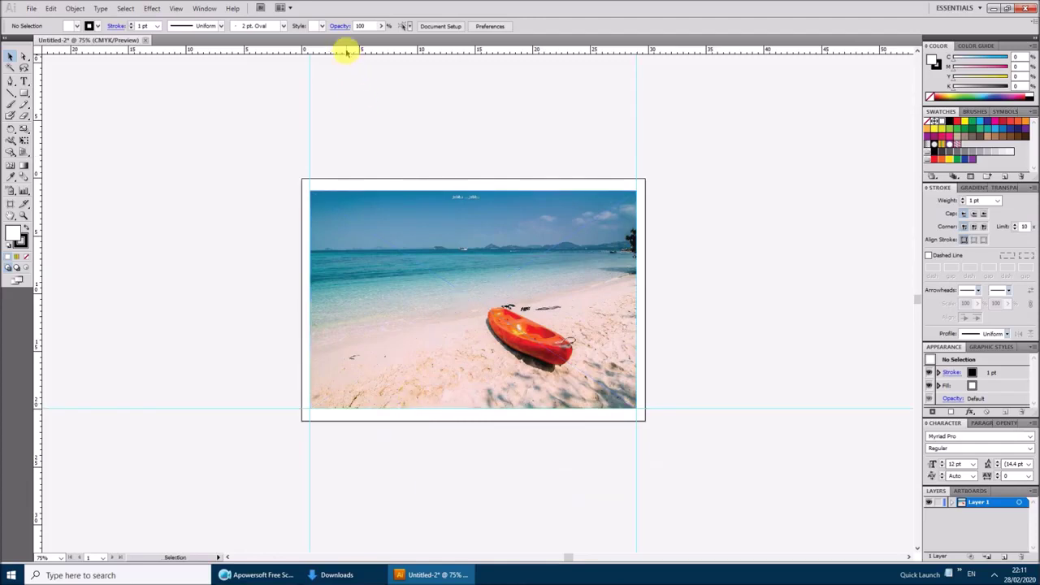
pyautogui.moveTo(344, 52); pyautogui.dragTo(355, 191)
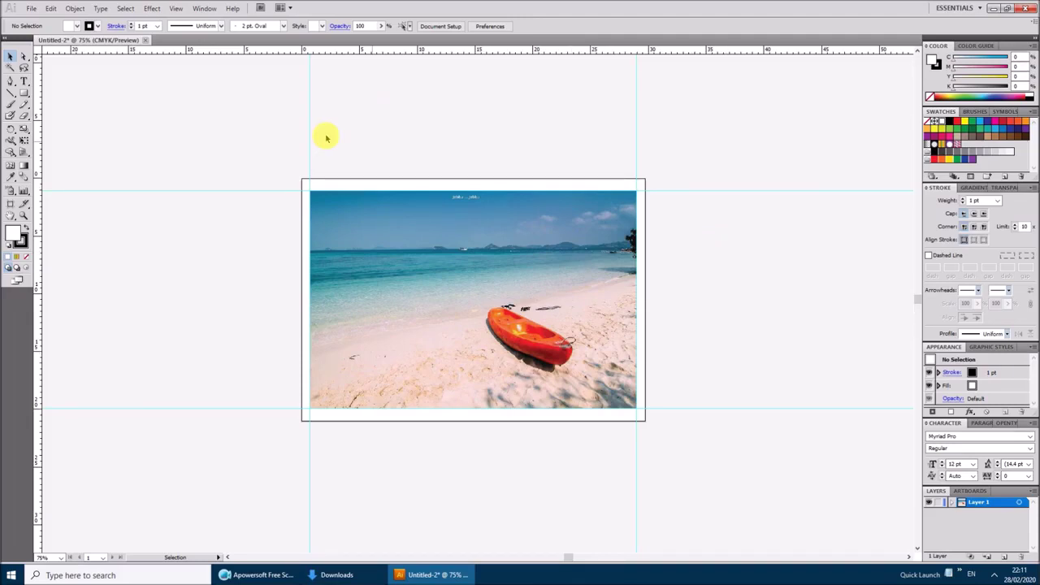
pyautogui.click(24, 81)
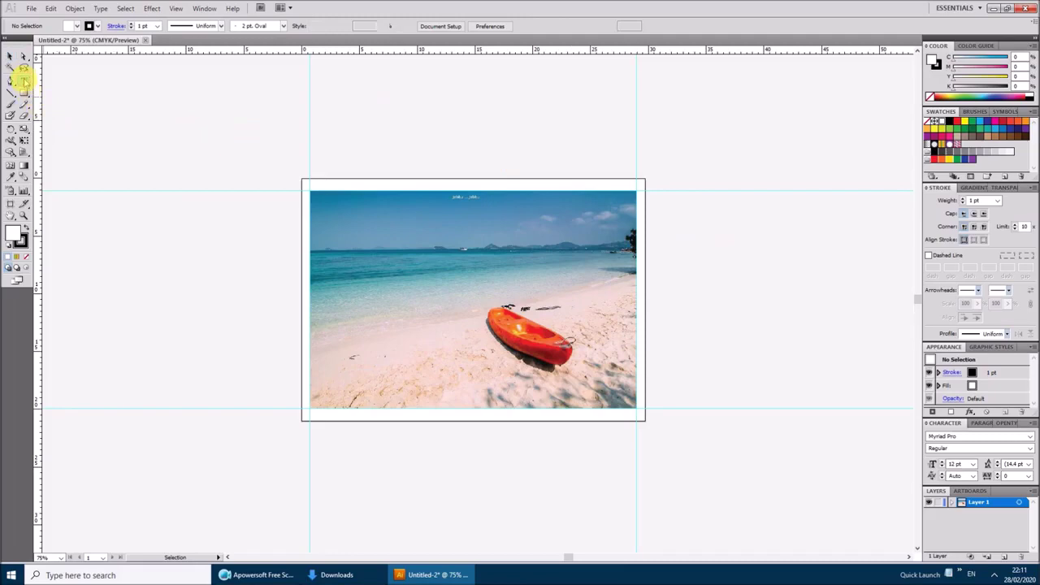
# Type GO / PHU / KET on three lines left of the artboard and set it to Impact 100 pt
pyautogui.click(133, 144)
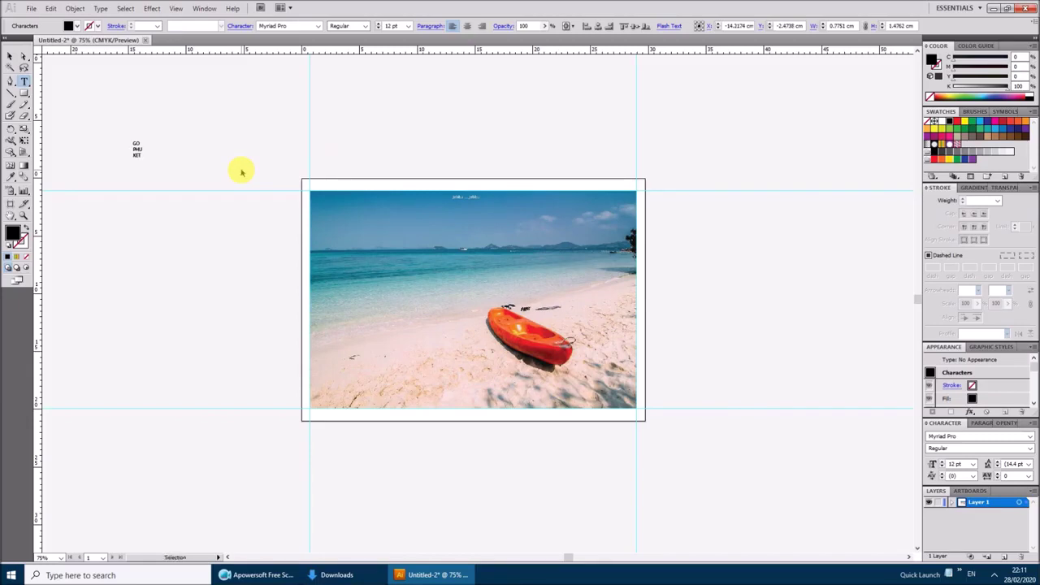
pyautogui.hotkey('ctrl', 'a')
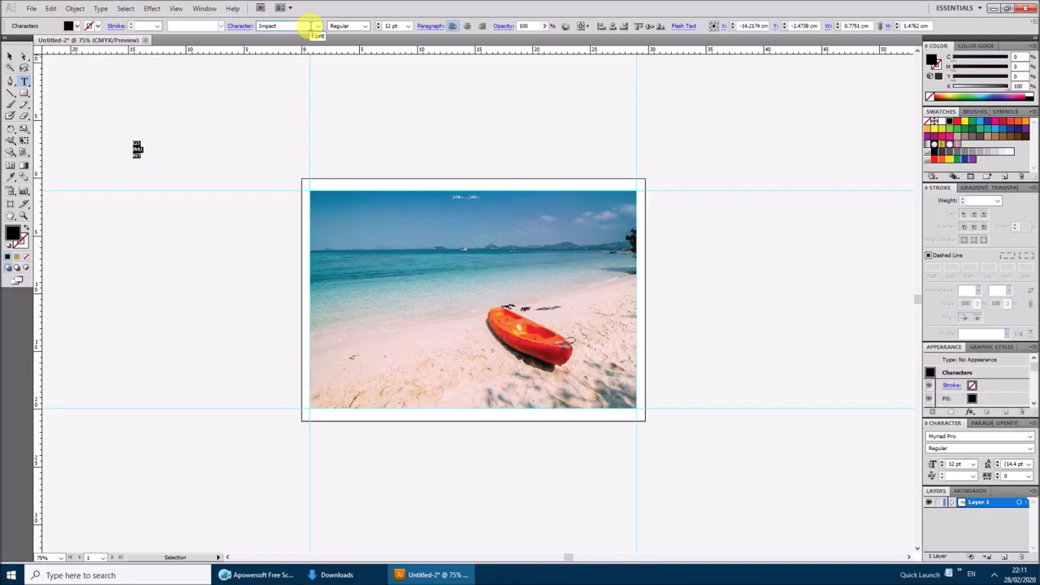
pyautogui.press('Tab')
pyautogui.write('1')
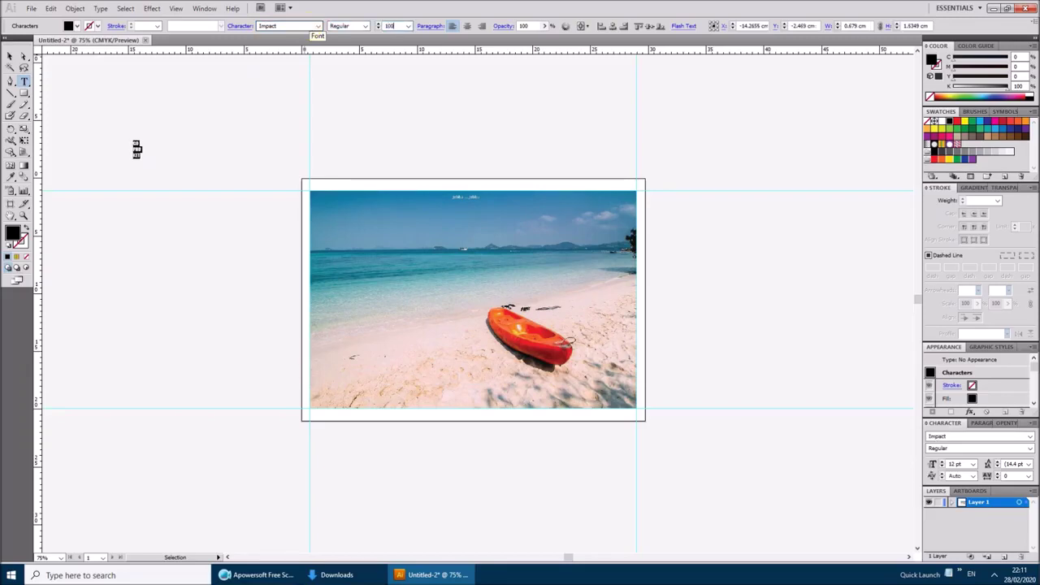
pyautogui.press('Tab')
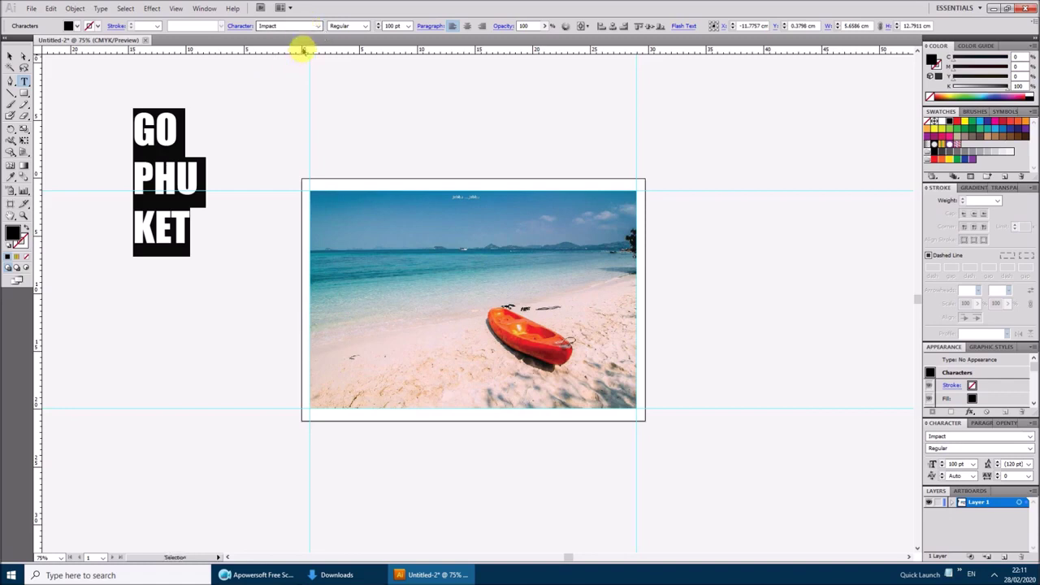
pyautogui.click(237, 26)
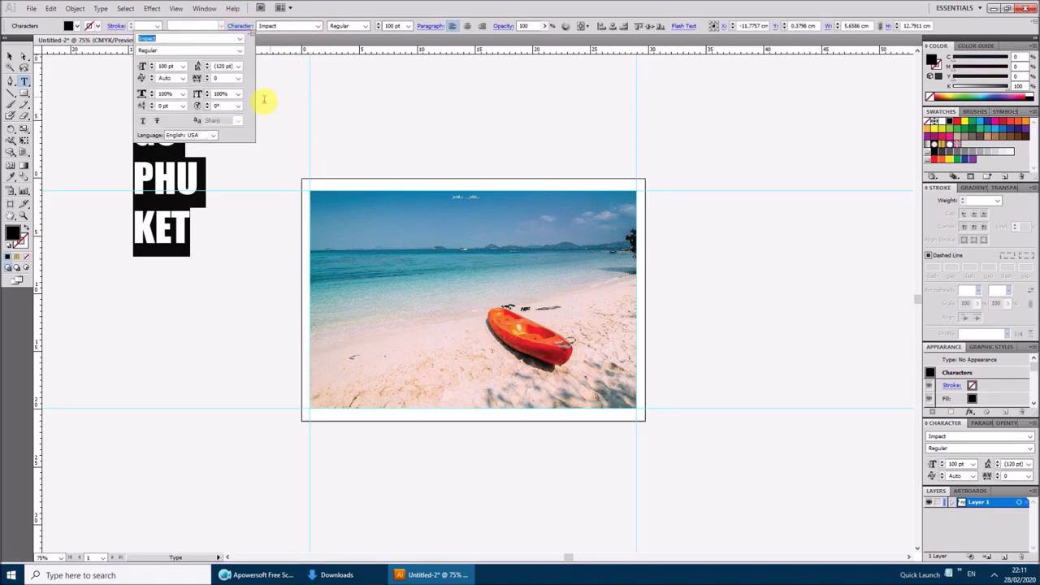
# Move the GO PHU KET block down beside the artboard's left edge and select all its text
pyautogui.click(8, 57)
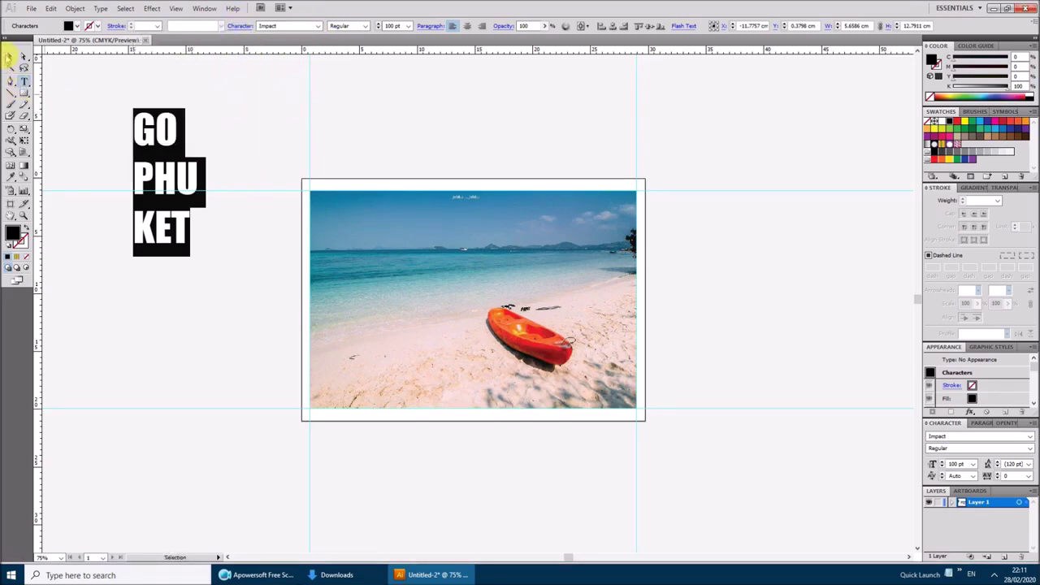
pyautogui.press('Escape')
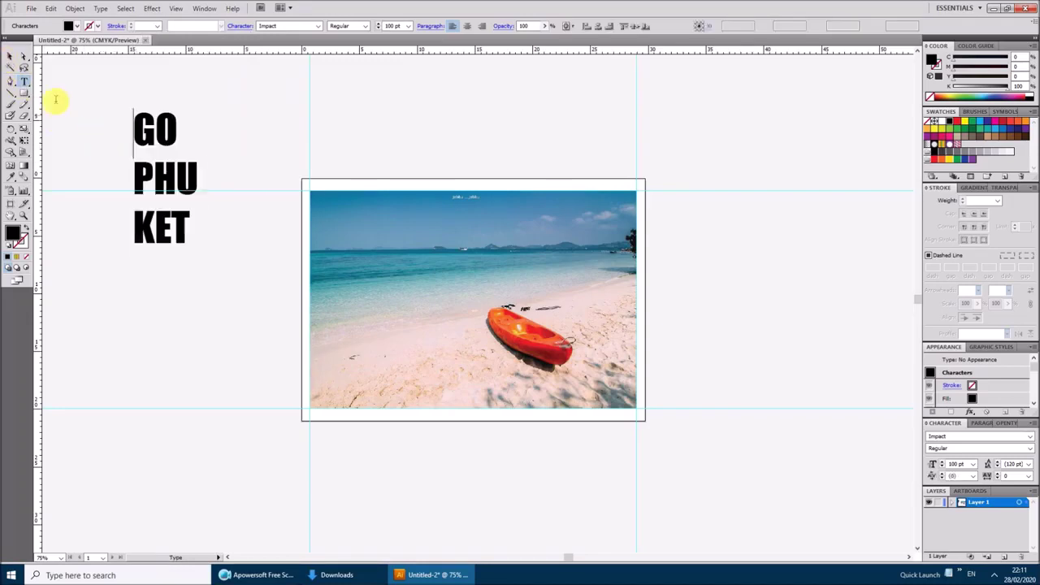
pyautogui.click(166, 134)
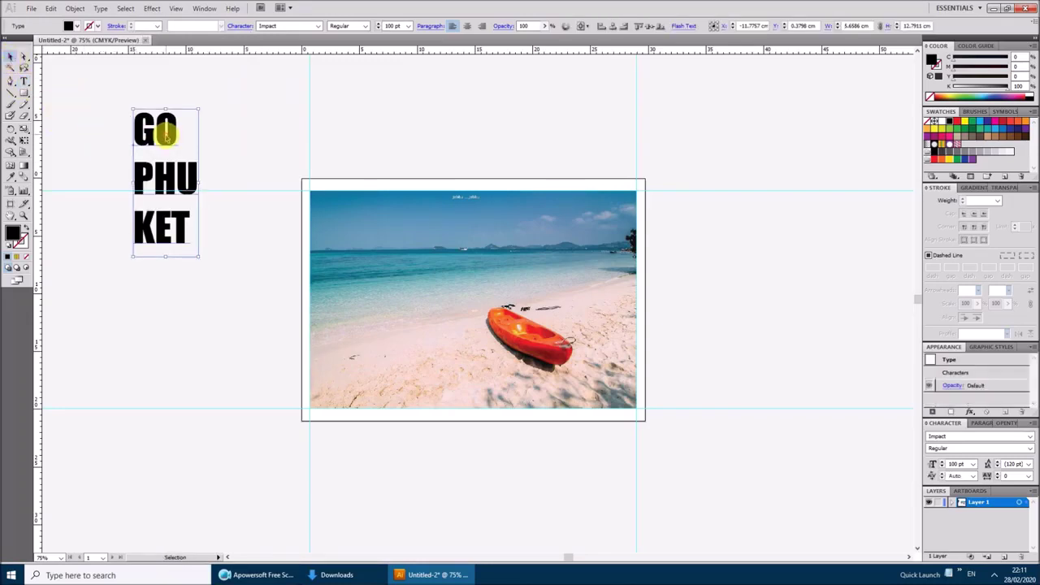
pyautogui.moveTo(167, 135); pyautogui.dragTo(199, 273)
pyautogui.doubleClick(199, 274)
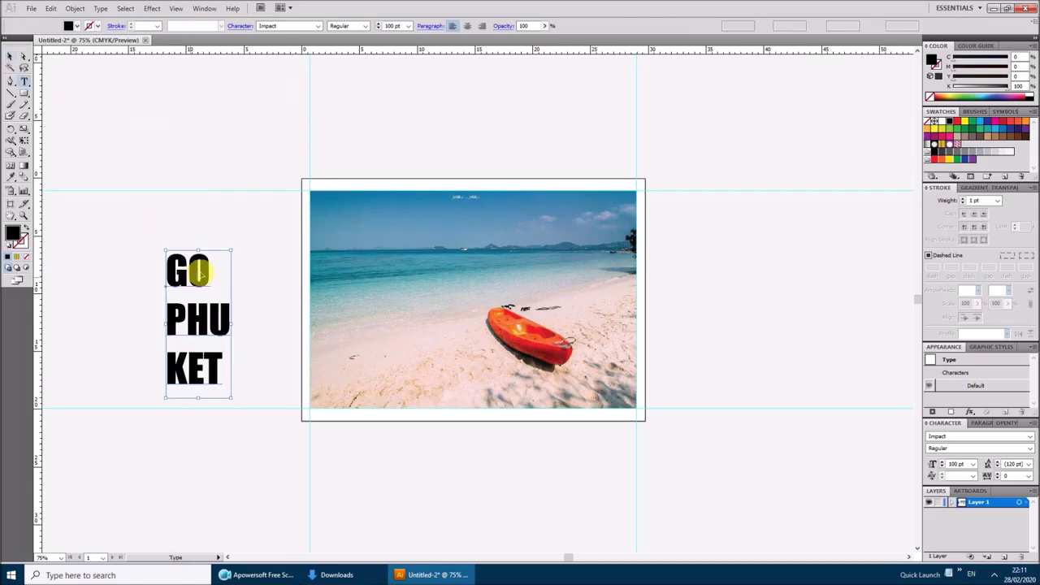
pyautogui.click(199, 274)
pyautogui.hotkey('ctrl', 'a')
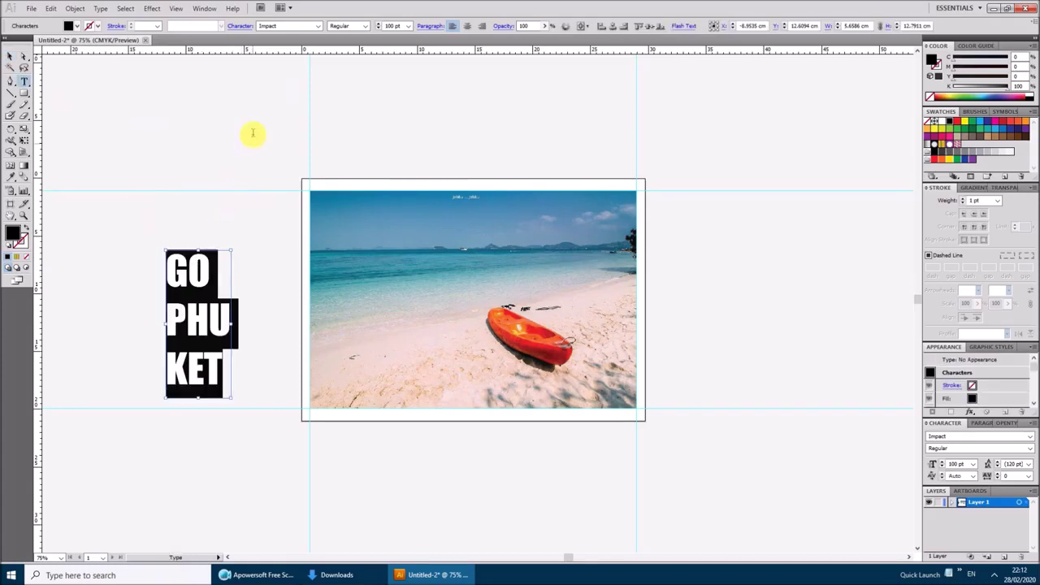
# Tighten the headline's leading to 110 pt
pyautogui.click(241, 26)
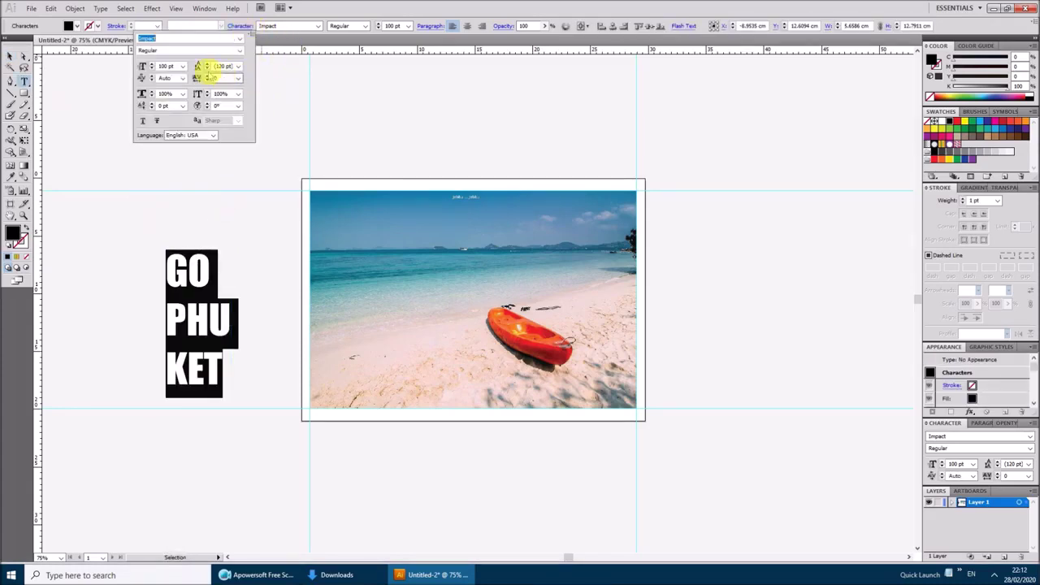
pyautogui.click(208, 70)
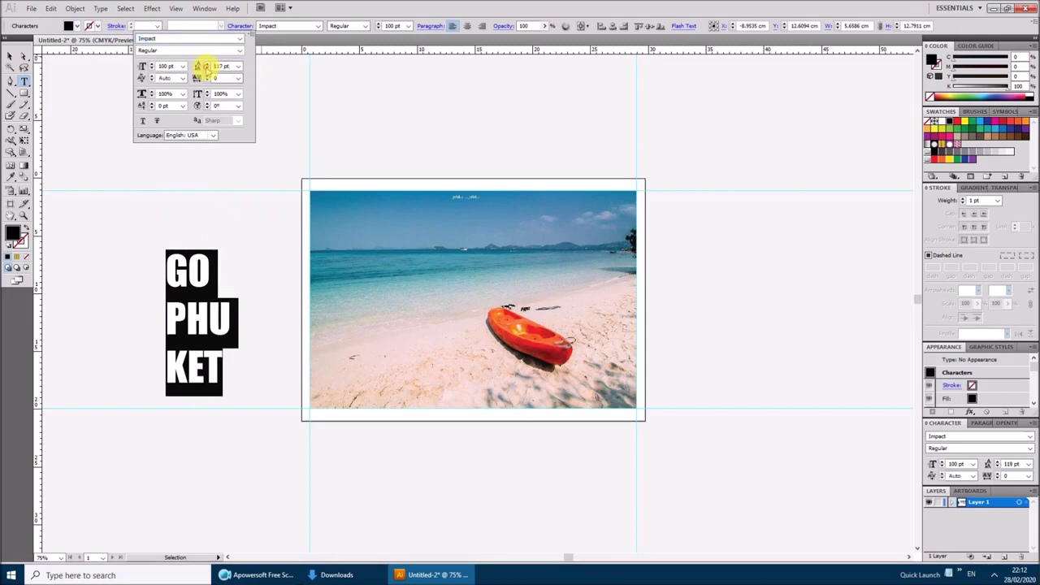
pyautogui.click(207, 70)
pyautogui.click(208, 69)
pyautogui.click(207, 69)
pyautogui.click(207, 69)
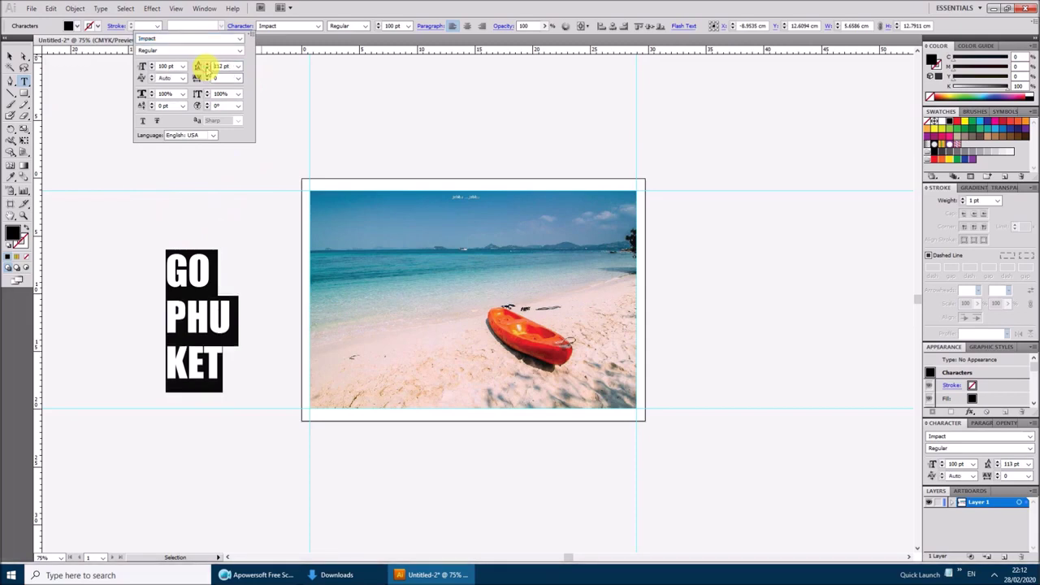
pyautogui.click(207, 70)
pyautogui.click(207, 69)
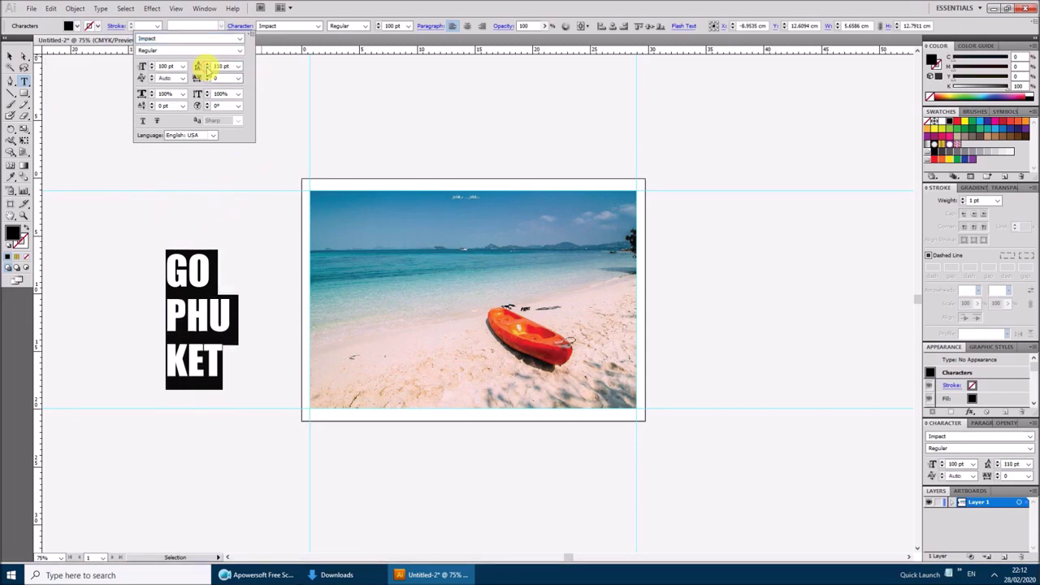
# Enlarge the word GO to 143 pt
pyautogui.click(175, 275)
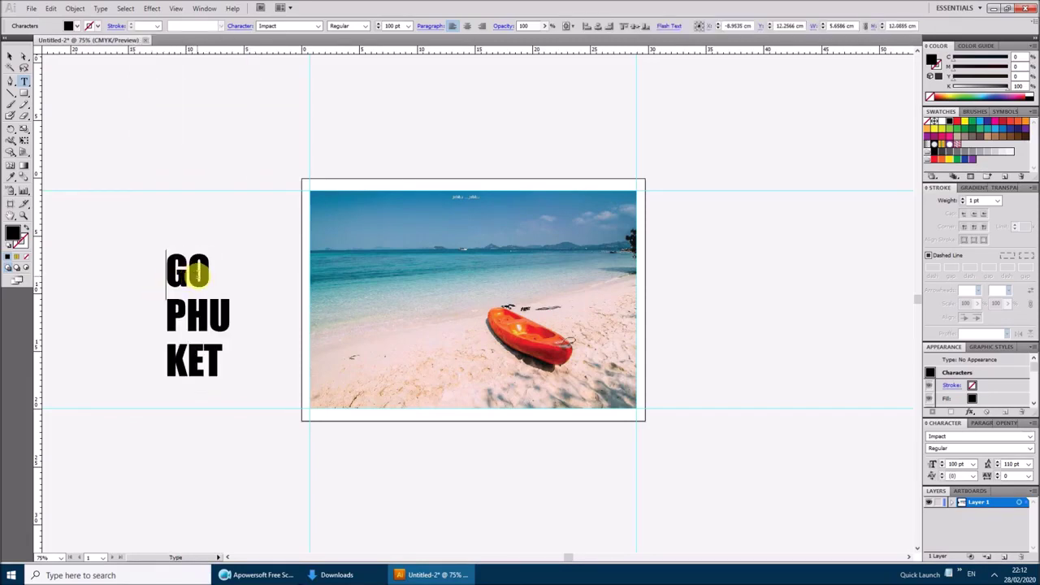
pyautogui.moveTo(168, 273); pyautogui.dragTo(210, 273)
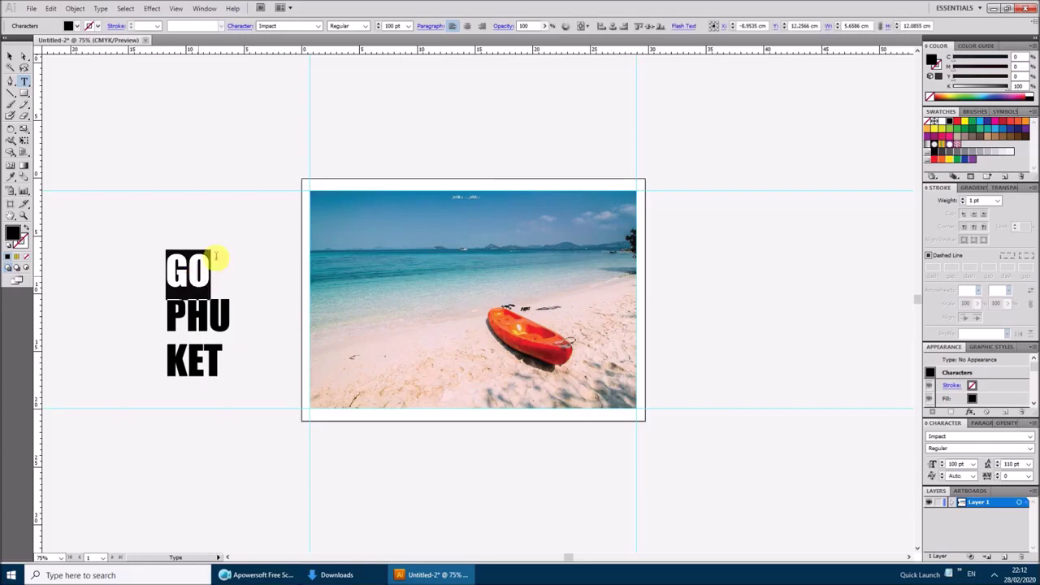
pyautogui.click(240, 26)
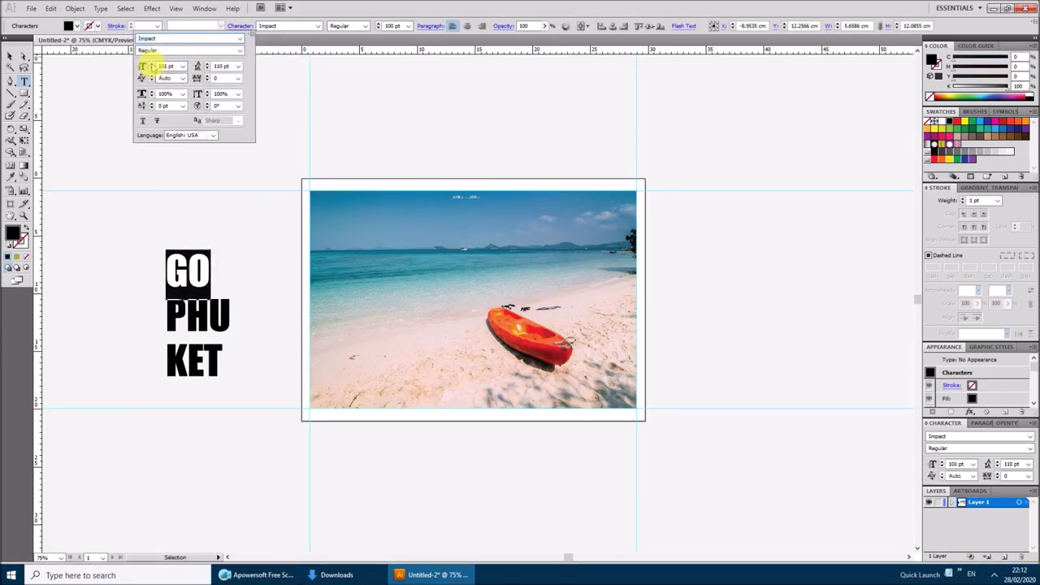
pyautogui.click(151, 64)
pyautogui.click(151, 64)
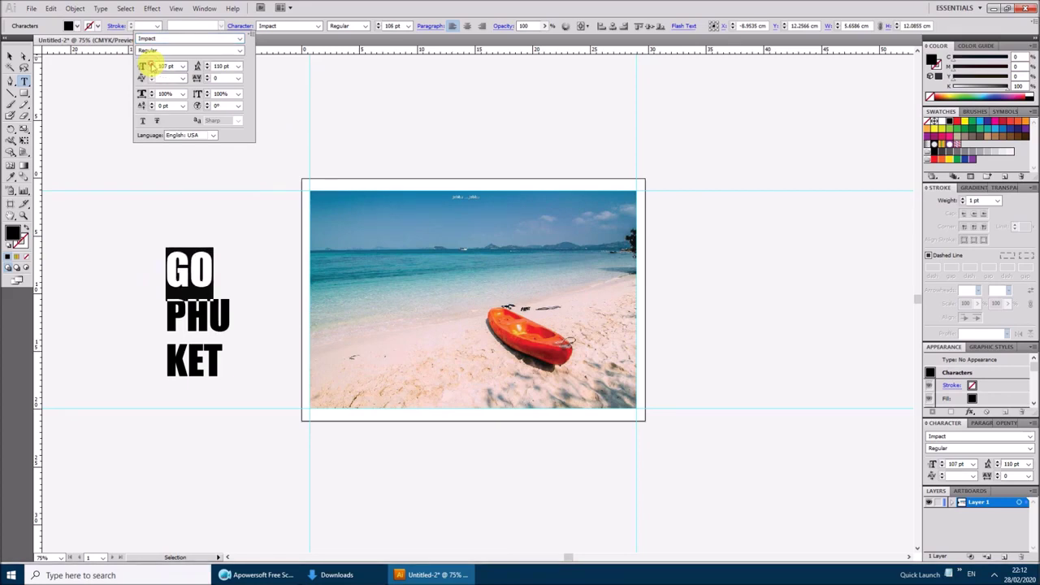
pyautogui.click(151, 64)
pyautogui.click(151, 64)
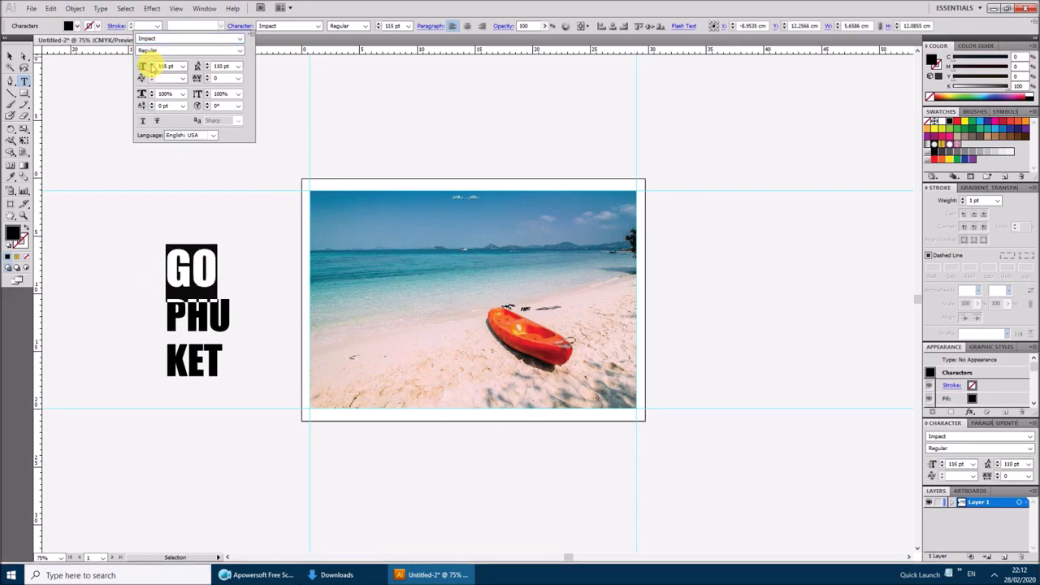
pyautogui.click(152, 64)
pyautogui.click(151, 64)
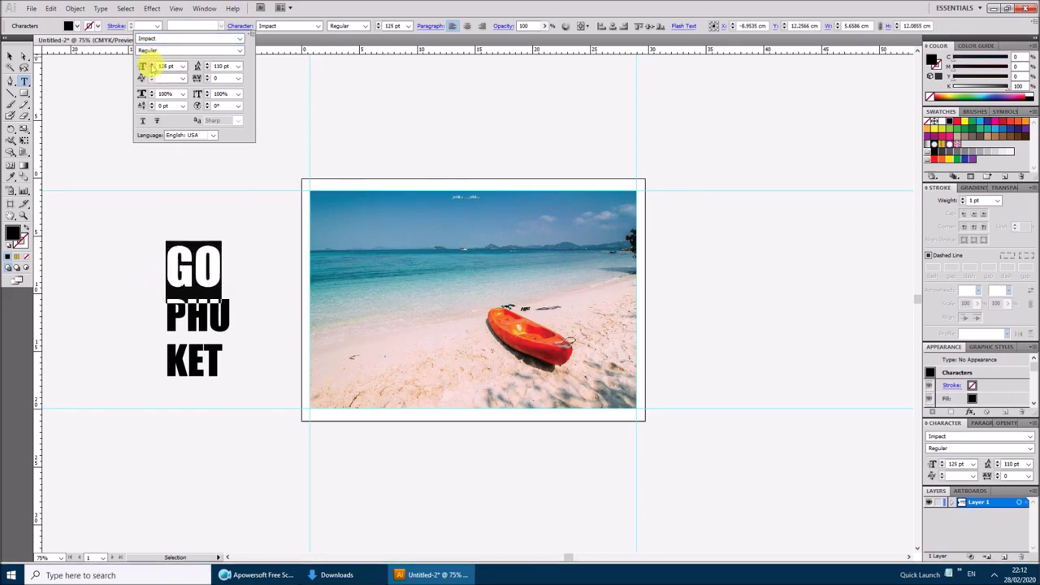
pyautogui.click(151, 64)
pyautogui.click(151, 64)
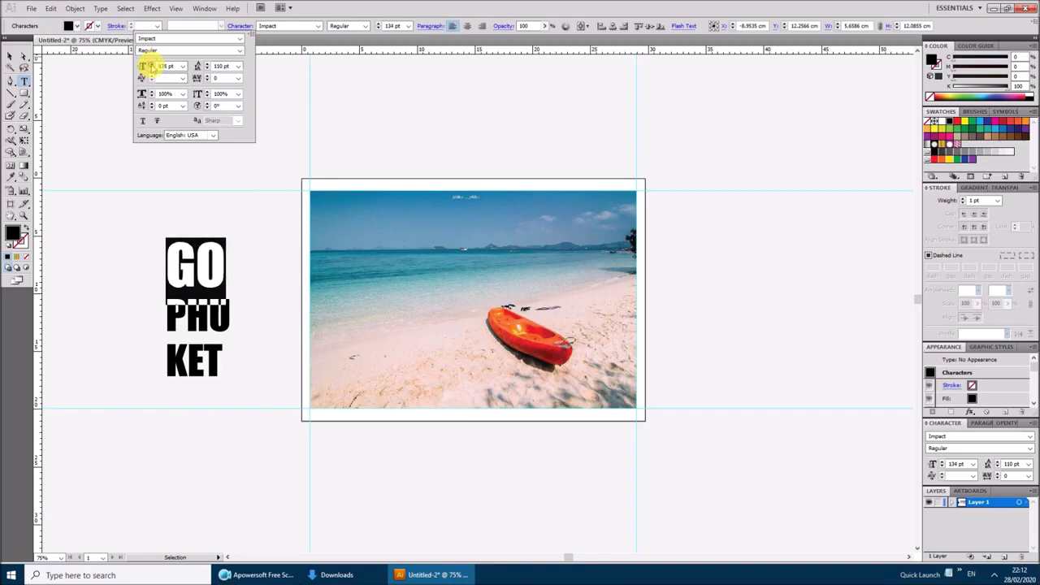
pyautogui.click(151, 64)
pyautogui.click(151, 65)
pyautogui.click(151, 65)
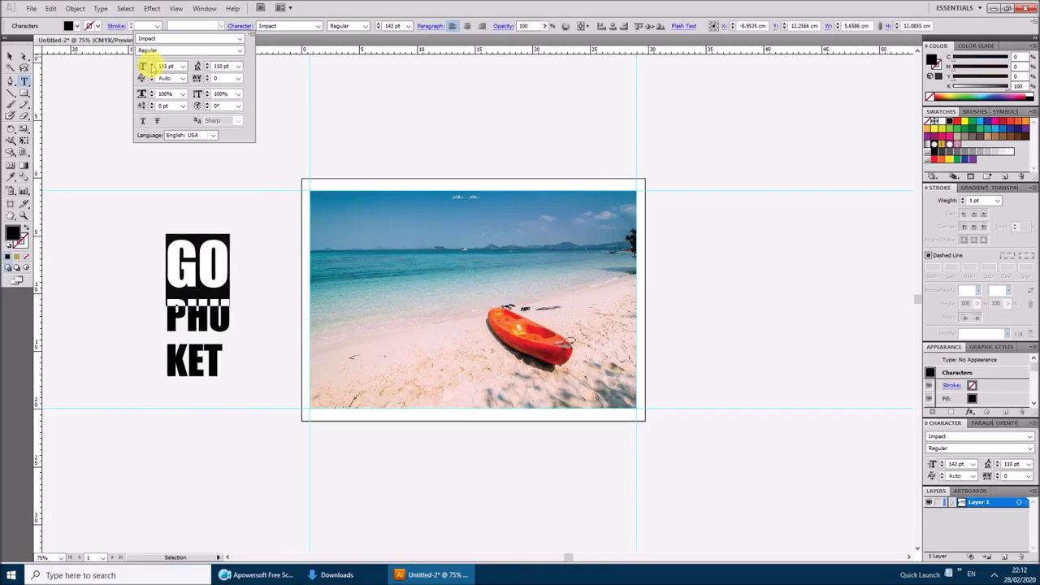
pyautogui.click(177, 355)
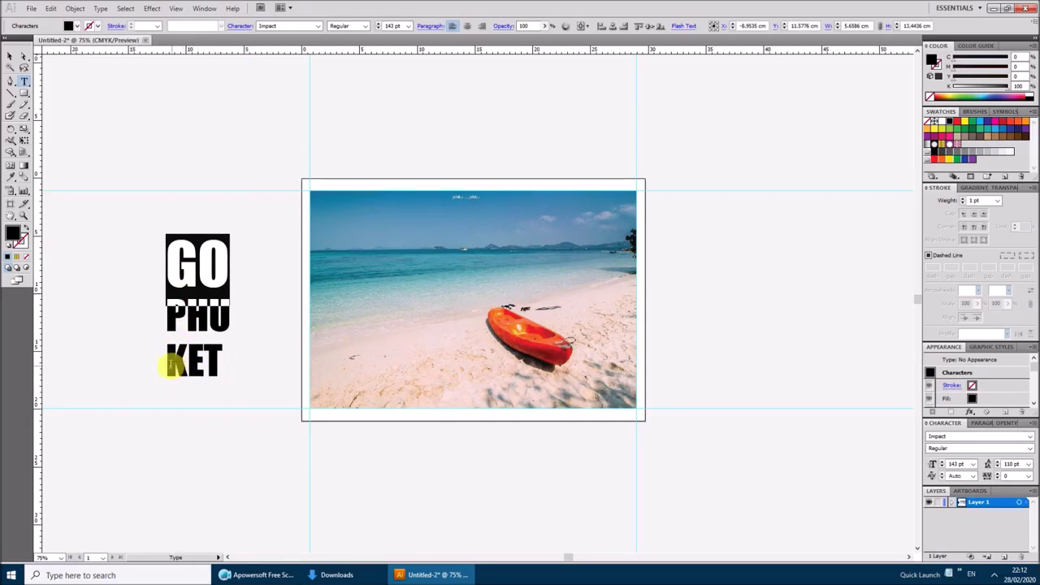
# Enlarge KET to 109 pt so it matches the width of PHU
pyautogui.click(171, 365)
pyautogui.hotkey('shift', 'Right')
pyautogui.hotkey('shift', 'Right')
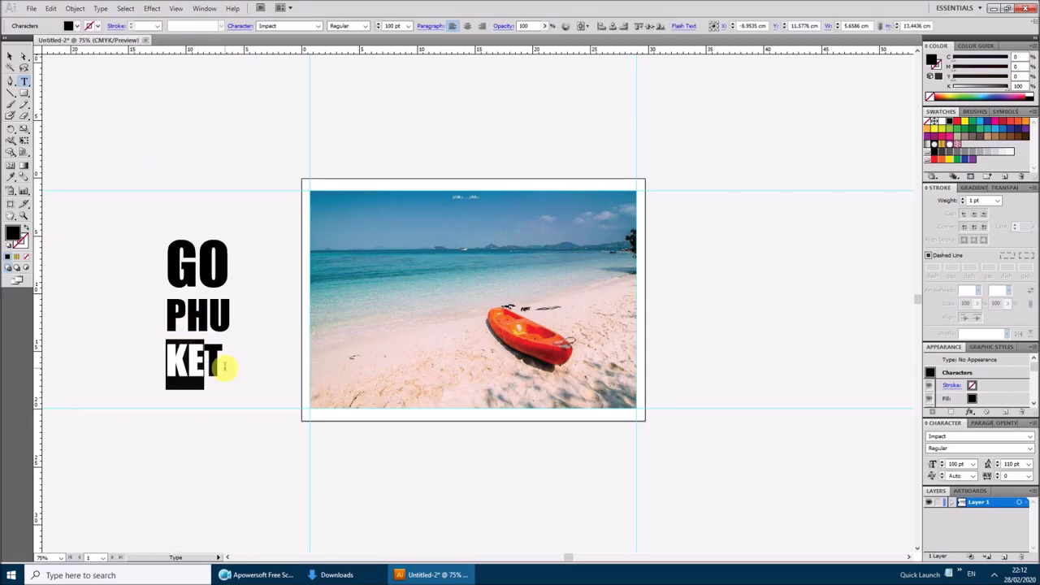
pyautogui.hotkey('shift', 'Right')
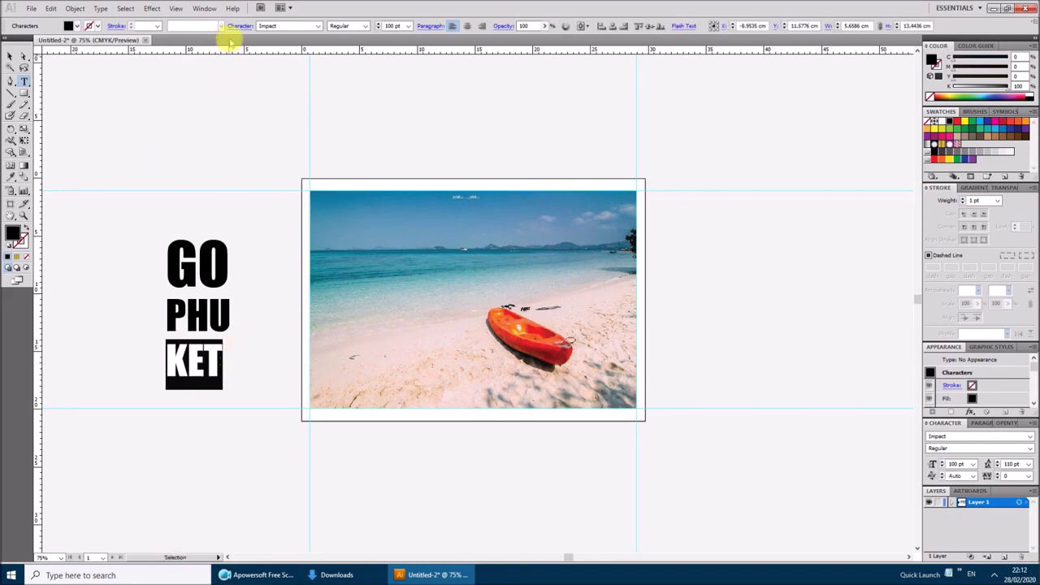
pyautogui.click(238, 26)
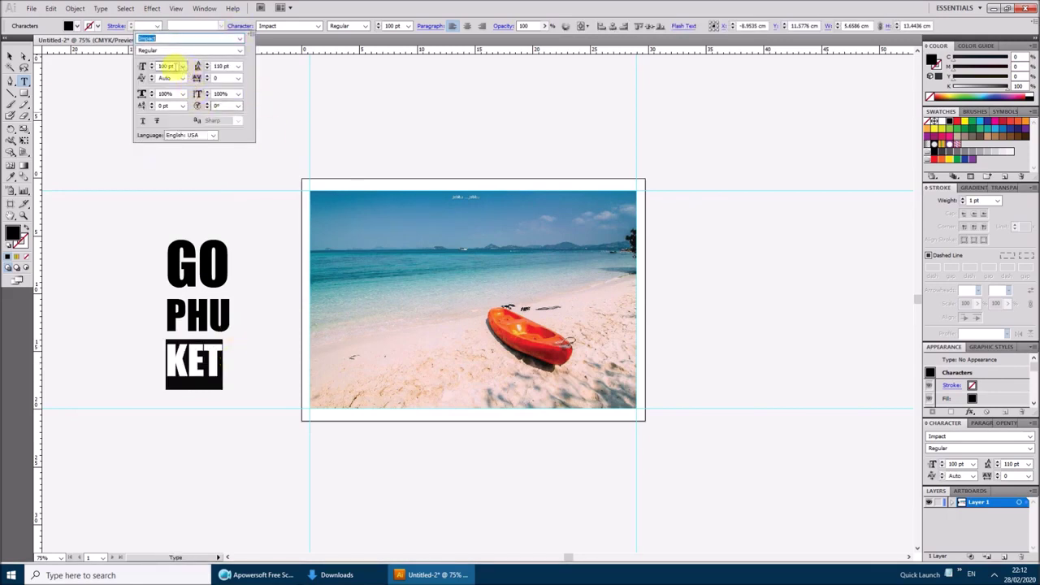
pyautogui.click(151, 64)
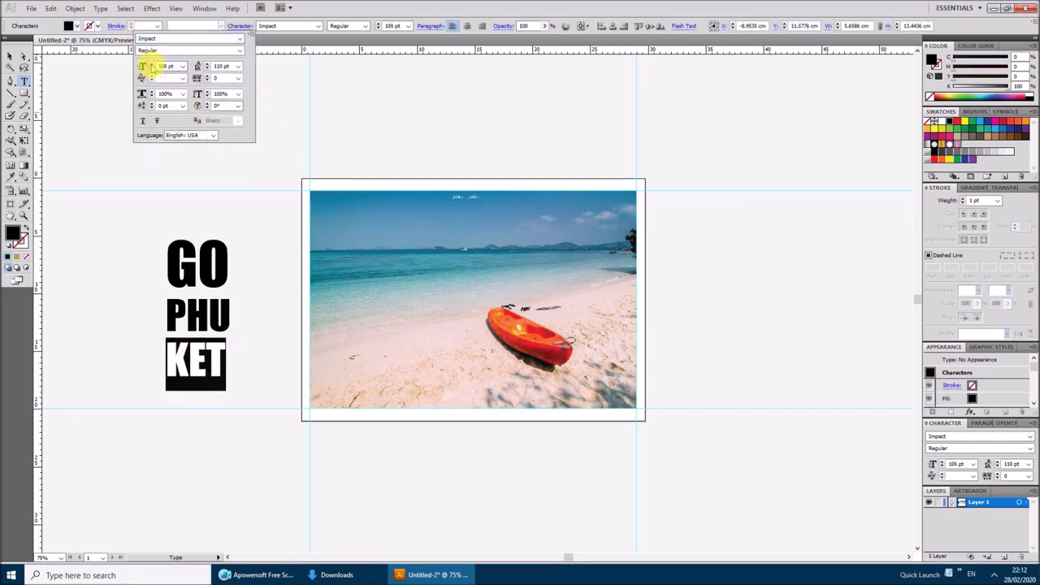
pyautogui.click(151, 64)
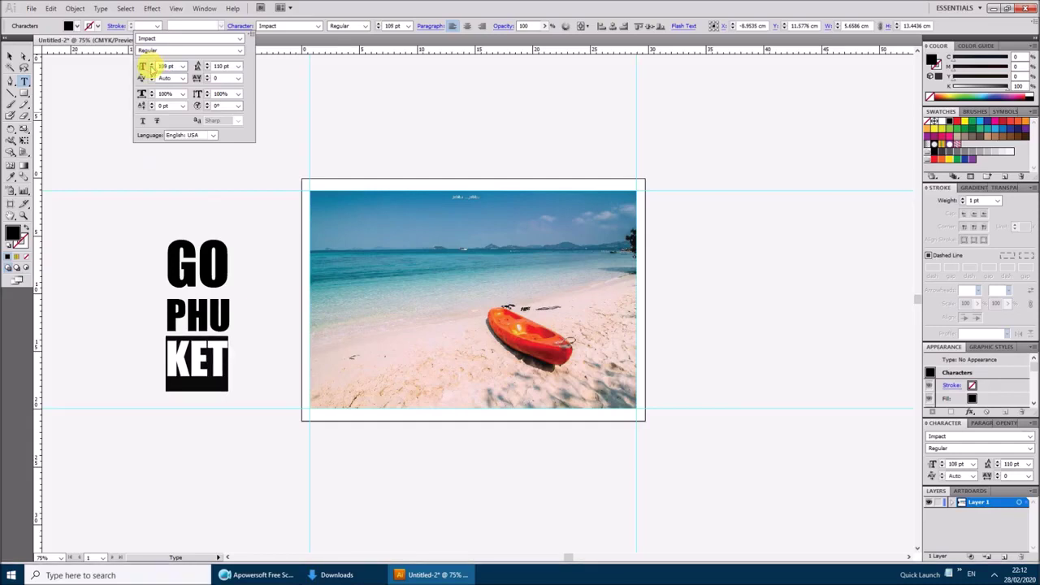
pyautogui.click(10, 57)
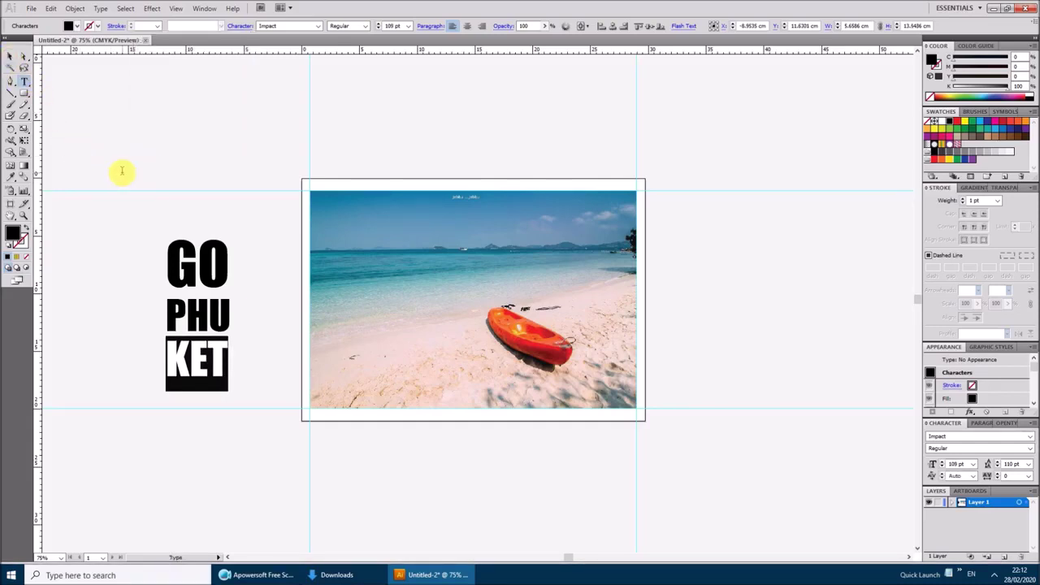
pyautogui.click(168, 252)
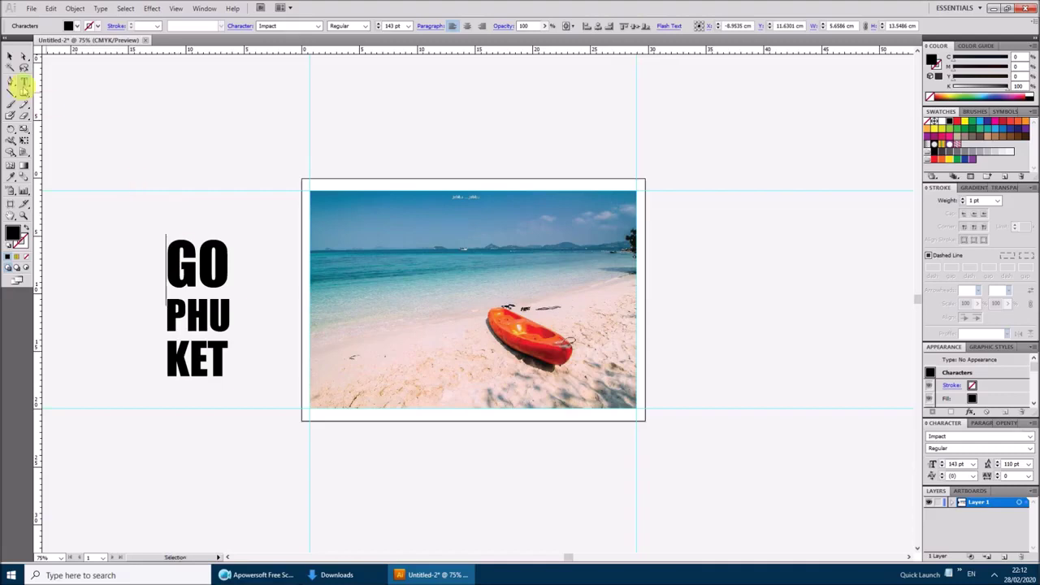
pyautogui.press('Escape')
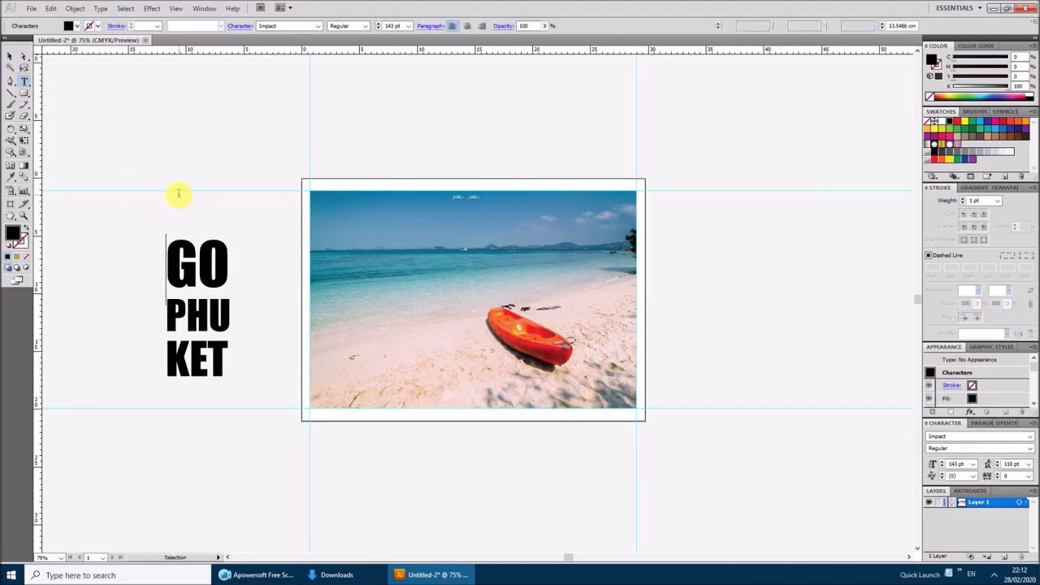
# Move the GO PHUKET lettering onto the photo's right side and frame it with four guides
pyautogui.moveTo(193, 268)
pyautogui.mouseDown()
pyautogui.moveTo(583, 269)
pyautogui.moveTo(575, 274)
pyautogui.mouseUp()
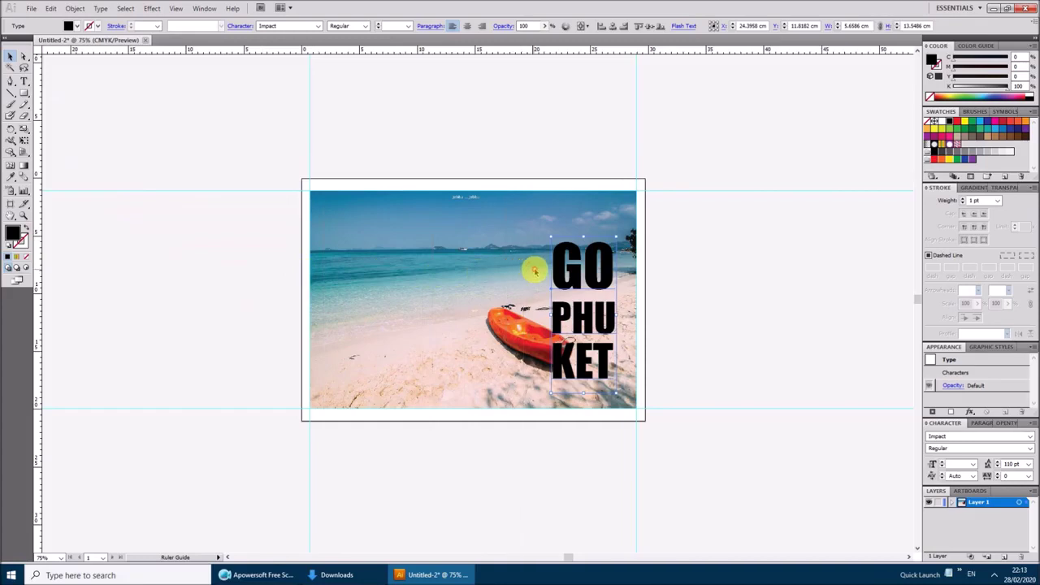
pyautogui.moveTo(543, 270); pyautogui.dragTo(551, 268)
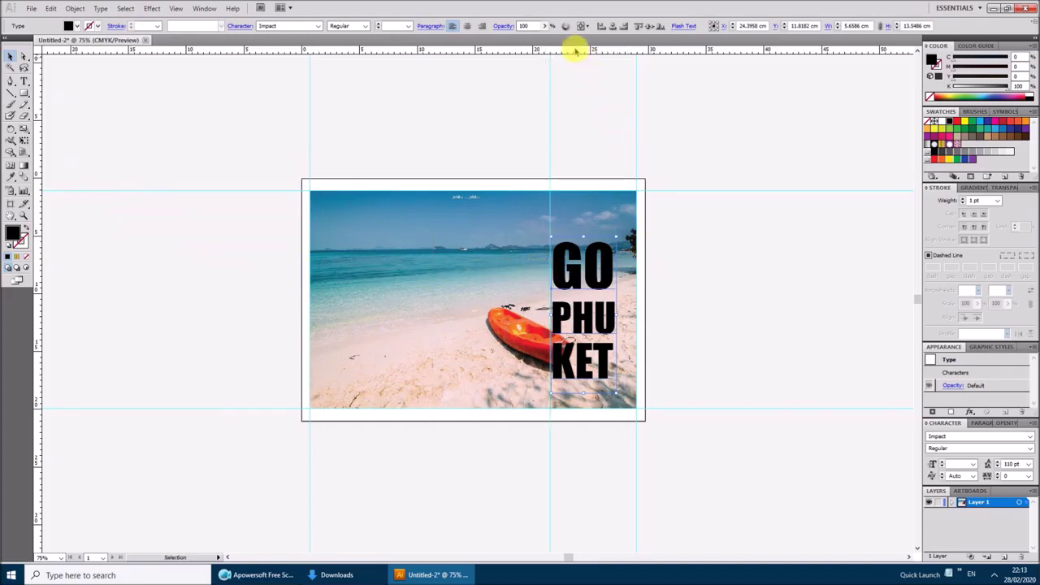
pyautogui.moveTo(574, 56); pyautogui.dragTo(583, 237)
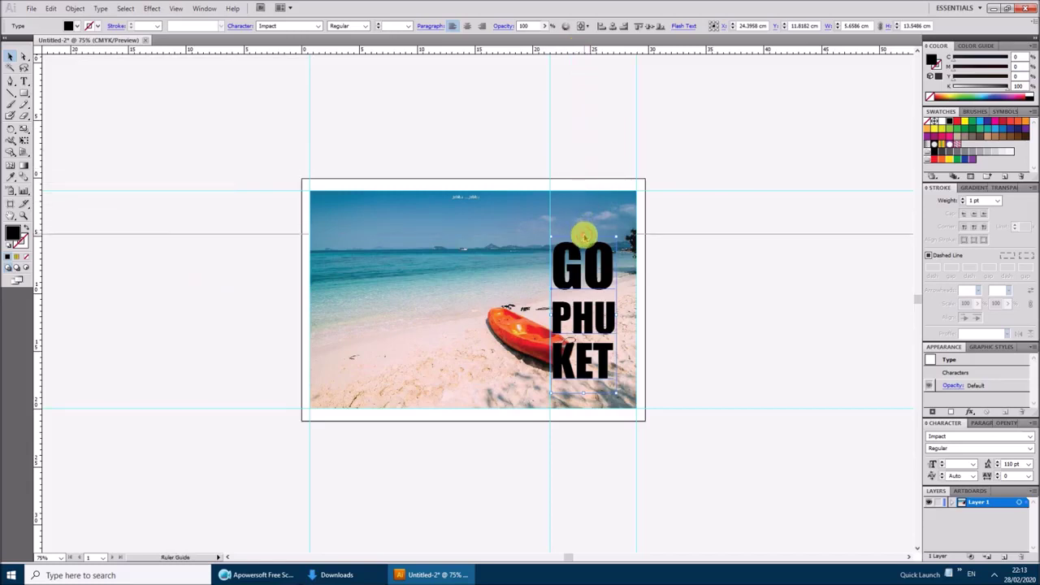
pyautogui.moveTo(583, 237); pyautogui.dragTo(583, 237)
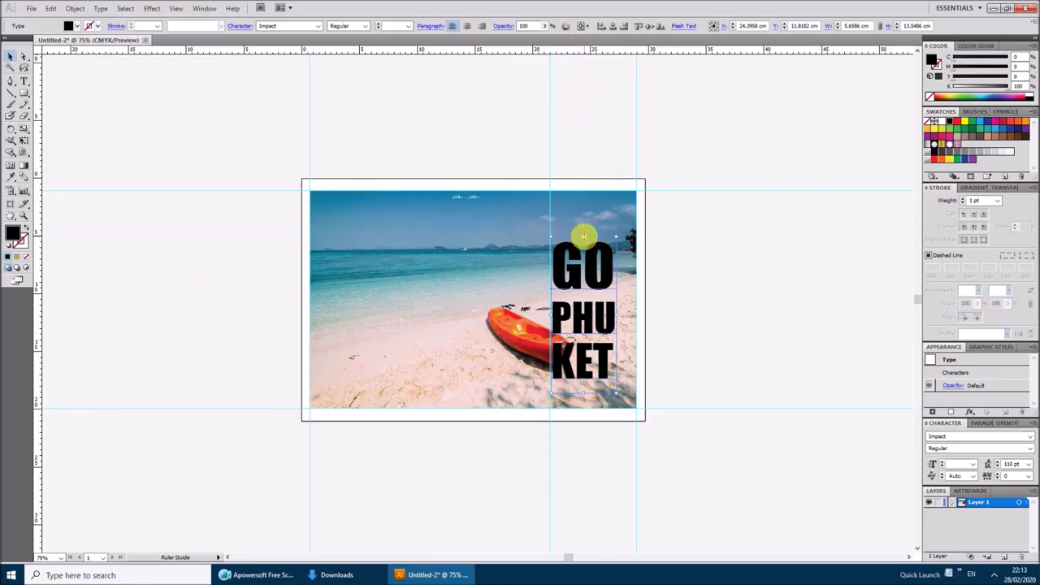
pyautogui.moveTo(407, 51); pyautogui.dragTo(464, 380)
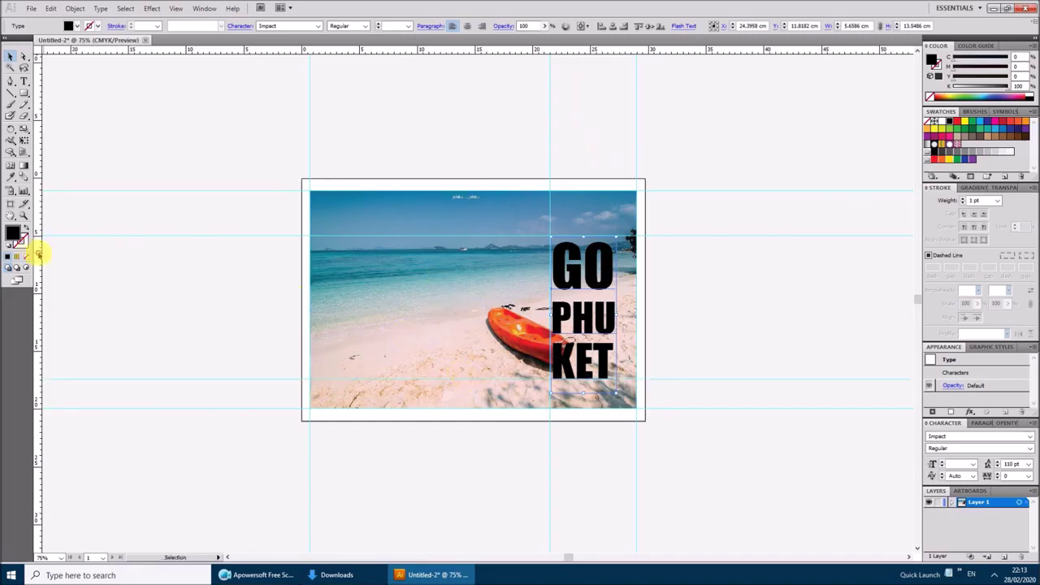
pyautogui.moveTo(38, 253); pyautogui.dragTo(609, 268)
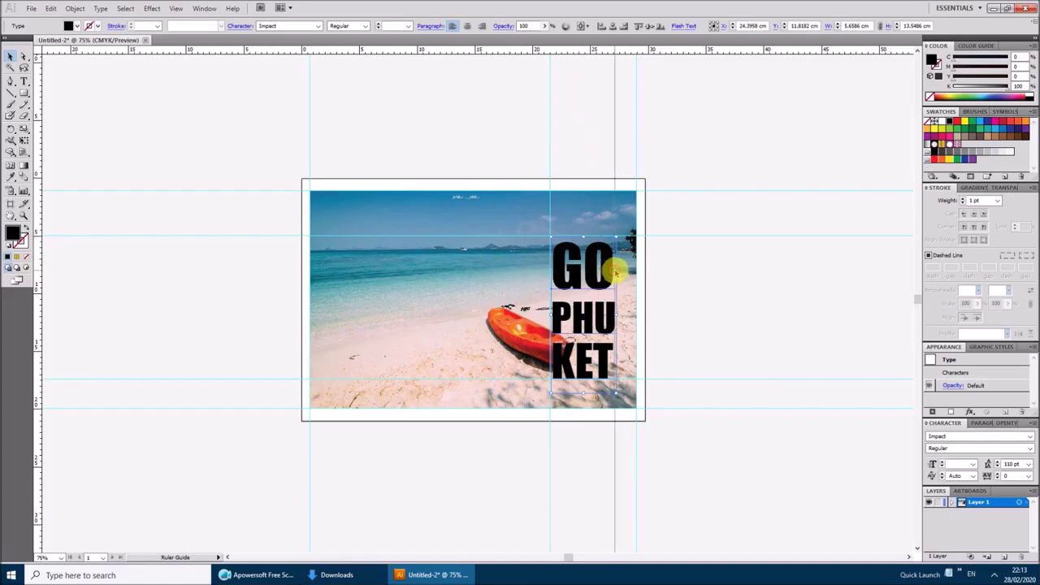
pyautogui.moveTo(615, 271); pyautogui.dragTo(616, 271)
# Deselect the lettering and hide the guides from the canvas right-click menu
pyautogui.rightClick(711, 295)
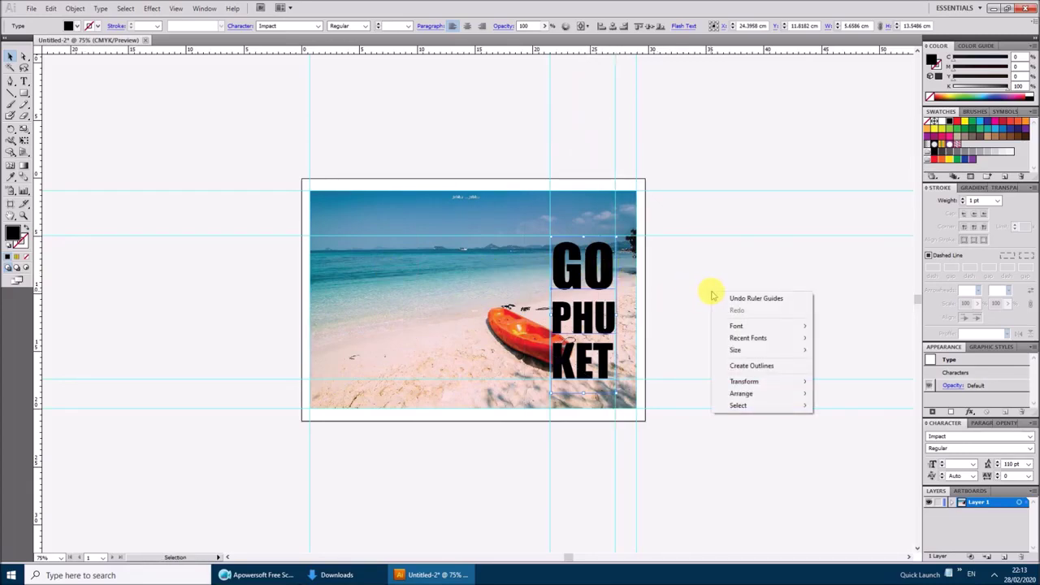
pyautogui.click(702, 291)
pyautogui.rightClick(701, 290)
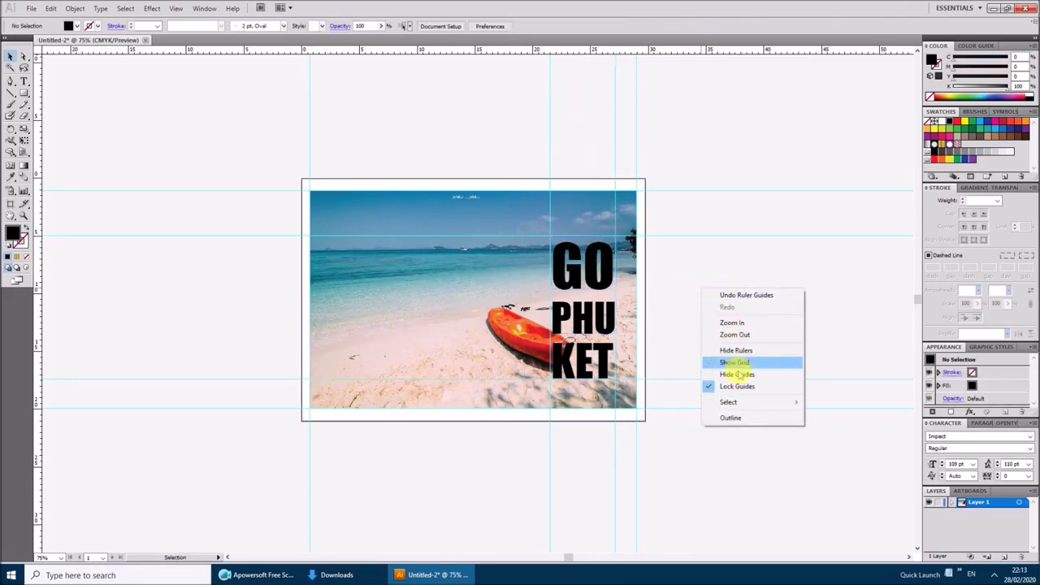
pyautogui.click(681, 307)
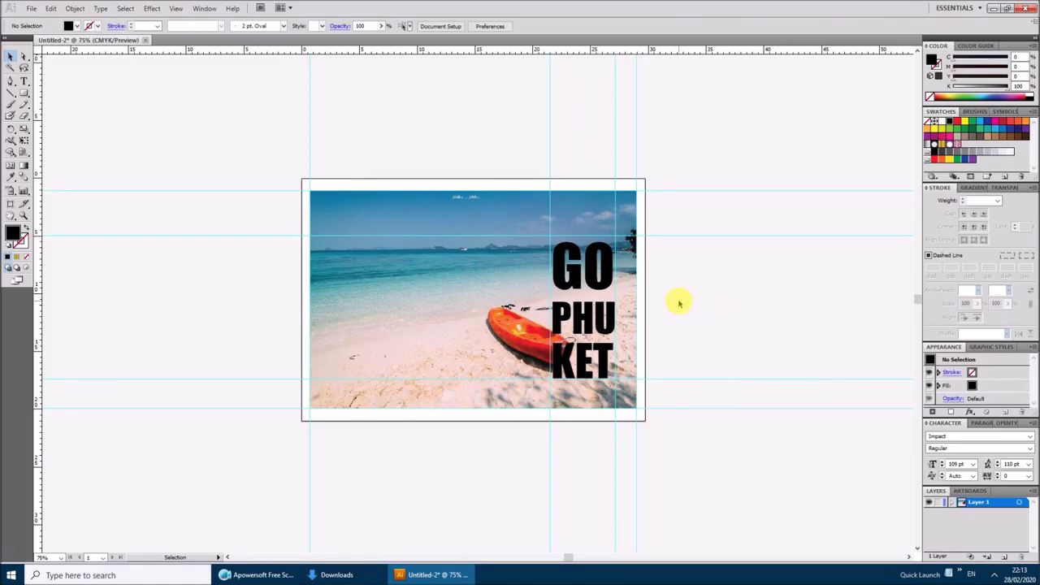
# Copy the beach photo, paste it in front, and set the copy aside beside the artboard
pyautogui.click(515, 222)
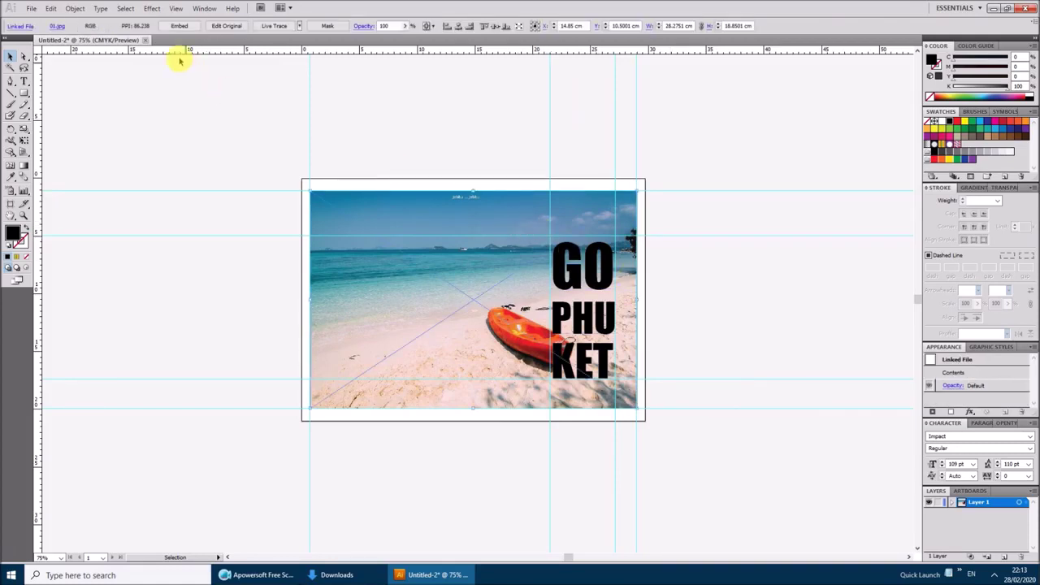
pyautogui.click(50, 8)
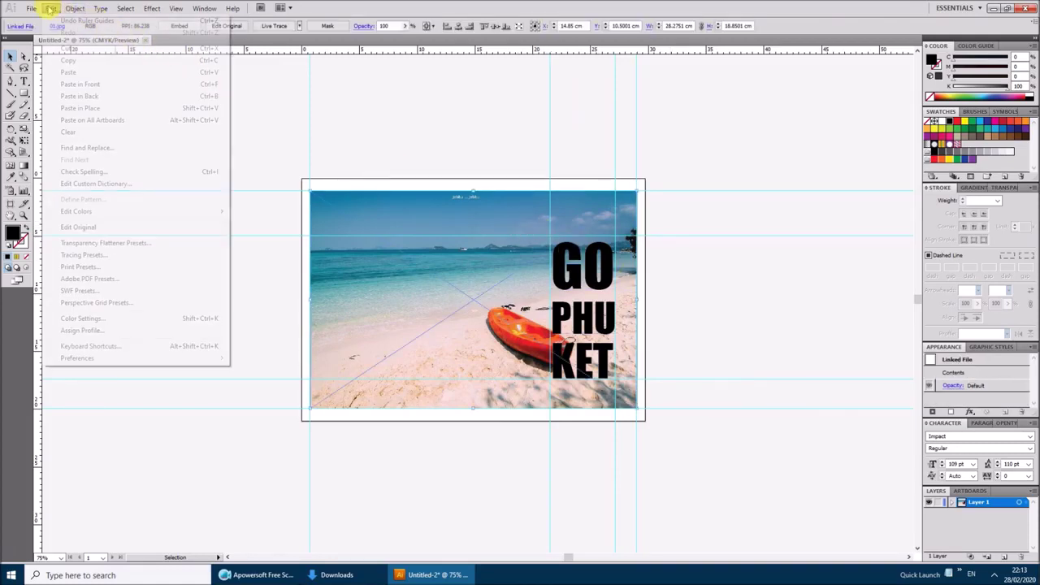
pyautogui.click(65, 58)
pyautogui.click(720, 287)
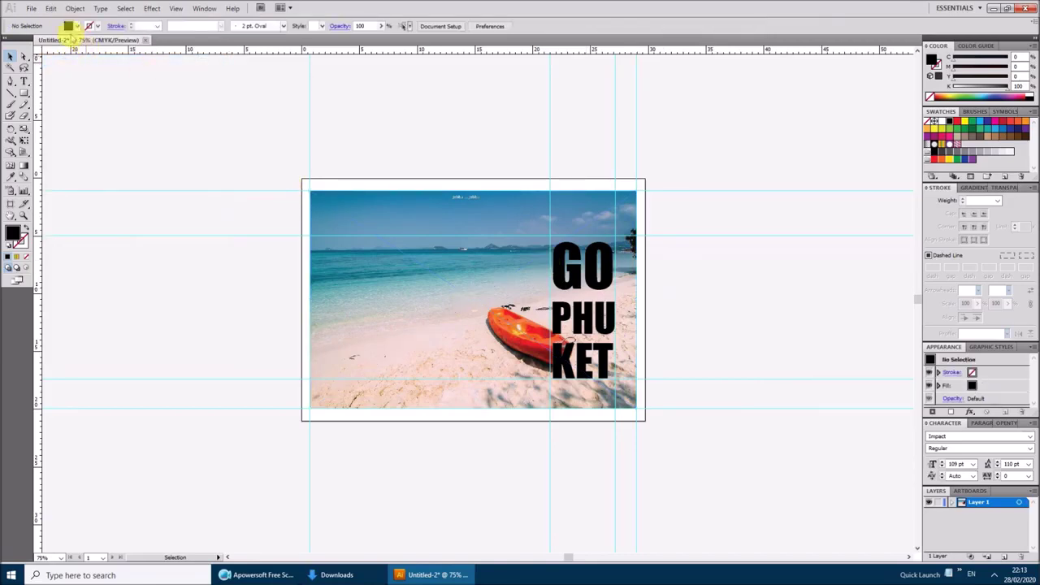
pyautogui.click(51, 8)
pyautogui.click(61, 71)
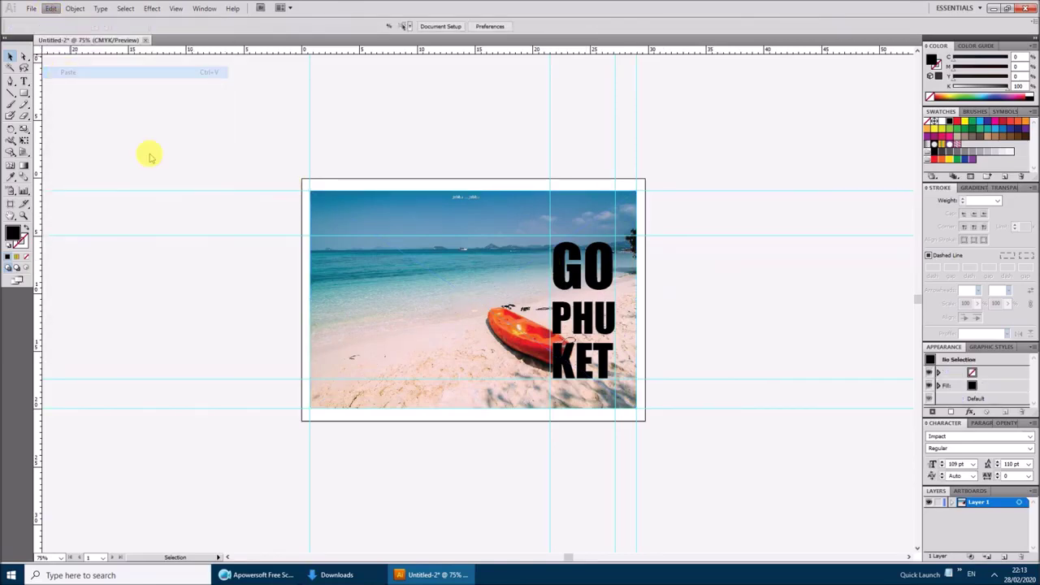
pyautogui.moveTo(347, 226); pyautogui.dragTo(696, 237)
pyautogui.click(692, 148)
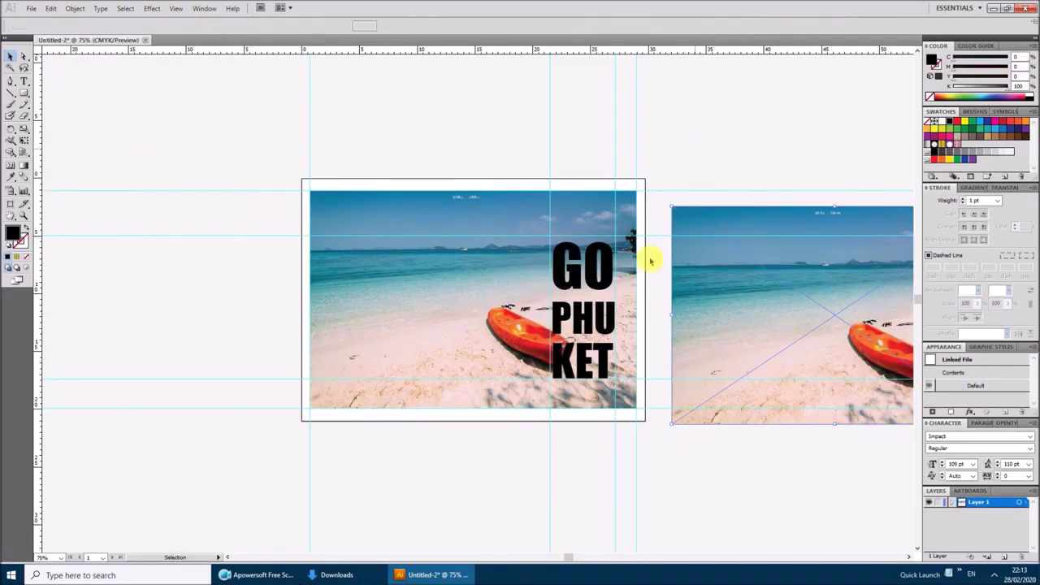
# Make a clipping mask of the lettering over the photo, then return the spare copy to the artboard
pyautogui.moveTo(437, 139); pyautogui.dragTo(582, 355)
pyautogui.rightClick(534, 298)
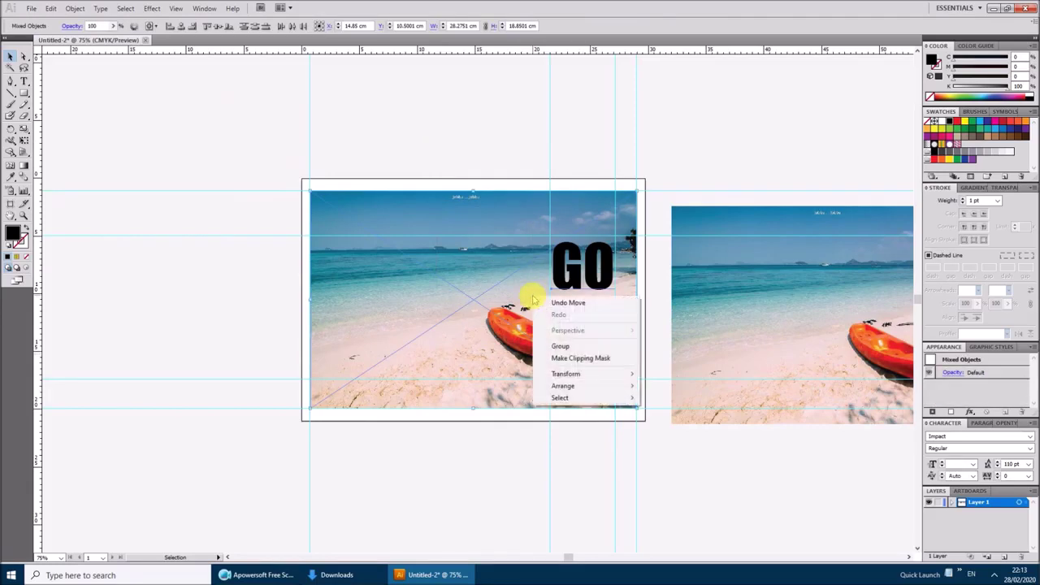
pyautogui.click(569, 357)
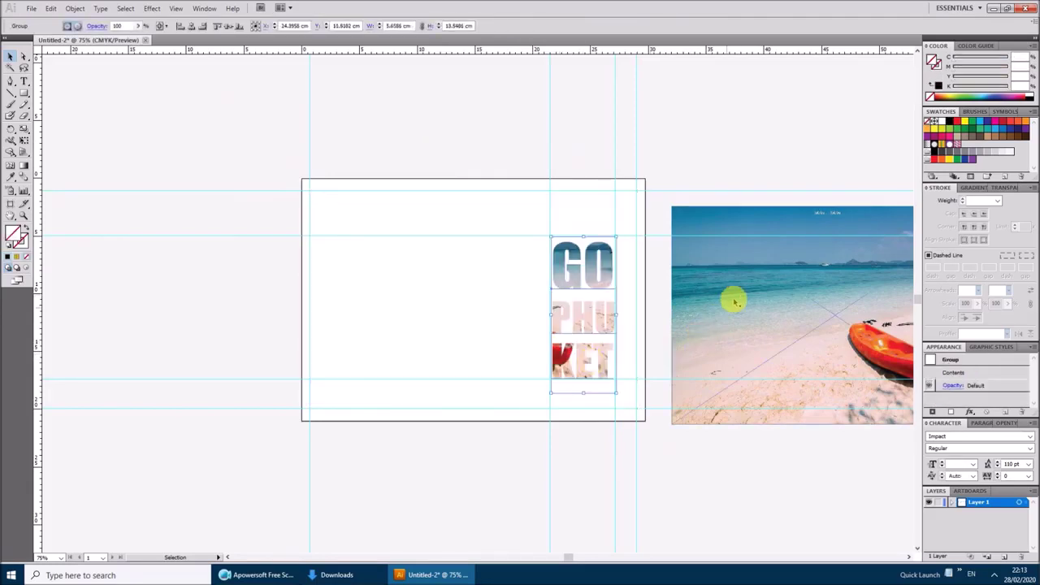
pyautogui.moveTo(739, 298); pyautogui.dragTo(376, 282)
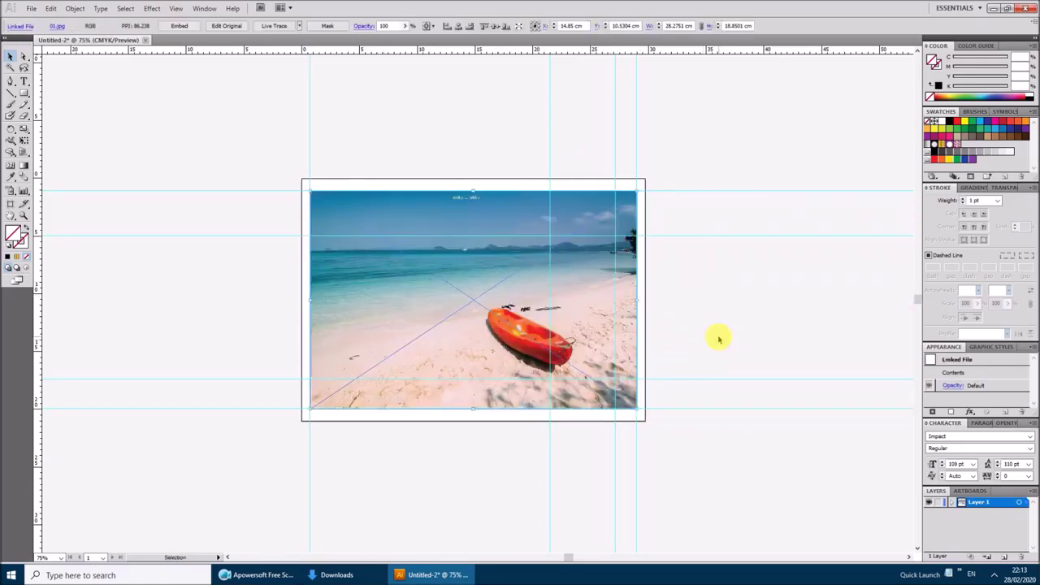
pyautogui.click(729, 331)
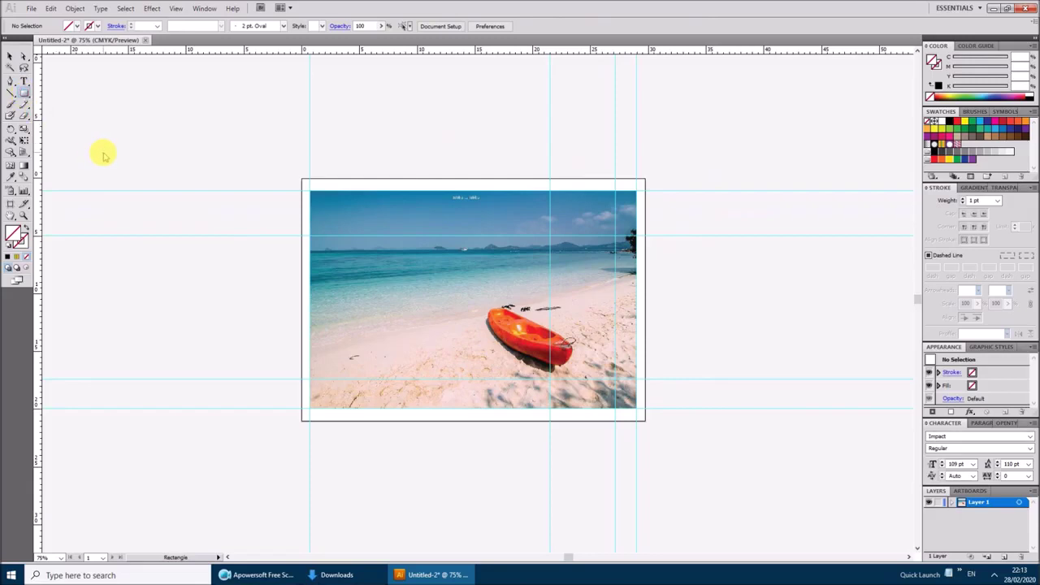
# Draw a 6.18 × 21 cm rectangle over the artboard's right strip and fill it white
pyautogui.moveTo(87, 136); pyautogui.dragTo(193, 358)
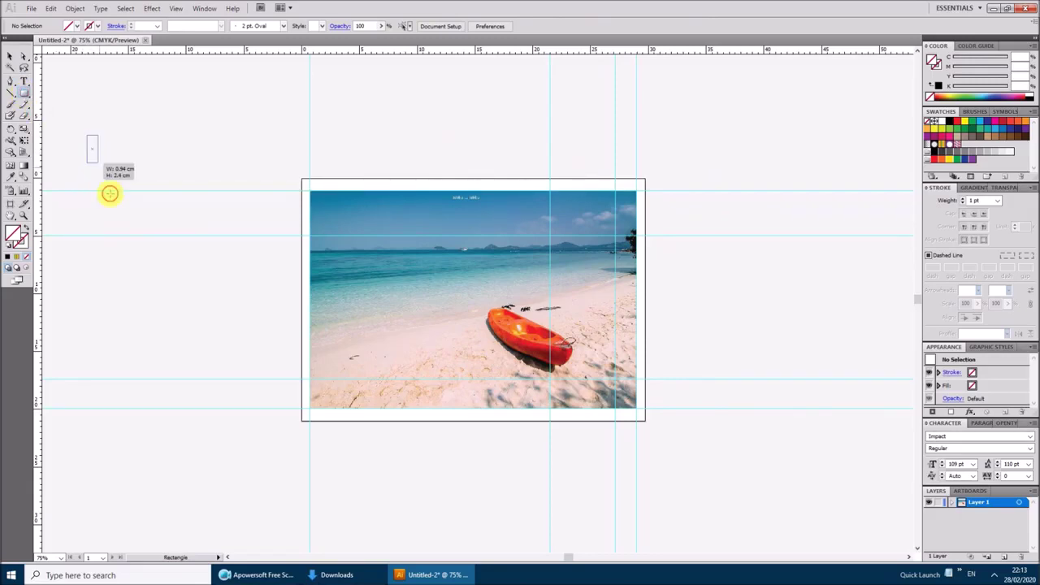
pyautogui.click(7, 258)
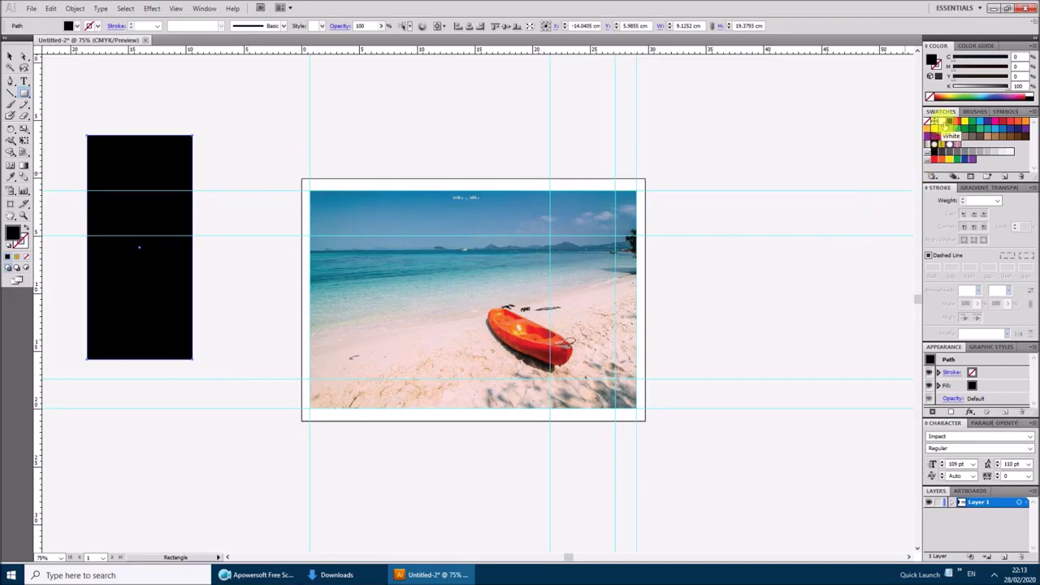
pyautogui.click(15, 55)
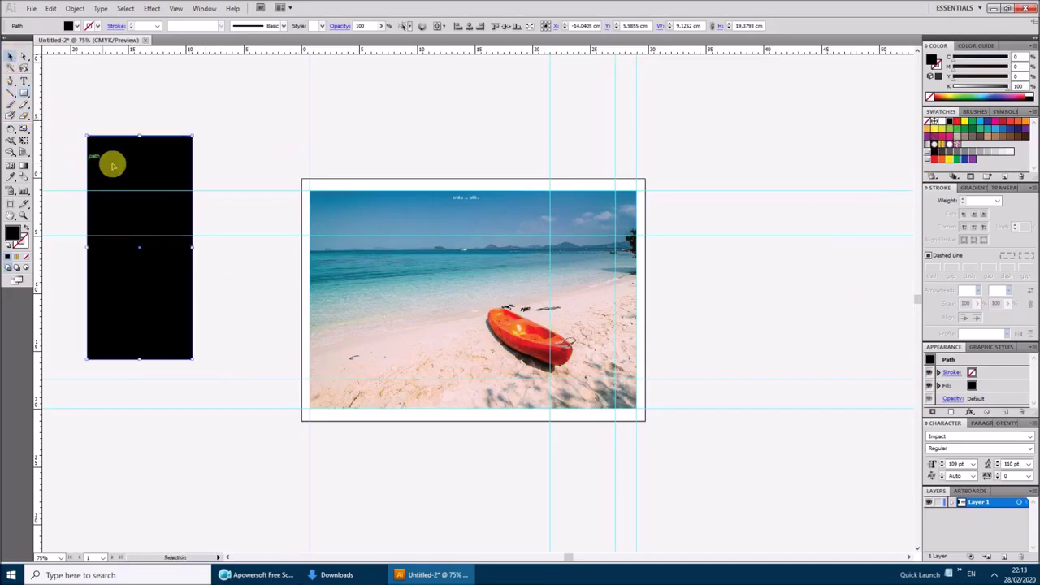
pyautogui.moveTo(133, 181)
pyautogui.mouseDown()
pyautogui.moveTo(499, 296)
pyautogui.moveTo(592, 283)
pyautogui.moveTo(593, 226)
pyautogui.mouseUp()
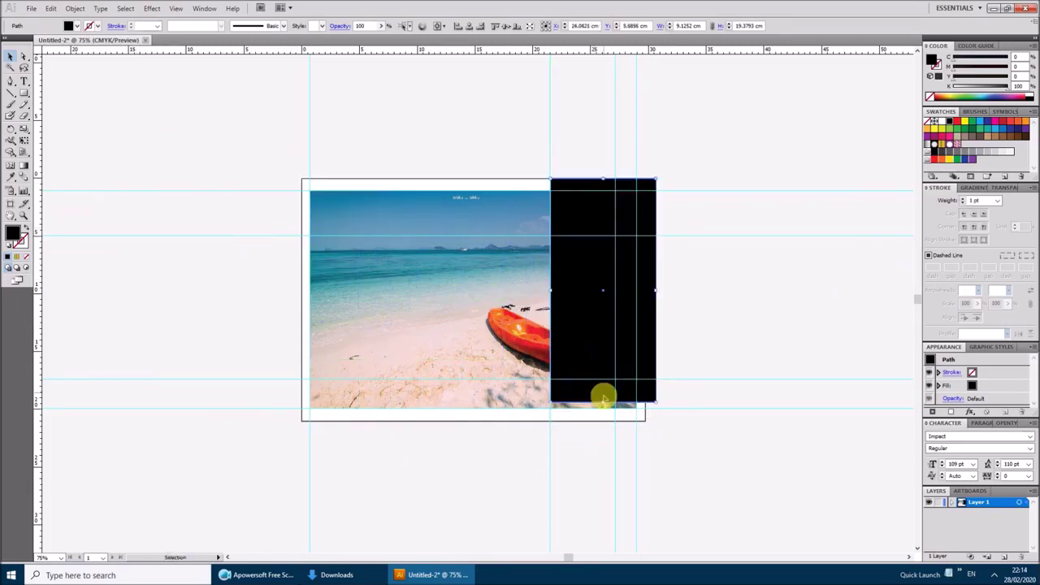
pyautogui.moveTo(604, 404); pyautogui.dragTo(601, 420)
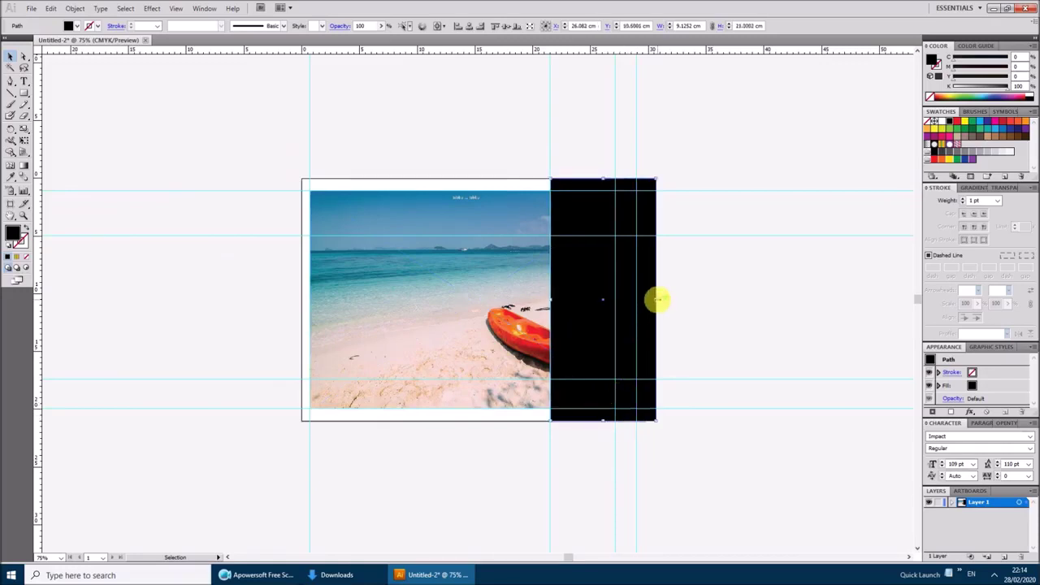
pyautogui.moveTo(657, 301)
pyautogui.mouseDown()
pyautogui.moveTo(622, 302)
pyautogui.moveTo(645, 303)
pyautogui.mouseUp()
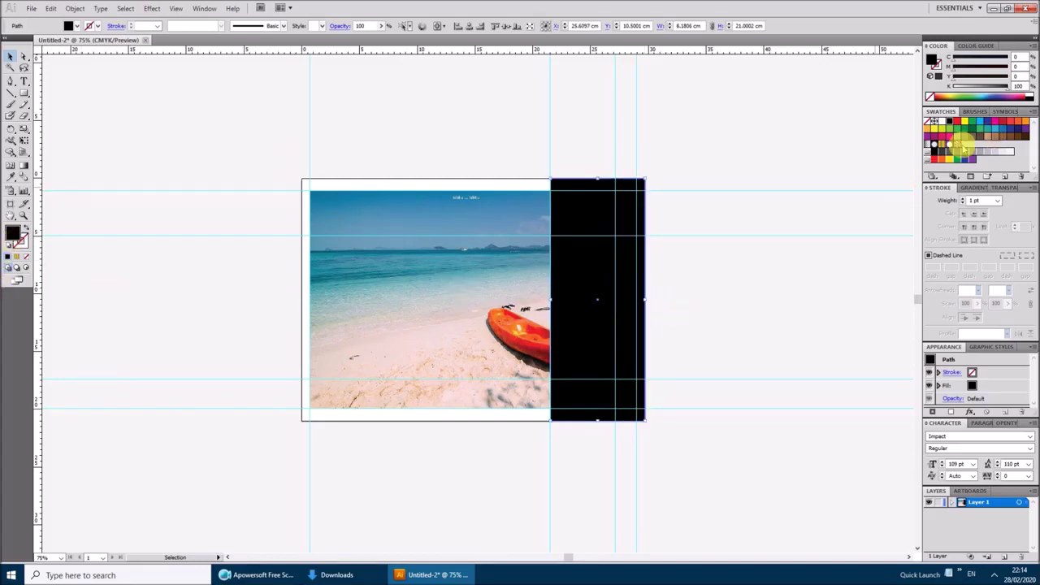
pyautogui.click(936, 122)
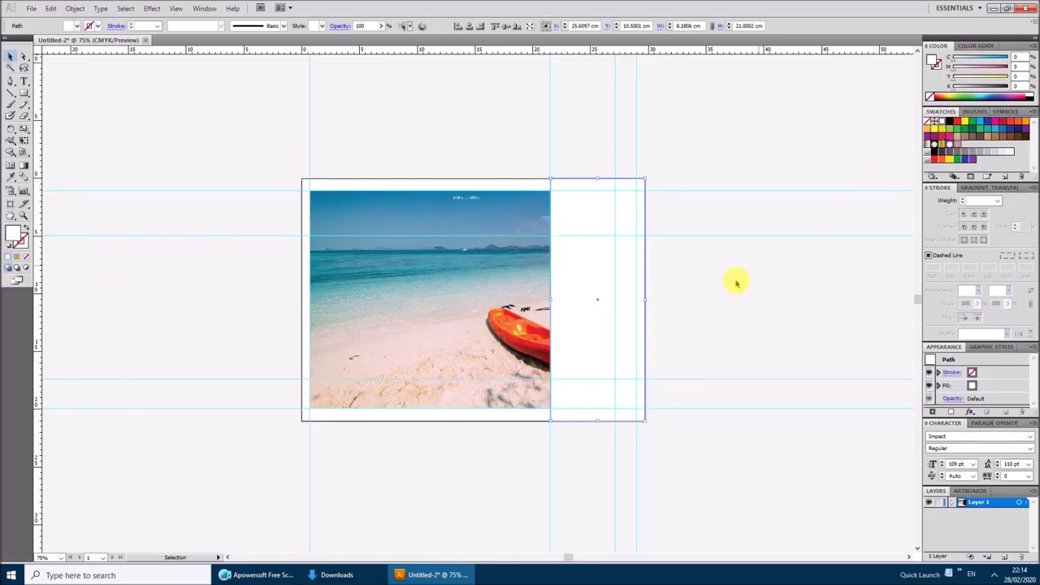
pyautogui.click(730, 288)
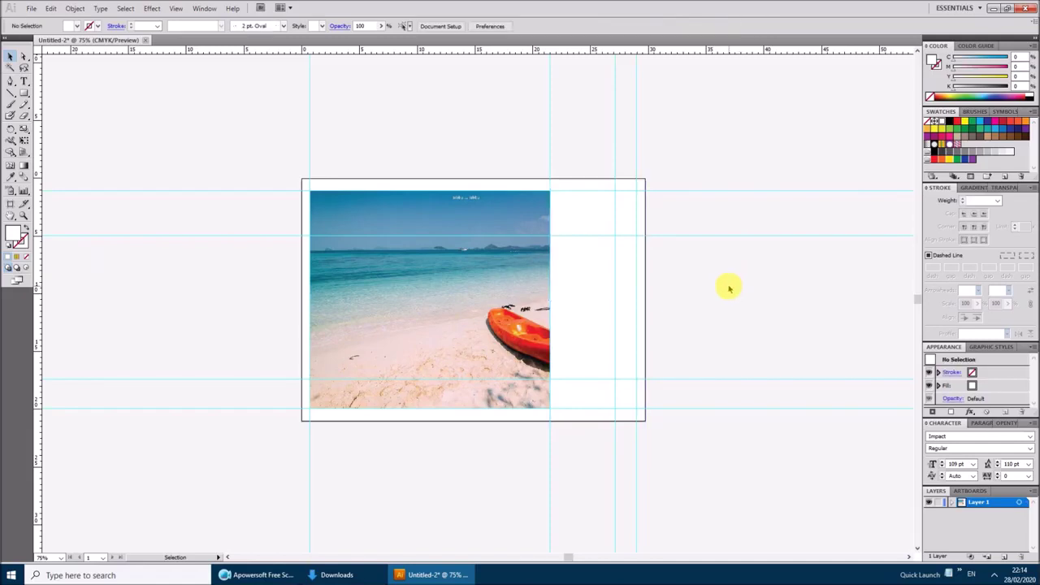
# Send the white rectangle and then the spare photo to the back to reveal the lettering
pyautogui.click(459, 227)
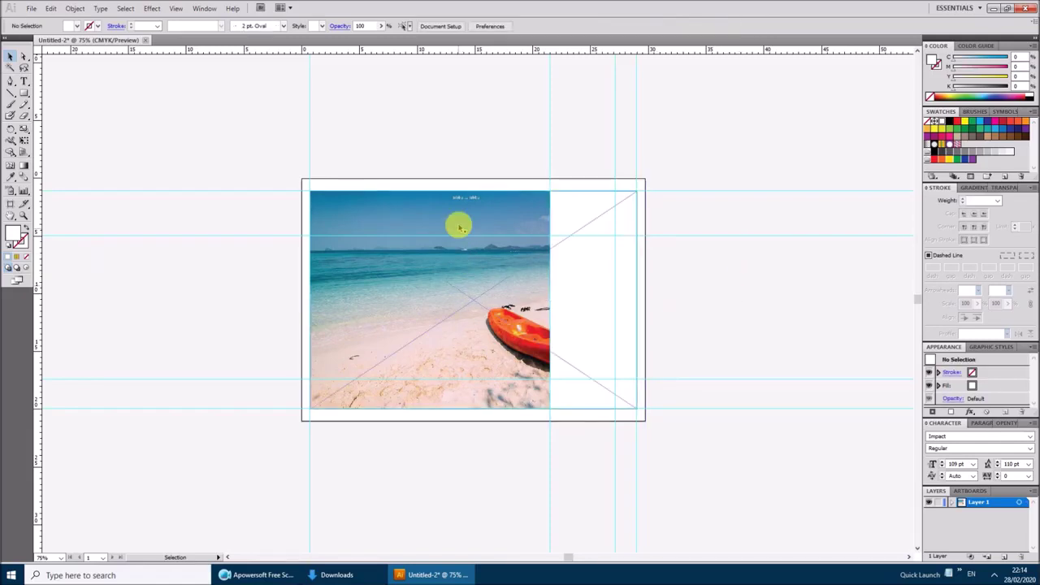
pyautogui.click(563, 212)
pyautogui.rightClick(563, 211)
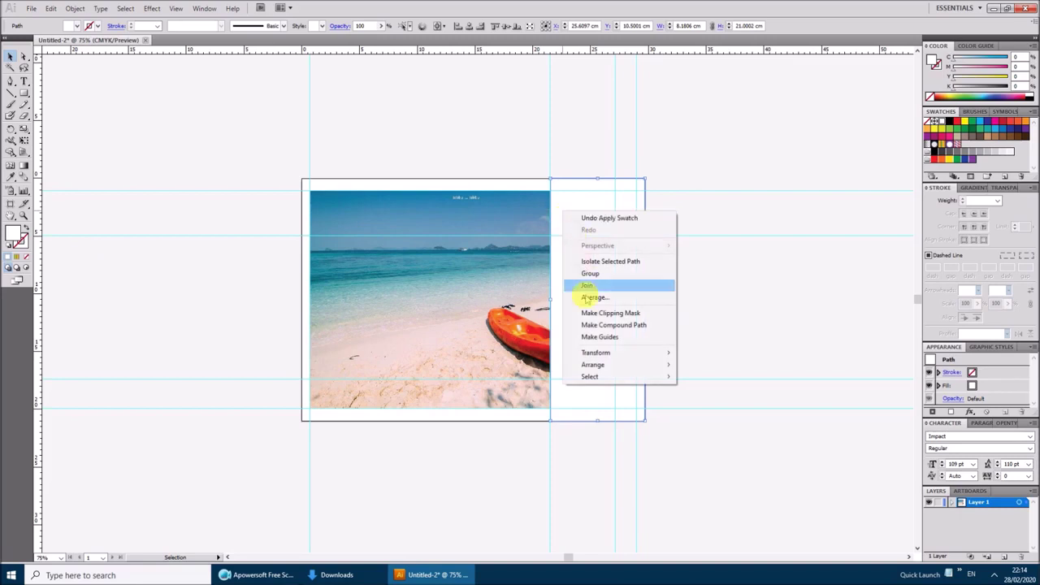
pyautogui.moveTo(593, 364)
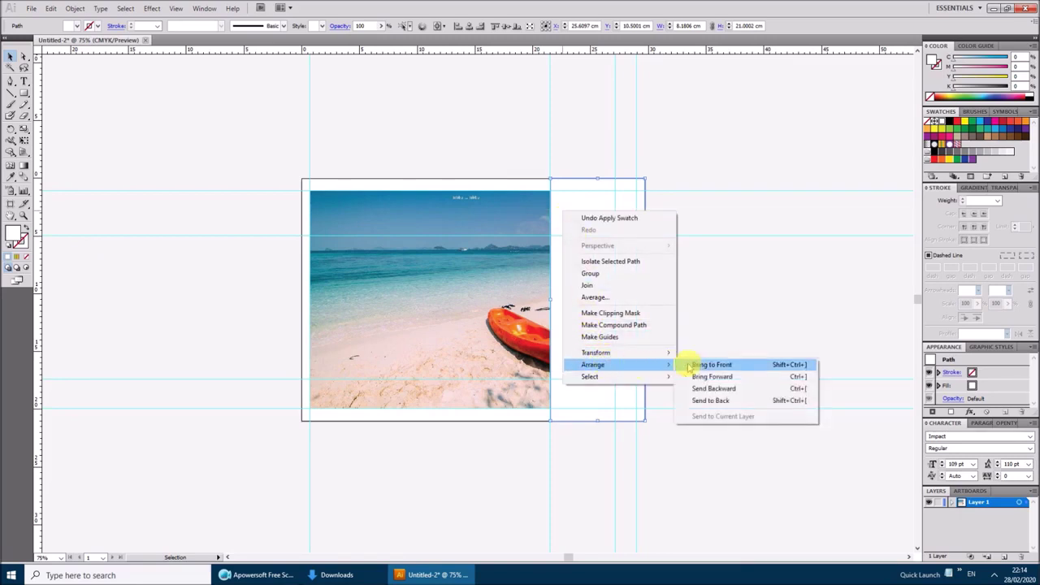
pyautogui.click(703, 399)
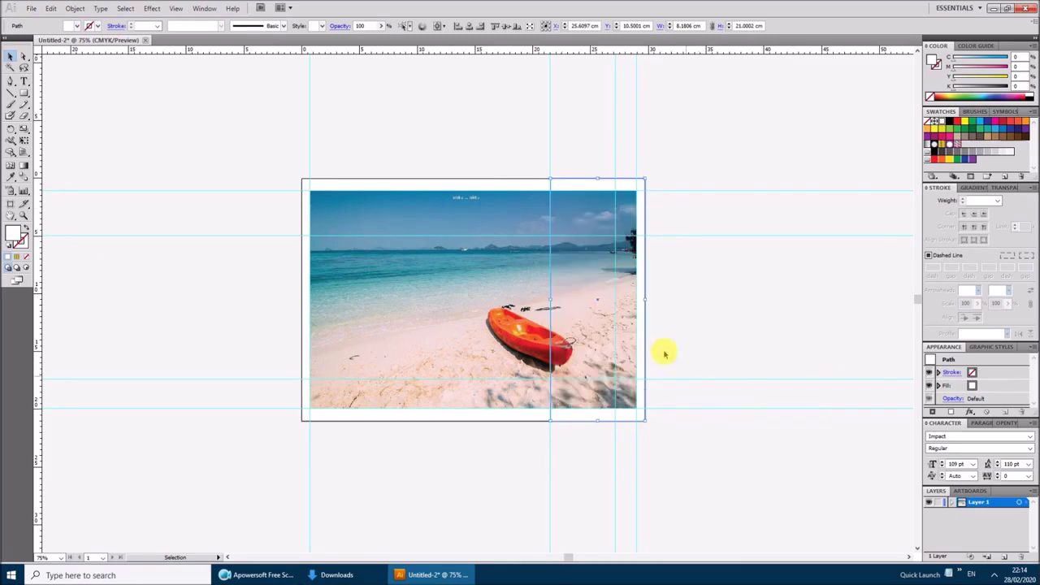
pyautogui.rightClick(497, 213)
pyautogui.moveTo(526, 275)
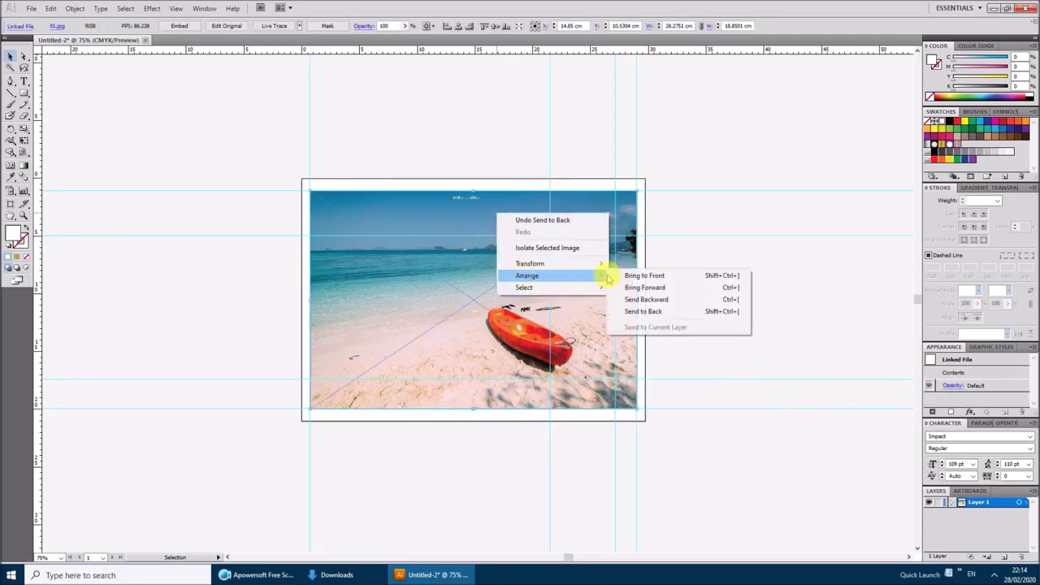
pyautogui.click(642, 311)
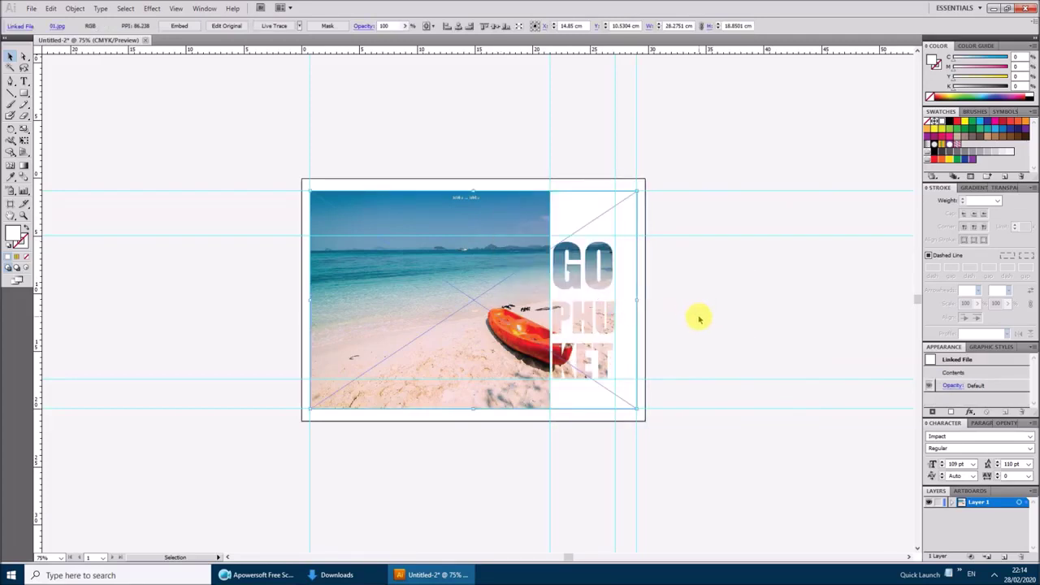
pyautogui.click(567, 279)
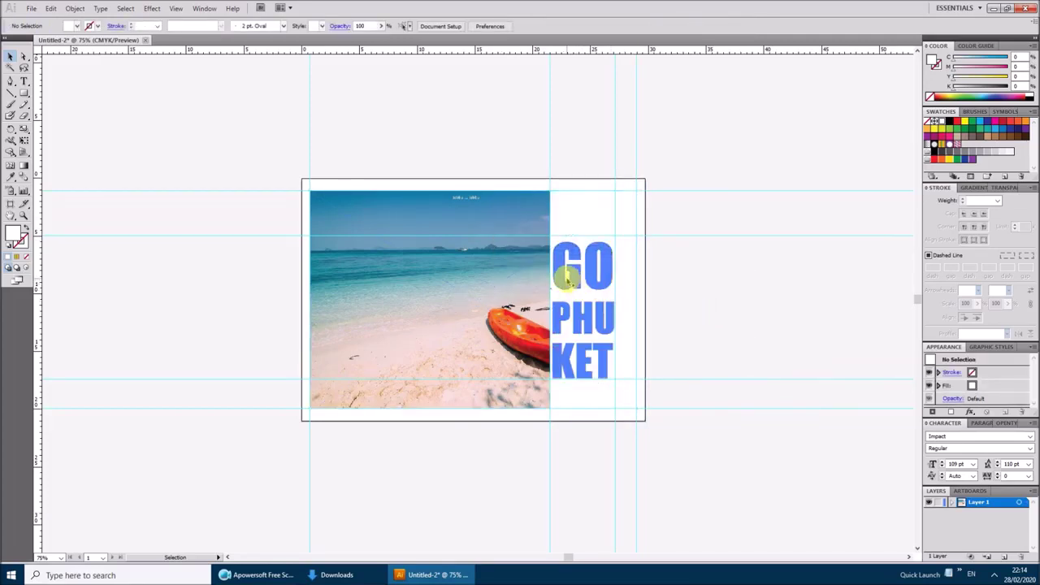
# Nudge the GO PHUKET lettering three steps left and hide the guides
pyautogui.click(567, 279)
pyautogui.press('Left')
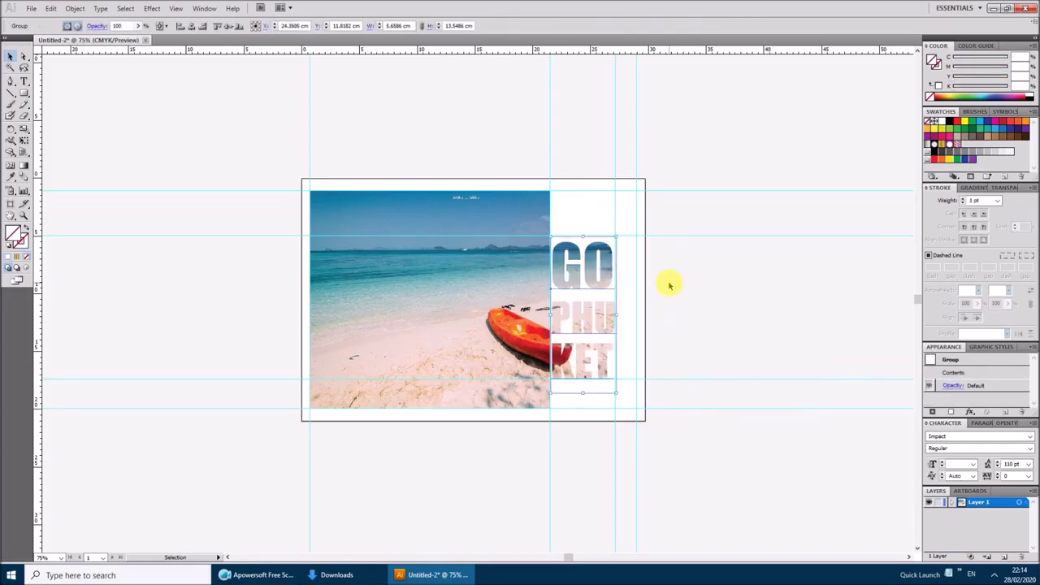
pyautogui.press('Left')
pyautogui.press('Left')
pyautogui.press('Left')
pyautogui.press('Left')
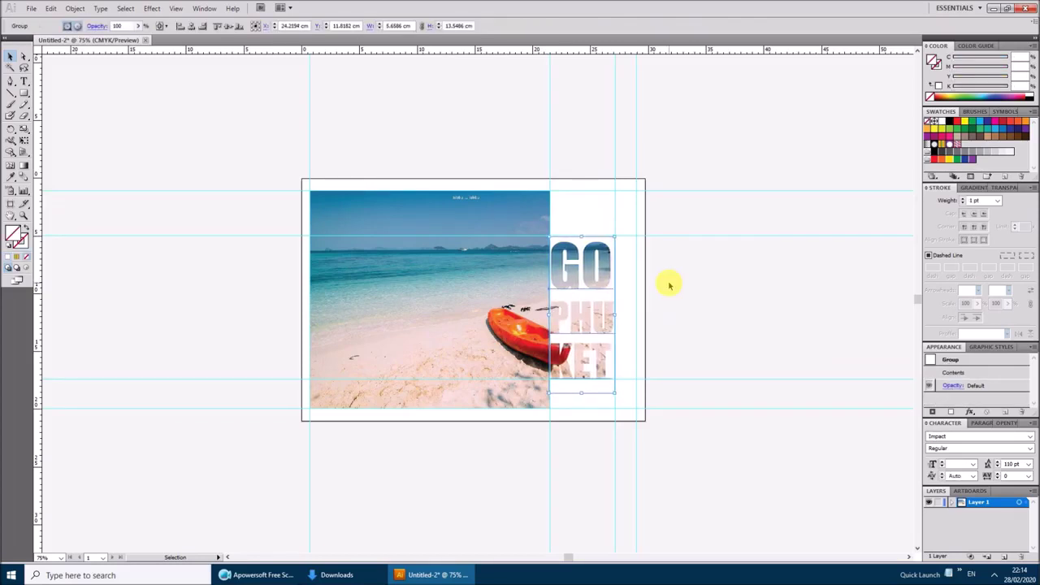
pyautogui.press('Left')
pyautogui.press('Left')
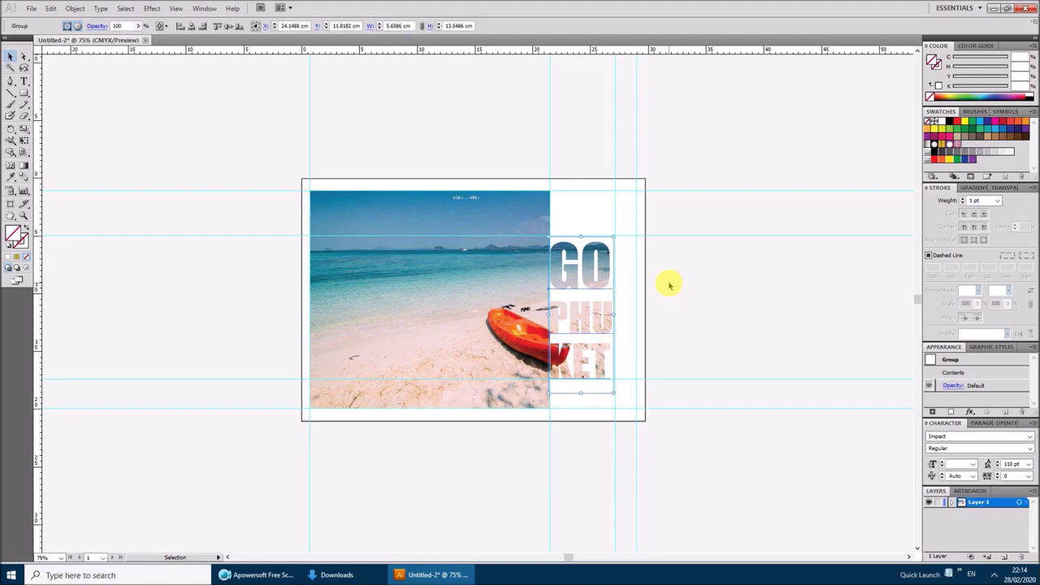
pyautogui.click(670, 284)
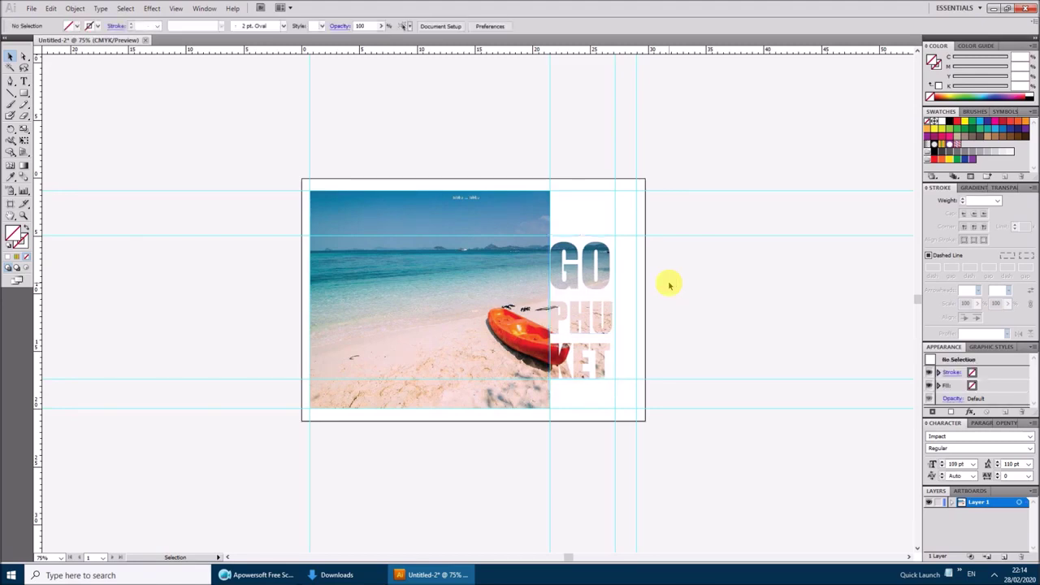
pyautogui.rightClick(673, 283)
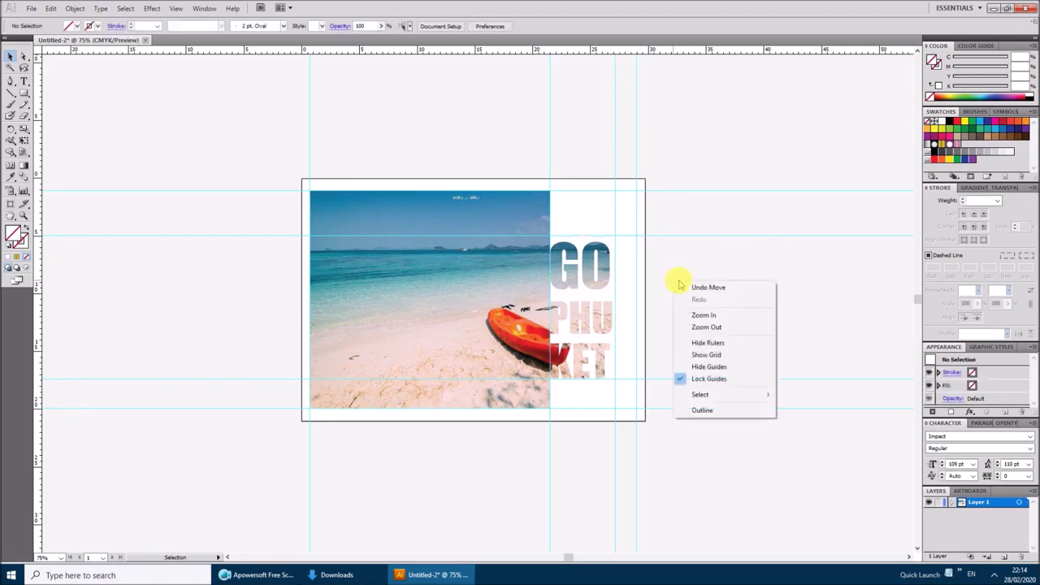
pyautogui.click(707, 367)
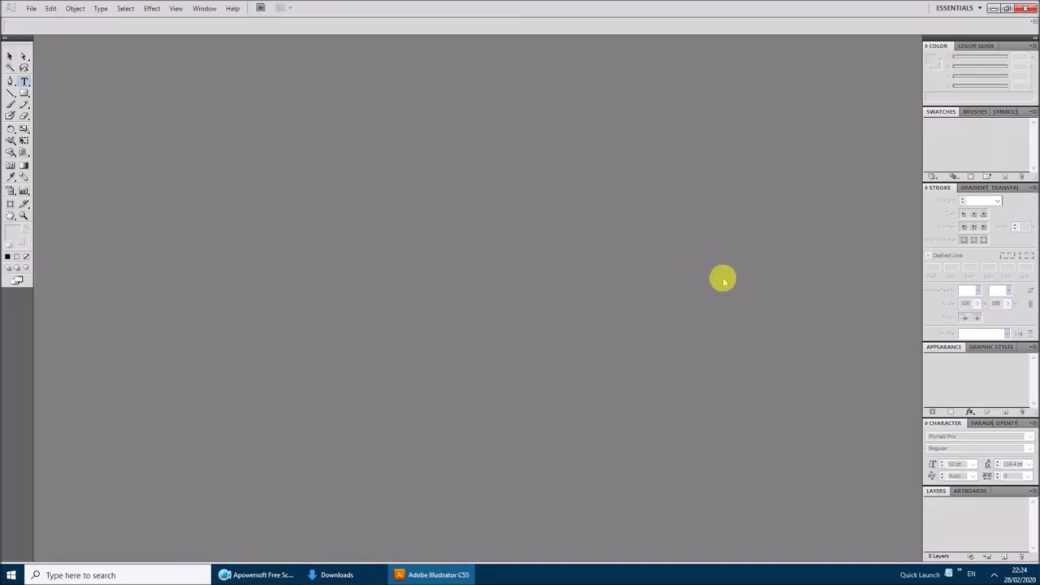
# Create a new landscape A4 document and show the rulers
pyautogui.click(30, 8)
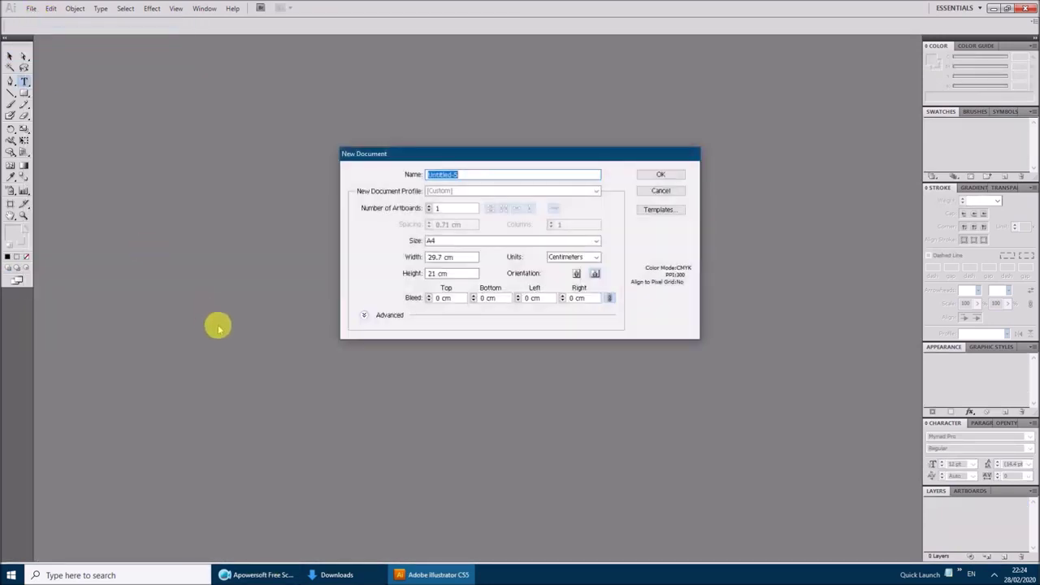
pyautogui.press('Tab')
pyautogui.press('Tab')
pyautogui.press('Tab')
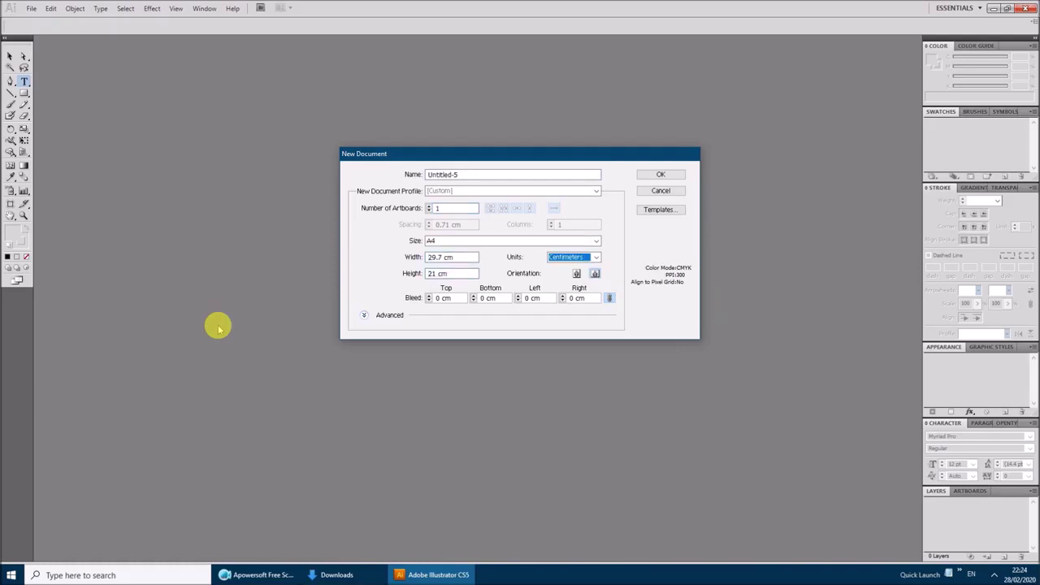
pyautogui.press('Tab')
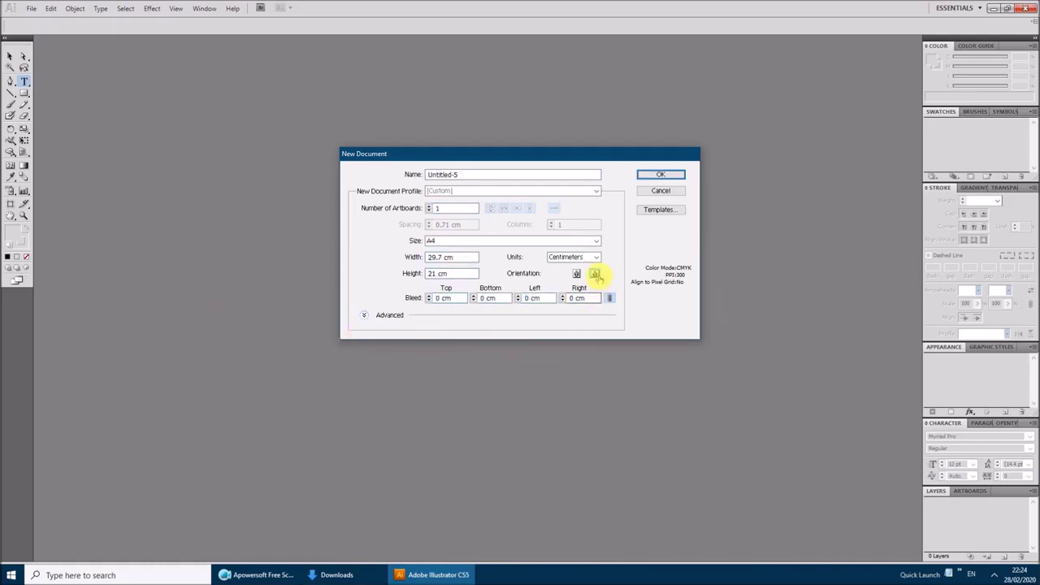
pyautogui.click(674, 175)
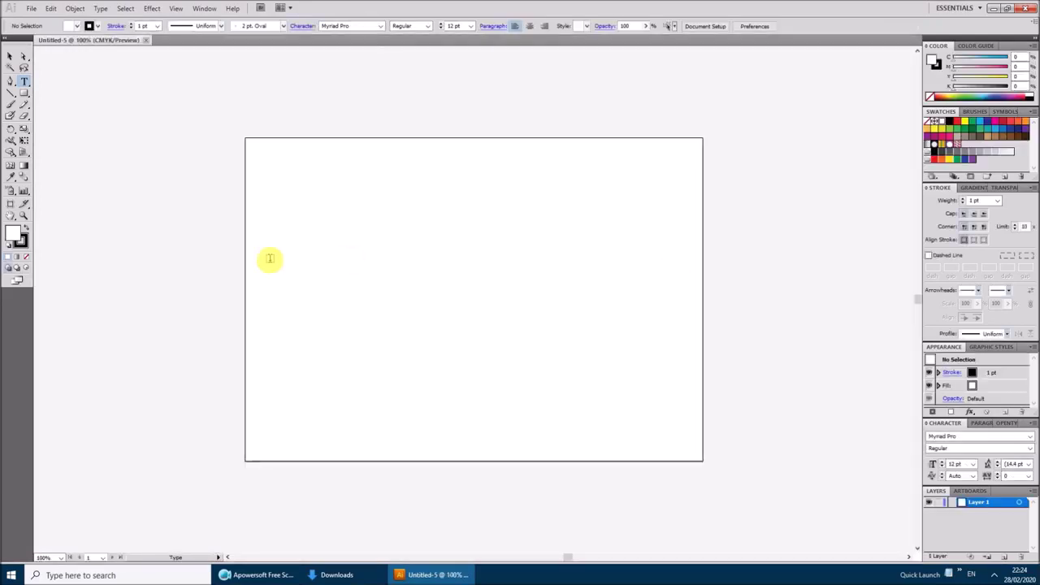
pyautogui.hotkey('ctrl', 'r')
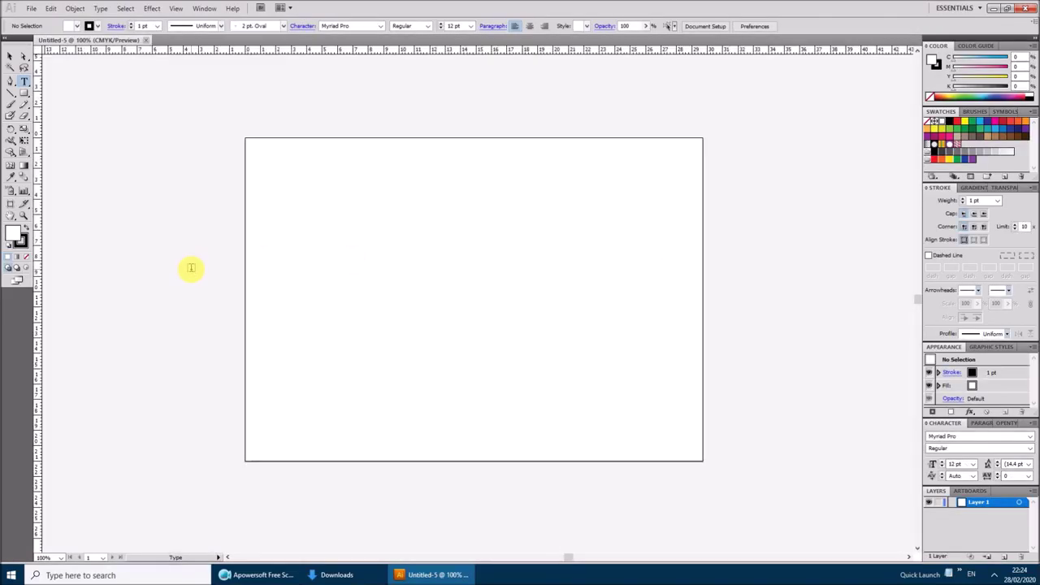
# Add a vertical and a horizontal guide crossing at the artboard's centre
pyautogui.click(10, 55)
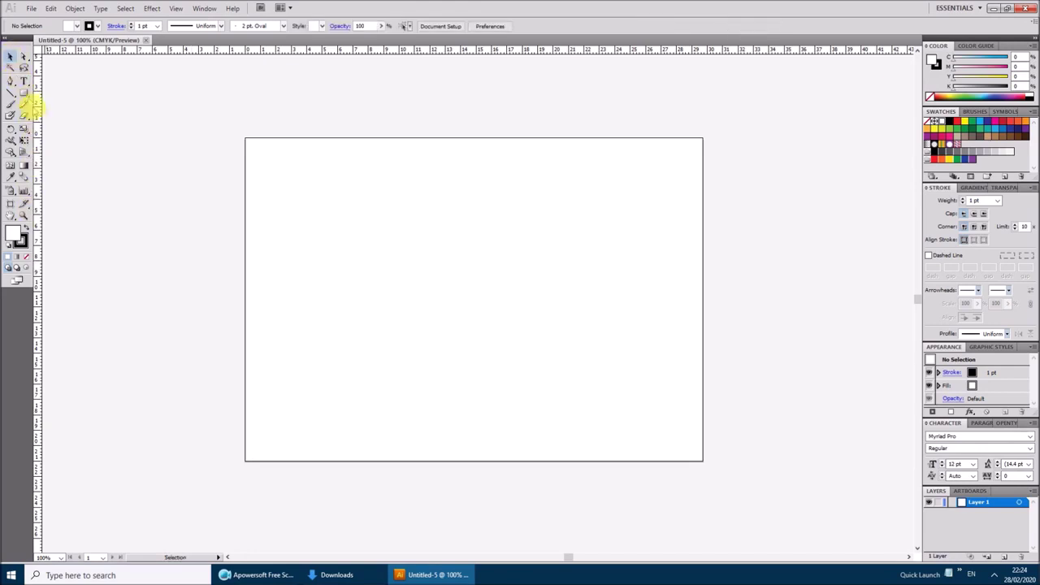
pyautogui.moveTo(38, 118); pyautogui.dragTo(487, 169)
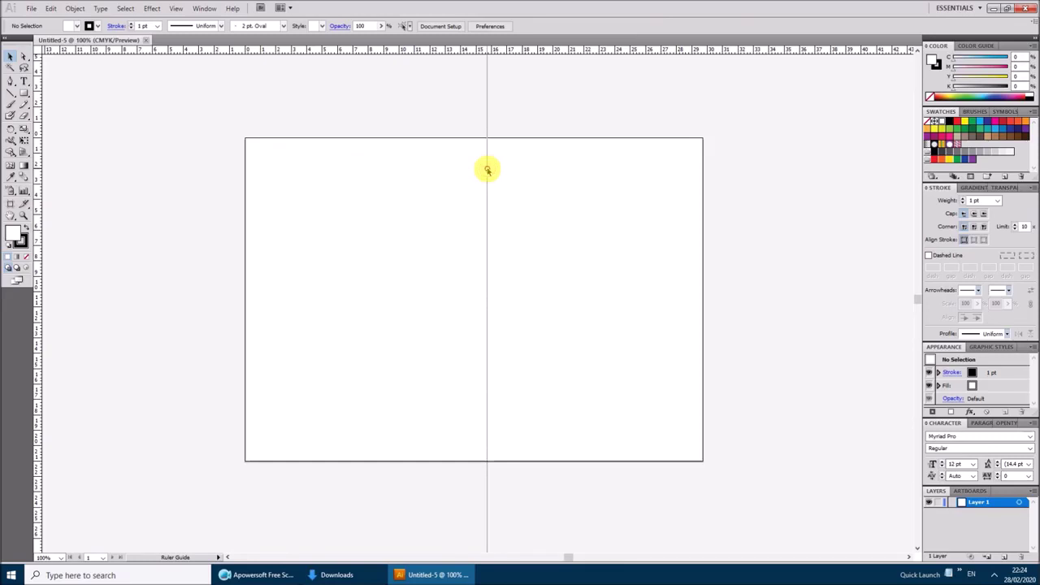
pyautogui.moveTo(487, 169); pyautogui.dragTo(484, 167)
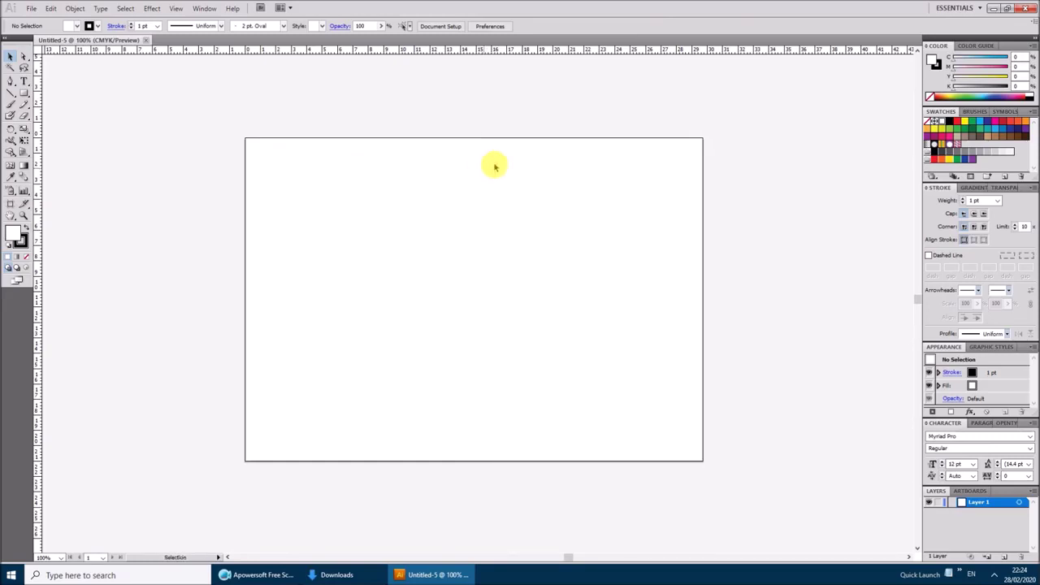
pyautogui.rightClick(563, 111)
pyautogui.click(598, 208)
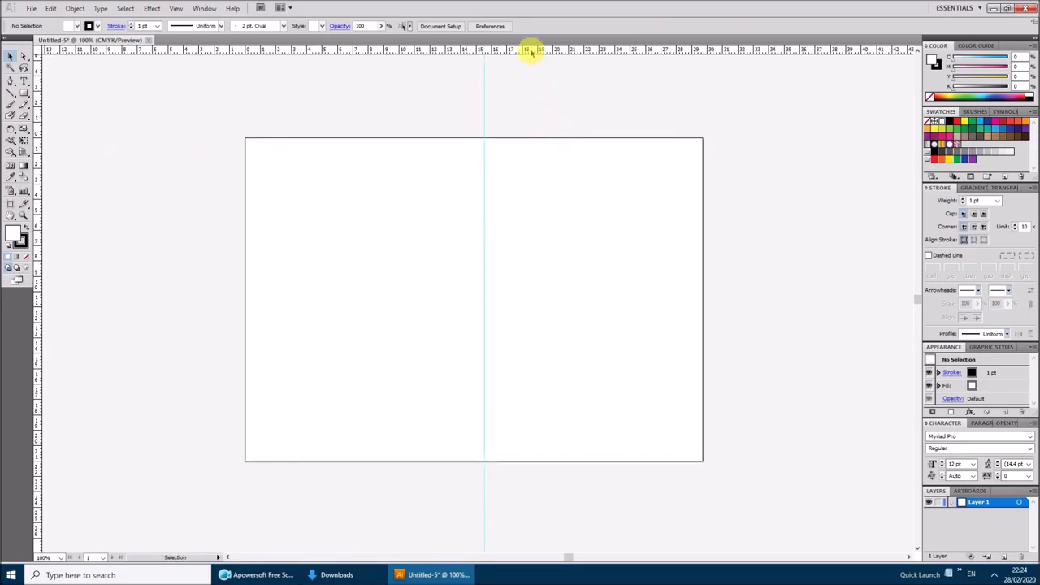
pyautogui.moveTo(530, 51); pyautogui.dragTo(537, 313)
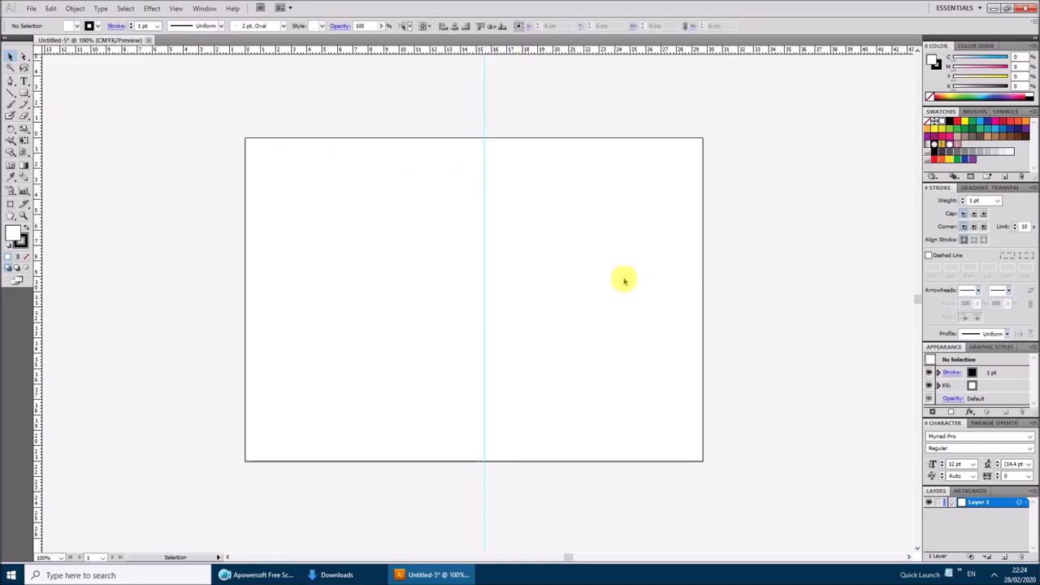
pyautogui.click(731, 228)
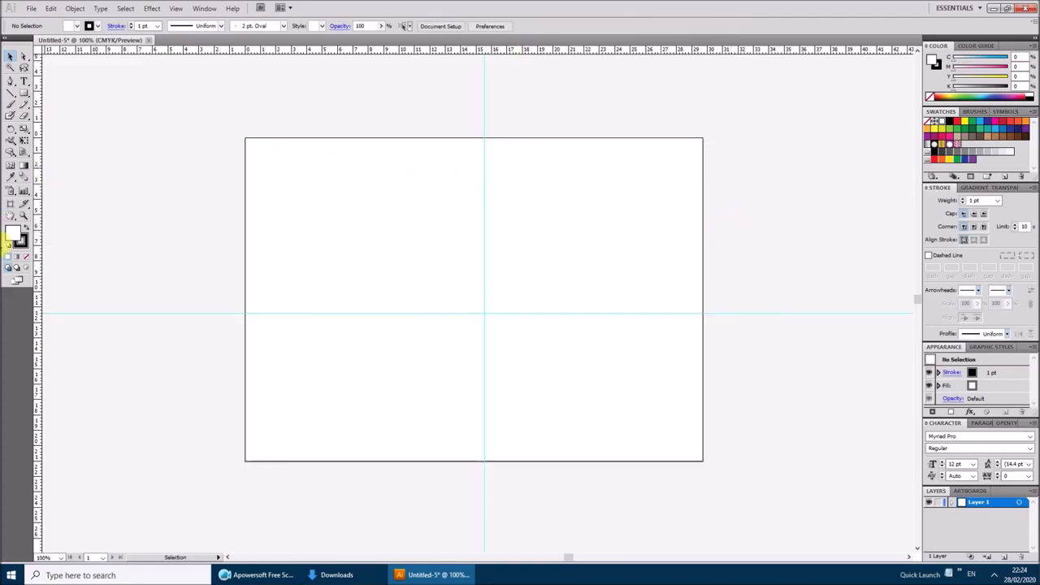
# Place the 02 beach photo on the artboard
pyautogui.click(30, 10)
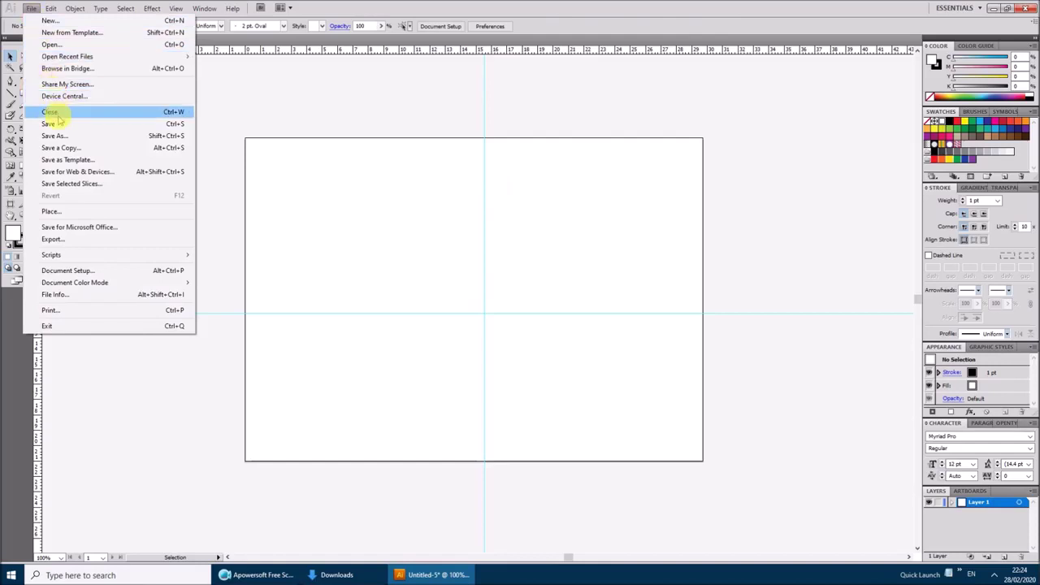
pyautogui.click(71, 211)
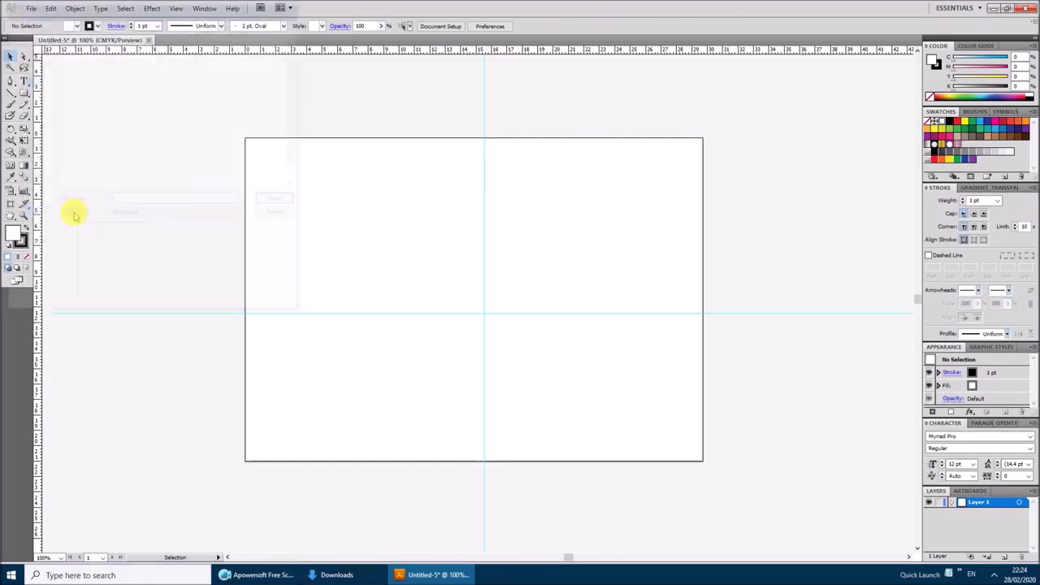
pyautogui.click(80, 186)
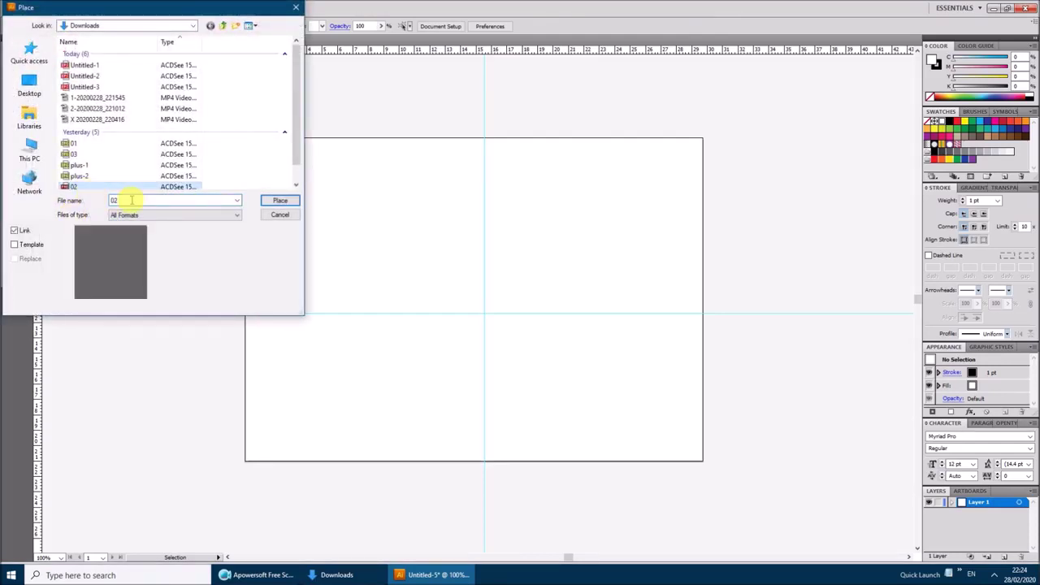
pyautogui.click(280, 200)
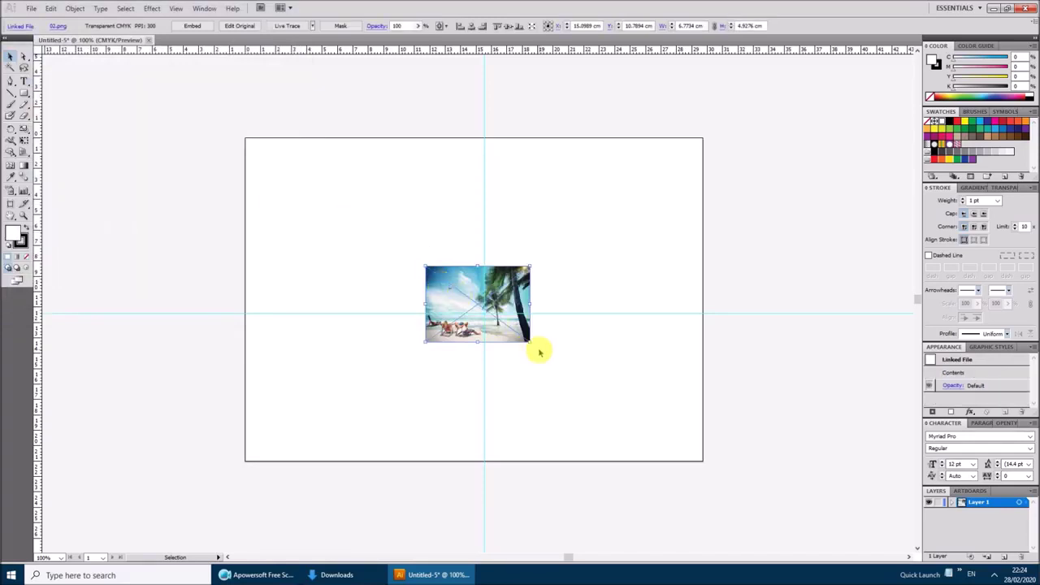
pyautogui.moveTo(501, 296); pyautogui.dragTo(502, 300)
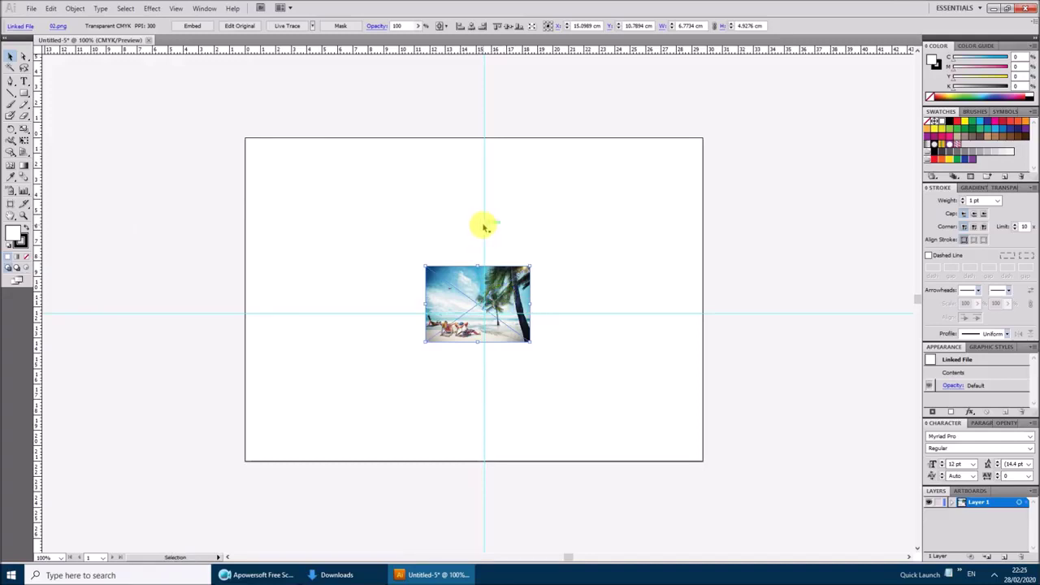
# Nudge the guides, then enlarge the photo to about 24.8 × 18.05 cm, centred on the artboard
pyautogui.moveTo(484, 228); pyautogui.dragTo(478, 230)
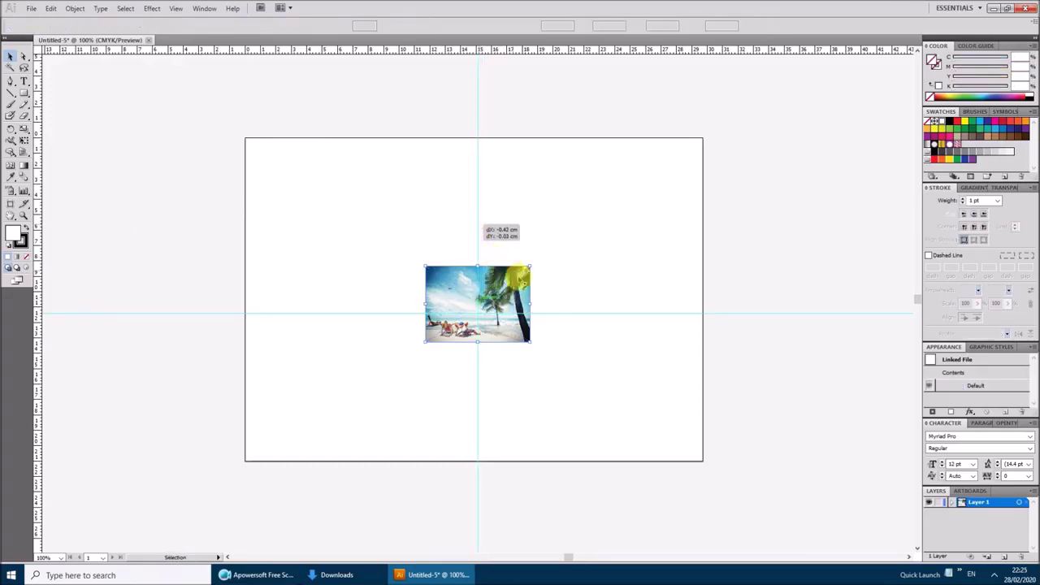
pyautogui.moveTo(573, 313); pyautogui.dragTo(573, 306)
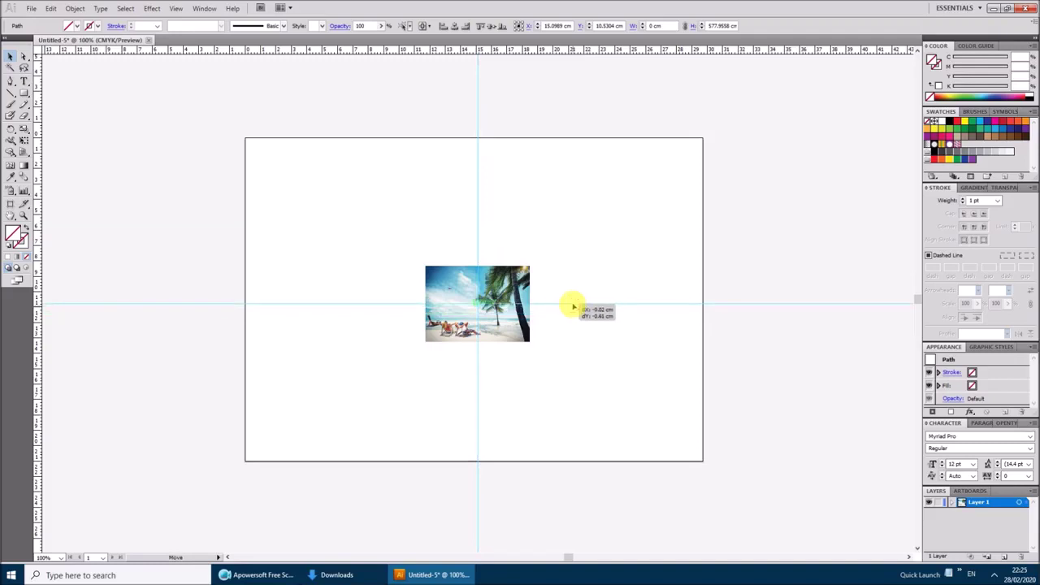
pyautogui.click(526, 269)
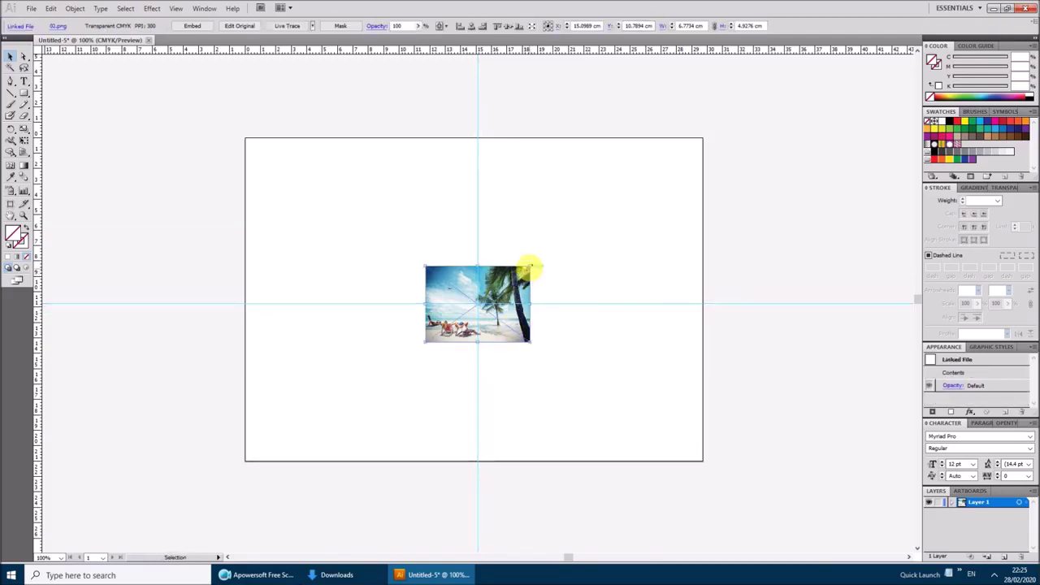
pyautogui.moveTo(527, 268); pyautogui.dragTo(803, 85)
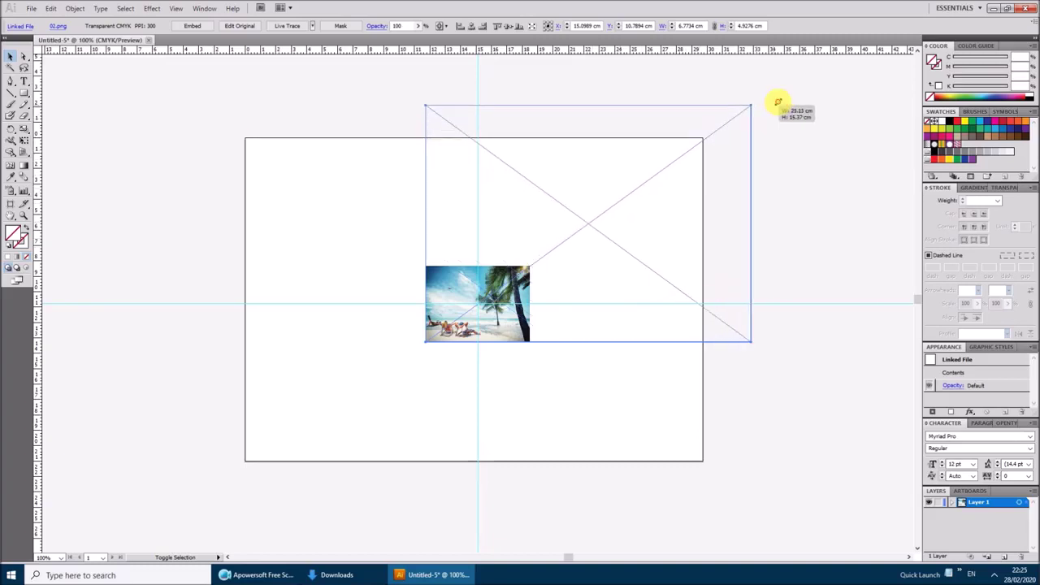
pyautogui.moveTo(803, 84); pyautogui.dragTo(838, 64)
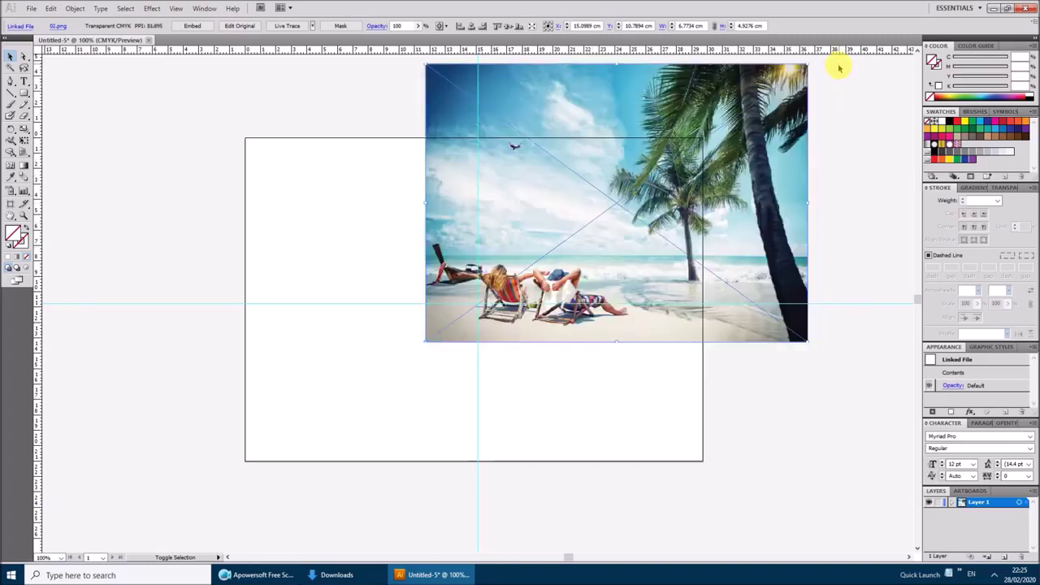
pyautogui.moveTo(663, 179); pyautogui.dragTo(527, 285)
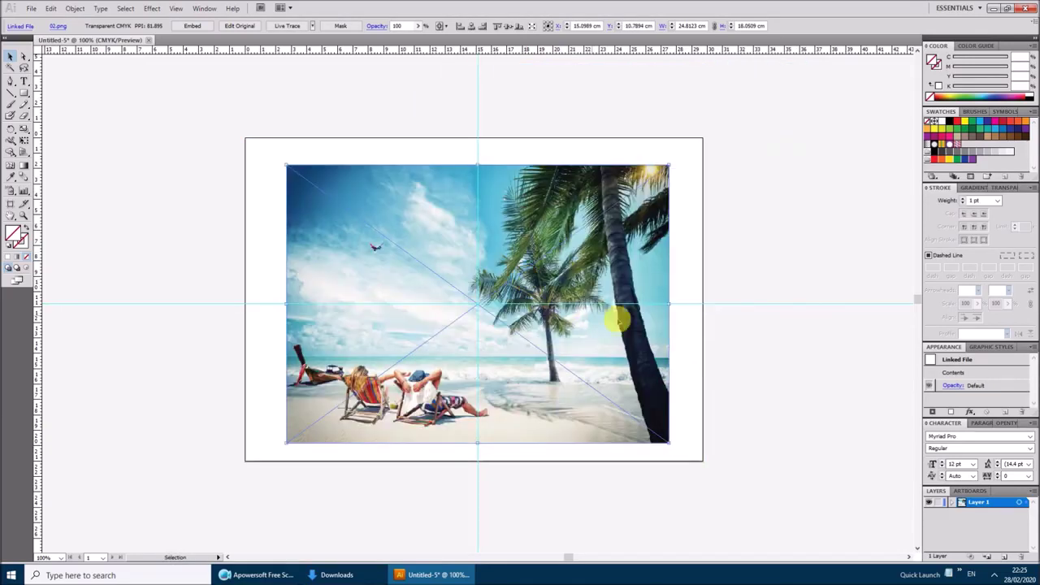
# Add horizontal guides along the beach photo's top and bottom edges
pyautogui.click(732, 241)
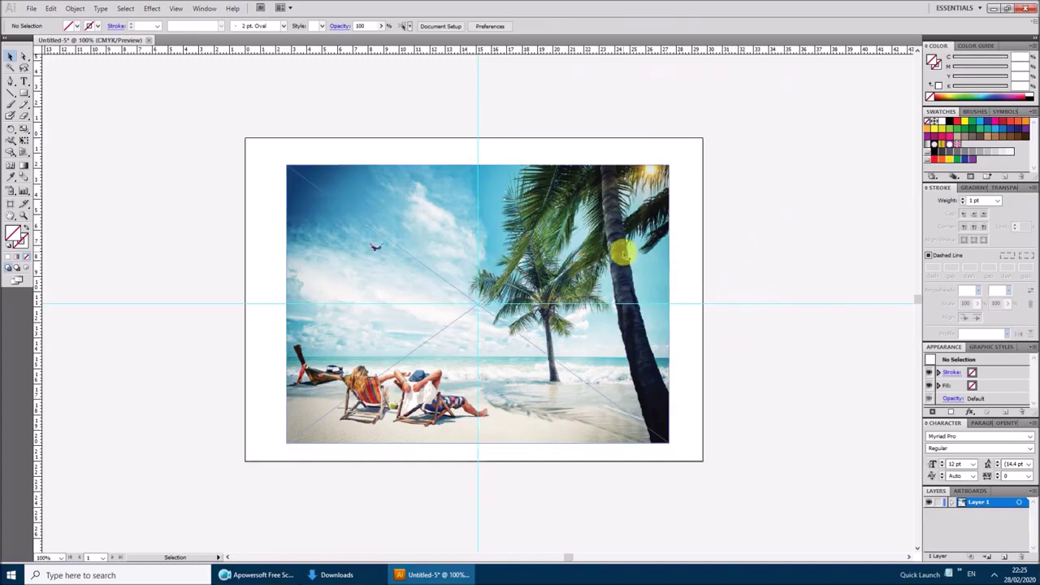
pyautogui.moveTo(316, 51); pyautogui.dragTo(317, 167)
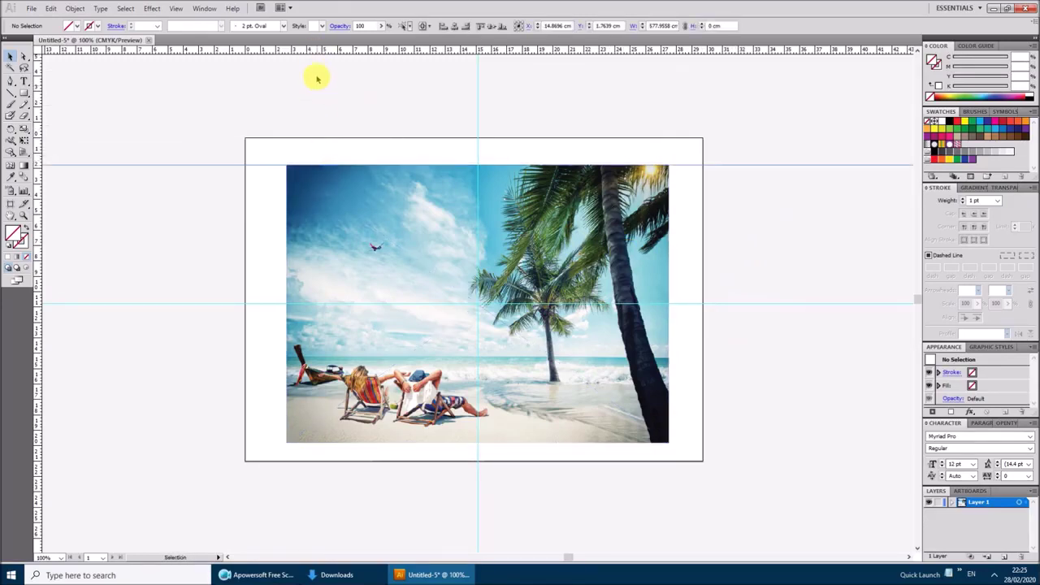
pyautogui.moveTo(315, 51); pyautogui.dragTo(325, 441)
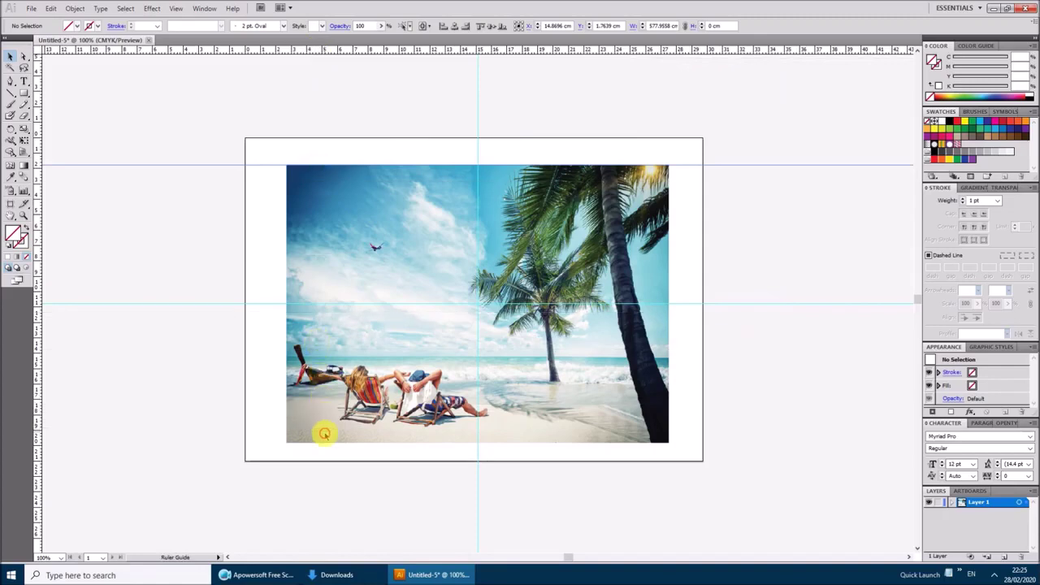
pyautogui.rightClick(757, 274)
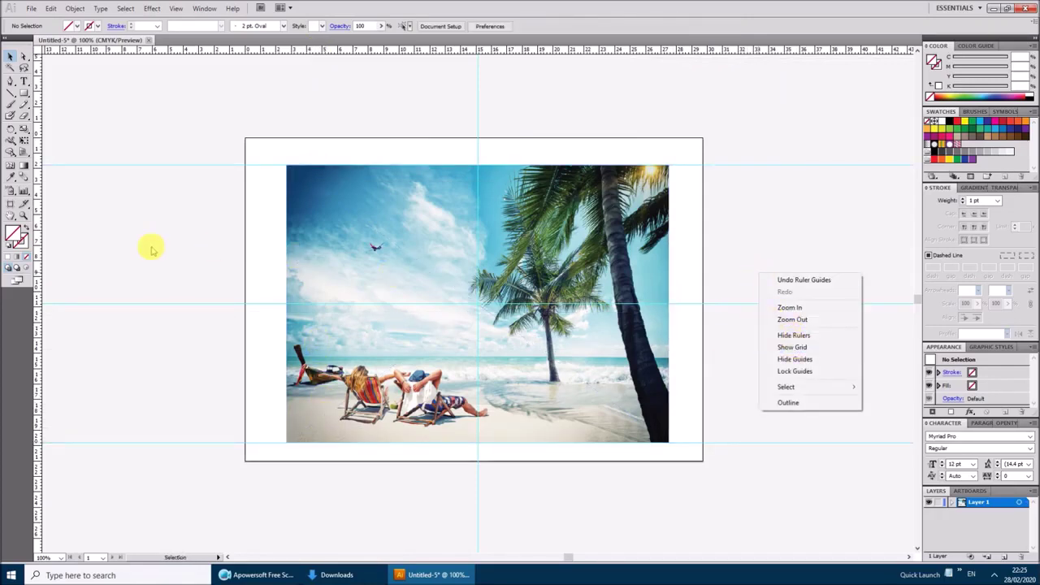
# Add vertical guides along the photo's left and right edges and lock all guides
pyautogui.moveTo(40, 242); pyautogui.dragTo(286, 252)
pyautogui.moveTo(42, 242); pyautogui.dragTo(667, 262)
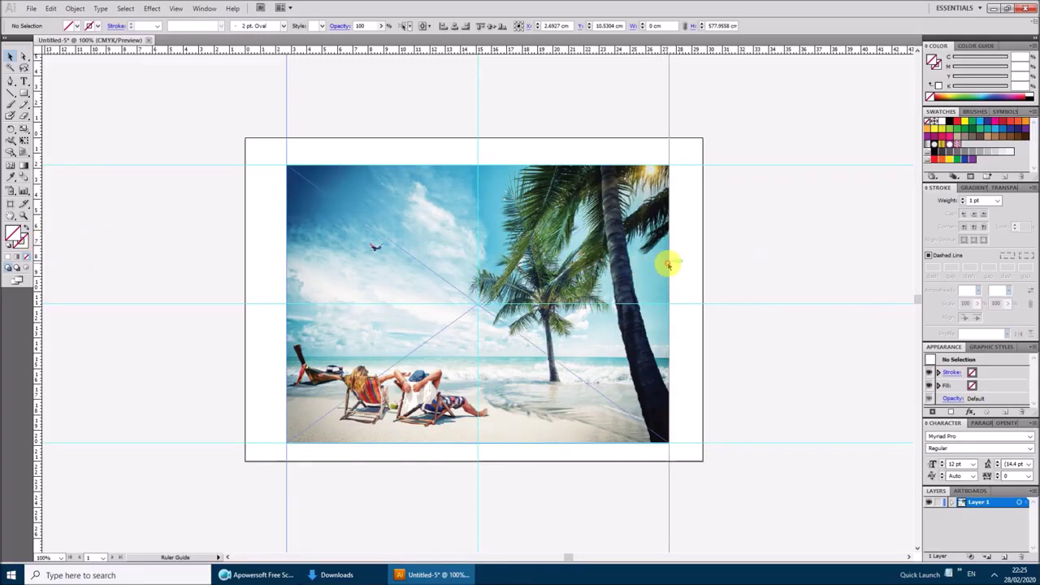
pyautogui.rightClick(756, 223)
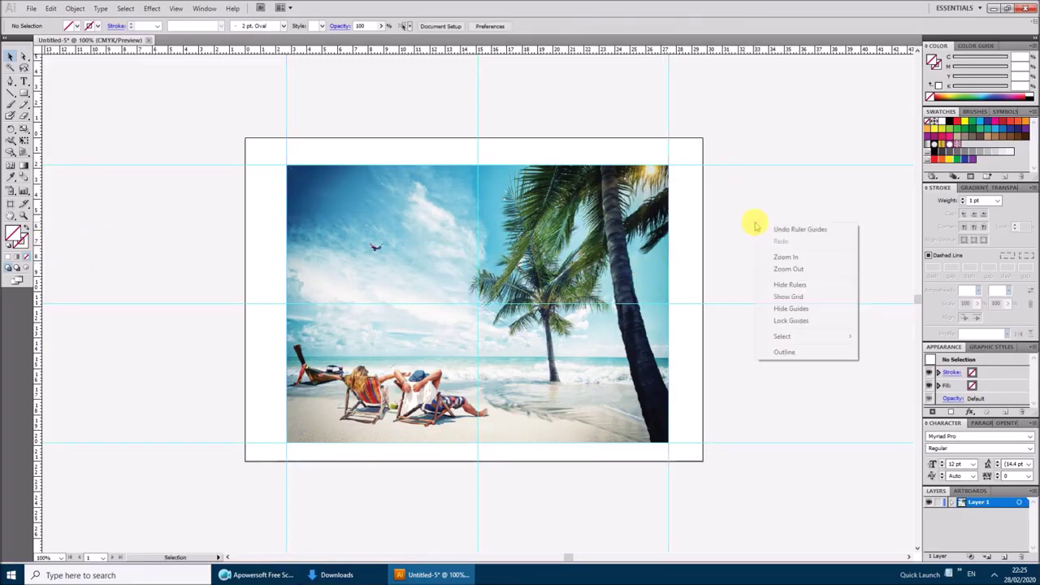
pyautogui.click(782, 320)
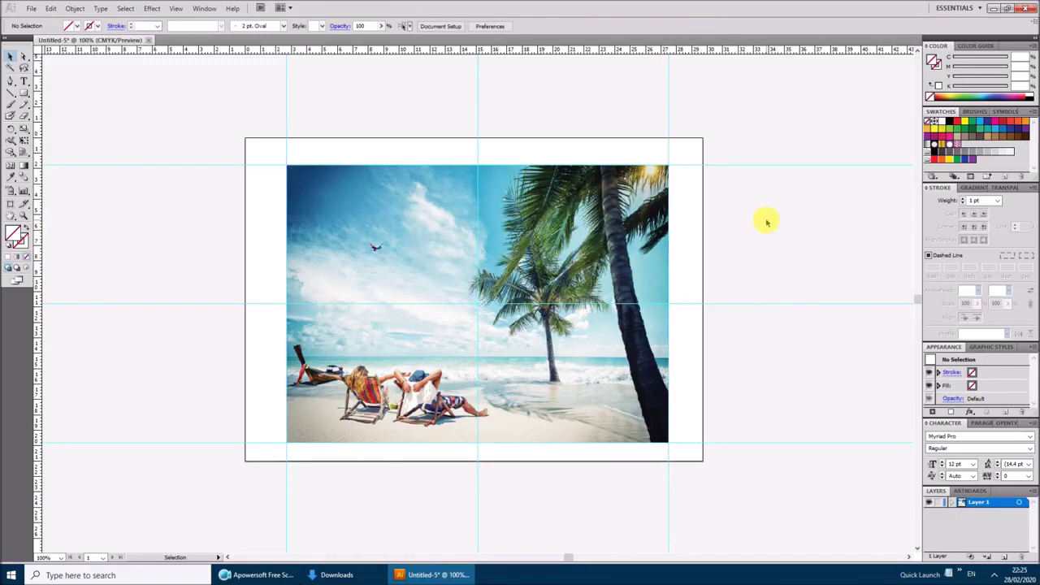
pyautogui.click(22, 79)
# Set GO to 100 pt and type PHUKET on a new line below it
pyautogui.click(82, 128)
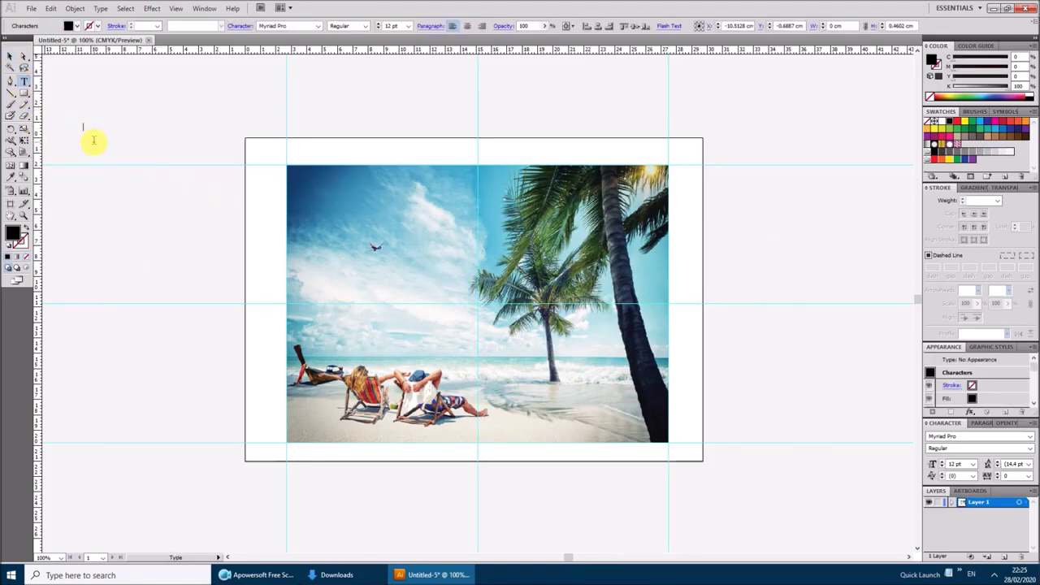
pyautogui.write('GO')
pyautogui.click(12, 57)
pyautogui.write('100')
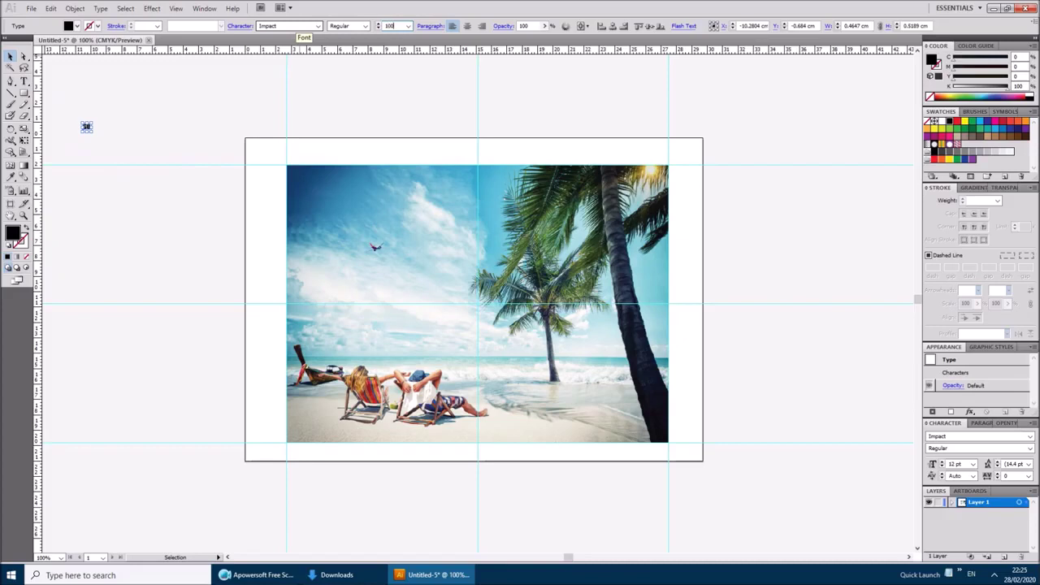
pyautogui.press('Tab')
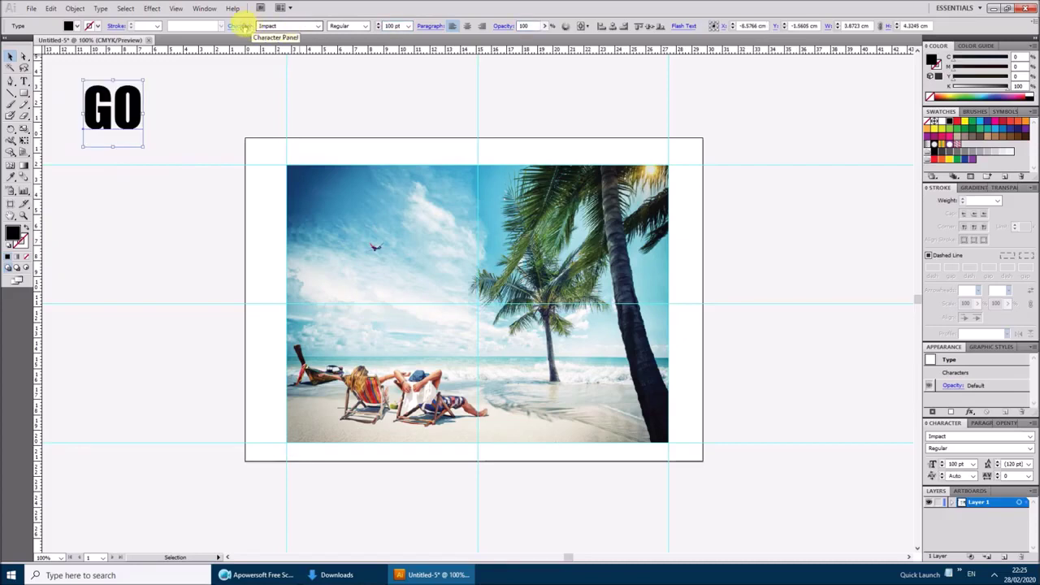
pyautogui.click(21, 82)
pyautogui.click(89, 207)
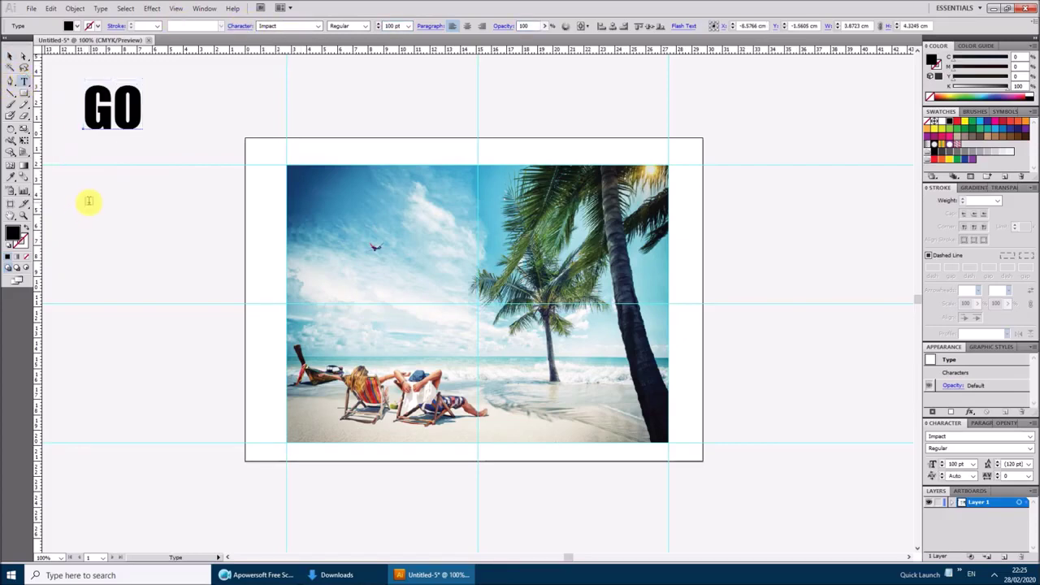
pyautogui.write('P')
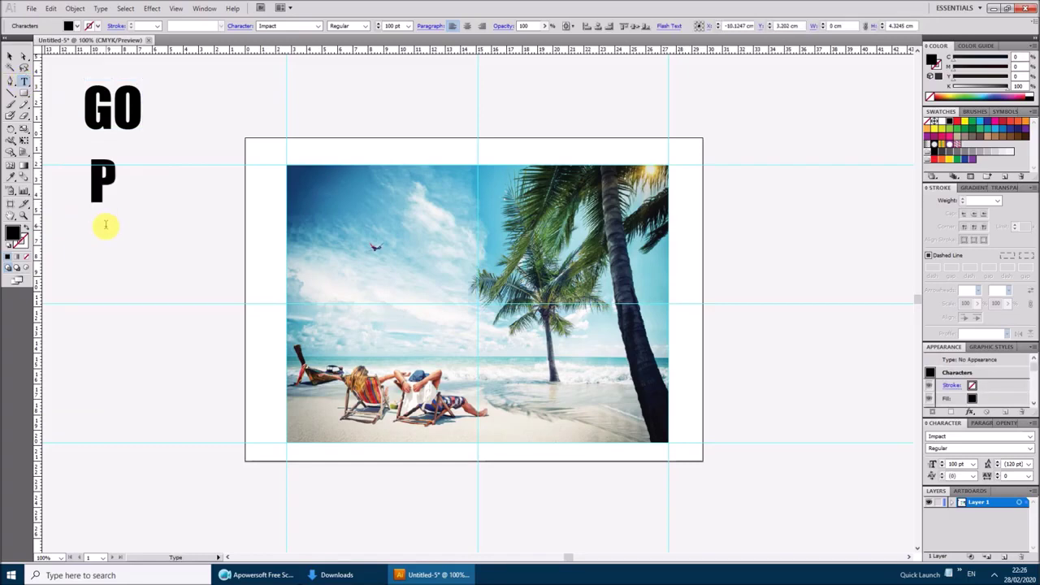
pyautogui.write('HUKET')
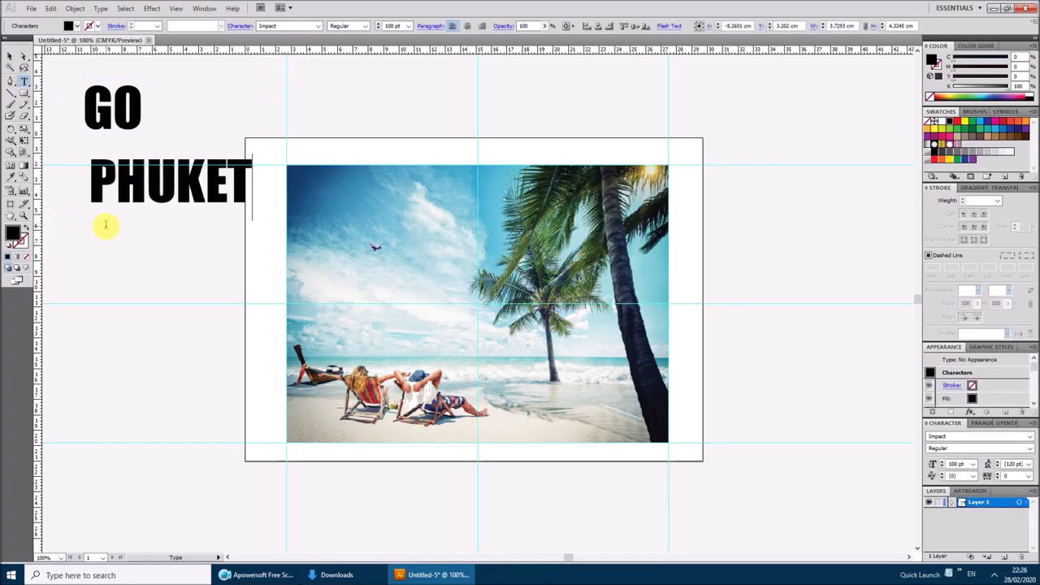
pyautogui.press('Escape')
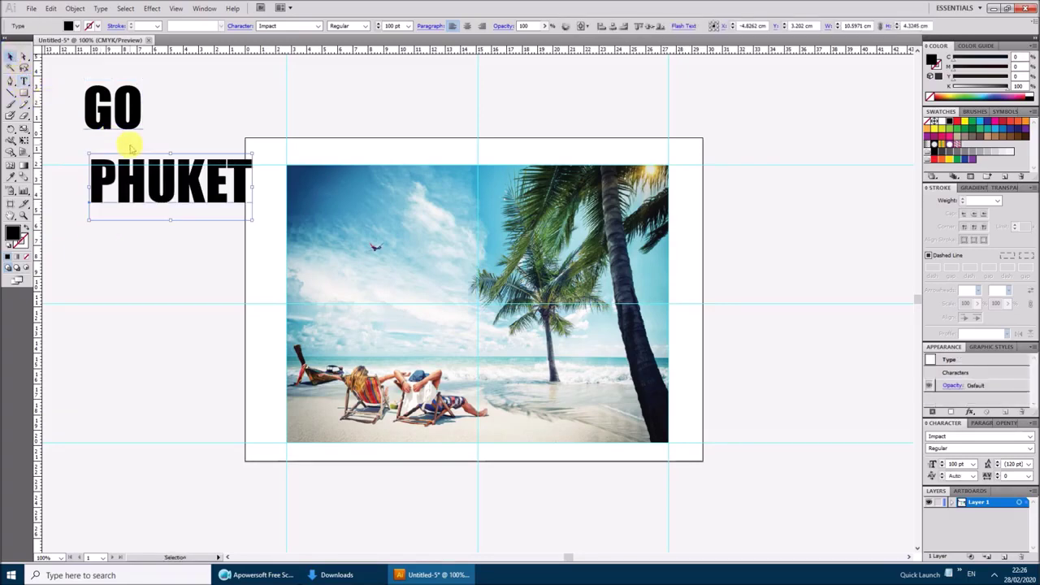
# Change the PHUKET font to Jokerman
pyautogui.click(127, 171)
pyautogui.click(268, 25)
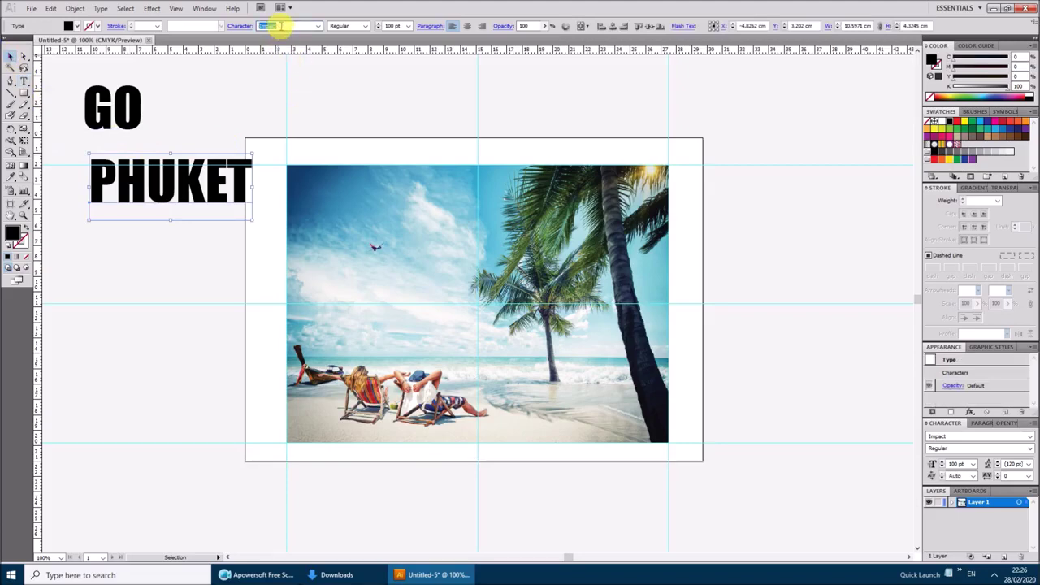
pyautogui.press('Down')
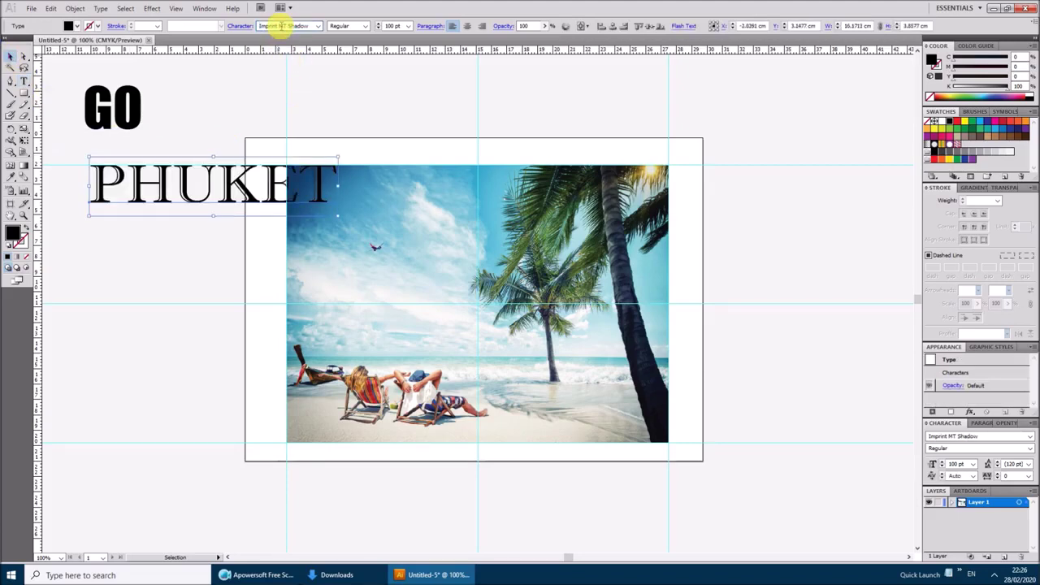
pyautogui.press('Down')
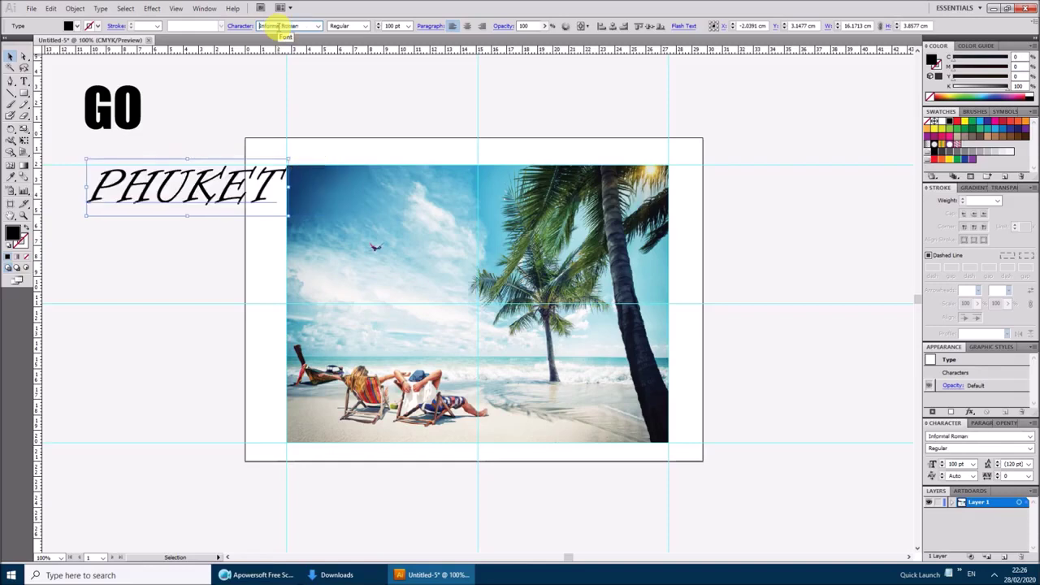
pyautogui.press('Down')
pyautogui.press('Down')
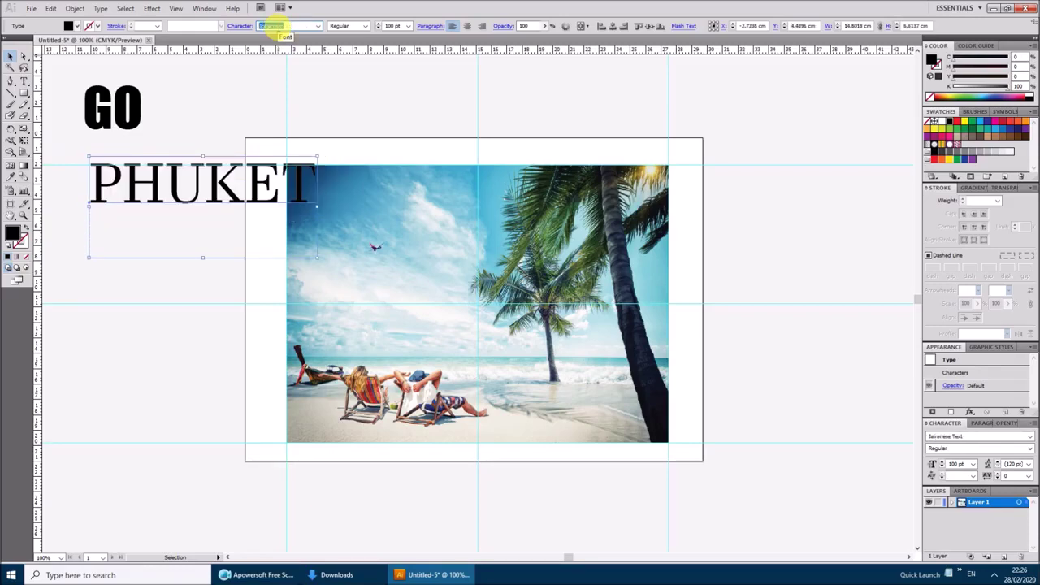
pyautogui.press('Down')
pyautogui.press('Return')
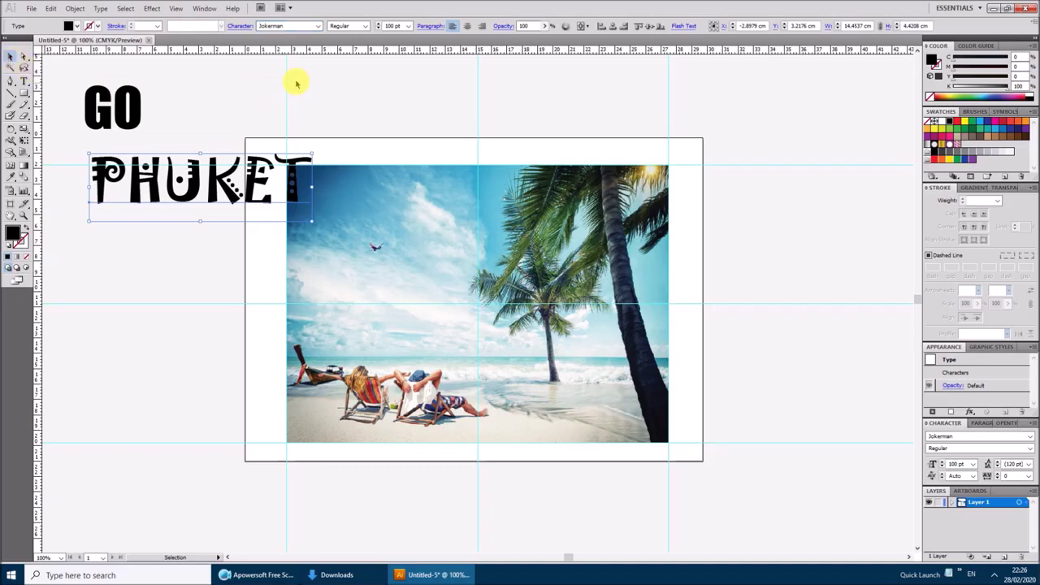
pyautogui.click(366, 27)
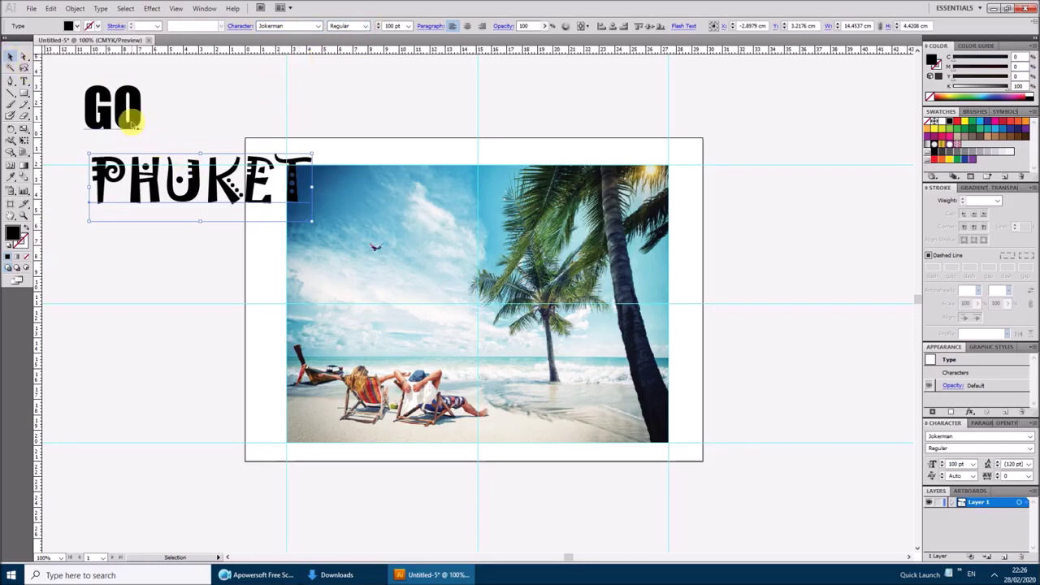
# Tuck GO just above PHUKET and position both words over the photo's lower right
pyautogui.moveTo(131, 122); pyautogui.dragTo(140, 150)
pyautogui.moveTo(74, 124); pyautogui.dragTo(158, 239)
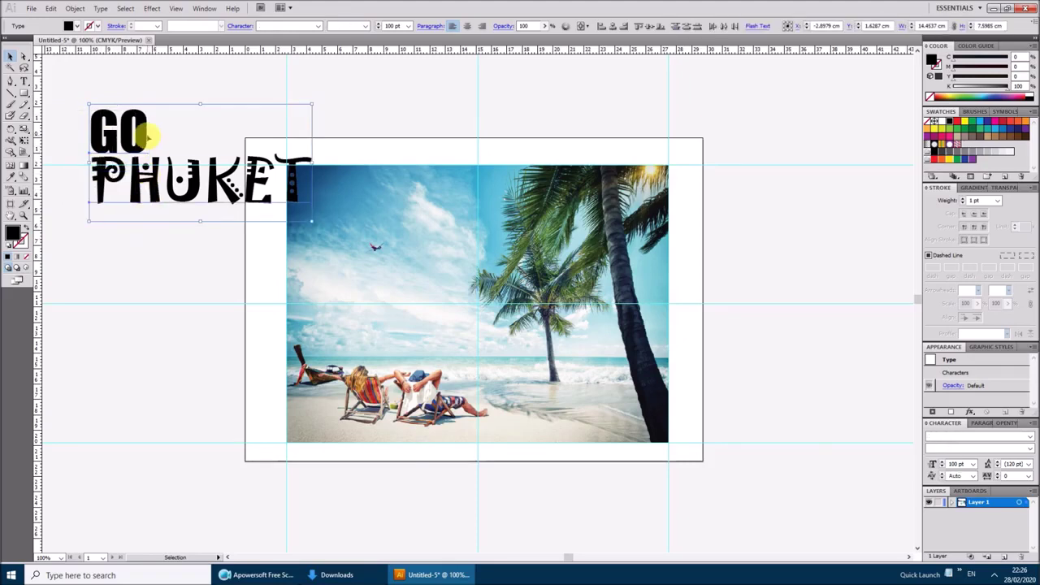
pyautogui.moveTo(146, 138); pyautogui.dragTo(486, 302)
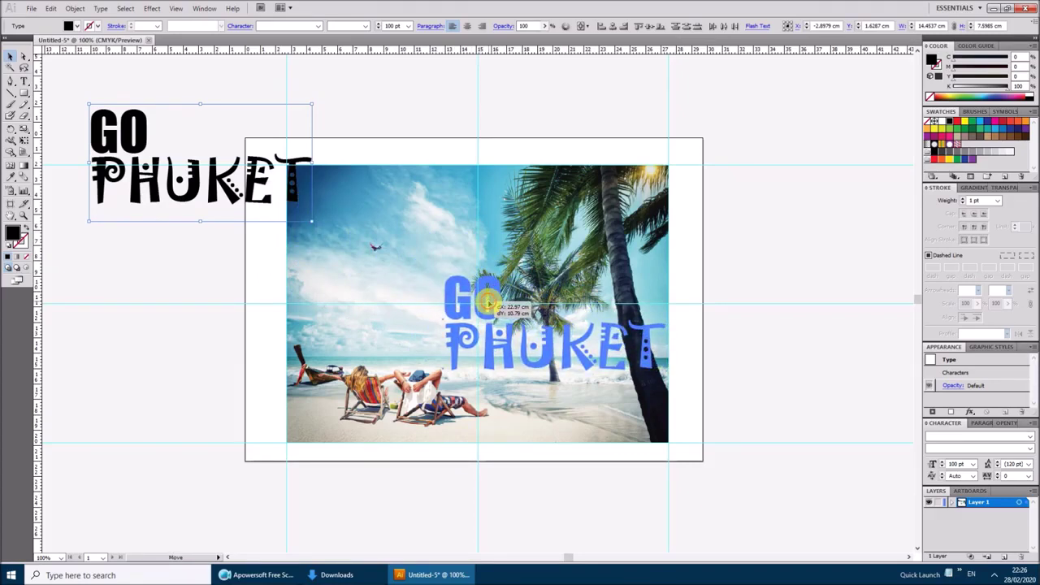
pyautogui.moveTo(486, 302); pyautogui.dragTo(490, 333)
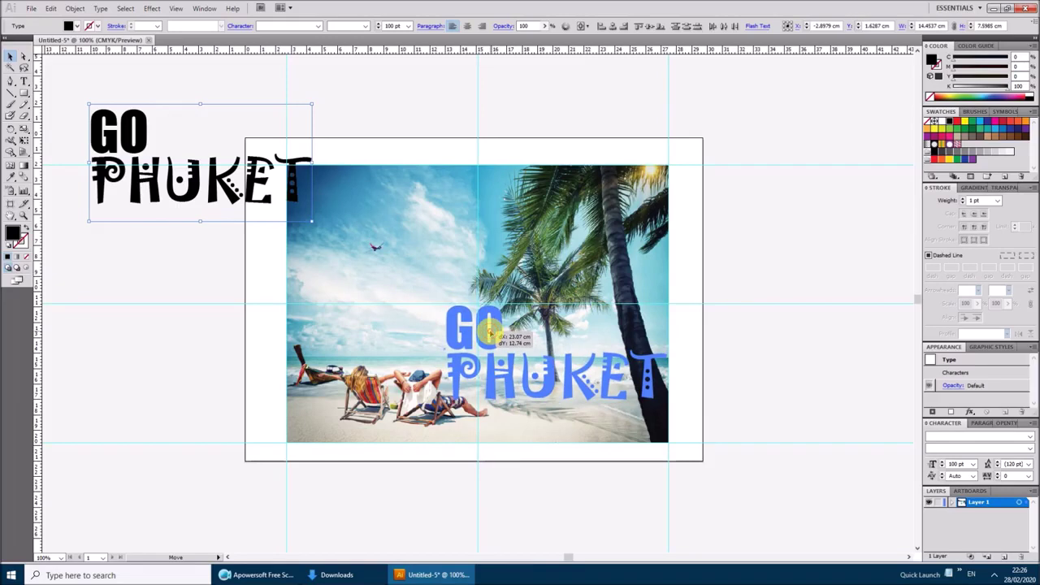
pyautogui.moveTo(489, 333); pyautogui.dragTo(489, 331)
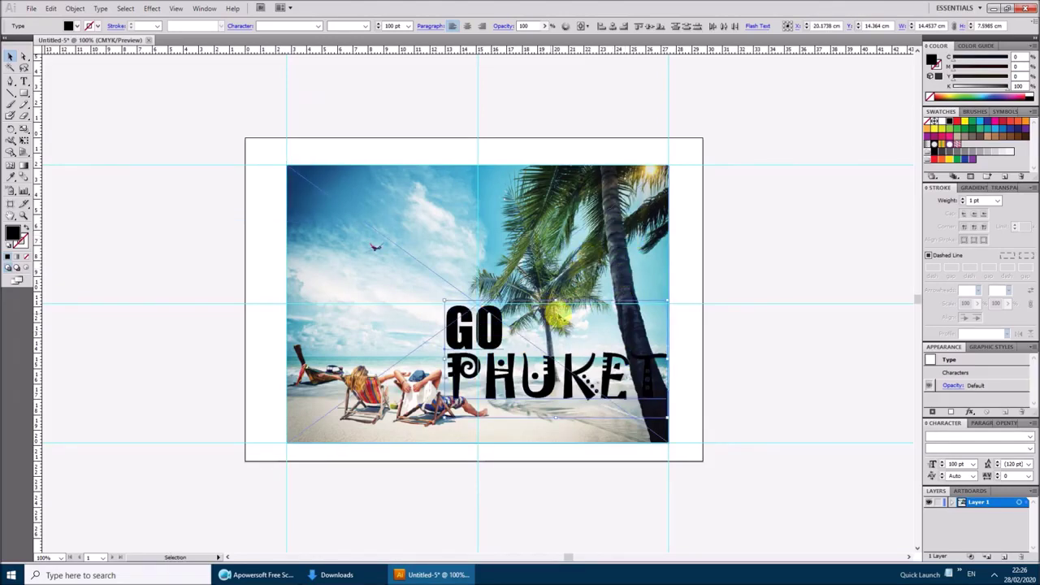
pyautogui.moveTo(492, 334); pyautogui.dragTo(493, 335)
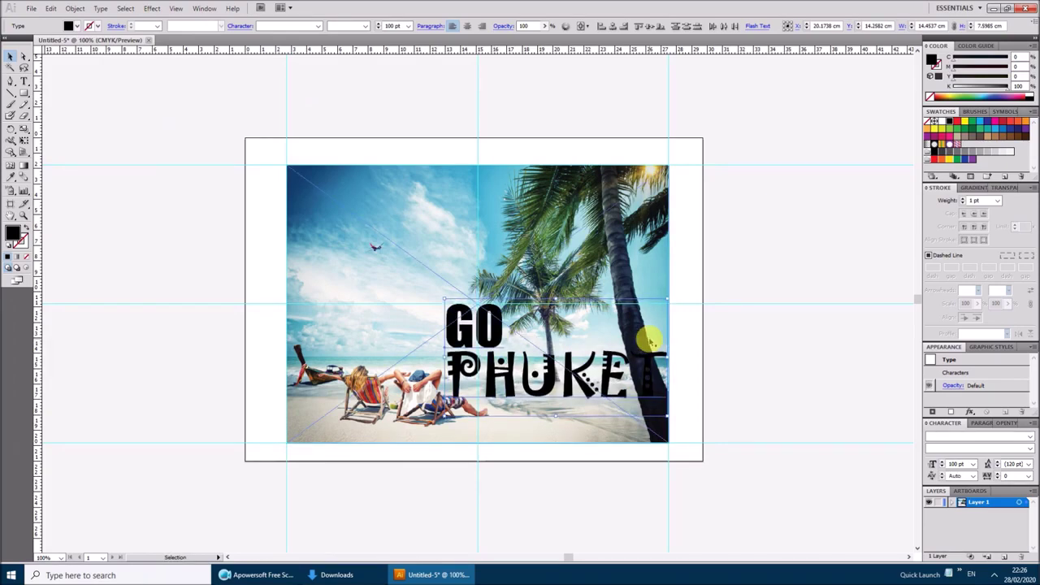
pyautogui.click(723, 365)
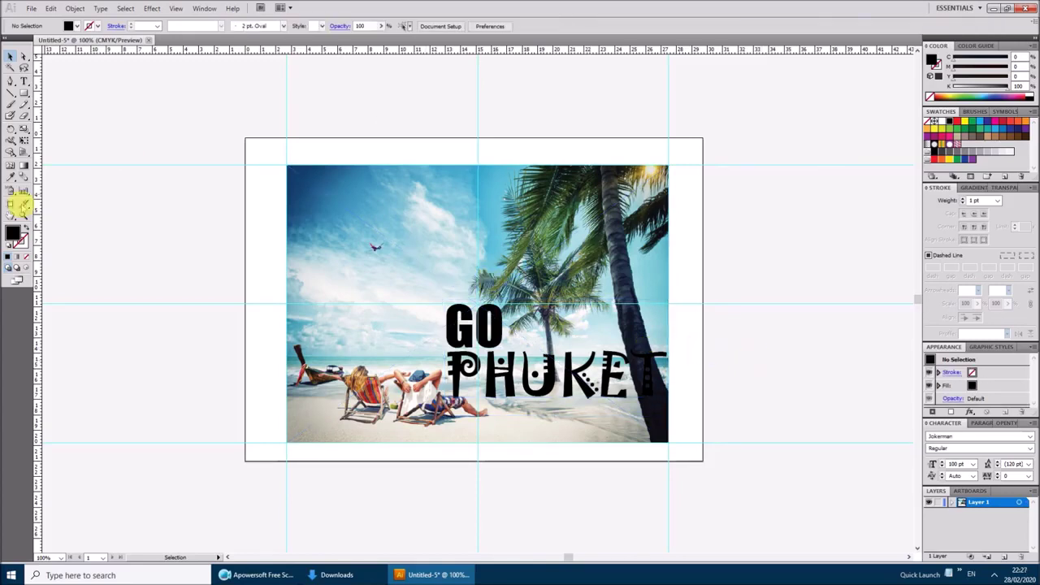
# Add vertical guides at the lettering's left edge and GO's right edge, plus a horizontal guide near the photo bottom
pyautogui.moveTo(37, 216); pyautogui.dragTo(445, 271)
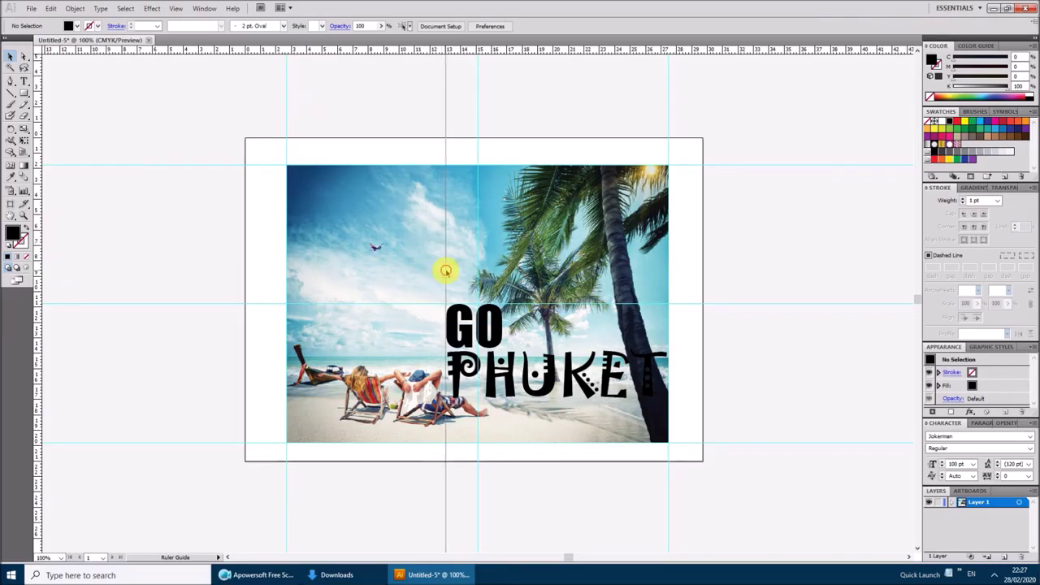
pyautogui.moveTo(445, 270); pyautogui.dragTo(445, 271)
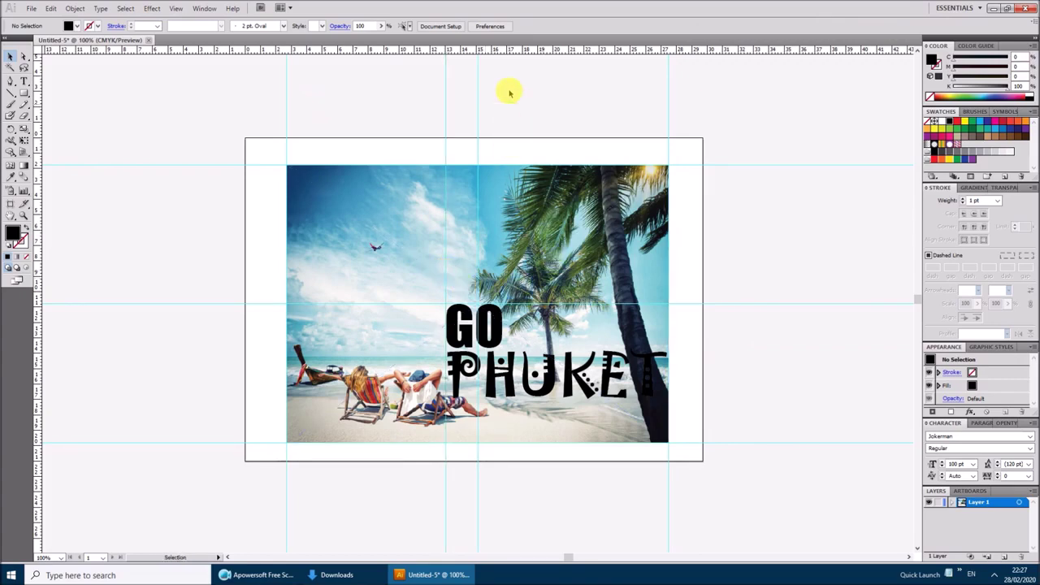
pyautogui.moveTo(508, 53); pyautogui.dragTo(527, 398)
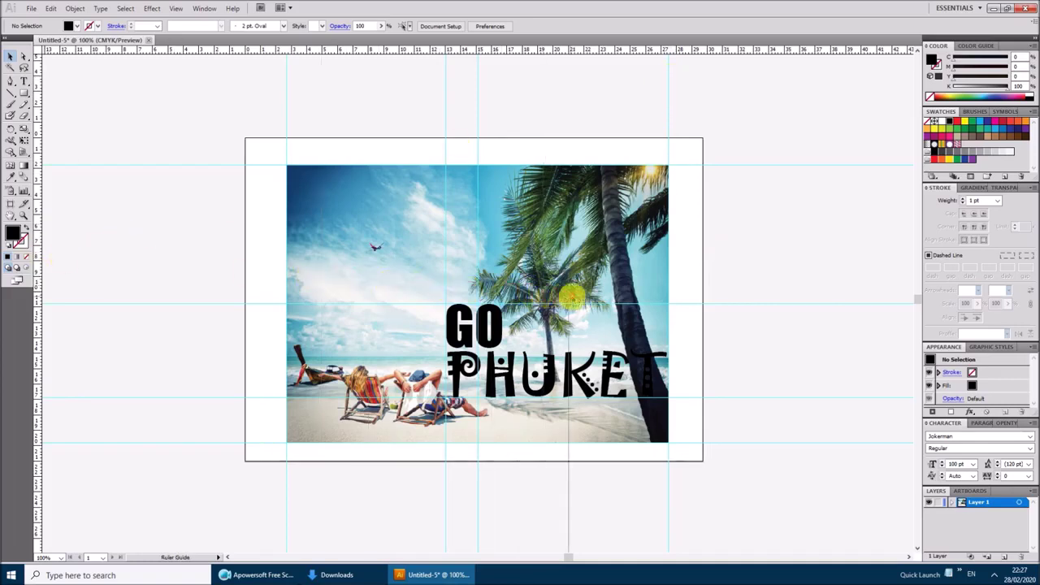
pyautogui.moveTo(598, 300); pyautogui.dragTo(628, 302)
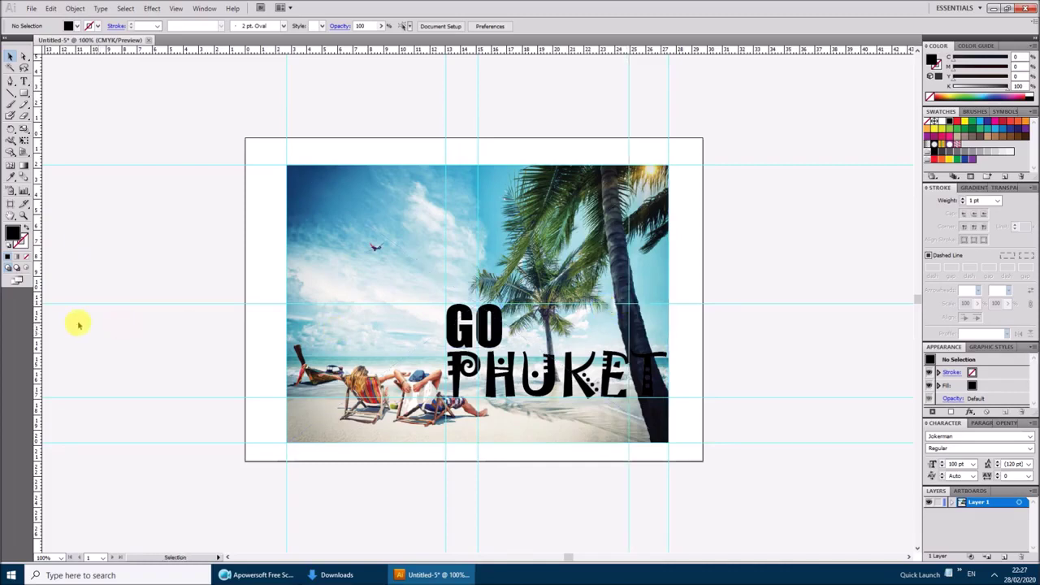
pyautogui.moveTo(39, 325); pyautogui.dragTo(502, 325)
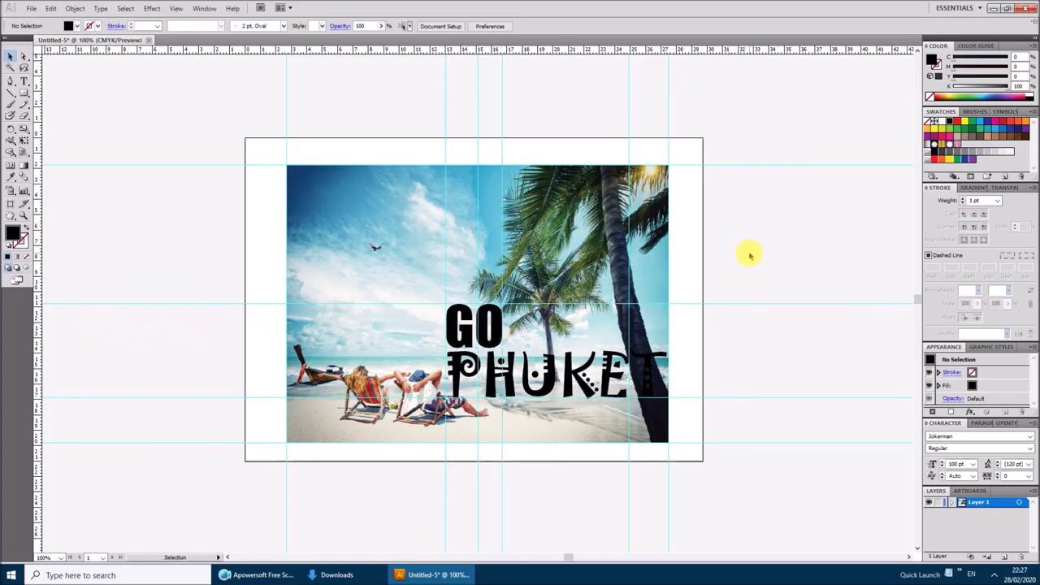
pyautogui.rightClick(757, 272)
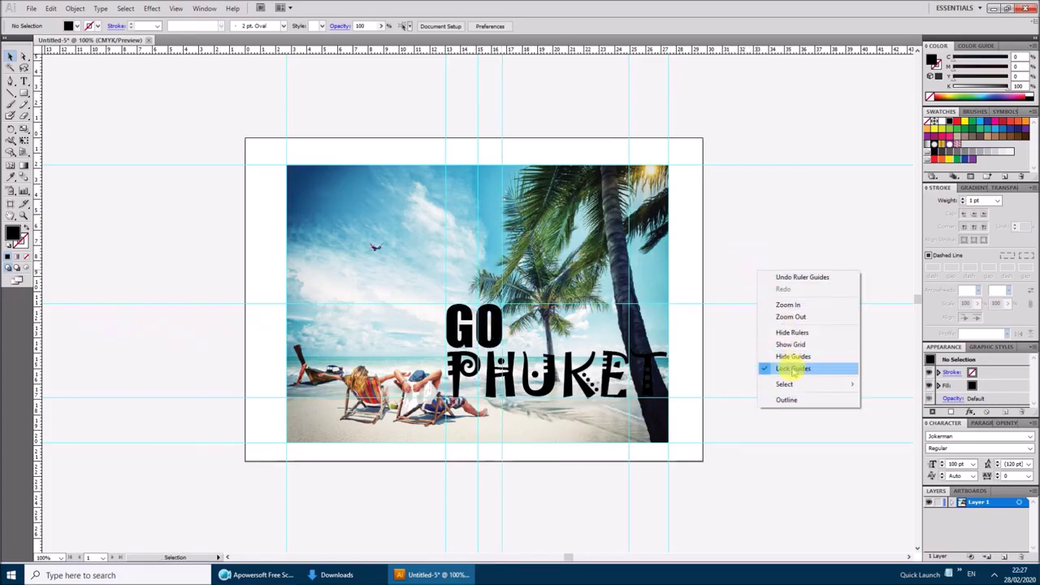
pyautogui.click(762, 250)
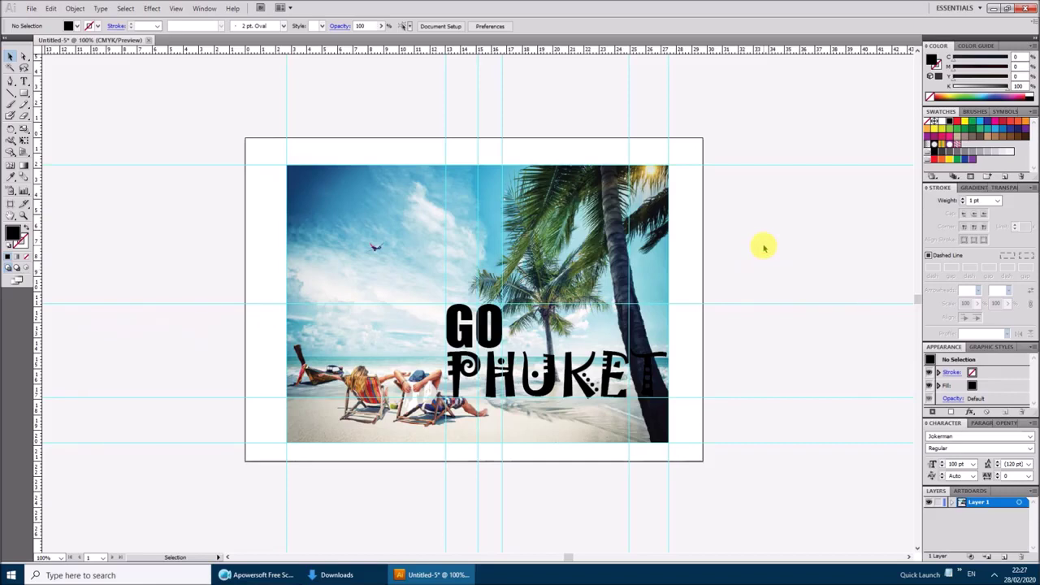
# Make two extra copies of the beach photo beside the artboard
pyautogui.click(564, 217)
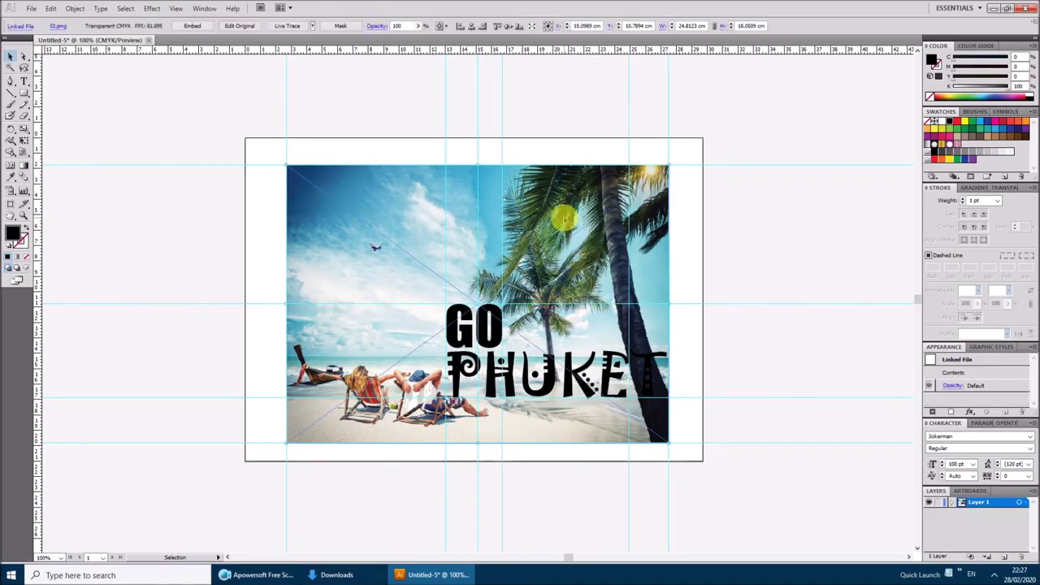
pyautogui.click(739, 215)
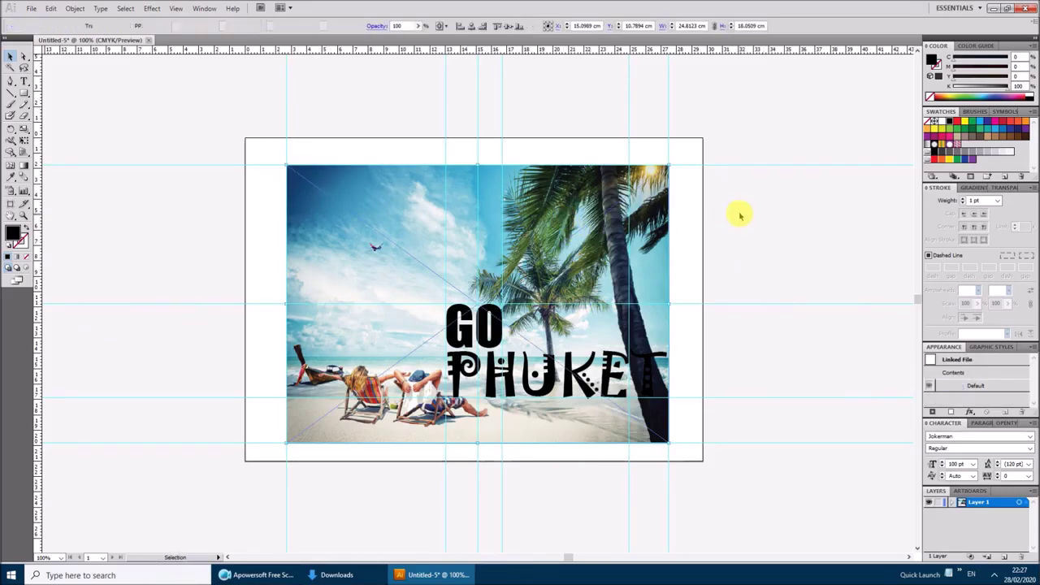
pyautogui.hotkey('ctrl', 'z')
pyautogui.moveTo(429, 203)
pyautogui.mouseDown()
pyautogui.moveTo(671, 218)
pyautogui.moveTo(820, 153)
pyautogui.moveTo(823, 128)
pyautogui.mouseUp()
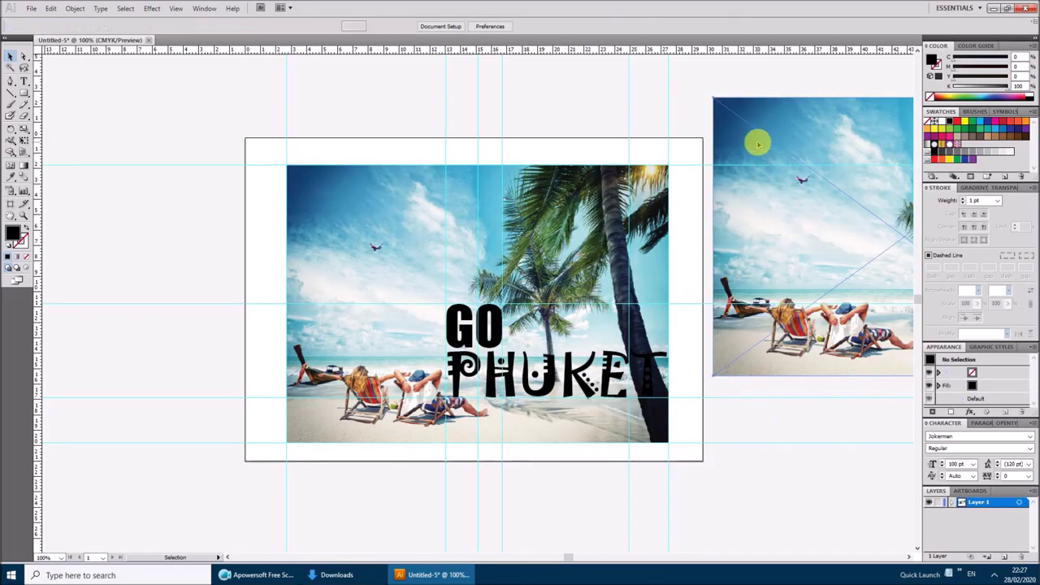
pyautogui.press('v')
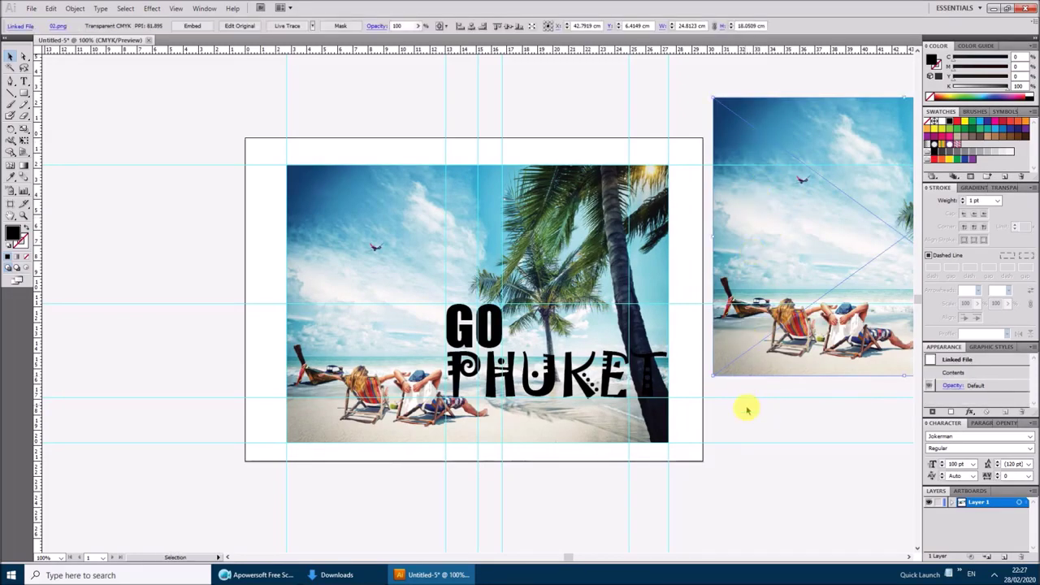
pyautogui.click(762, 415)
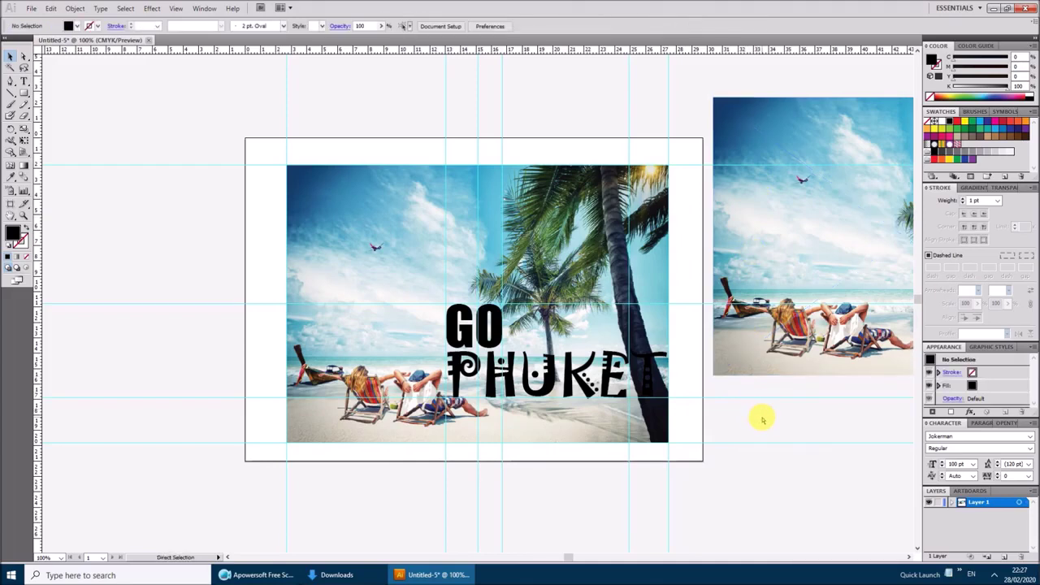
pyautogui.hotkey('ctrl', 'z')
pyautogui.click(580, 301)
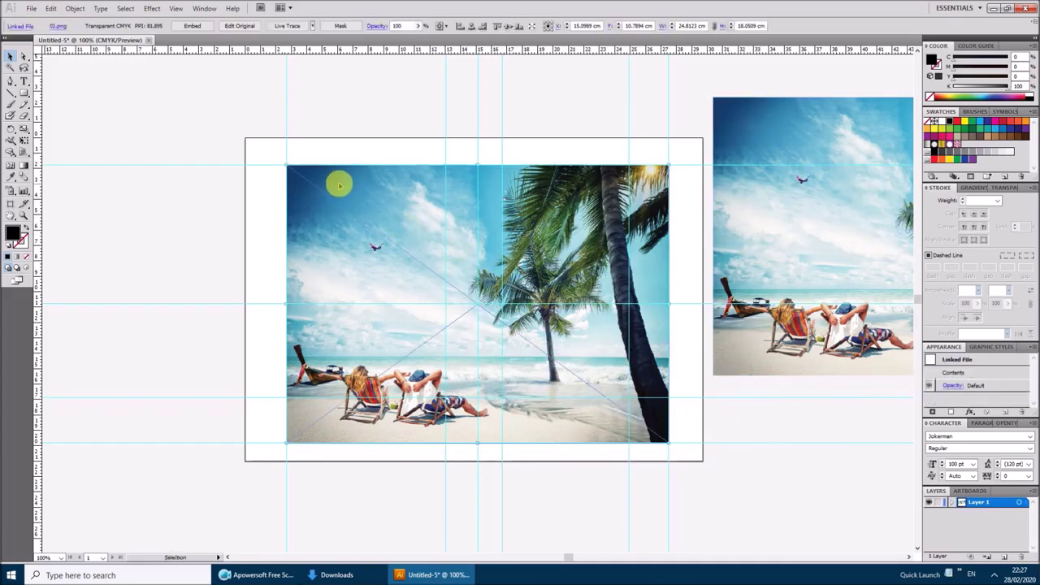
pyautogui.moveTo(336, 182)
pyautogui.mouseDown()
pyautogui.moveTo(533, 302)
pyautogui.moveTo(758, 411)
pyautogui.mouseUp()
pyautogui.click(563, 490)
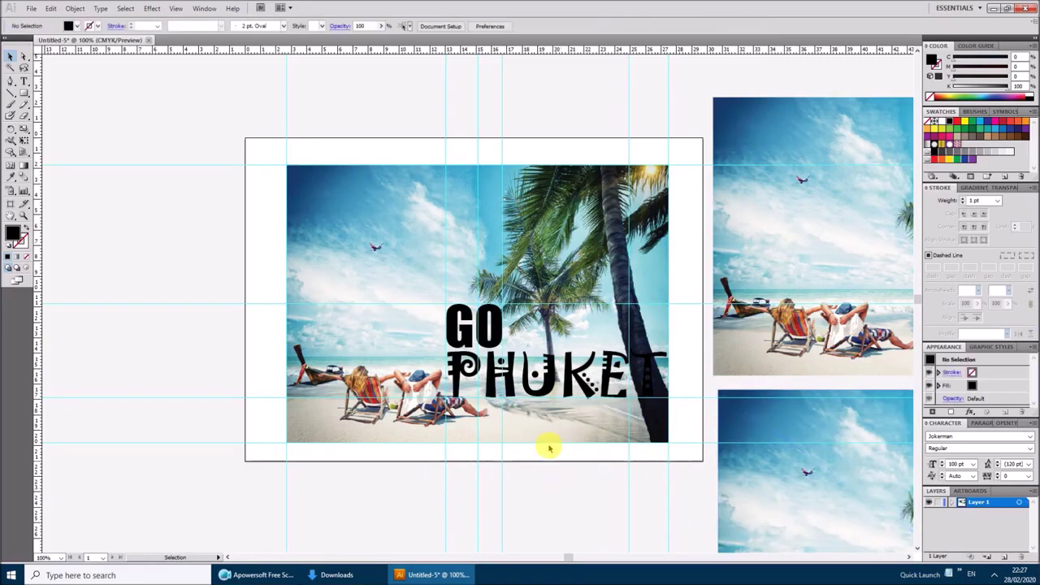
# Clip the beach photo into the GO lettering and send another photo copy behind PHUKET
pyautogui.click(457, 319)
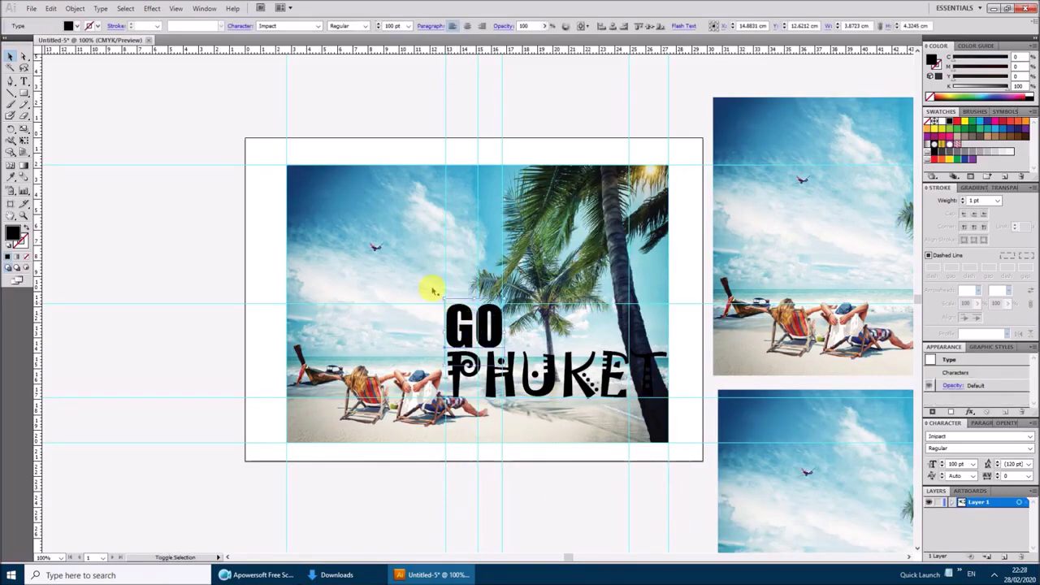
pyautogui.keyDown('shift'); pyautogui.click(366, 227); pyautogui.keyUp('shift')
pyautogui.rightClick(361, 238)
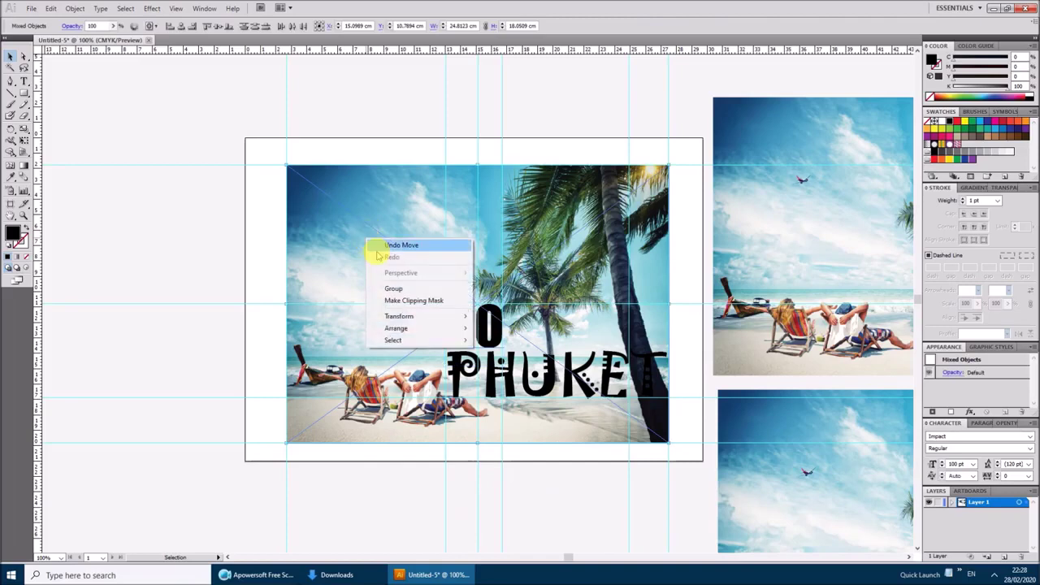
pyautogui.click(396, 301)
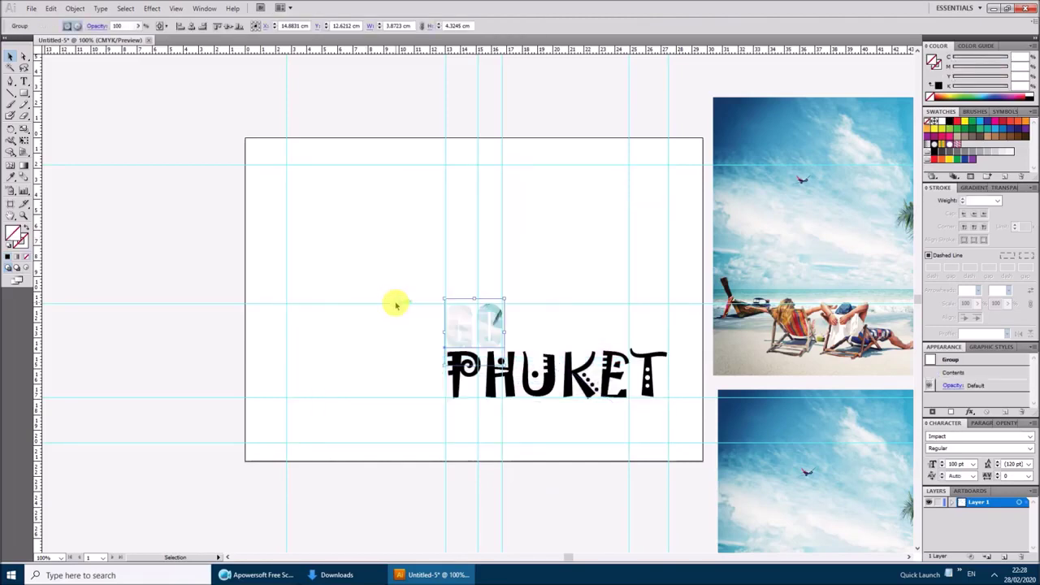
pyautogui.moveTo(740, 438)
pyautogui.mouseDown()
pyautogui.moveTo(543, 298)
pyautogui.moveTo(367, 305)
pyautogui.mouseUp()
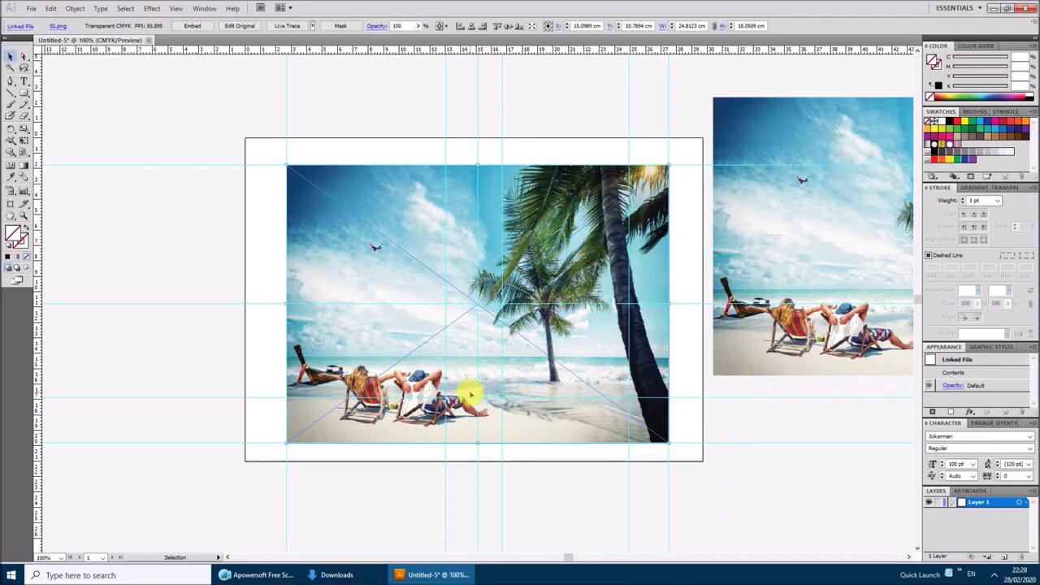
pyautogui.rightClick(453, 417)
pyautogui.moveTo(485, 480)
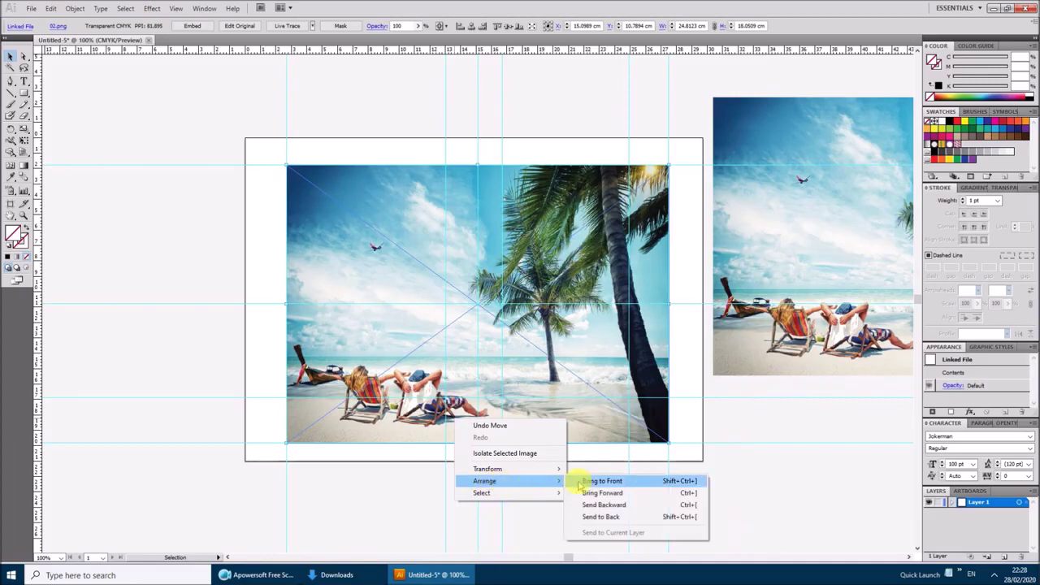
pyautogui.click(581, 516)
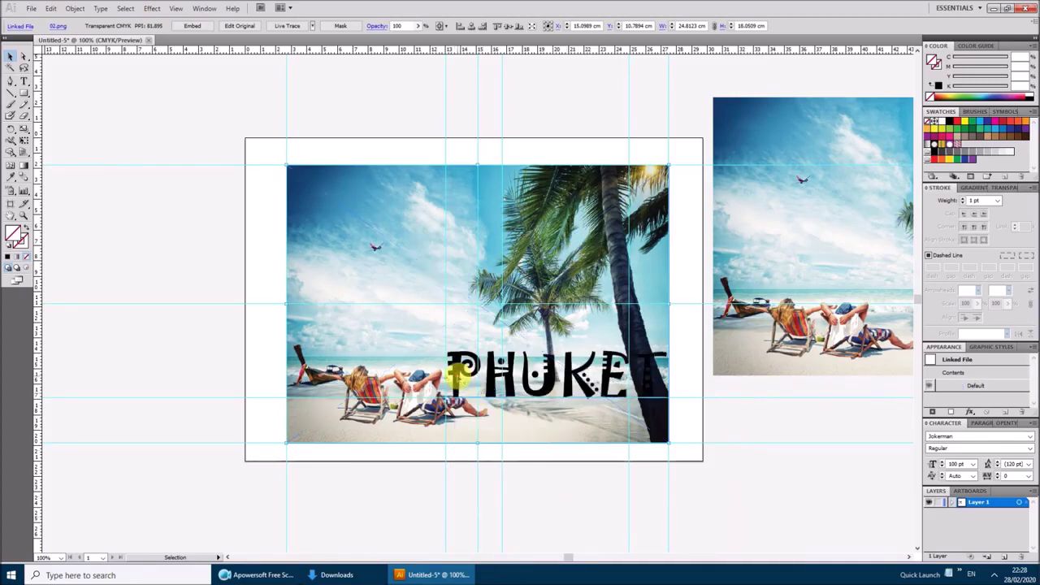
# Clip the photo into the PHUKET lettering and move the last photo copy onto the poster
pyautogui.click(456, 370)
pyautogui.keyDown('shift'); pyautogui.click(361, 385); pyautogui.keyUp('shift')
pyautogui.rightClick(362, 388)
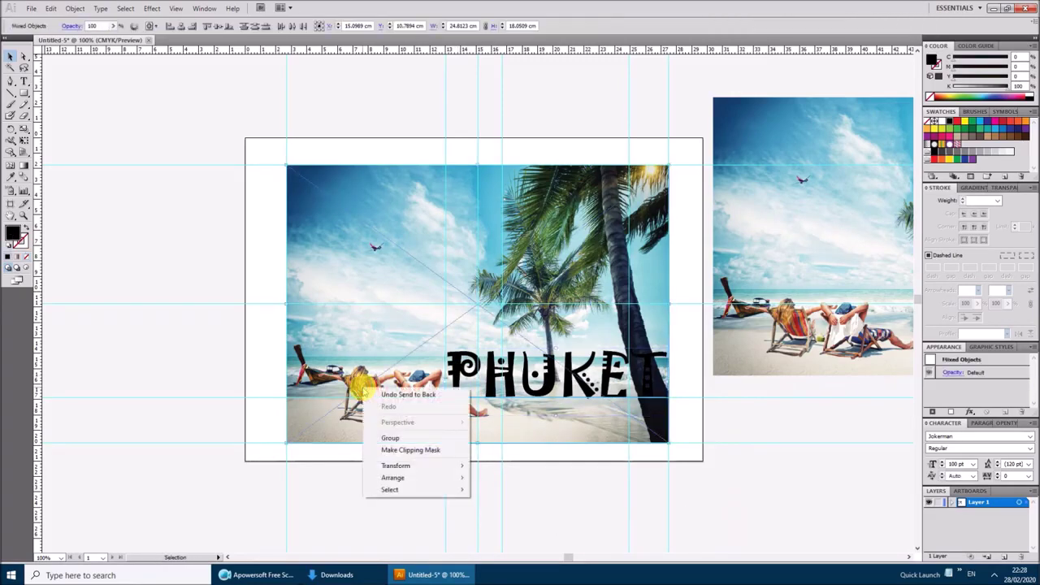
pyautogui.click(395, 449)
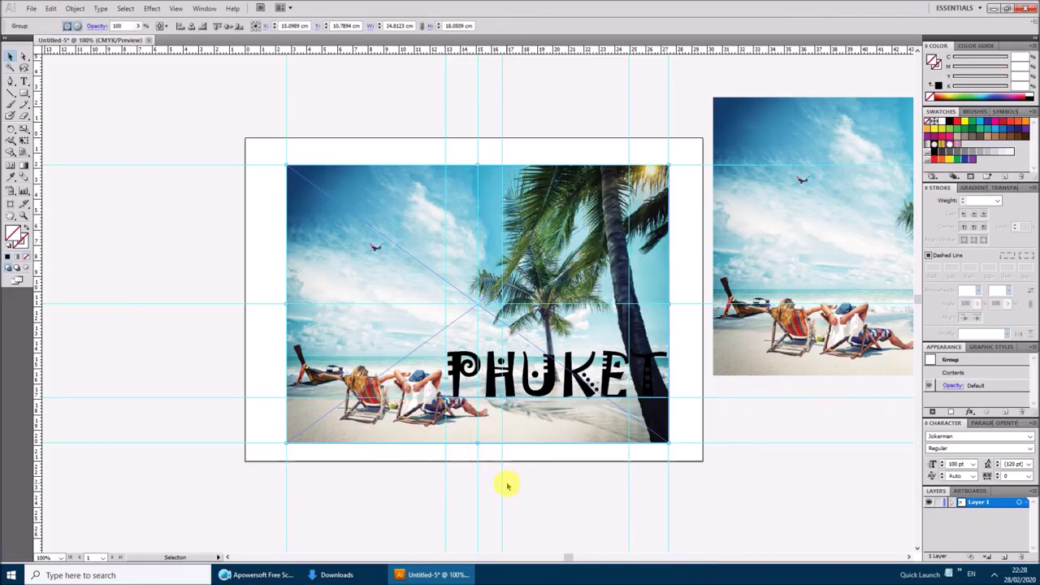
pyautogui.click(775, 450)
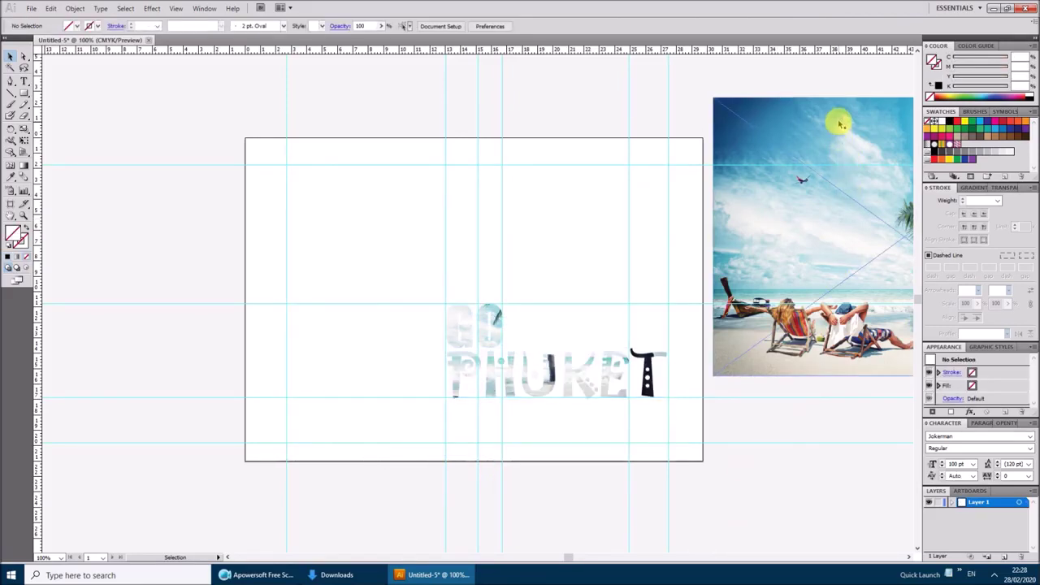
pyautogui.moveTo(821, 121)
pyautogui.mouseDown()
pyautogui.moveTo(467, 203)
pyautogui.moveTo(417, 190)
pyautogui.mouseUp()
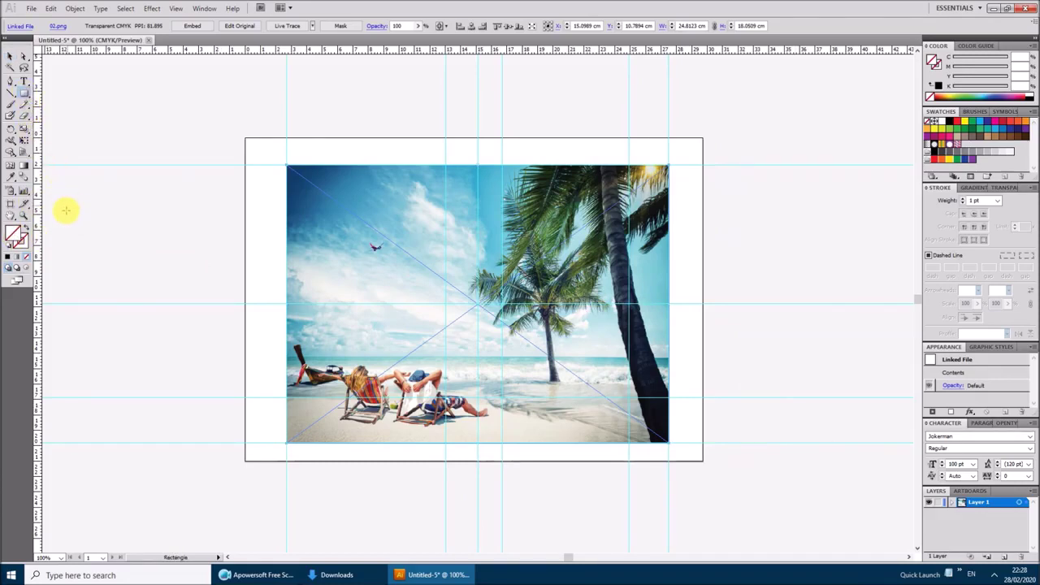
# Draw a white rectangle covering the photo's bottom-right quarter
pyautogui.click(7, 256)
pyautogui.moveTo(59, 211)
pyautogui.mouseDown()
pyautogui.moveTo(164, 271)
pyautogui.moveTo(188, 270)
pyautogui.mouseUp()
pyautogui.click(9, 57)
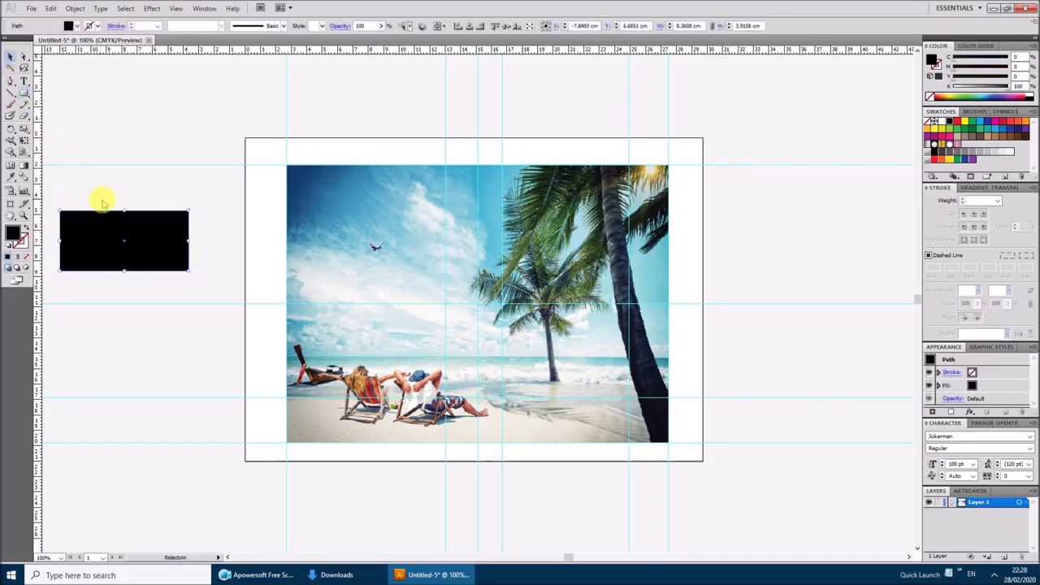
pyautogui.moveTo(119, 228)
pyautogui.mouseDown()
pyautogui.moveTo(530, 360)
pyautogui.moveTo(510, 327)
pyautogui.mouseUp()
pyautogui.moveTo(573, 334); pyautogui.dragTo(703, 331)
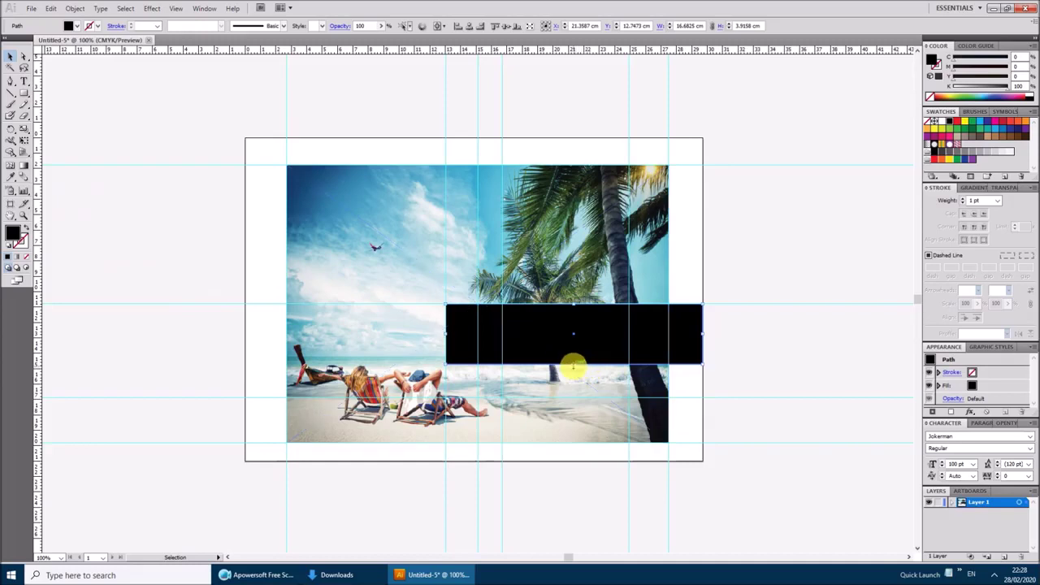
pyautogui.moveTo(574, 364)
pyautogui.mouseDown()
pyautogui.moveTo(564, 457)
pyautogui.moveTo(586, 455)
pyautogui.mouseUp()
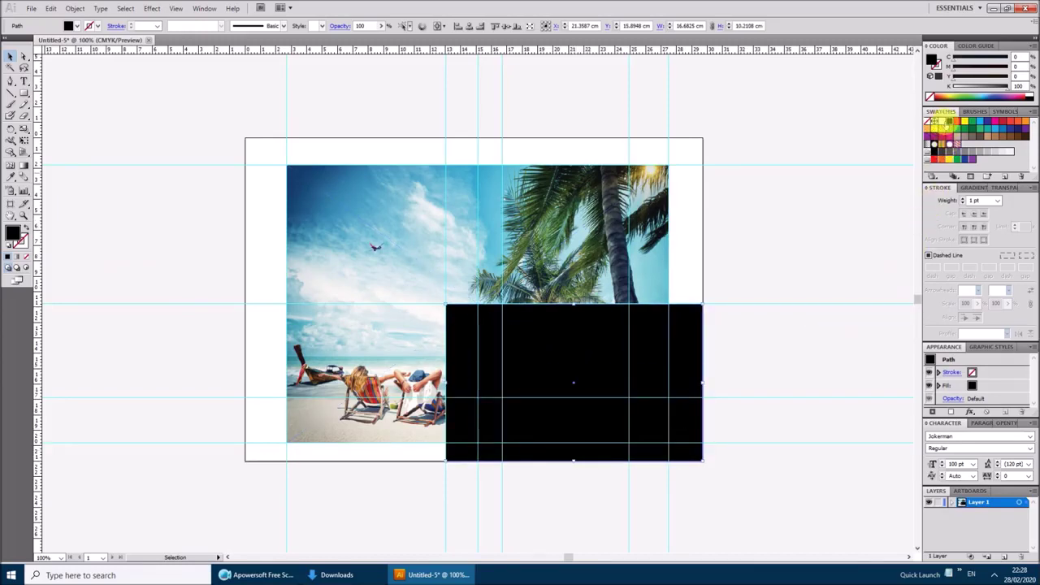
pyautogui.click(942, 121)
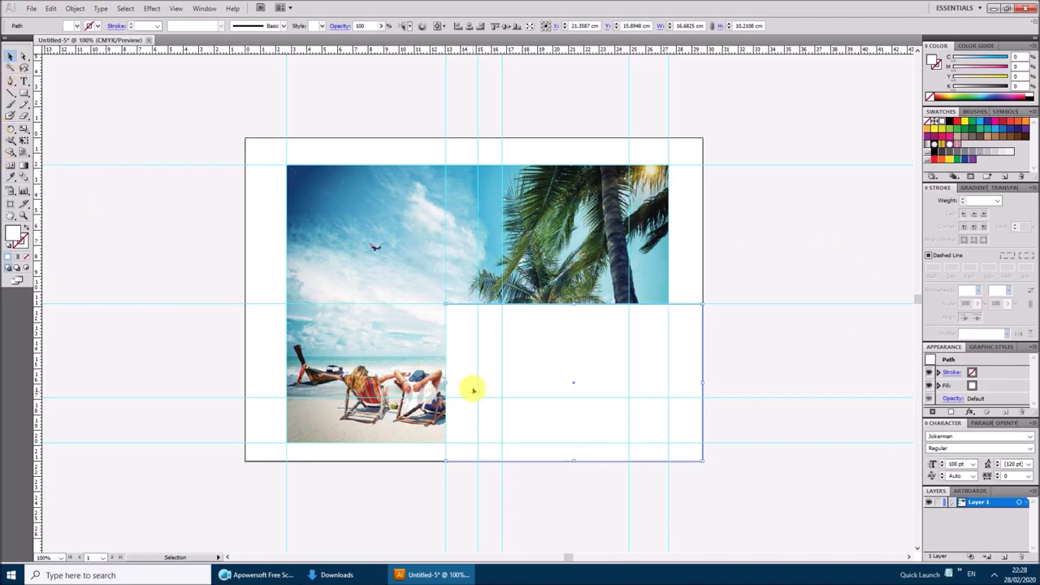
# Send the white panel and then the photo to the back so the GO PHUKET lettering shows on top
pyautogui.rightClick(486, 440)
pyautogui.moveTo(515, 417)
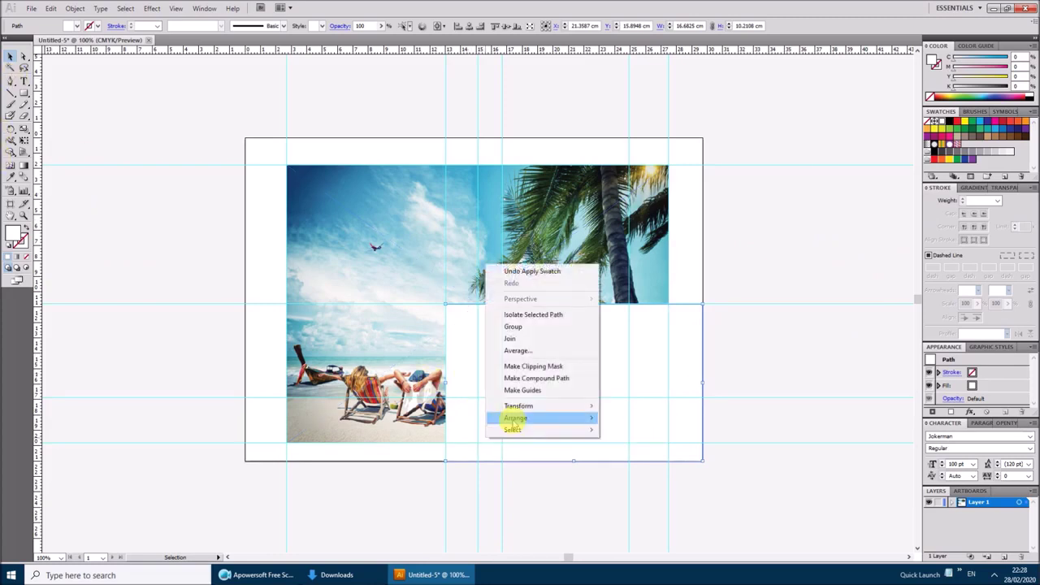
pyautogui.click(630, 453)
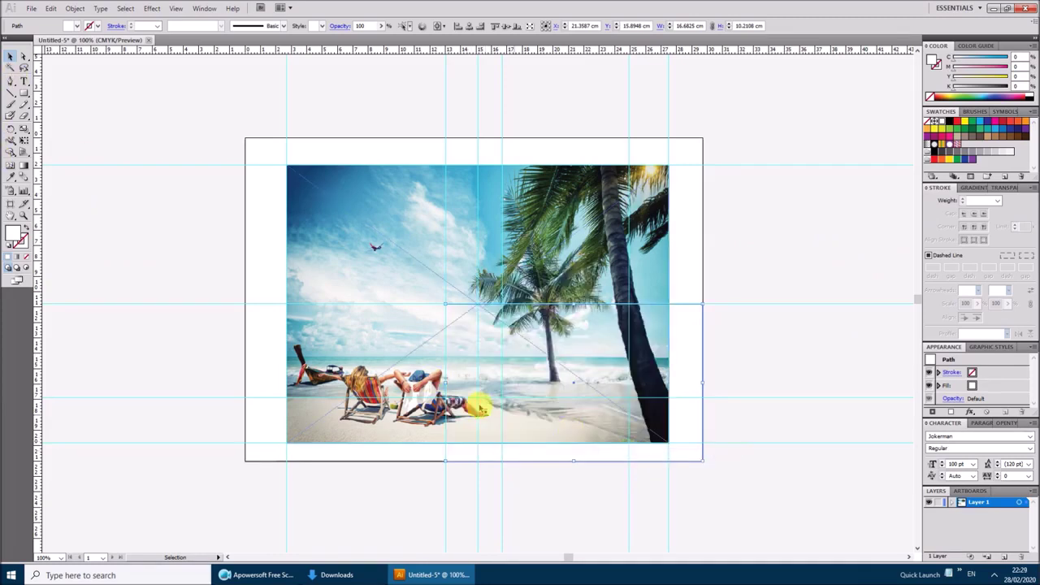
pyautogui.rightClick(329, 351)
pyautogui.moveTo(358, 410)
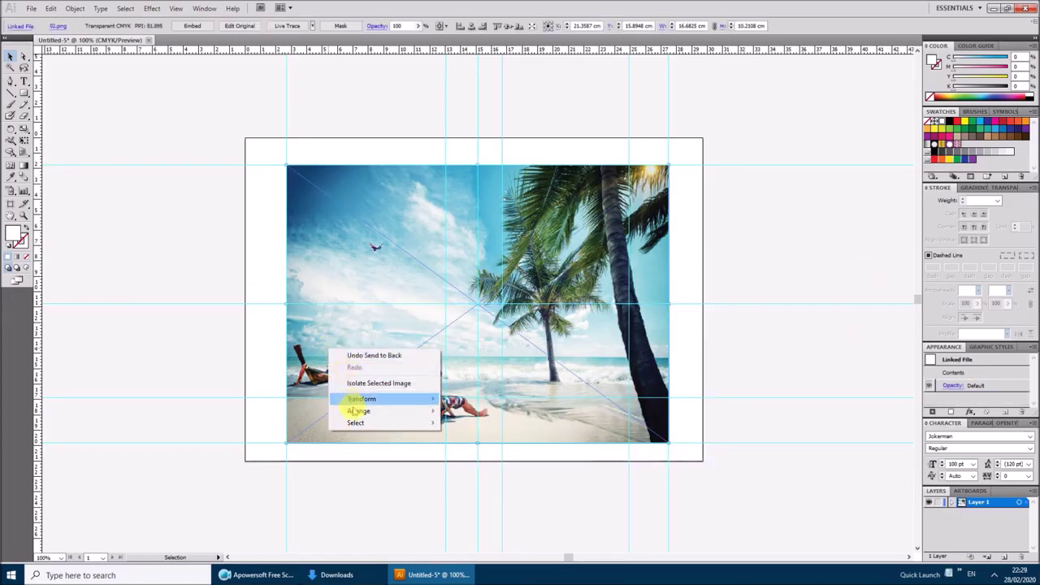
pyautogui.click(543, 446)
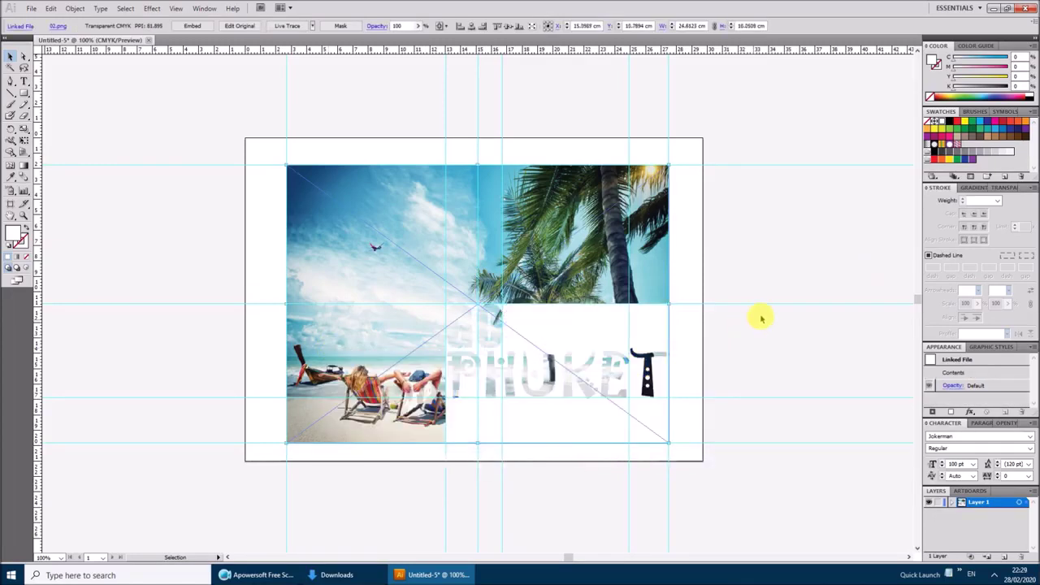
pyautogui.click(771, 315)
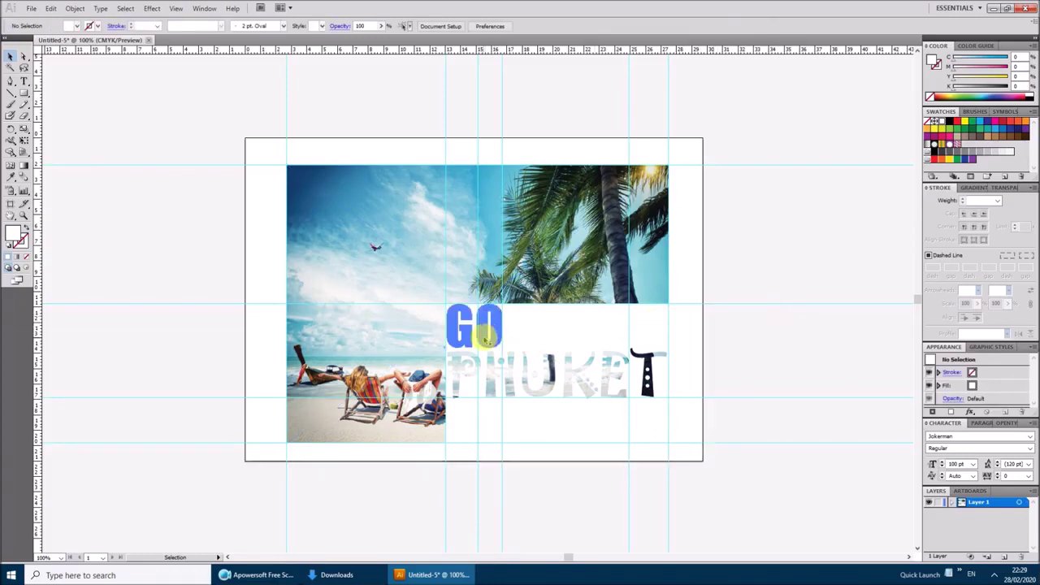
pyautogui.click(485, 339)
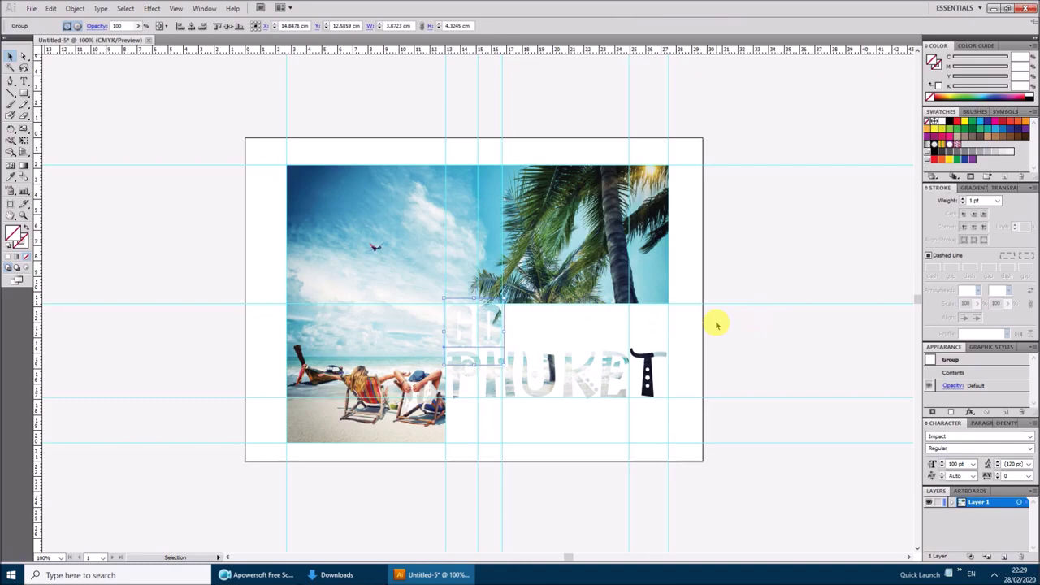
pyautogui.click(572, 389)
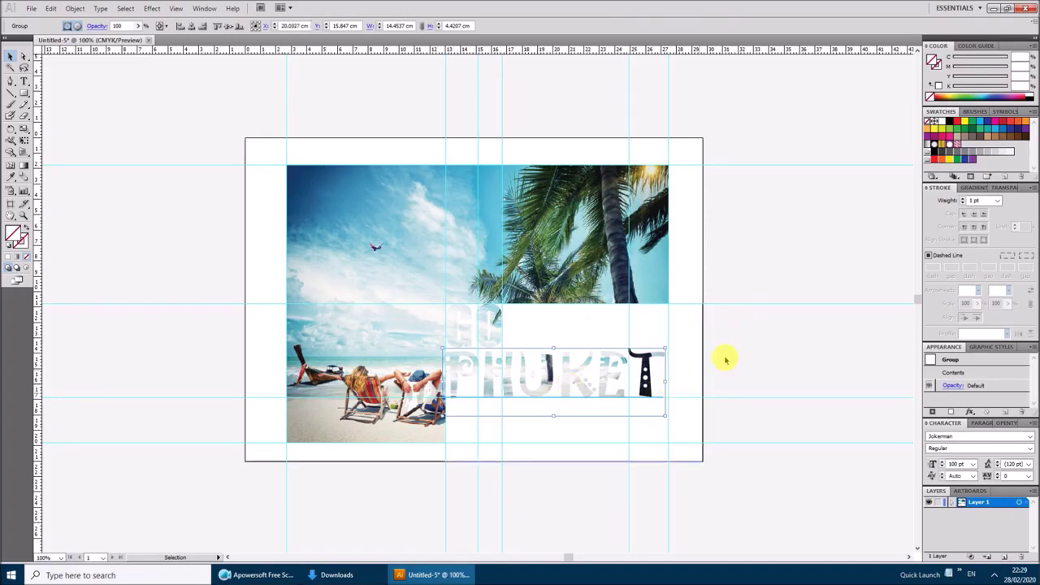
# Hide all guides, leaving a clean view of the GO PHUKET poster
pyautogui.click(767, 336)
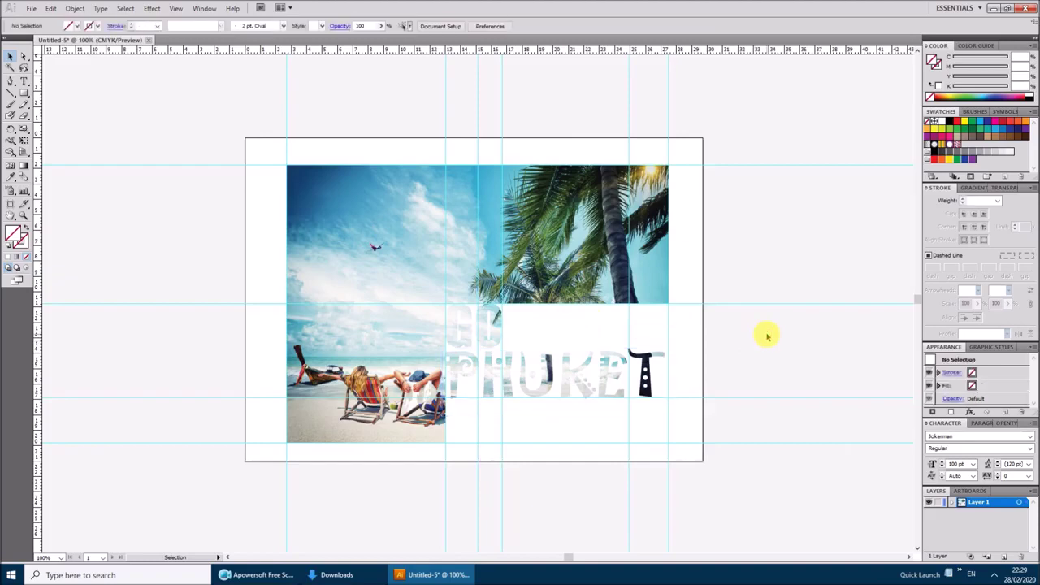
pyautogui.rightClick(768, 336)
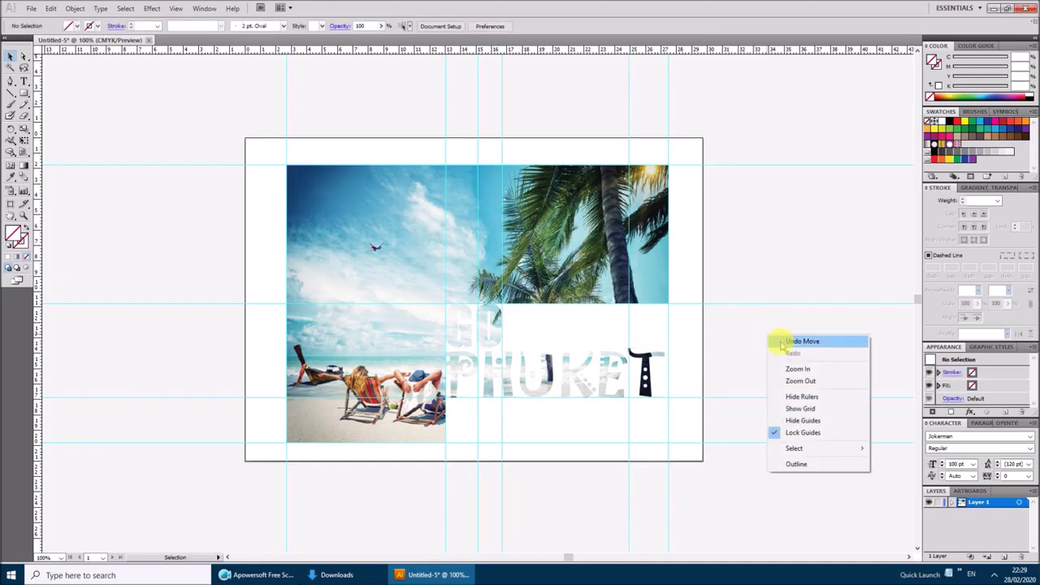
pyautogui.click(802, 420)
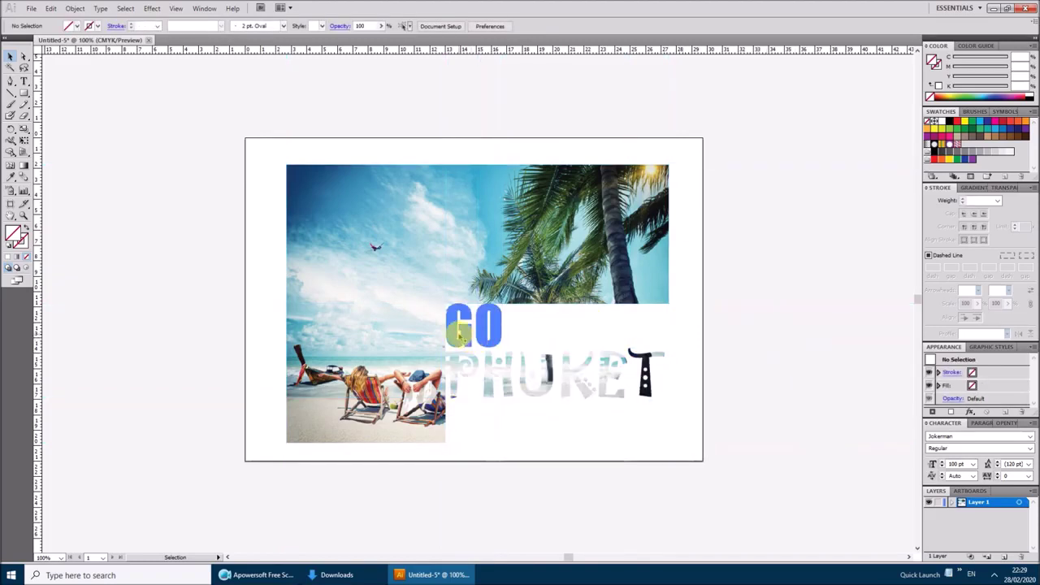
pyautogui.click(459, 335)
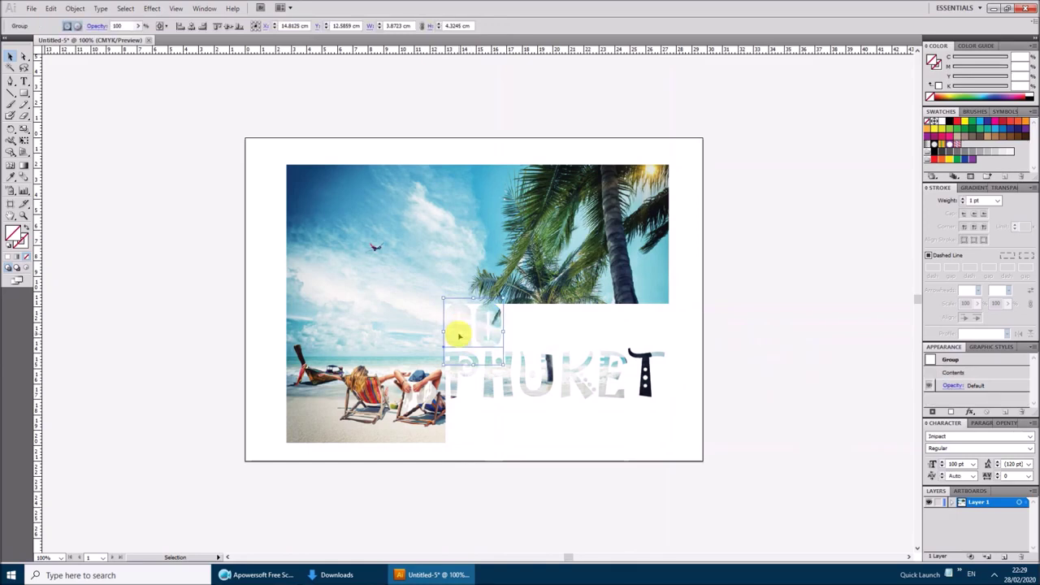
pyautogui.click(797, 325)
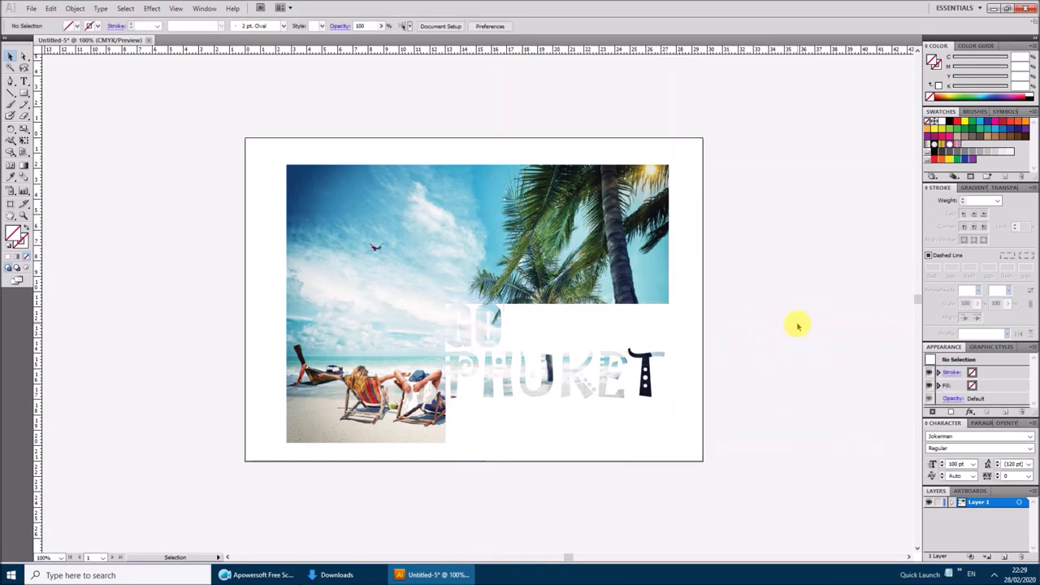
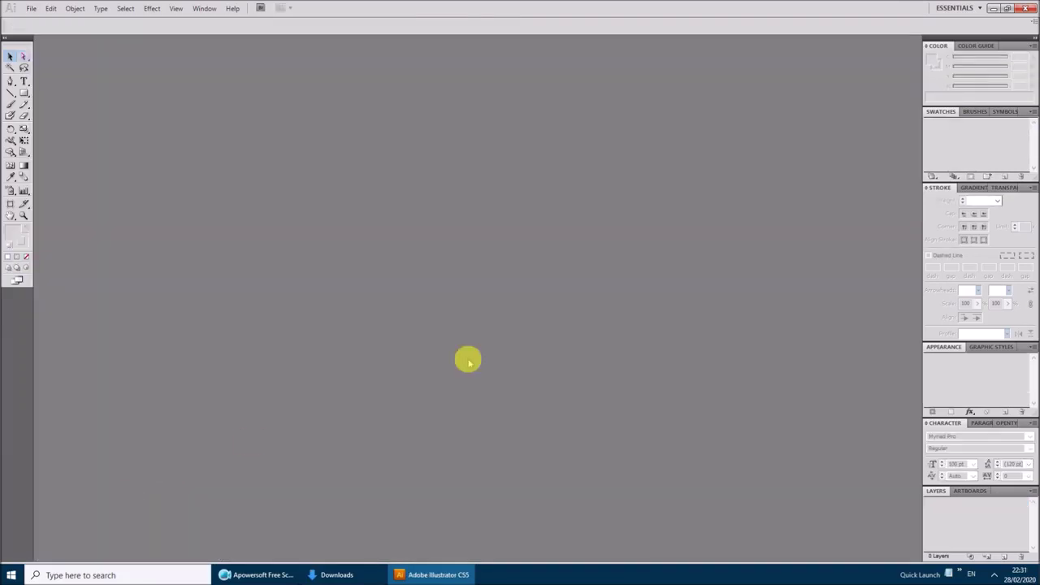
# Create a new A4 portrait document in centimetres, zoom out, and show the rulers
pyautogui.click(31, 8)
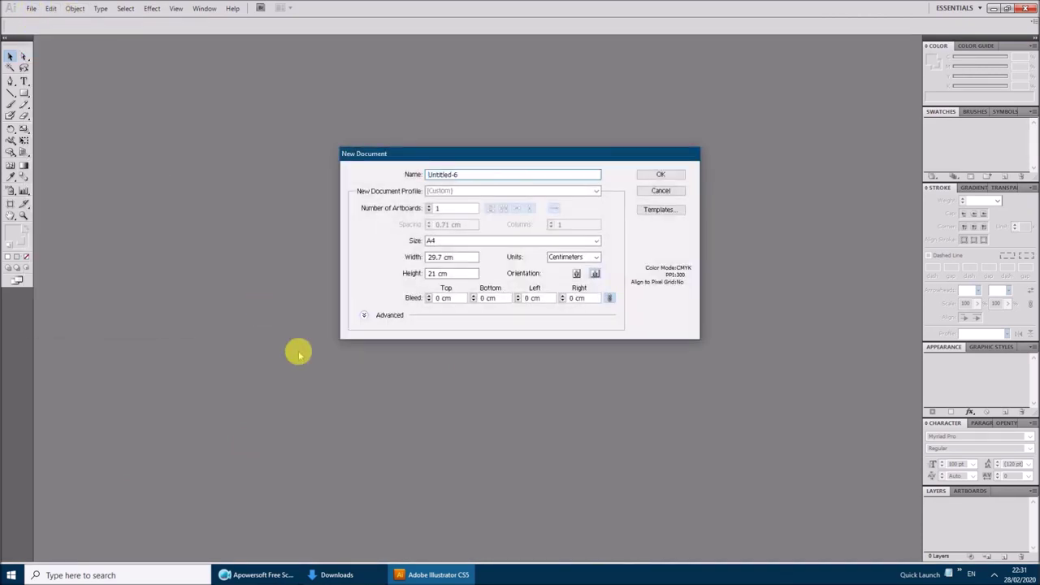
pyautogui.press('Tab')
pyautogui.press('Tab')
pyautogui.press('Tab')
pyautogui.press('Tab')
pyautogui.press('Tab')
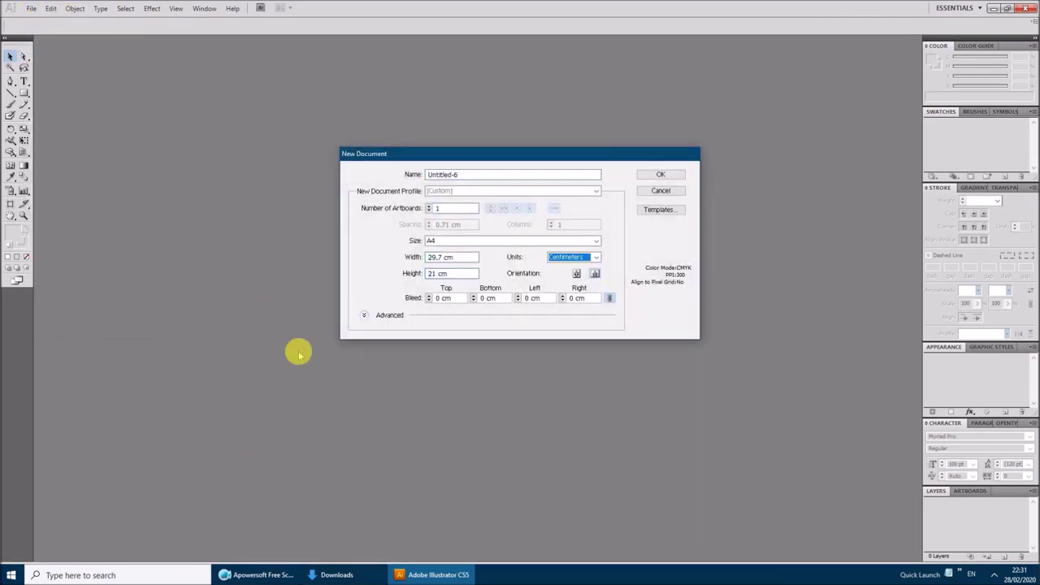
pyautogui.press('Tab')
pyautogui.press('Tab')
pyautogui.press('Tab')
pyautogui.press('Tab')
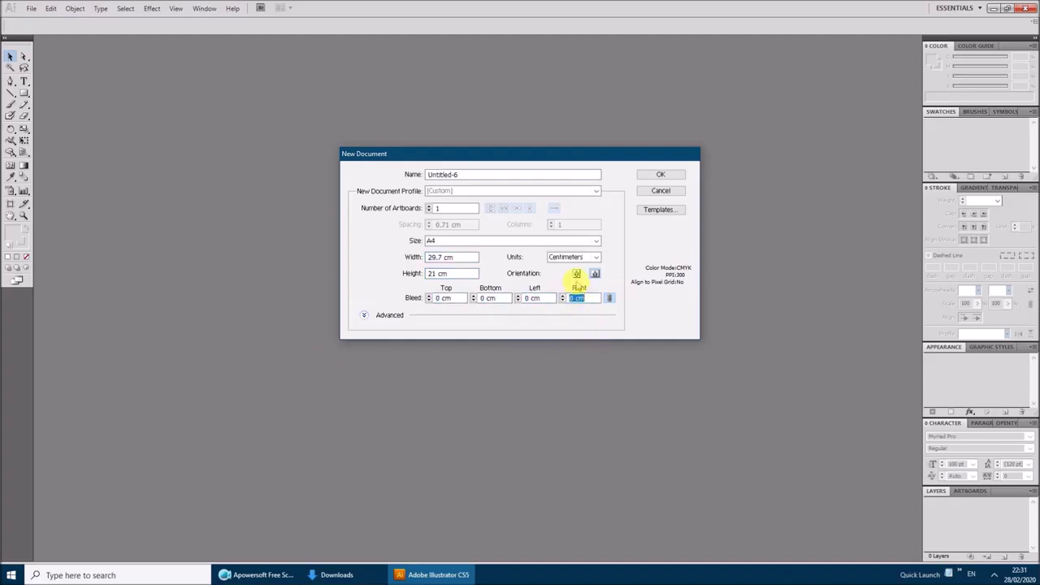
pyautogui.click(576, 274)
pyautogui.click(662, 174)
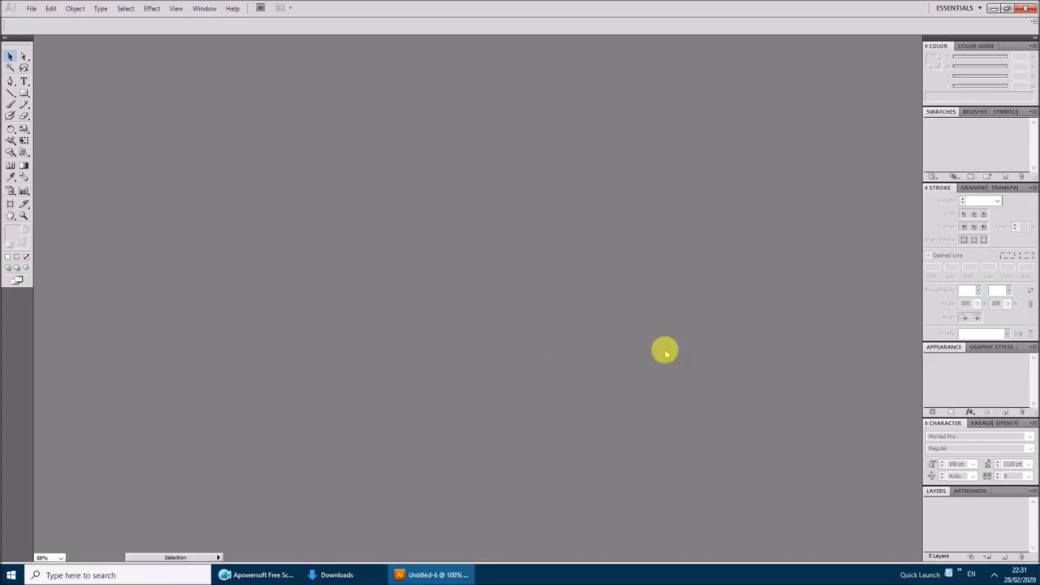
pyautogui.hotkey('ctrl', '-')
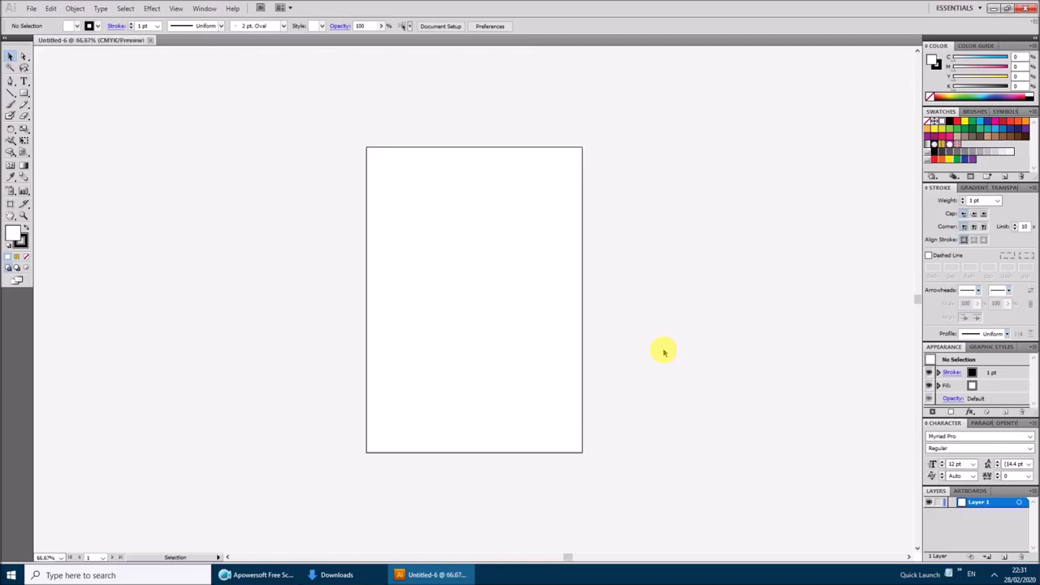
pyautogui.hotkey('ctrl', 'r')
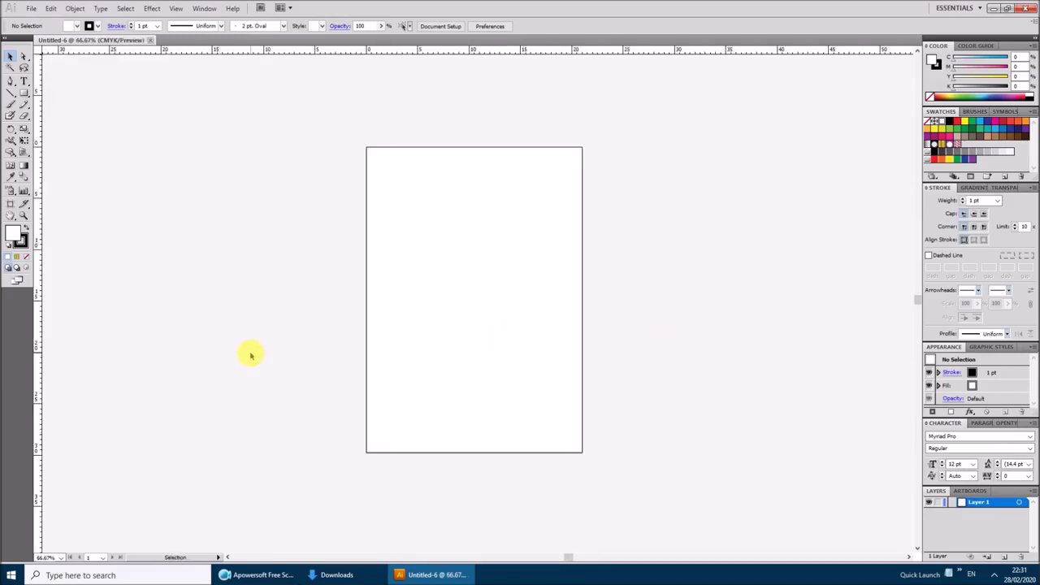
# Place the 03 beach photo, scale it down proportionally and move it onto the page
pyautogui.click(31, 8)
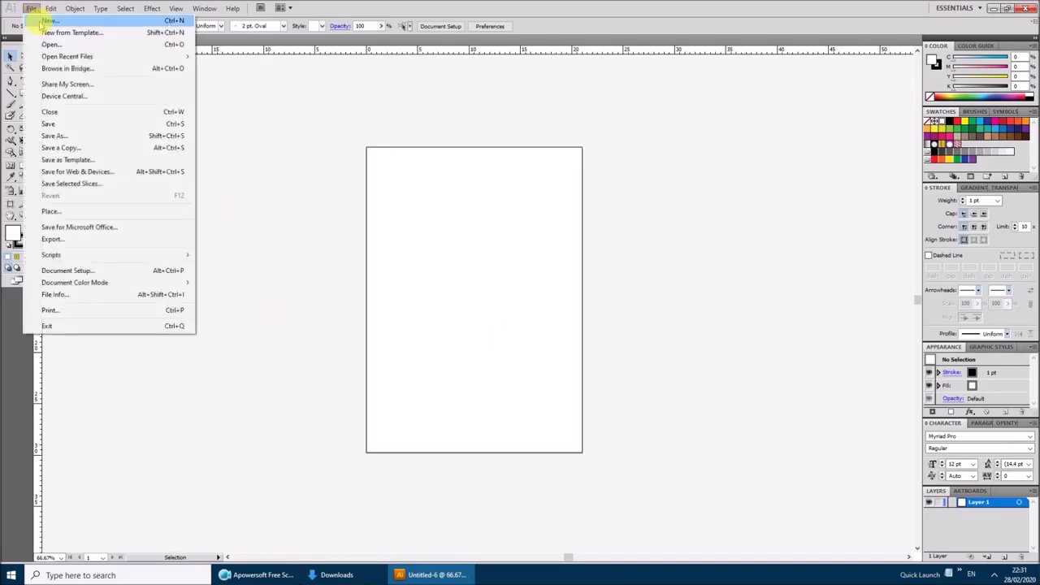
pyautogui.click(52, 211)
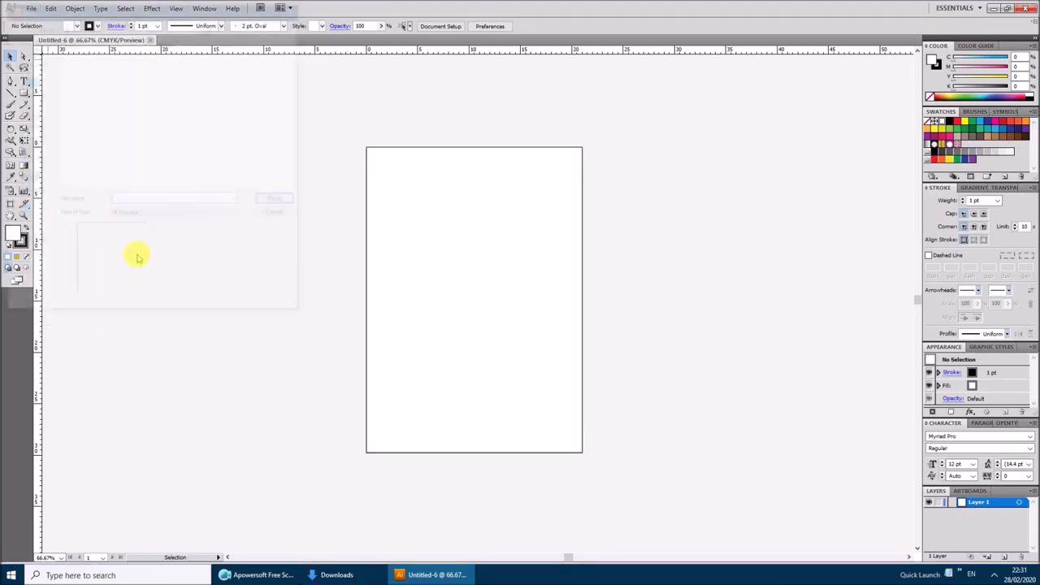
pyautogui.click(73, 169)
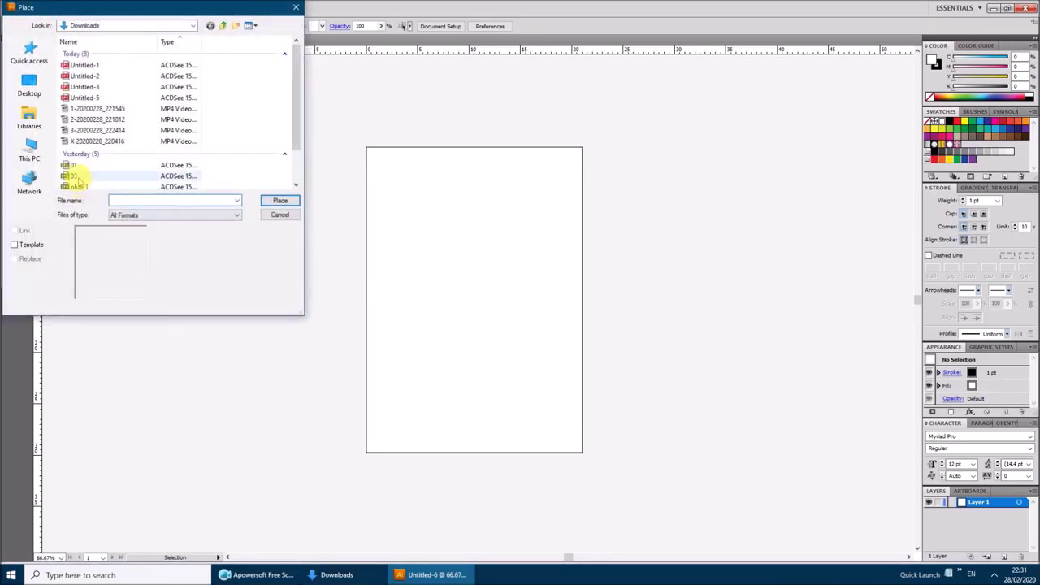
pyautogui.click(272, 201)
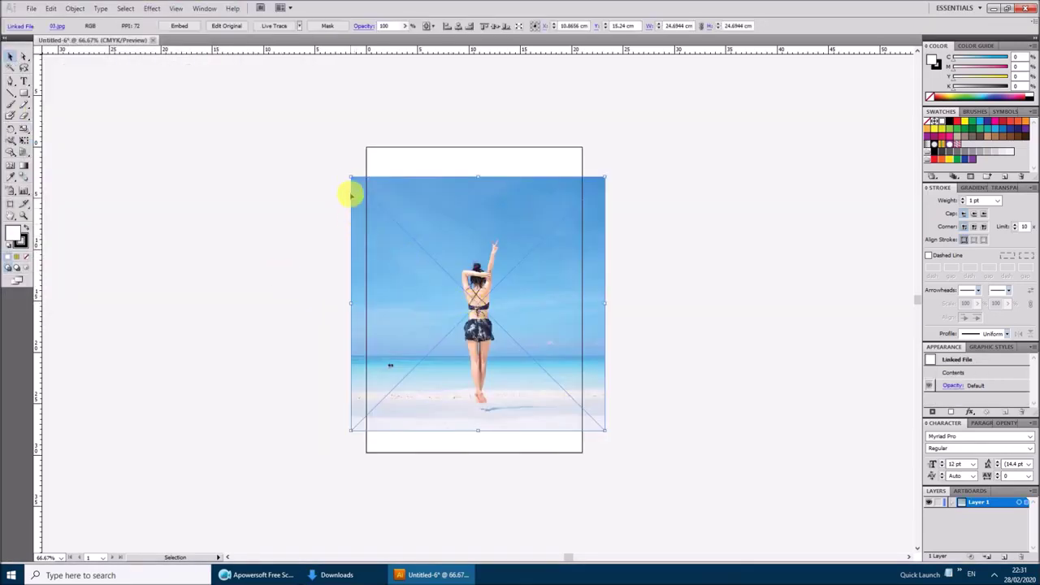
pyautogui.moveTo(350, 176); pyautogui.dragTo(397, 222)
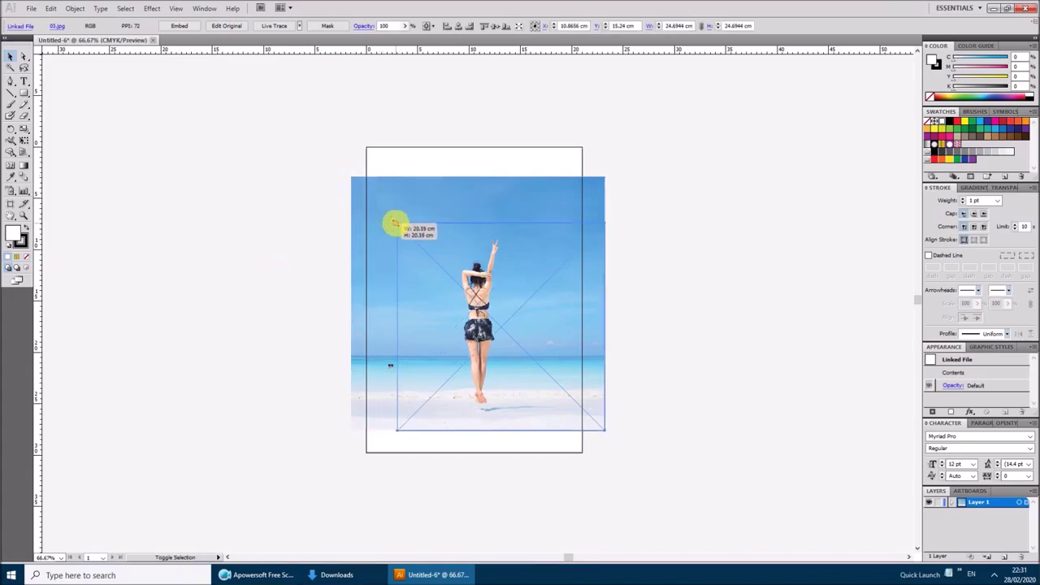
pyautogui.moveTo(509, 290)
pyautogui.mouseDown()
pyautogui.moveTo(498, 287)
pyautogui.moveTo(532, 301)
pyautogui.mouseUp()
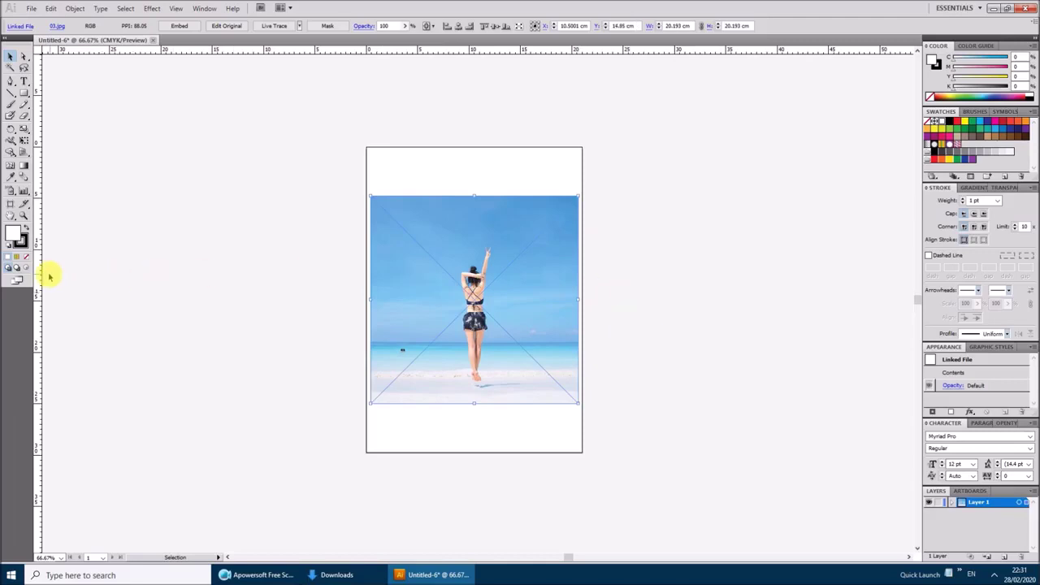
# Add vertical and horizontal guides through the page centre
pyautogui.moveTo(37, 274); pyautogui.dragTo(473, 292)
pyautogui.moveTo(550, 51); pyautogui.dragTo(545, 300)
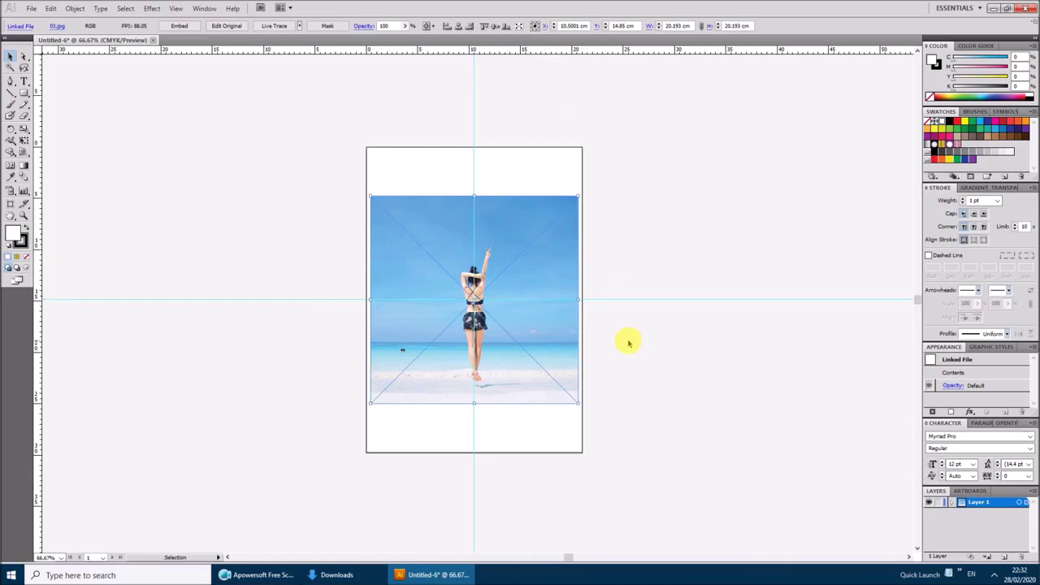
pyautogui.click(628, 343)
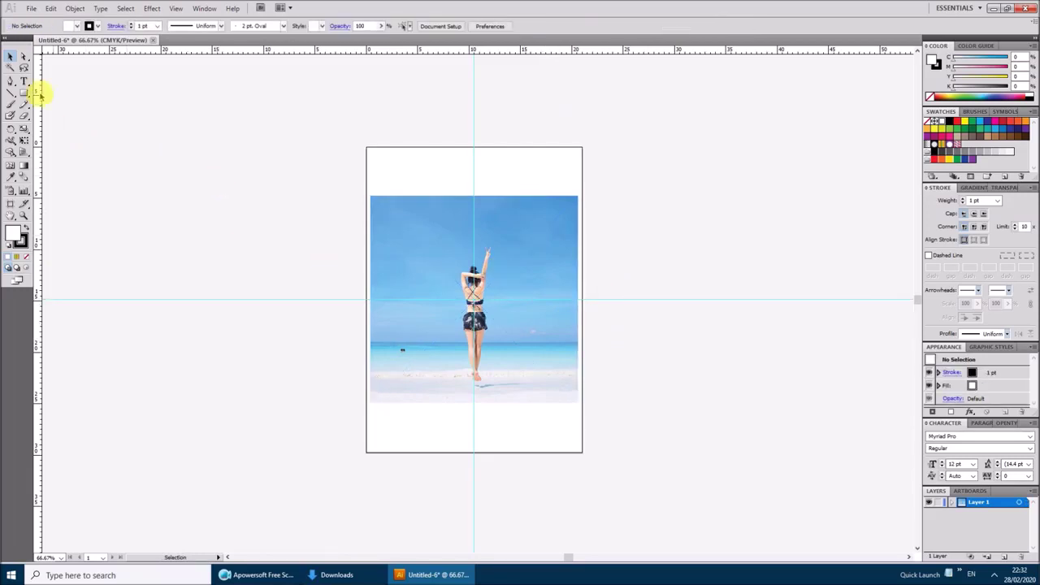
# Type GO PHU KET beside the page, set it in Impact 80 pt, and nudge it into place
pyautogui.moveTo(22, 81); pyautogui.dragTo(47, 81)
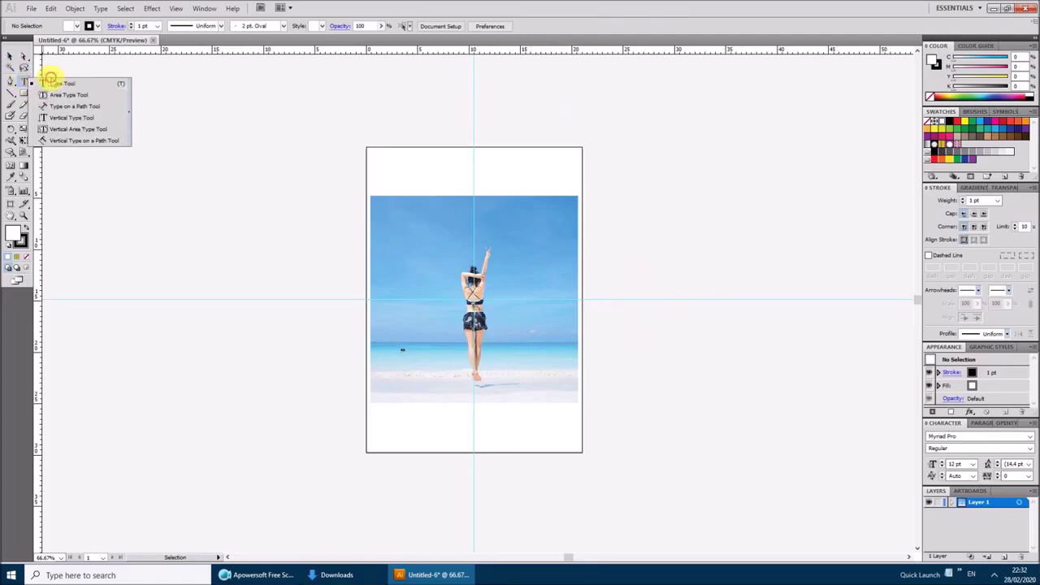
pyautogui.click(253, 251)
pyautogui.write('GO PHU KET')
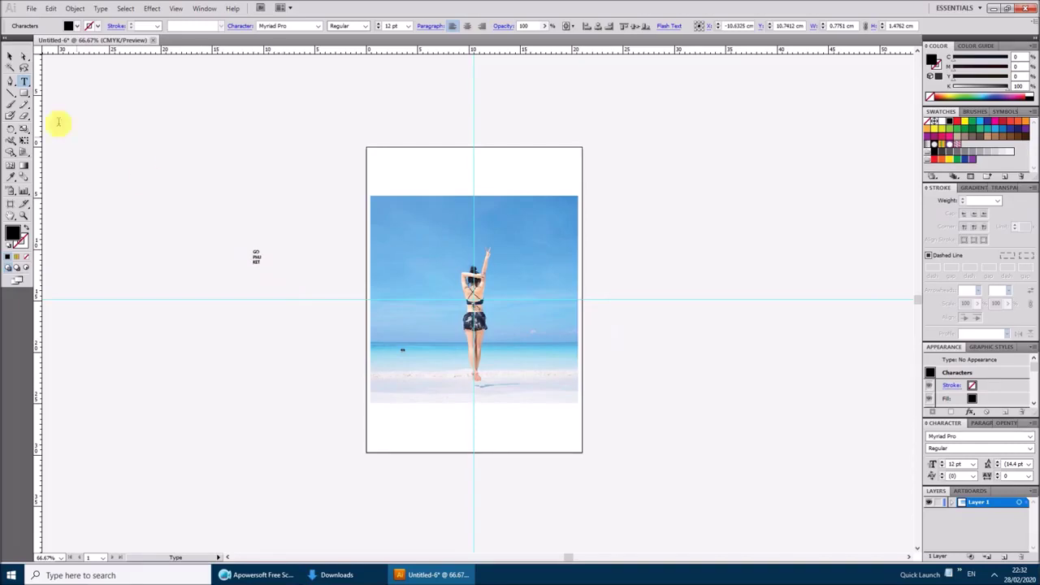
pyautogui.click(10, 56)
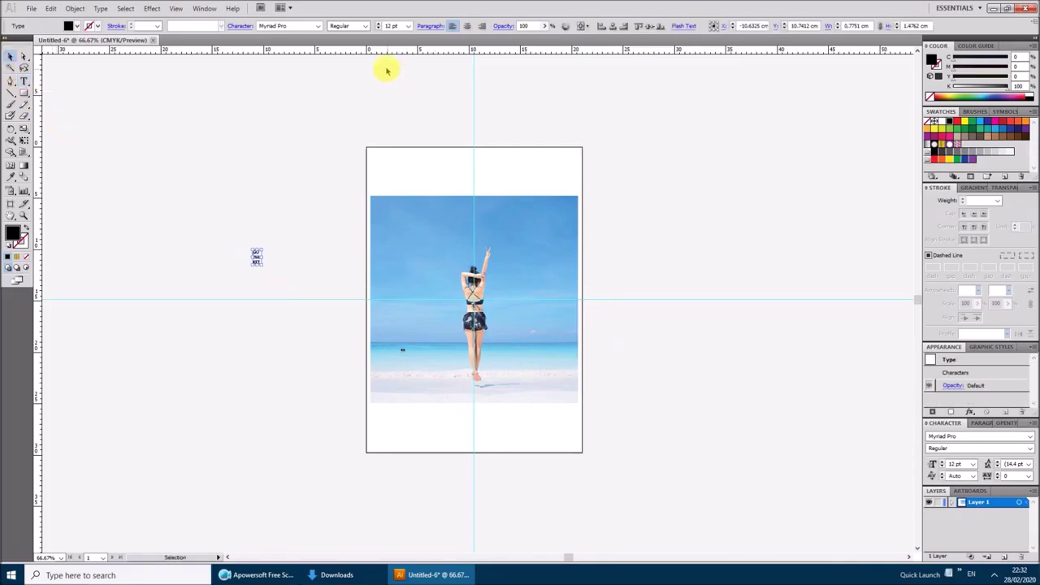
pyautogui.click(299, 26)
pyautogui.write('Impact')
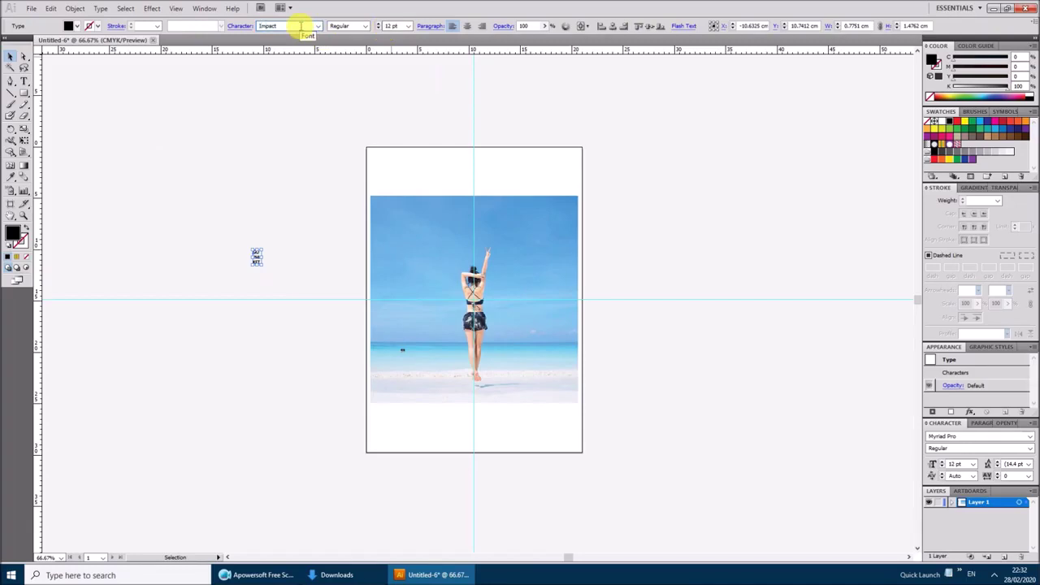
pyautogui.press('Tab')
pyautogui.write('8')
pyautogui.press('Tab')
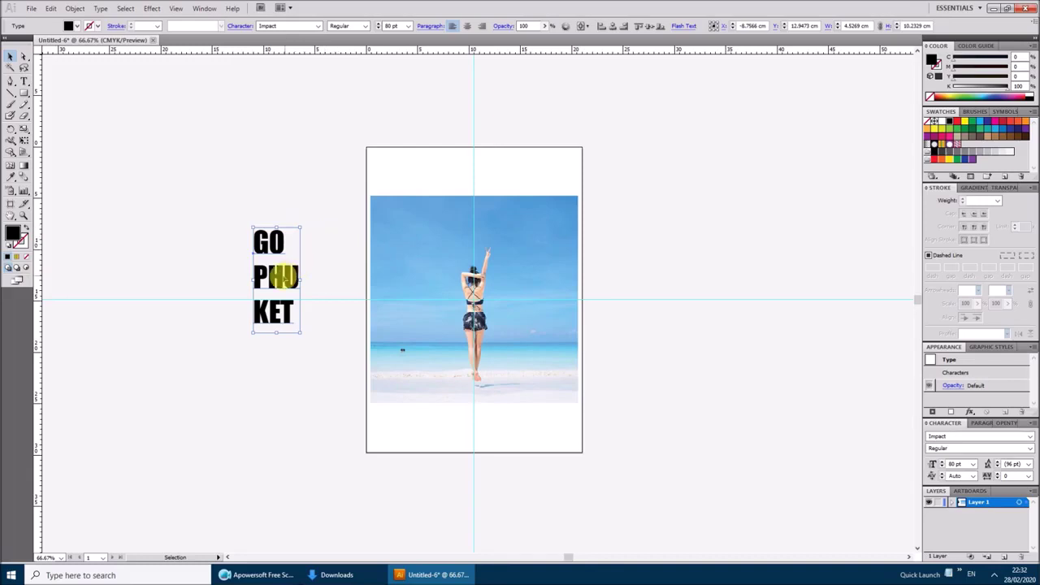
pyautogui.moveTo(288, 278)
pyautogui.mouseDown()
pyautogui.moveTo(497, 326)
pyautogui.moveTo(276, 283)
pyautogui.mouseUp()
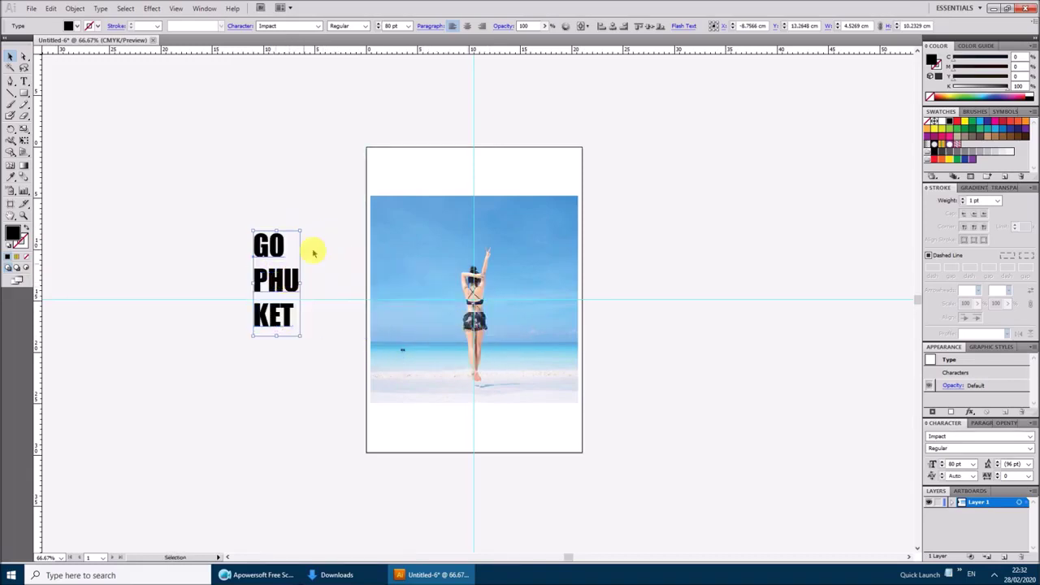
# Tighten the line spacing of the GO PHU KET text in the Character panel
pyautogui.click(241, 25)
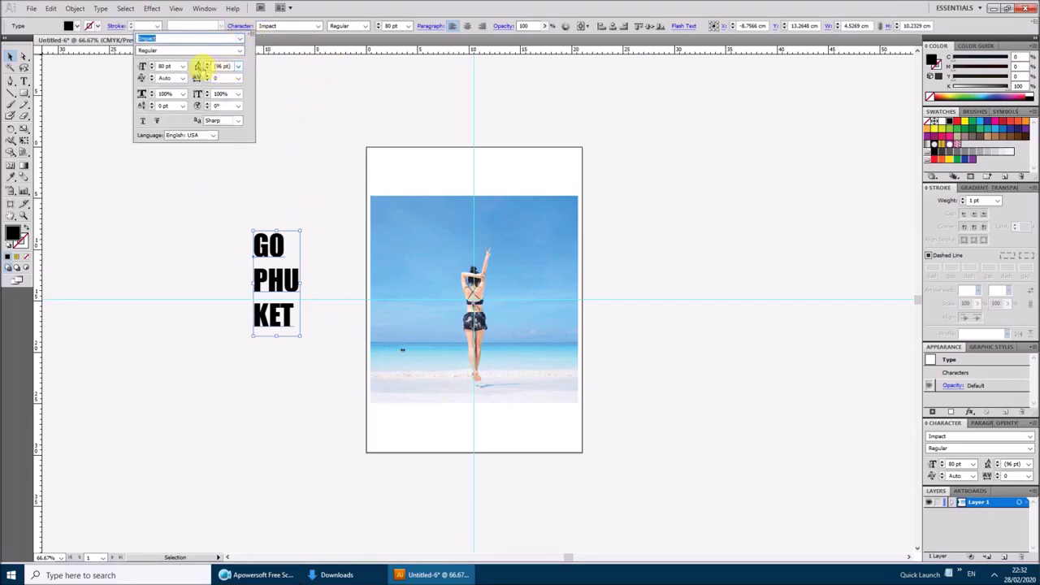
pyautogui.click(207, 69)
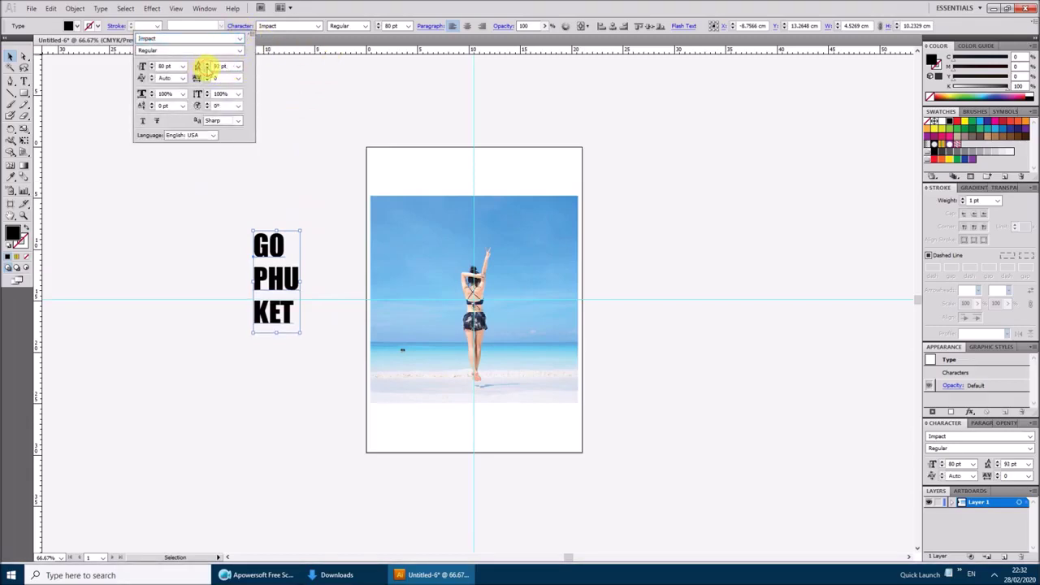
pyautogui.click(207, 69)
pyautogui.click(207, 69)
pyautogui.click(207, 70)
pyautogui.click(207, 70)
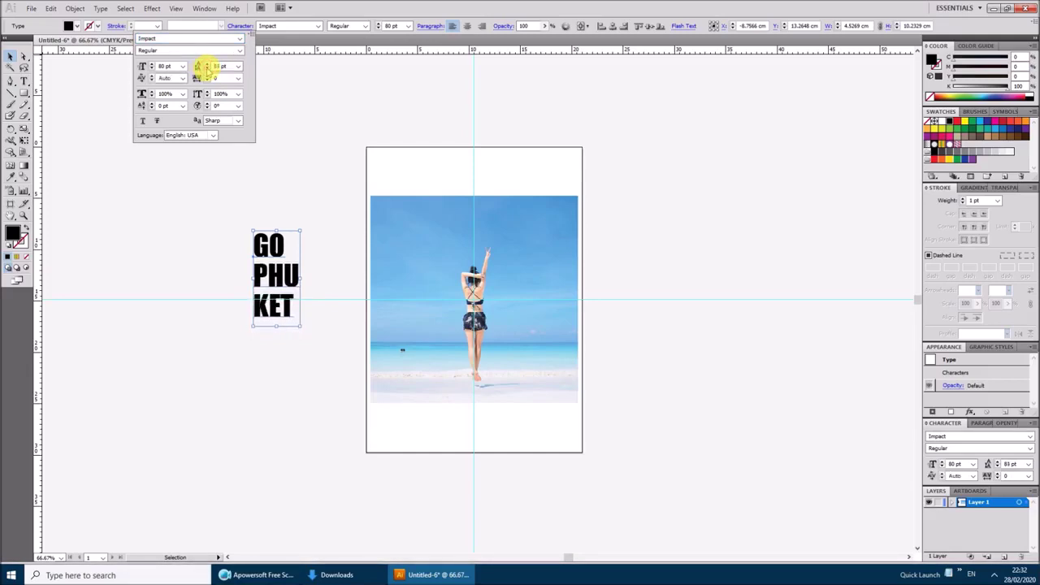
pyautogui.click(207, 70)
pyautogui.click(207, 70)
pyautogui.click(208, 70)
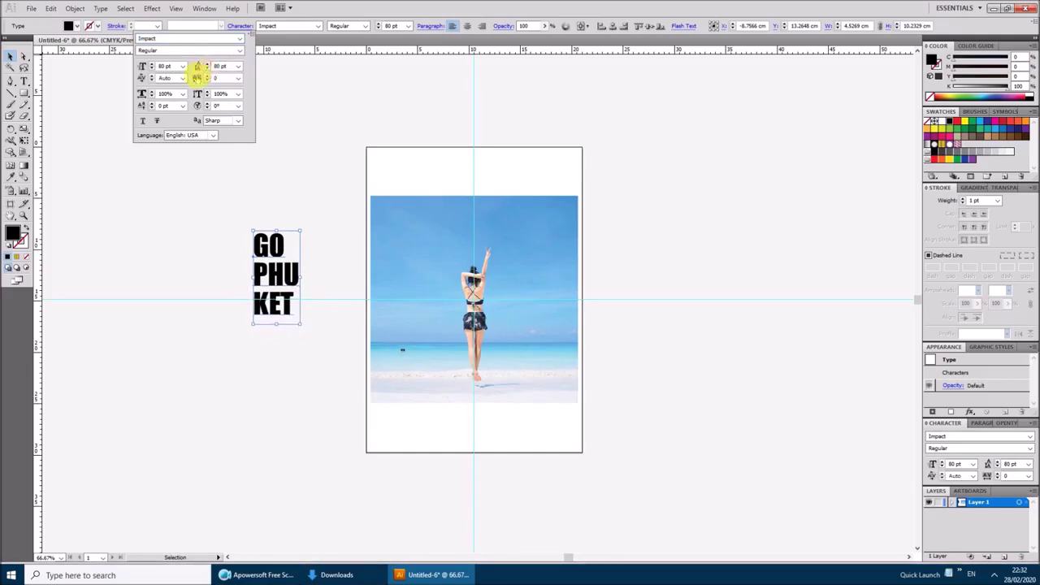
# Enlarge the word GO to 111 pt
pyautogui.click(273, 244)
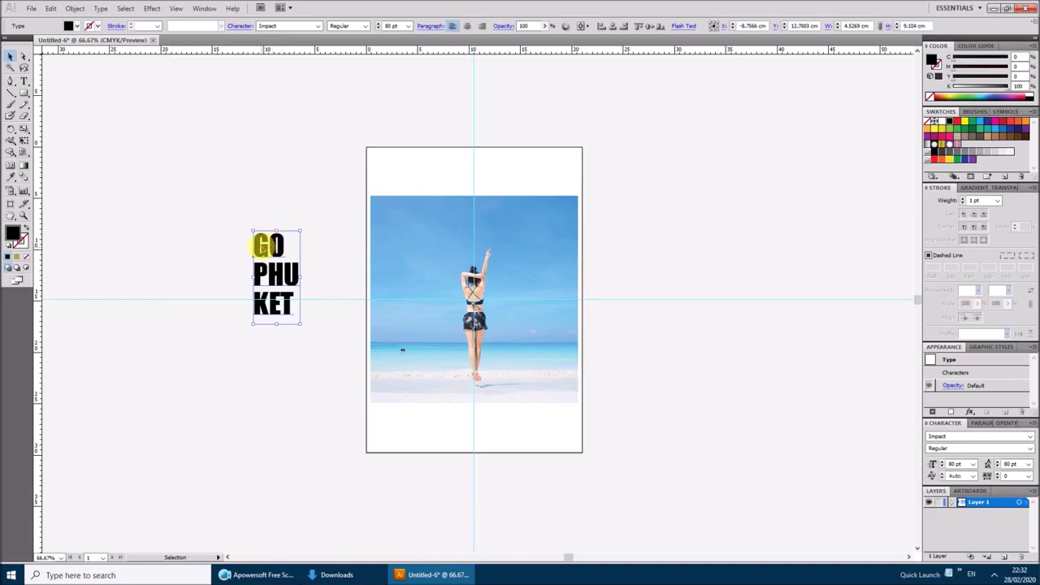
pyautogui.doubleClick(264, 245)
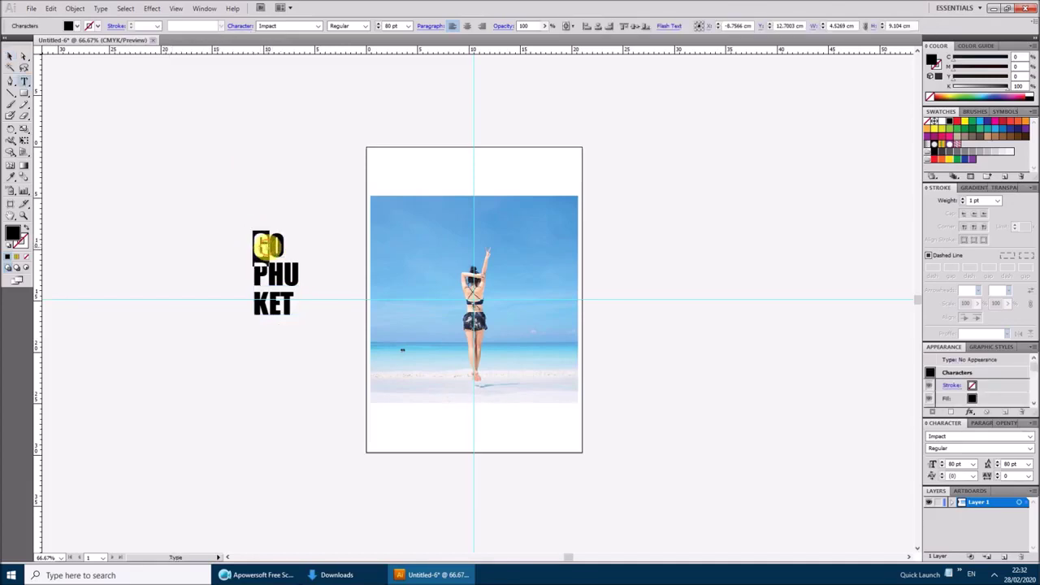
pyautogui.moveTo(255, 246); pyautogui.dragTo(286, 245)
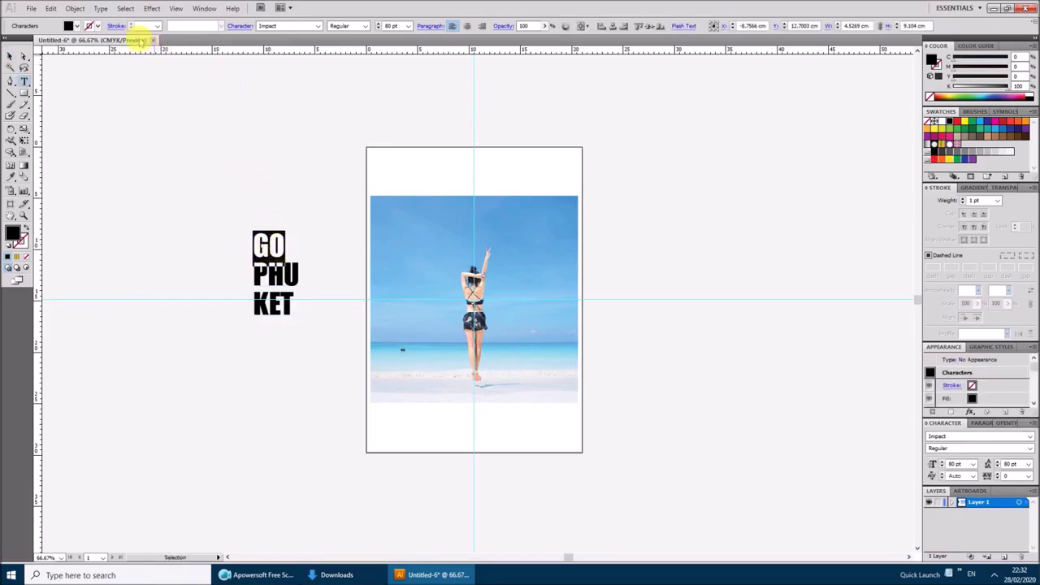
pyautogui.click(235, 25)
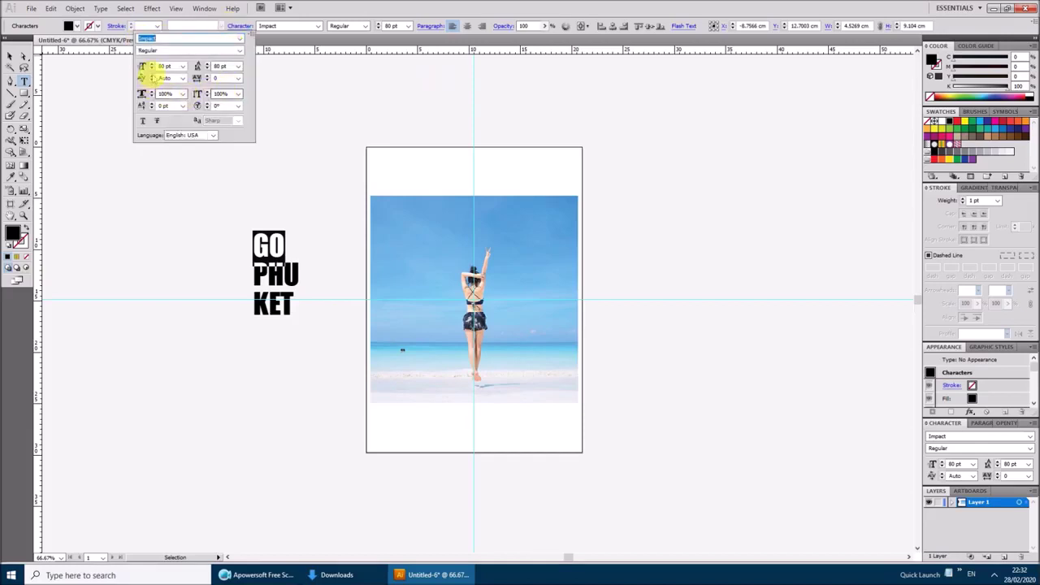
pyautogui.click(151, 64)
pyautogui.click(151, 64)
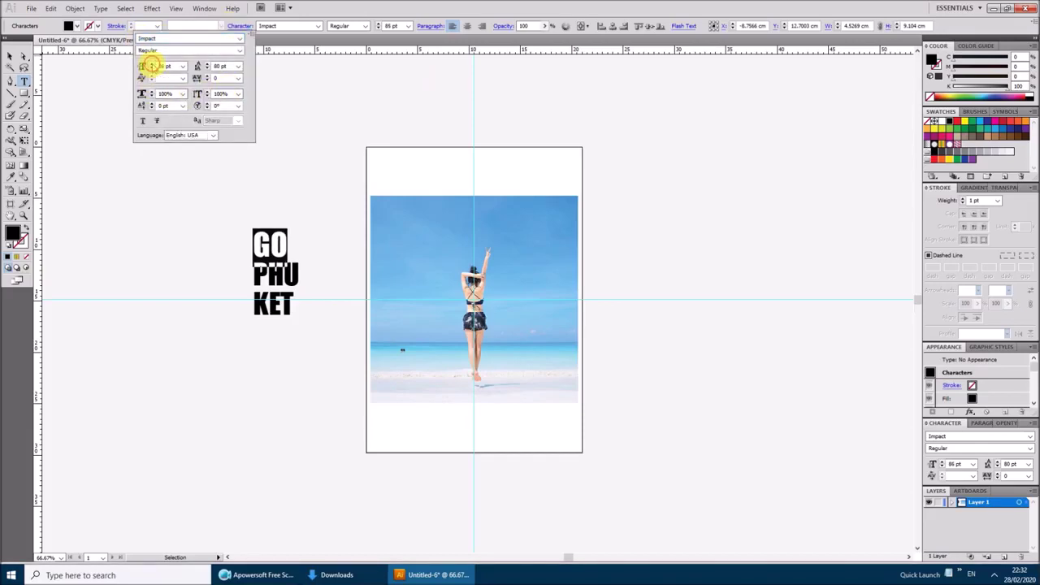
pyautogui.click(152, 64)
pyautogui.click(152, 65)
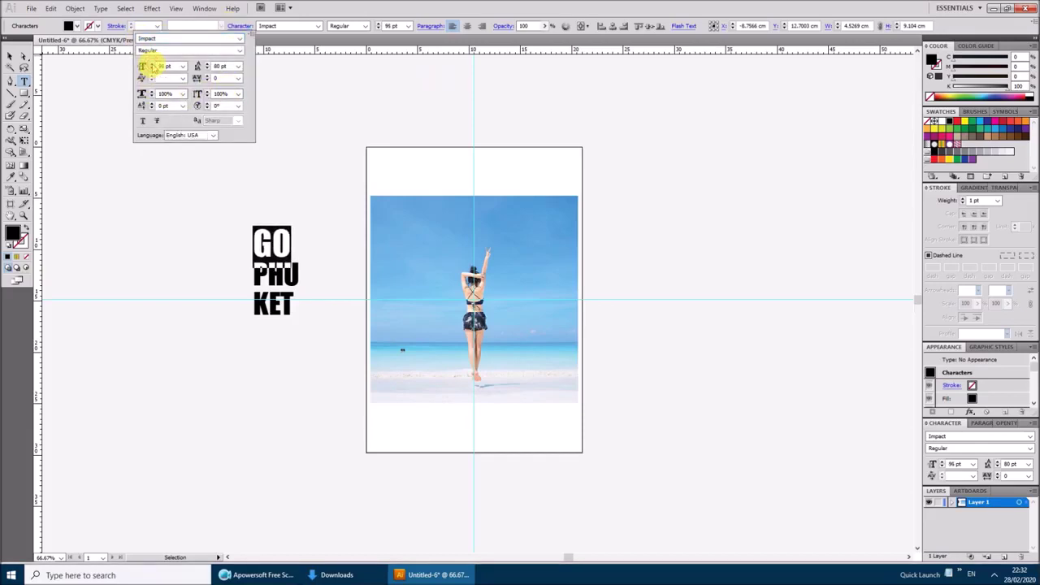
pyautogui.click(151, 64)
pyautogui.click(151, 64)
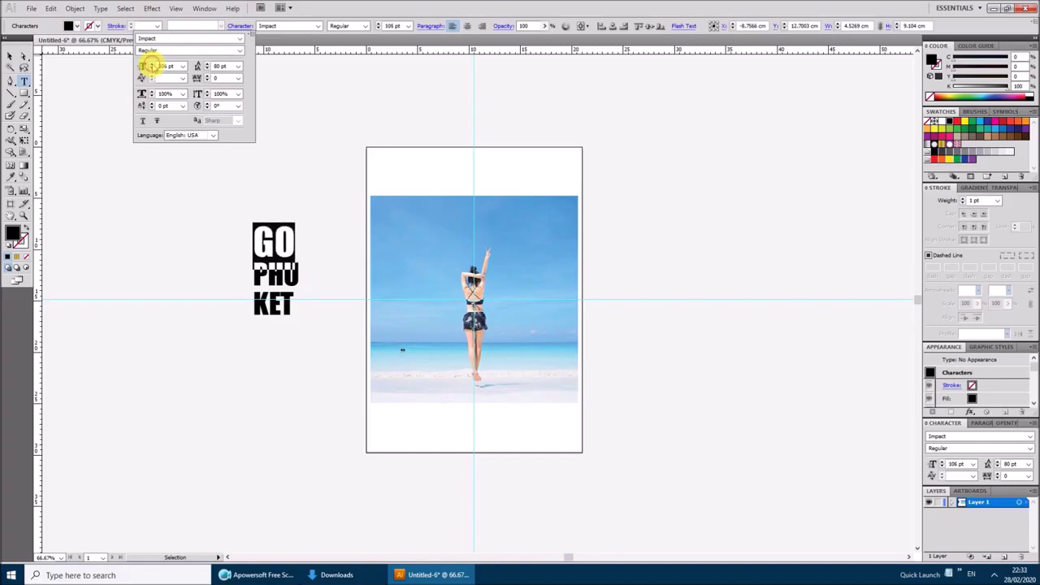
pyautogui.click(151, 64)
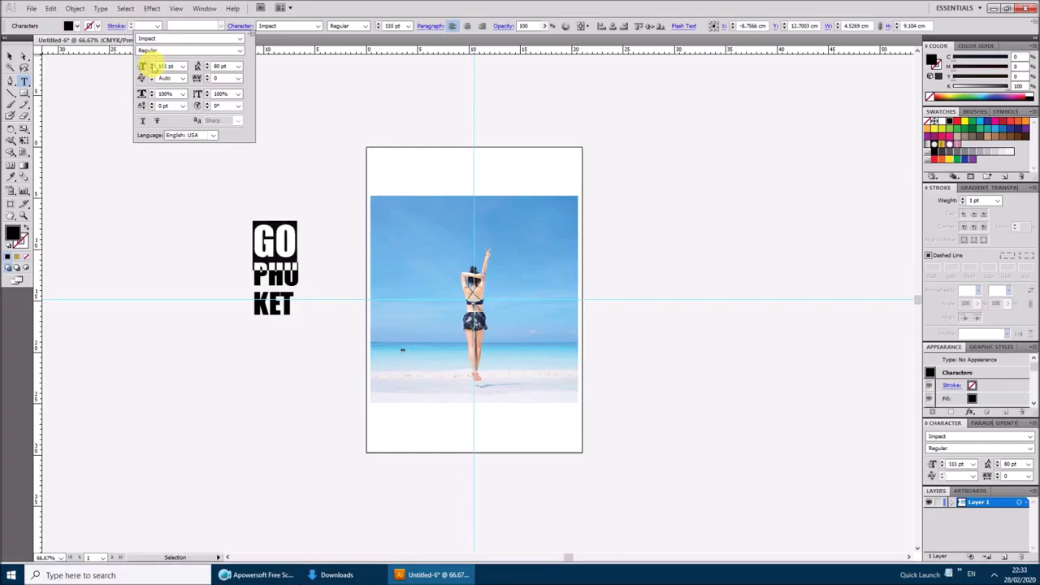
# Raise the word KET to 88 pt and reselect the whole text block
pyautogui.click(260, 309)
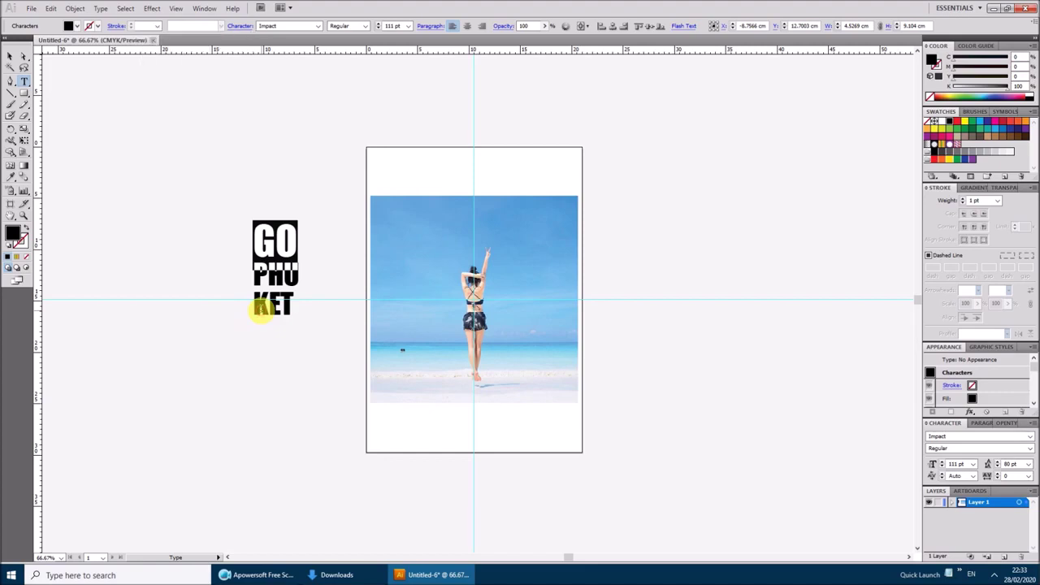
pyautogui.doubleClick(256, 310)
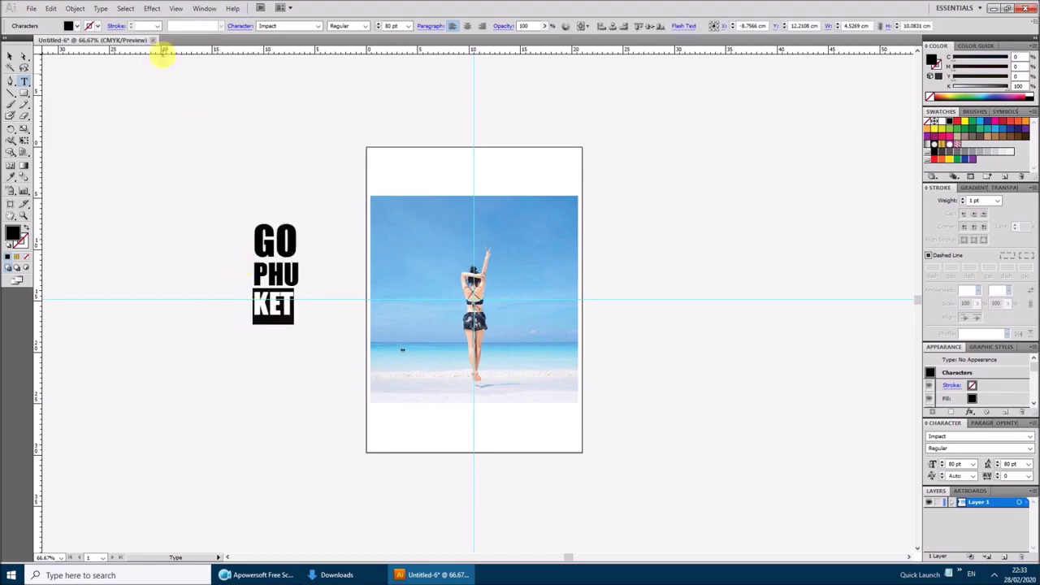
pyautogui.click(240, 25)
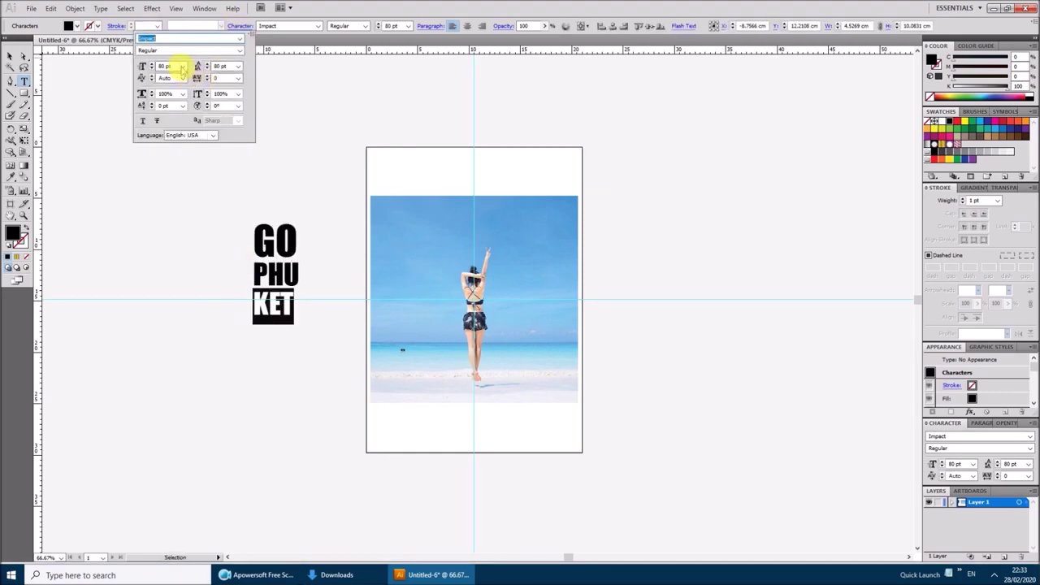
pyautogui.click(151, 63)
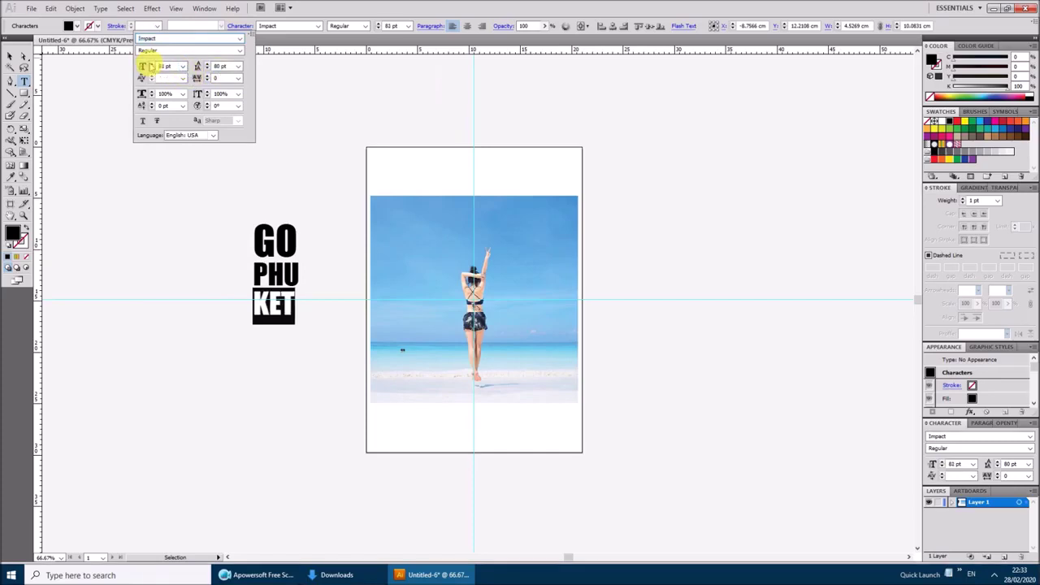
pyautogui.click(151, 63)
pyautogui.click(151, 64)
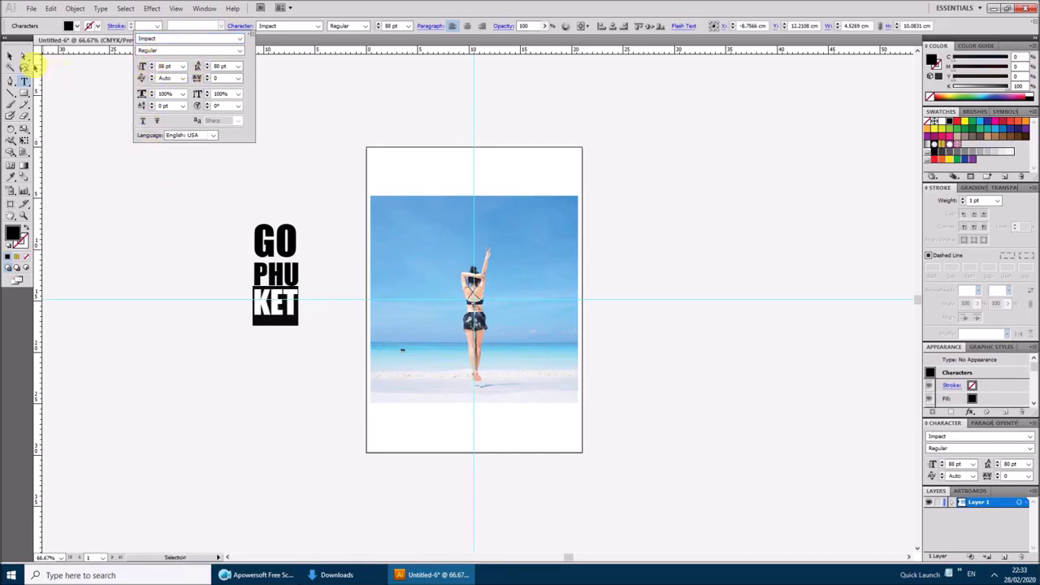
pyautogui.click(9, 55)
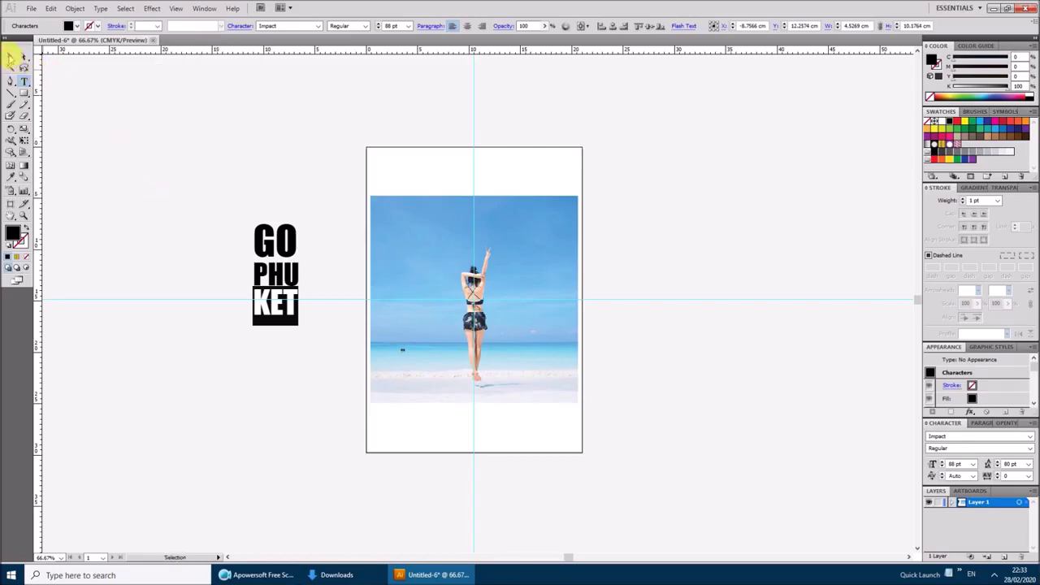
pyautogui.click(10, 55)
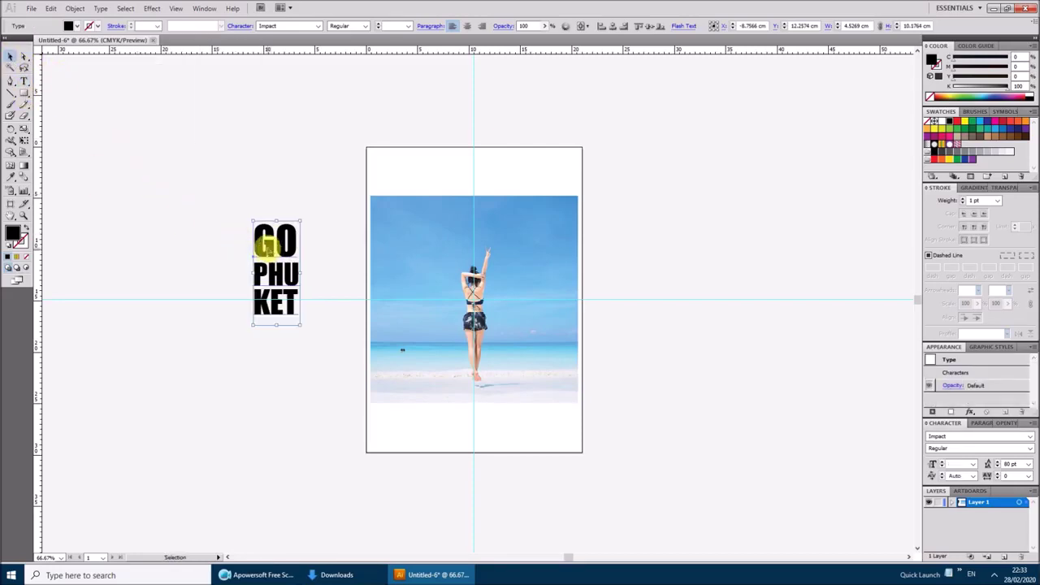
# Centre the GO PHU KET text over the beach photo on the vertical guide, viewed at 100%
pyautogui.moveTo(267, 247); pyautogui.dragTo(467, 300)
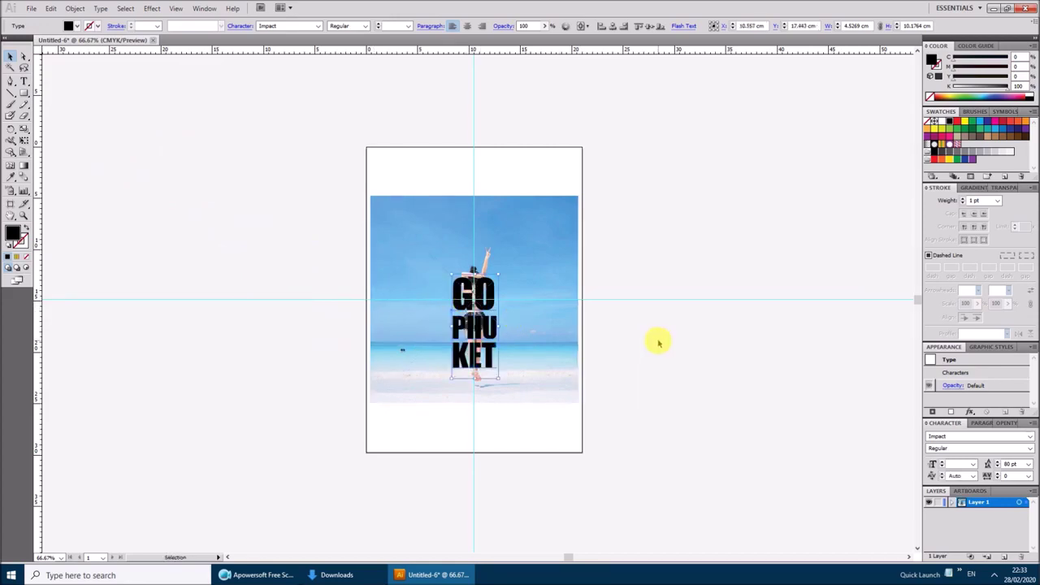
pyautogui.press('Left')
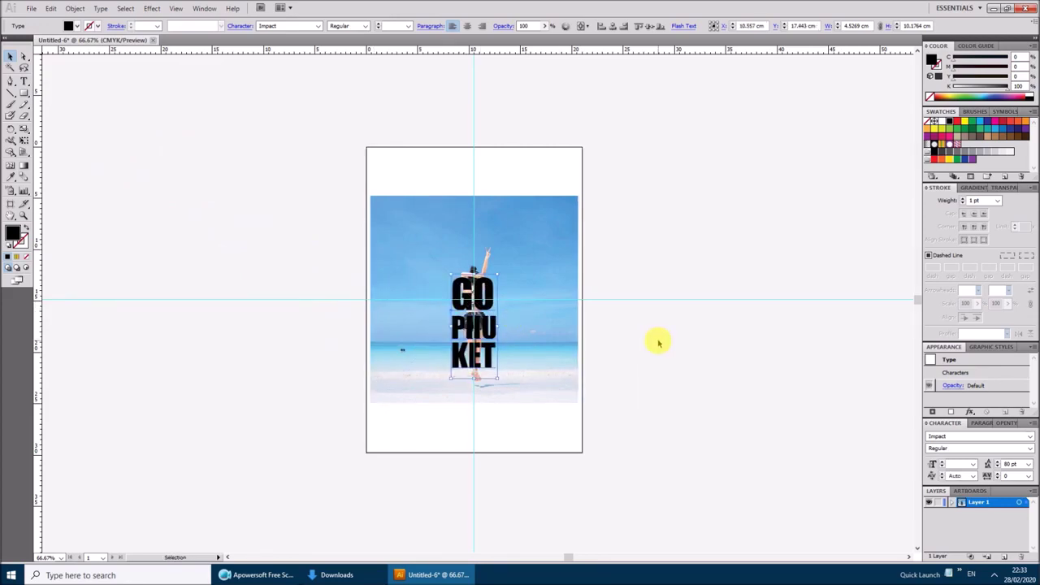
pyautogui.hotkey('ctrl', '1')
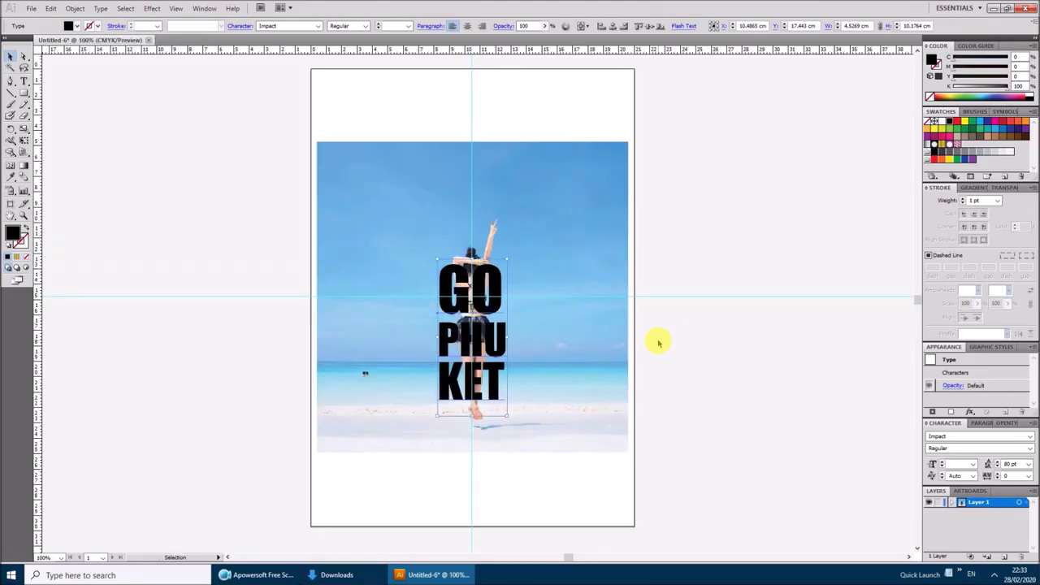
pyautogui.click(658, 343)
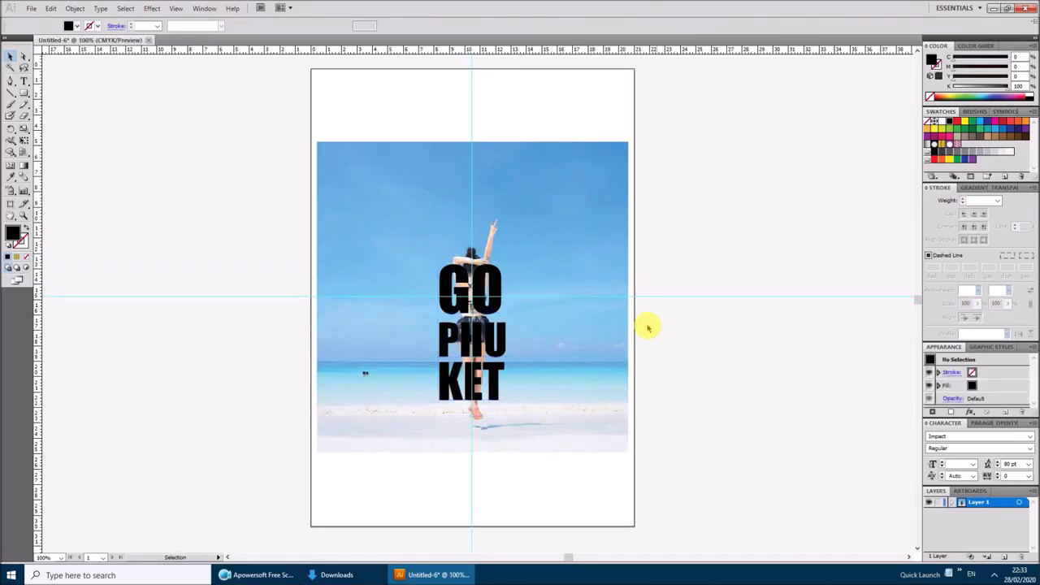
pyautogui.click(583, 237)
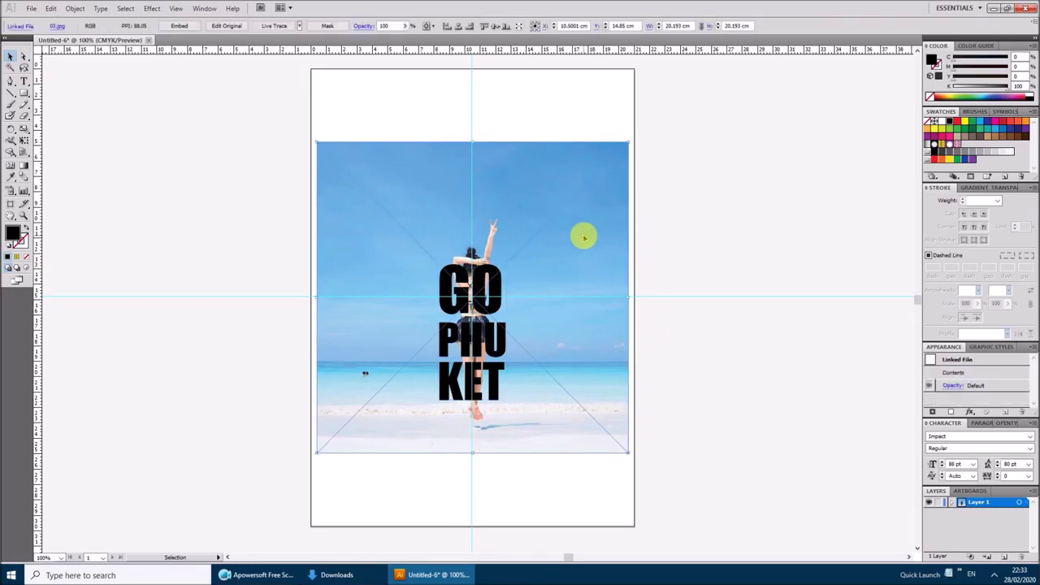
pyautogui.click(730, 235)
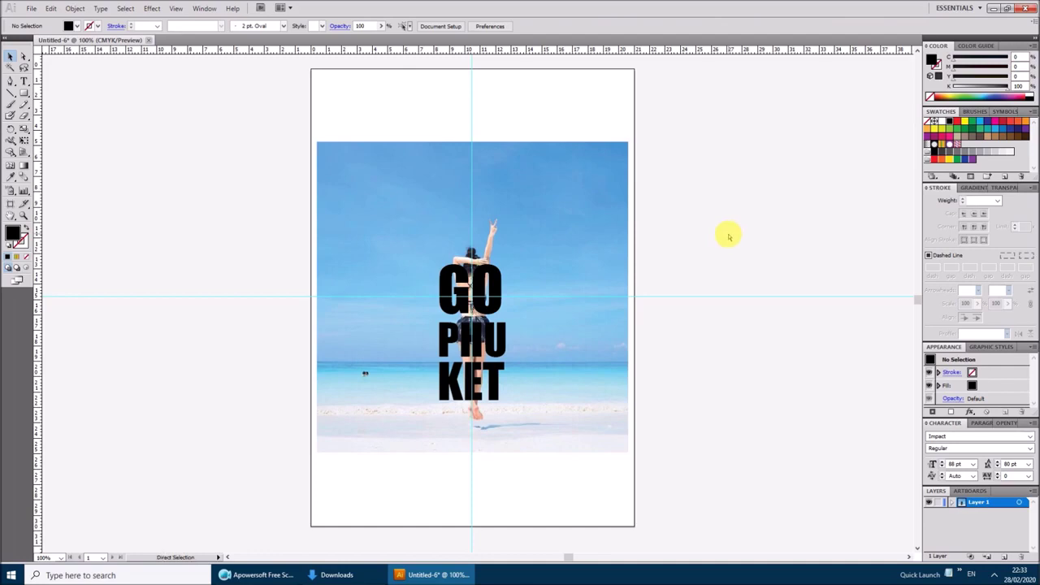
# Duplicate the beach photo beside the poster page
pyautogui.moveTo(393, 192)
pyautogui.mouseDown()
pyautogui.moveTo(666, 213)
pyautogui.moveTo(701, 239)
pyautogui.mouseUp()
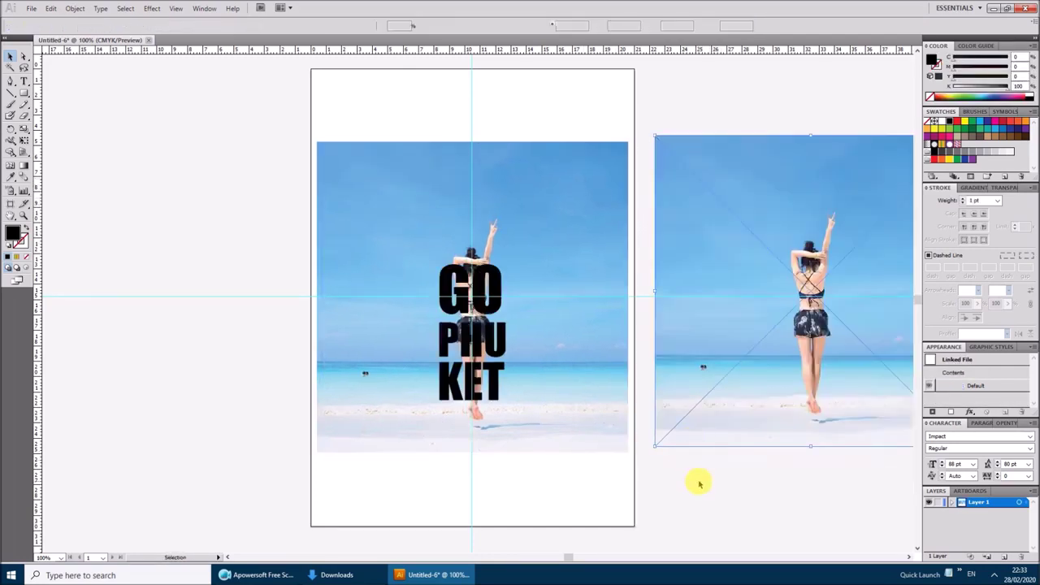
pyautogui.click(698, 485)
pyautogui.hotkey('ctrl', '+')
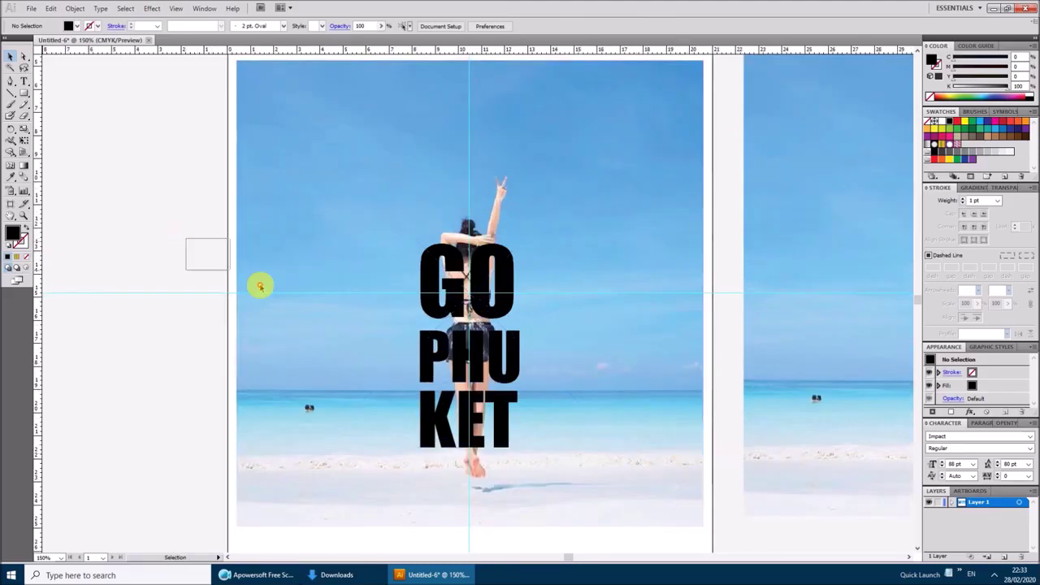
# Try a clipping mask of the photo with the text, then undo it
pyautogui.click(487, 350)
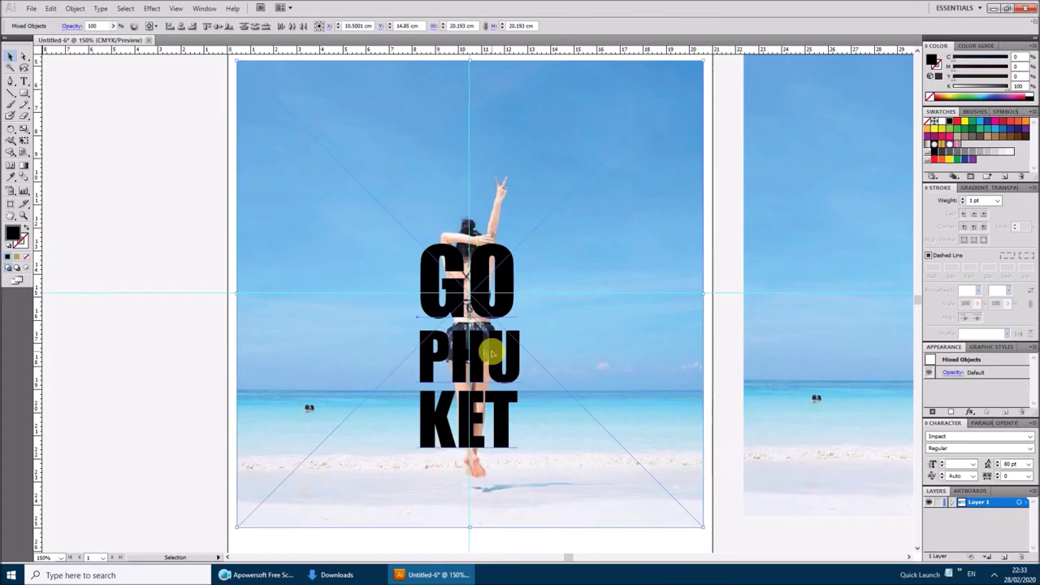
pyautogui.rightClick(492, 352)
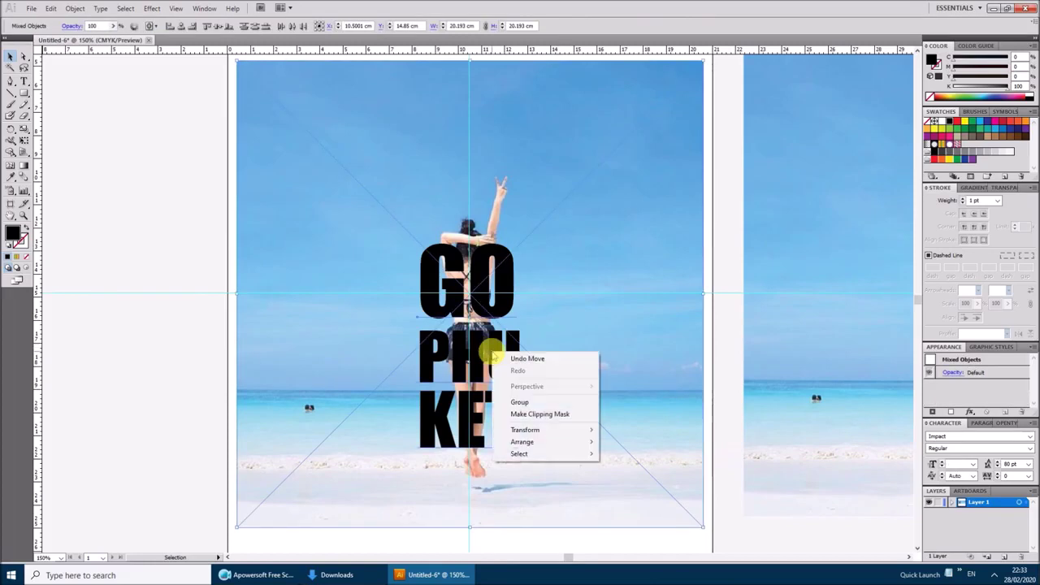
pyautogui.click(536, 414)
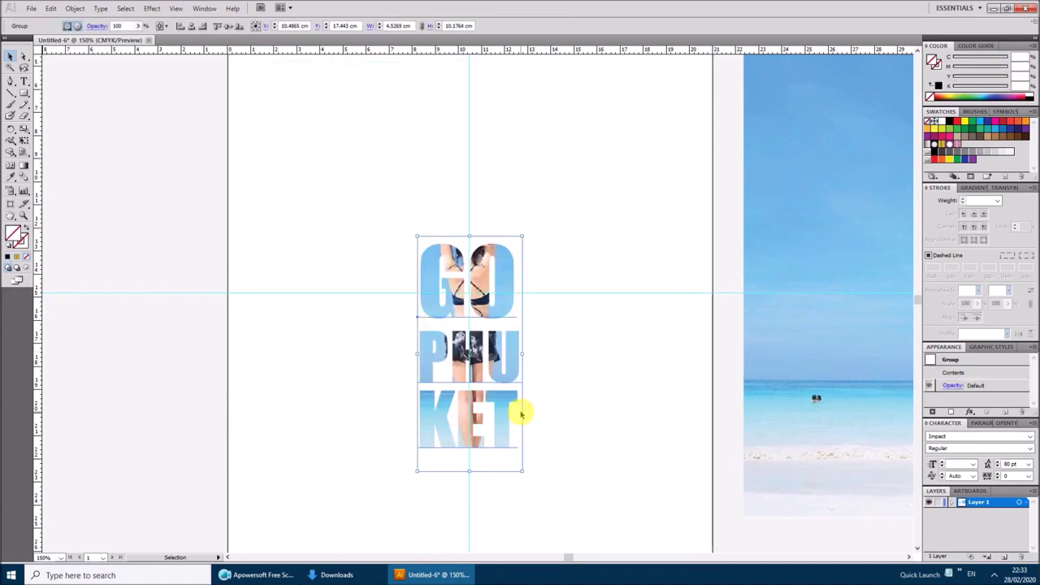
pyautogui.hotkey('ctrl', 'z')
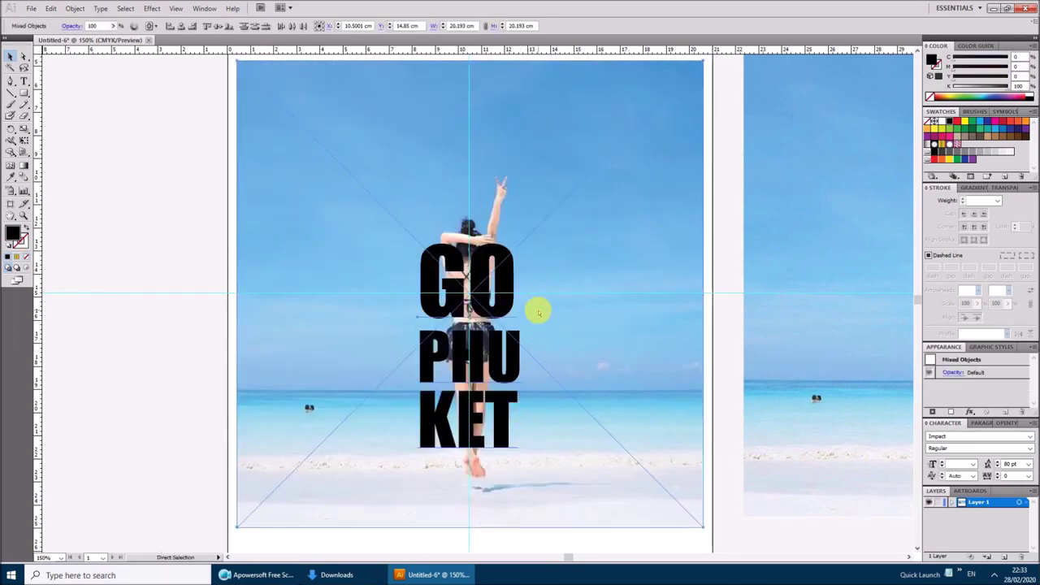
pyautogui.hotkey('ctrl', '-')
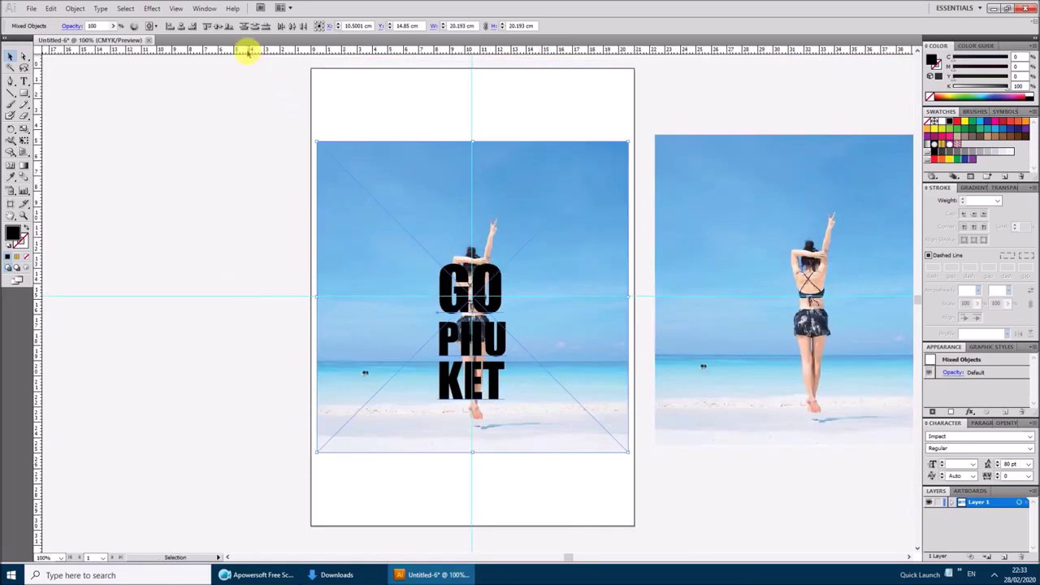
# Add guides along the photo's top and left edges and near the shoreline
pyautogui.moveTo(244, 50); pyautogui.dragTo(251, 141)
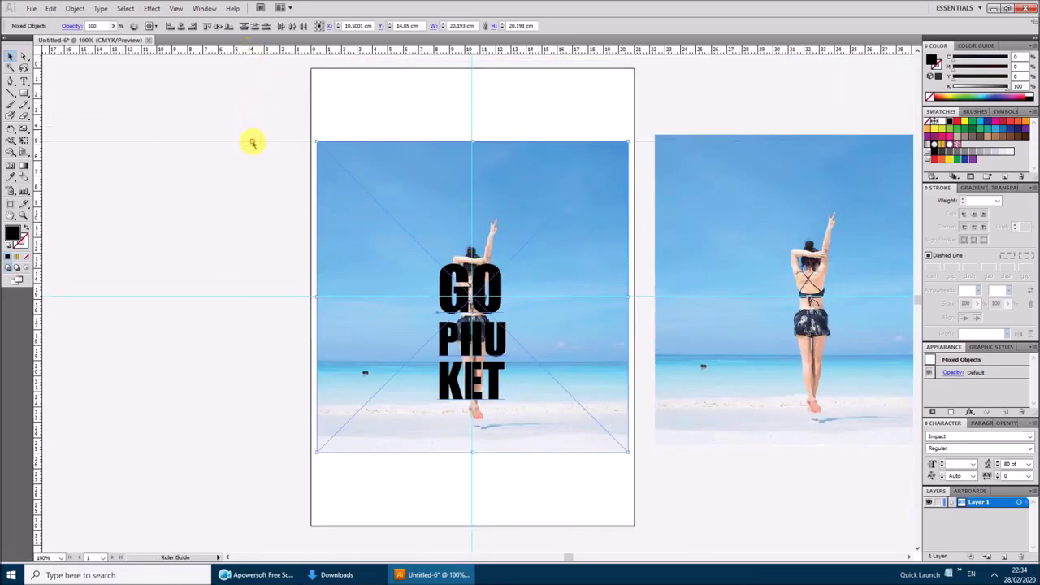
pyautogui.moveTo(38, 198); pyautogui.dragTo(317, 215)
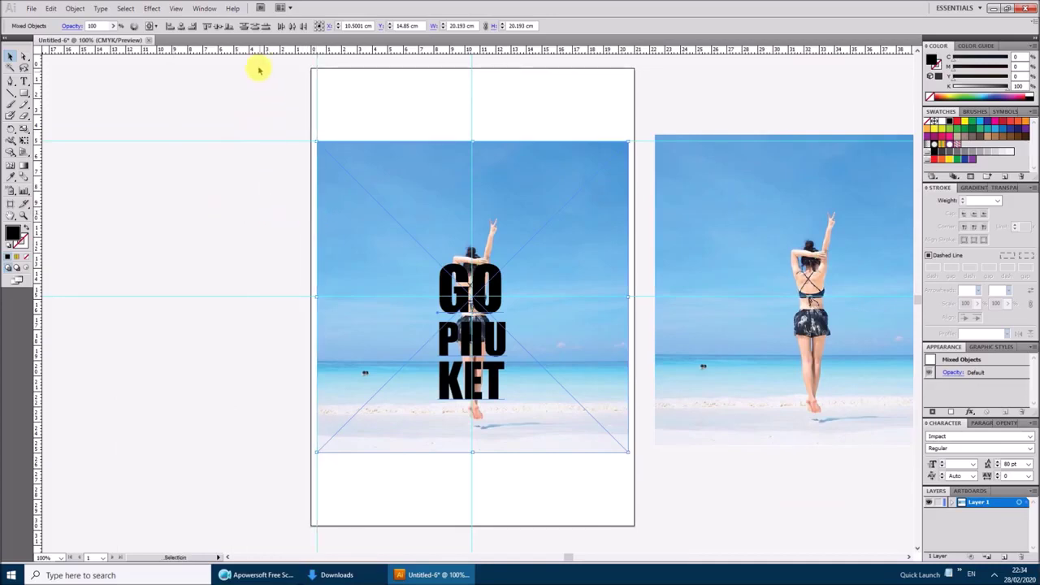
pyautogui.moveTo(255, 51); pyautogui.dragTo(278, 263)
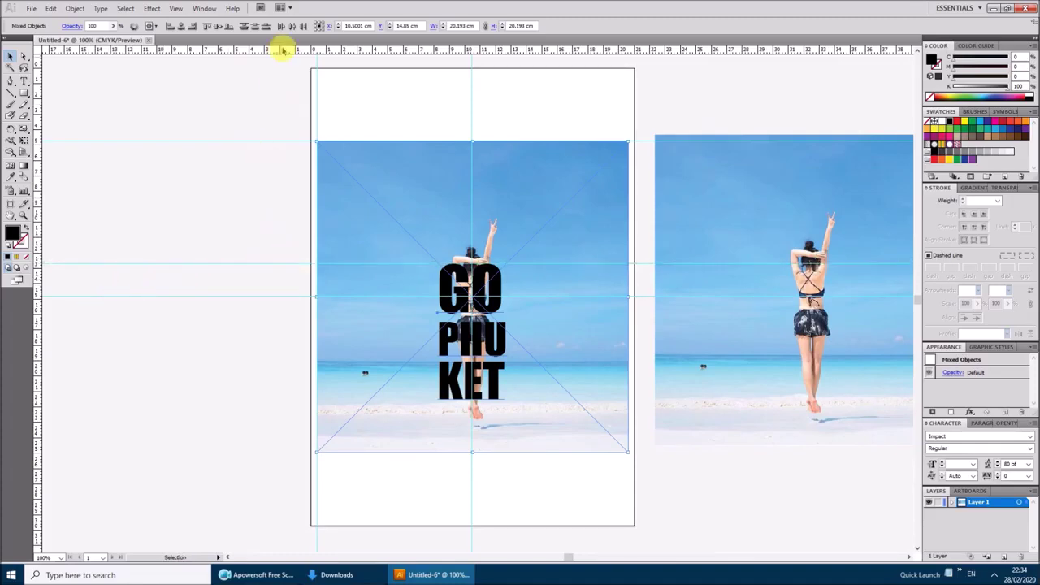
pyautogui.moveTo(280, 51); pyautogui.dragTo(313, 399)
pyautogui.moveTo(314, 400); pyautogui.dragTo(313, 399)
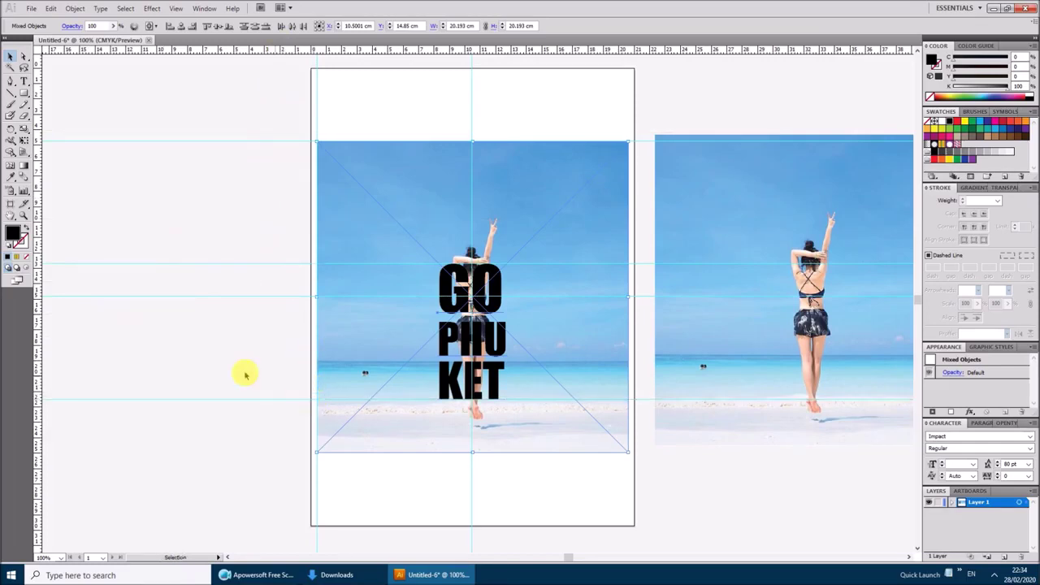
# Add guides at the text's left and right sides and the photo's right and bottom edges
pyautogui.moveTo(388, 310); pyautogui.dragTo(437, 315)
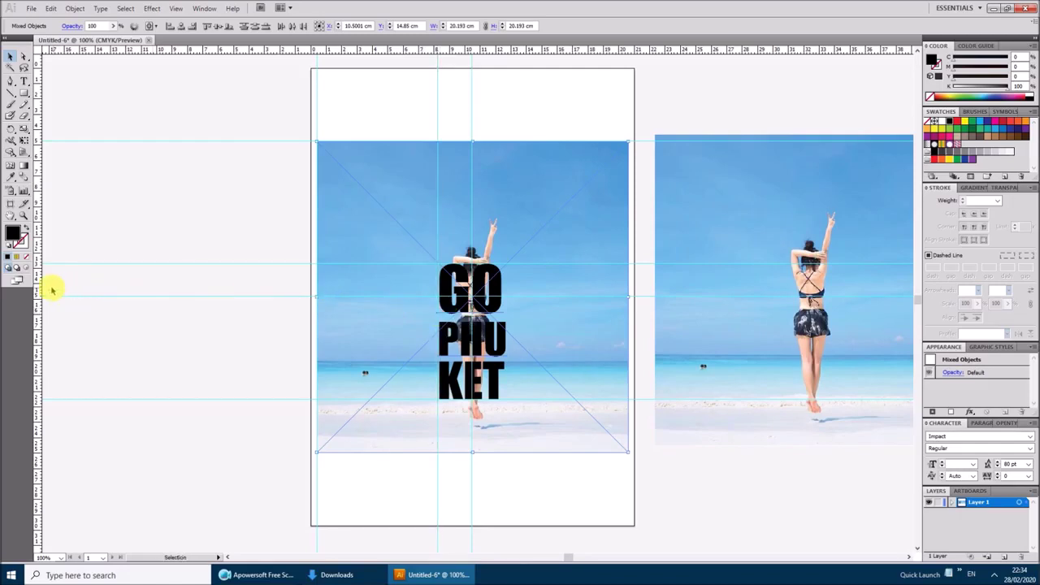
pyautogui.moveTo(36, 288); pyautogui.dragTo(505, 305)
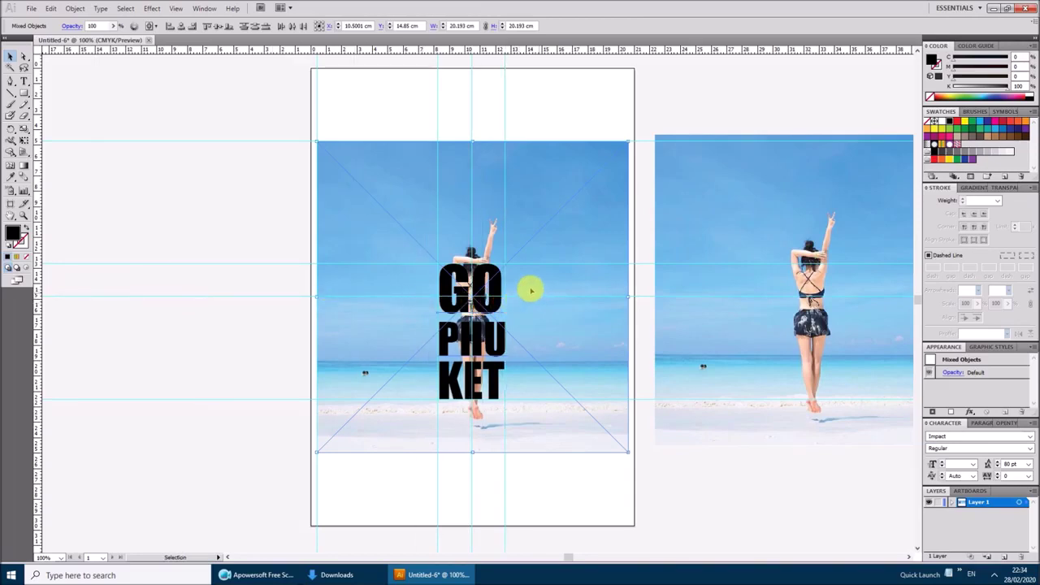
pyautogui.moveTo(37, 262); pyautogui.dragTo(629, 277)
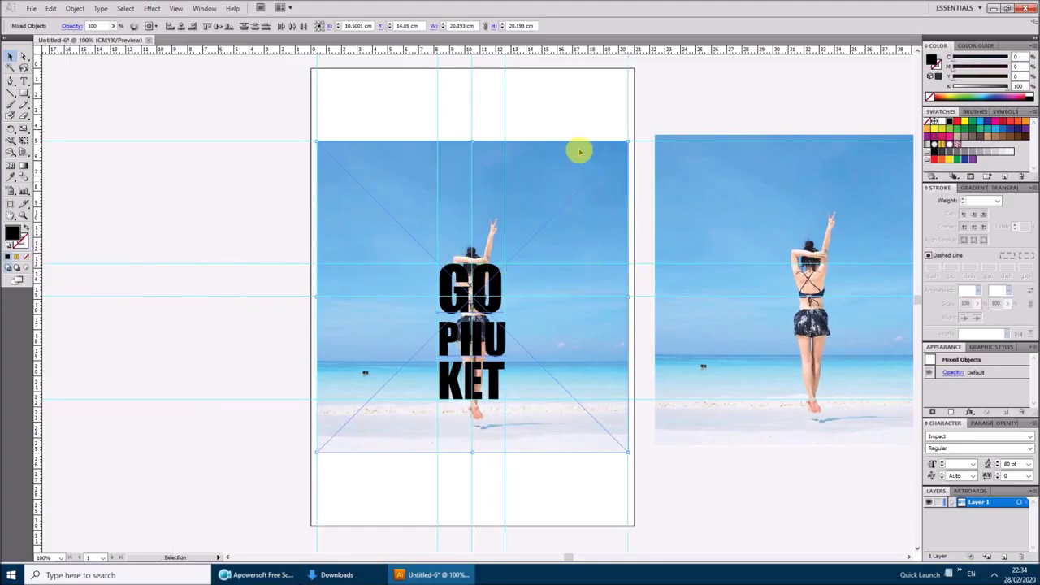
pyautogui.moveTo(522, 52); pyautogui.dragTo(514, 454)
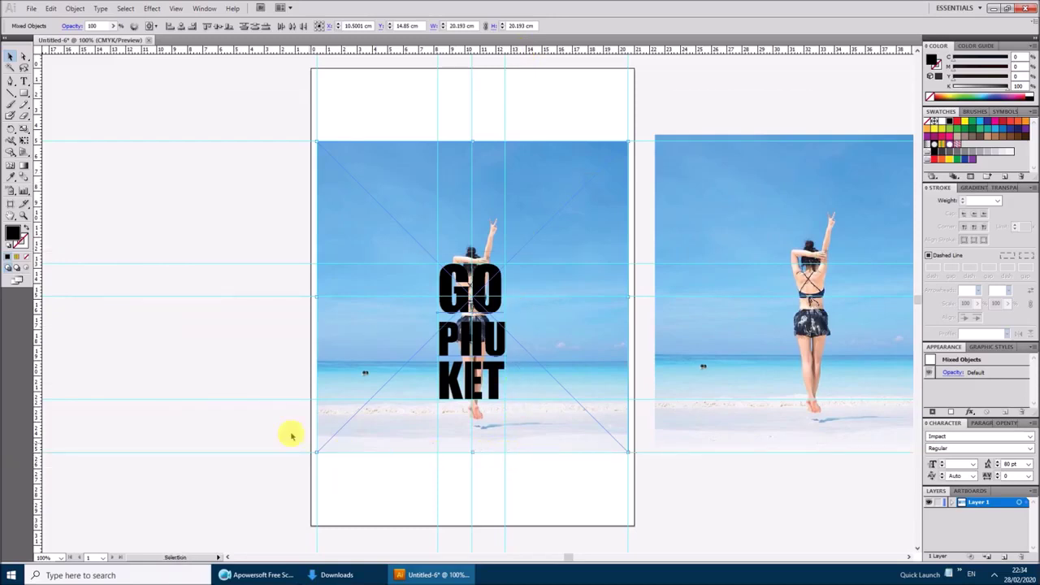
# Clip the beach photo inside the GO PHU KET text, then drag the spare photo over the artboard
pyautogui.rightClick(277, 422)
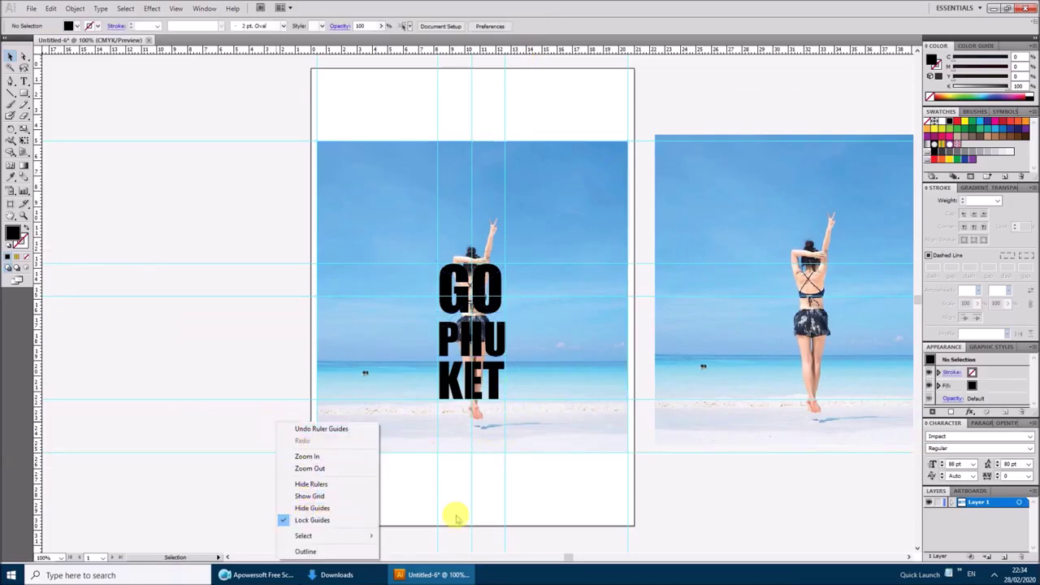
pyautogui.click(758, 509)
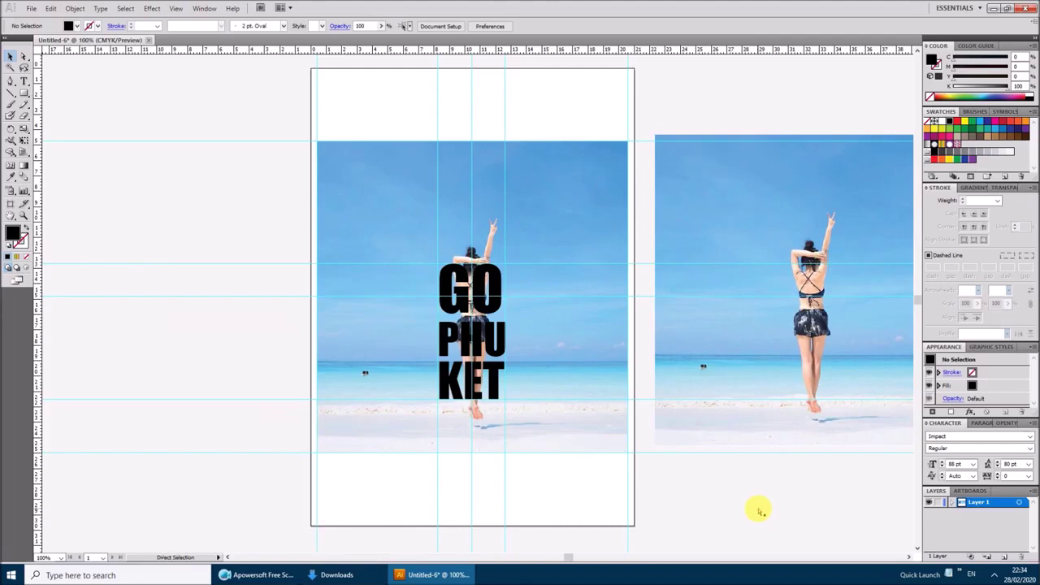
pyautogui.hotkey('ctrl', '+')
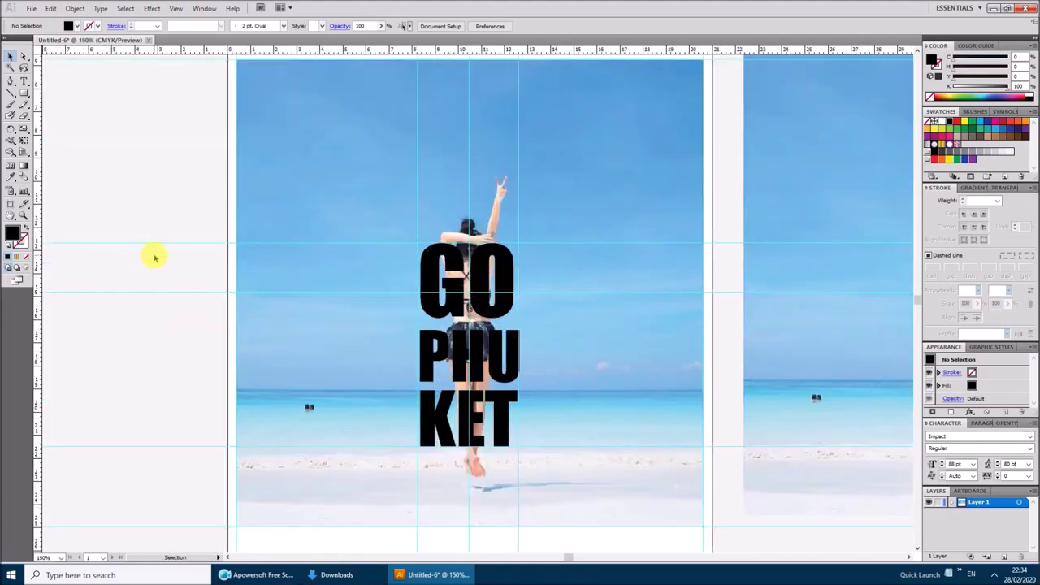
pyautogui.moveTo(154, 256); pyautogui.dragTo(476, 381)
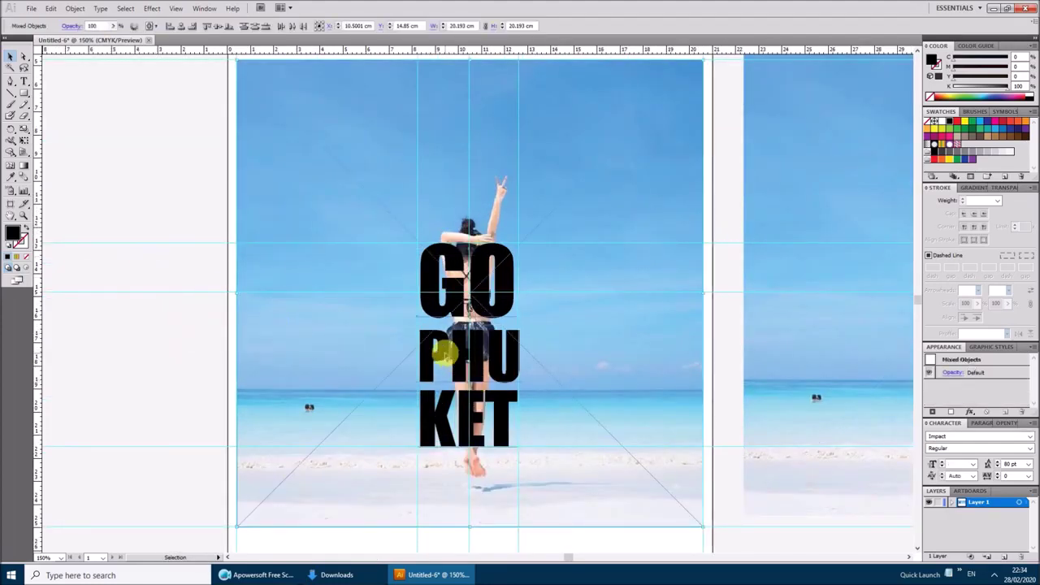
pyautogui.rightClick(447, 354)
pyautogui.click(479, 415)
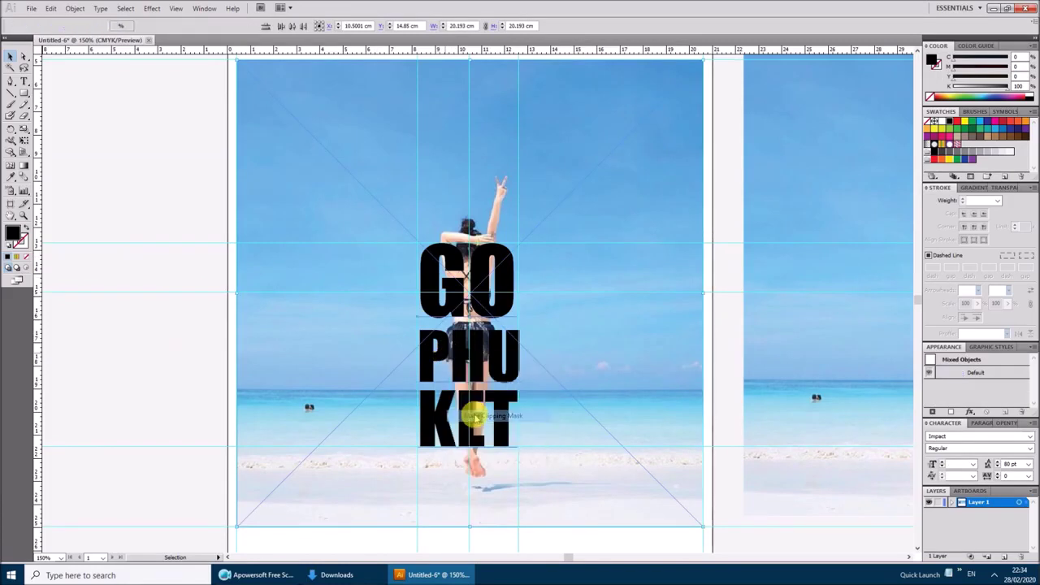
pyautogui.moveTo(797, 172); pyautogui.dragTo(290, 184)
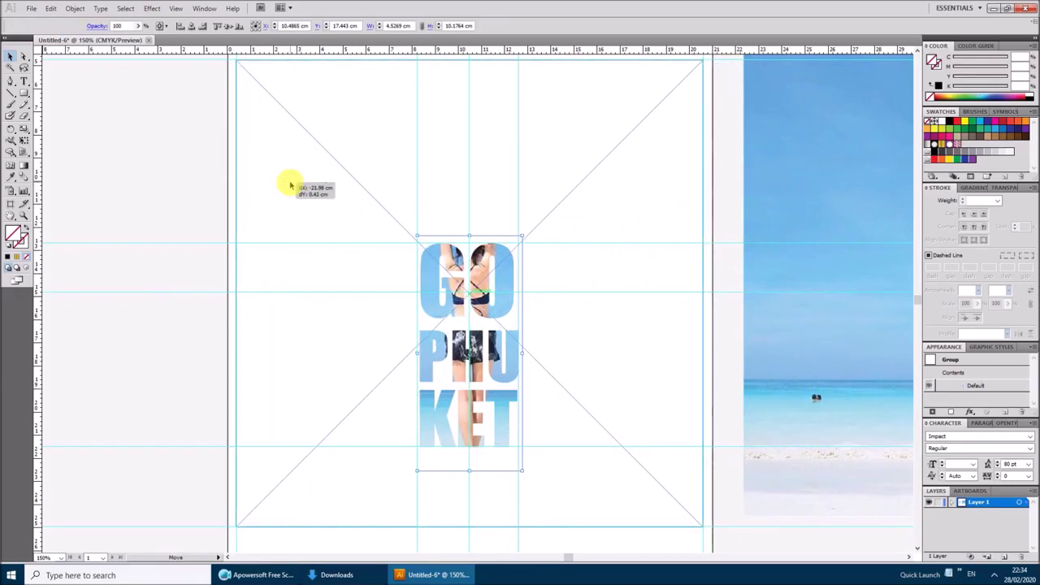
pyautogui.moveTo(290, 184); pyautogui.dragTo(290, 182)
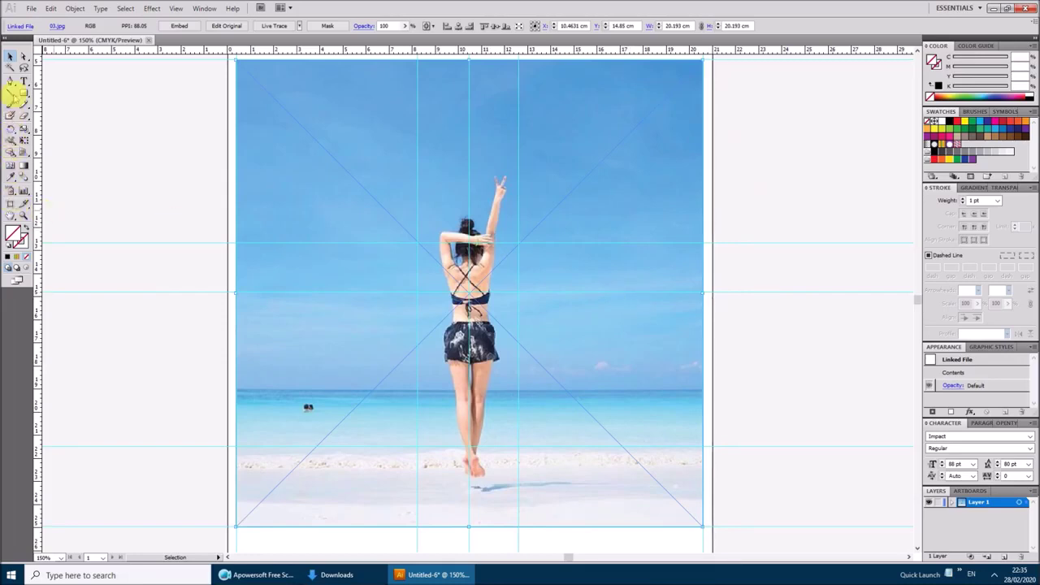
# Begin an unfilled red 1 pt Pen path with anchors up the woman's torso
pyautogui.click(12, 81)
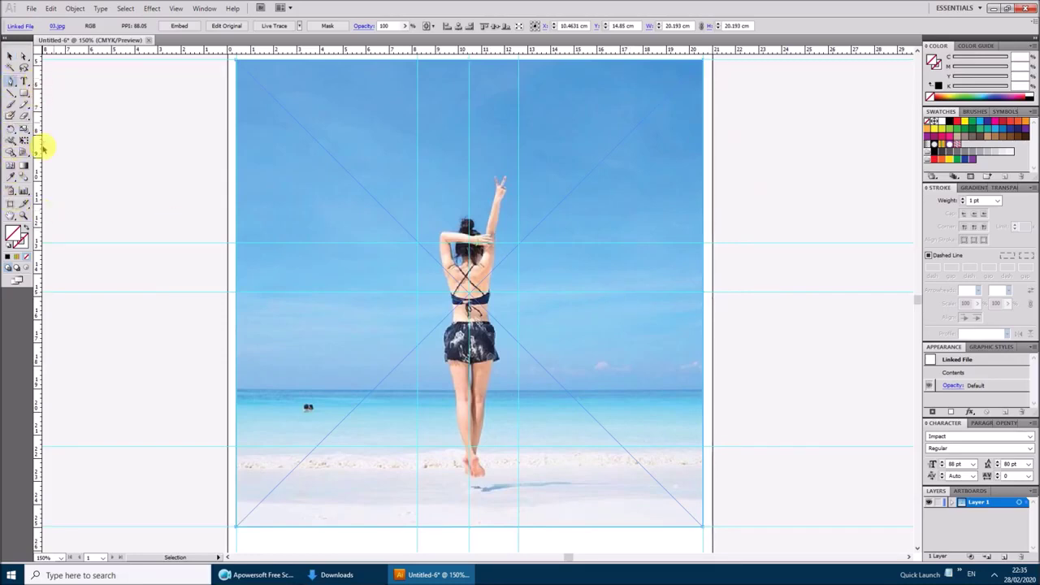
pyautogui.click(9, 266)
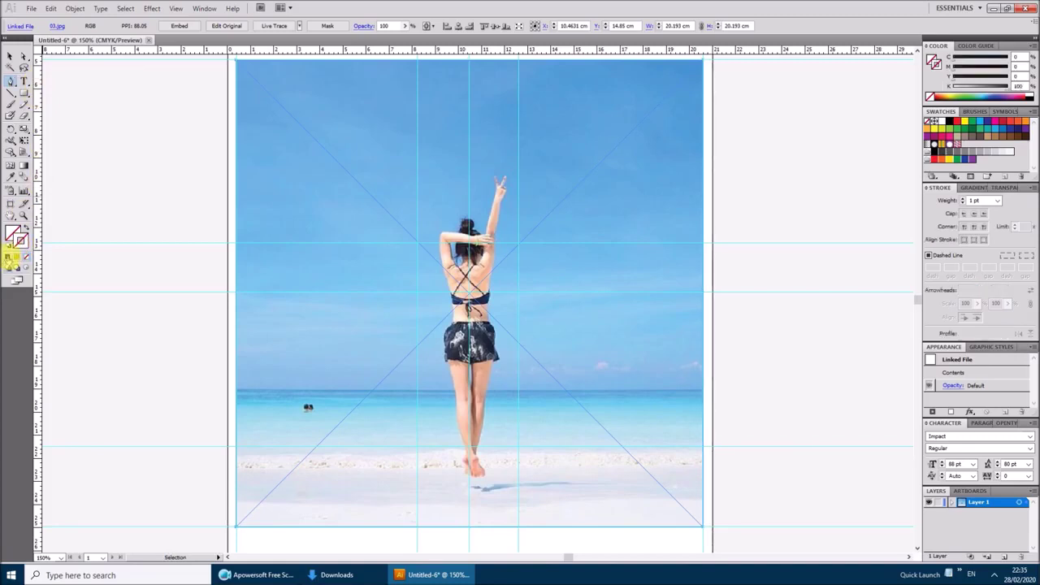
pyautogui.click(949, 121)
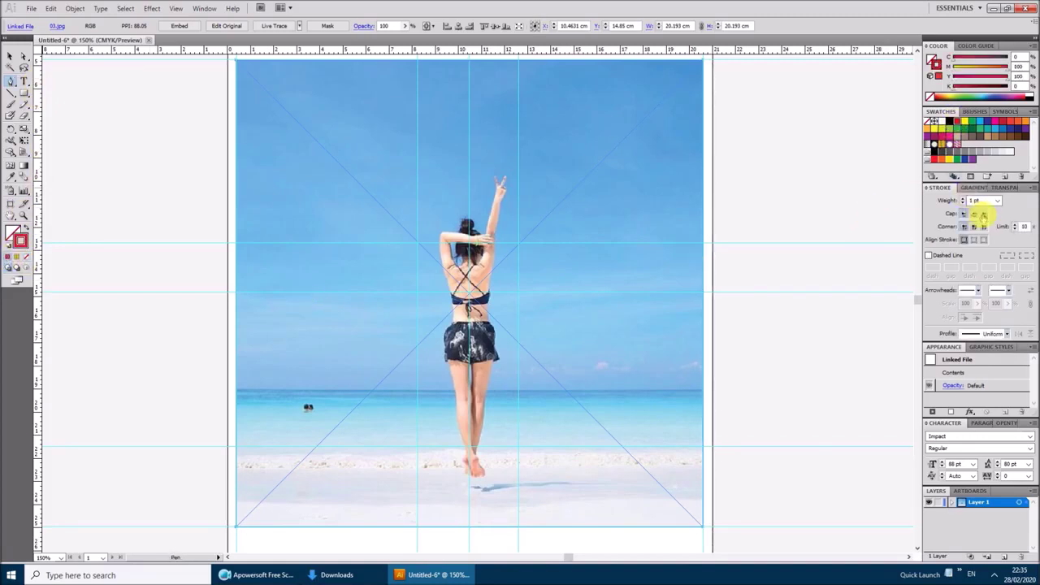
pyautogui.click(997, 201)
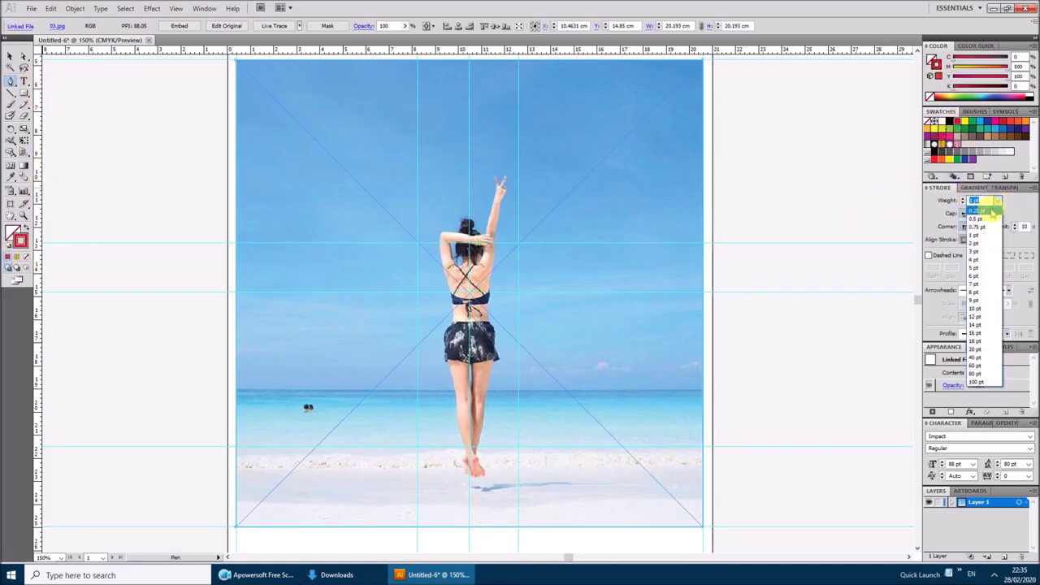
pyautogui.click(979, 251)
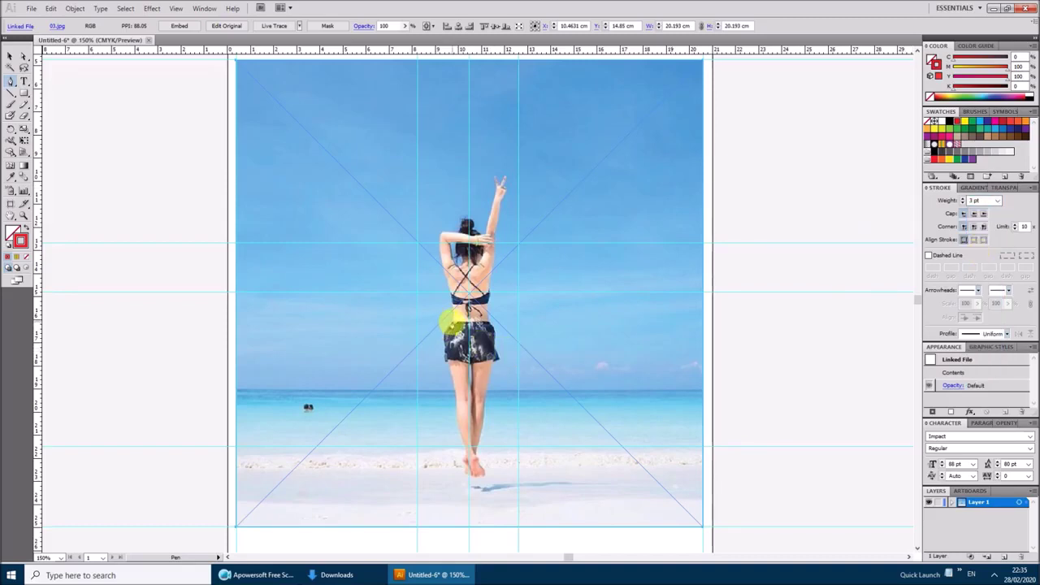
pyautogui.click(453, 323)
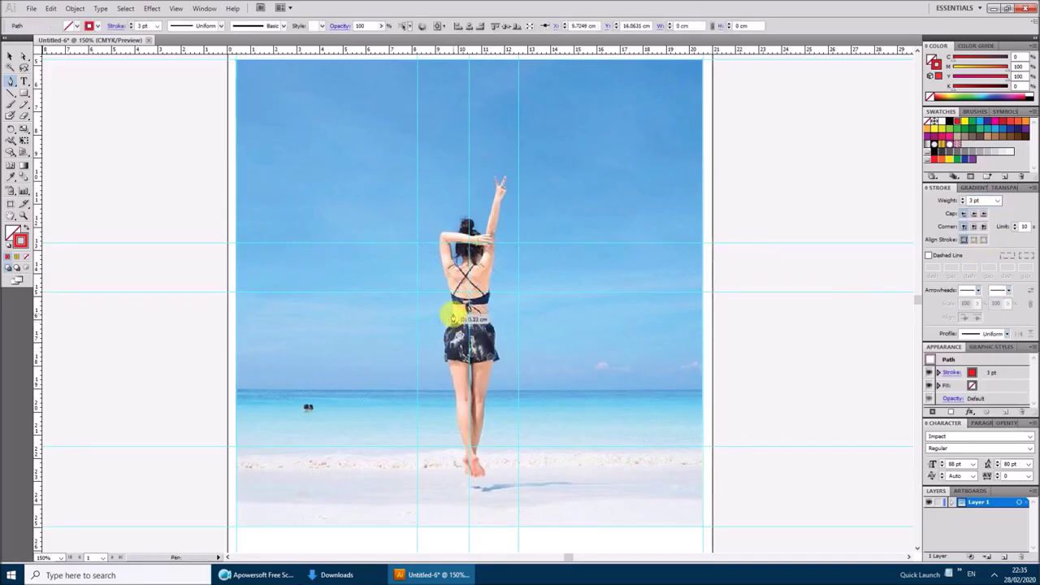
pyautogui.click(452, 313)
pyautogui.click(452, 299)
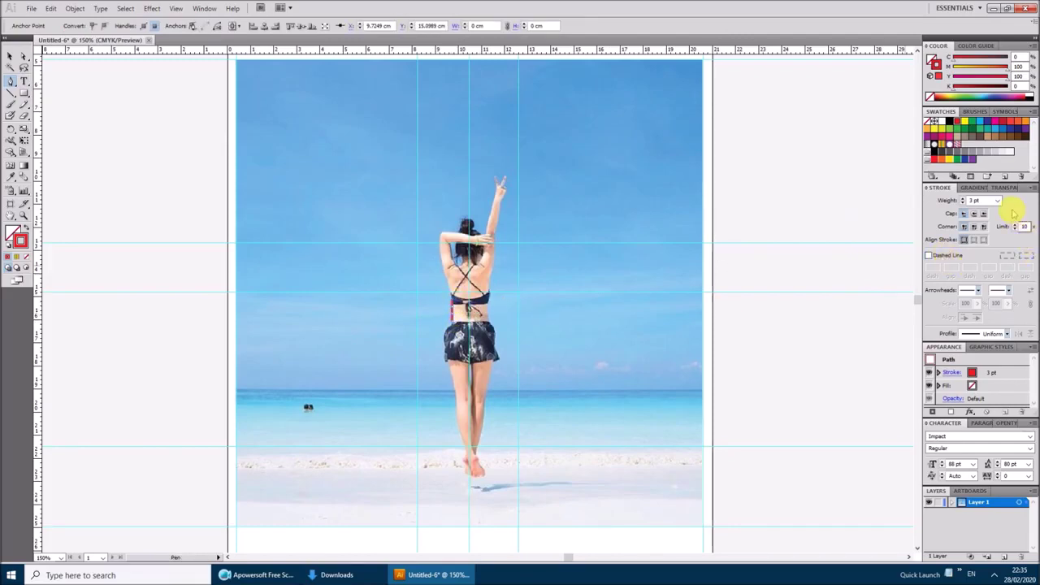
pyautogui.click(996, 201)
pyautogui.click(983, 236)
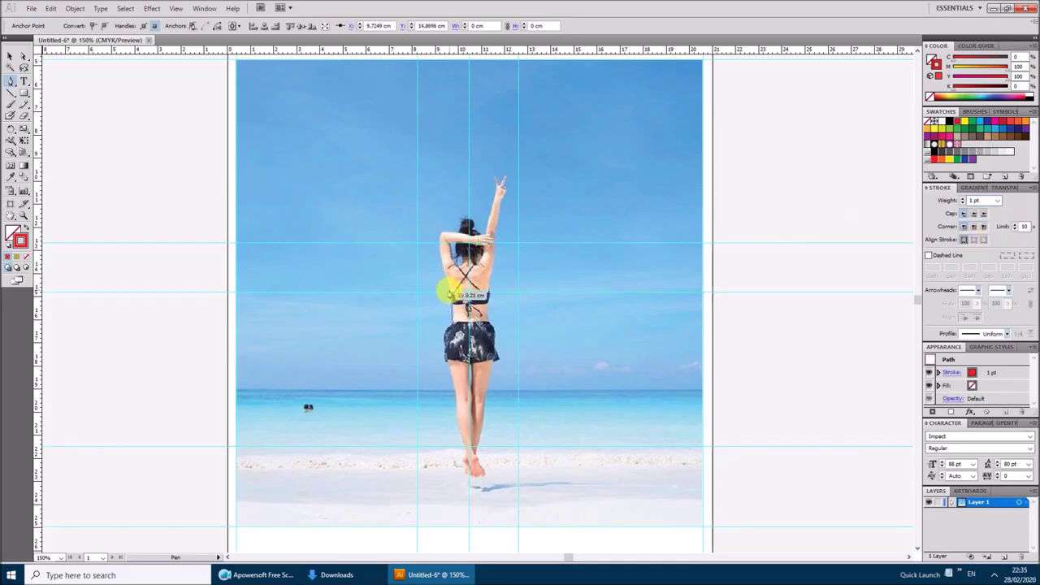
# Add curved anchors along the woman's arm and up to her head
pyautogui.click(447, 284)
pyautogui.moveTo(448, 283); pyautogui.dragTo(437, 245)
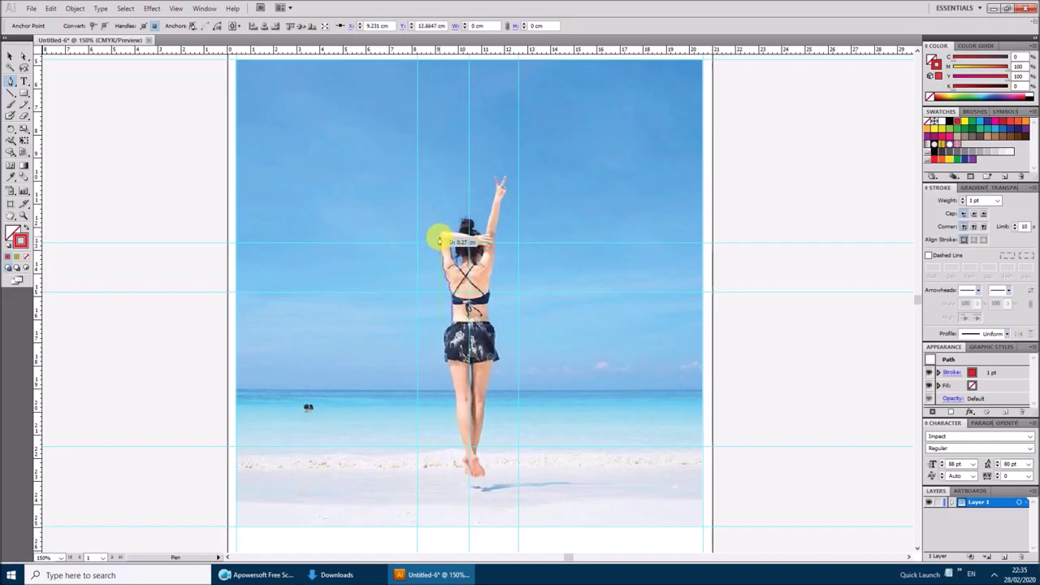
pyautogui.moveTo(437, 242); pyautogui.dragTo(458, 233)
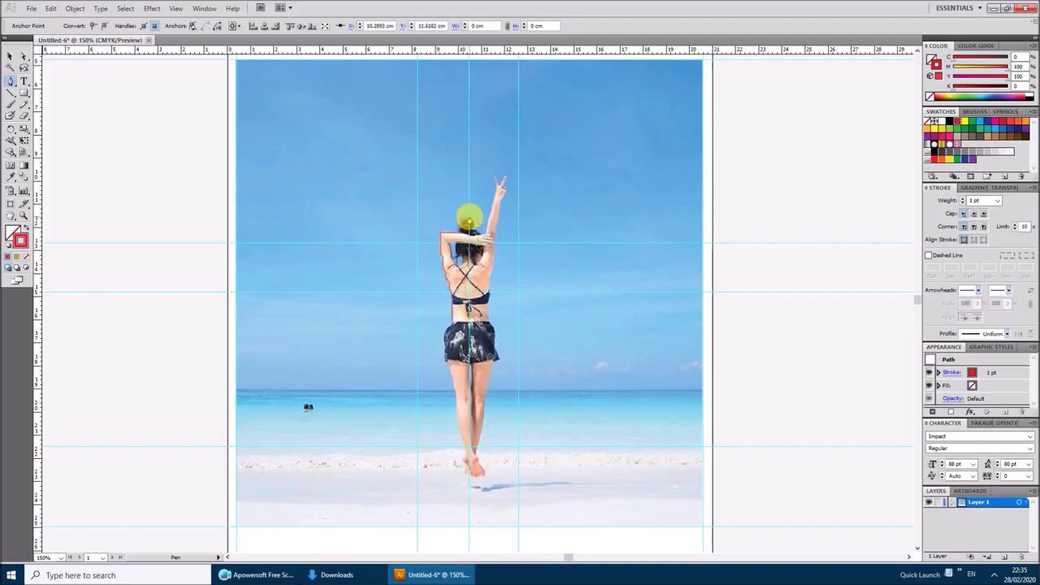
pyautogui.moveTo(471, 218)
pyautogui.mouseDown()
pyautogui.moveTo(488, 238)
pyautogui.moveTo(497, 175)
pyautogui.mouseUp()
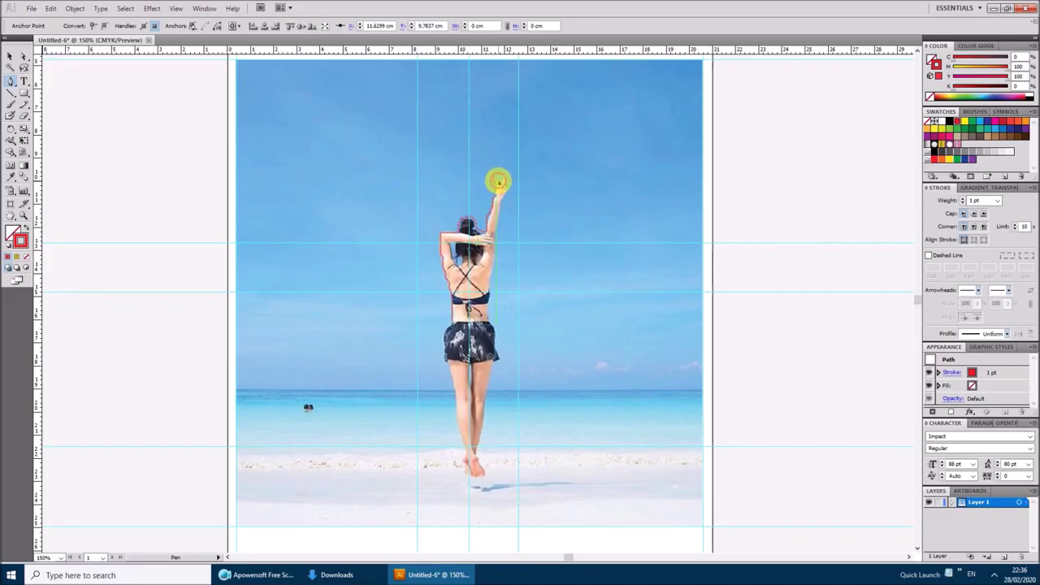
# Trace around the raised hand and down the body and legs, then select the finished outline
pyautogui.moveTo(501, 184); pyautogui.dragTo(502, 179)
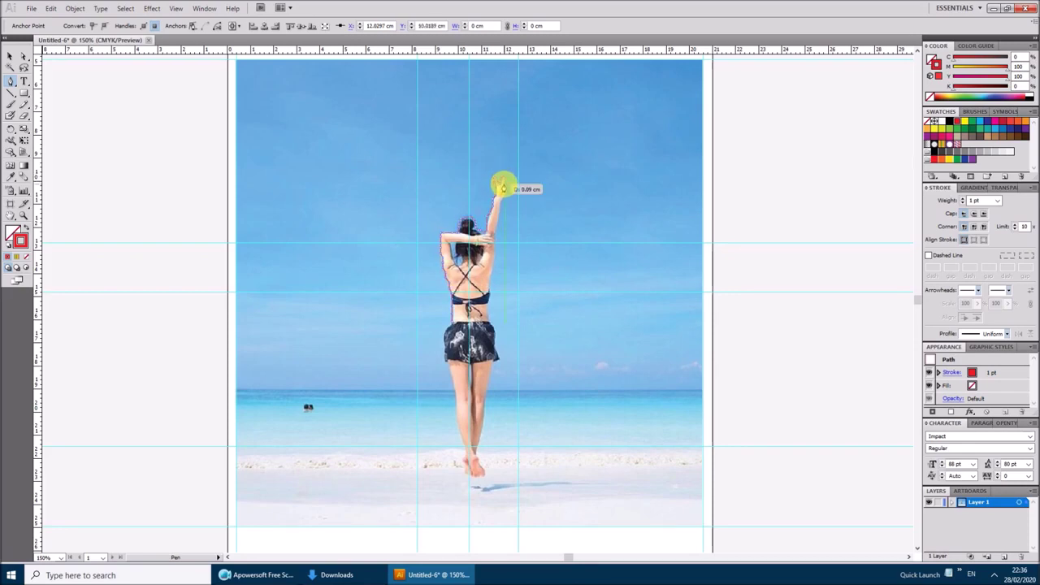
pyautogui.moveTo(503, 187); pyautogui.dragTo(492, 277)
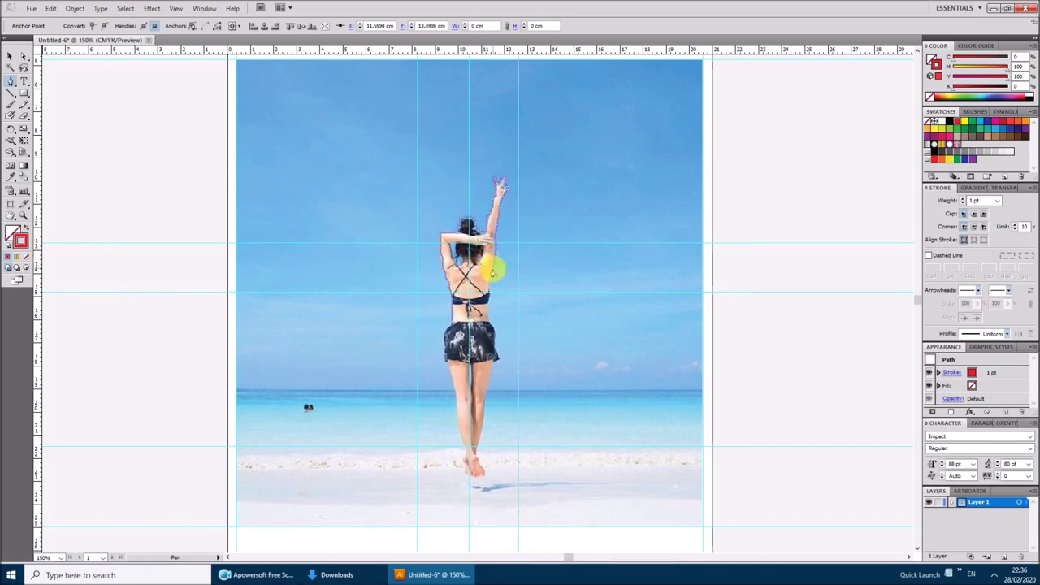
pyautogui.moveTo(492, 276); pyautogui.dragTo(497, 337)
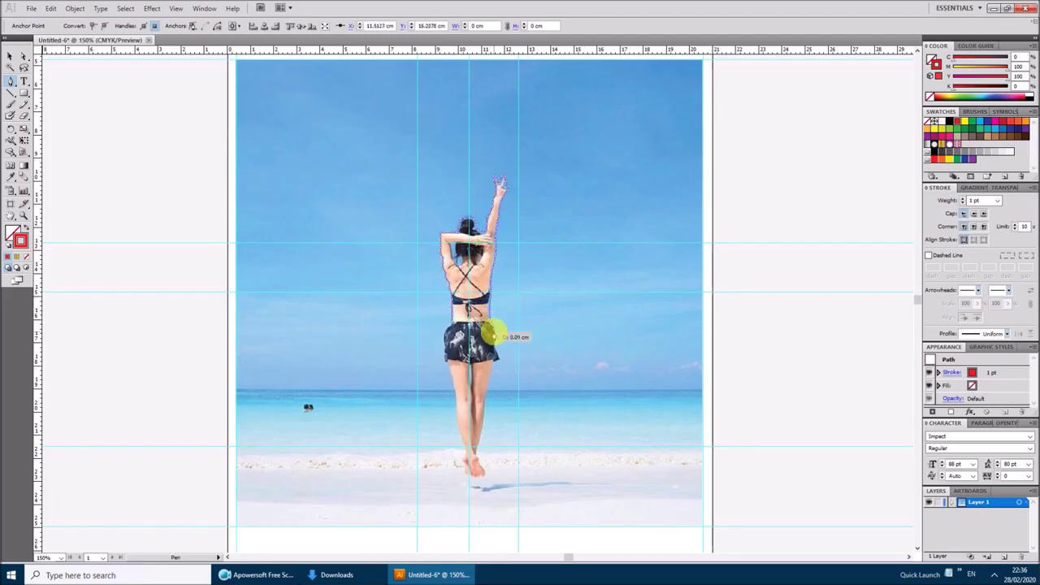
pyautogui.moveTo(497, 336)
pyautogui.mouseDown()
pyautogui.moveTo(477, 453)
pyautogui.moveTo(486, 479)
pyautogui.moveTo(474, 480)
pyautogui.moveTo(460, 464)
pyautogui.moveTo(444, 356)
pyautogui.moveTo(443, 335)
pyautogui.moveTo(457, 326)
pyautogui.mouseUp()
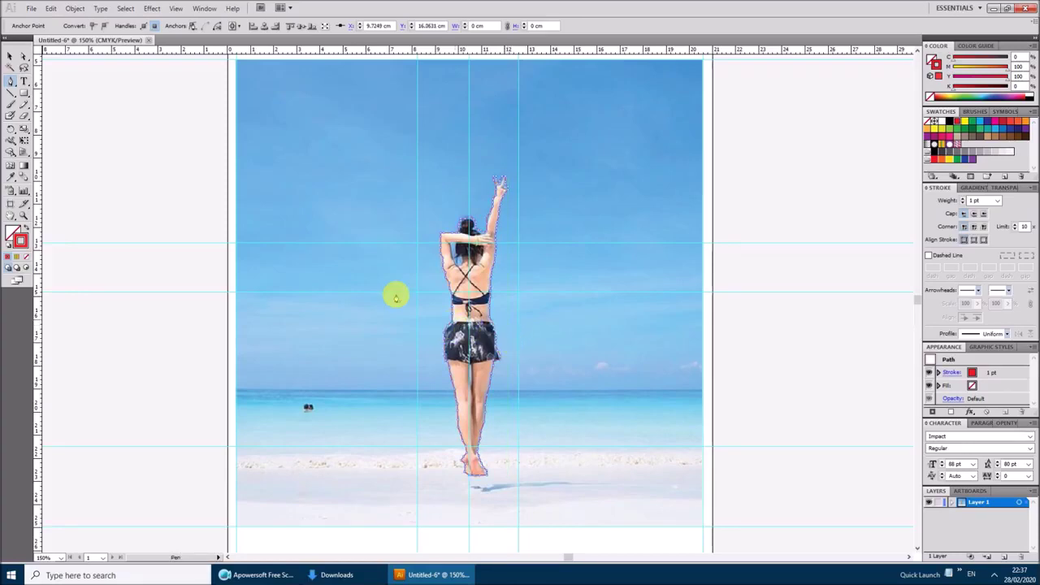
pyautogui.click(11, 59)
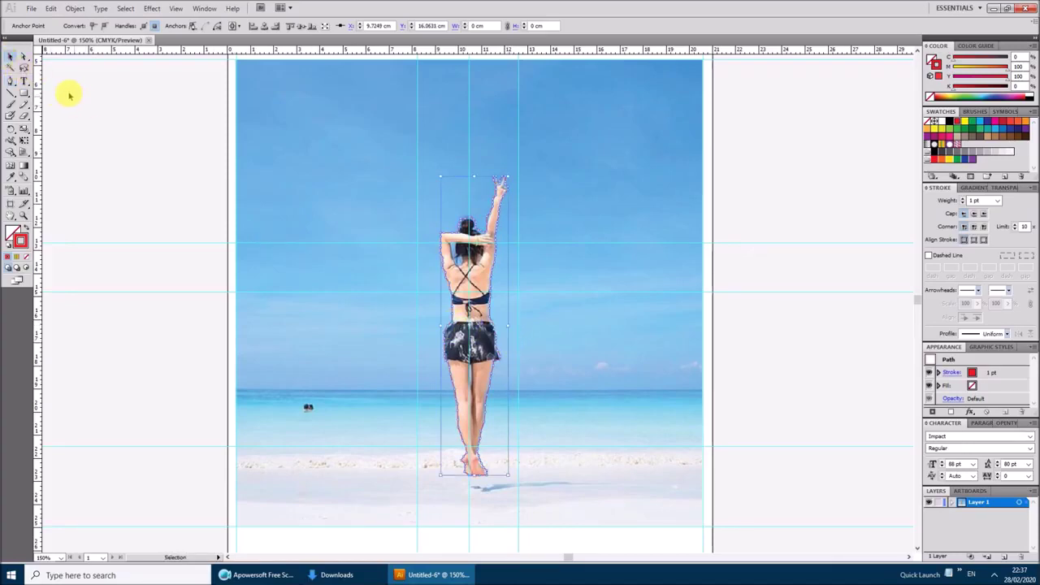
pyautogui.click(451, 308)
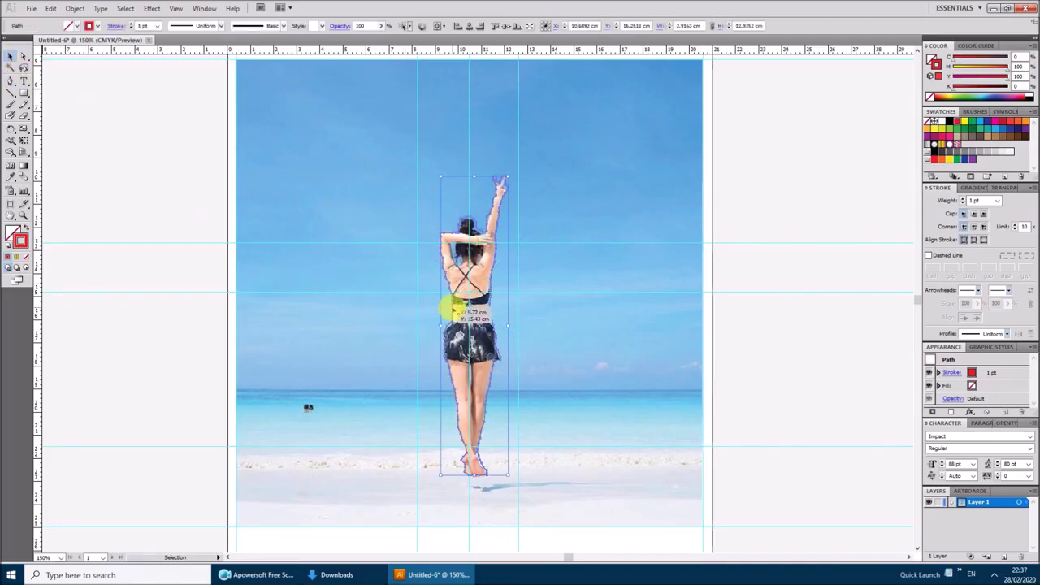
# Paste a spare copy of the traced outline and park it right of the artboard
pyautogui.click(749, 263)
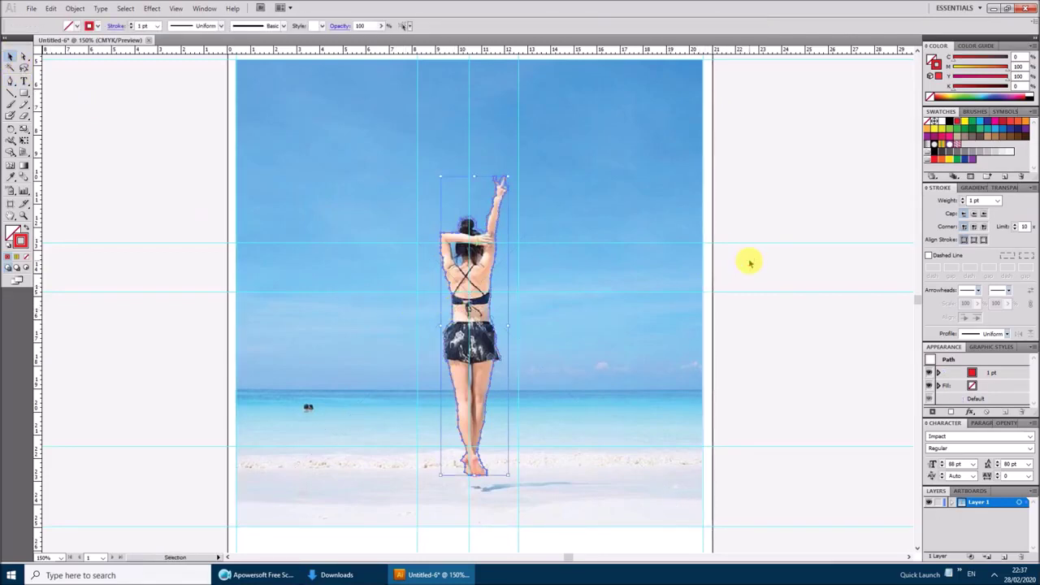
pyautogui.hotkey('ctrl', 'v')
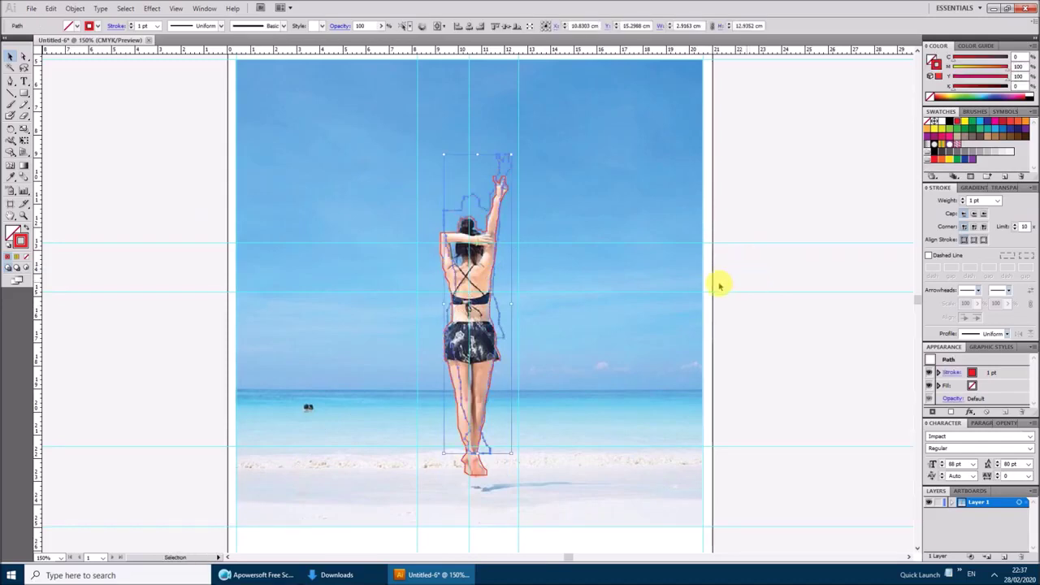
pyautogui.moveTo(468, 209); pyautogui.dragTo(795, 204)
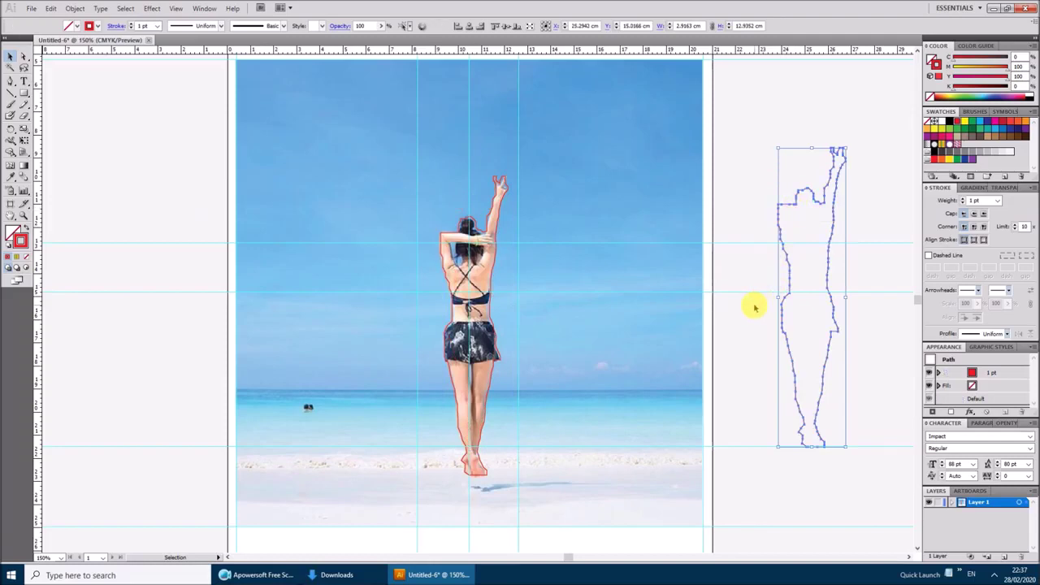
pyautogui.click(752, 321)
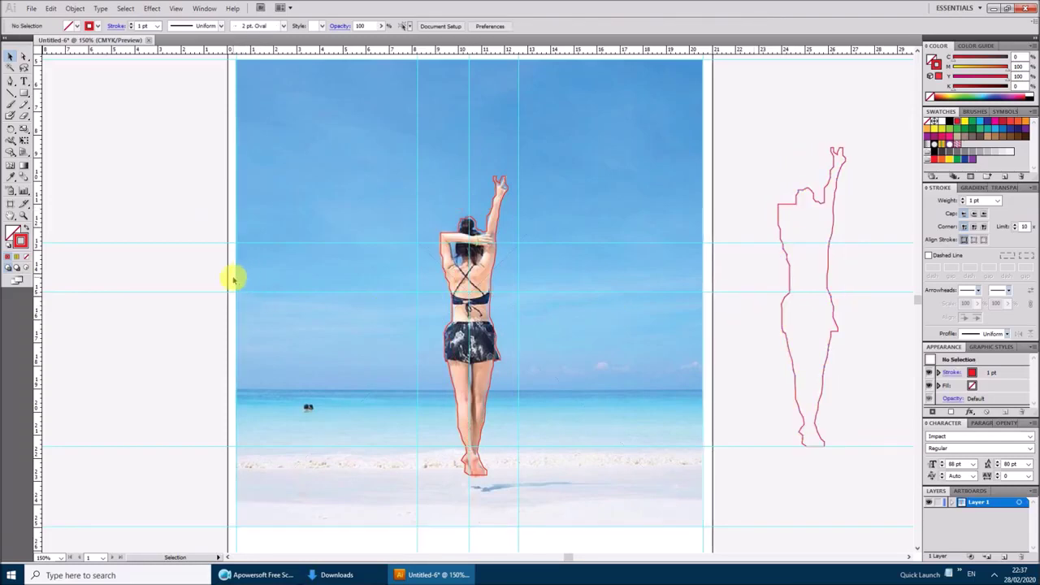
# Clip the beach photo to the figure outline, then hide the guides
pyautogui.click(333, 268)
pyautogui.rightClick(332, 268)
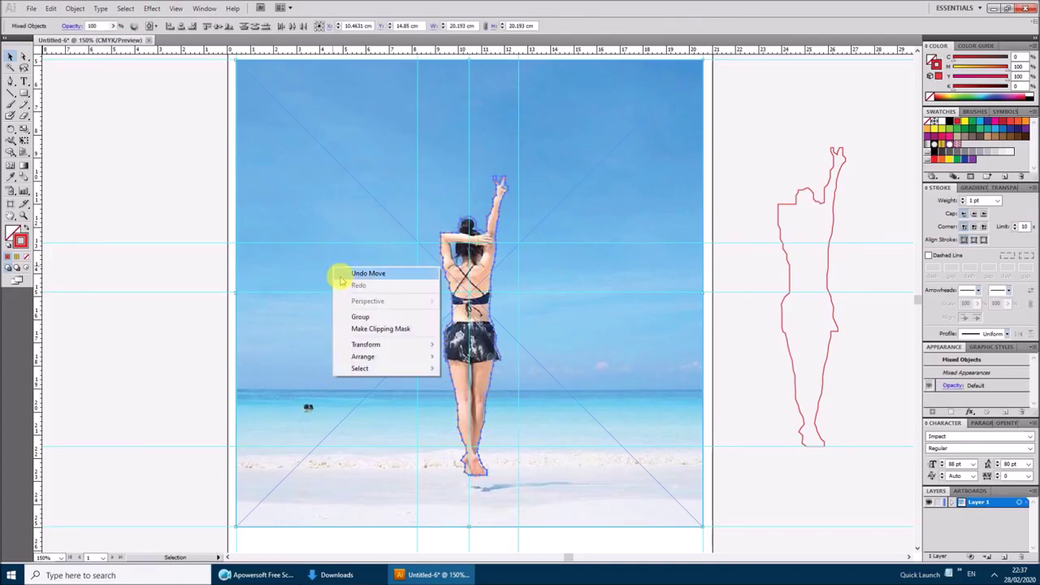
pyautogui.click(360, 328)
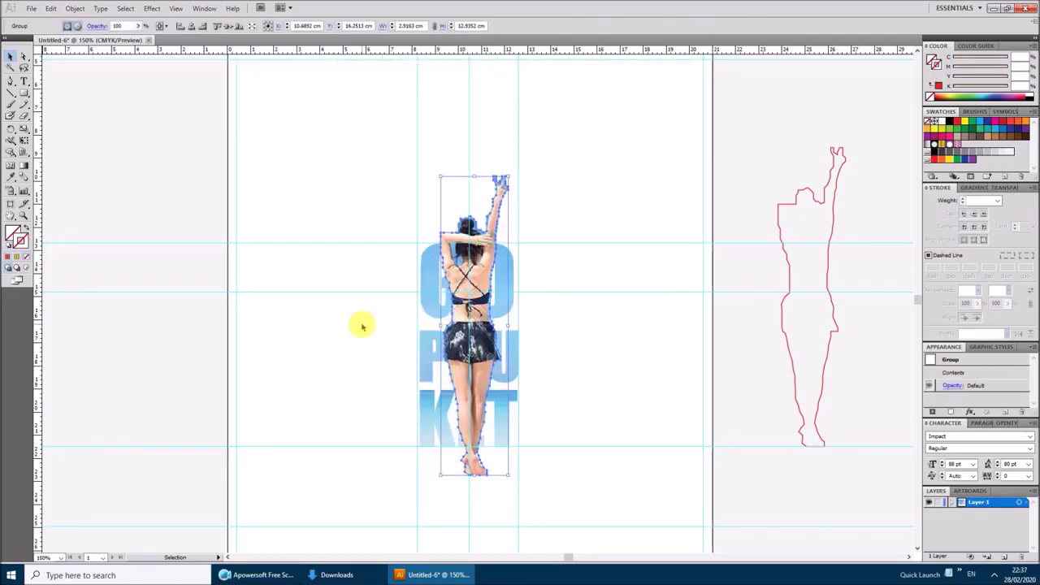
pyautogui.click(748, 391)
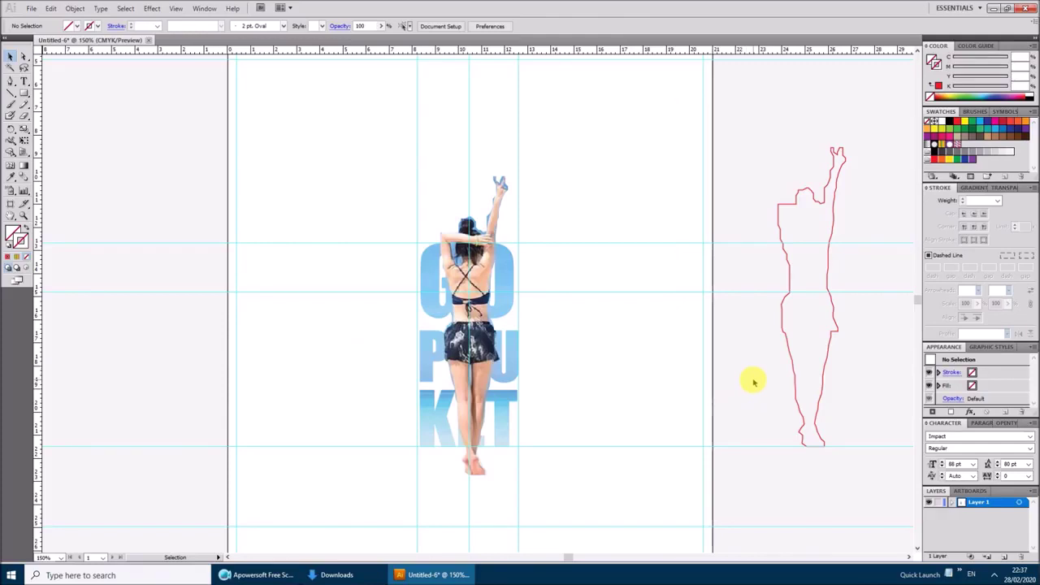
pyautogui.rightClick(753, 382)
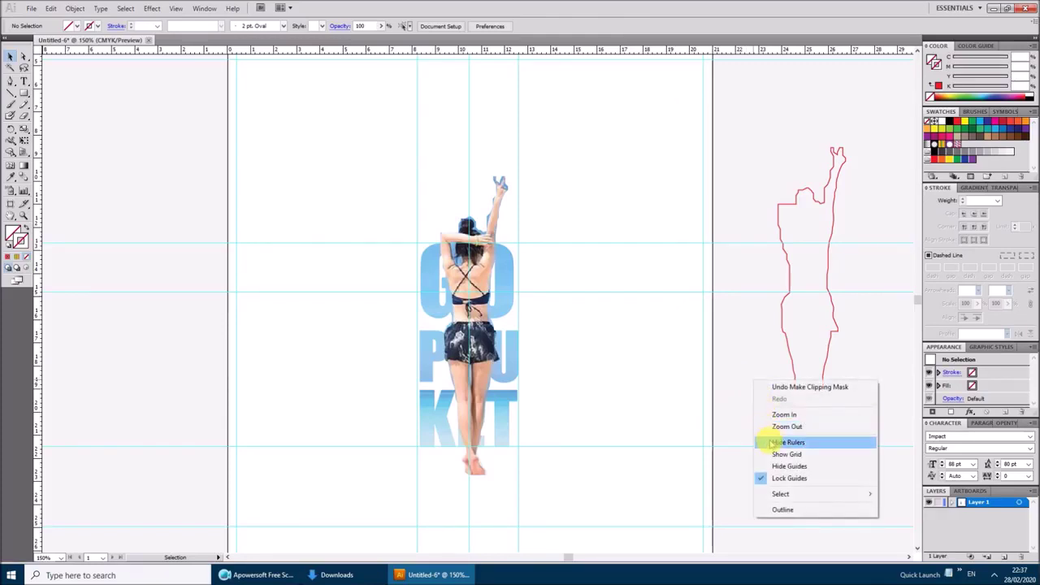
pyautogui.click(776, 466)
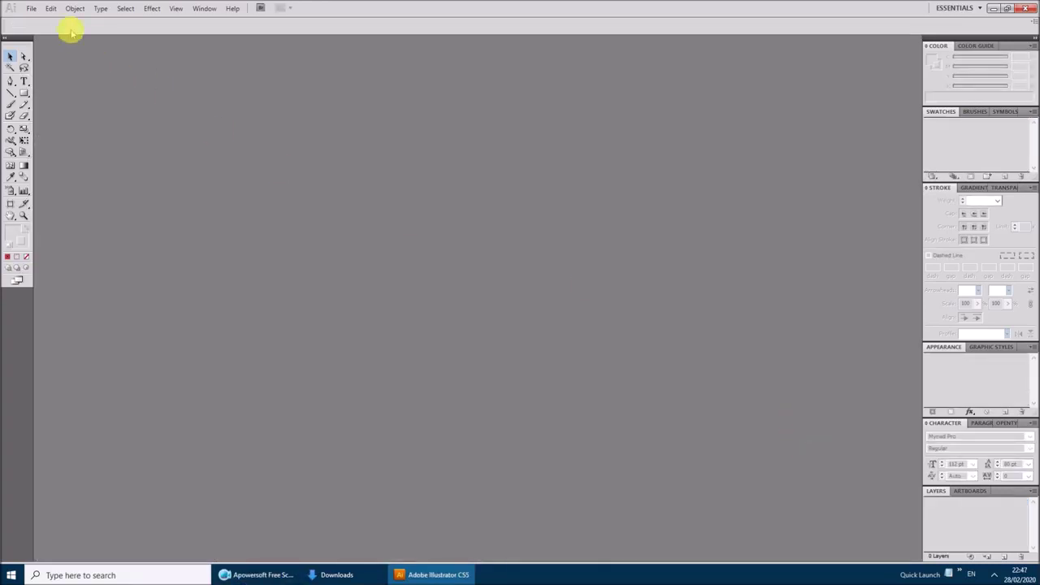
# Create a landscape A4 document viewed at 100% with rulers shown
pyautogui.click(30, 9)
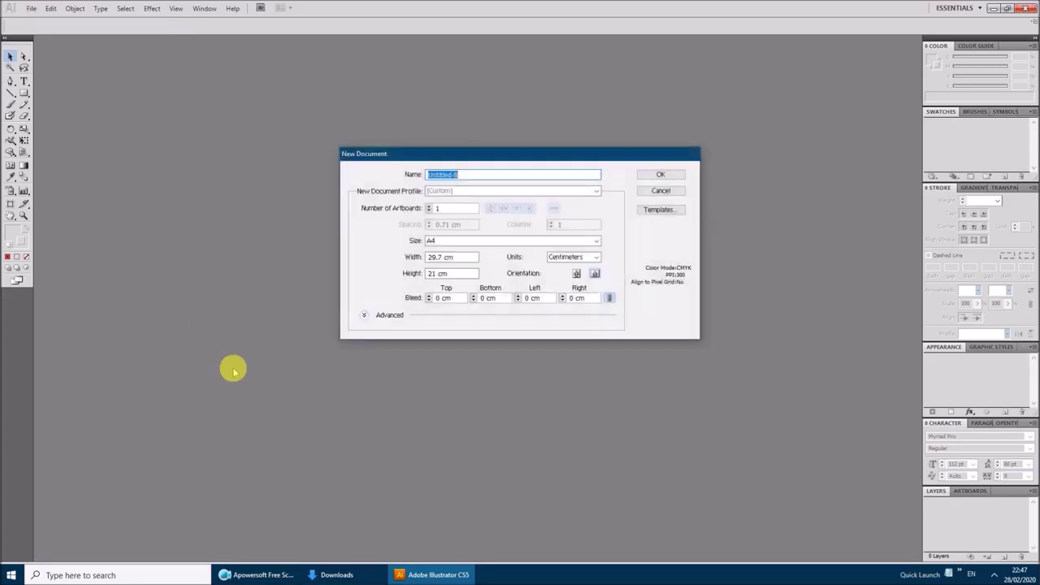
pyautogui.press('Tab')
pyautogui.press('Tab')
pyautogui.press('Tab')
pyautogui.press('Tab')
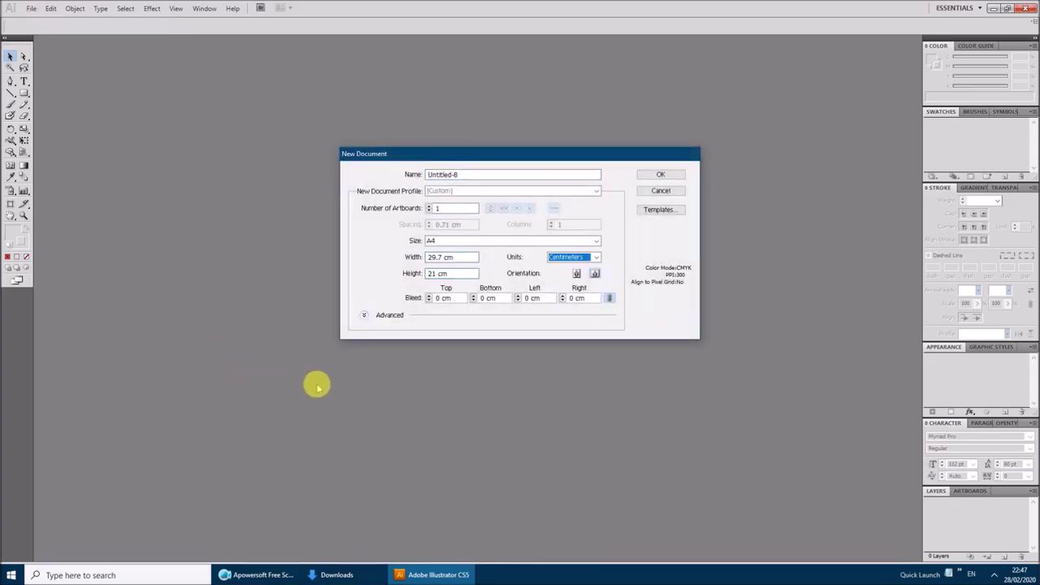
pyautogui.press('Tab')
pyautogui.press('Tab')
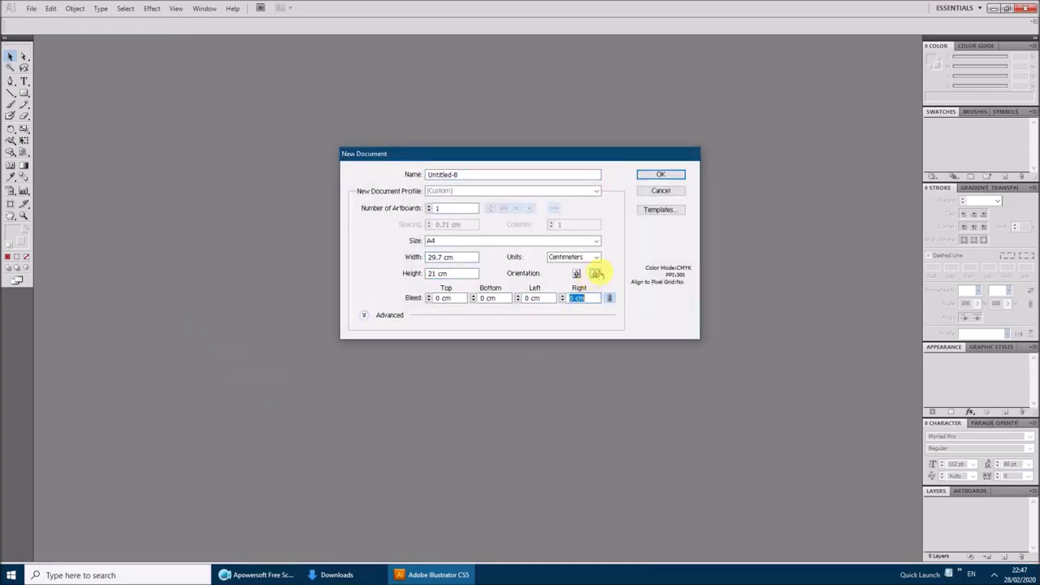
pyautogui.click(661, 174)
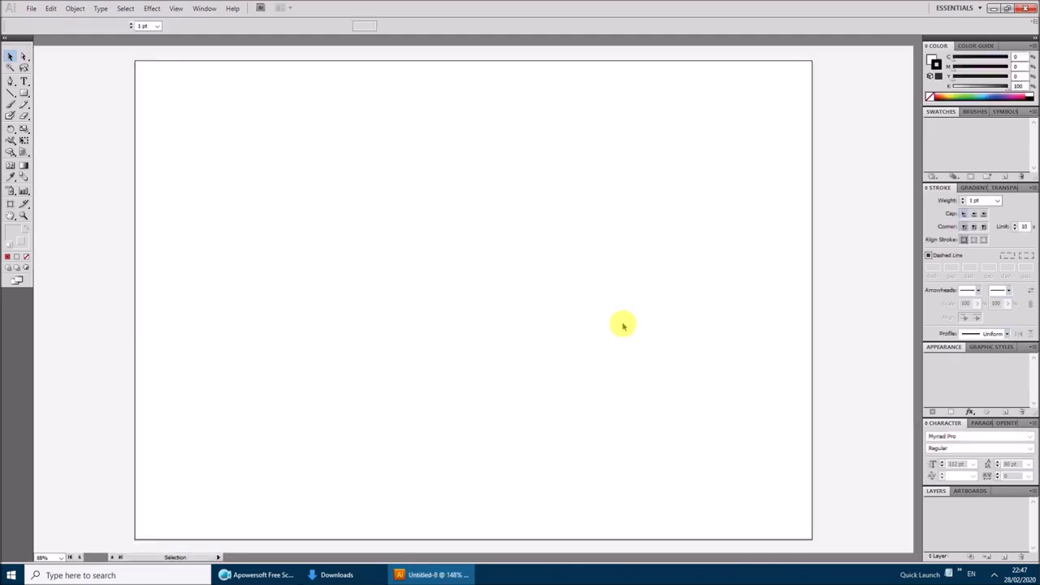
pyautogui.hotkey('ctrl', '1')
pyautogui.hotkey('ctrl', 'r')
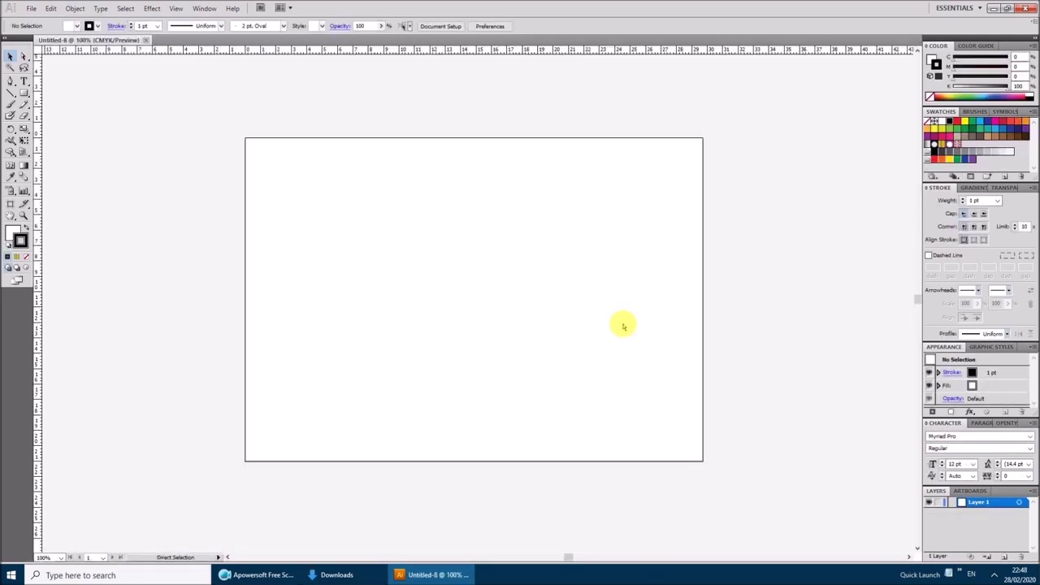
# Place the photo 04 on the artboard
pyautogui.click(31, 8)
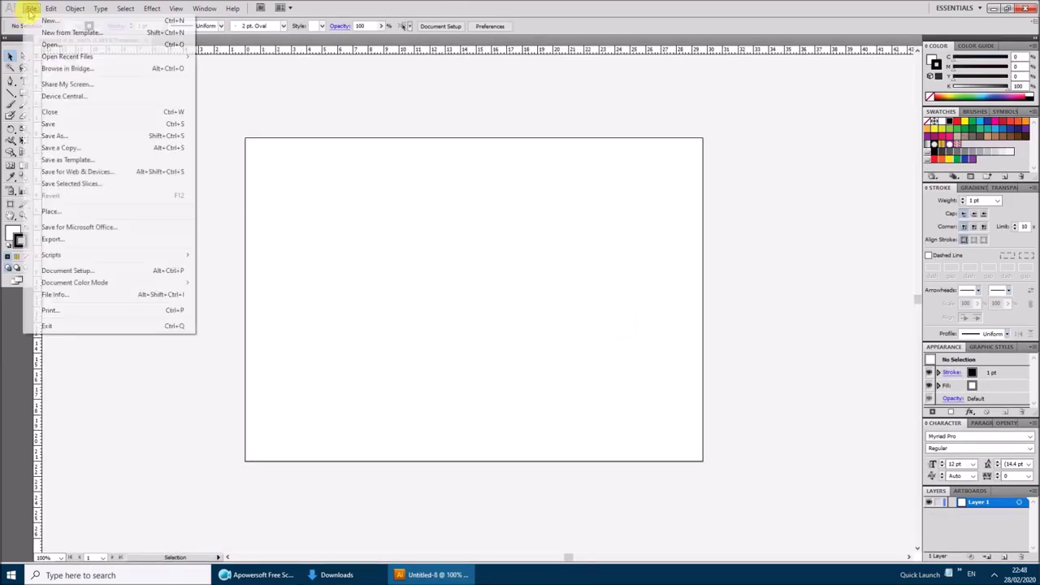
pyautogui.click(71, 213)
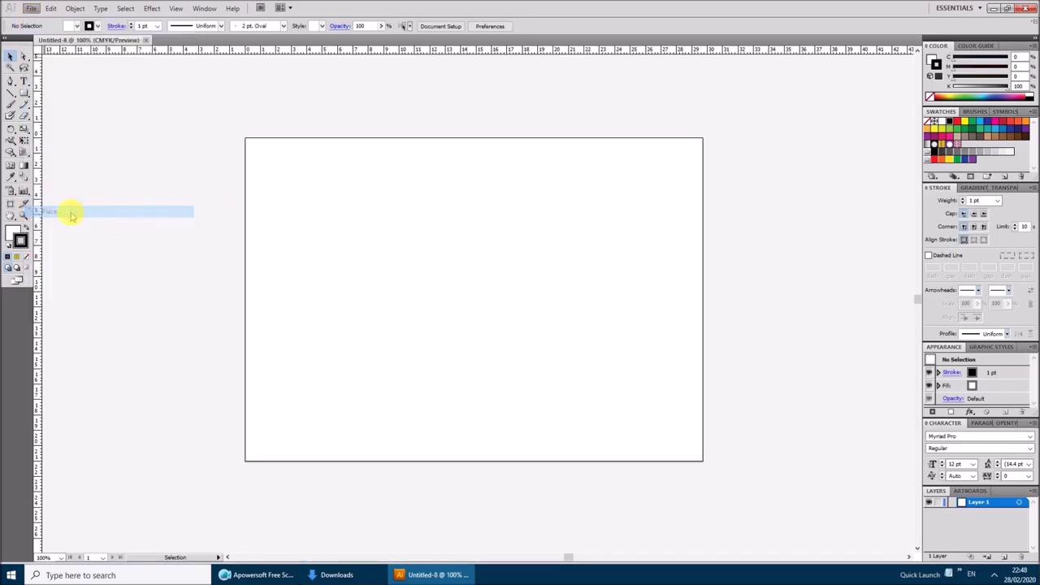
pyautogui.scroll(-2, 297, 187)
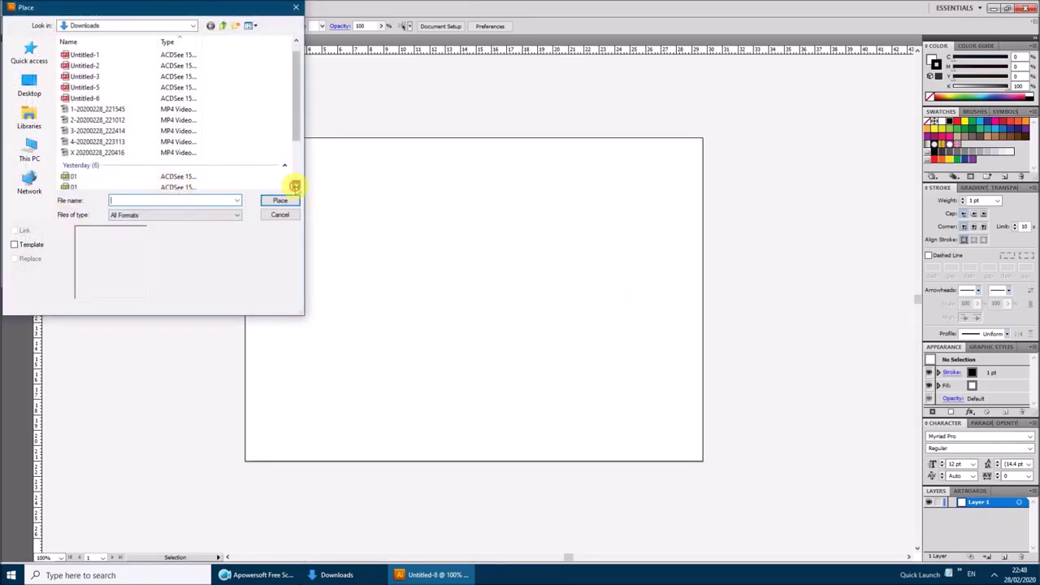
pyautogui.click(91, 136)
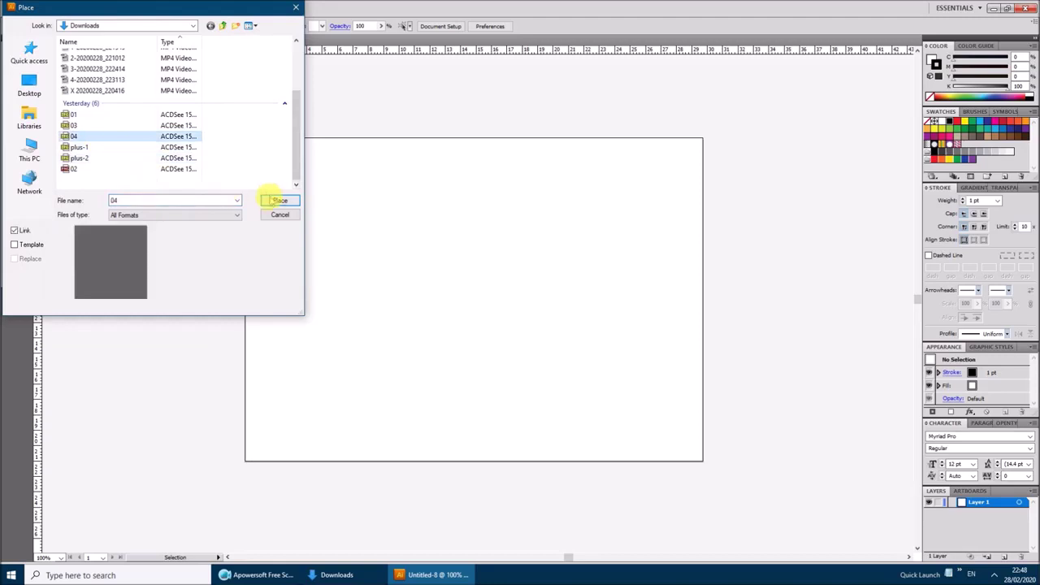
pyautogui.click(276, 202)
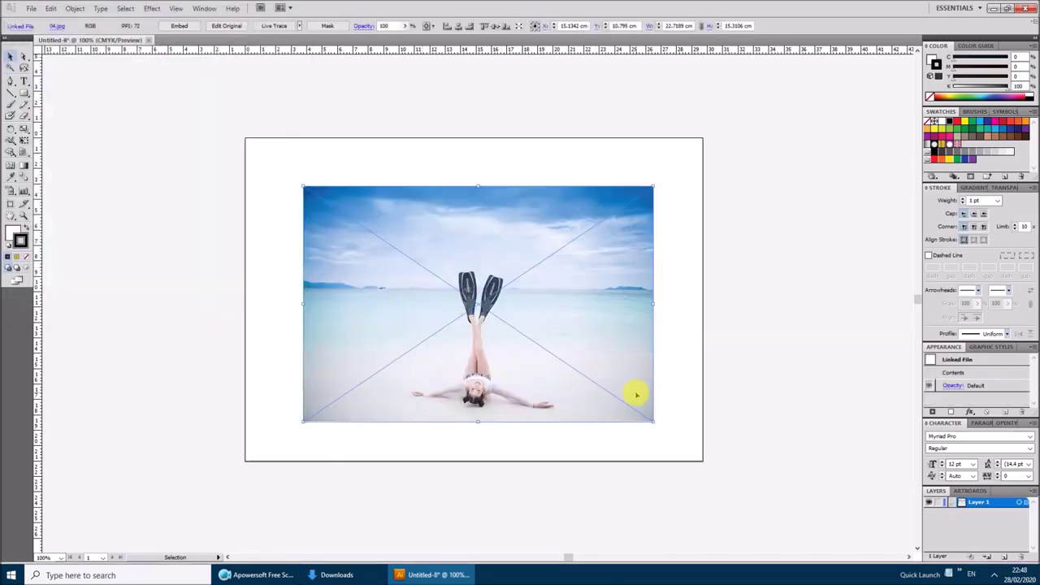
# Add guides through the photo's centre and along its top and bottom edges, then lock them
pyautogui.moveTo(461, 50); pyautogui.dragTo(449, 304)
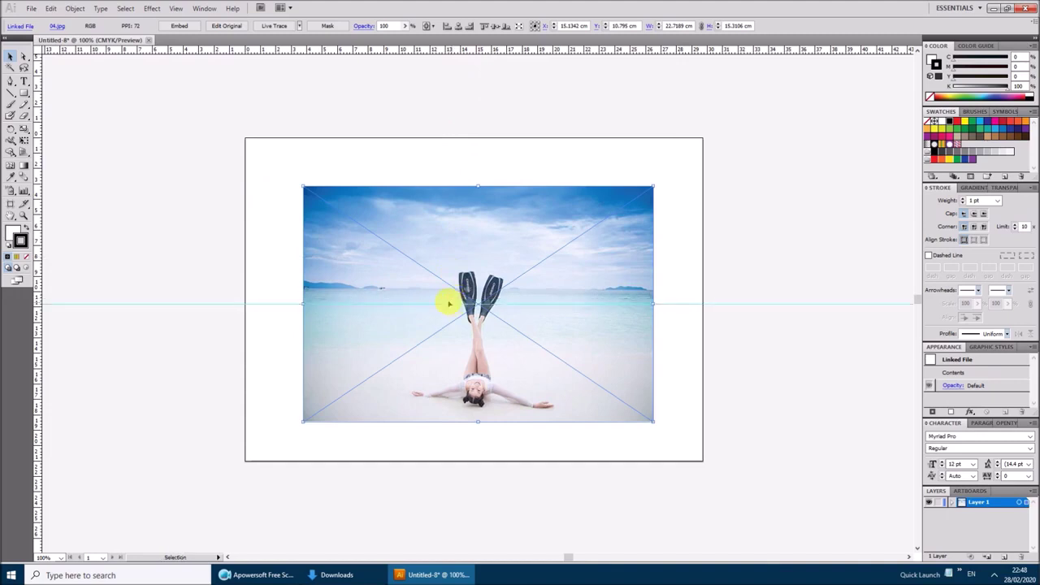
pyautogui.moveTo(36, 302); pyautogui.dragTo(477, 315)
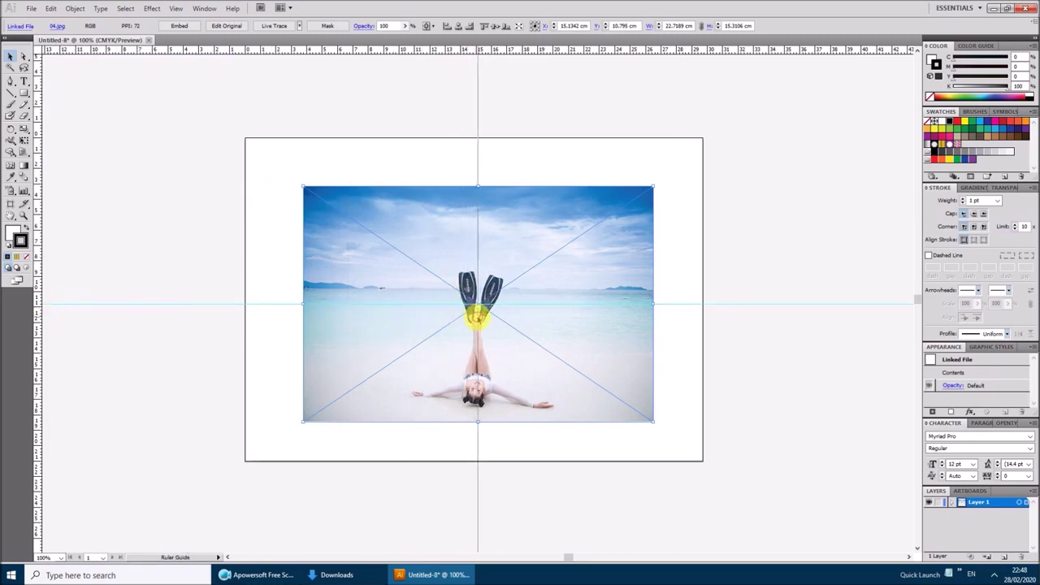
pyautogui.moveTo(412, 52); pyautogui.dragTo(420, 186)
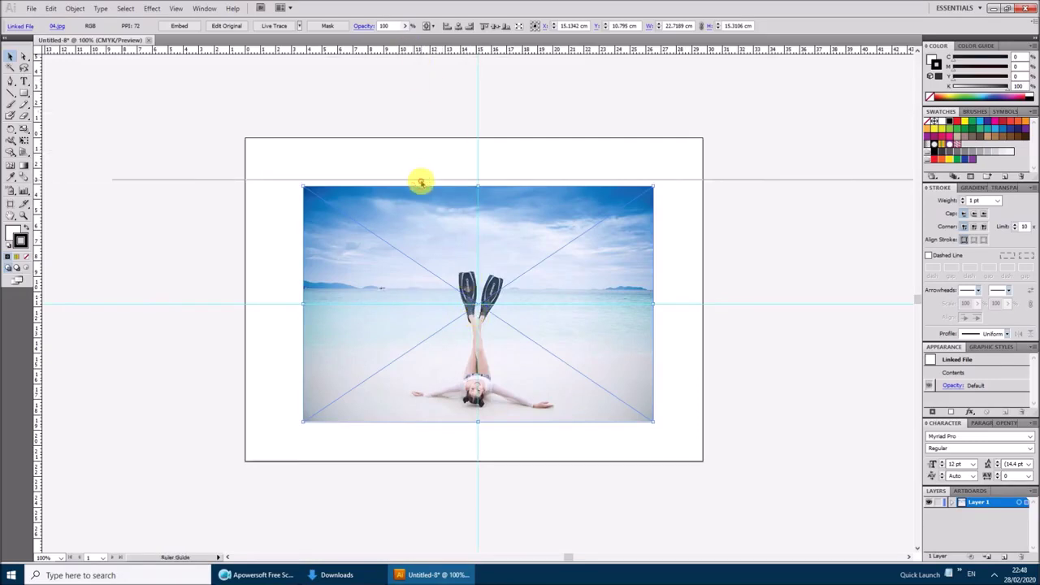
pyautogui.moveTo(411, 52); pyautogui.dragTo(408, 423)
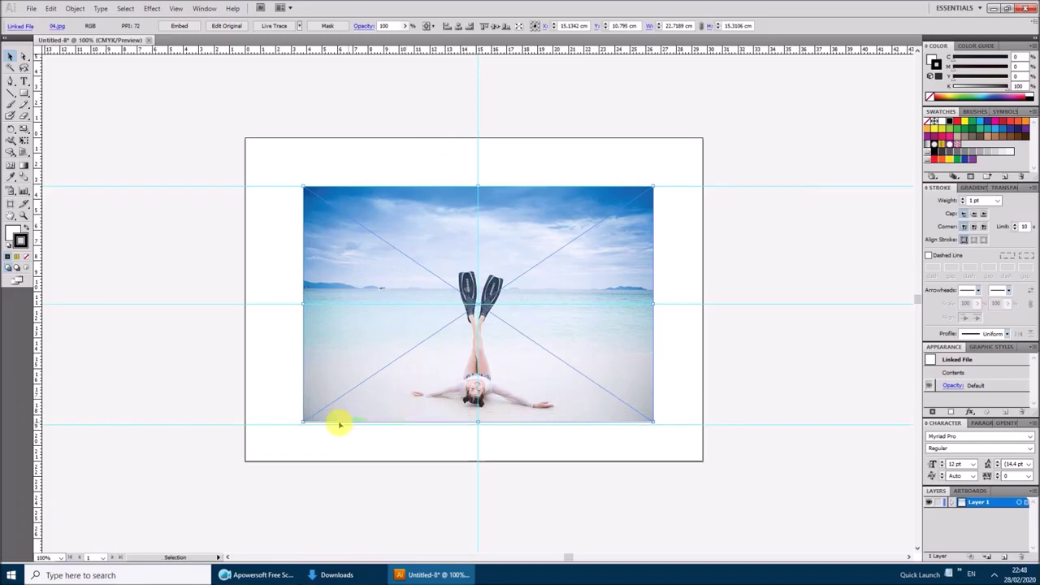
pyautogui.rightClick(217, 457)
pyautogui.click(195, 474)
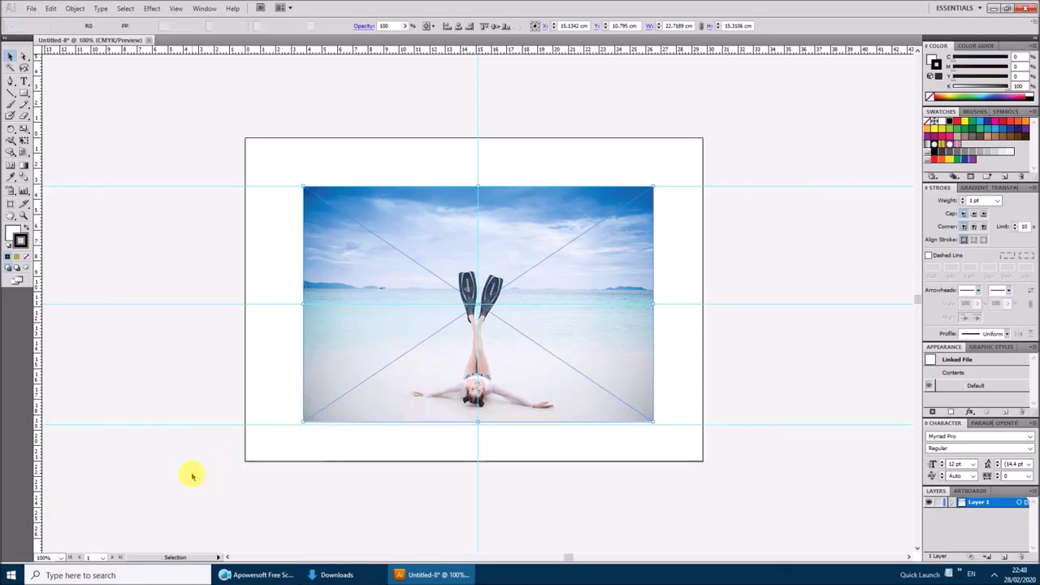
pyautogui.rightClick(200, 476)
pyautogui.click(220, 435)
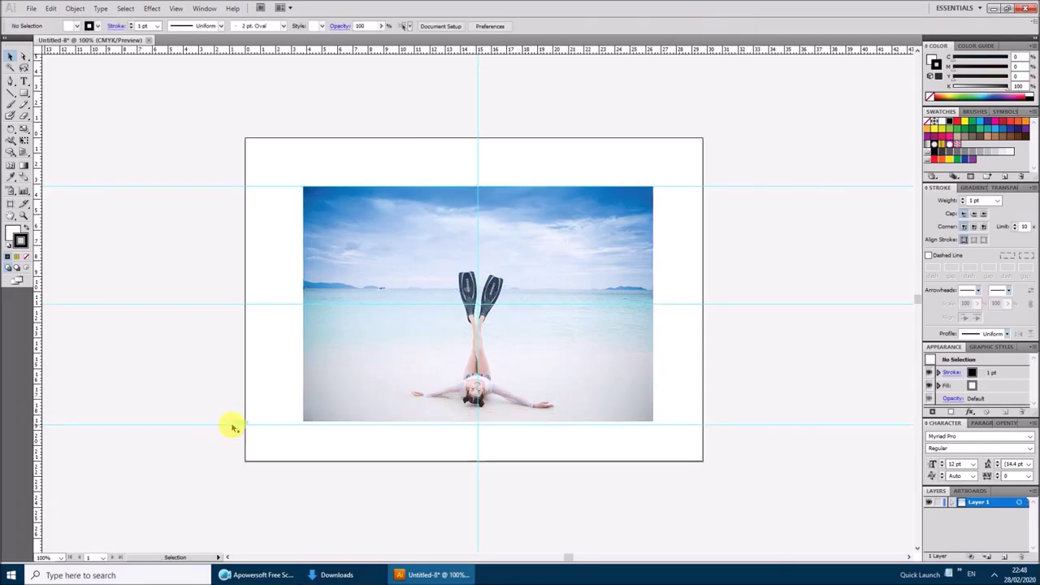
pyautogui.click(232, 424)
# Add vertical guides at the photo's left and right edges and lock the guides again
pyautogui.moveTo(41, 317); pyautogui.dragTo(653, 348)
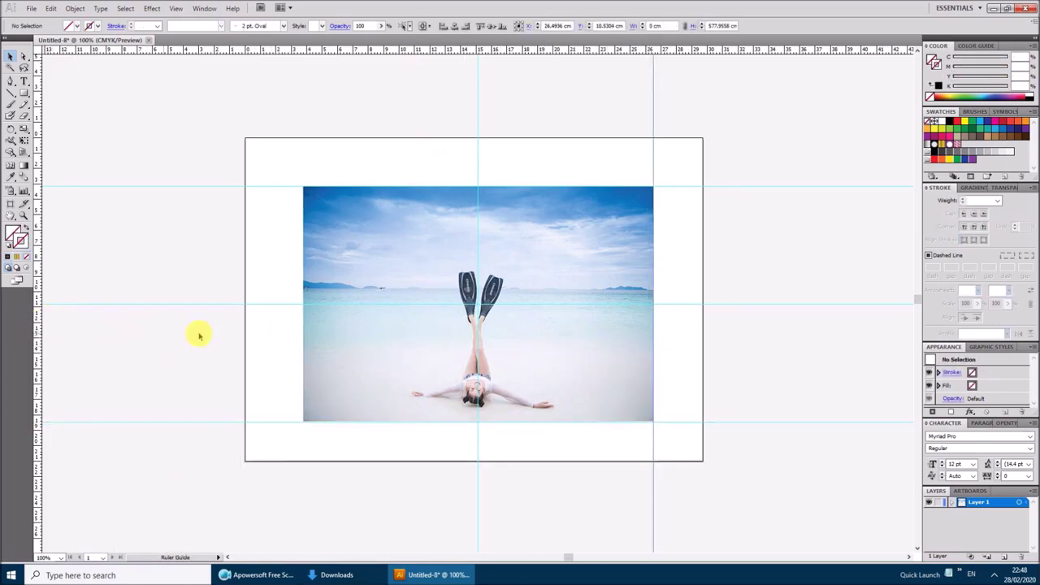
pyautogui.moveTo(199, 336); pyautogui.dragTo(302, 336)
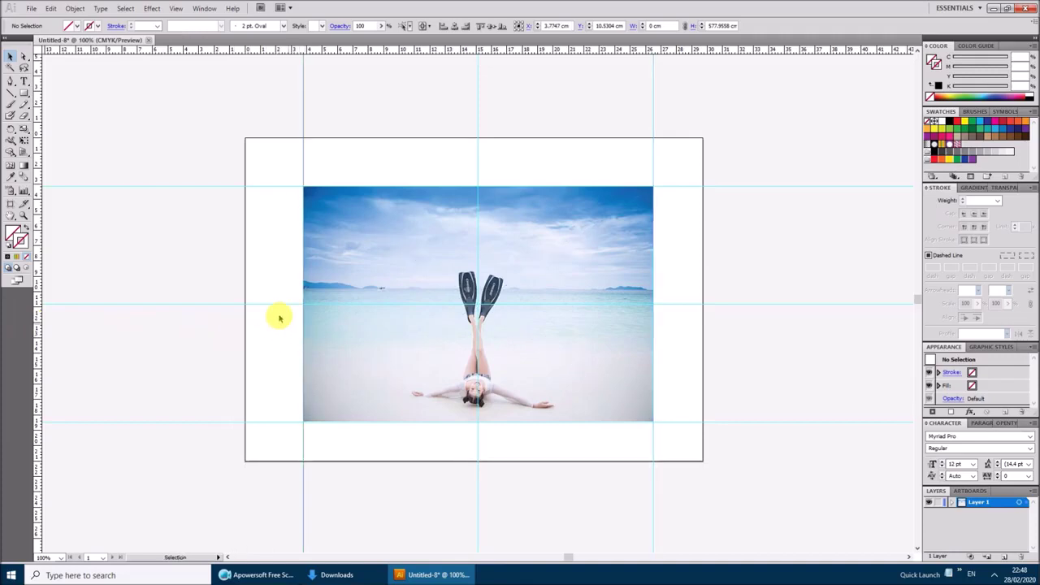
pyautogui.click(218, 262)
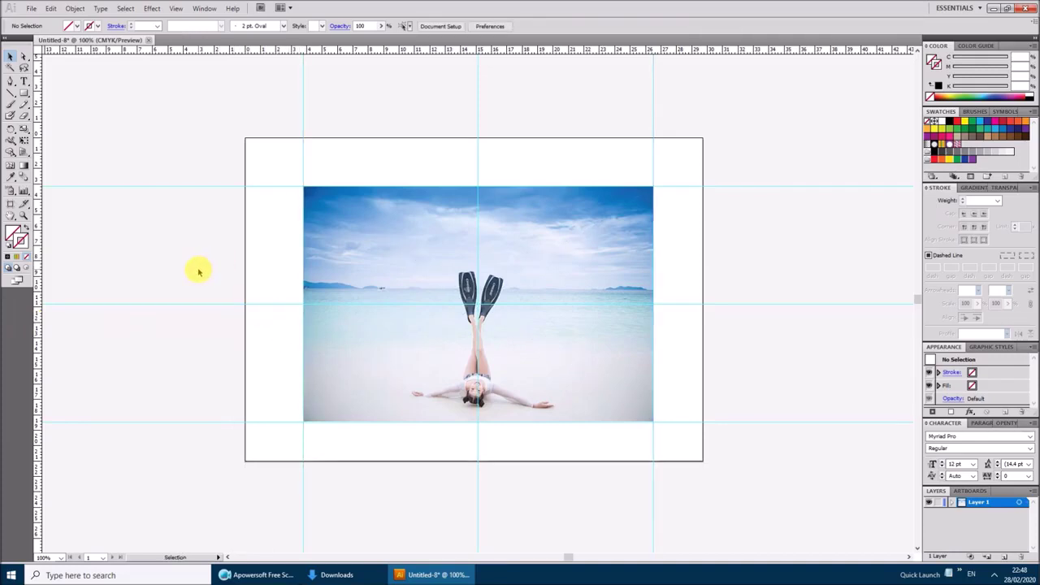
pyautogui.rightClick(102, 137)
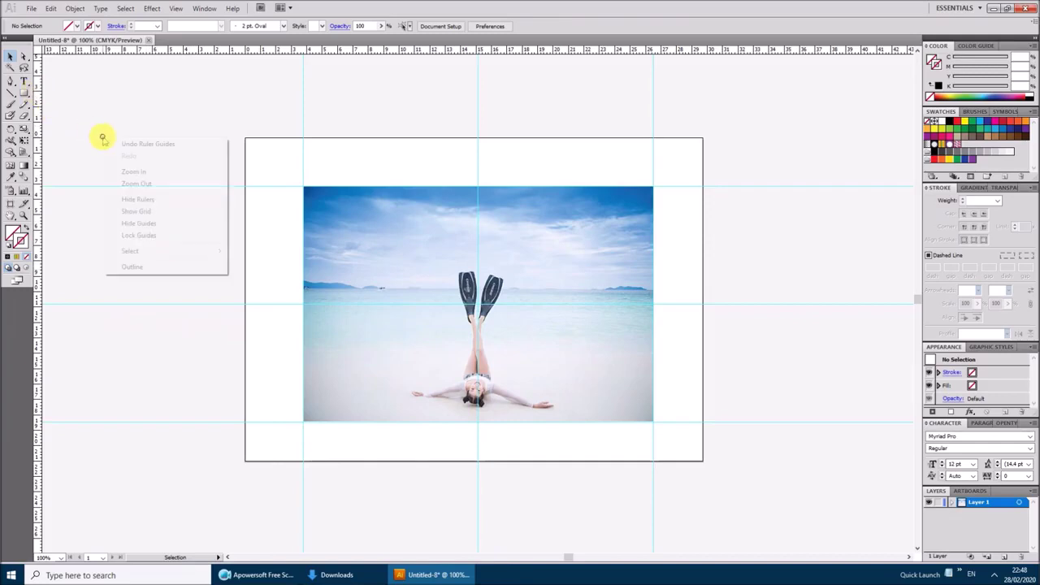
pyautogui.click(144, 232)
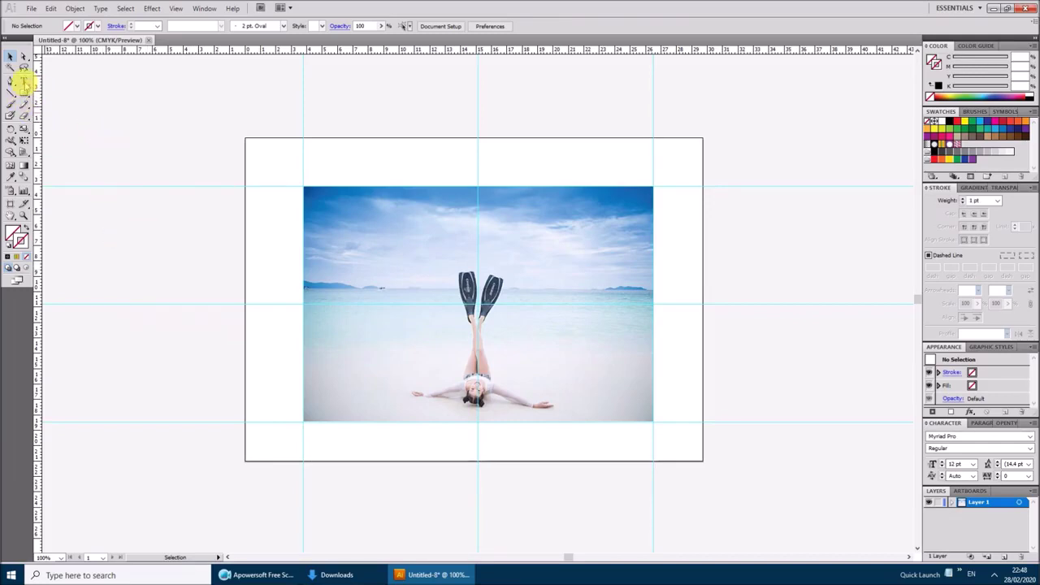
pyautogui.rightClick(73, 108)
pyautogui.click(23, 80)
# Type the GO PHU KET text left of the artboard at 80 pt
pyautogui.click(115, 273)
pyautogui.write('GO')
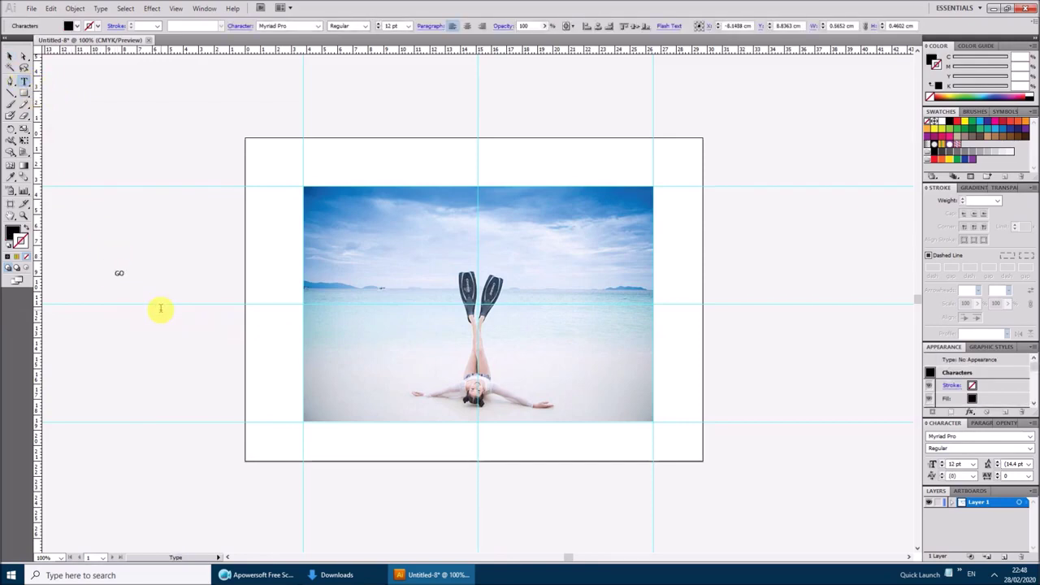
pyautogui.hotkey('ctrl', 'a')
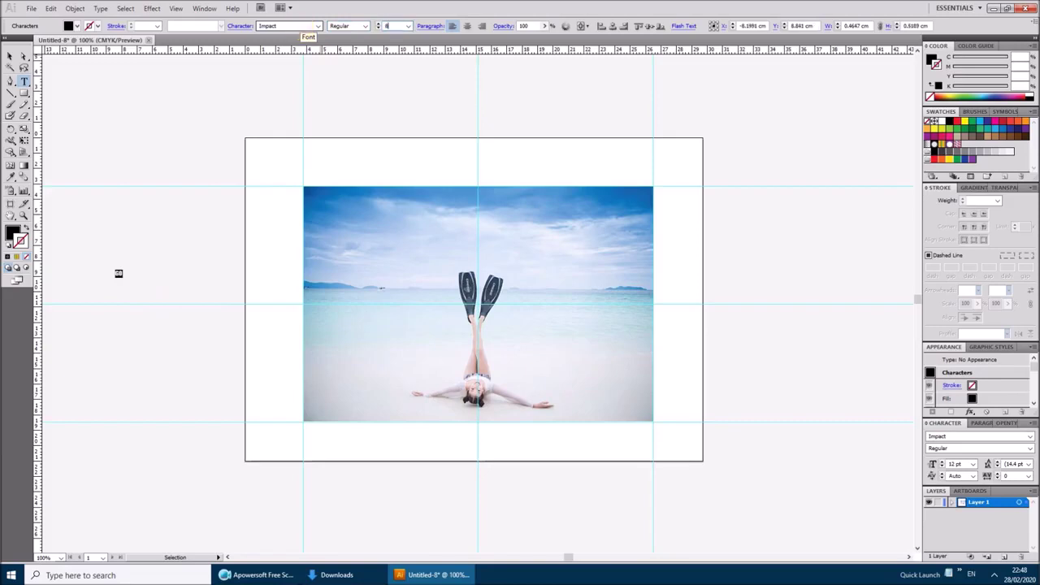
pyautogui.press('Tab')
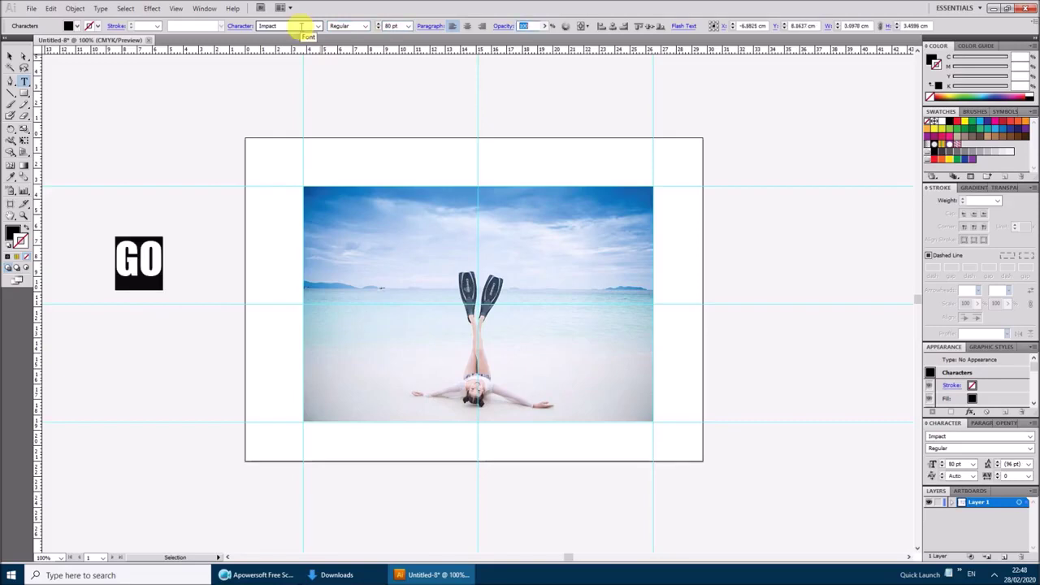
pyautogui.click(172, 268)
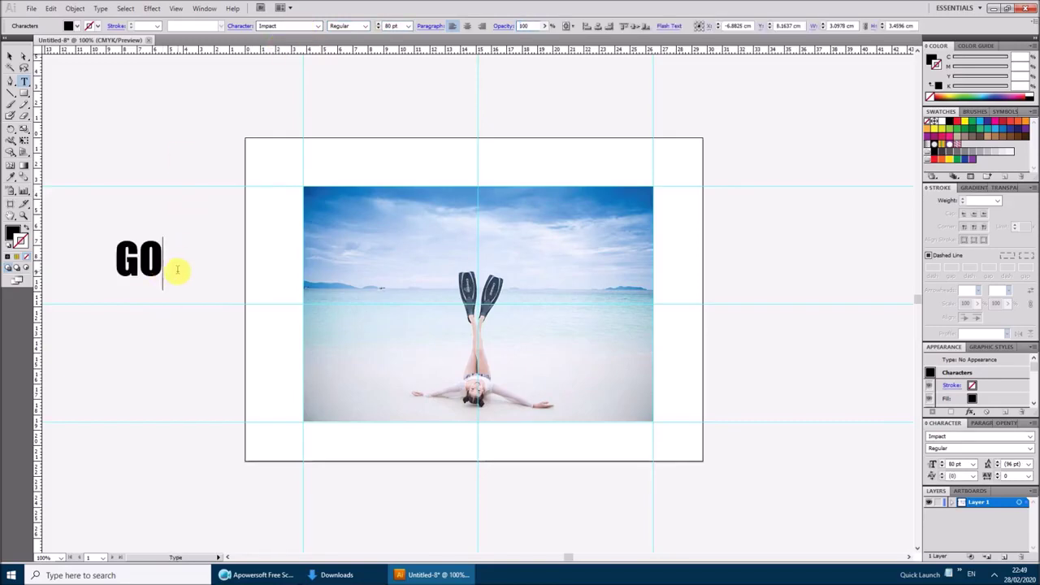
pyautogui.write('PHU ')
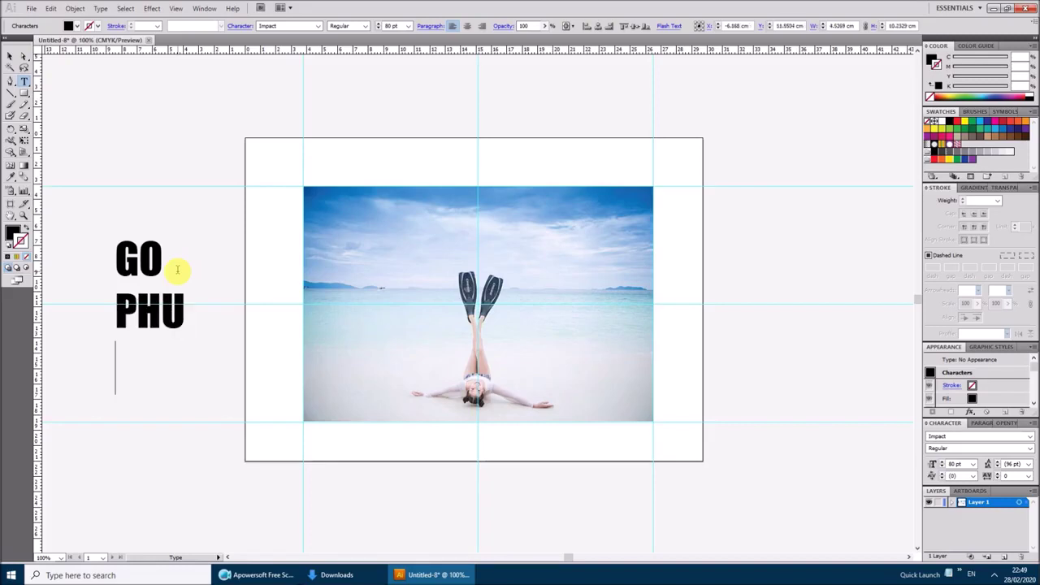
pyautogui.write('KET')
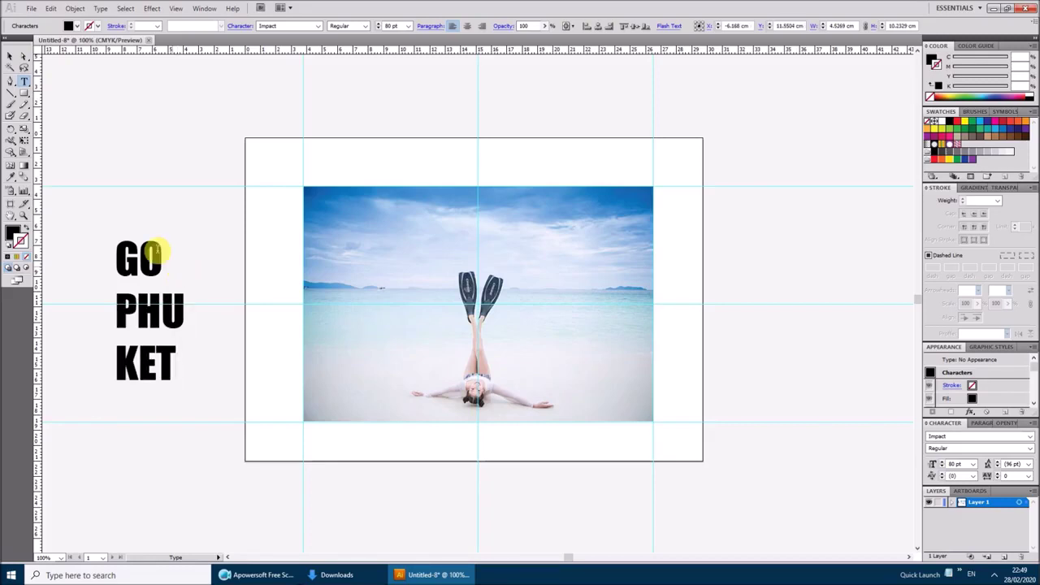
pyautogui.click(10, 55)
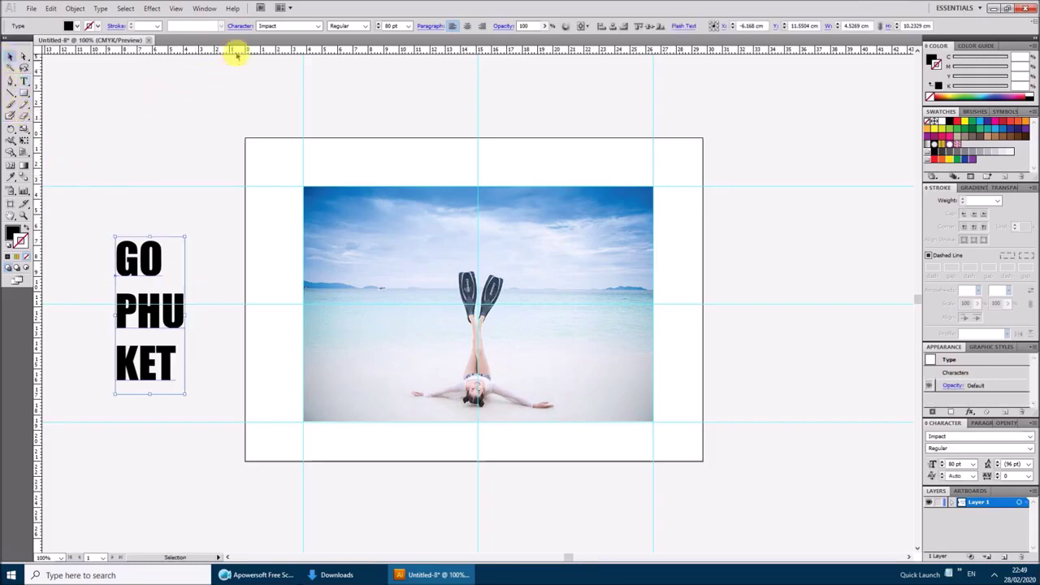
# Reduce the text block's leading to 69 pt
pyautogui.click(239, 26)
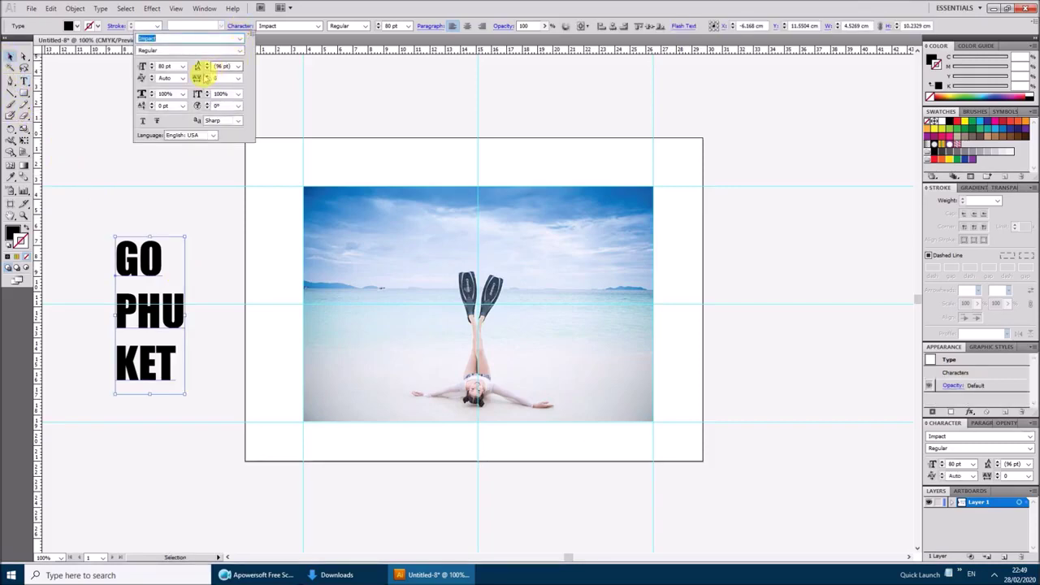
pyautogui.click(207, 69)
pyautogui.click(206, 70)
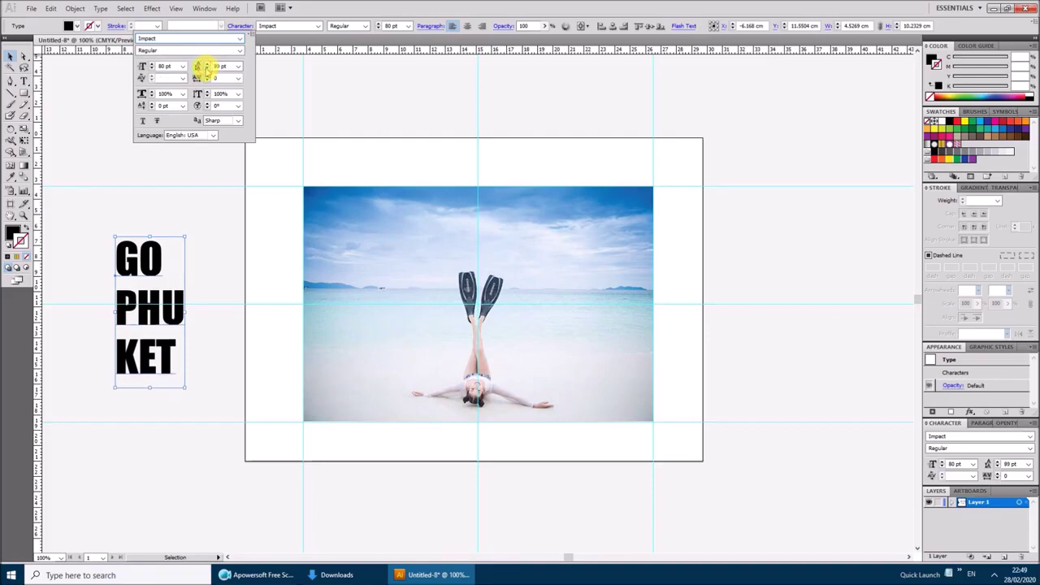
pyautogui.click(206, 69)
pyautogui.click(206, 70)
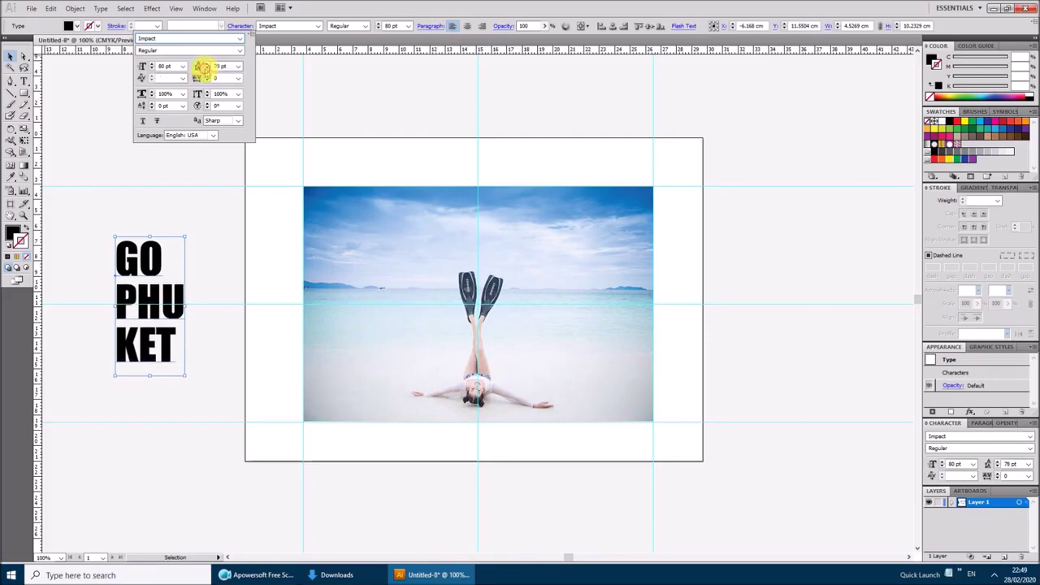
pyautogui.click(206, 70)
pyautogui.click(207, 70)
pyautogui.click(207, 70)
pyautogui.click(206, 70)
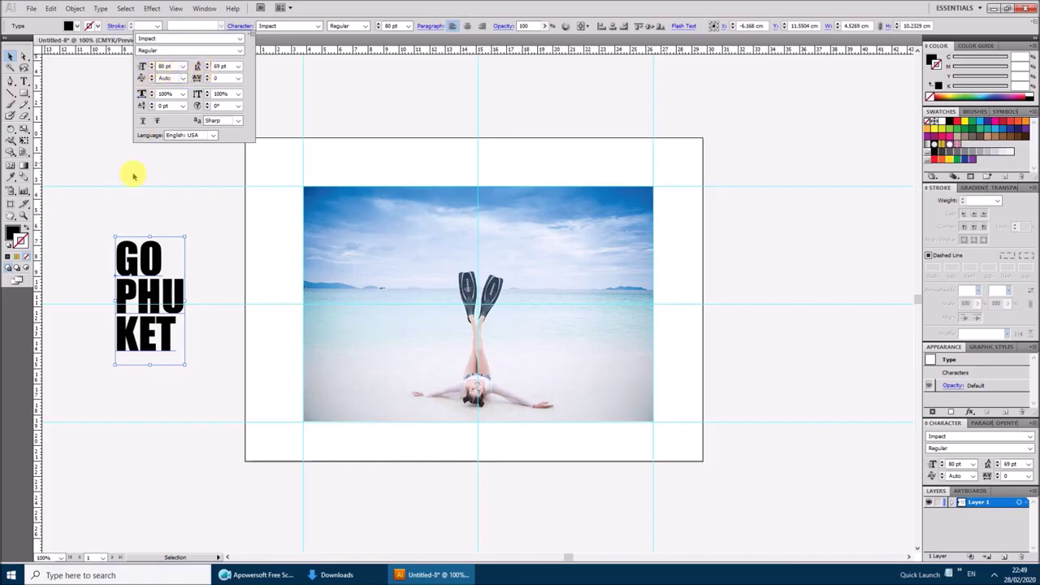
pyautogui.click(124, 262)
# Enlarge the word GO to 114 pt
pyautogui.doubleClick(126, 261)
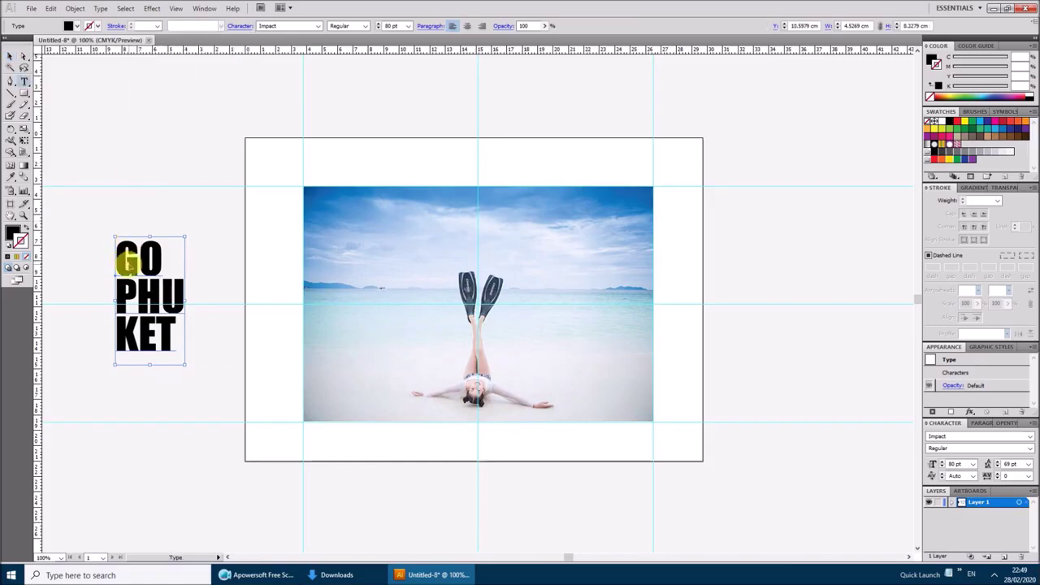
pyautogui.moveTo(126, 262); pyautogui.dragTo(161, 256)
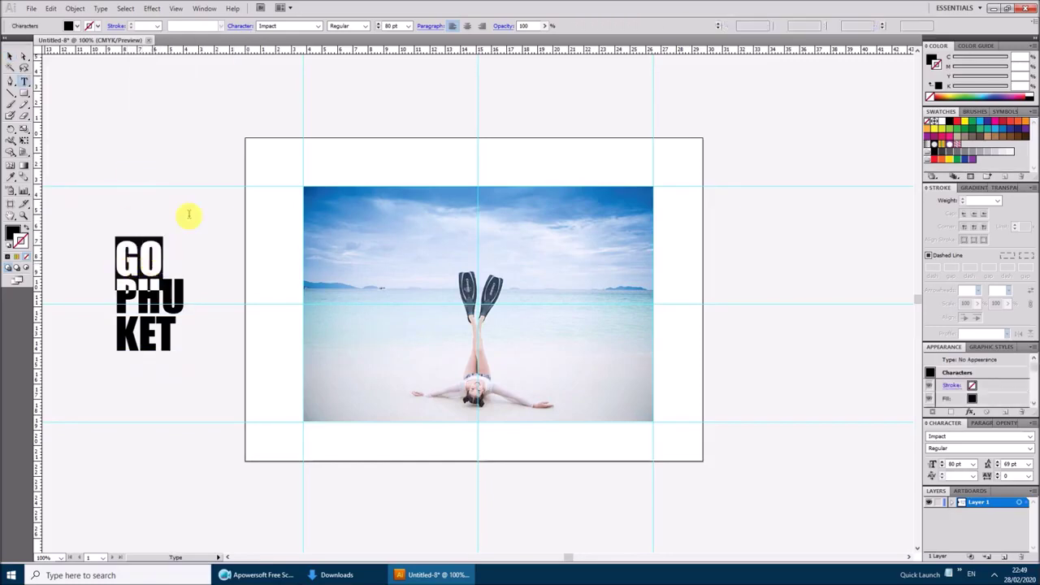
pyautogui.click(239, 26)
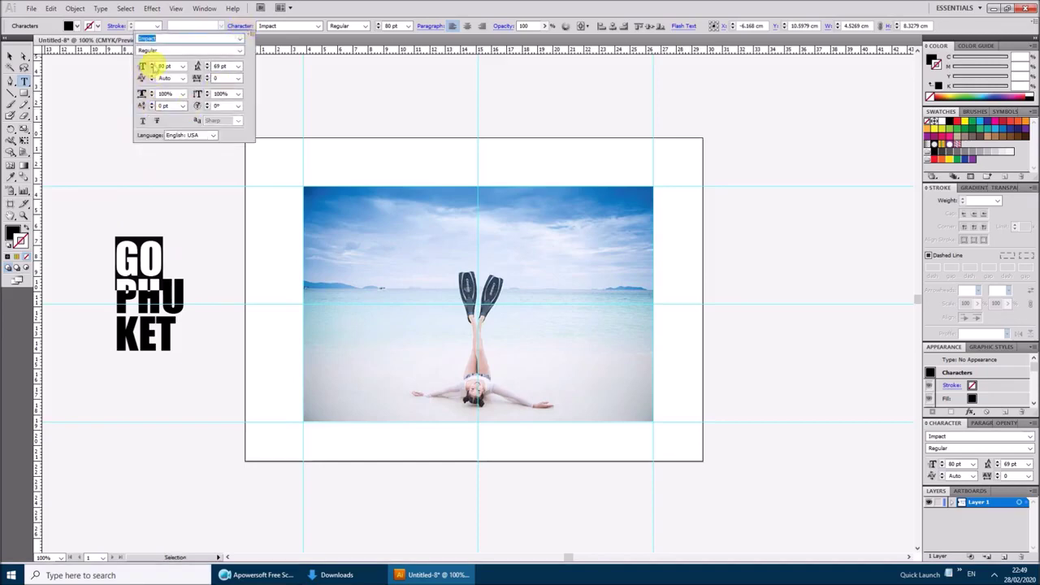
pyautogui.click(151, 64)
pyautogui.click(151, 64)
pyautogui.click(151, 64)
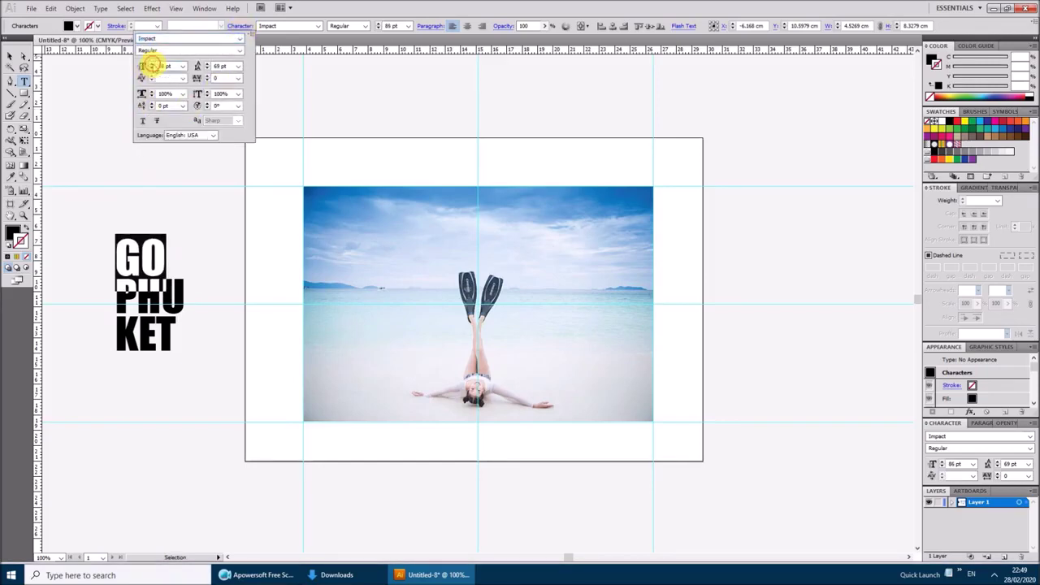
pyautogui.doubleClick(151, 63)
pyautogui.doubleClick(151, 63)
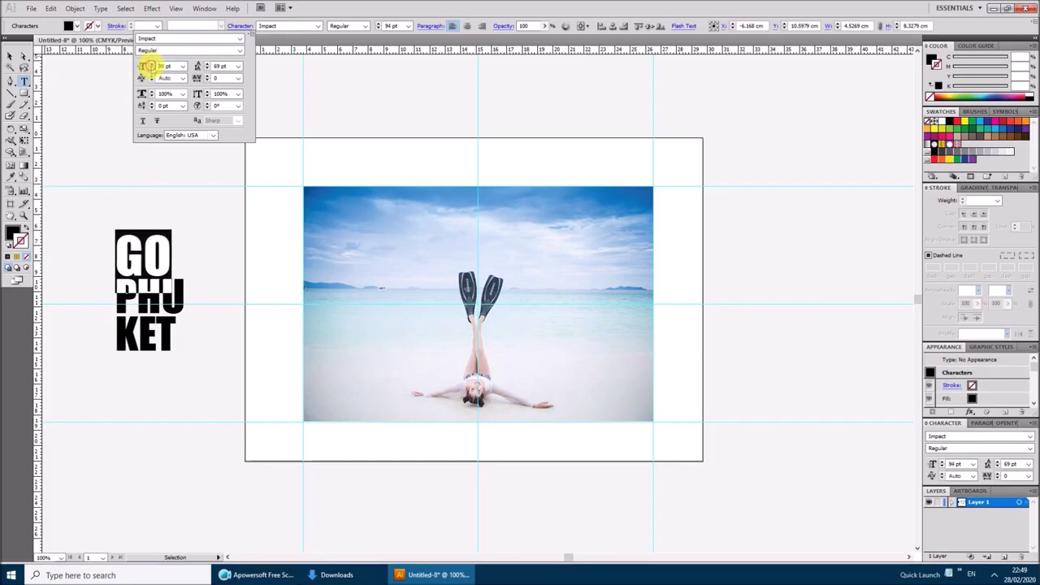
pyautogui.doubleClick(151, 65)
pyautogui.doubleClick(151, 65)
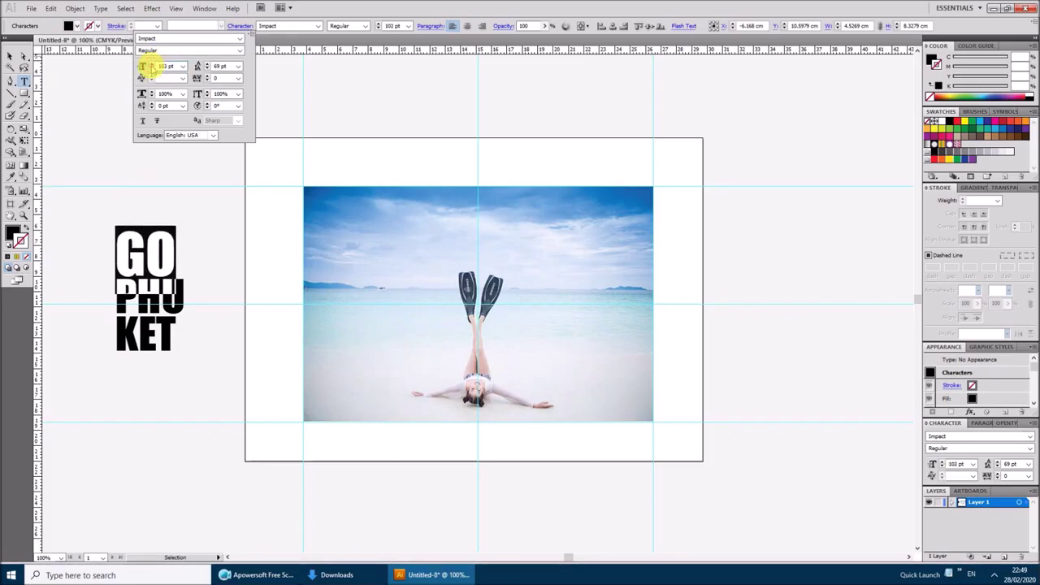
pyautogui.doubleClick(151, 65)
pyautogui.doubleClick(151, 65)
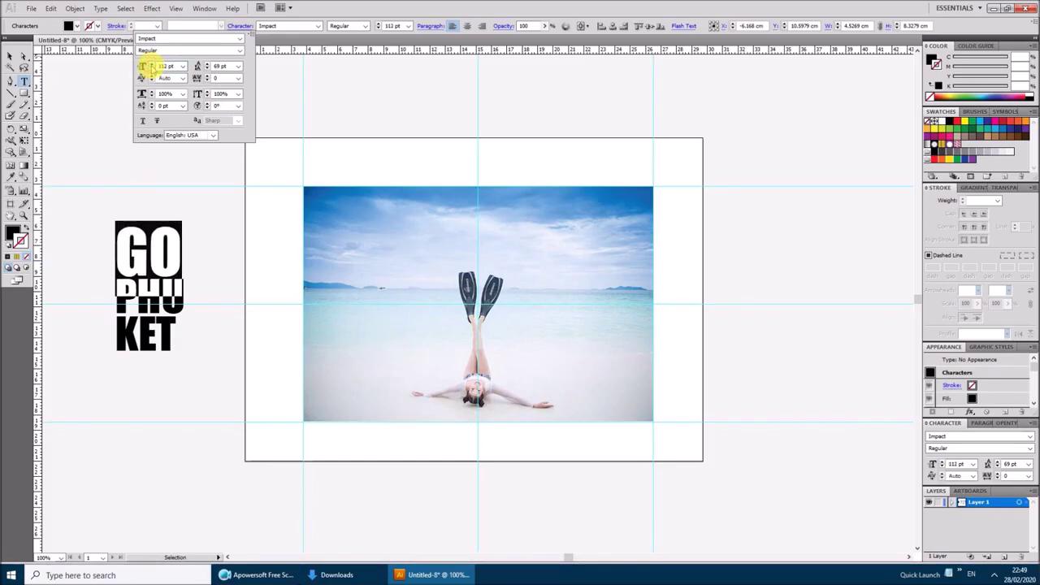
pyautogui.click(151, 65)
pyautogui.click(151, 65)
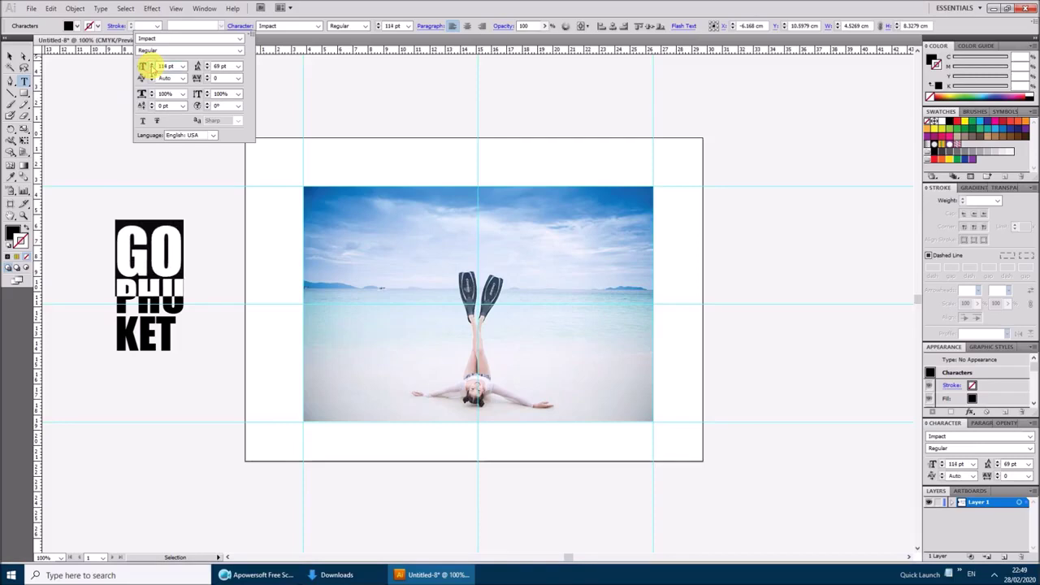
pyautogui.click(135, 344)
# Enlarge the word KET to about 89 pt to match the block width
pyautogui.doubleClick(131, 345)
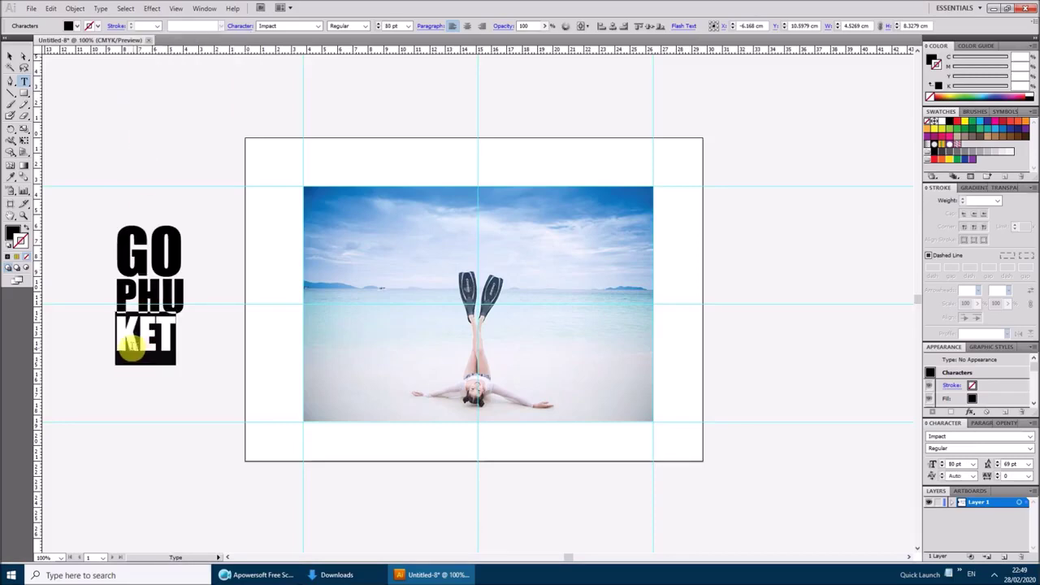
pyautogui.click(238, 26)
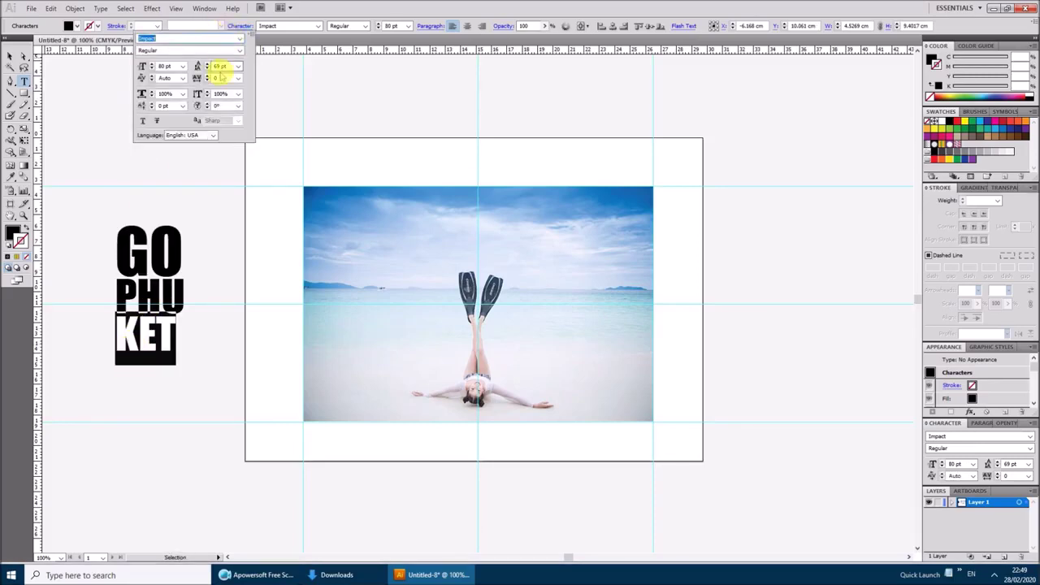
pyautogui.click(151, 65)
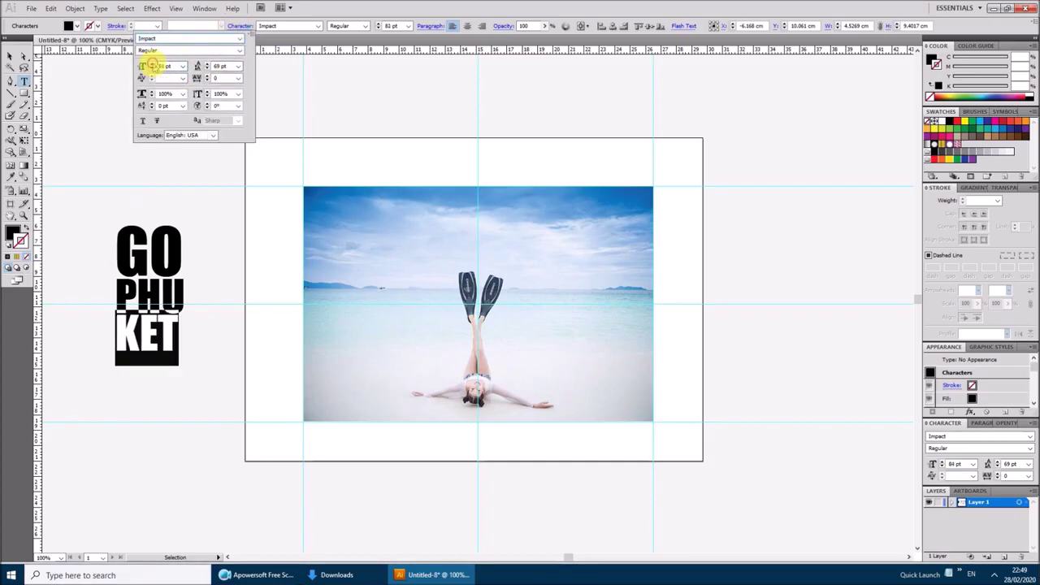
pyautogui.click(151, 65)
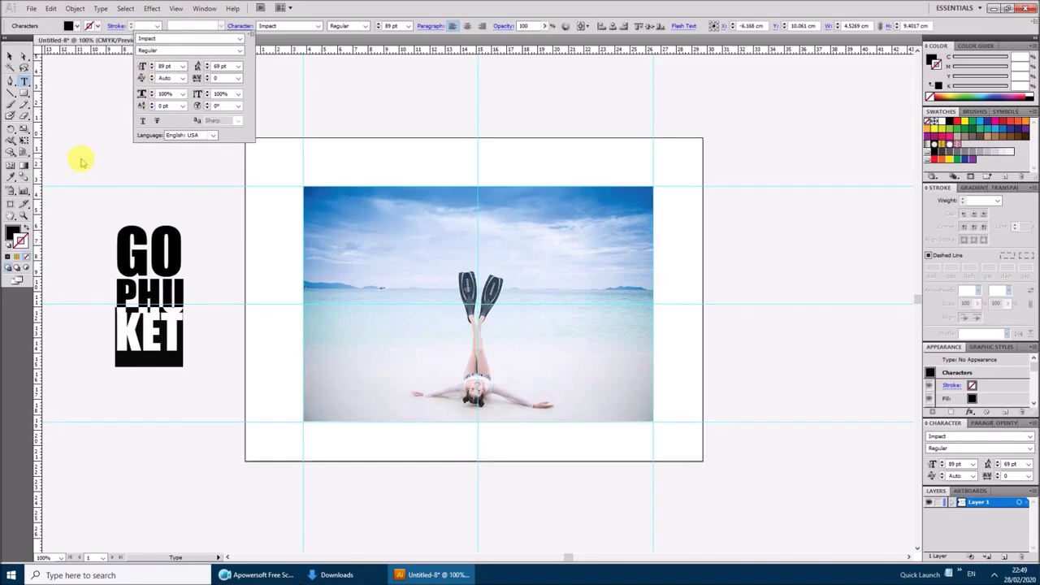
pyautogui.click(143, 261)
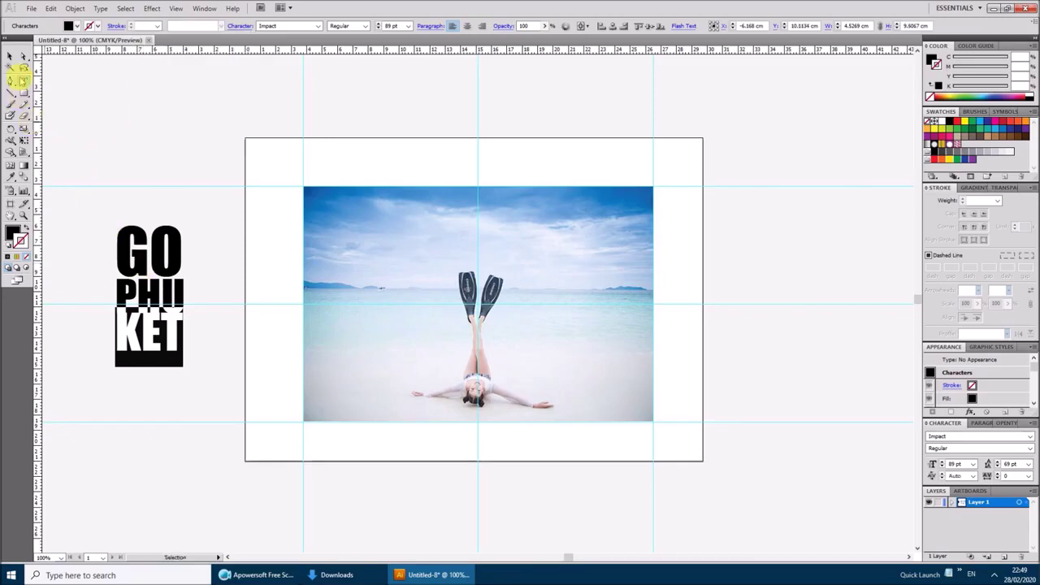
# Loosen the whole block's leading to 74 pt
pyautogui.click(10, 55)
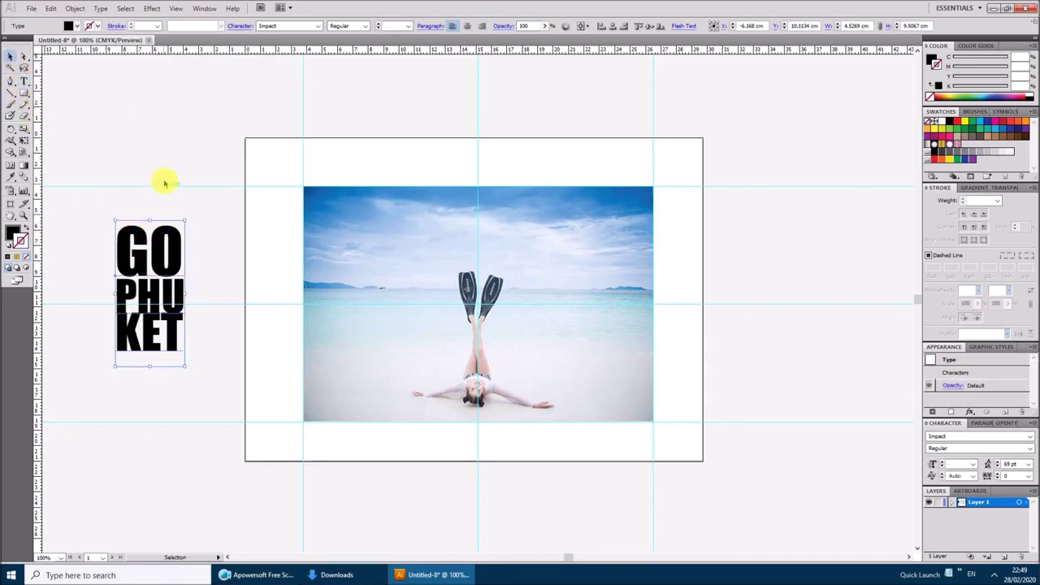
pyautogui.click(155, 205)
pyautogui.click(153, 235)
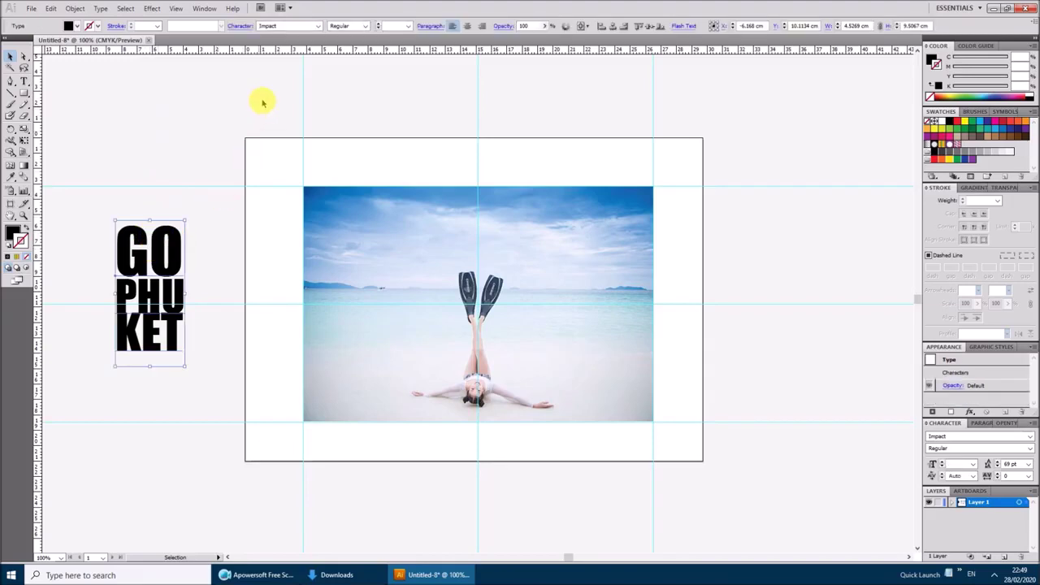
pyautogui.click(241, 25)
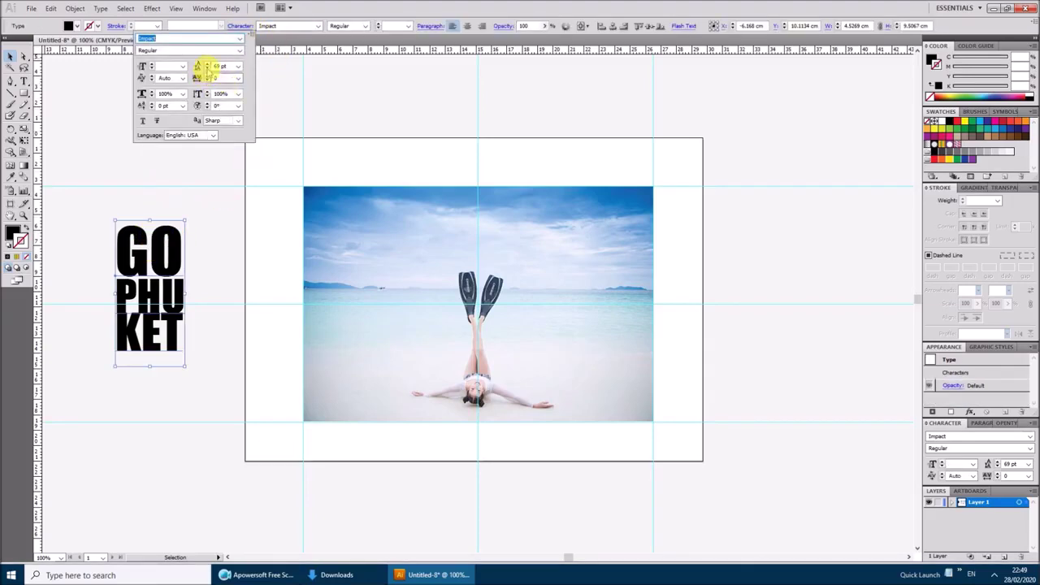
pyautogui.click(208, 65)
pyautogui.click(208, 65)
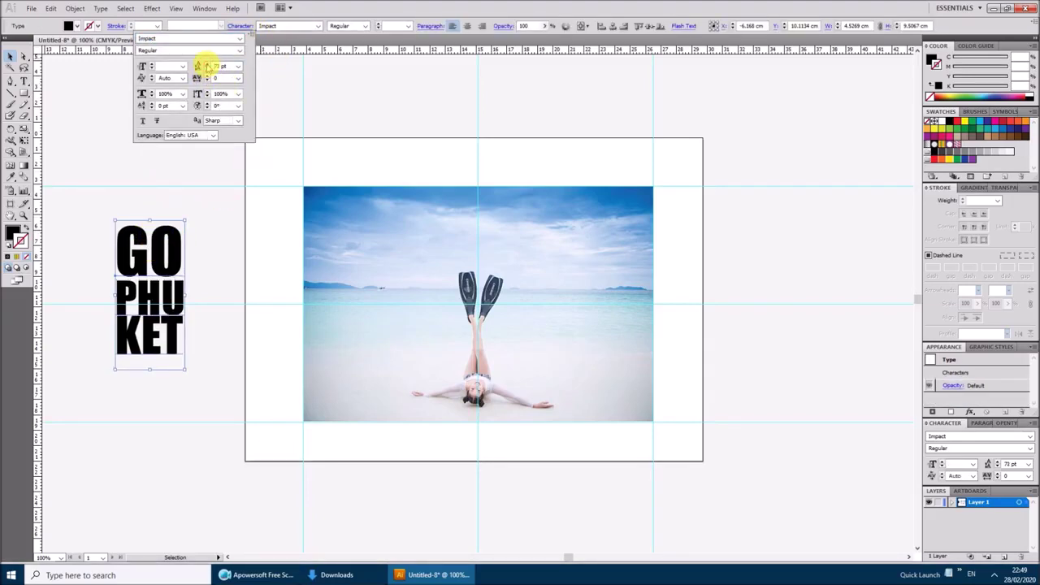
pyautogui.click(208, 65)
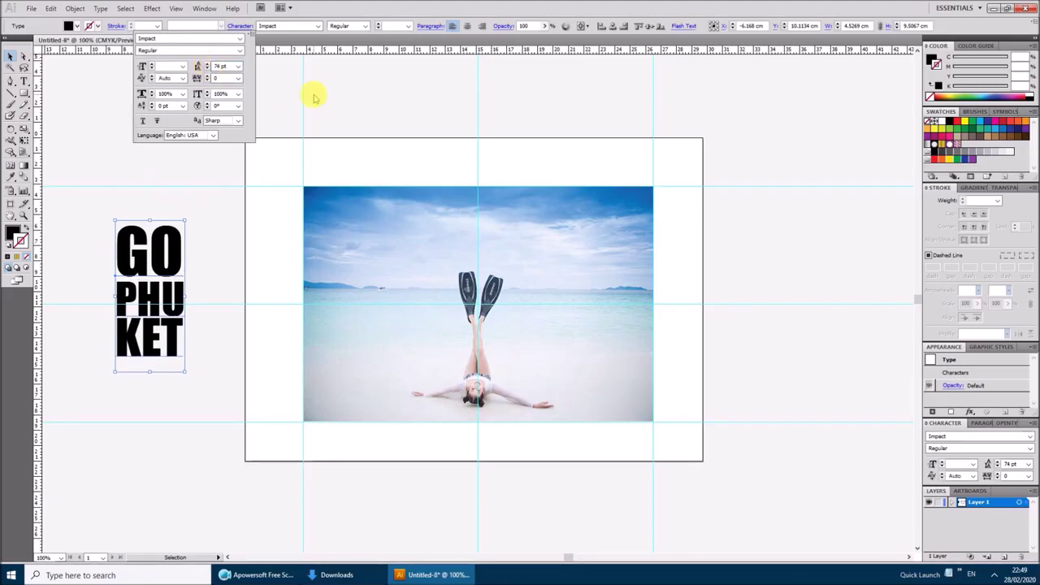
pyautogui.click(78, 126)
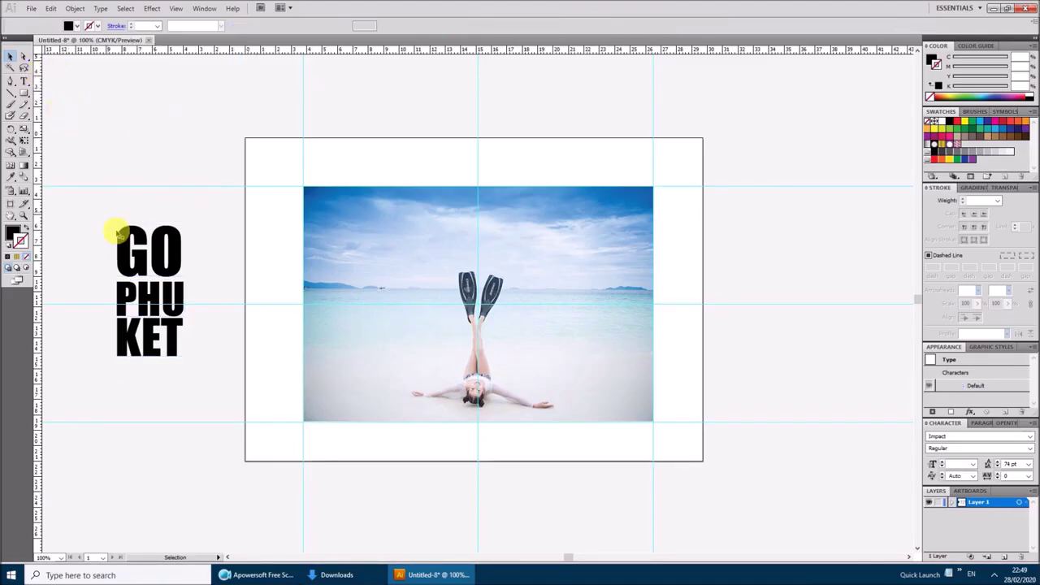
# Centre the GO PHU KET text over the beach photo
pyautogui.moveTo(136, 237)
pyautogui.mouseDown()
pyautogui.moveTo(465, 304)
pyautogui.moveTo(177, 257)
pyautogui.moveTo(165, 238)
pyautogui.moveTo(168, 254)
pyautogui.moveTo(382, 333)
pyautogui.moveTo(465, 317)
pyautogui.mouseUp()
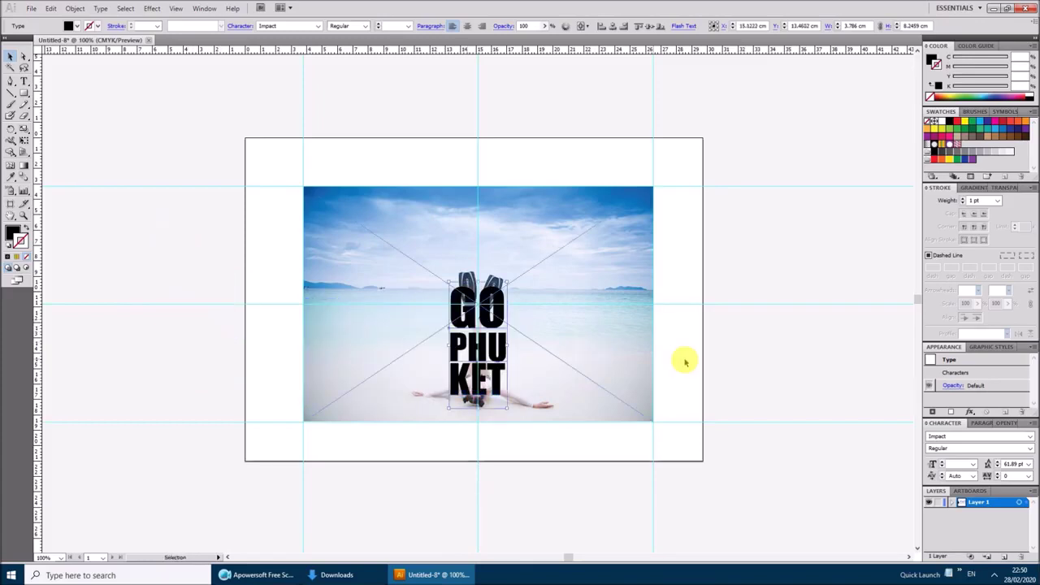
pyautogui.press('Left')
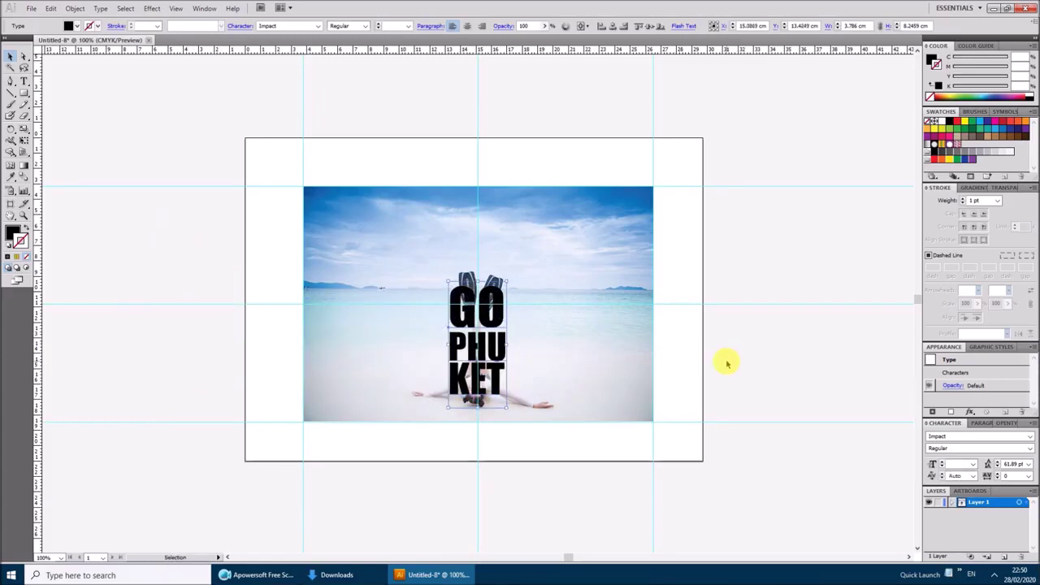
pyautogui.click(727, 363)
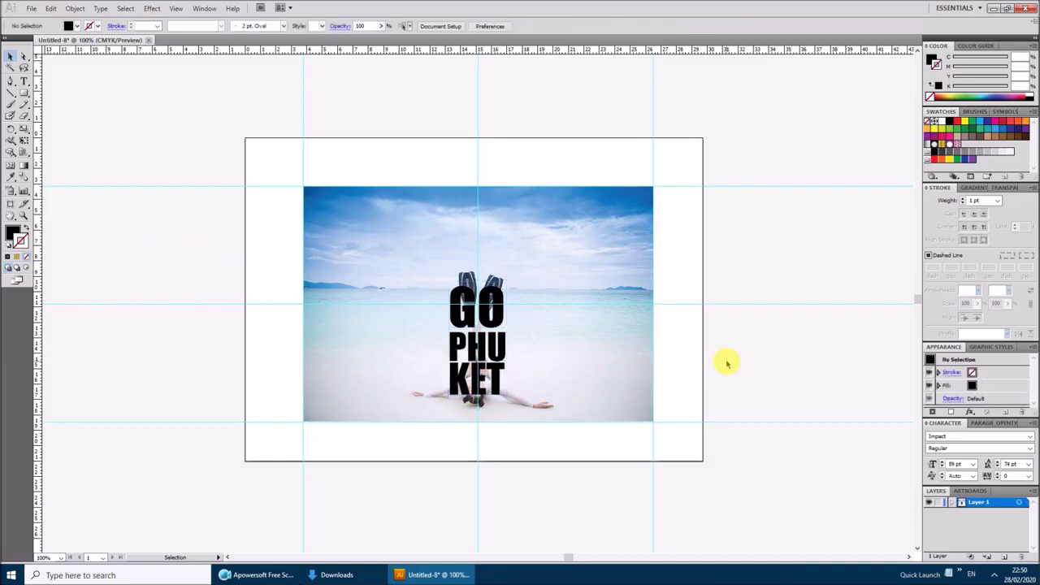
# Zoom to 150% and put a copy of the beach photo over the text
pyautogui.hotkey('ctrl', '+')
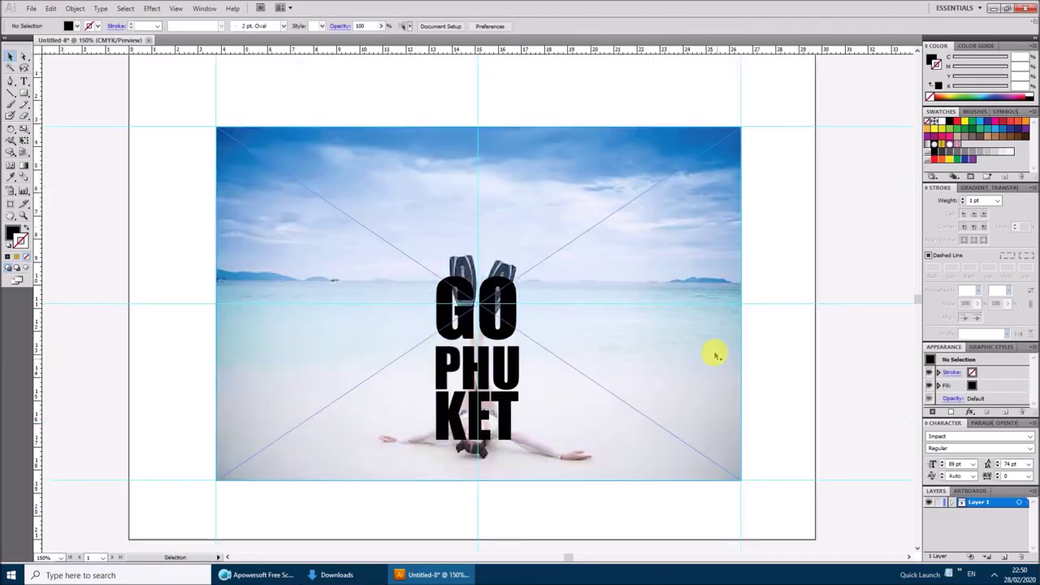
pyautogui.click(679, 247)
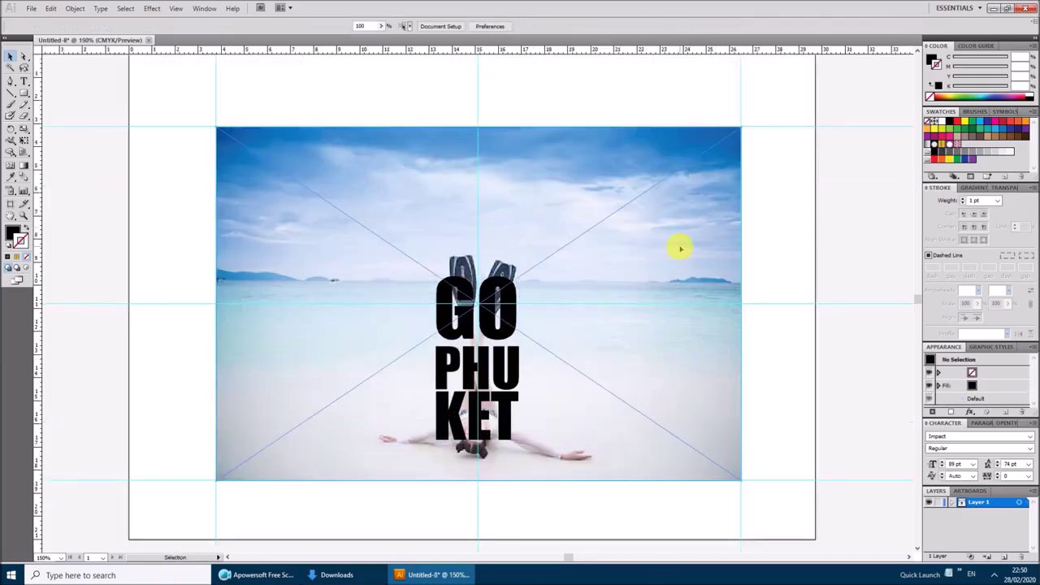
pyautogui.click(867, 238)
pyautogui.hotkey('ctrl', 'z')
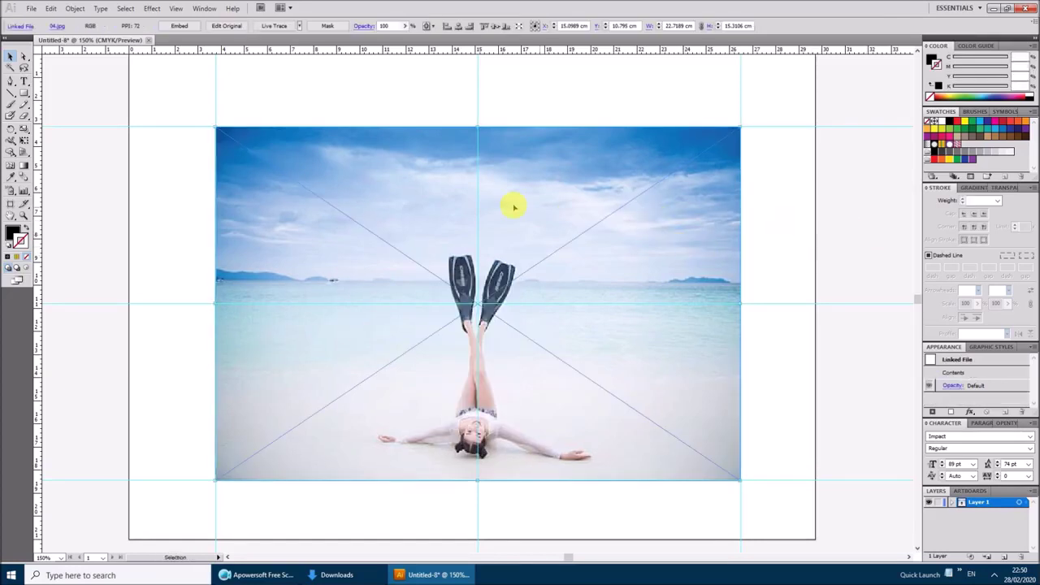
# Move the photo copy right of the artboard and add two horizontal guides near the text
pyautogui.moveTo(402, 204)
pyautogui.mouseDown()
pyautogui.moveTo(854, 206)
pyautogui.moveTo(863, 195)
pyautogui.mouseUp()
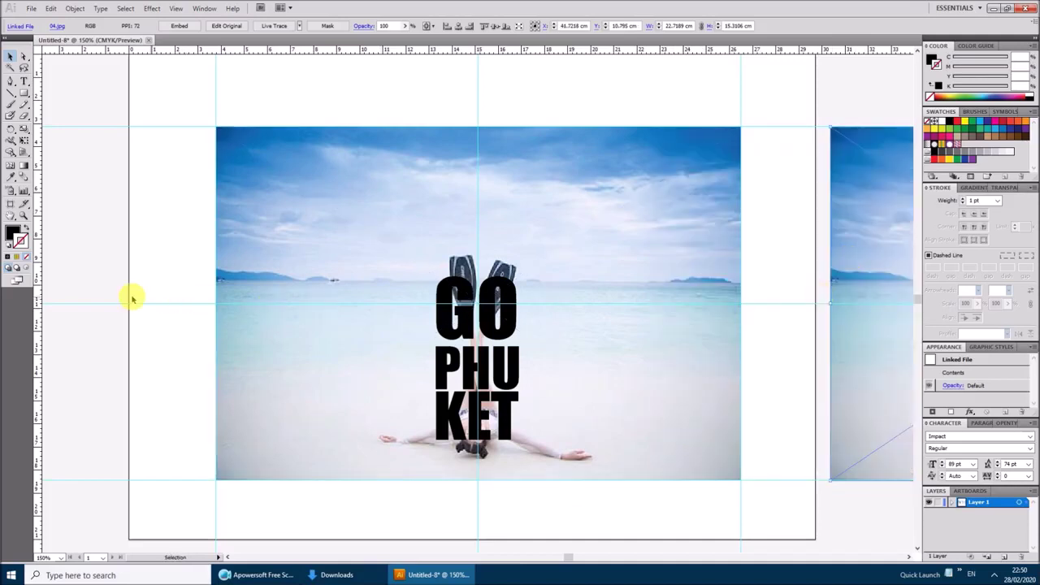
pyautogui.moveTo(105, 274); pyautogui.dragTo(474, 380)
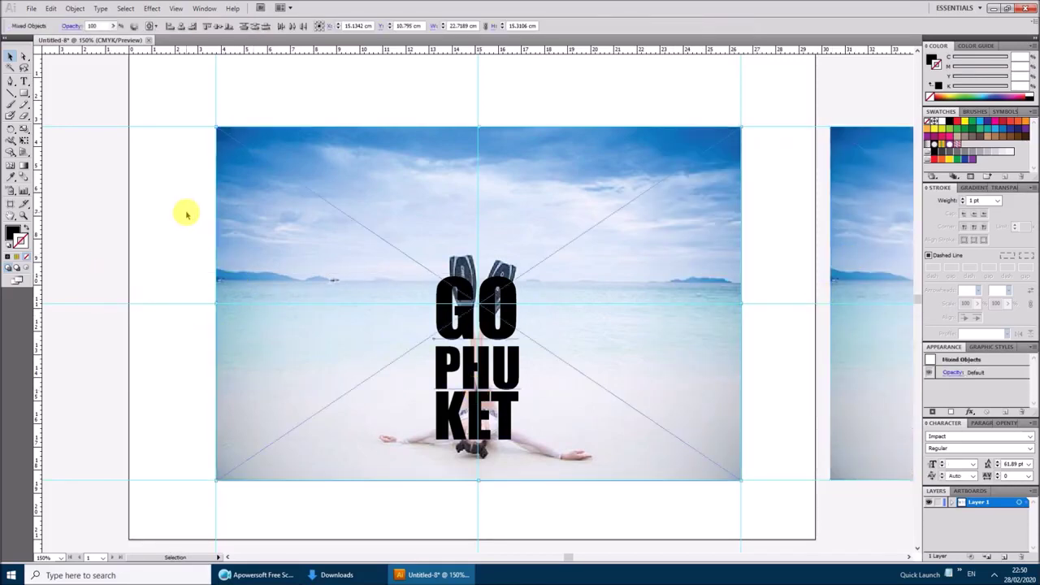
pyautogui.moveTo(313, 49); pyautogui.dragTo(369, 276)
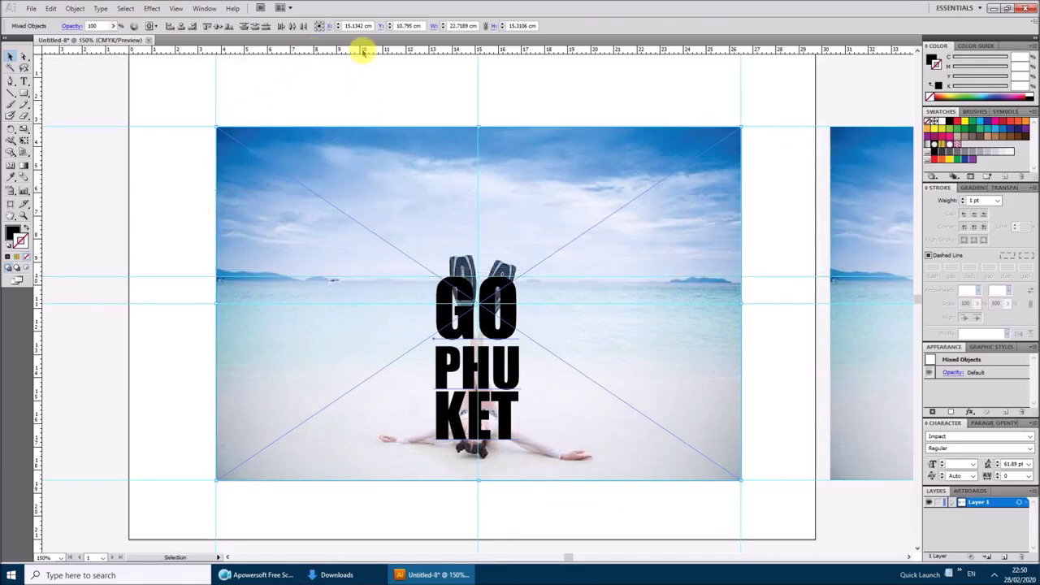
pyautogui.moveTo(362, 49); pyautogui.dragTo(390, 439)
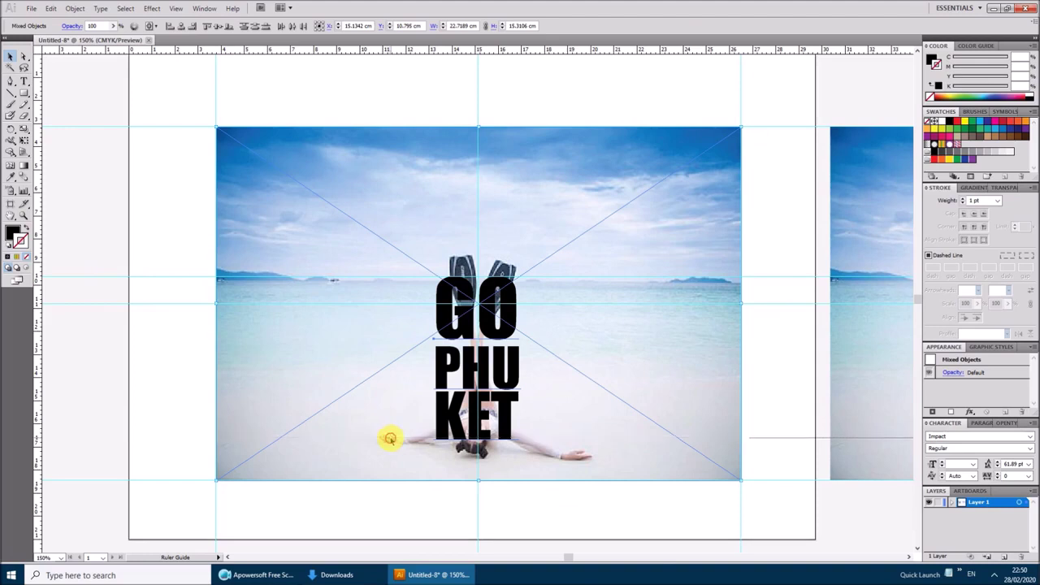
# Add vertical guides at the text's left and right edges, then select photo and text together
pyautogui.moveTo(38, 343); pyautogui.dragTo(435, 365)
pyautogui.moveTo(59, 351); pyautogui.dragTo(522, 359)
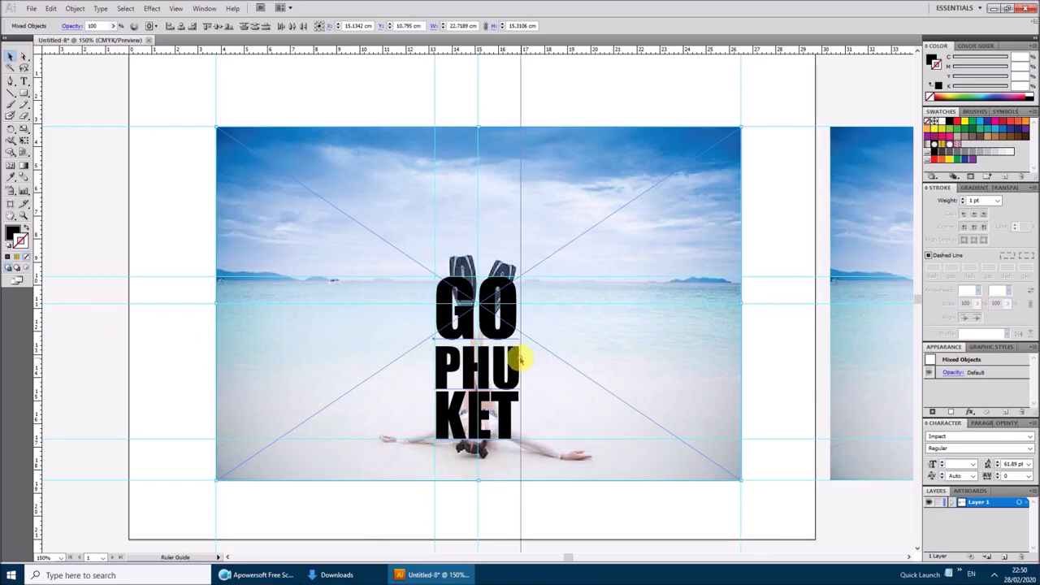
pyautogui.moveTo(521, 358); pyautogui.dragTo(519, 358)
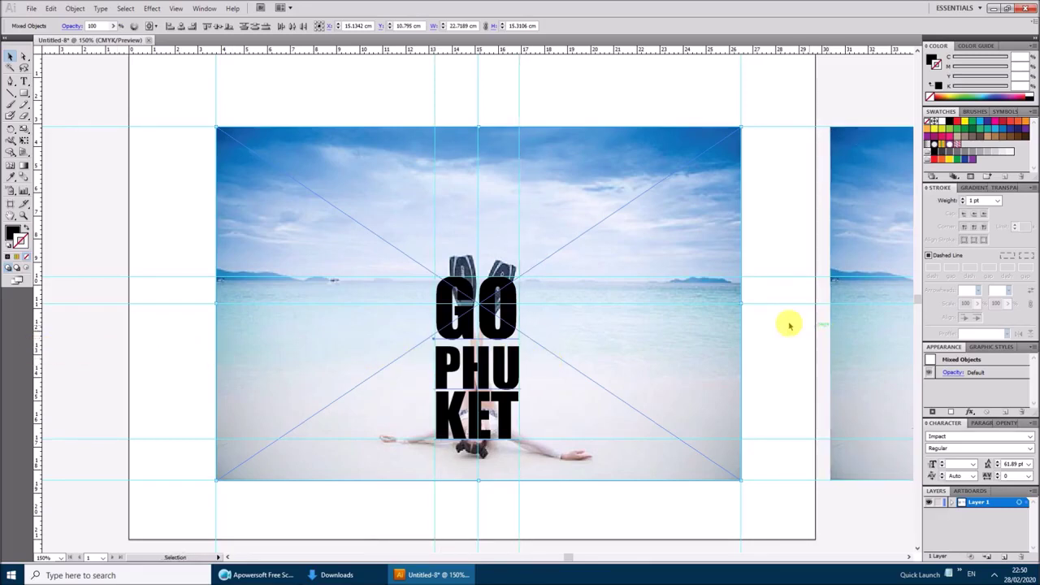
pyautogui.rightClick(834, 93)
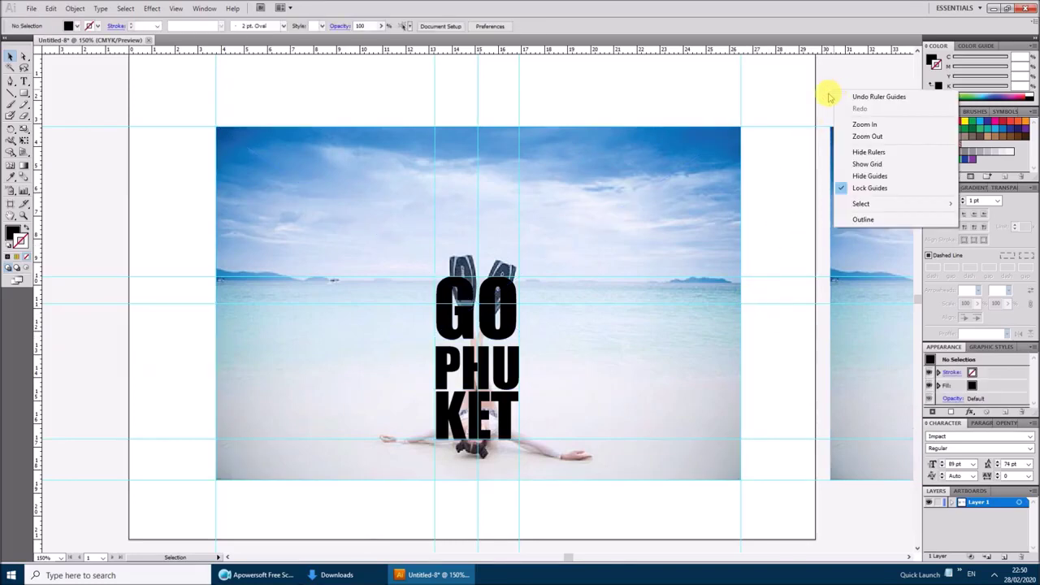
pyautogui.click(827, 95)
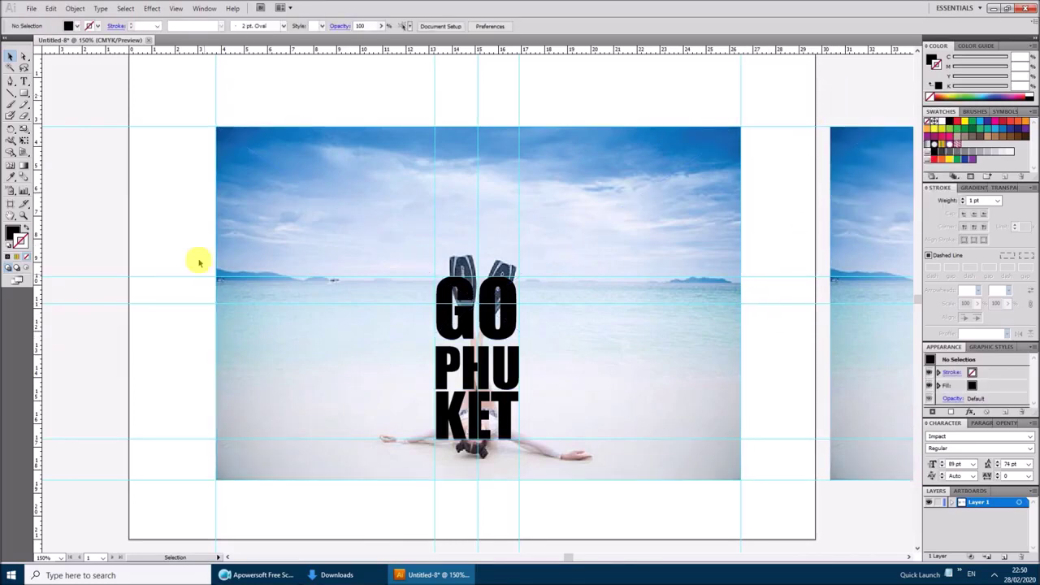
pyautogui.moveTo(180, 235); pyautogui.dragTo(471, 398)
# Clip the photo inside the GO PHU KET text and move the spare photo back into the artboard frame
pyautogui.rightClick(474, 376)
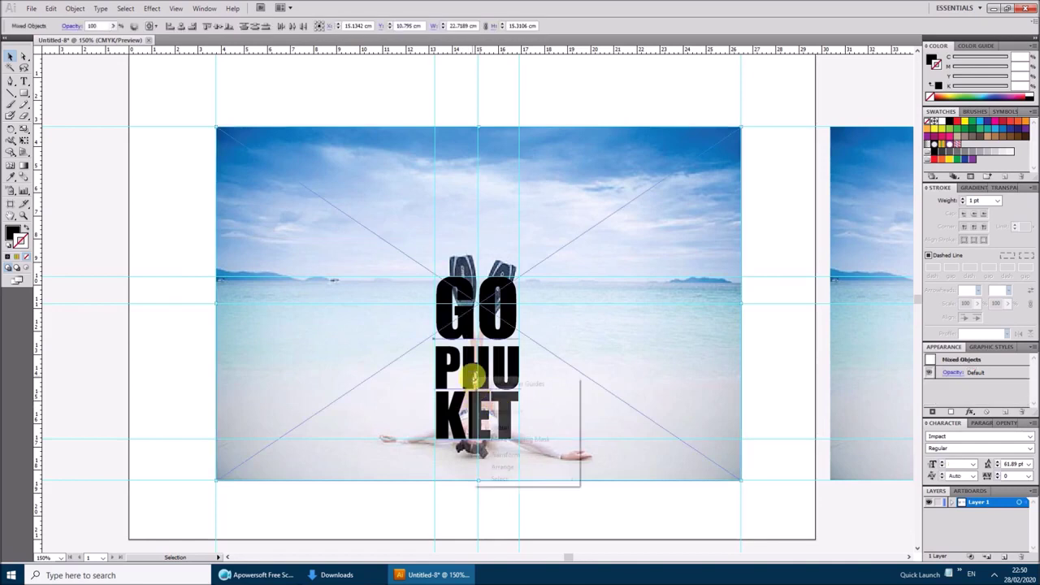
pyautogui.click(495, 440)
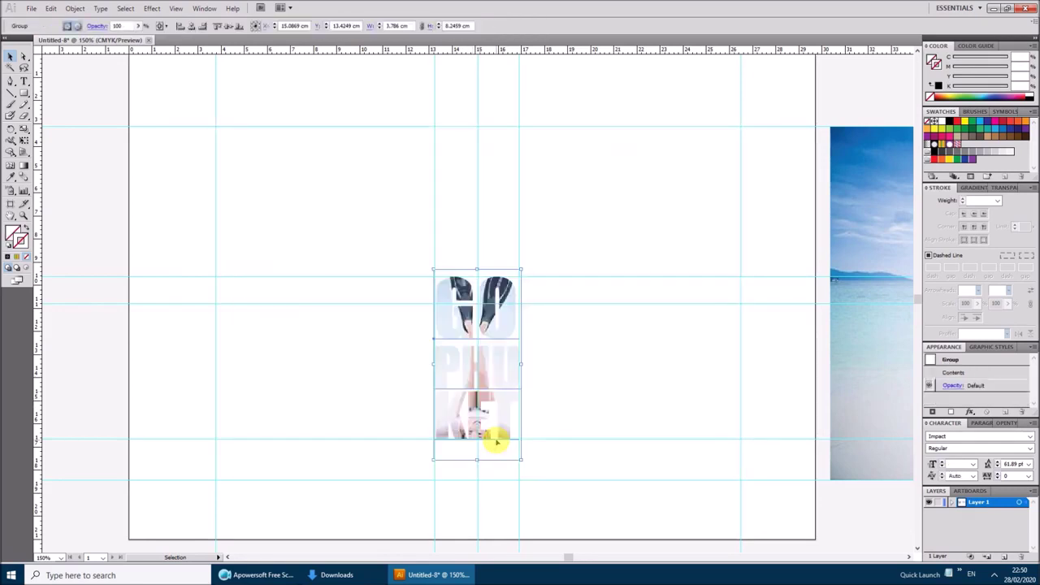
pyautogui.moveTo(866, 332)
pyautogui.mouseDown()
pyautogui.moveTo(297, 358)
pyautogui.moveTo(255, 338)
pyautogui.mouseUp()
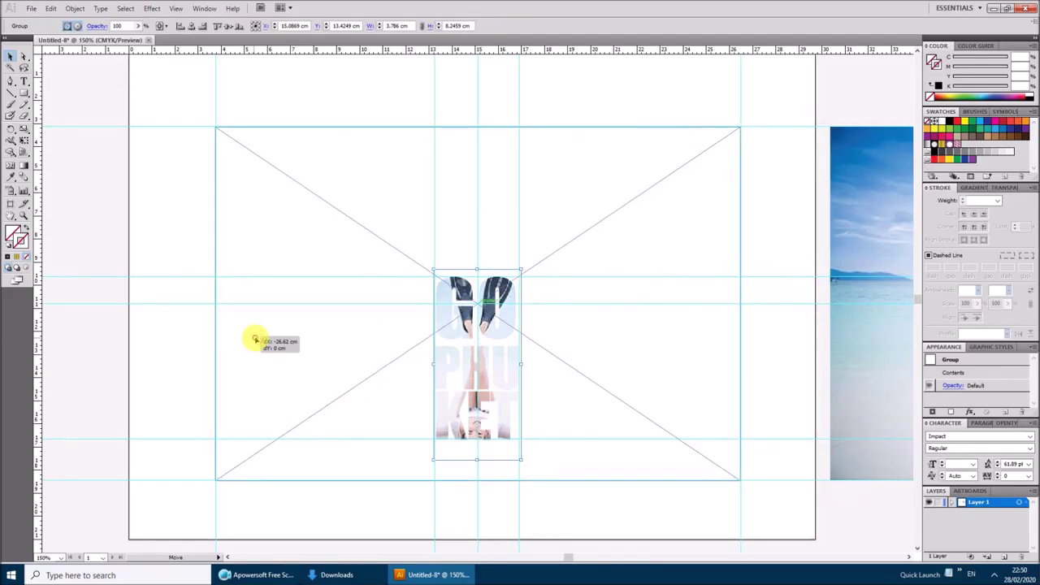
pyautogui.moveTo(254, 338); pyautogui.dragTo(255, 338)
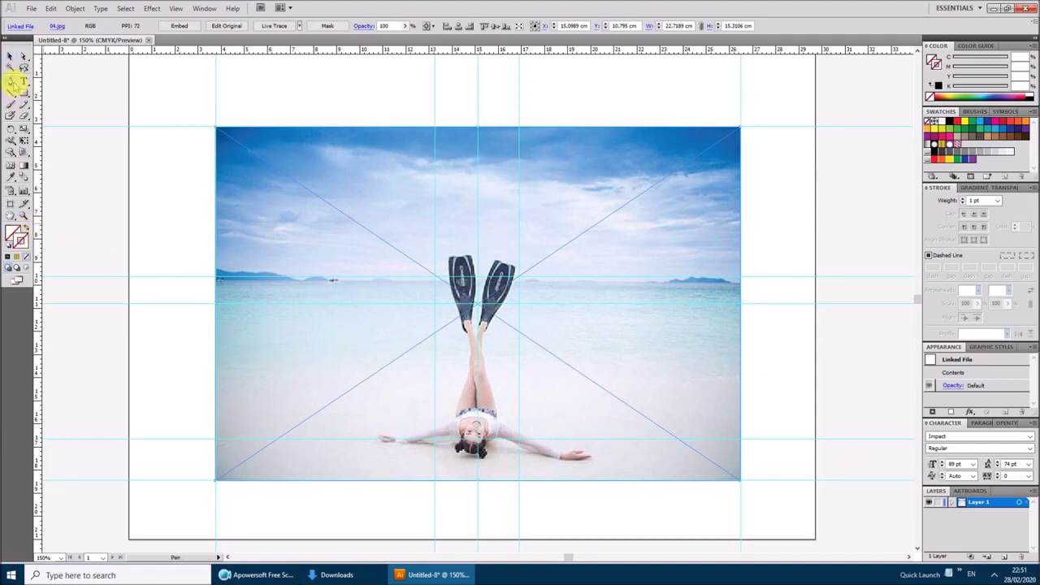
# Set up the Pen tool with a red stroke and zoom the photo to 200%
pyautogui.click(11, 82)
pyautogui.click(8, 259)
pyautogui.click(956, 122)
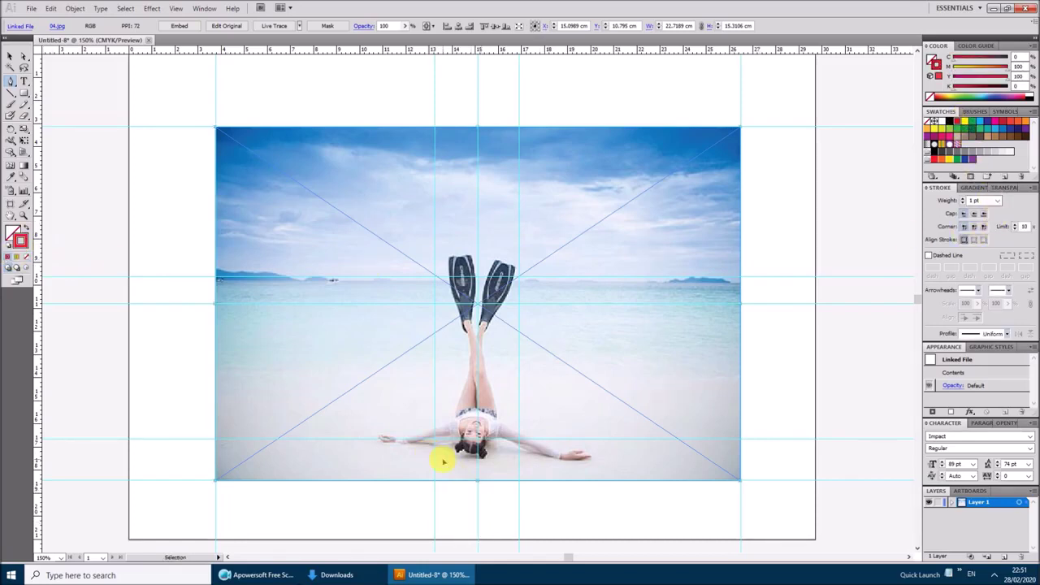
pyautogui.hotkey('ctrl', '=')
pyautogui.press('p')
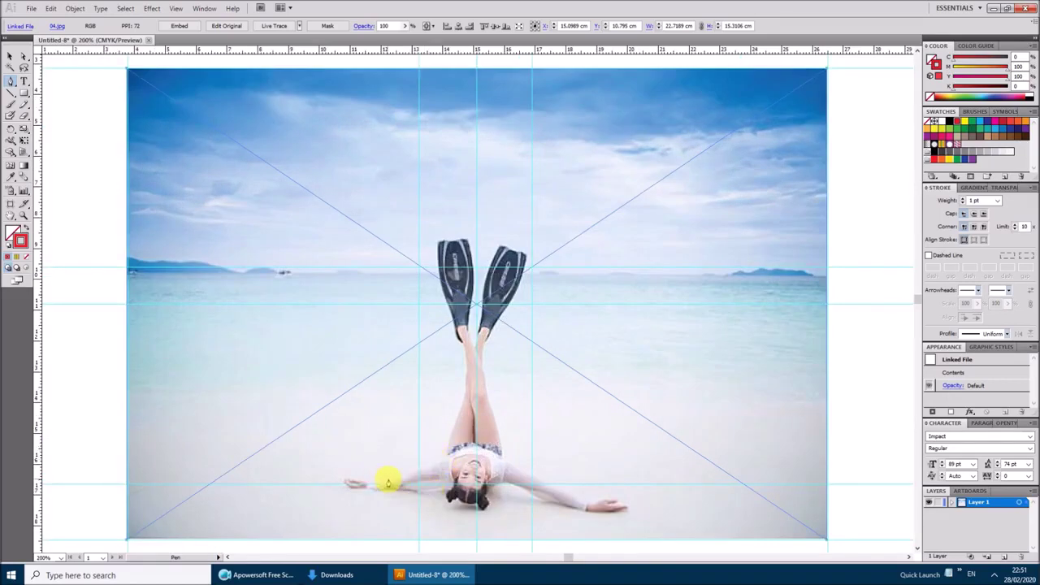
# Trace from the woman's left arm up the left leg to the left fin's base
pyautogui.click(388, 481)
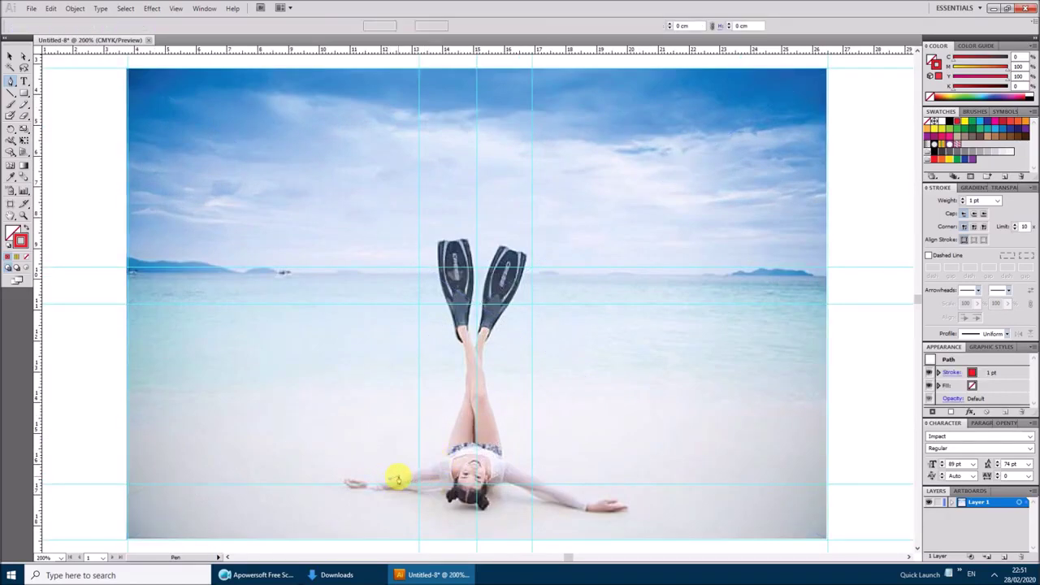
pyautogui.click(423, 476)
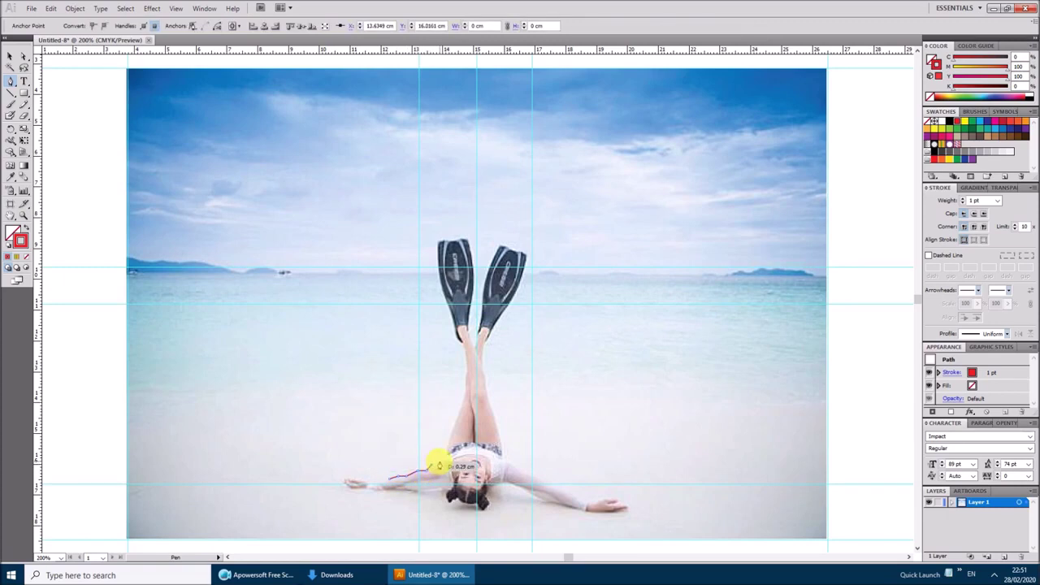
pyautogui.click(442, 468)
pyautogui.click(450, 456)
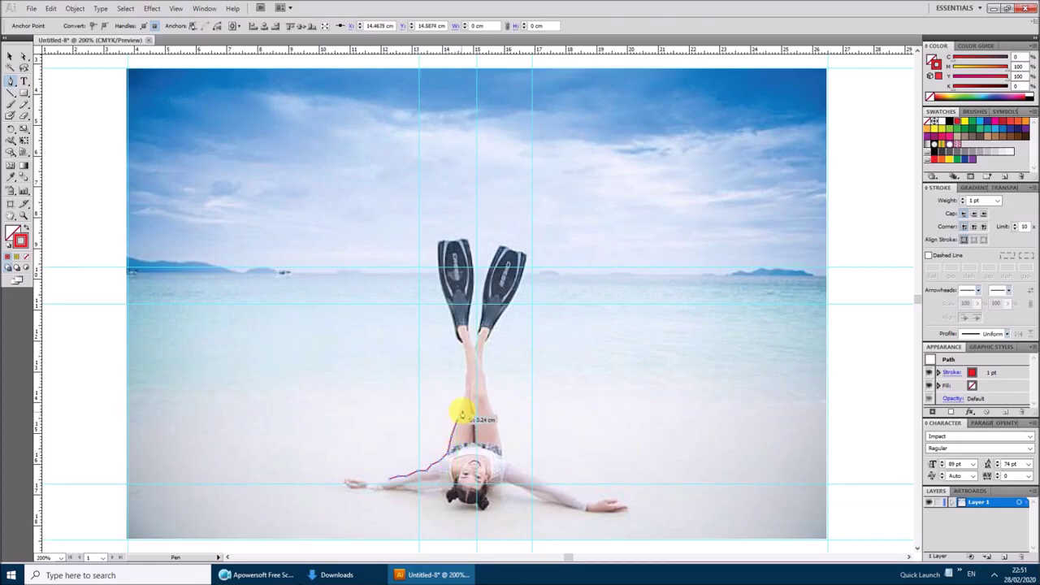
pyautogui.click(460, 411)
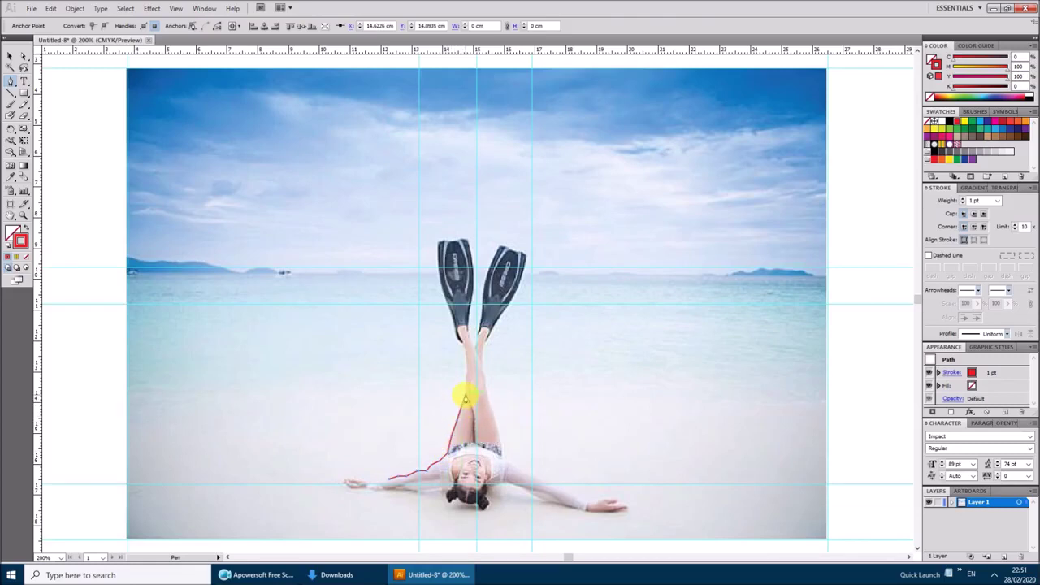
pyautogui.click(466, 381)
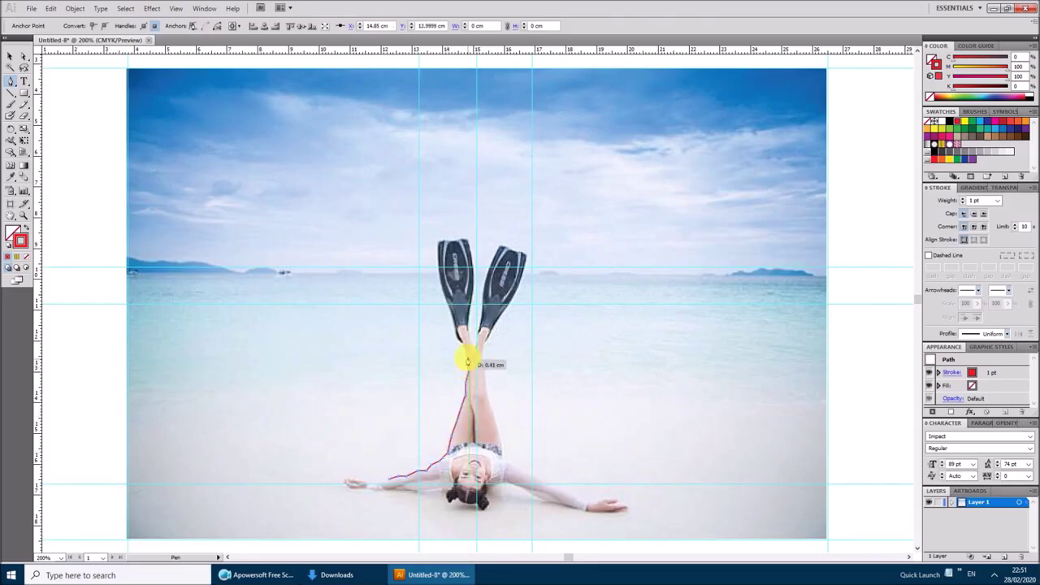
pyautogui.click(467, 361)
pyautogui.click(461, 348)
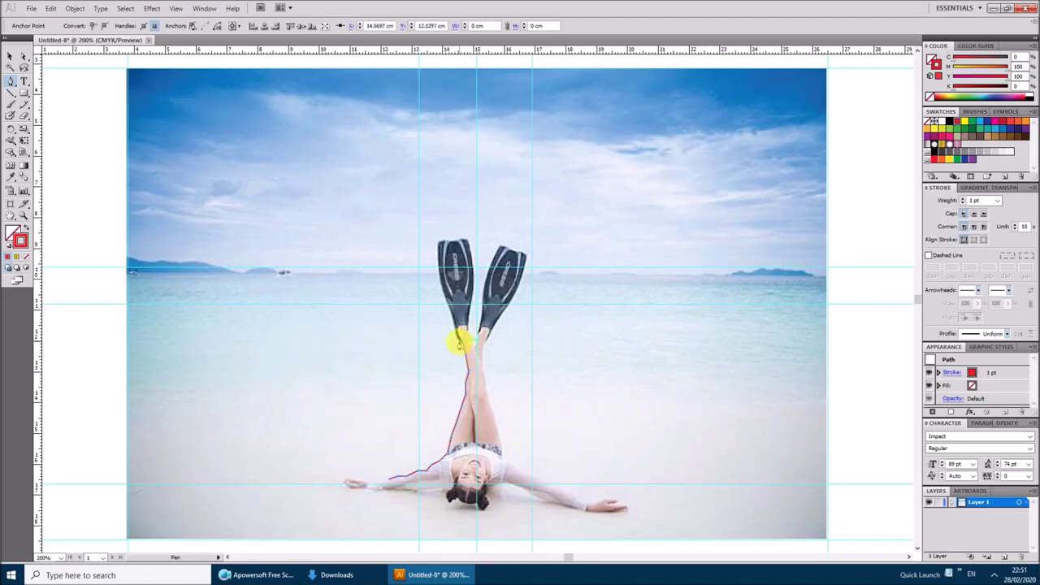
pyautogui.click(458, 333)
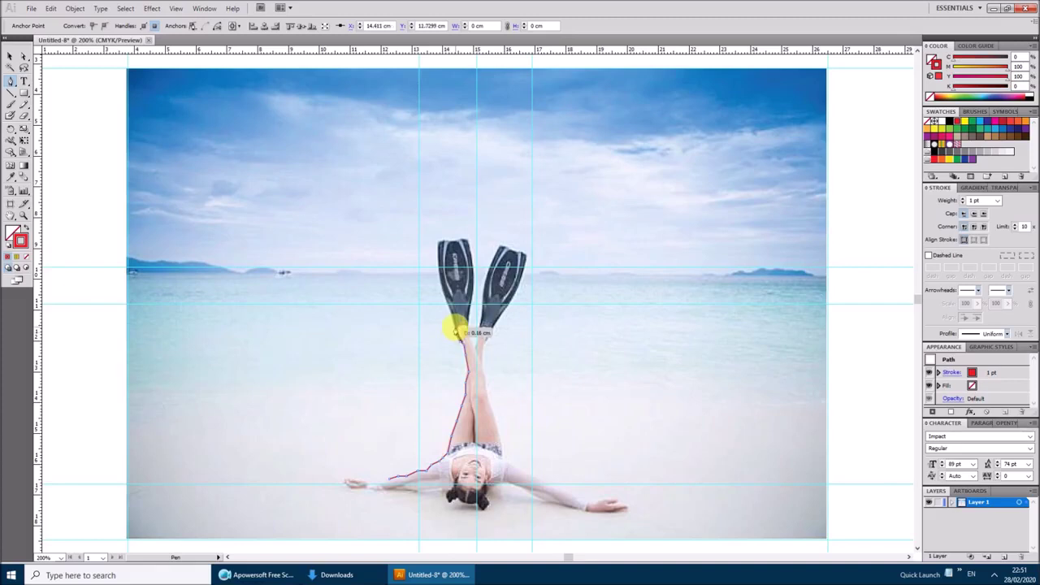
# Trace up and around the left fin, then up to the top of the right fin
pyautogui.click(447, 295)
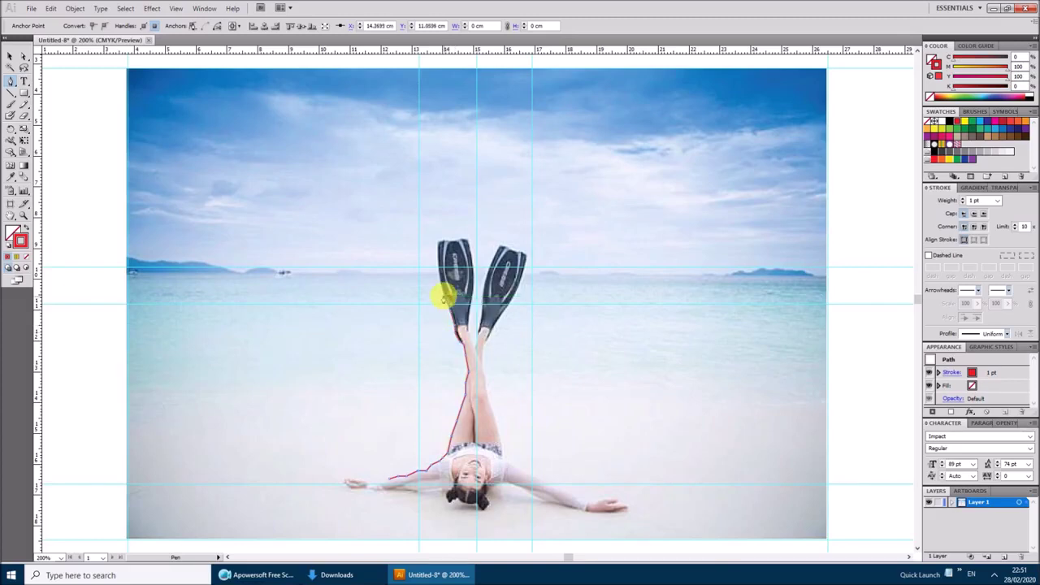
pyautogui.click(438, 264)
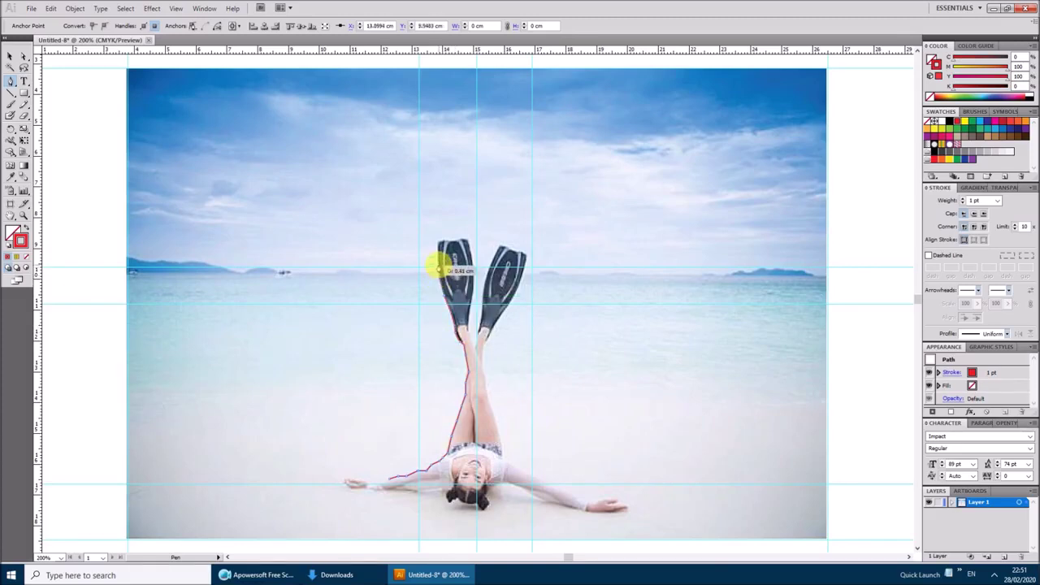
pyautogui.click(440, 243)
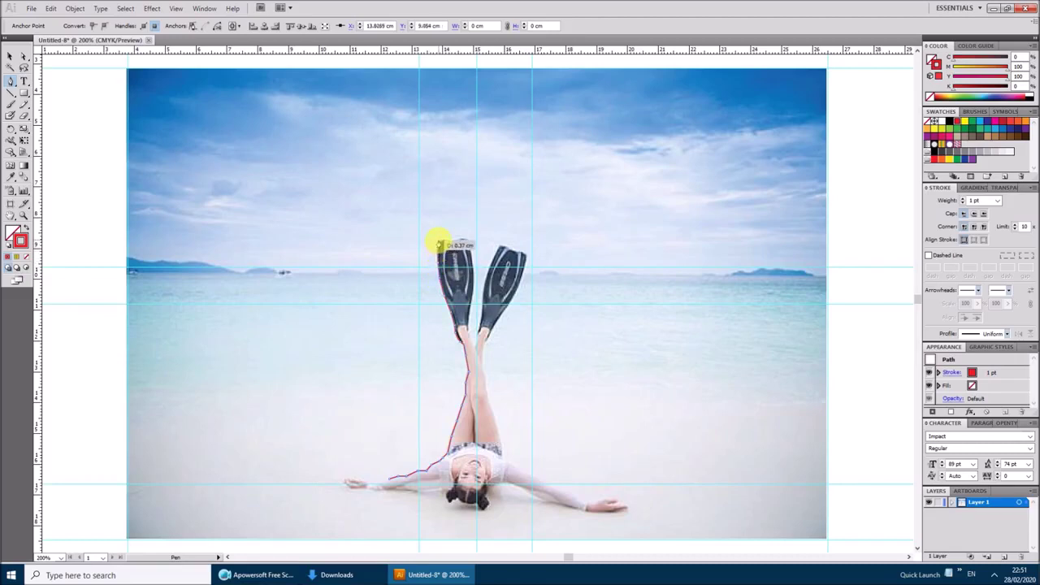
pyautogui.click(456, 240)
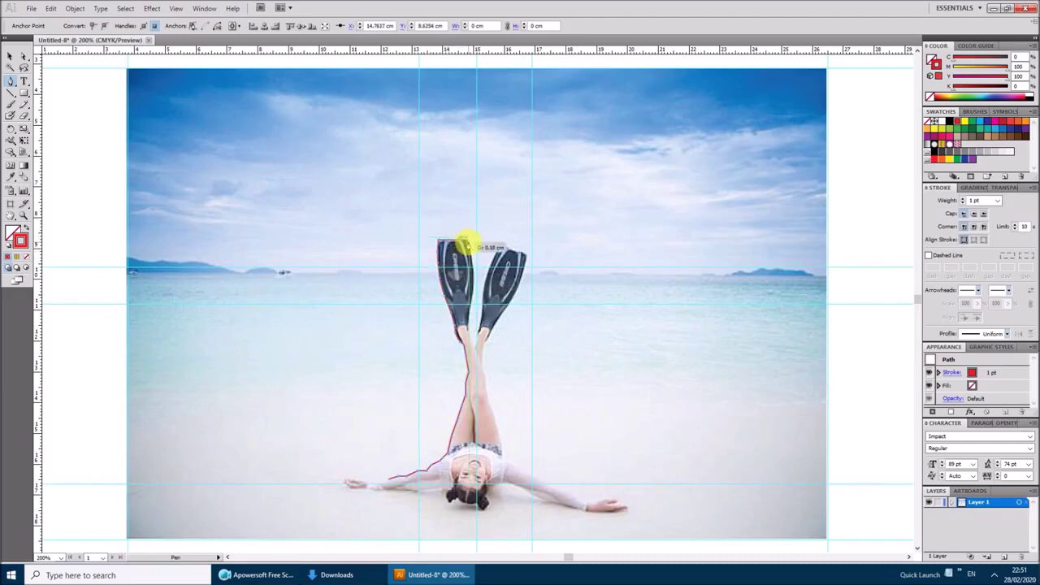
pyautogui.moveTo(468, 242); pyautogui.dragTo(466, 241)
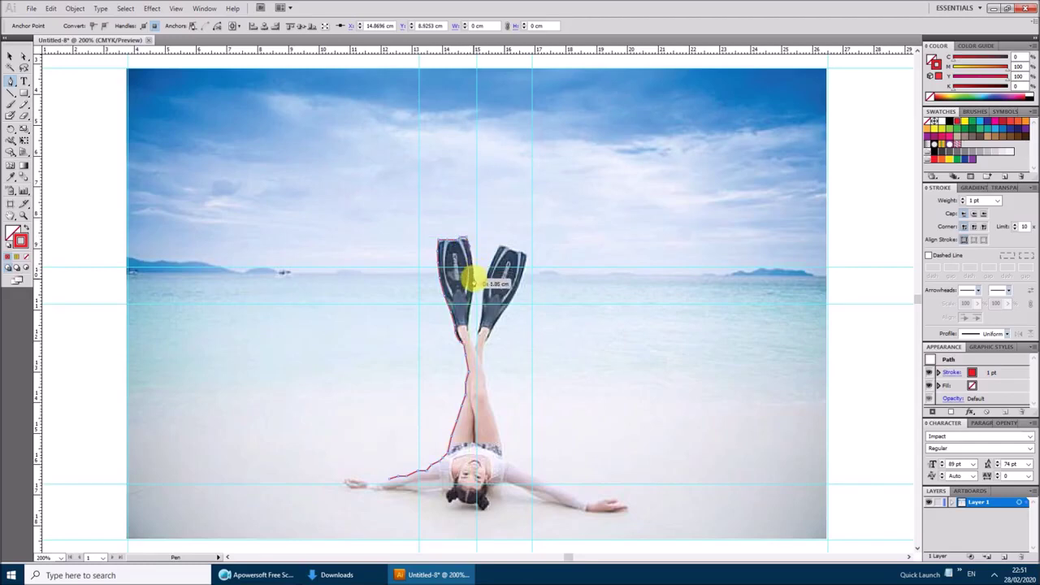
pyautogui.moveTo(466, 296); pyautogui.dragTo(473, 298)
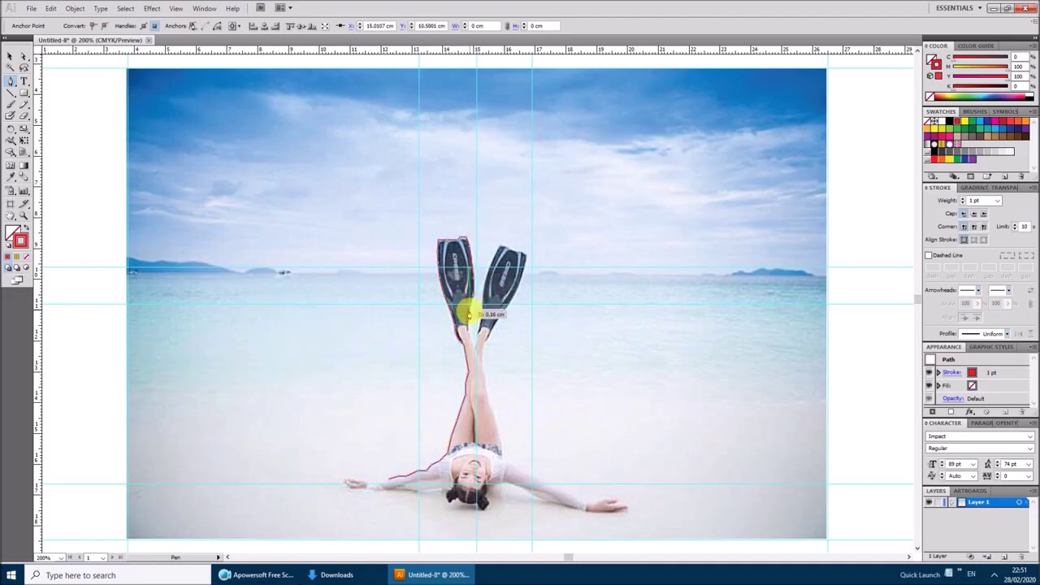
pyautogui.moveTo(464, 317)
pyautogui.mouseDown()
pyautogui.moveTo(478, 345)
pyautogui.moveTo(498, 253)
pyautogui.mouseUp()
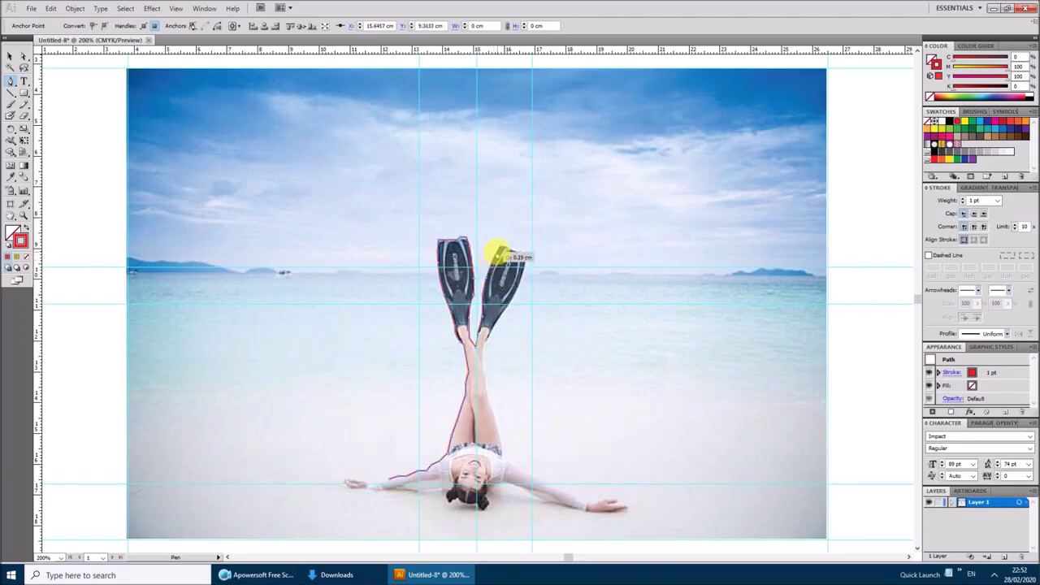
pyautogui.moveTo(498, 254)
pyautogui.mouseDown()
pyautogui.moveTo(509, 245)
pyautogui.moveTo(526, 257)
pyautogui.moveTo(487, 335)
pyautogui.moveTo(487, 394)
pyautogui.mouseUp()
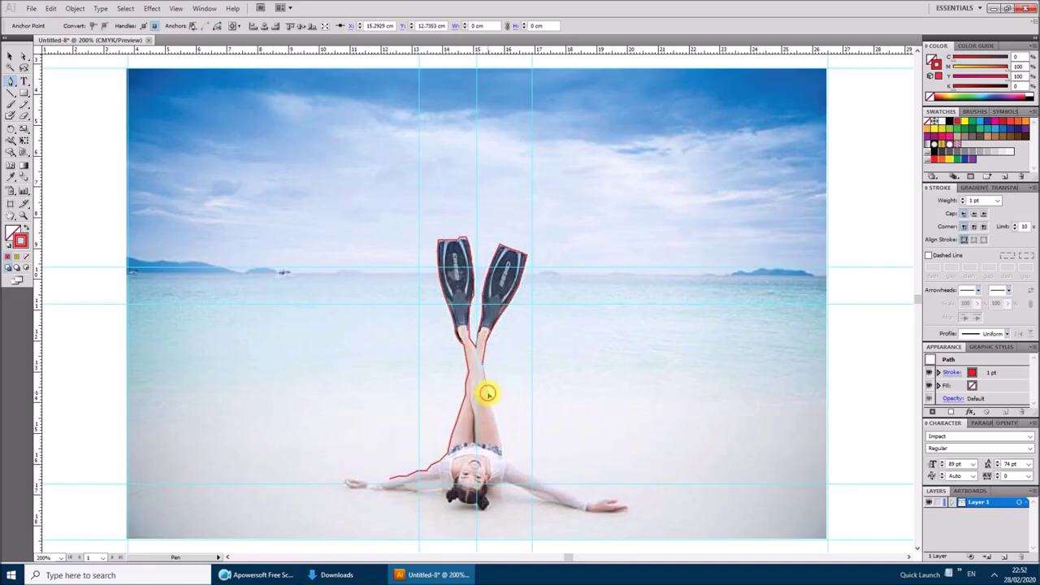
# Trace down the right leg, out along the right arm and around the right hand
pyautogui.moveTo(492, 436); pyautogui.dragTo(505, 461)
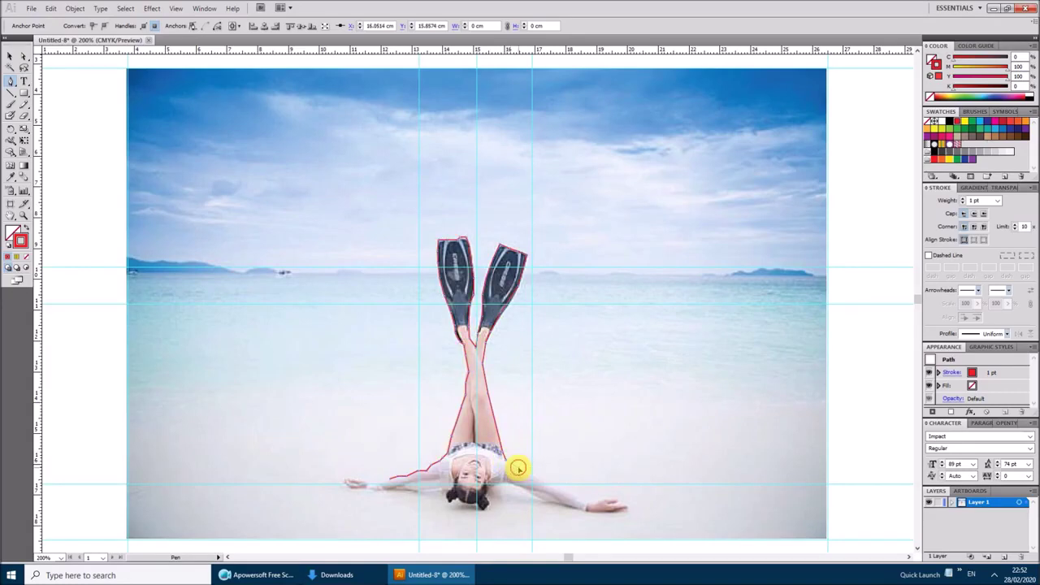
pyautogui.moveTo(528, 472)
pyautogui.mouseDown()
pyautogui.moveTo(576, 499)
pyautogui.moveTo(618, 503)
pyautogui.mouseUp()
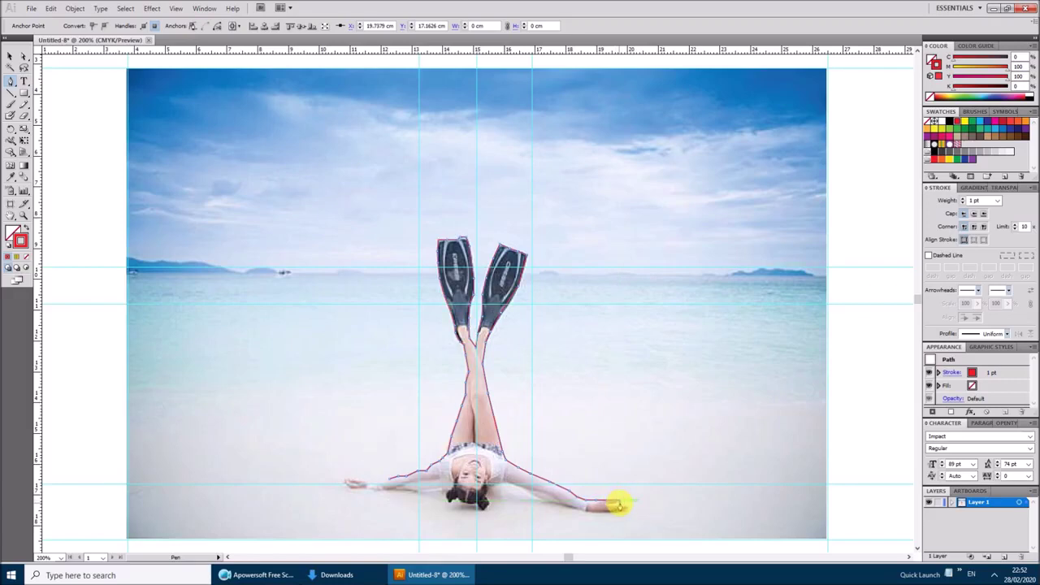
pyautogui.click(628, 506)
pyautogui.moveTo(628, 506); pyautogui.dragTo(586, 514)
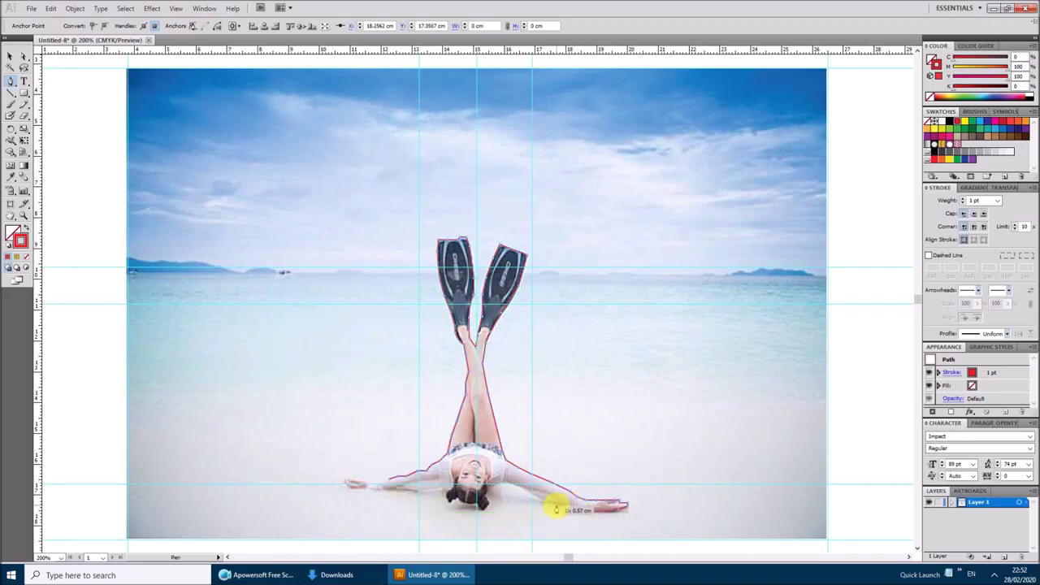
pyautogui.moveTo(556, 508); pyautogui.dragTo(544, 505)
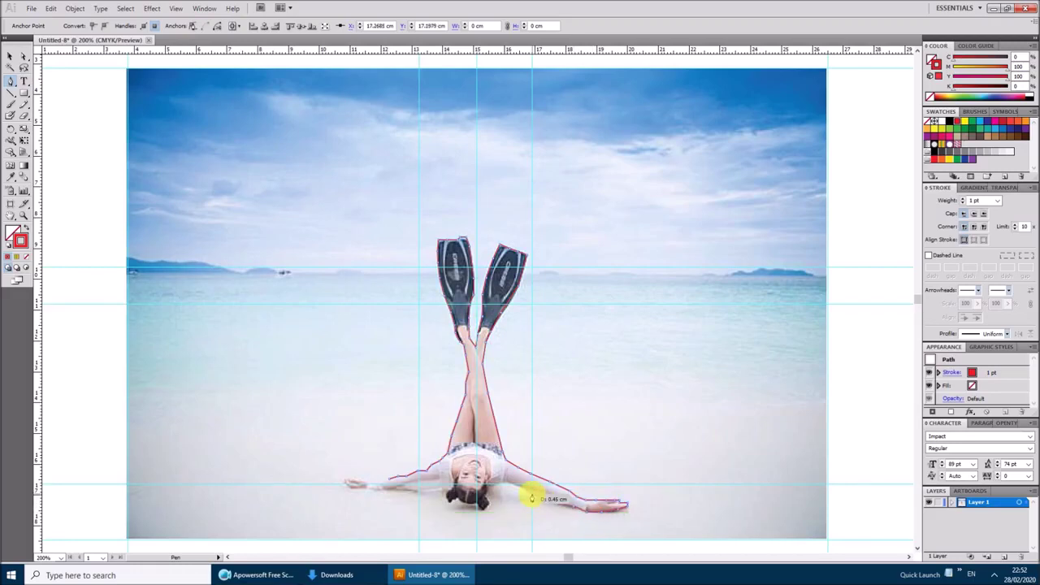
# Trace back past the shoulder, under the head and along the left arm, closing the path
pyautogui.click(526, 494)
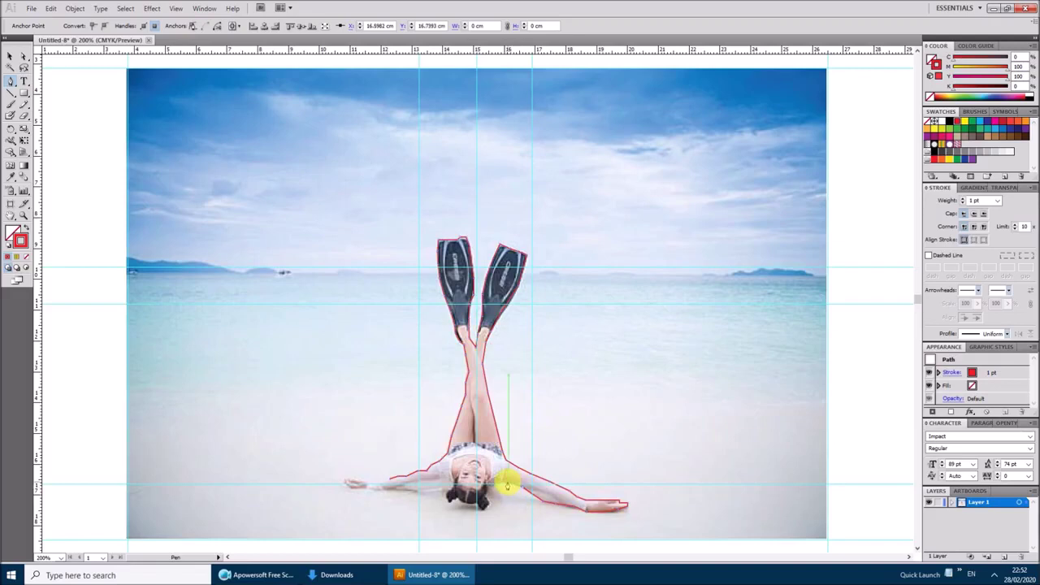
pyautogui.moveTo(507, 485); pyautogui.dragTo(464, 509)
pyautogui.click(489, 505)
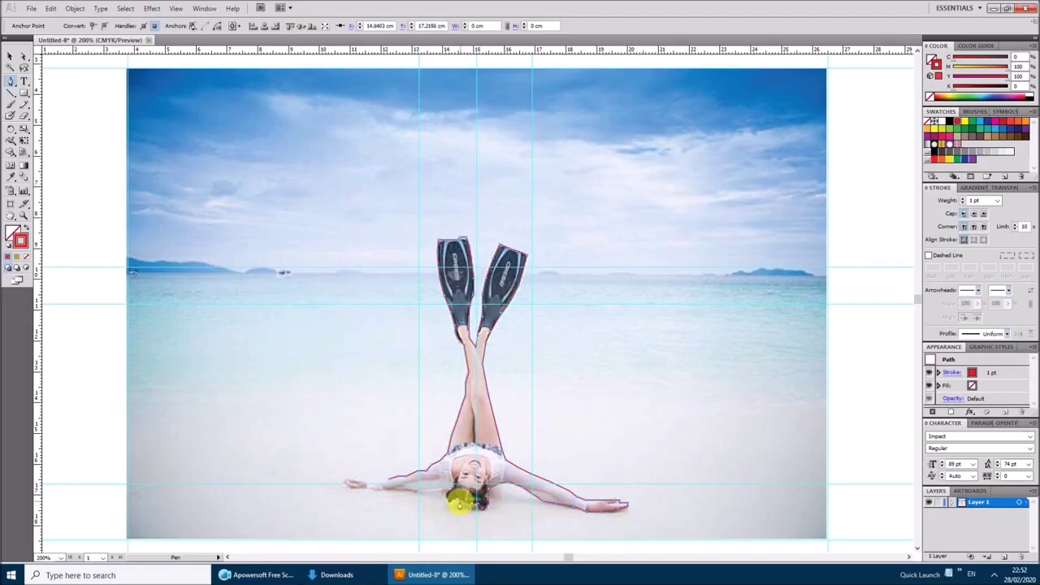
pyautogui.moveTo(456, 497)
pyautogui.mouseDown()
pyautogui.moveTo(449, 503)
pyautogui.moveTo(448, 490)
pyautogui.mouseUp()
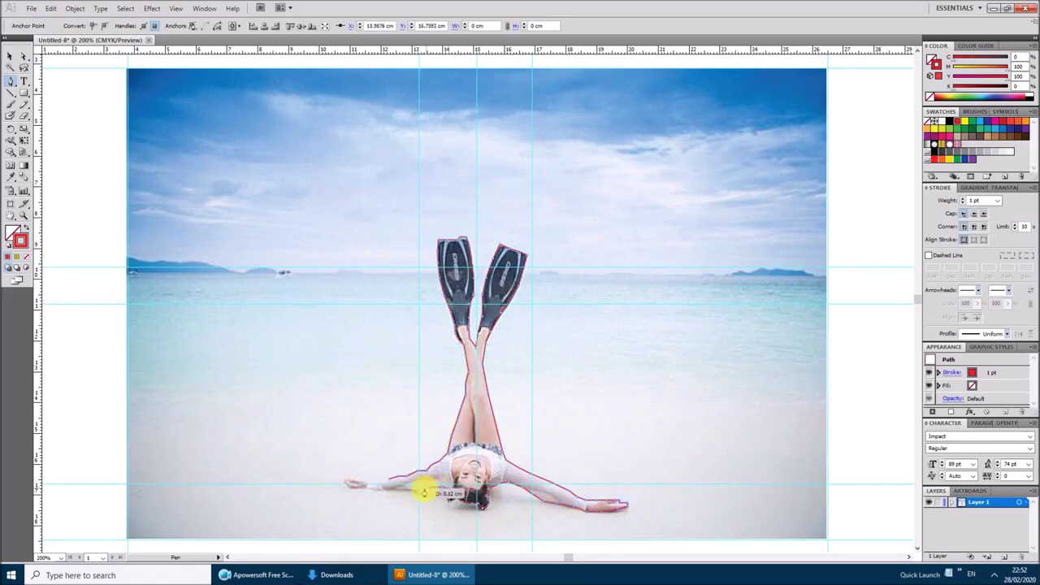
pyautogui.moveTo(418, 489)
pyautogui.mouseDown()
pyautogui.moveTo(342, 480)
pyautogui.moveTo(363, 481)
pyautogui.mouseUp()
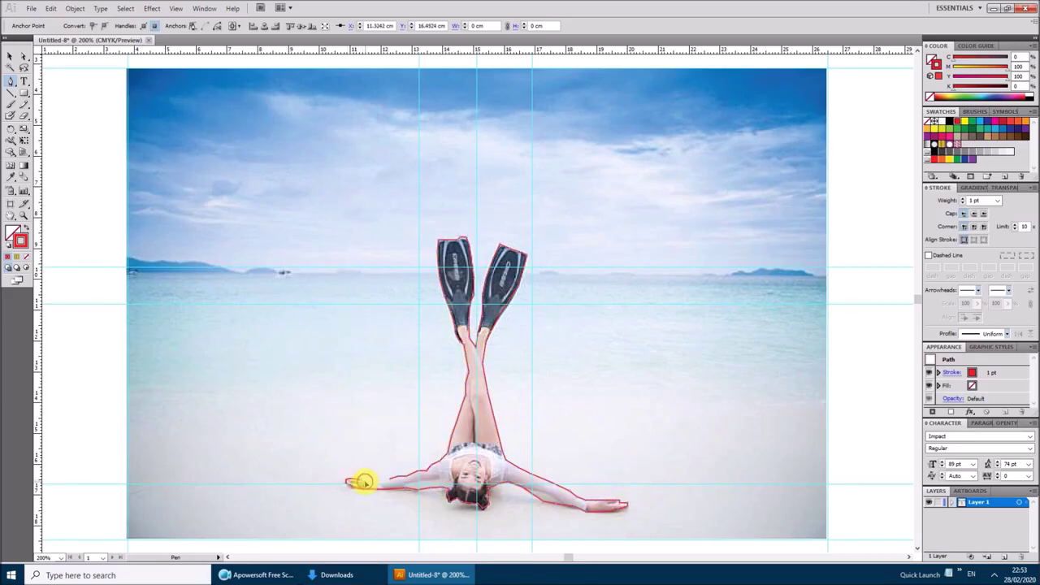
pyautogui.click(386, 481)
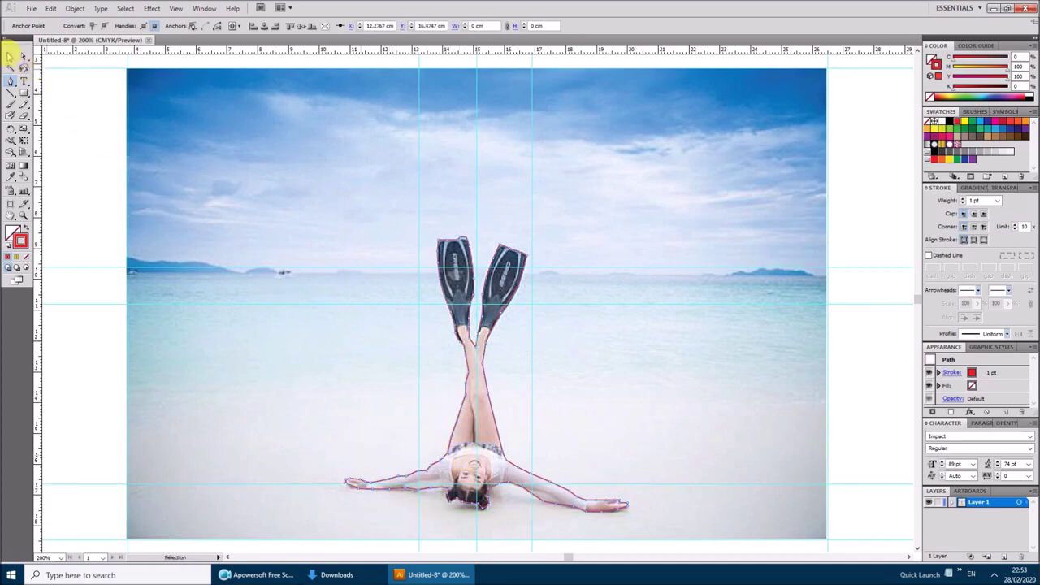
# Select the traced woman outline and park a copy of it right of the artboard
pyautogui.click(10, 55)
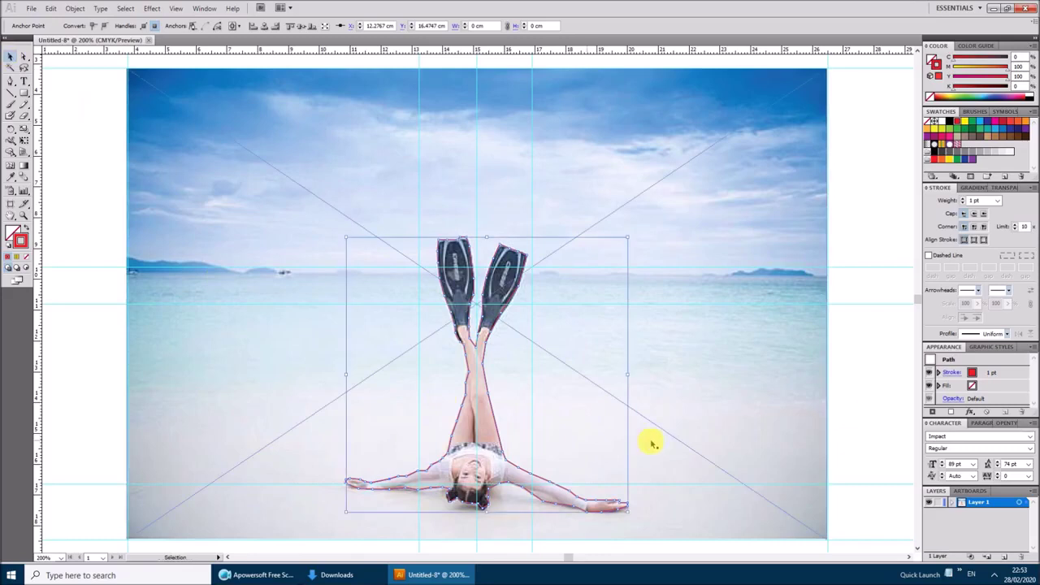
pyautogui.click(878, 400)
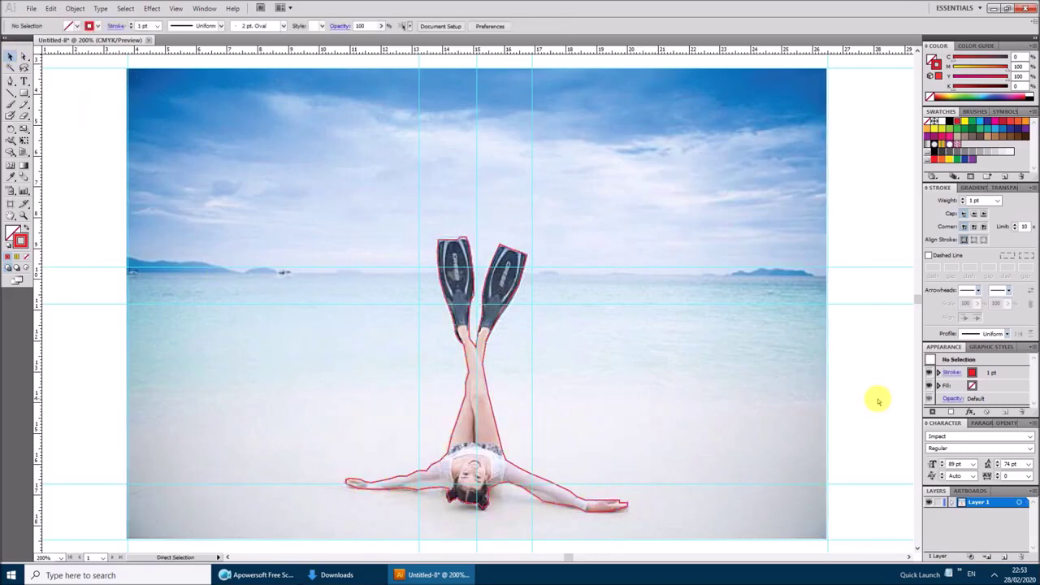
pyautogui.hotkey('ctrl', 'z')
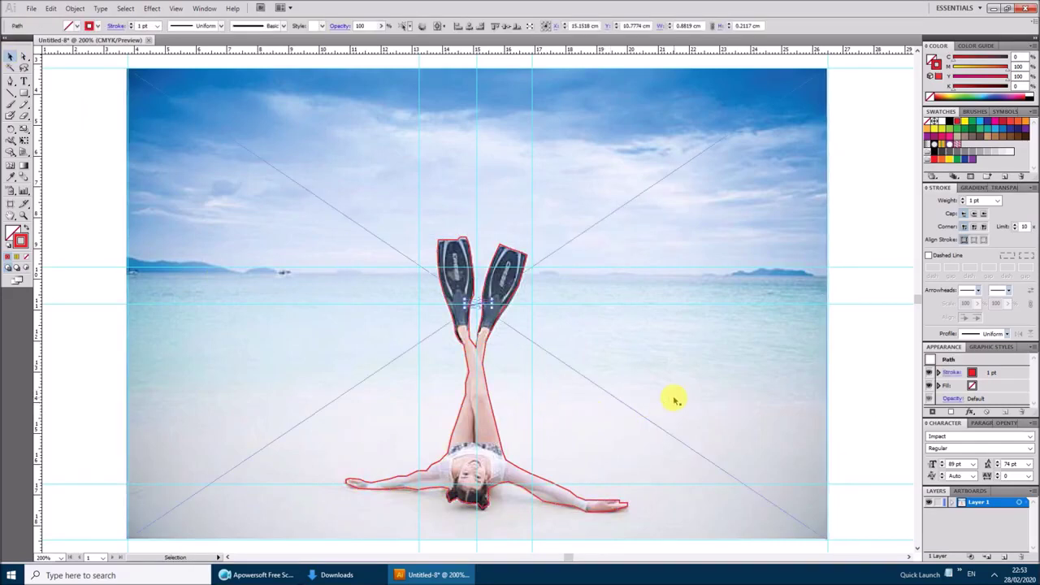
pyautogui.hotkey('ctrl', 'shift', 'a')
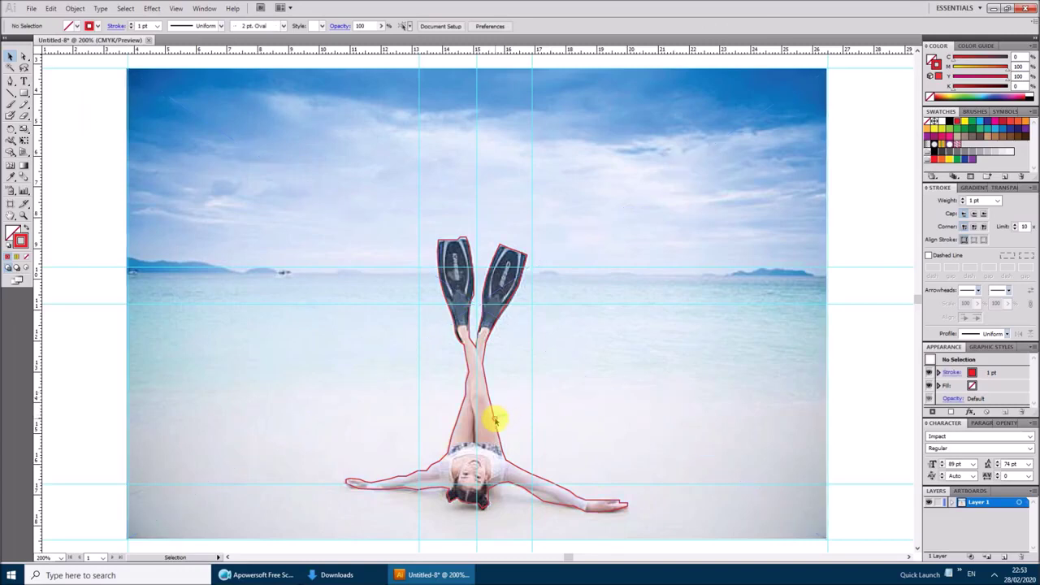
pyautogui.click(495, 420)
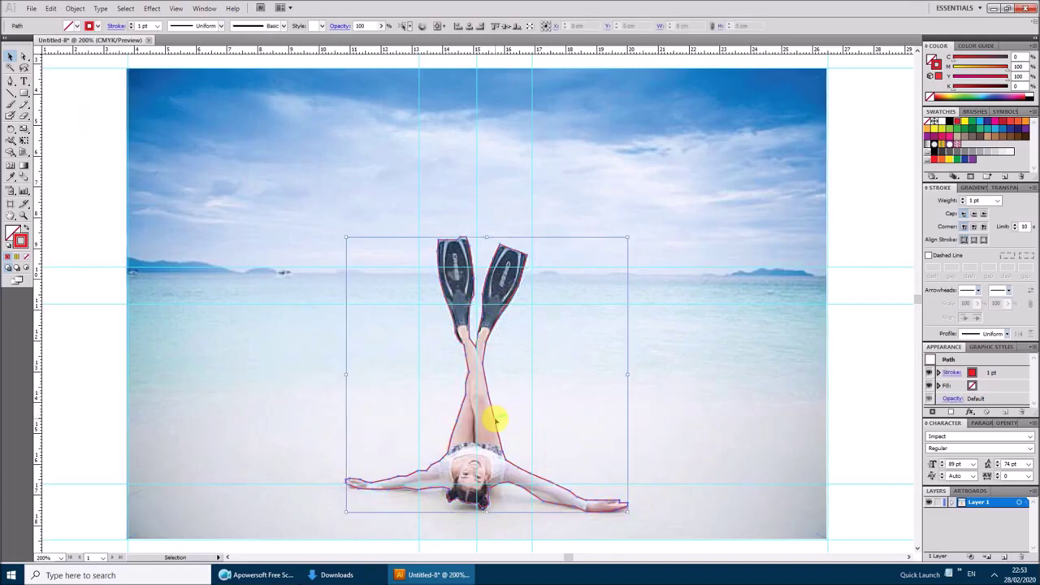
pyautogui.click(841, 379)
pyautogui.moveTo(522, 452)
pyautogui.mouseDown()
pyautogui.moveTo(514, 380)
pyautogui.moveTo(493, 384)
pyautogui.mouseUp()
pyautogui.hotkey('ctrl', '-')
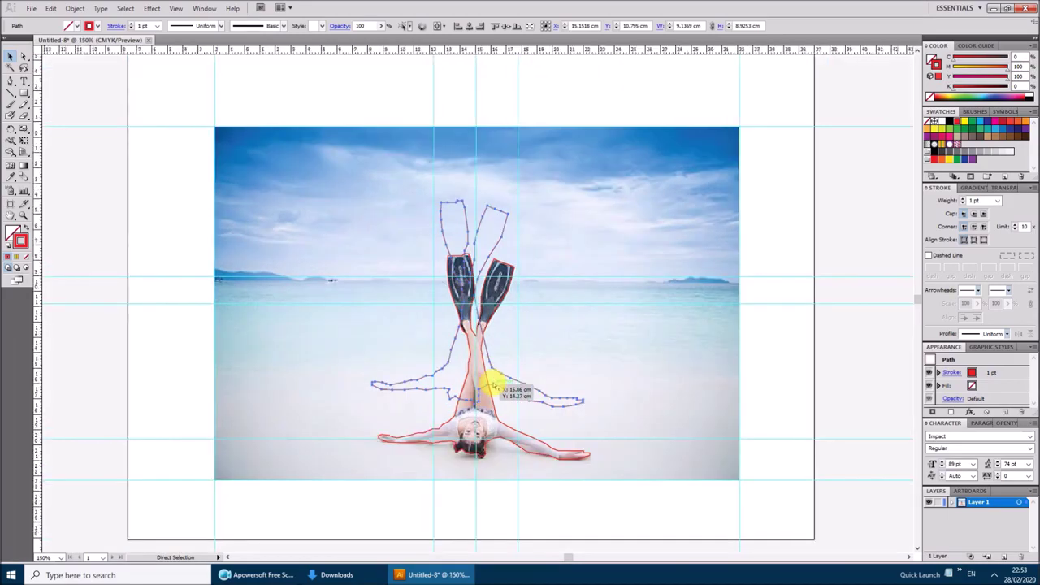
pyautogui.hotkey('ctrl', '-')
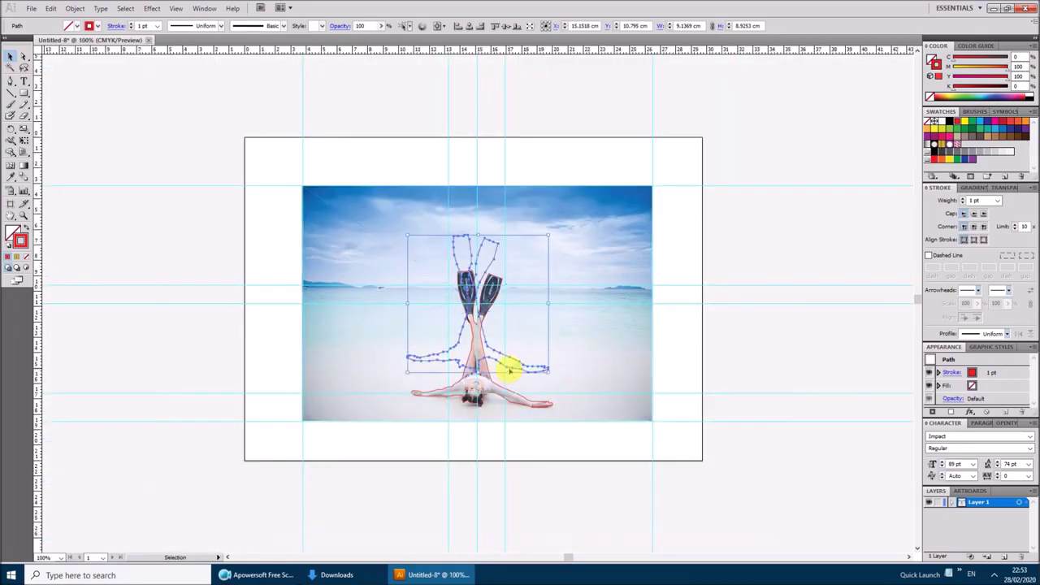
pyautogui.moveTo(512, 378); pyautogui.dragTo(806, 387)
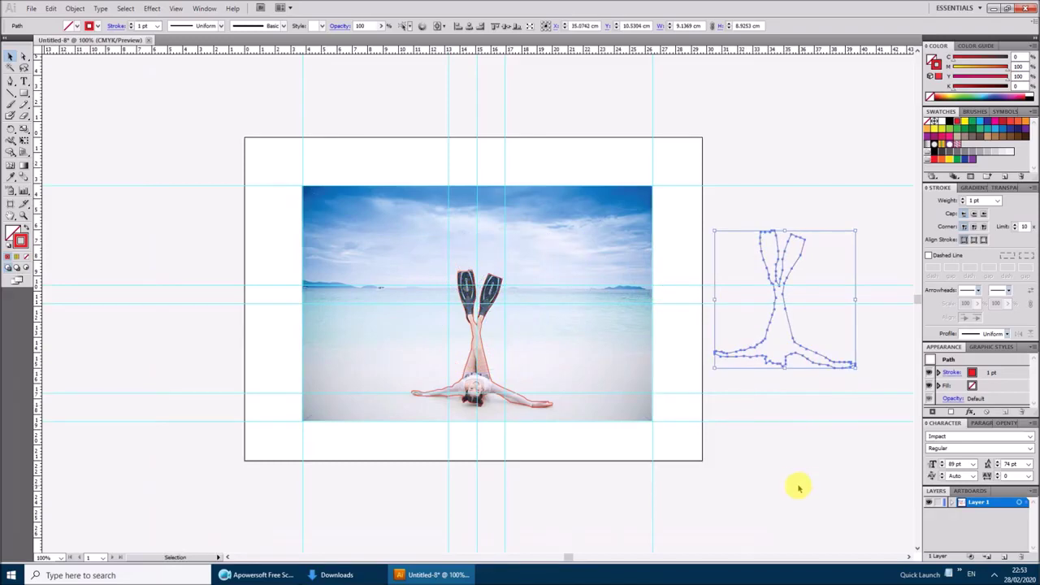
# Make a clipping mask of the beach photo with the traced outline, then deselect
pyautogui.click(461, 366)
pyautogui.keyDown('shift'); pyautogui.click(383, 360); pyautogui.keyUp('shift')
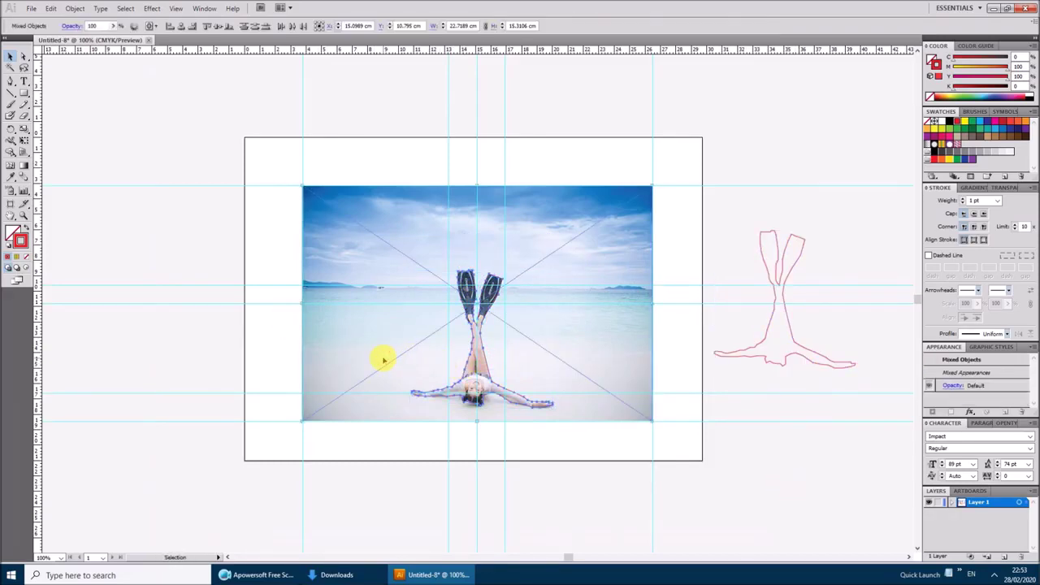
pyautogui.rightClick(383, 360)
pyautogui.click(411, 420)
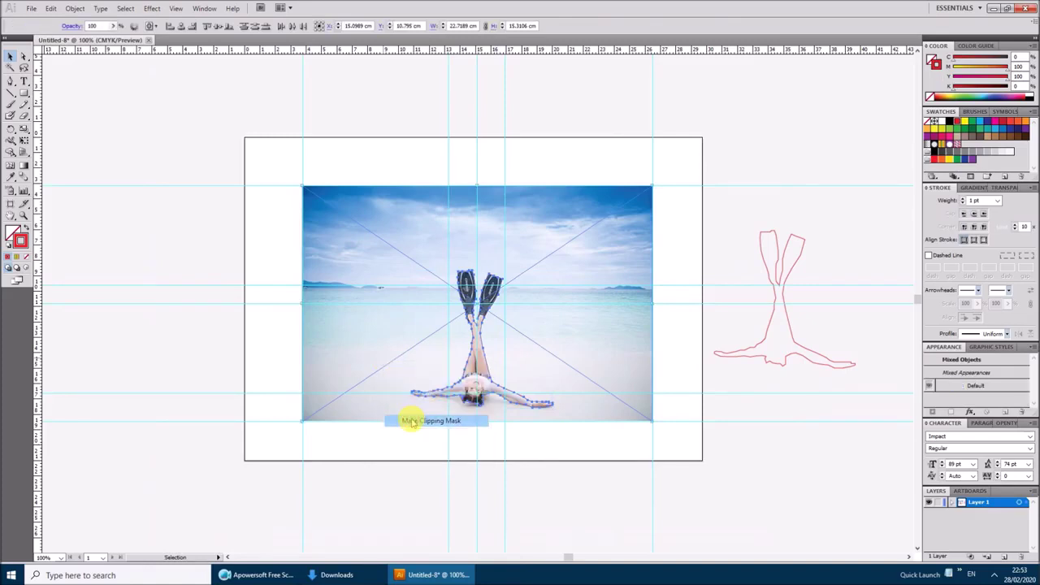
pyautogui.click(511, 504)
# Create a new document, Untitled-1, with a 50 × 50 cm square artboard
pyautogui.hotkey('ctrl', '+')
pyautogui.hotkey('ctrl', '+')
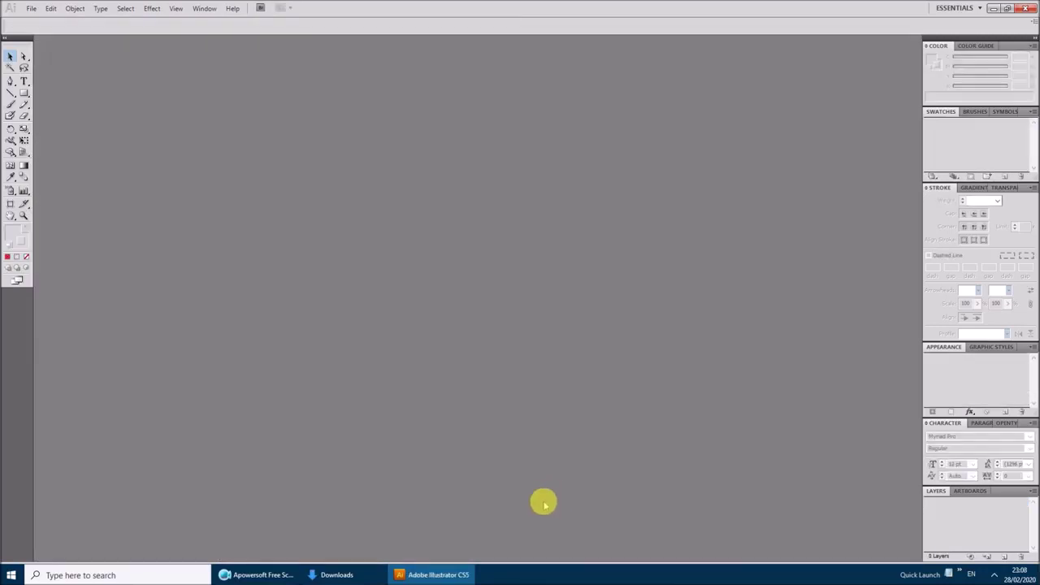
pyautogui.click(31, 8)
pyautogui.click(49, 21)
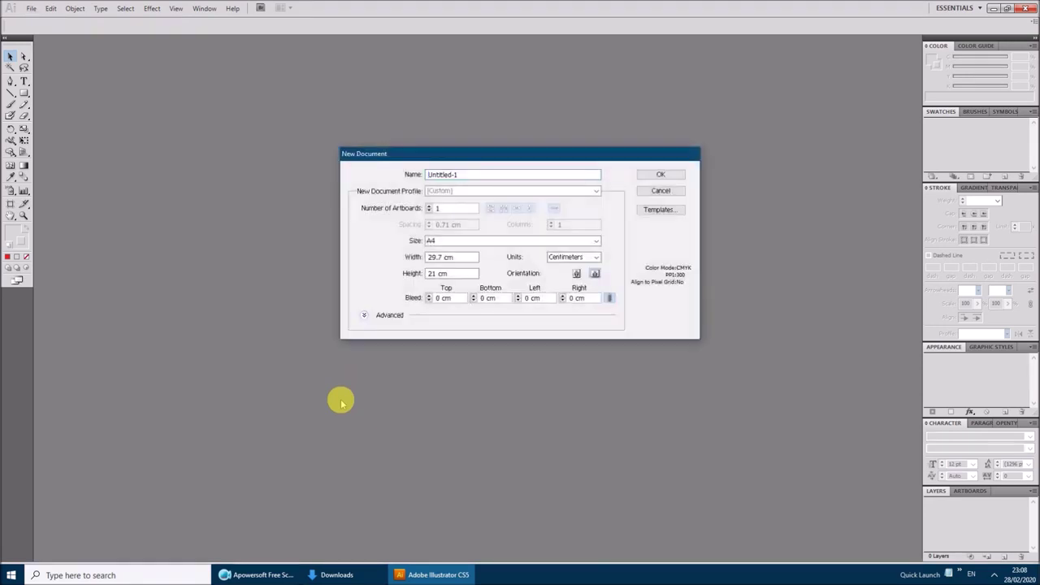
pyautogui.press('Tab')
pyautogui.press('Tab')
pyautogui.write('5')
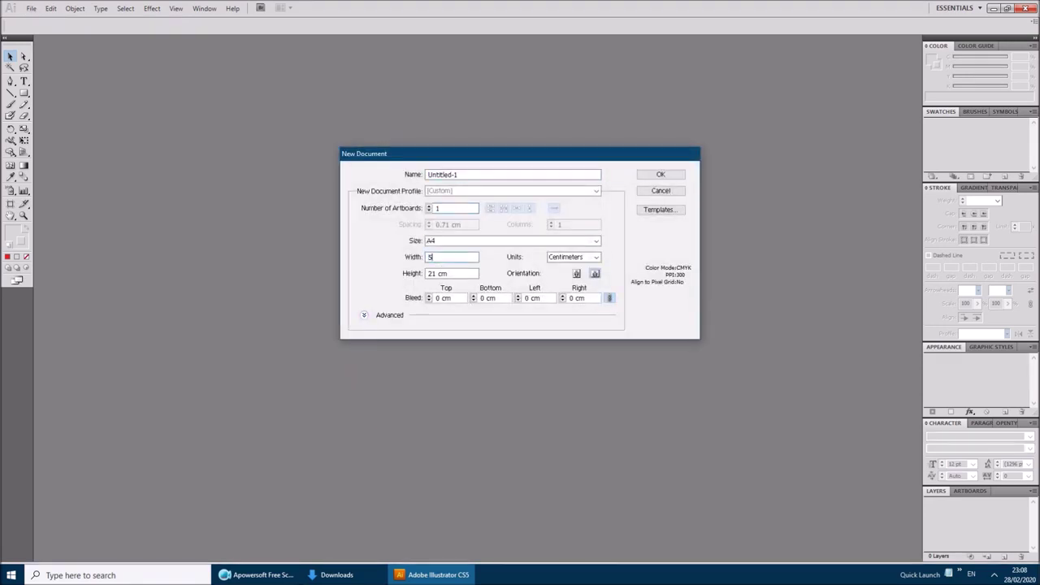
pyautogui.write('0')
pyautogui.press('Tab')
pyautogui.write('50')
pyautogui.press('Tab')
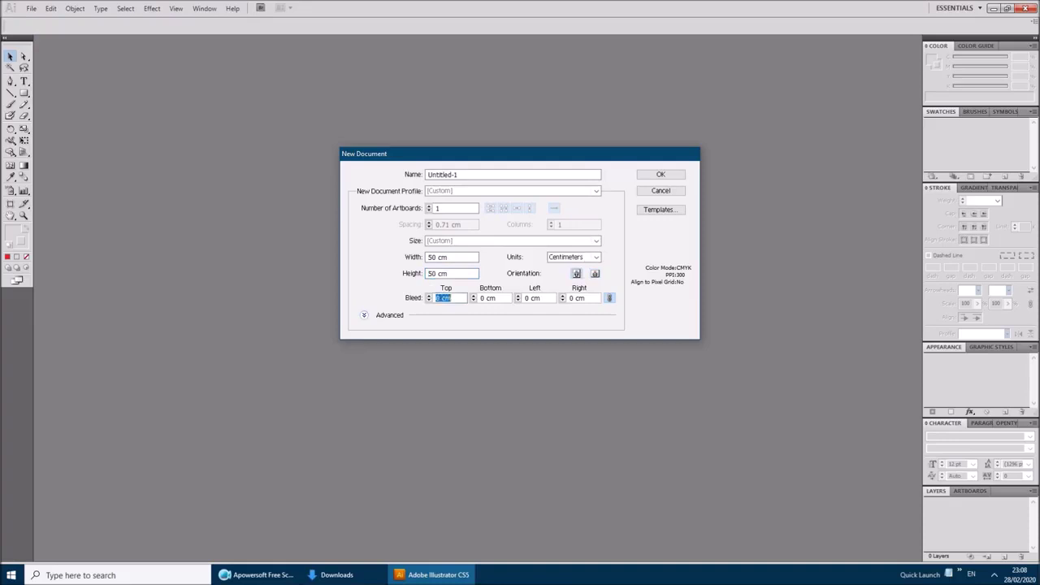
pyautogui.click(654, 174)
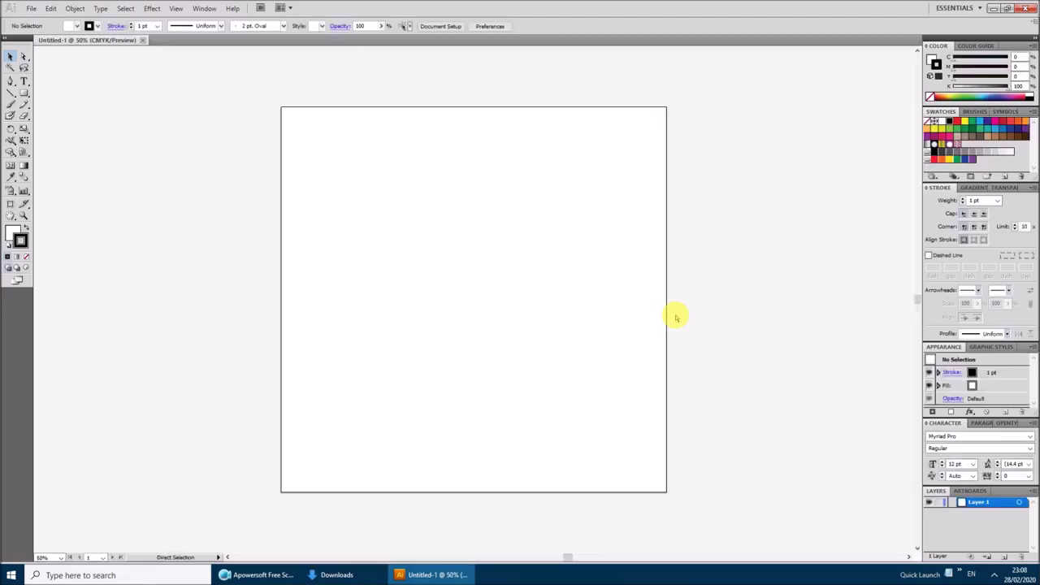
# Show the rulers and place the plus-1 sunset photo on the artboard
pyautogui.hotkey('ctrl', 'r')
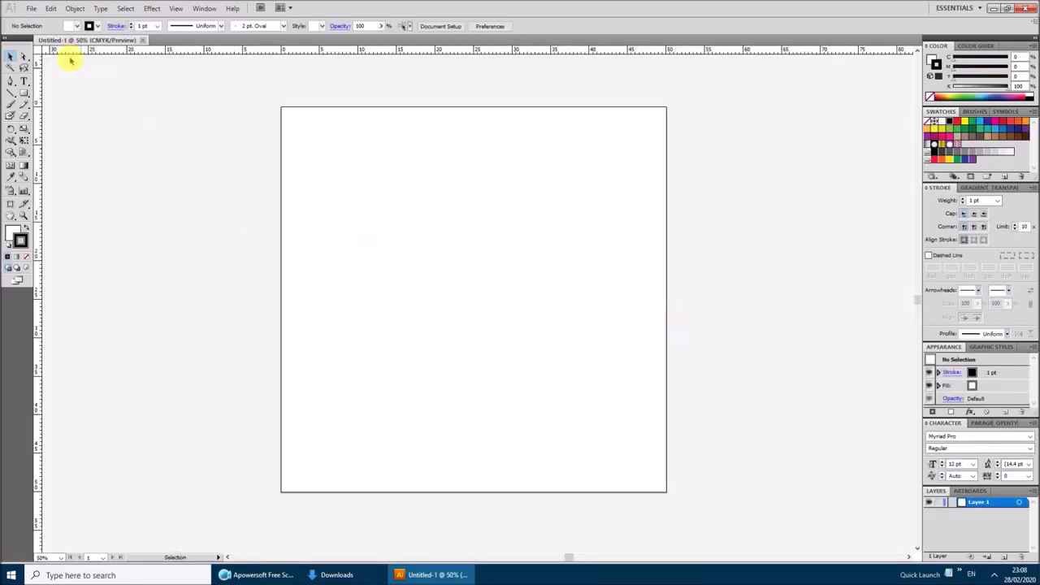
pyautogui.click(30, 8)
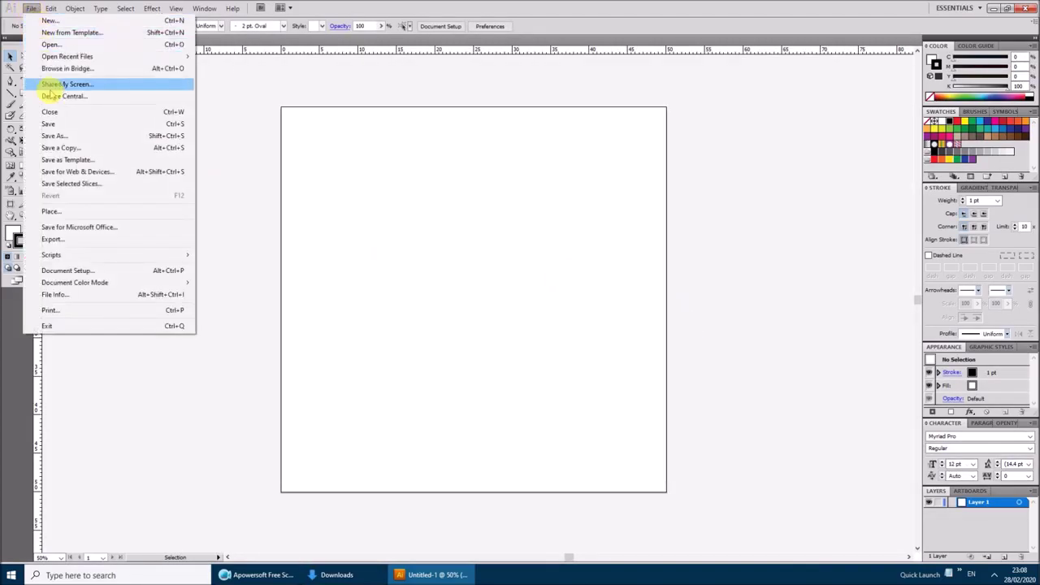
pyautogui.click(54, 211)
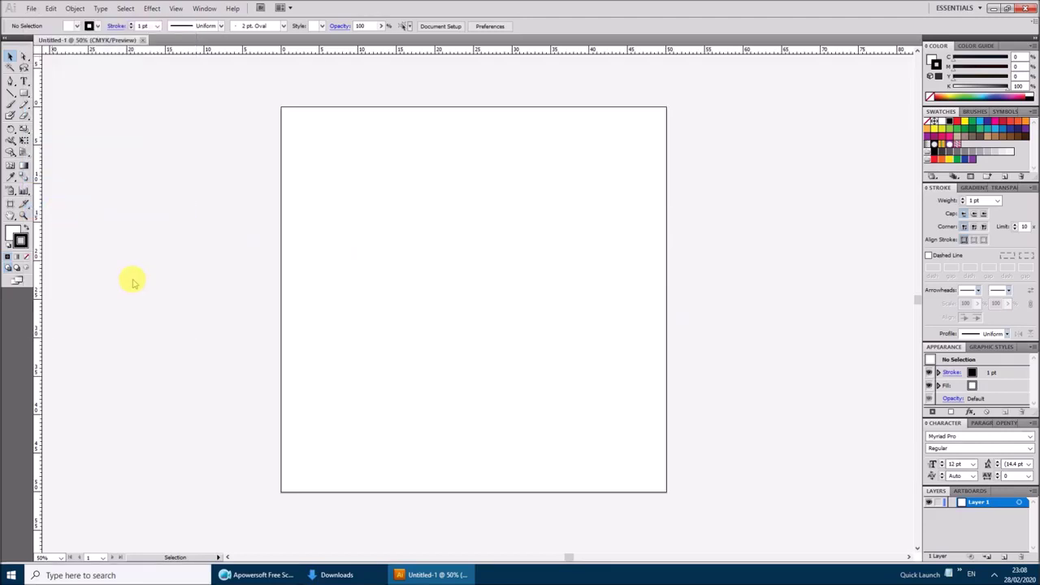
pyautogui.click(296, 186)
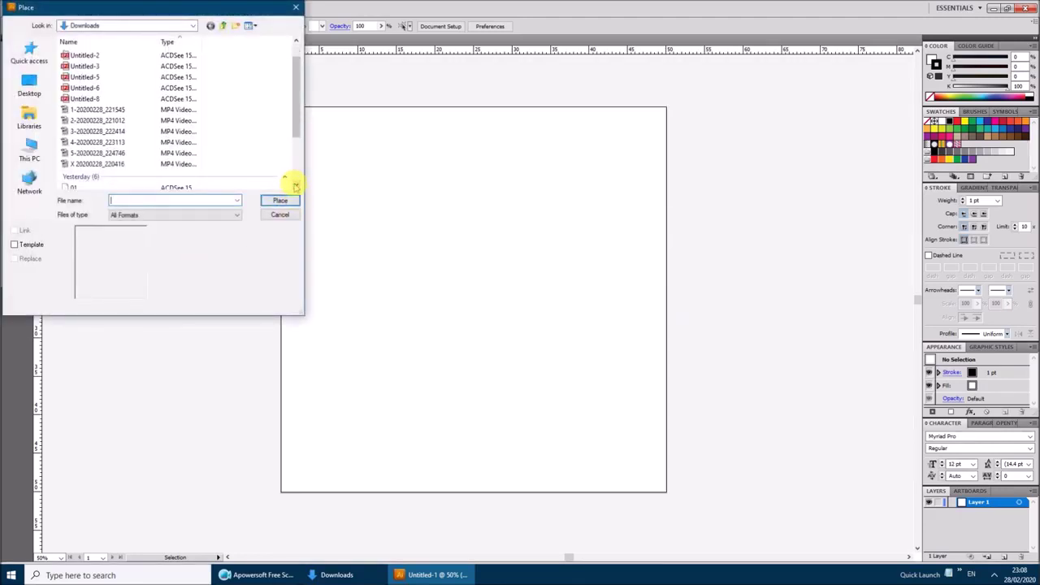
pyautogui.click(296, 186)
pyautogui.click(78, 147)
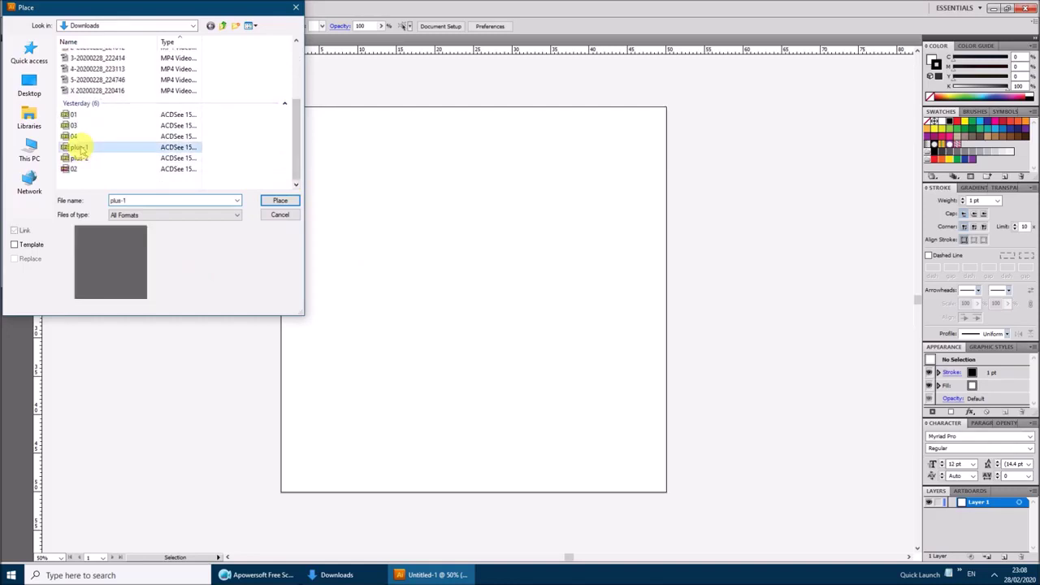
pyautogui.click(271, 202)
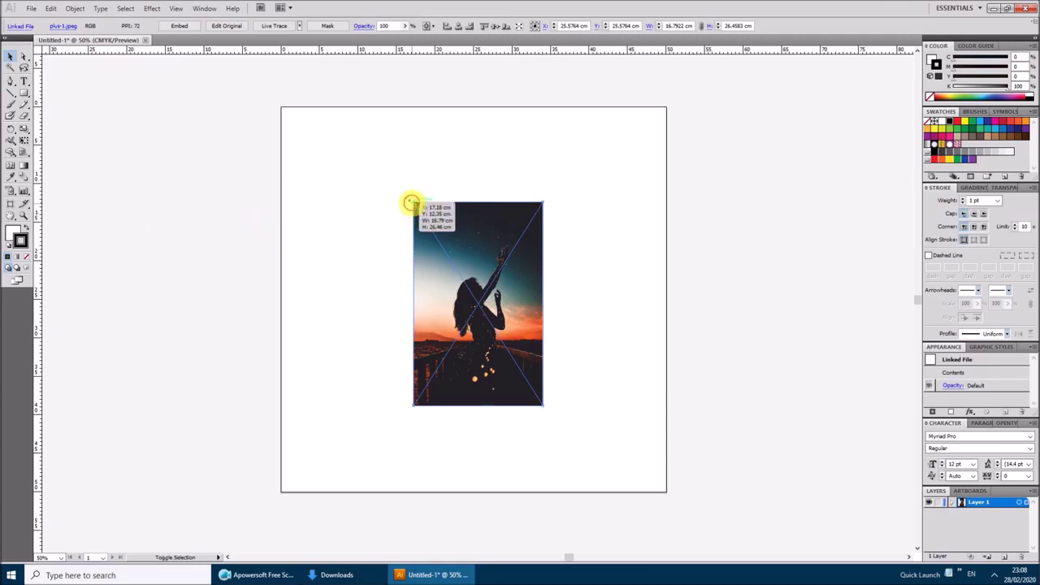
# Enlarge the sunset photo from its corner and move it down and right
pyautogui.moveTo(412, 202); pyautogui.dragTo(364, 124)
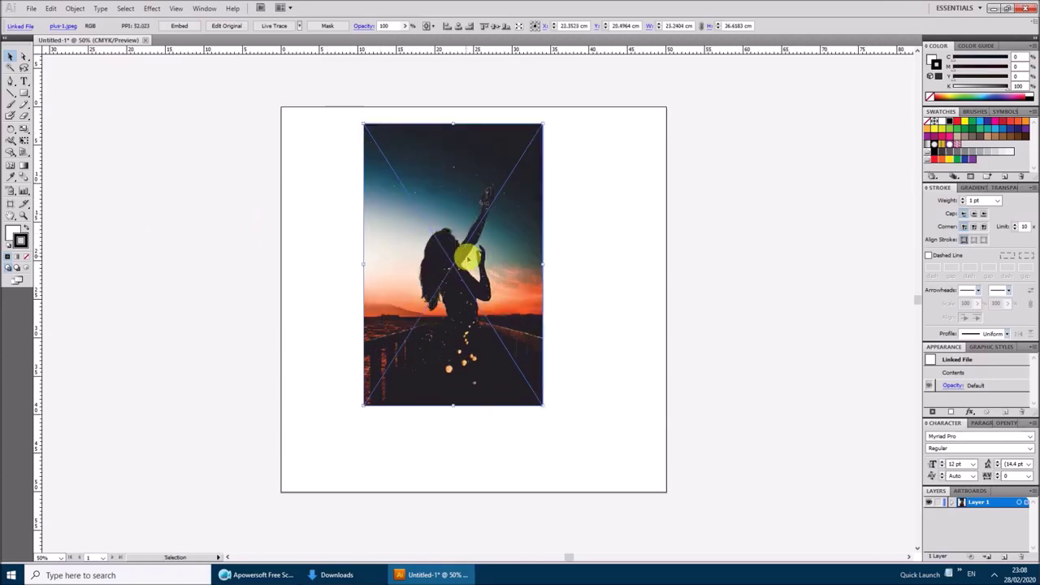
pyautogui.moveTo(469, 258); pyautogui.dragTo(483, 298)
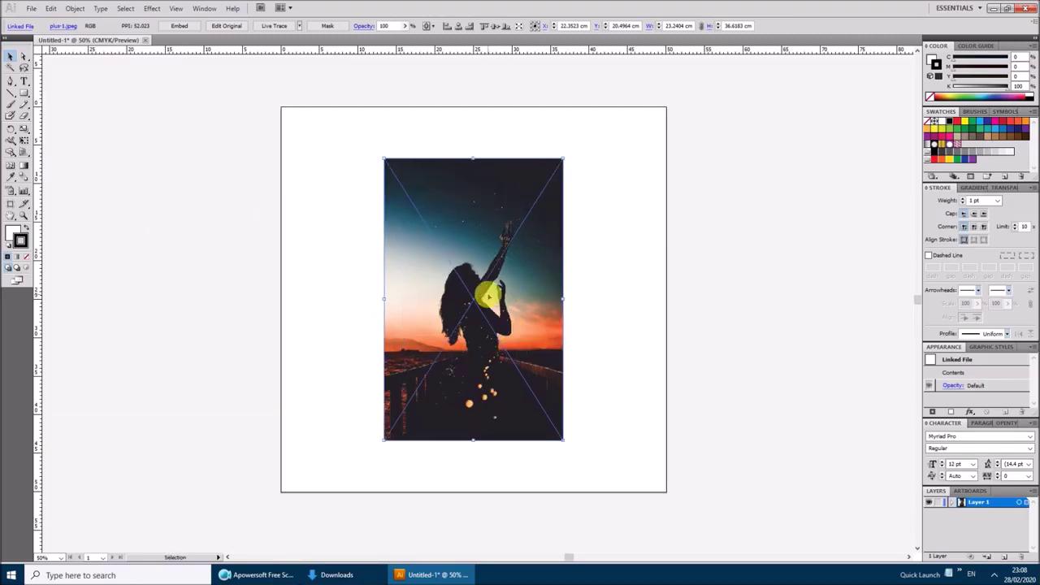
pyautogui.click(688, 262)
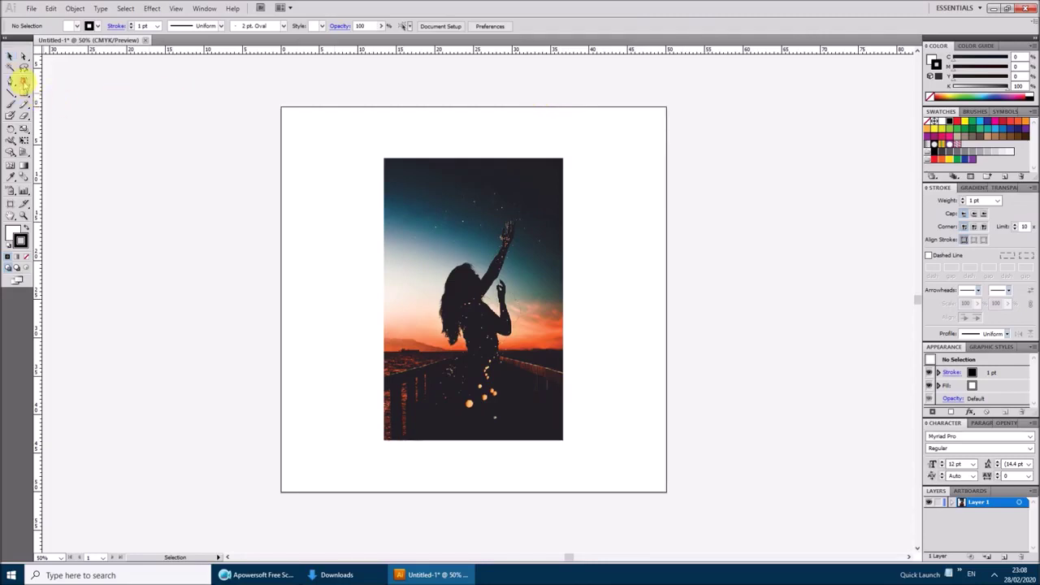
# Type GO, PHU, KET on three lines left of the page in Impact 80 pt
pyautogui.moveTo(23, 82); pyautogui.dragTo(37, 79)
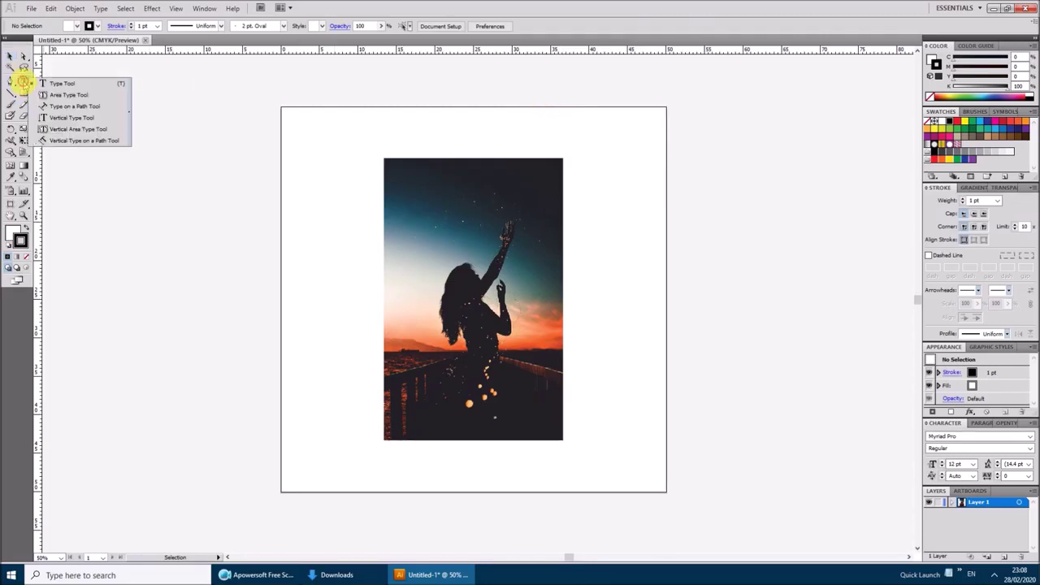
pyautogui.click(125, 221)
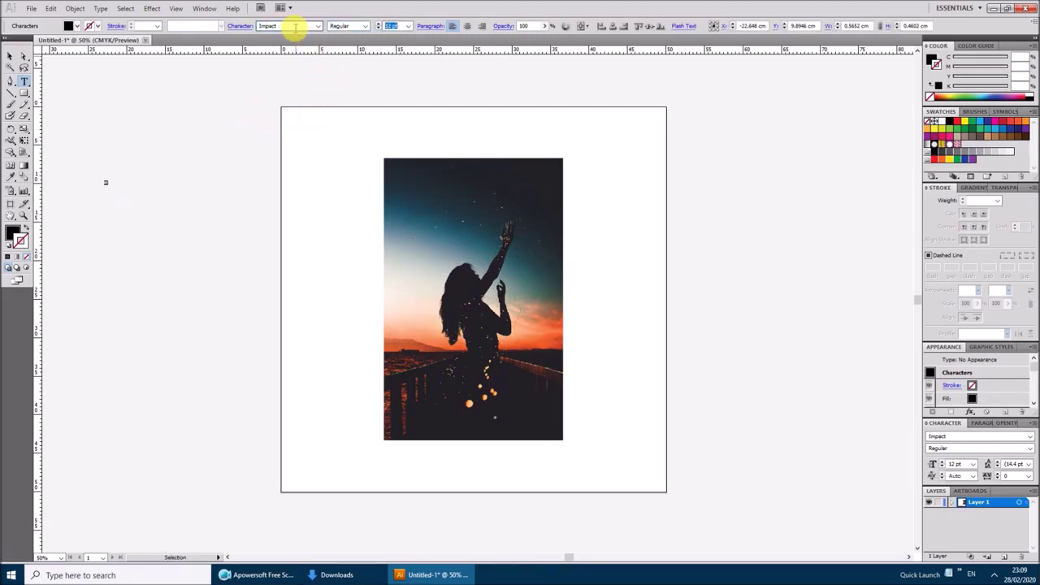
pyautogui.write('80')
pyautogui.press('Tab')
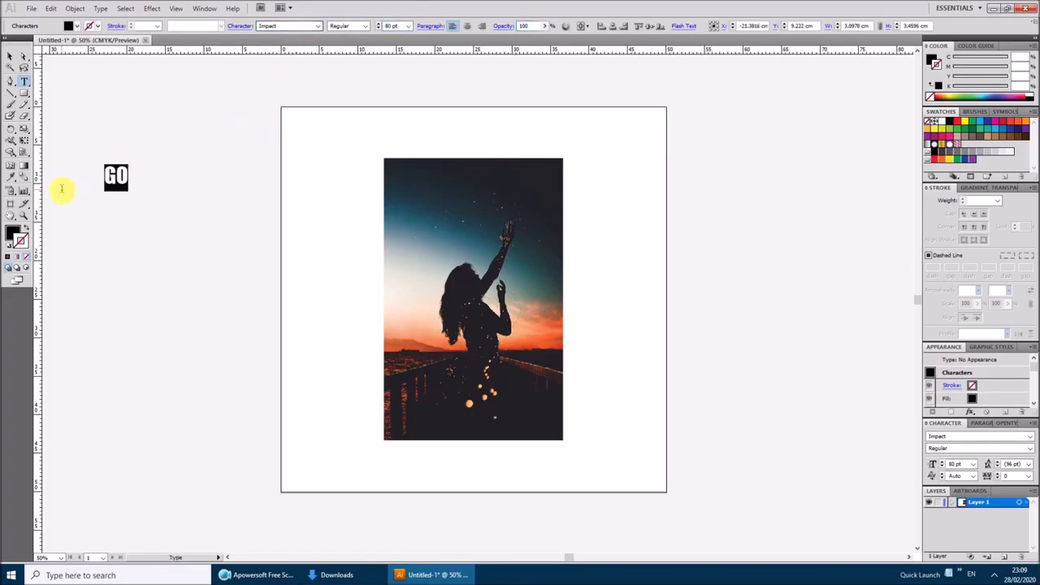
pyautogui.click(123, 183)
pyautogui.write('PHUKET')
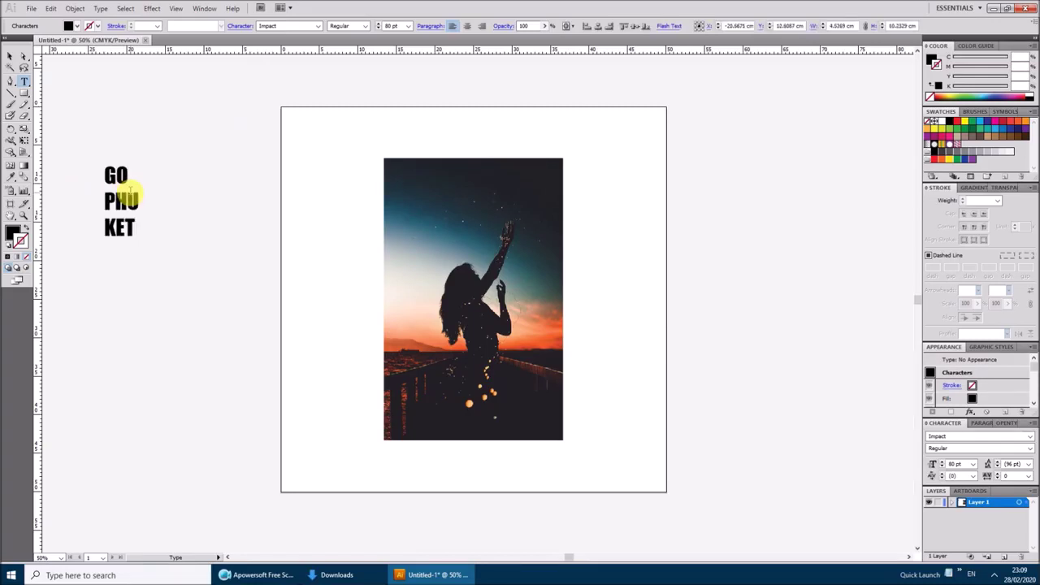
pyautogui.click(9, 57)
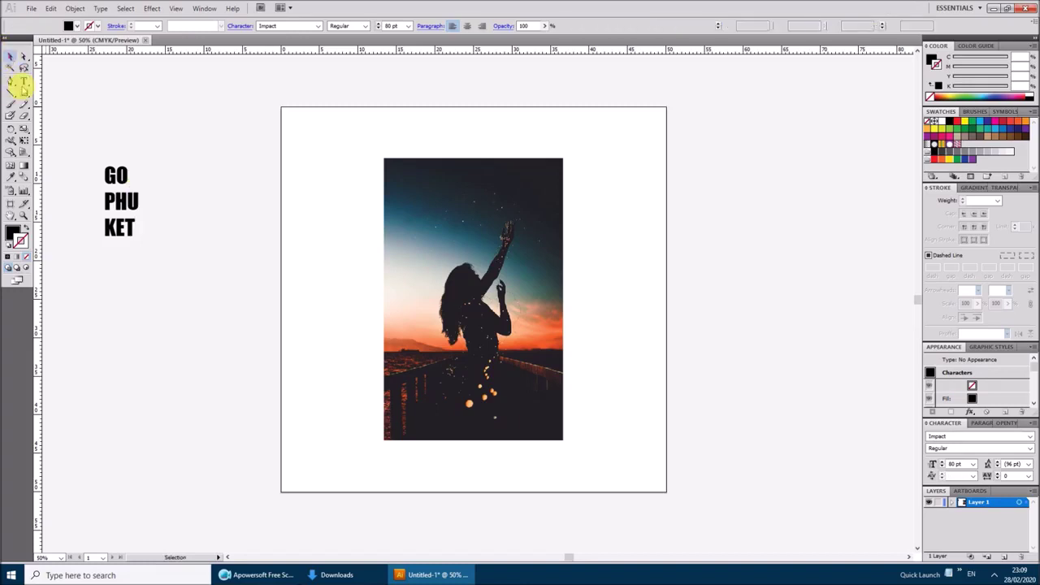
# Increase the font size of the word GO in several steps
pyautogui.click(115, 175)
pyautogui.doubleClick(114, 175)
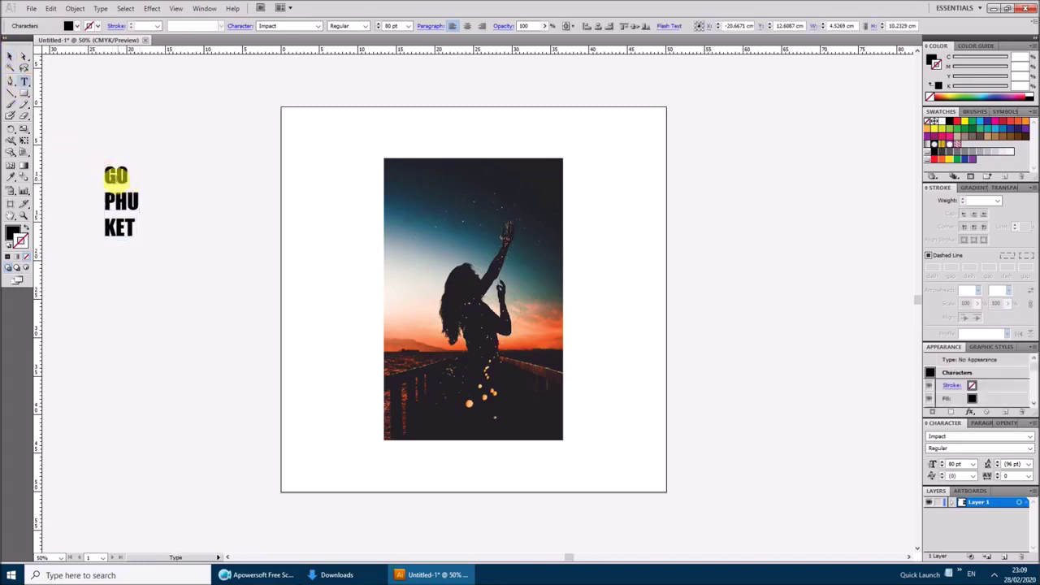
pyautogui.doubleClick(116, 176)
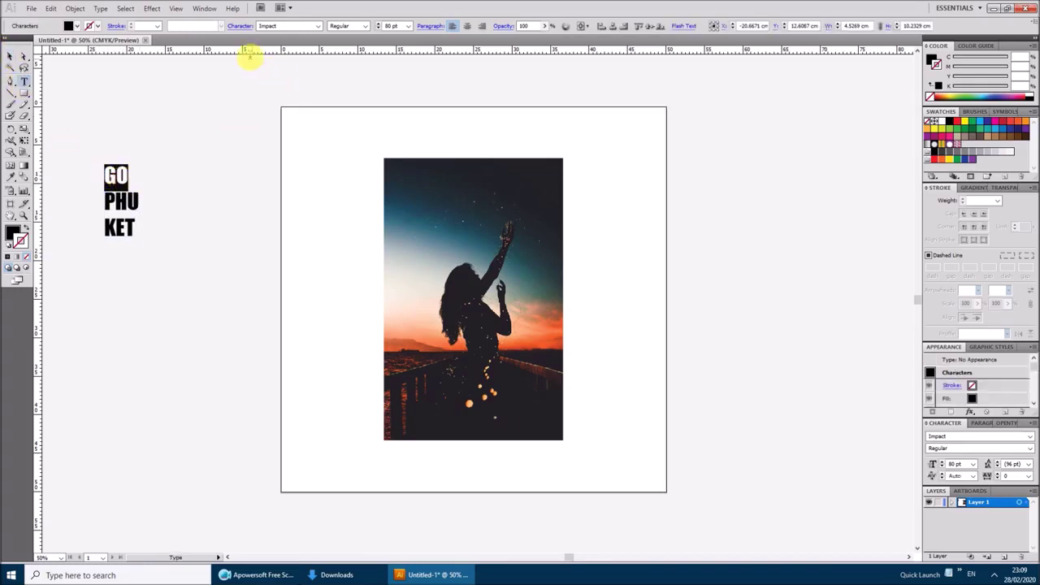
pyautogui.click(239, 26)
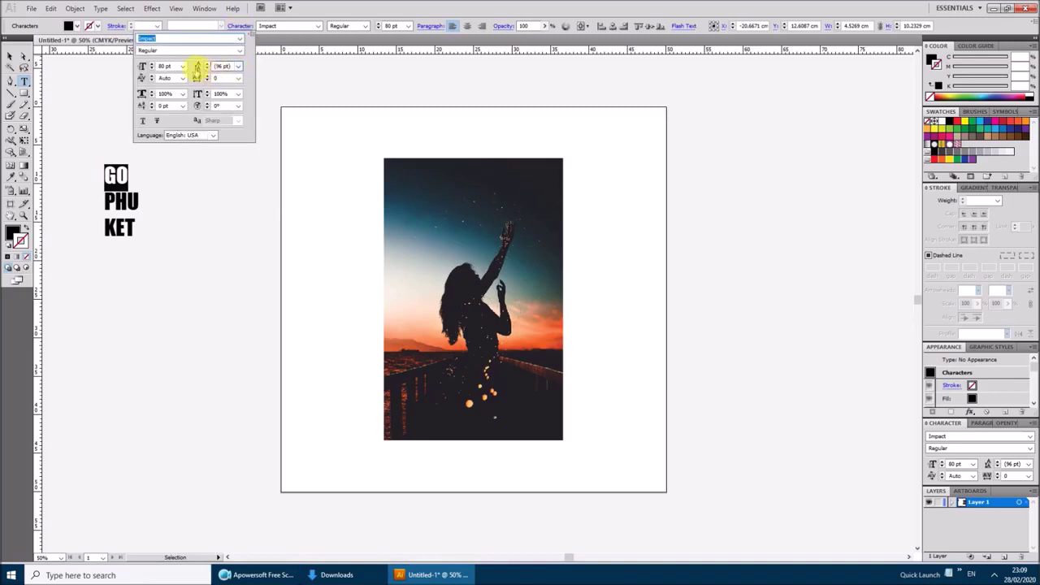
pyautogui.click(151, 64)
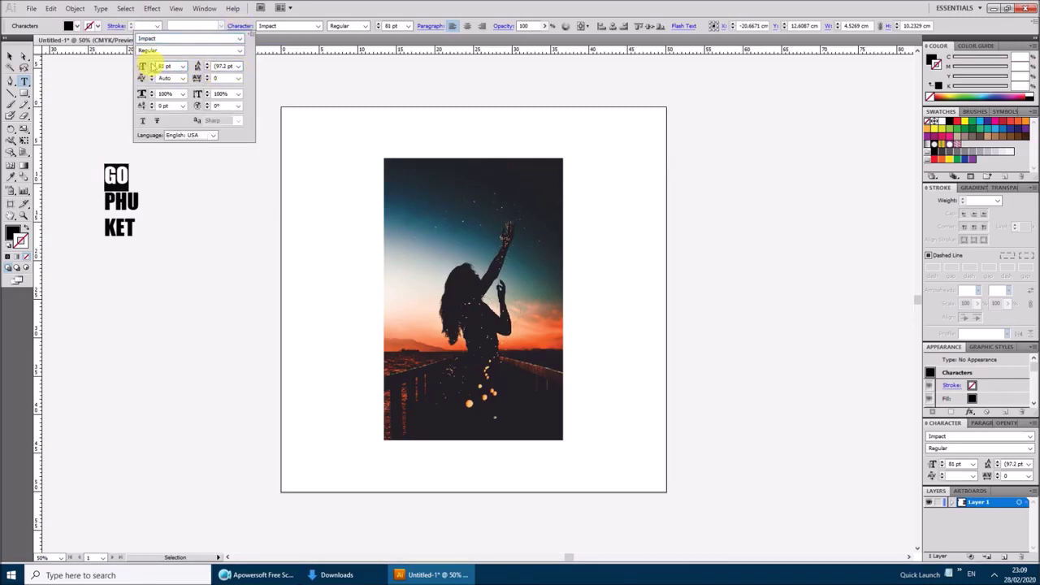
pyautogui.click(151, 64)
pyautogui.click(151, 64)
pyautogui.click(152, 64)
pyautogui.click(151, 64)
pyautogui.click(152, 64)
pyautogui.click(152, 64)
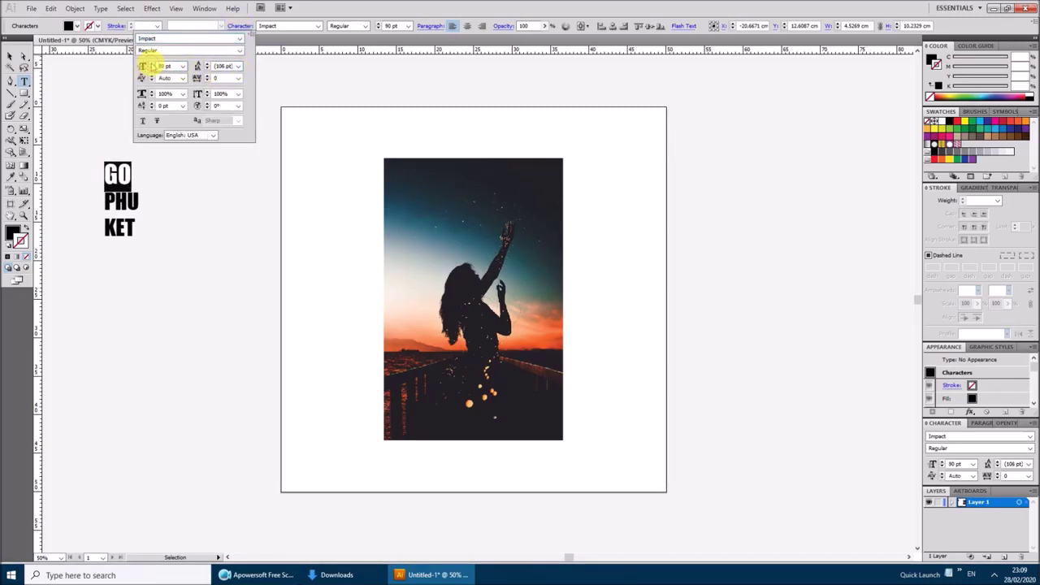
pyautogui.click(151, 64)
pyautogui.click(151, 64)
pyautogui.click(151, 65)
pyautogui.click(151, 64)
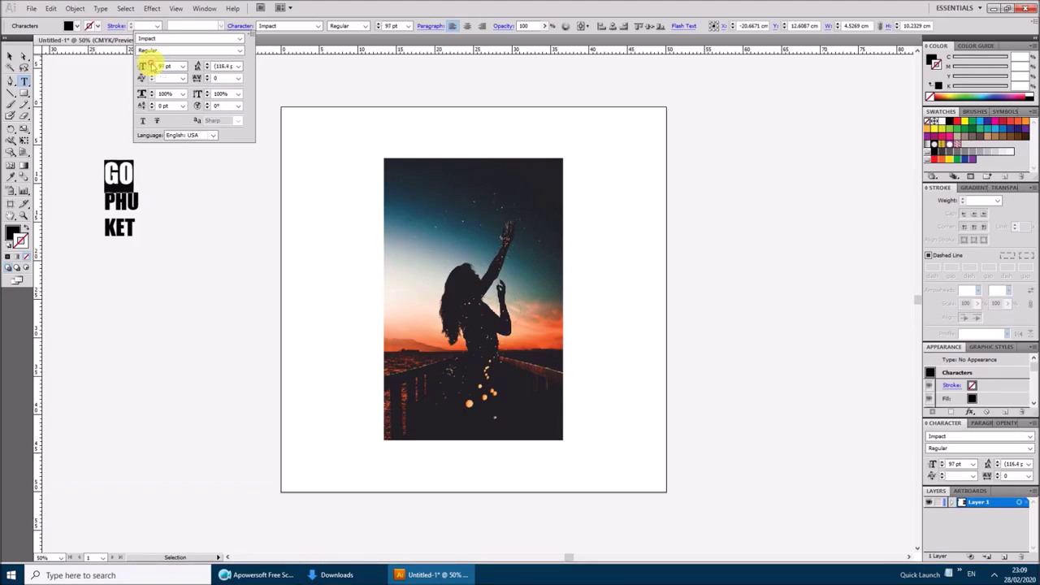
pyautogui.click(151, 64)
pyautogui.click(151, 64)
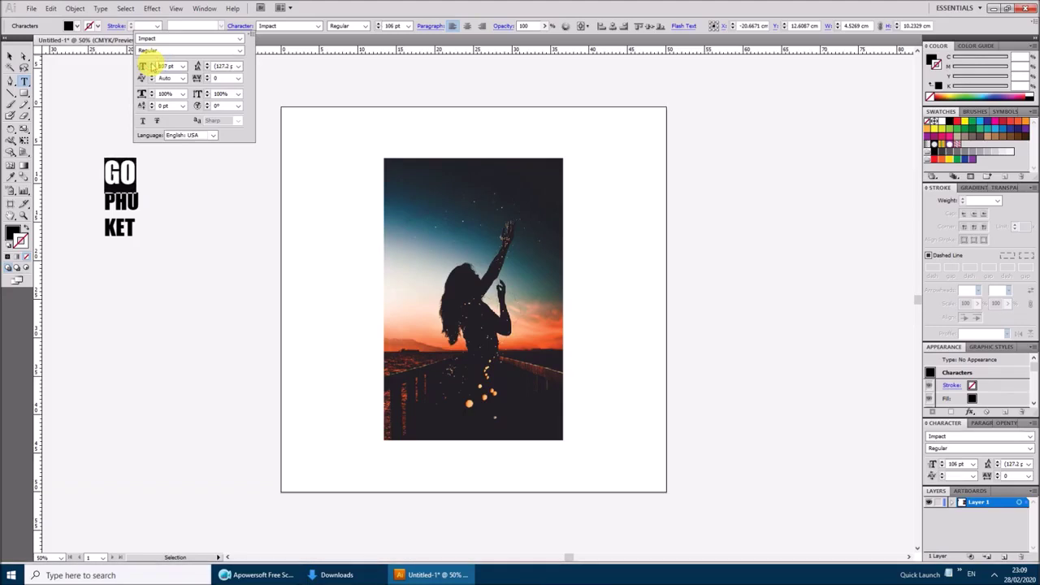
pyautogui.click(152, 64)
pyautogui.click(151, 64)
pyautogui.click(151, 64)
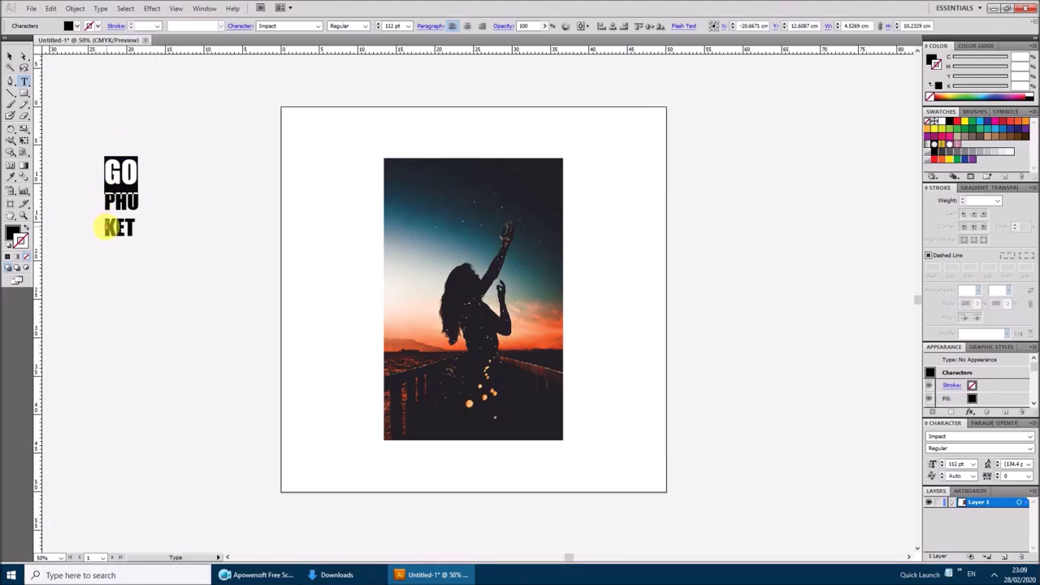
# Increase the font size of the word KET by two steps
pyautogui.moveTo(106, 229); pyautogui.dragTo(135, 230)
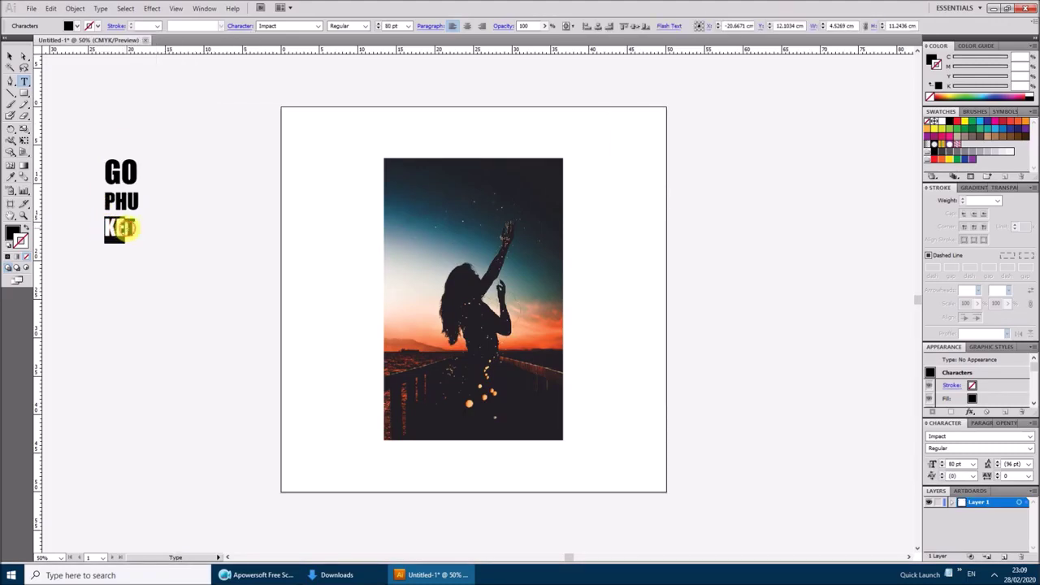
pyautogui.click(240, 26)
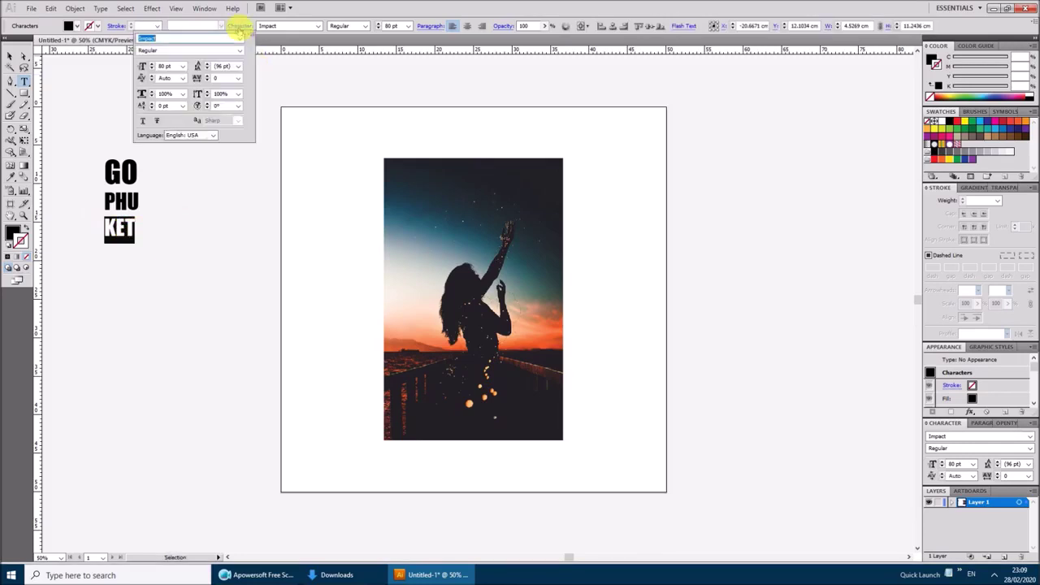
pyautogui.click(151, 64)
pyautogui.click(151, 63)
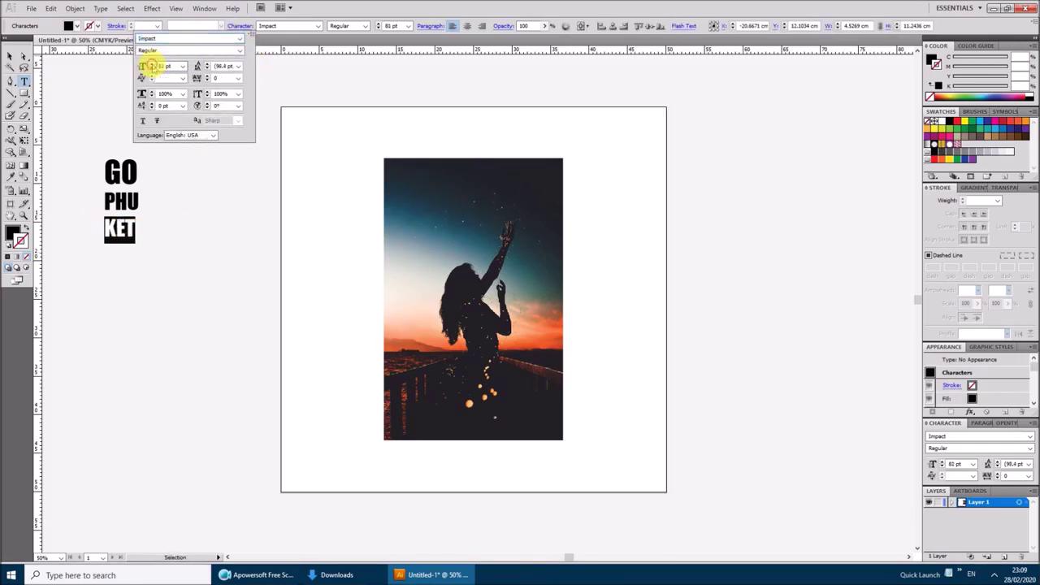
pyautogui.click(151, 64)
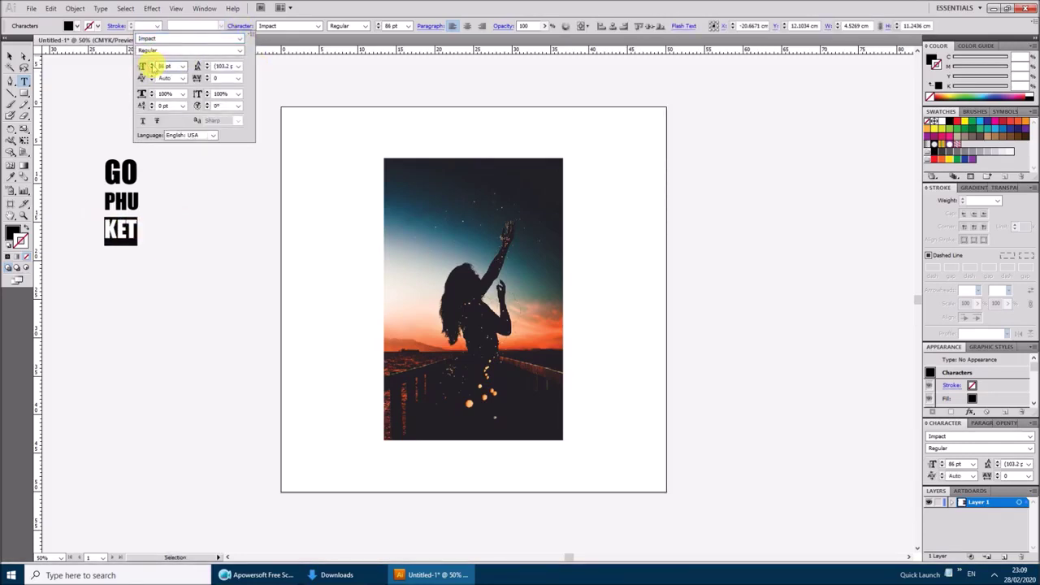
pyautogui.click(11, 56)
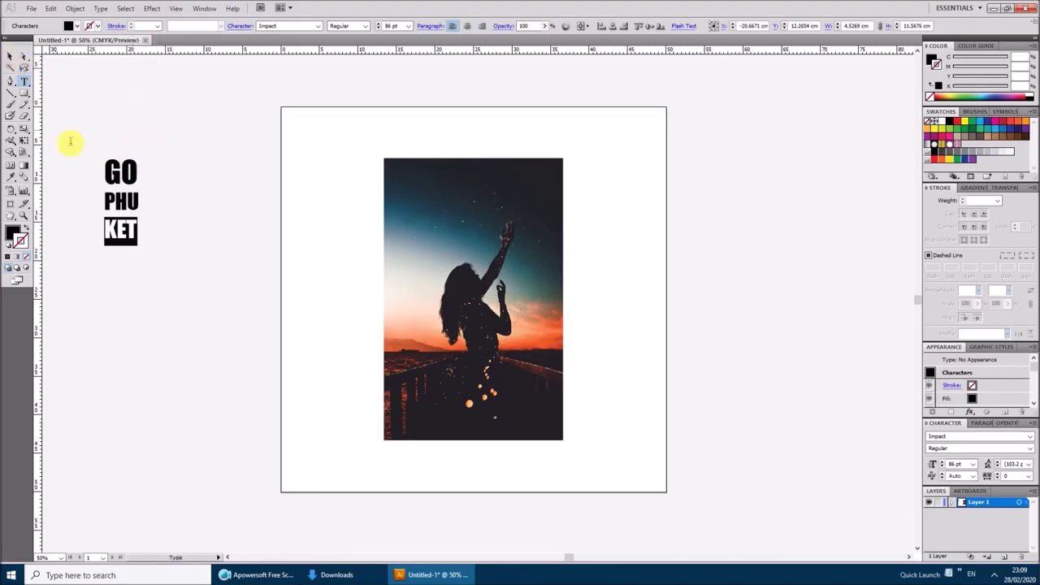
pyautogui.click(11, 56)
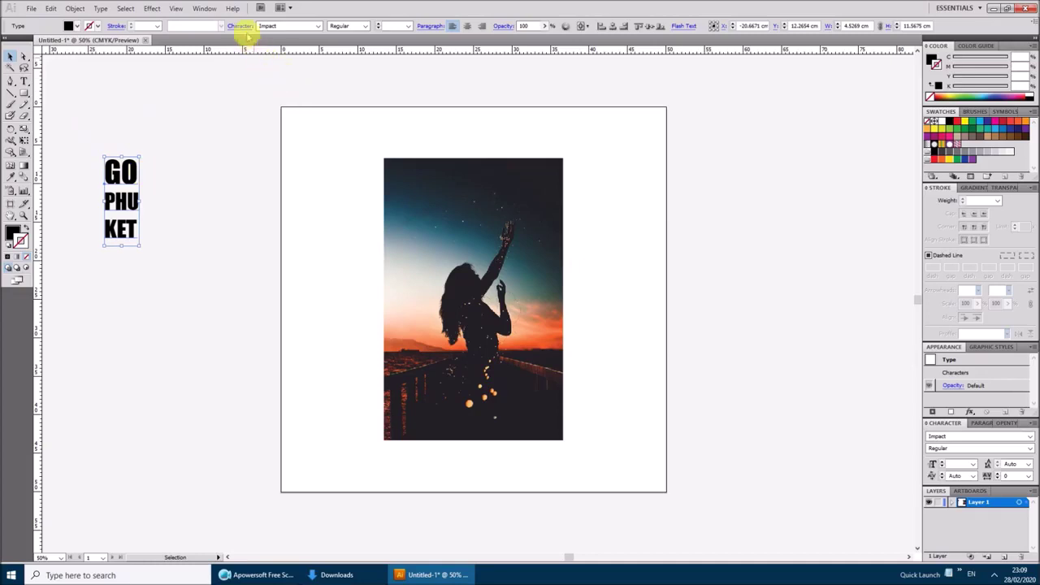
# Try leading presets of 12, 36 and 72 pt on the whole text block
pyautogui.click(240, 25)
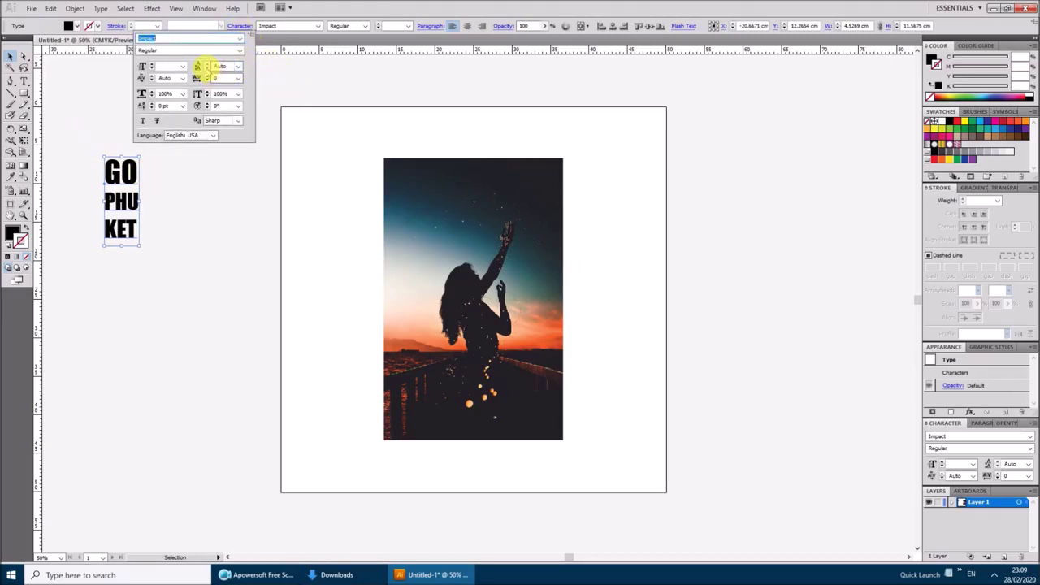
pyautogui.click(208, 73)
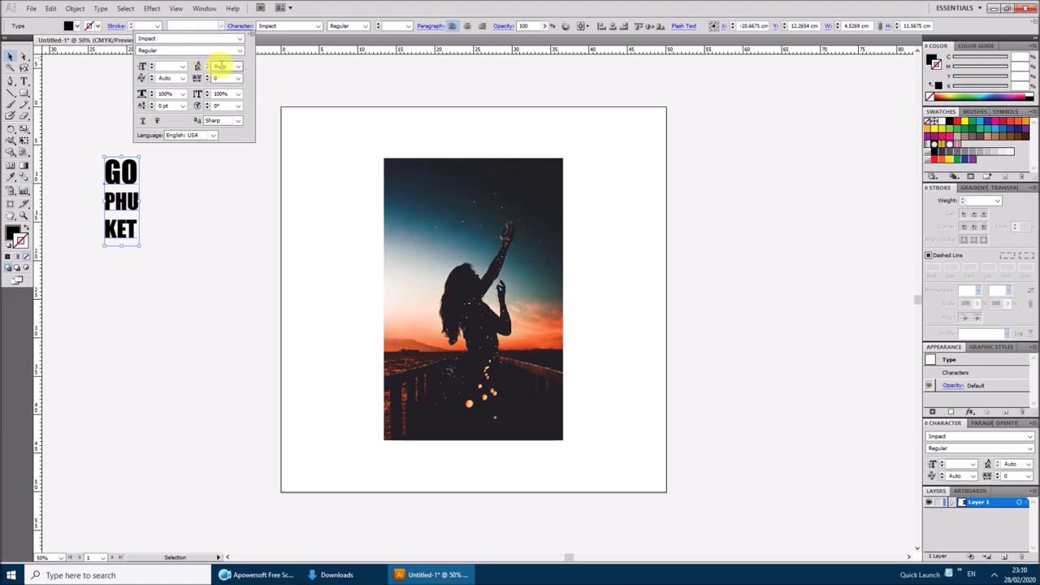
pyautogui.click(219, 66)
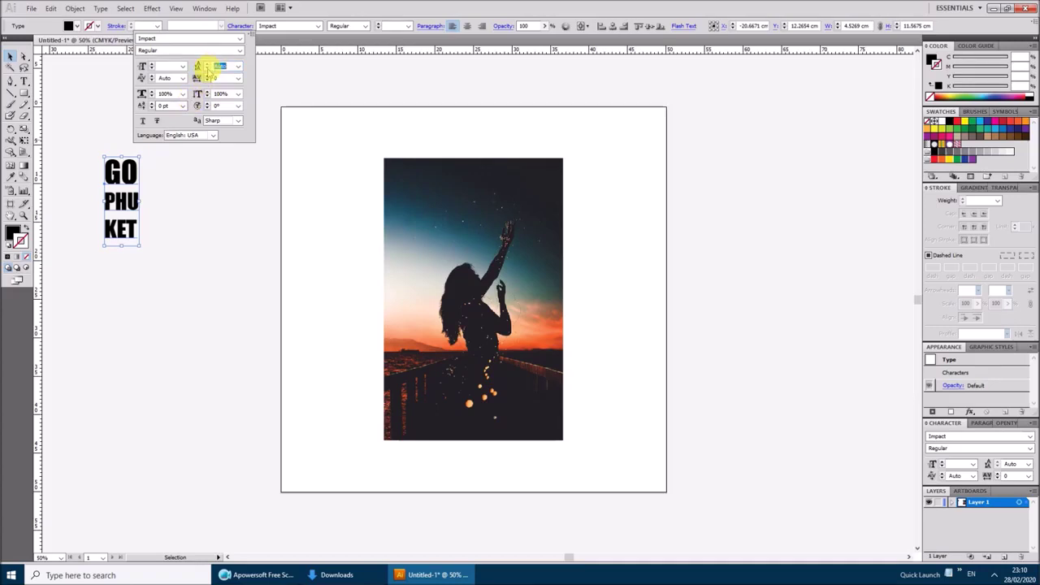
pyautogui.click(209, 72)
pyautogui.click(237, 67)
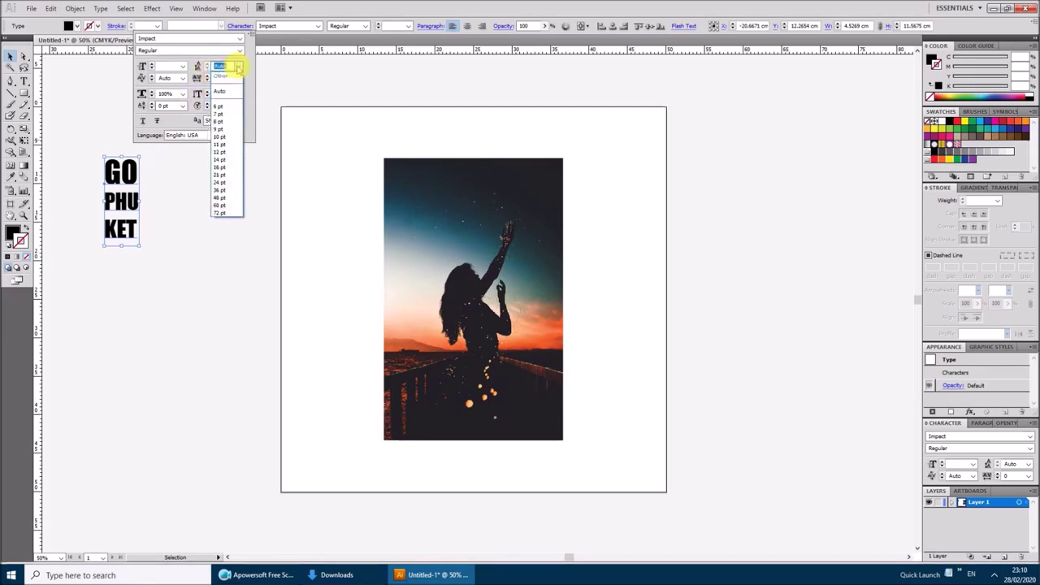
pyautogui.click(228, 152)
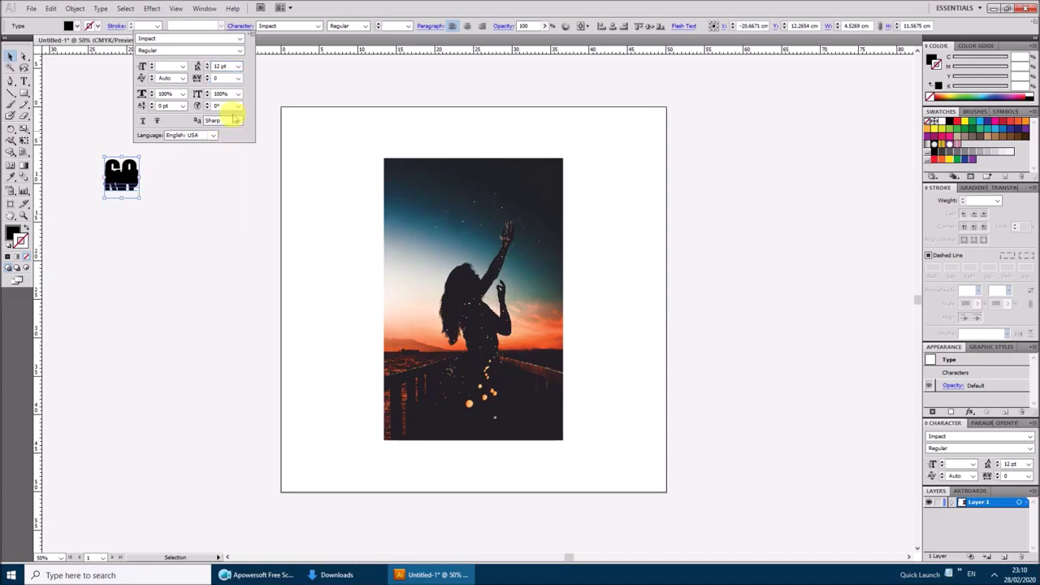
pyautogui.click(230, 66)
pyautogui.click(237, 69)
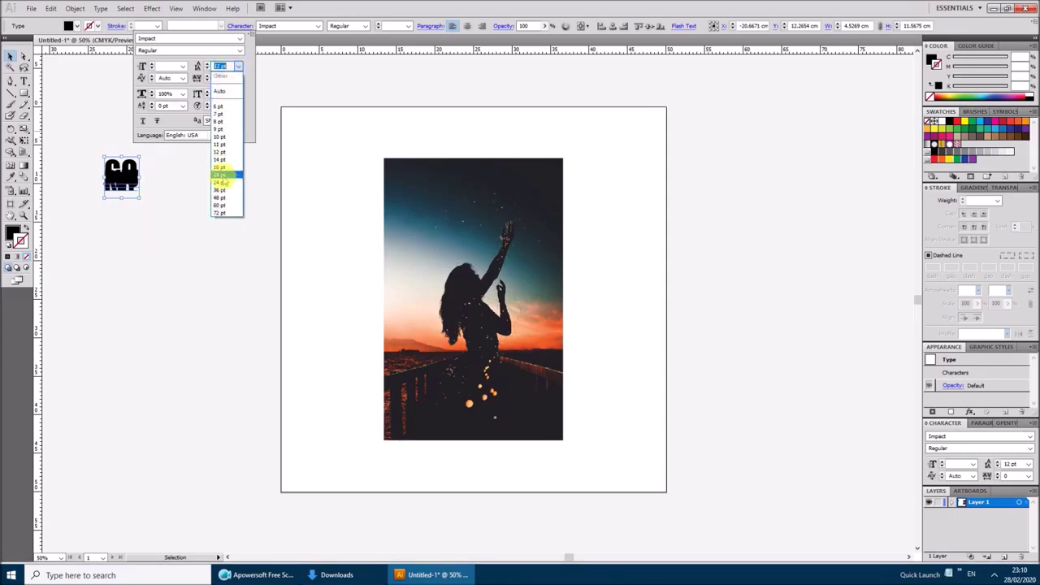
pyautogui.click(222, 193)
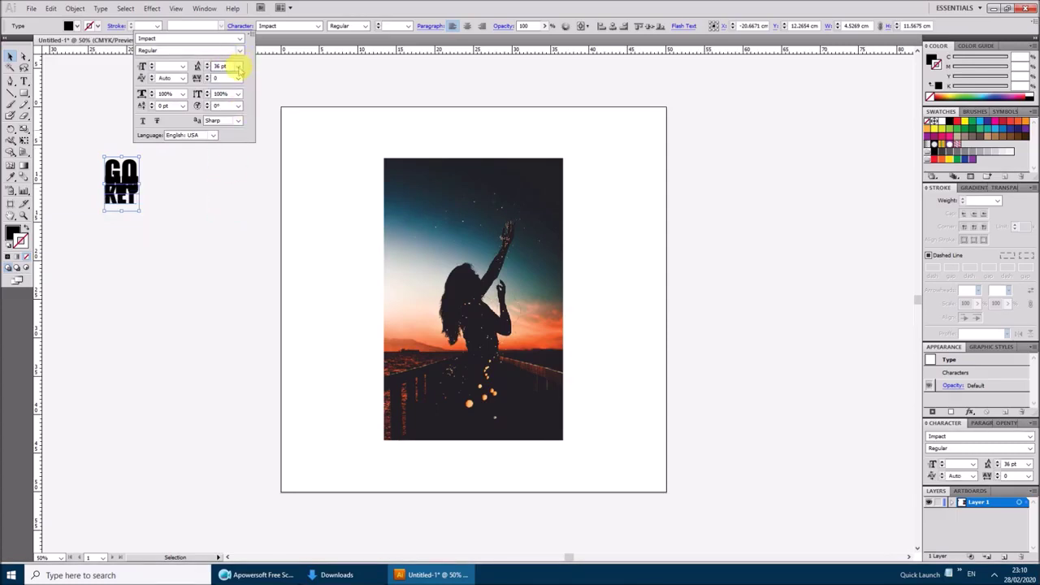
pyautogui.click(239, 68)
pyautogui.click(226, 210)
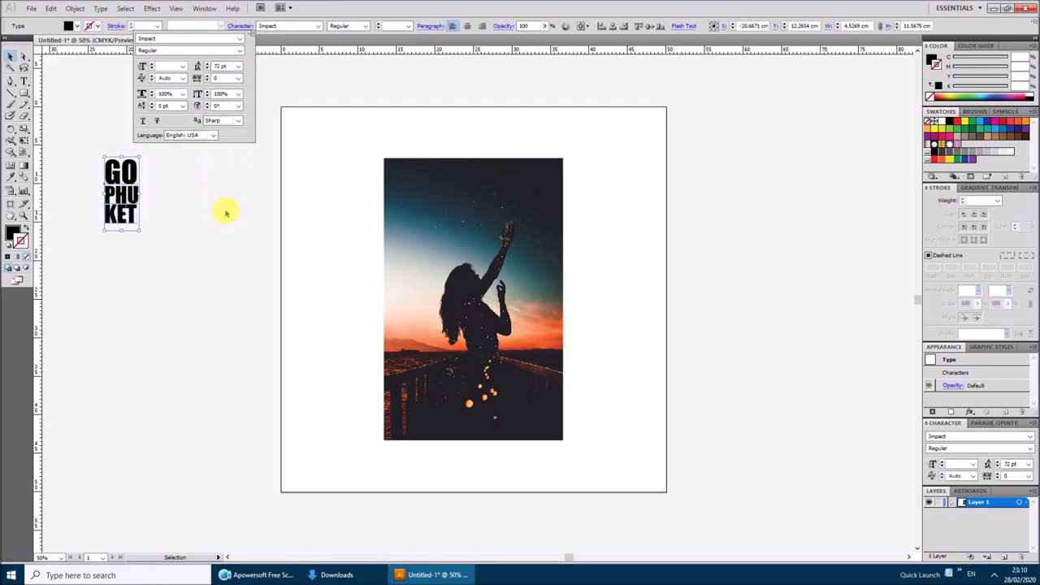
# Set the GO PHU KET leading to 75 pt and select the text
pyautogui.click(207, 69)
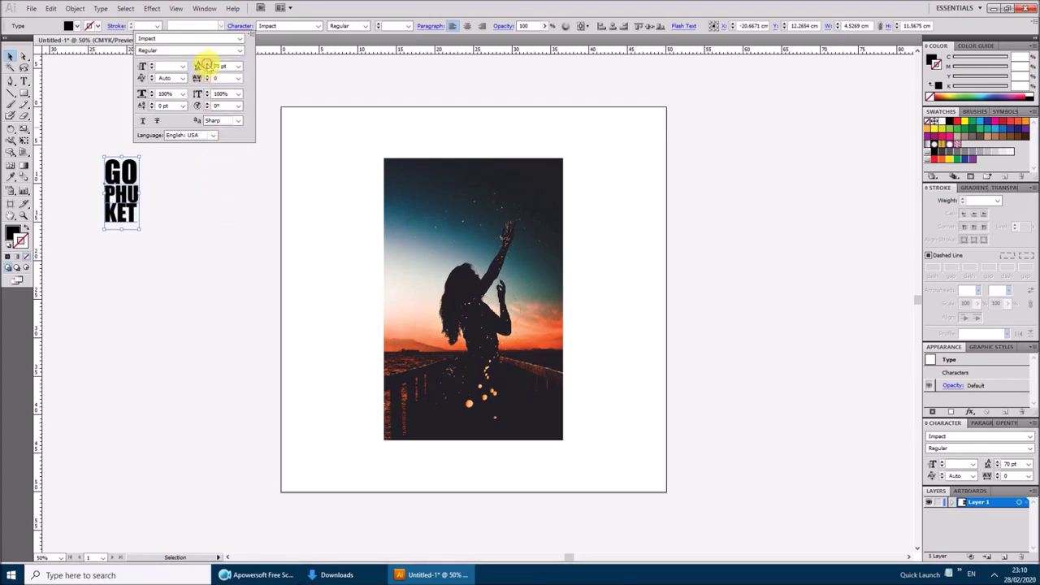
pyautogui.click(208, 64)
pyautogui.click(207, 65)
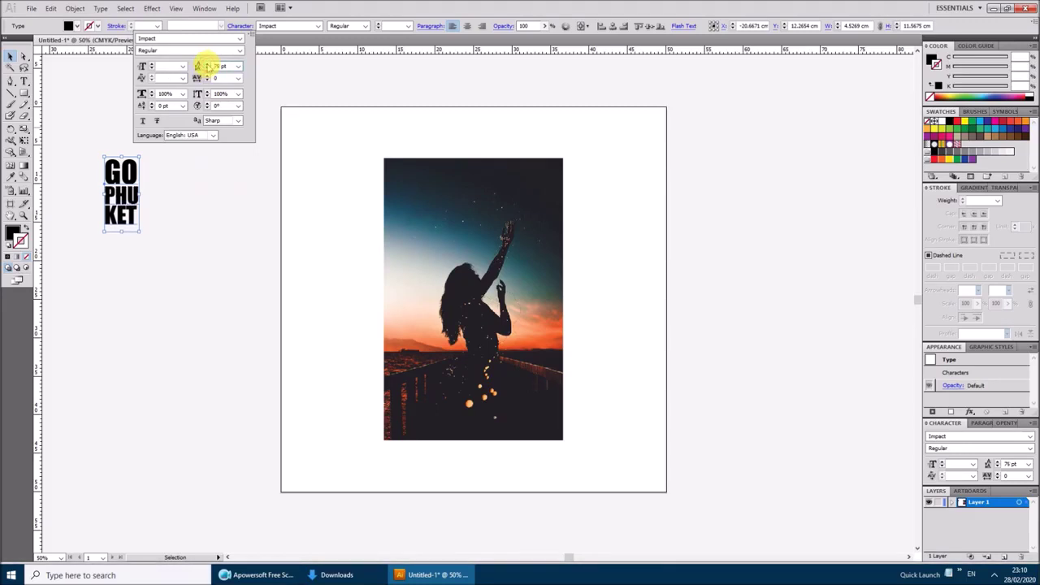
pyautogui.click(10, 57)
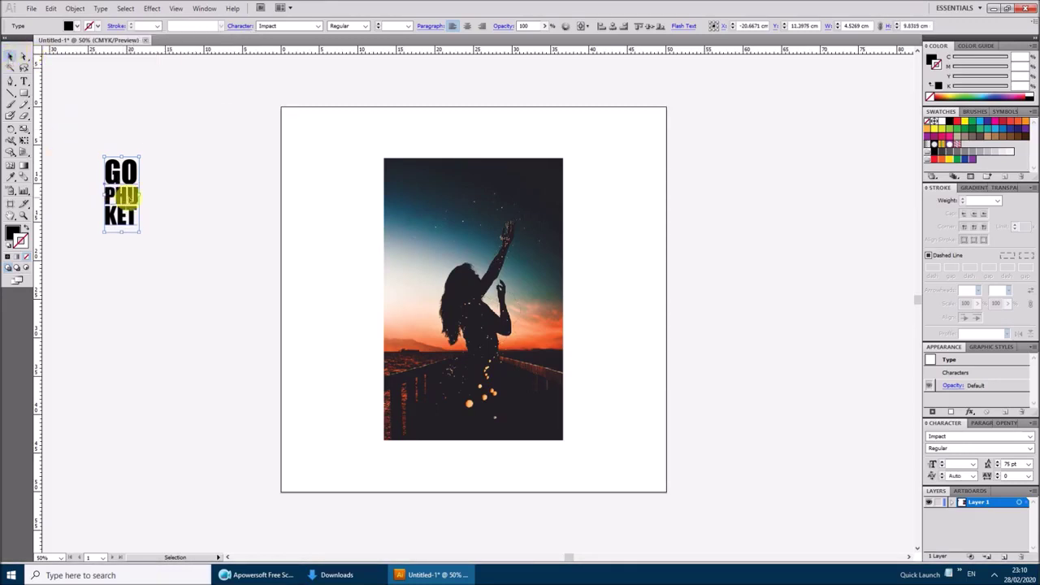
pyautogui.click(148, 201)
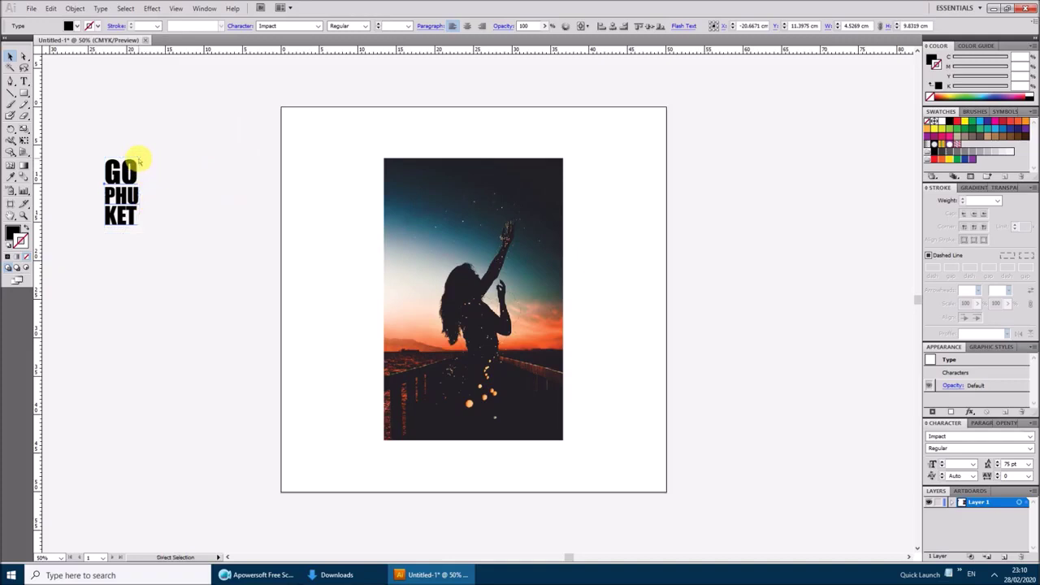
# Scale up the GO PHU KET text, fill it red, and position it over the silhouette
pyautogui.moveTo(139, 156); pyautogui.dragTo(154, 142)
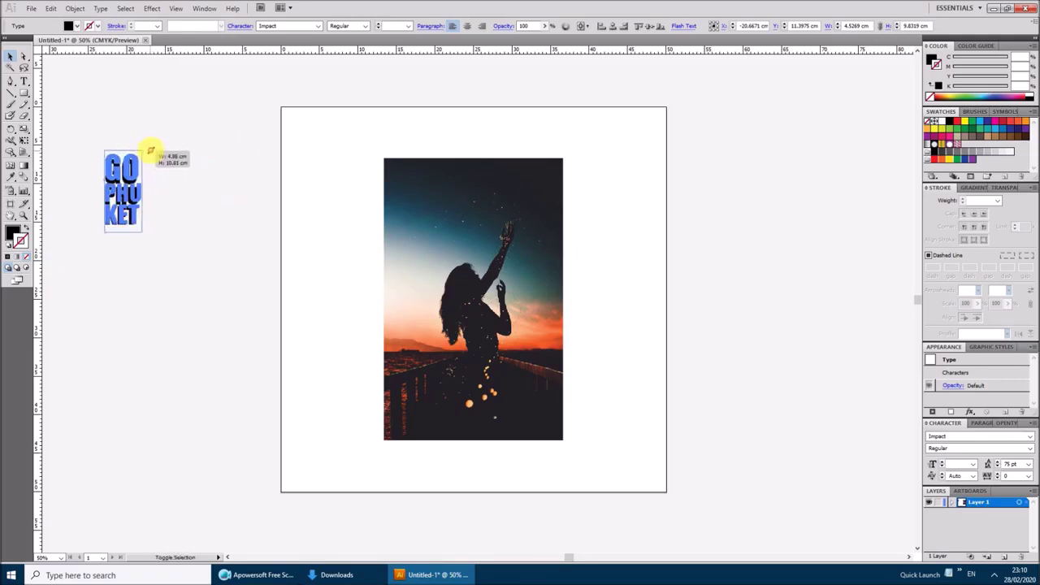
pyautogui.click(12, 232)
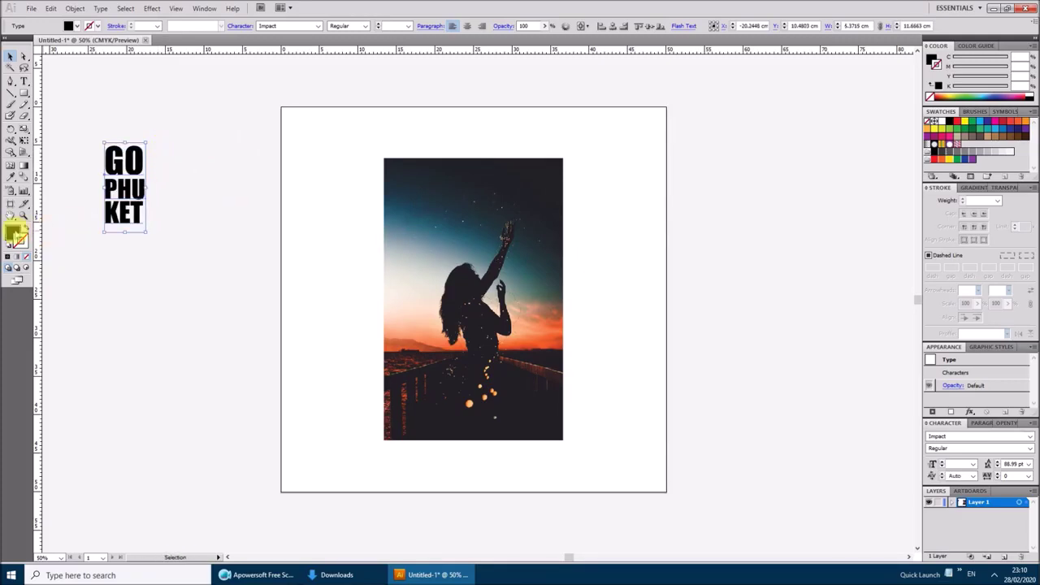
pyautogui.click(960, 122)
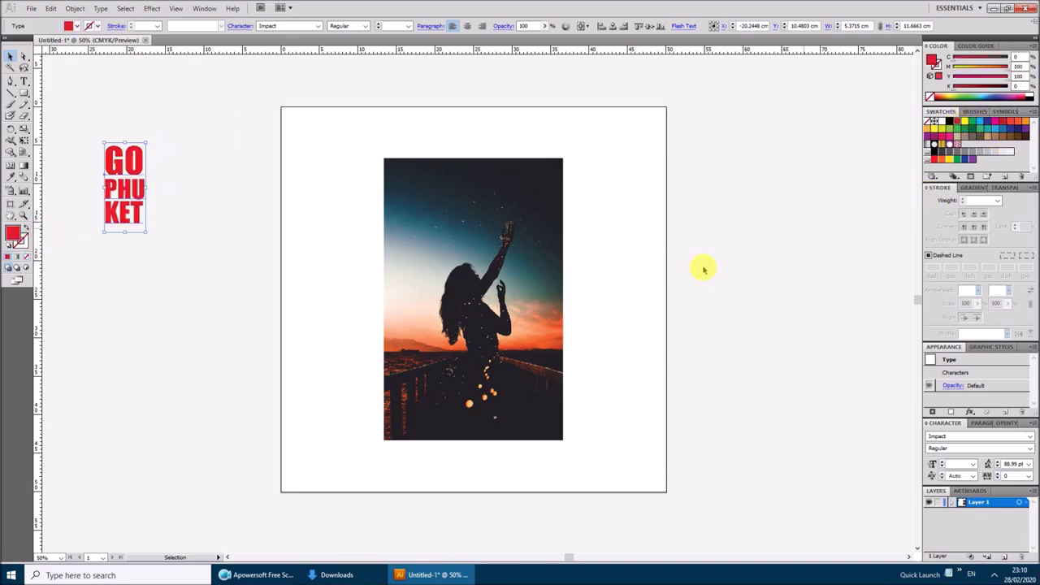
pyautogui.moveTo(116, 185)
pyautogui.mouseDown()
pyautogui.moveTo(459, 329)
pyautogui.moveTo(469, 274)
pyautogui.mouseUp()
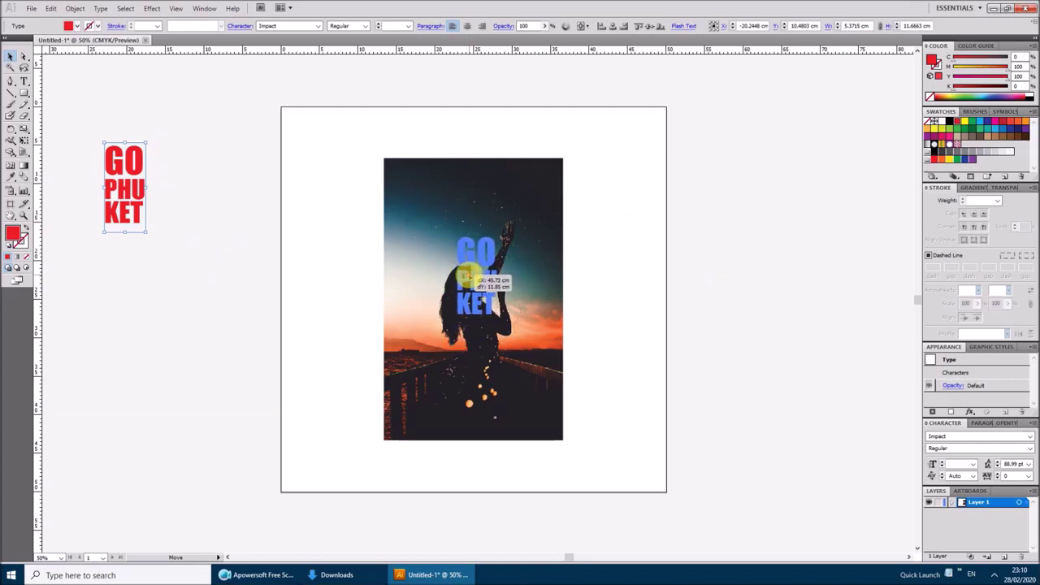
pyautogui.moveTo(469, 274); pyautogui.dragTo(483, 293)
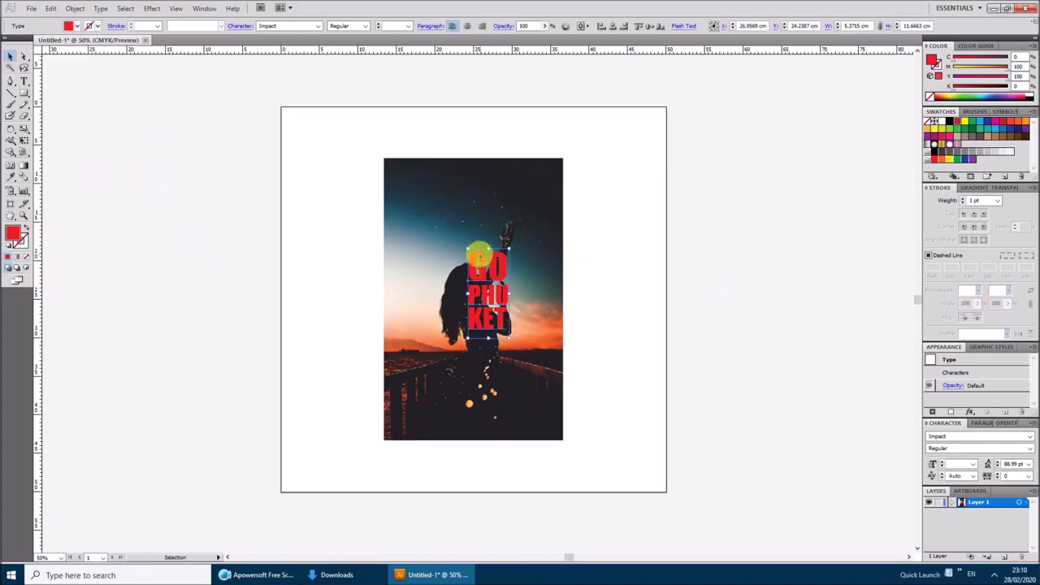
pyautogui.moveTo(465, 244); pyautogui.dragTo(460, 235)
pyautogui.moveTo(487, 276); pyautogui.dragTo(493, 289)
pyautogui.click(731, 310)
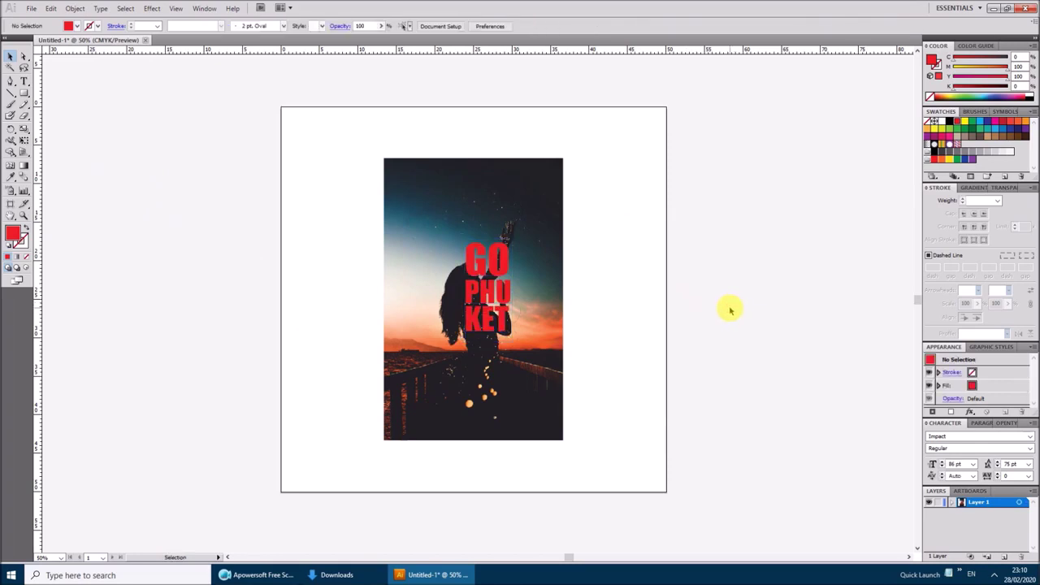
# Place 03.jpg from Downloads, enlarge it, and set it right of the artboard
pyautogui.click(31, 8)
pyautogui.click(65, 211)
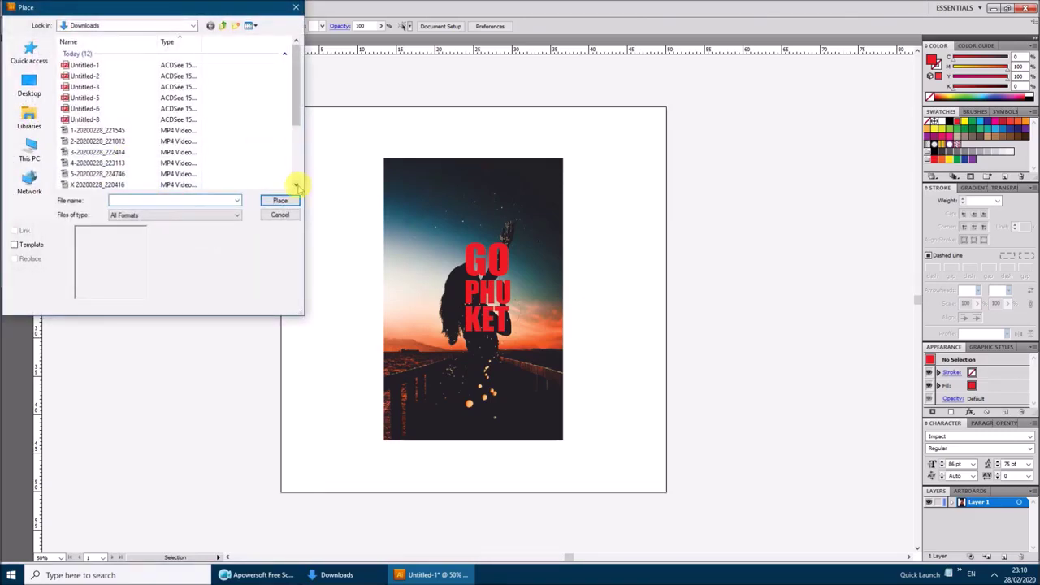
pyautogui.scroll(-1, 297, 186)
pyautogui.scroll(-2, 297, 186)
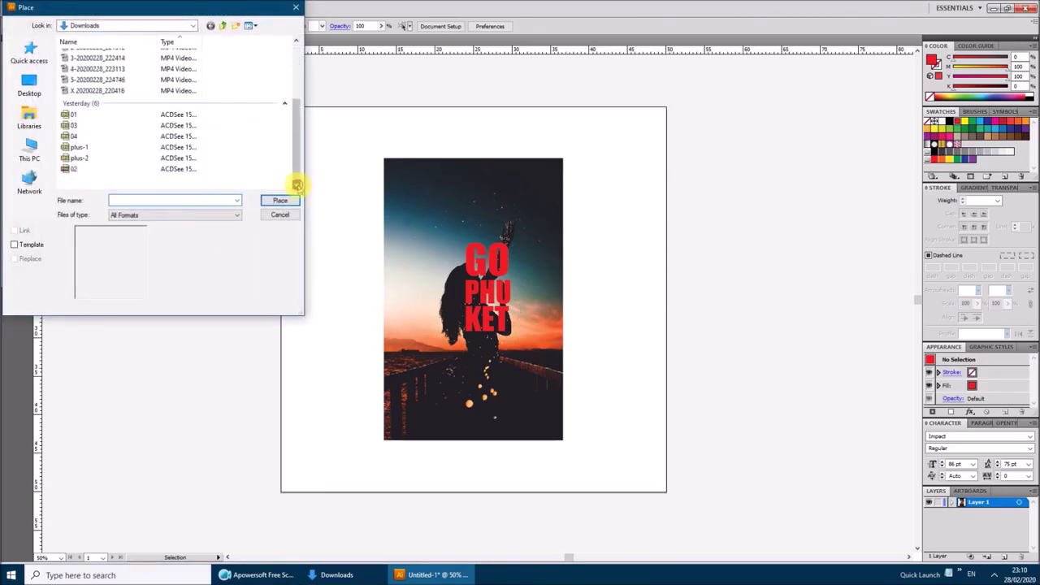
pyautogui.click(96, 126)
pyautogui.click(276, 201)
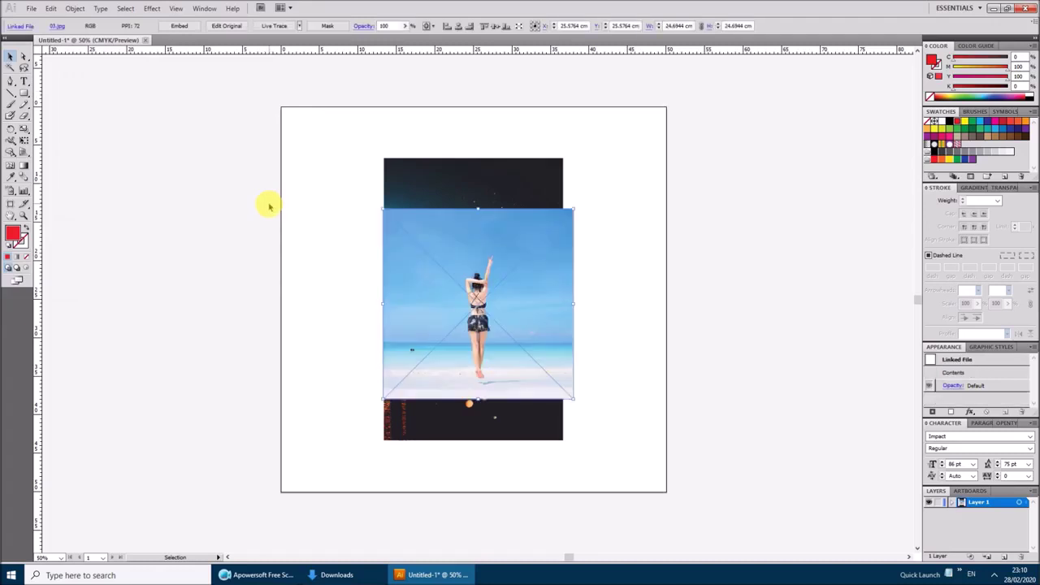
pyautogui.moveTo(459, 289); pyautogui.dragTo(649, 243)
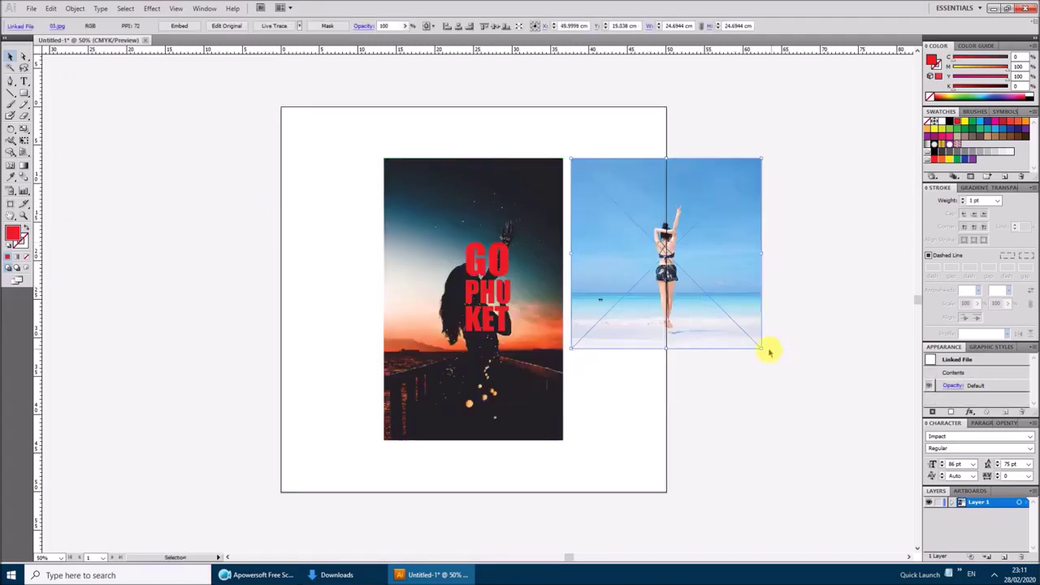
pyautogui.moveTo(761, 351); pyautogui.dragTo(852, 494)
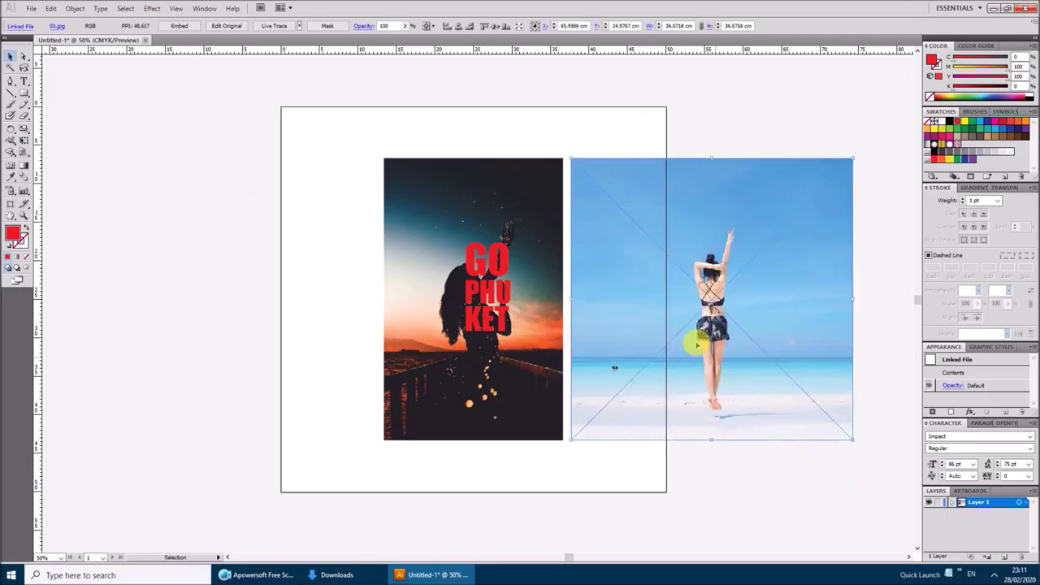
pyautogui.moveTo(681, 305); pyautogui.dragTo(783, 305)
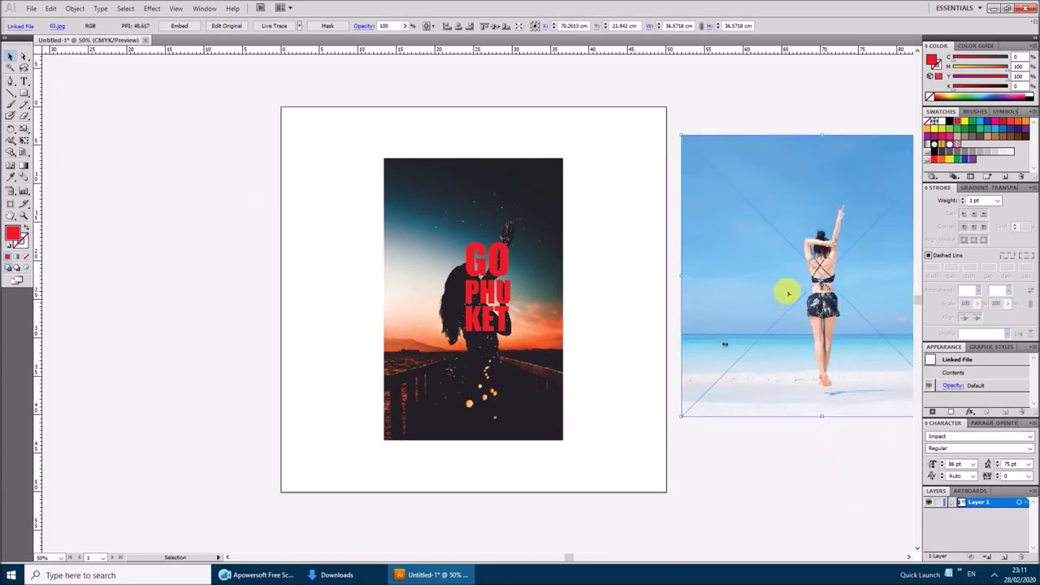
# Add guides above, below, left and right of the GO PHU KET text
pyautogui.moveTo(354, 50); pyautogui.dragTo(386, 244)
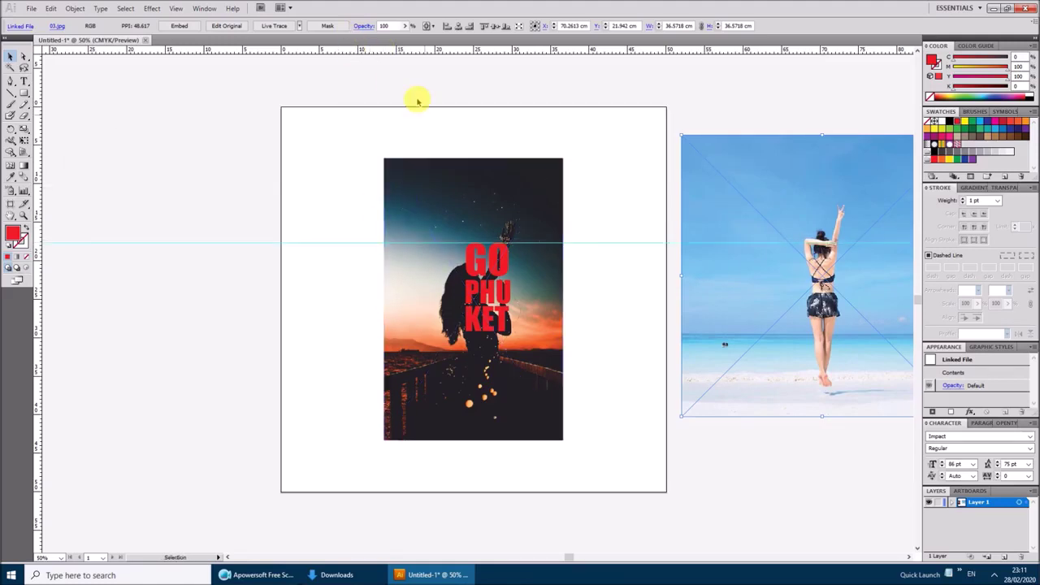
pyautogui.moveTo(399, 52); pyautogui.dragTo(411, 331)
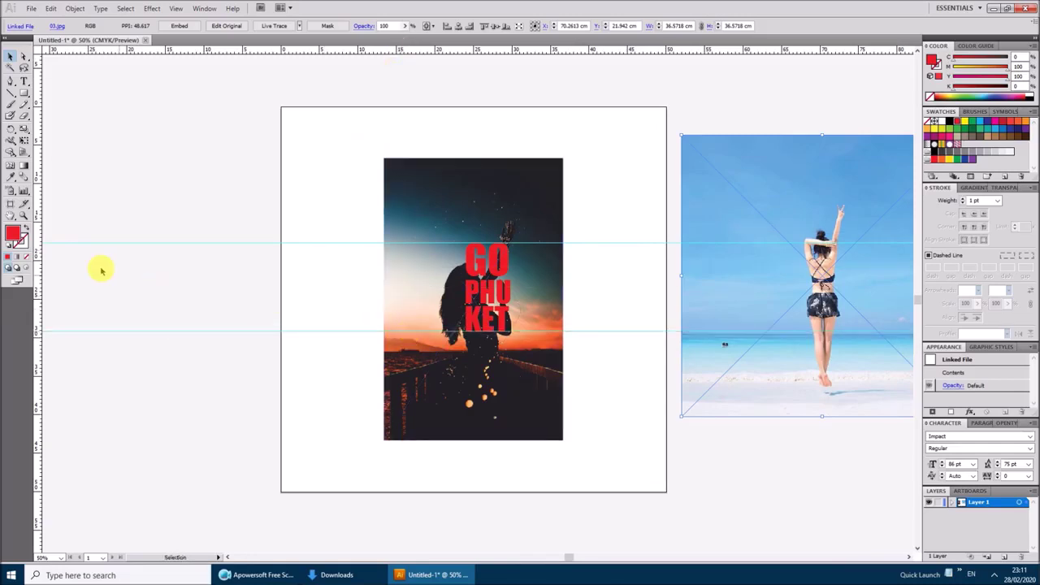
pyautogui.moveTo(39, 261); pyautogui.dragTo(459, 290)
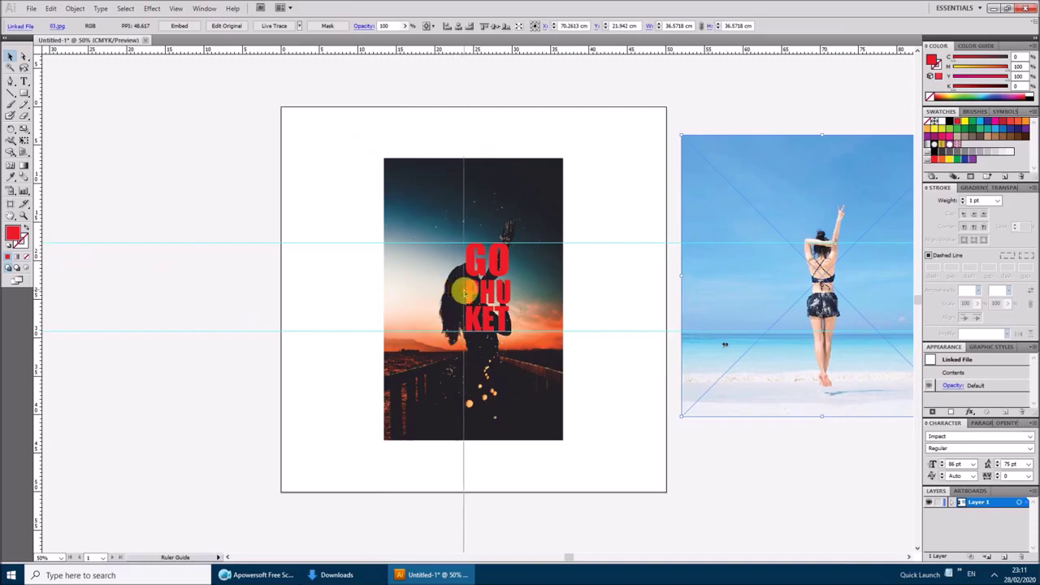
pyautogui.moveTo(459, 290); pyautogui.dragTo(464, 293)
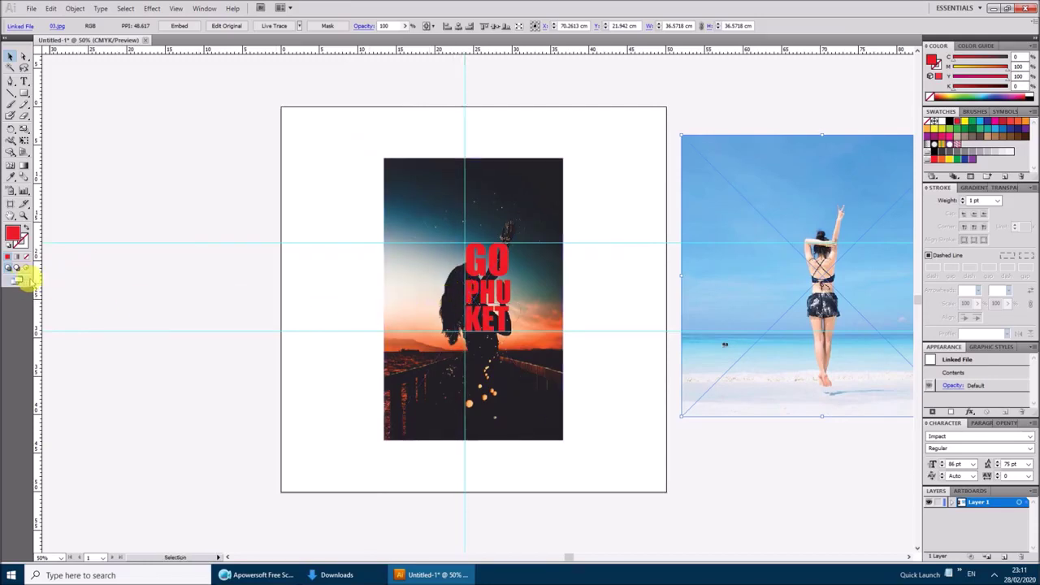
pyautogui.moveTo(39, 277); pyautogui.dragTo(513, 286)
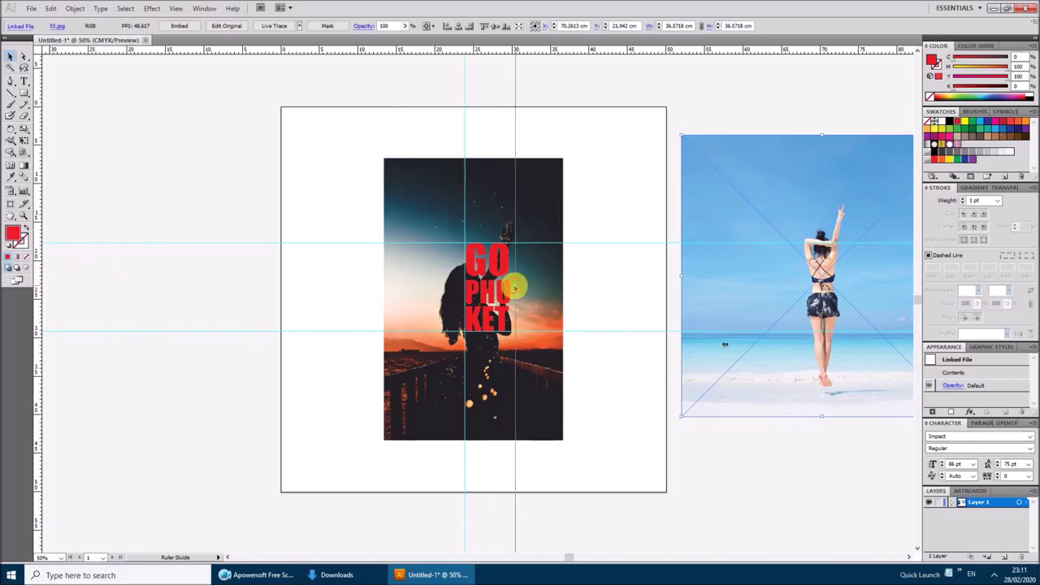
pyautogui.moveTo(514, 286); pyautogui.dragTo(511, 284)
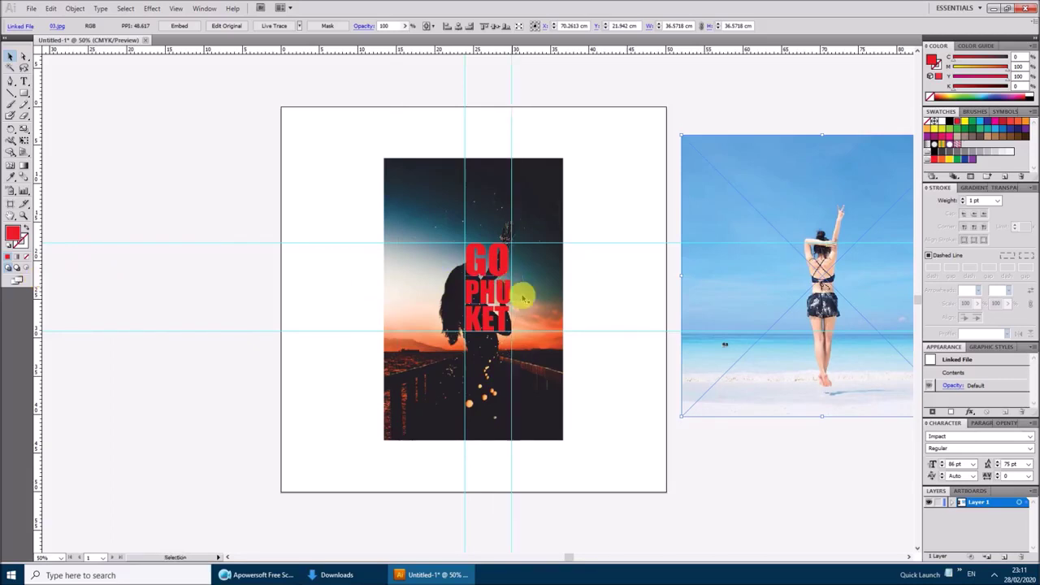
# Clip the sunset photo into the GO PHU KET letters and drag beach photo 03 onto the artboard
pyautogui.click(741, 431)
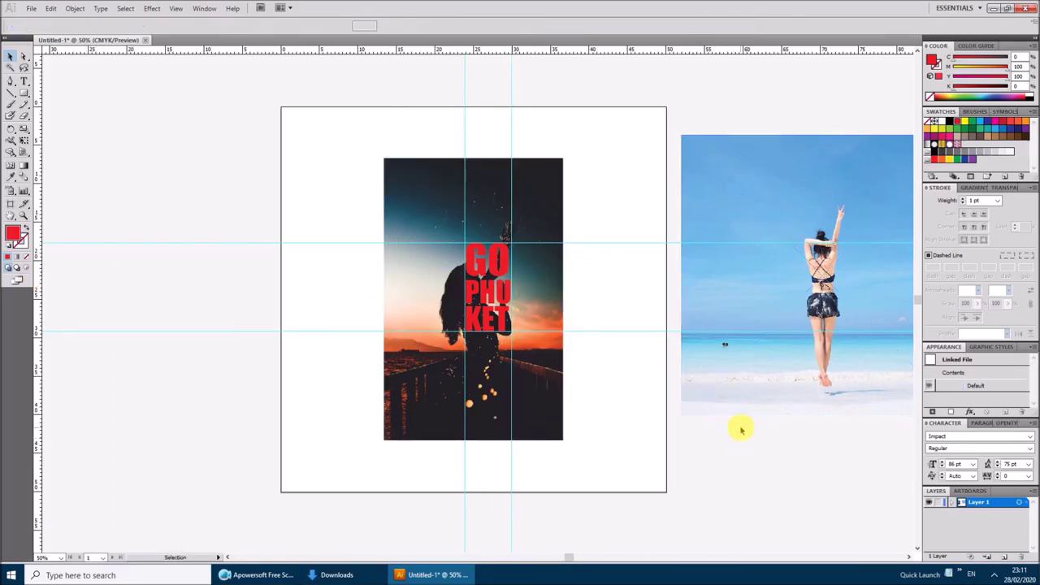
pyautogui.moveTo(366, 225); pyautogui.dragTo(504, 327)
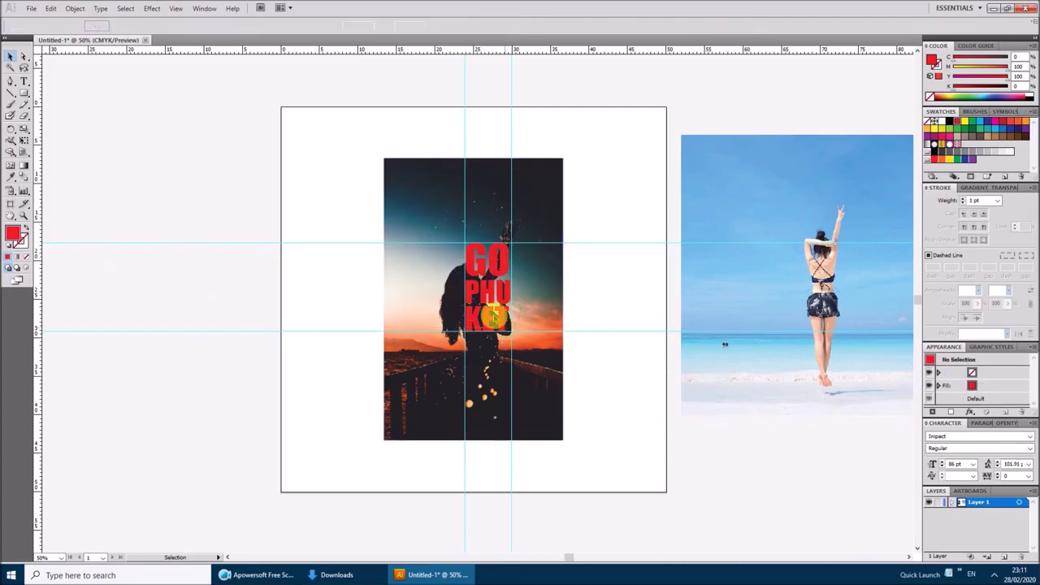
pyautogui.rightClick(486, 297)
pyautogui.click(512, 358)
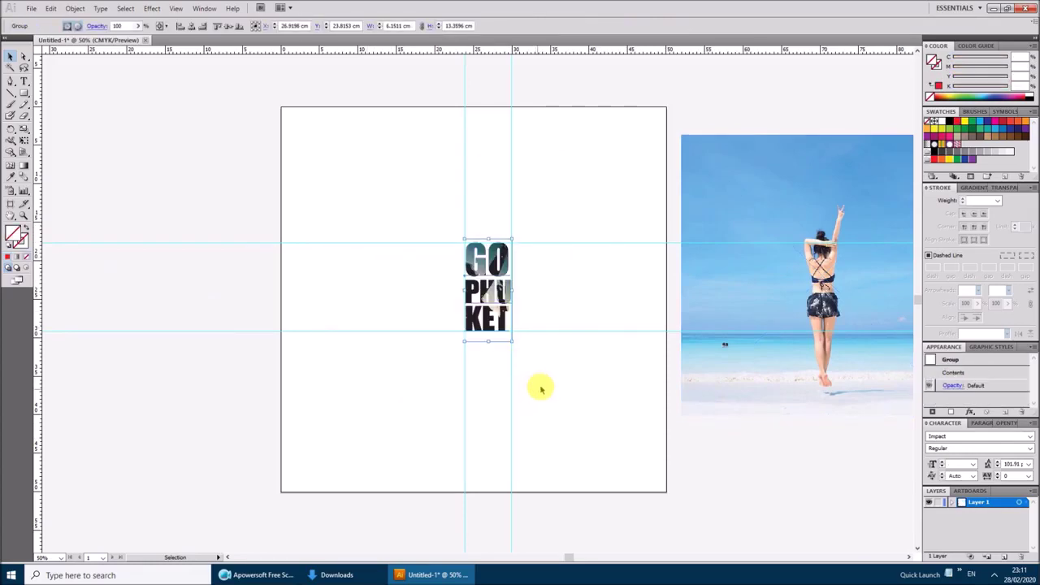
pyautogui.moveTo(748, 307); pyautogui.dragTo(421, 313)
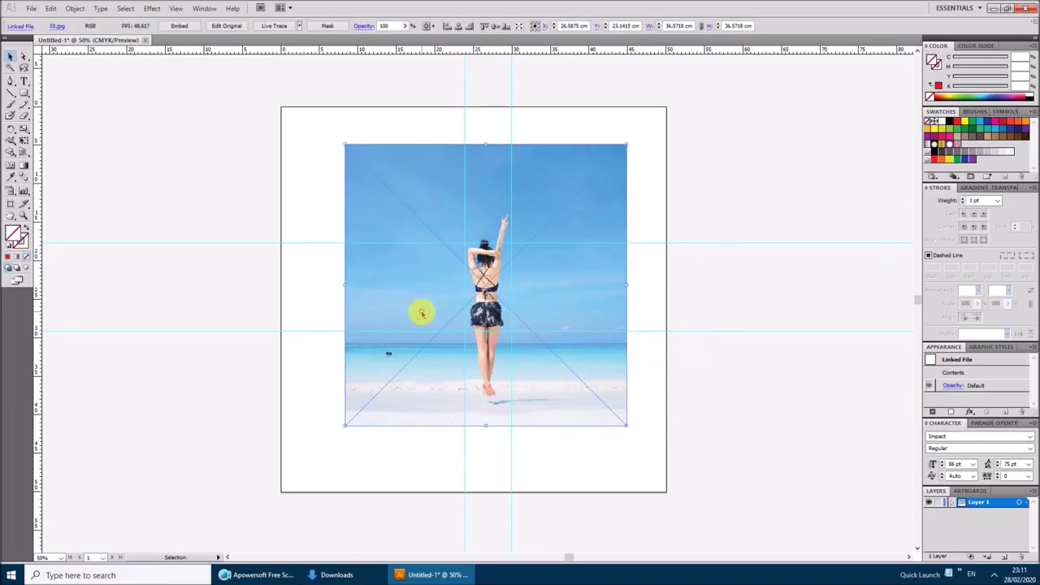
# Zoom in and start a red-stroke Pen path at the woman's waist on beach photo 03
pyautogui.moveTo(421, 312); pyautogui.dragTo(423, 315)
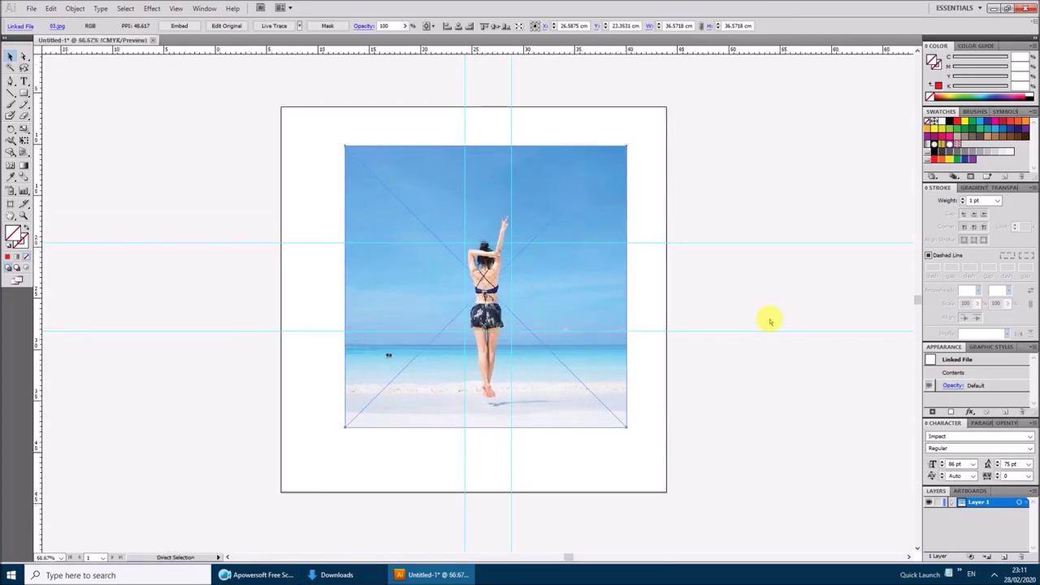
pyautogui.hotkey('ctrl', '+')
pyautogui.hotkey('ctrl', '+')
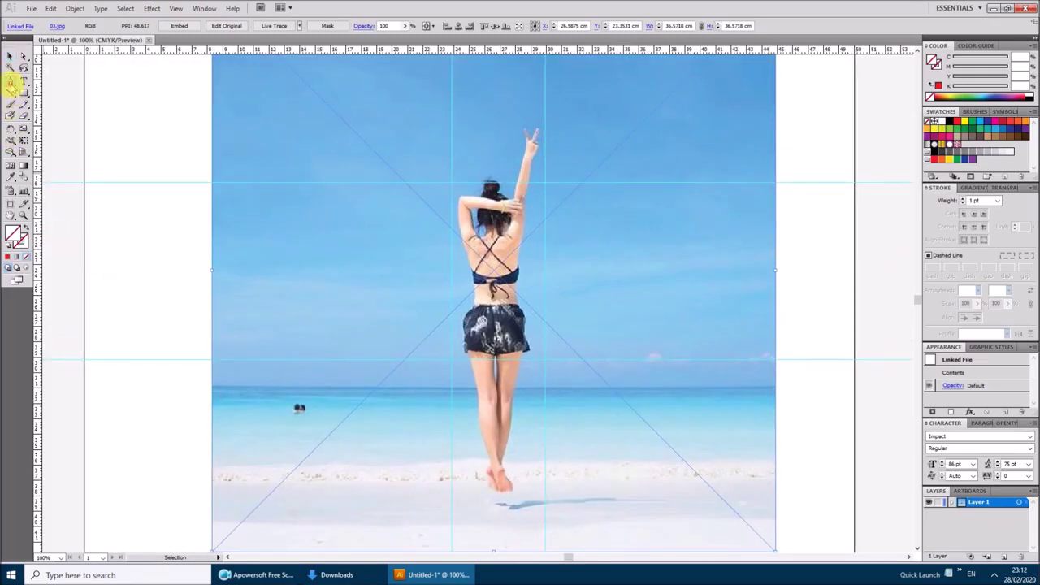
pyautogui.moveTo(11, 83); pyautogui.dragTo(24, 79)
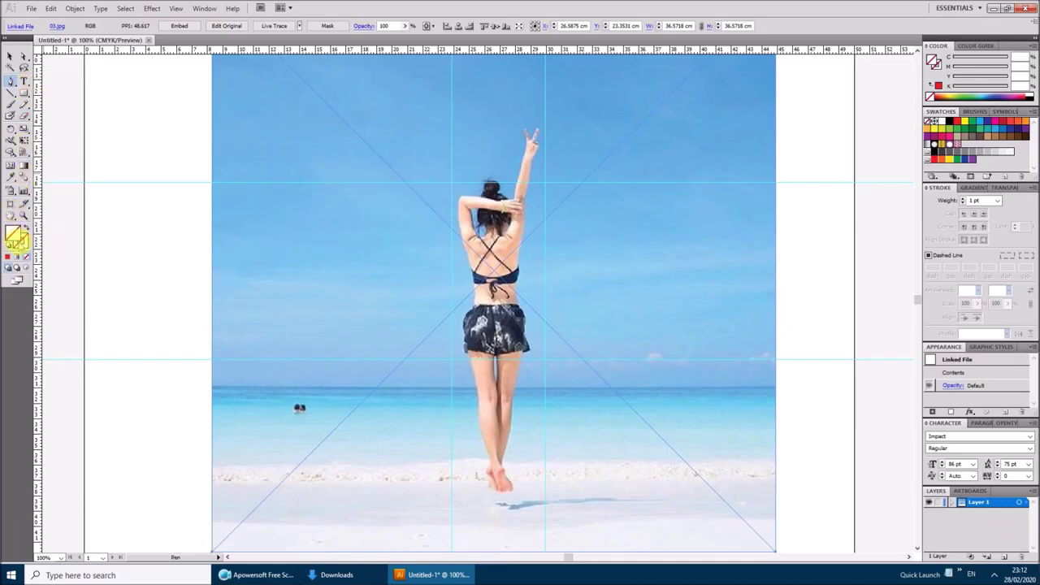
pyautogui.click(8, 257)
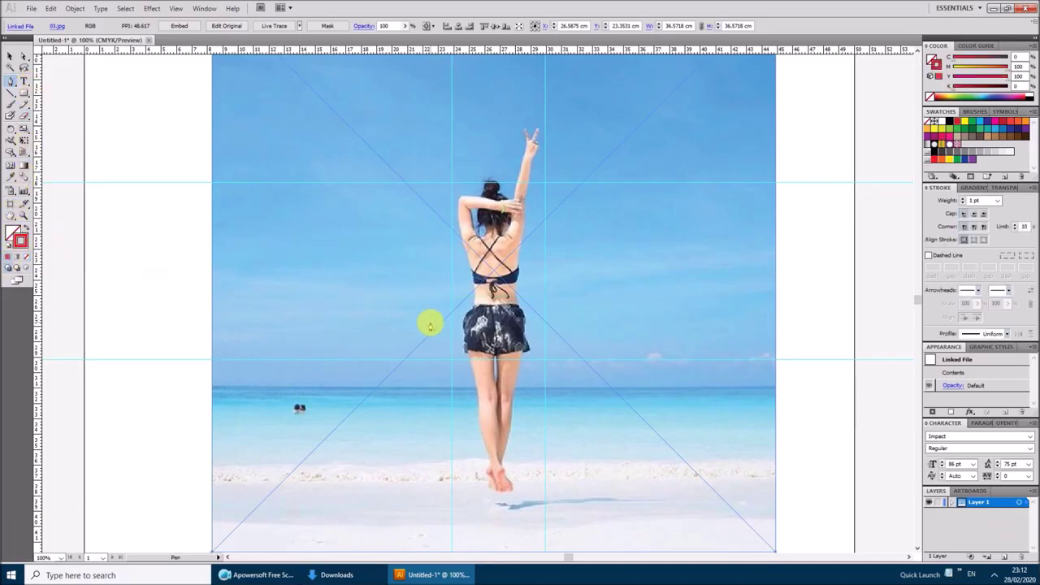
pyautogui.click(474, 291)
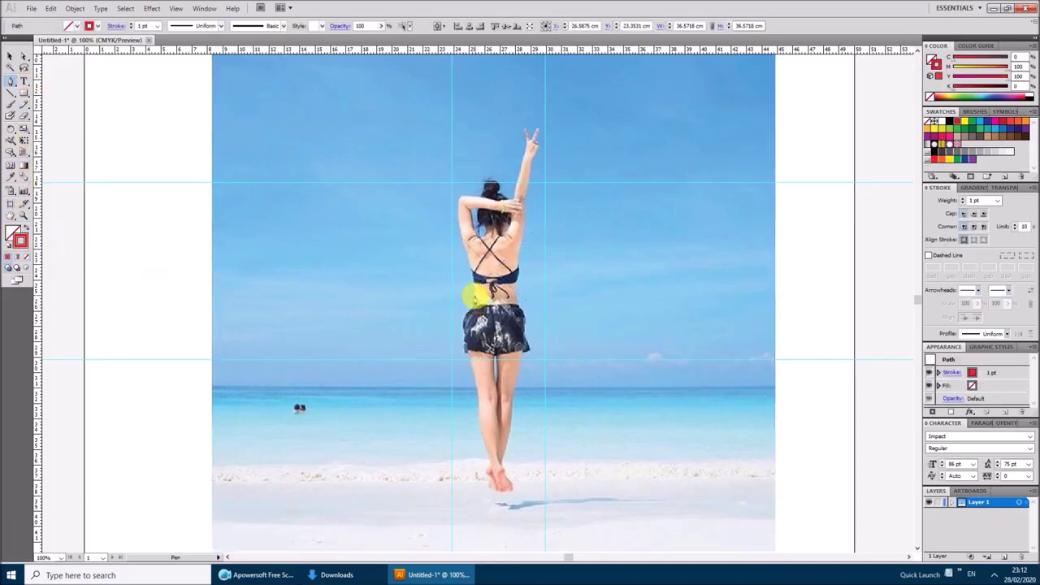
# Pen-trace curved anchors up her side, around her head and raised hand, then down the arm
pyautogui.moveTo(473, 289)
pyautogui.mouseDown()
pyautogui.moveTo(459, 198)
pyautogui.moveTo(481, 199)
pyautogui.moveTo(488, 181)
pyautogui.moveTo(499, 189)
pyautogui.mouseUp()
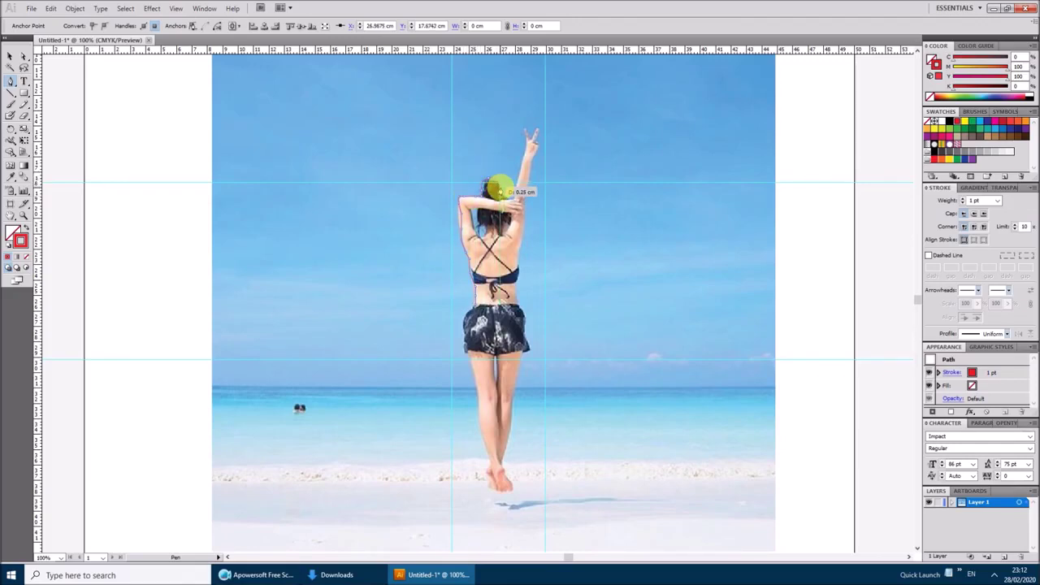
pyautogui.moveTo(503, 197)
pyautogui.mouseDown()
pyautogui.moveTo(527, 133)
pyautogui.moveTo(537, 140)
pyautogui.mouseUp()
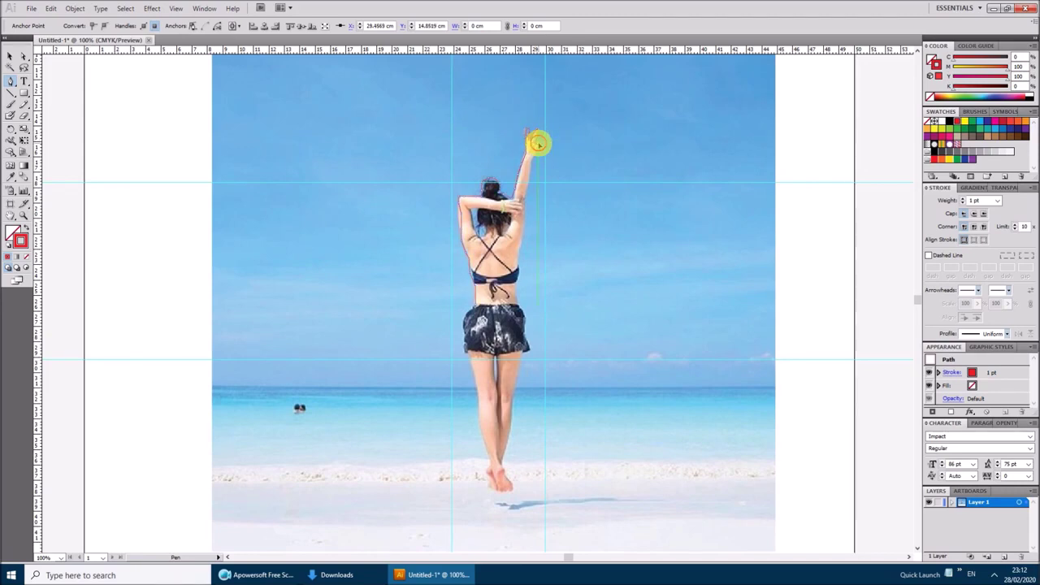
pyautogui.moveTo(537, 144); pyautogui.dragTo(524, 218)
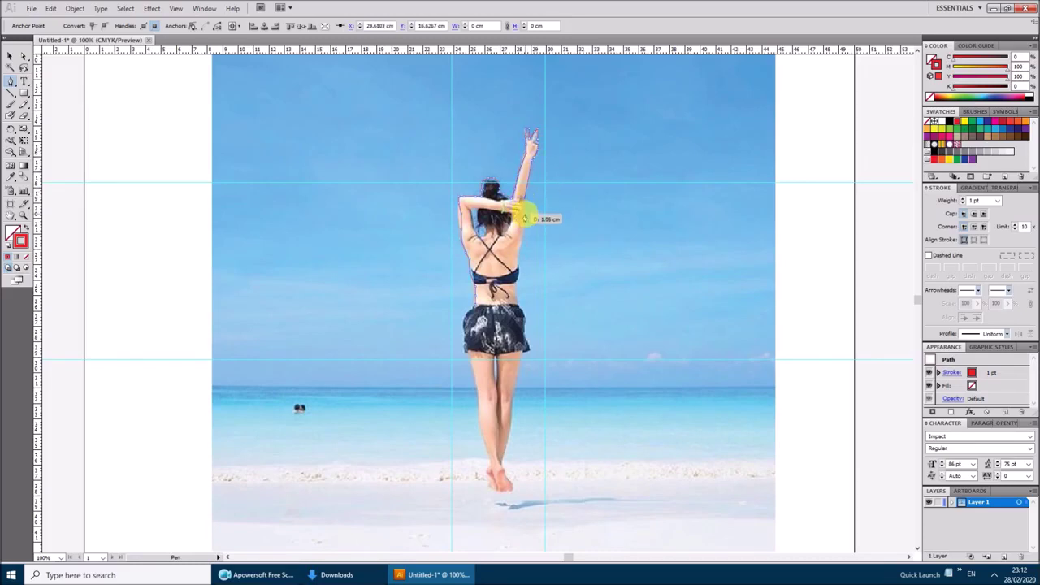
pyautogui.moveTo(524, 217); pyautogui.dragTo(524, 331)
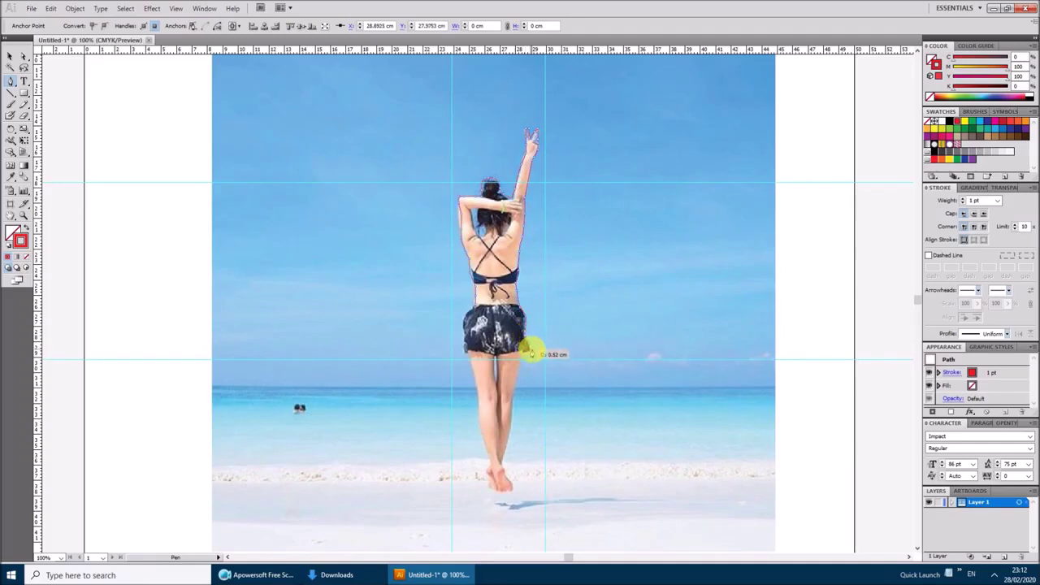
# Pen-trace down her side to the shorts hem, around her feet and back up the inner leg
pyautogui.moveTo(525, 333); pyautogui.dragTo(505, 479)
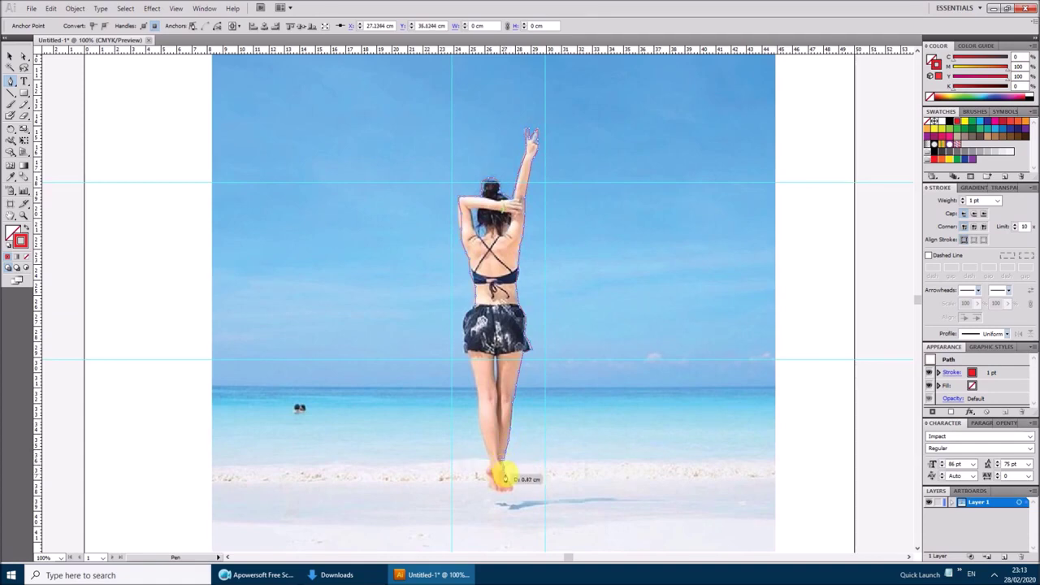
pyautogui.moveTo(504, 479)
pyautogui.mouseDown()
pyautogui.moveTo(517, 494)
pyautogui.moveTo(501, 497)
pyautogui.mouseUp()
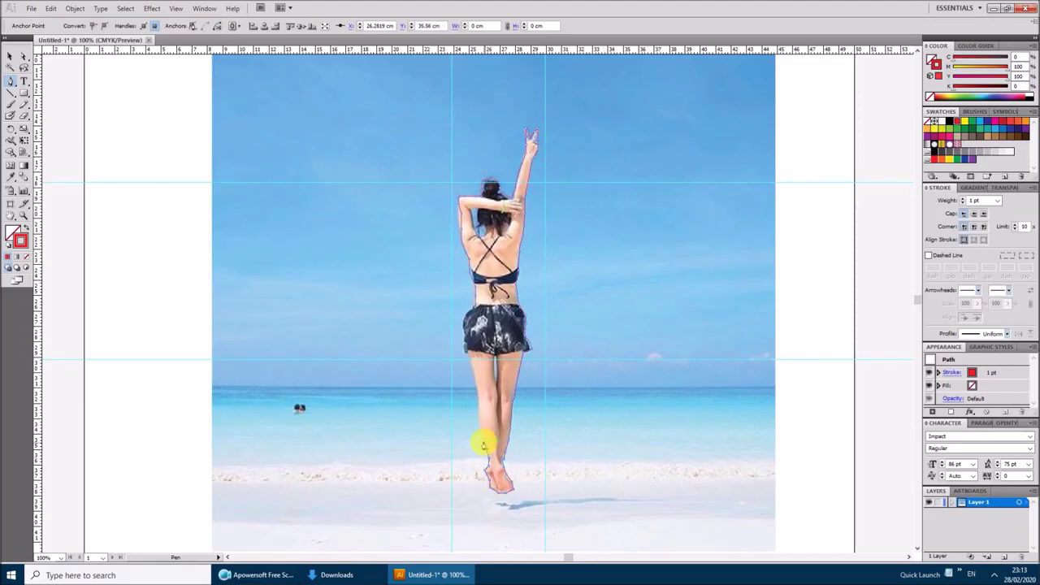
pyautogui.moveTo(483, 445); pyautogui.dragTo(467, 358)
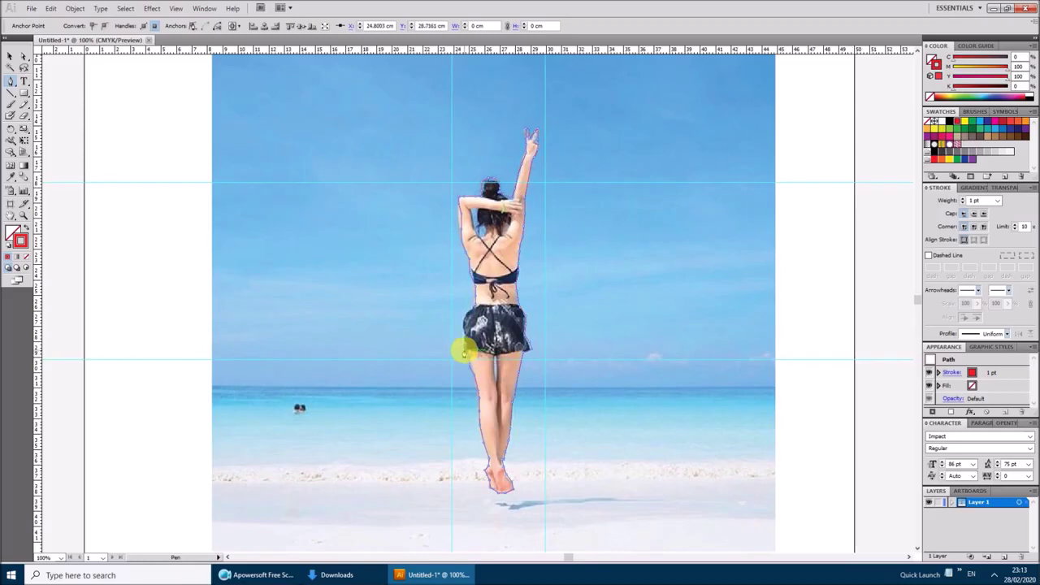
pyautogui.moveTo(459, 326); pyautogui.dragTo(478, 304)
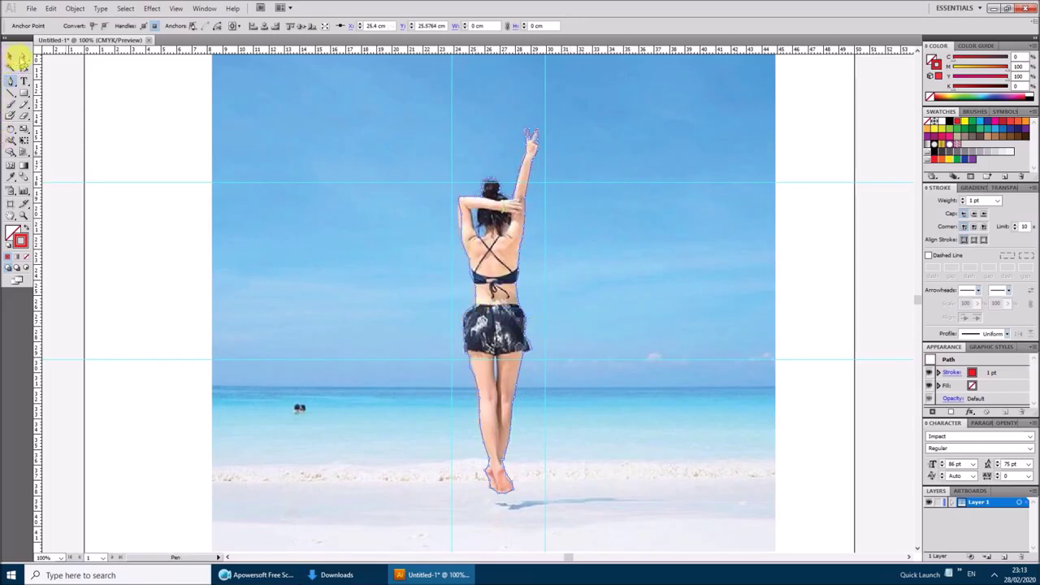
# Close the traced outline at its first anchor and select the whole path
pyautogui.click(456, 218)
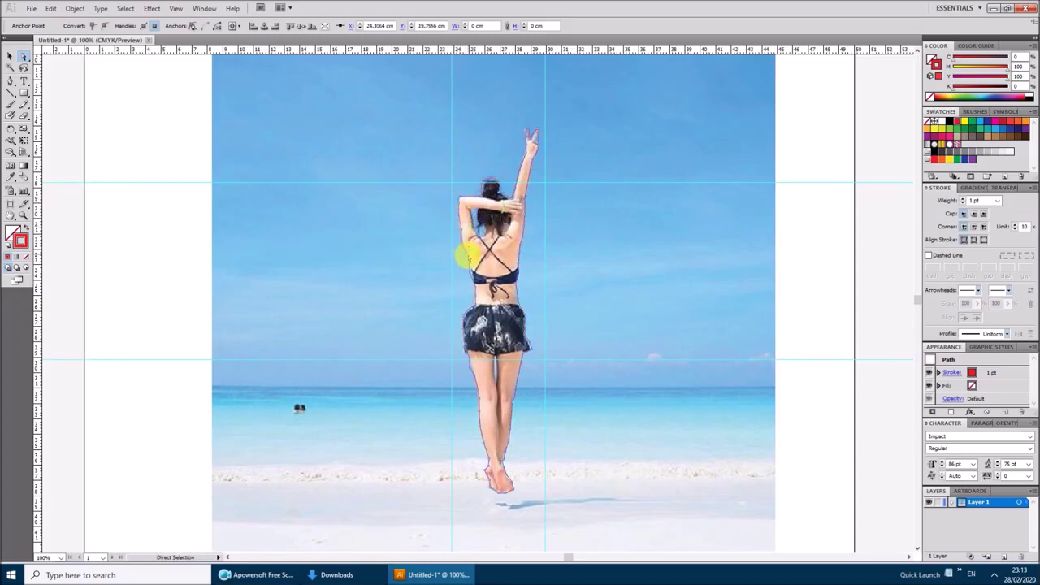
pyautogui.click(9, 59)
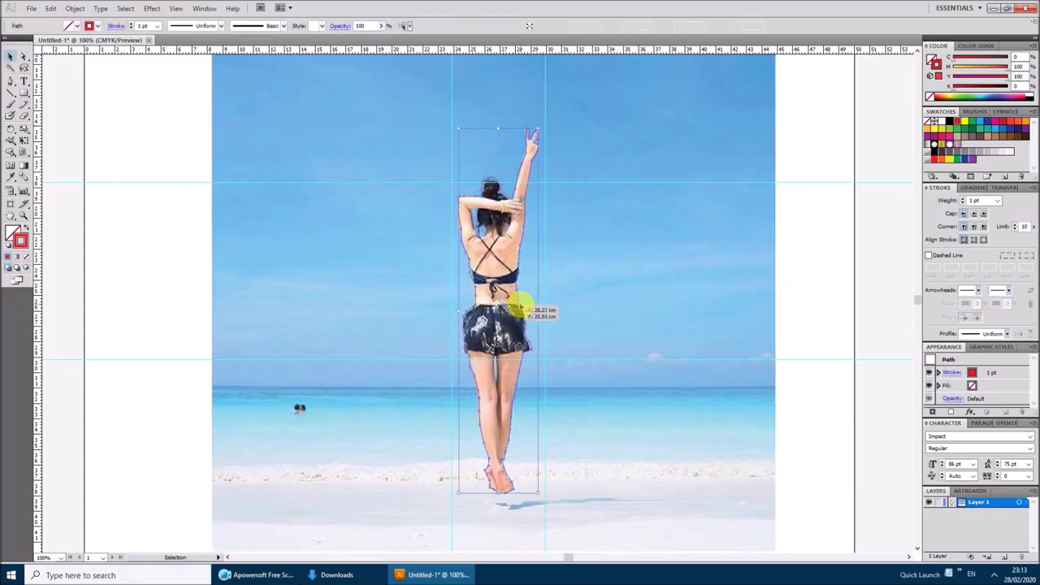
pyautogui.press('a')
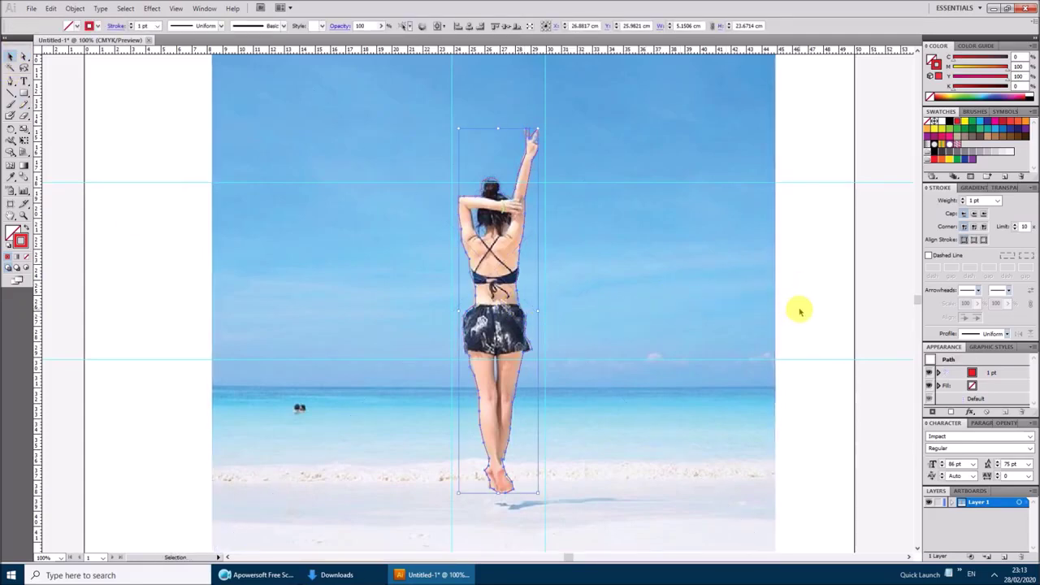
pyautogui.click(794, 314)
pyautogui.hotkey('ctrl', 'a')
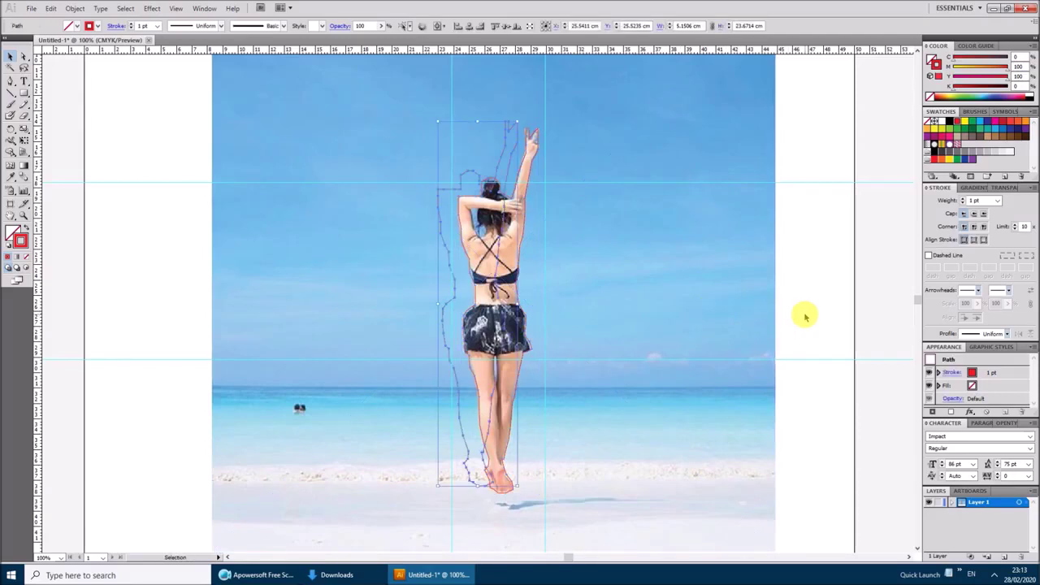
# Alt-drag a copy of the outline beside the photo on the right and zoom out
pyautogui.moveTo(449, 309); pyautogui.dragTo(819, 282)
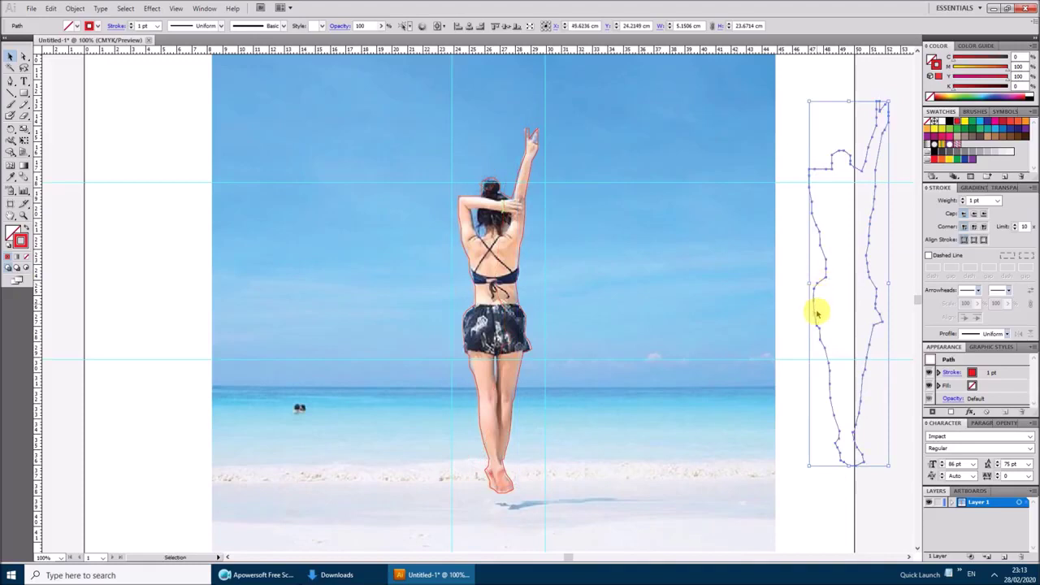
pyautogui.hotkey('ctrl', '-')
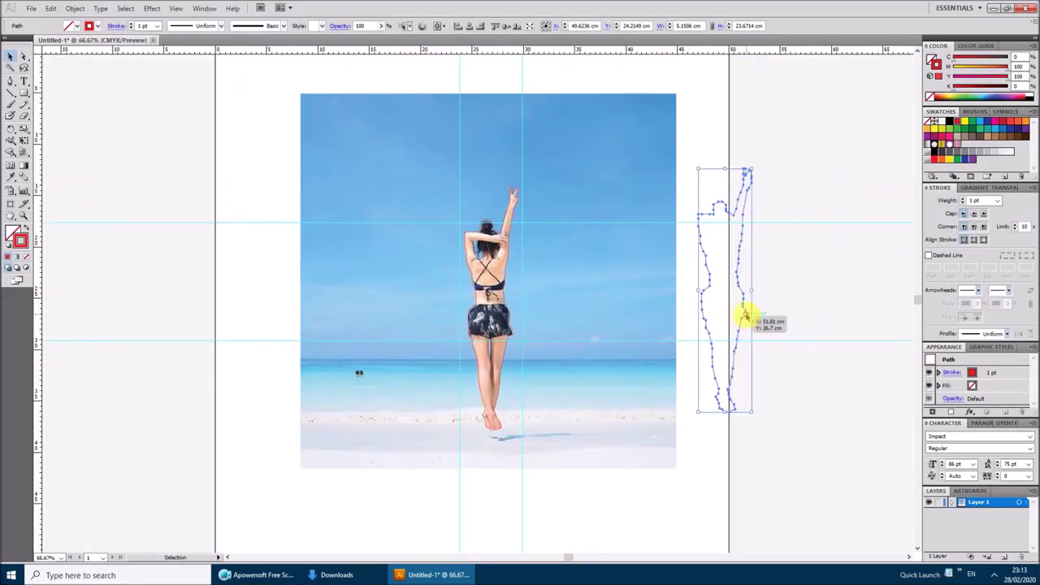
pyautogui.moveTo(744, 316); pyautogui.dragTo(797, 308)
pyautogui.click(810, 467)
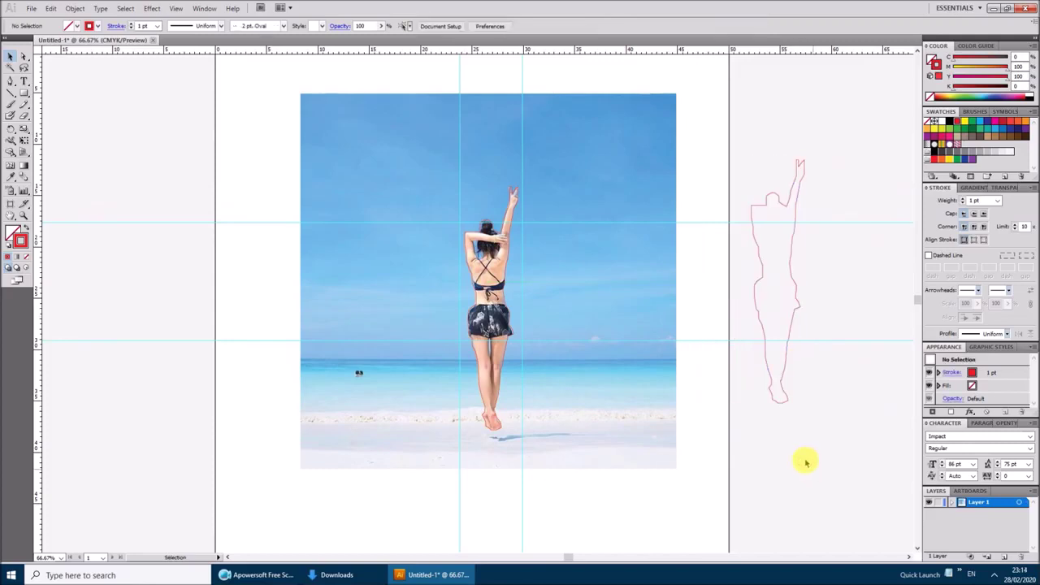
pyautogui.click(626, 286)
pyautogui.press('a')
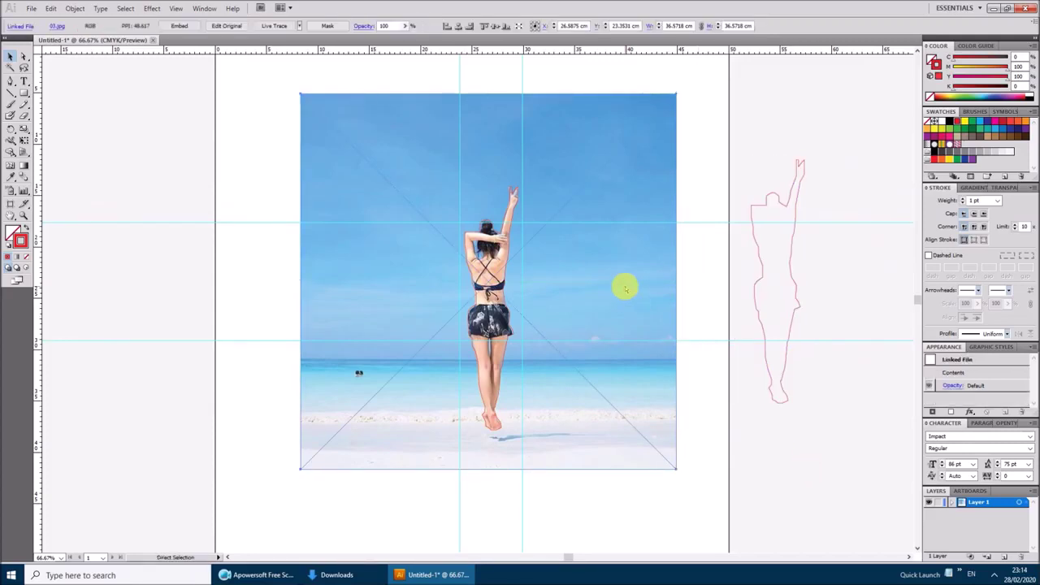
# Place a copy of the beach photo off to the lower right
pyautogui.click(817, 453)
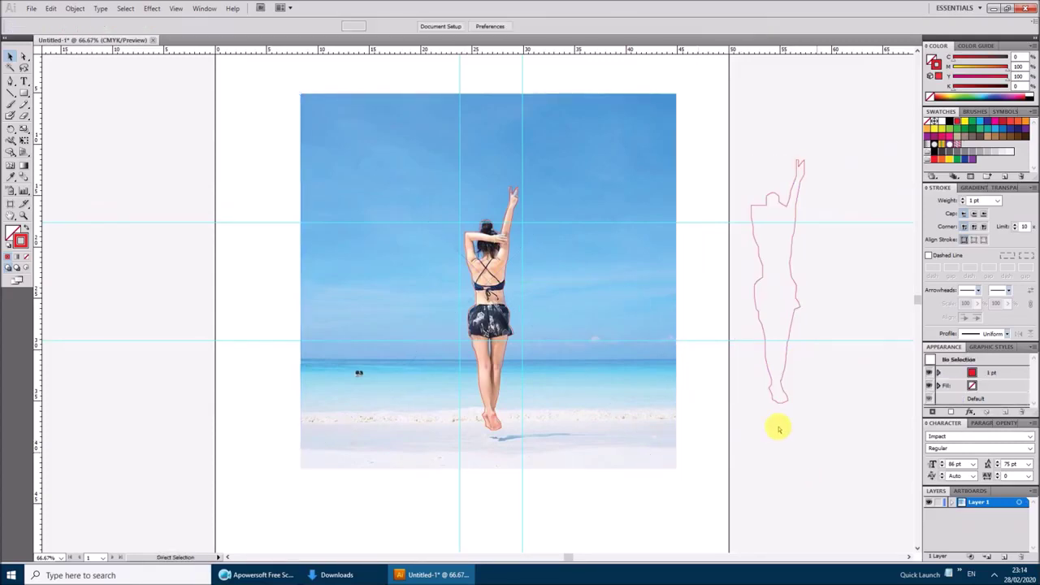
pyautogui.moveTo(417, 201)
pyautogui.mouseDown()
pyautogui.moveTo(812, 367)
pyautogui.moveTo(873, 460)
pyautogui.mouseUp()
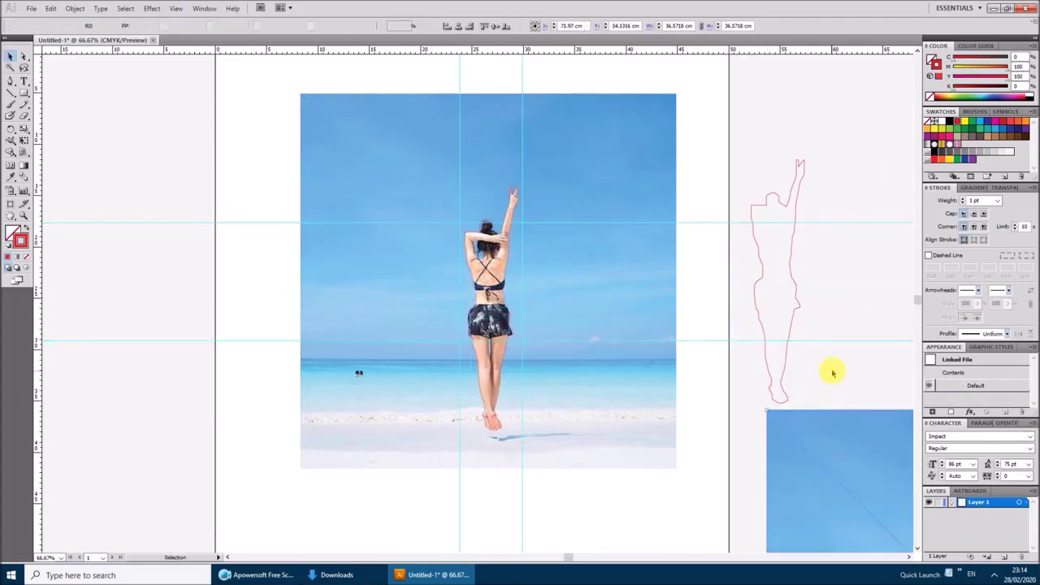
pyautogui.click(832, 373)
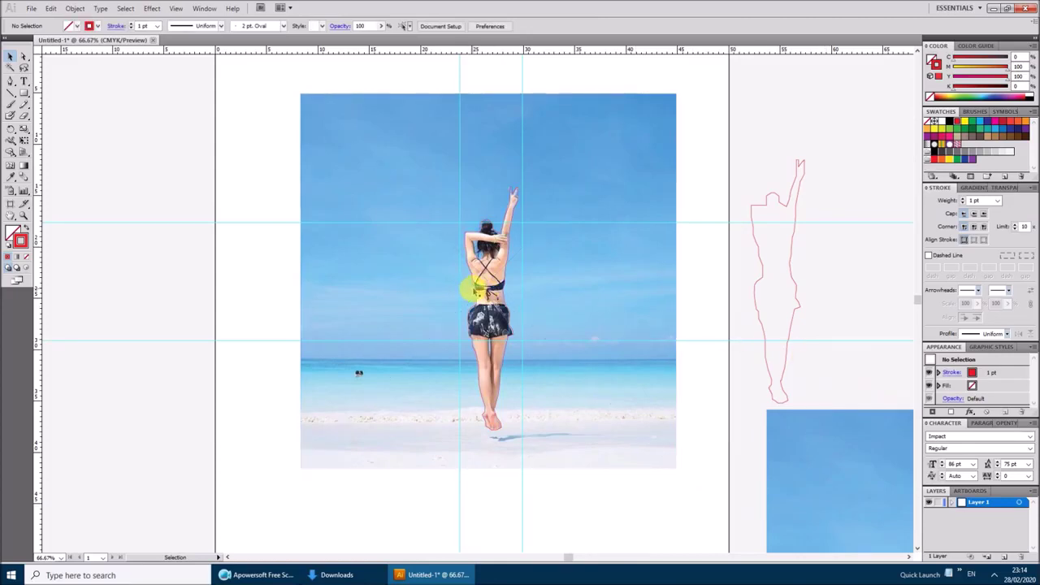
# Select the traced outline and beach photo together and apply Make Clipping Mask
pyautogui.click(472, 289)
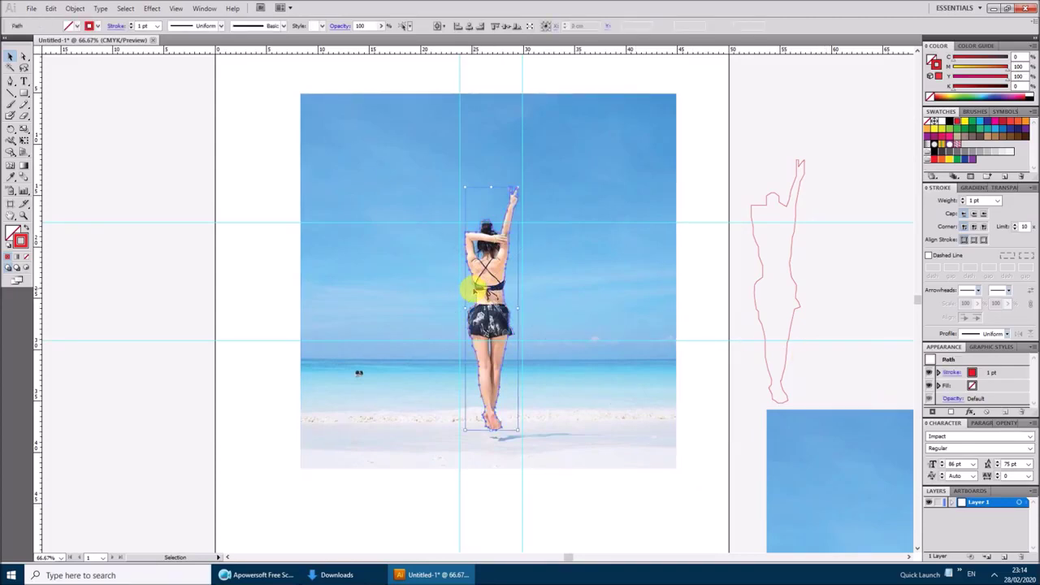
pyautogui.keyDown('shift'); pyautogui.click(620, 301); pyautogui.keyUp('shift')
pyautogui.rightClick(620, 301)
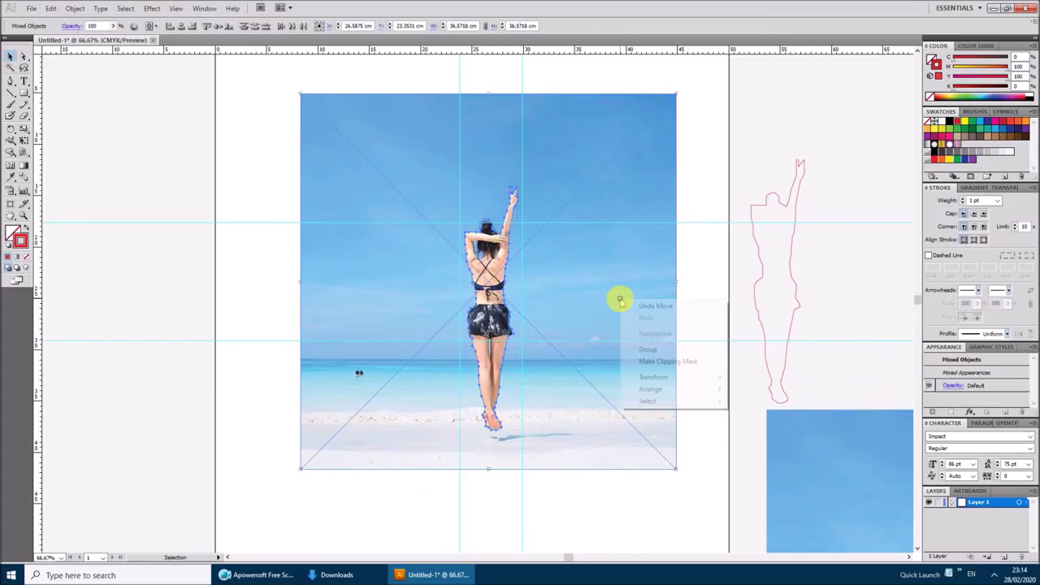
pyautogui.click(643, 361)
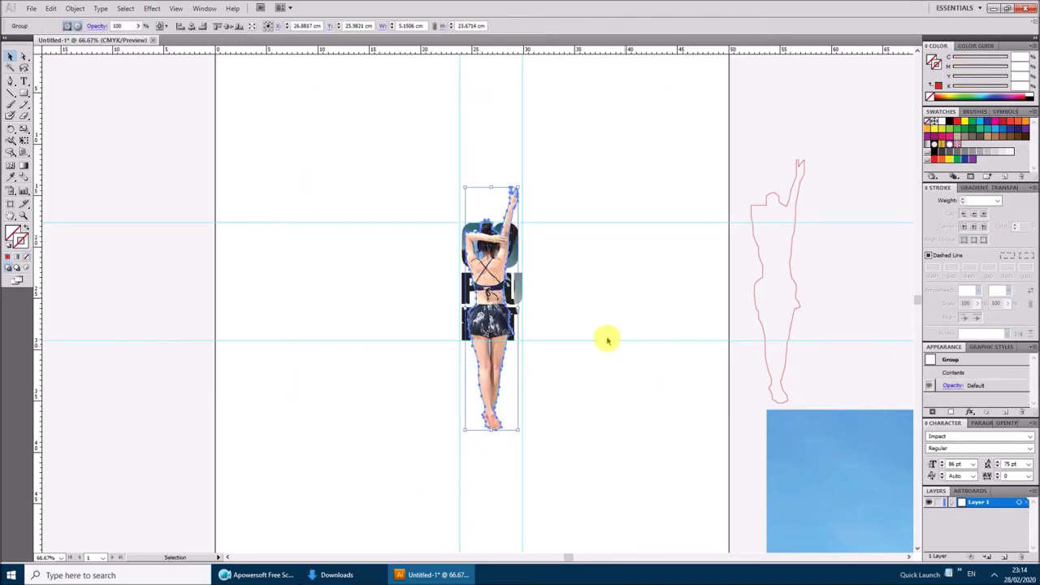
pyautogui.click(740, 317)
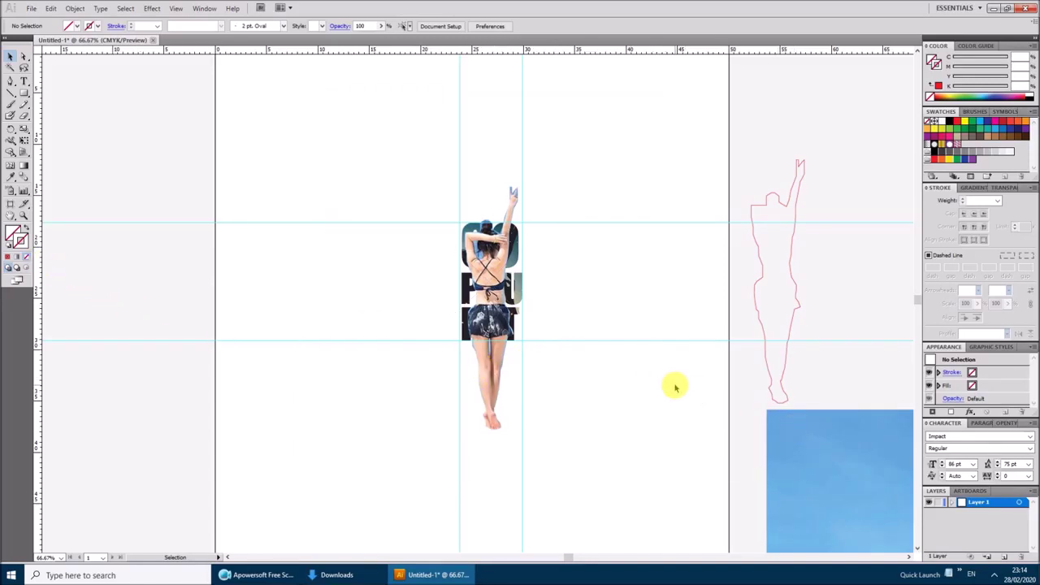
# Release the photo's clipping mask and add guides at its left and top edges
pyautogui.hotkey('ctrl', 'alt', '7')
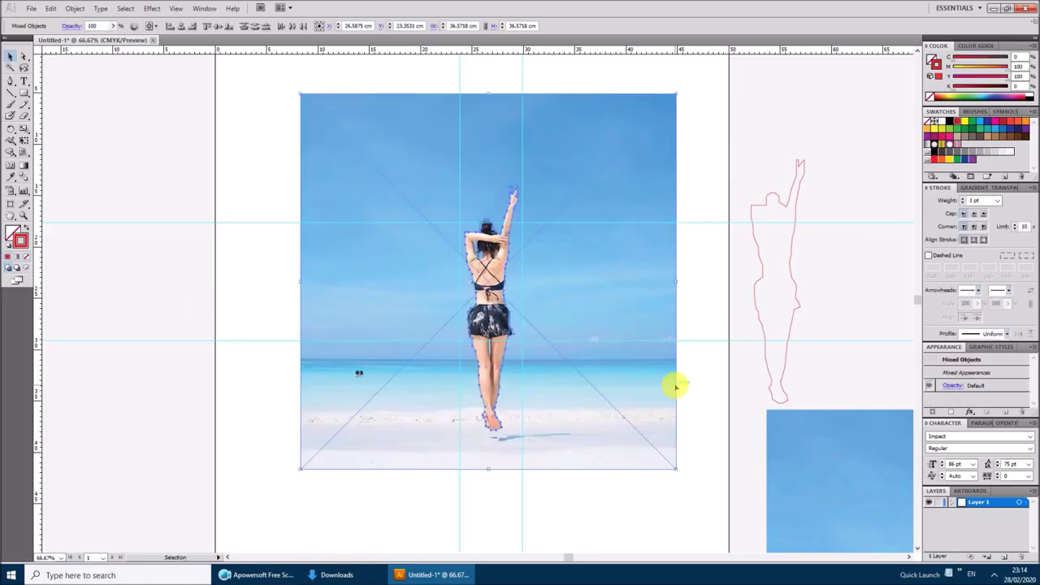
pyautogui.moveTo(38, 285); pyautogui.dragTo(301, 303)
pyautogui.moveTo(360, 47); pyautogui.dragTo(359, 93)
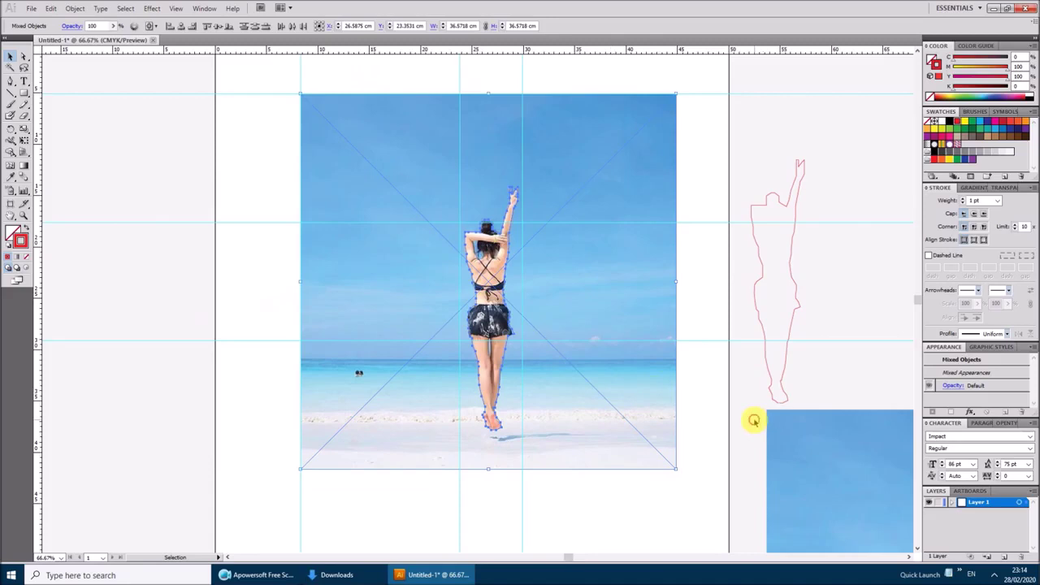
# Clip the beach photo to the woman's outline path, leaving her silhouette figure
pyautogui.click(691, 394)
pyautogui.click(483, 304)
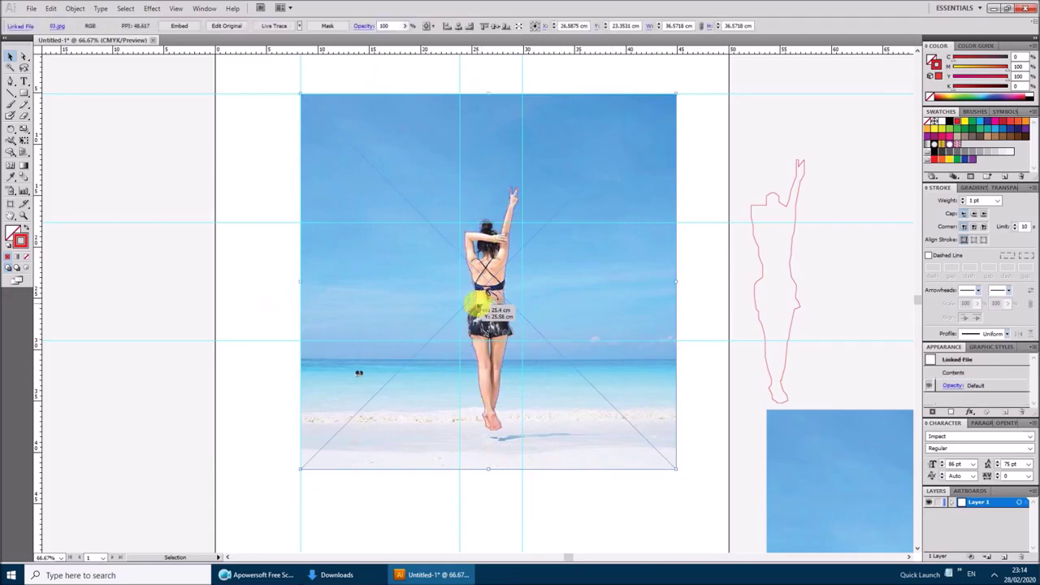
pyautogui.keyDown('shift'); pyautogui.click(384, 307); pyautogui.keyUp('shift')
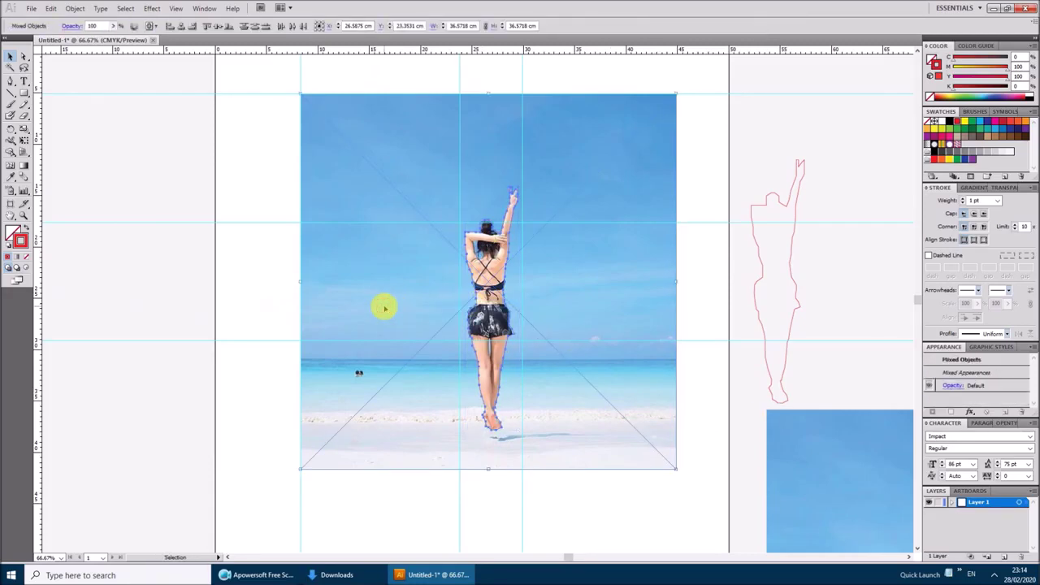
pyautogui.rightClick(384, 307)
pyautogui.click(416, 370)
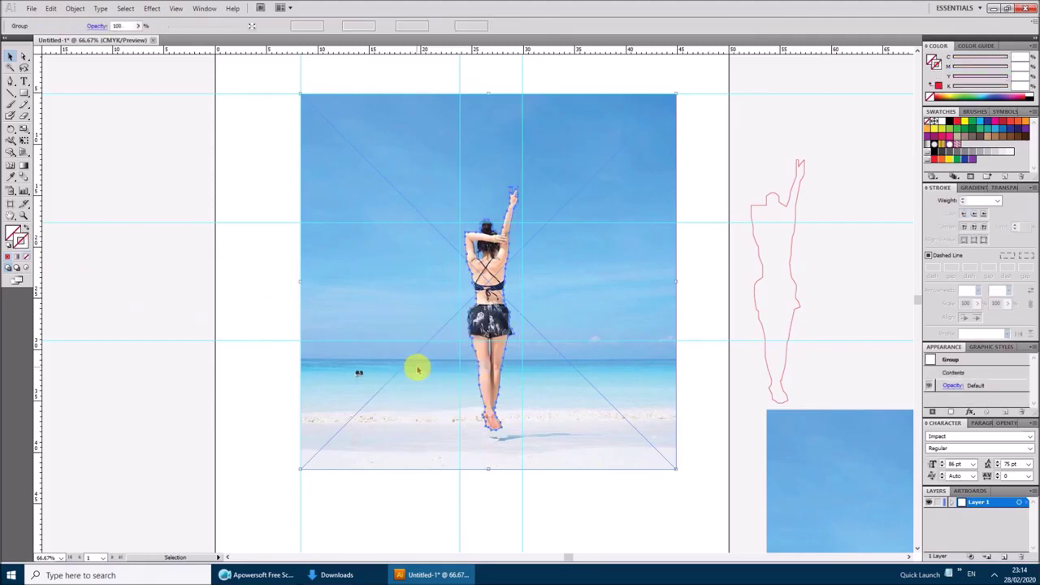
pyautogui.click(749, 329)
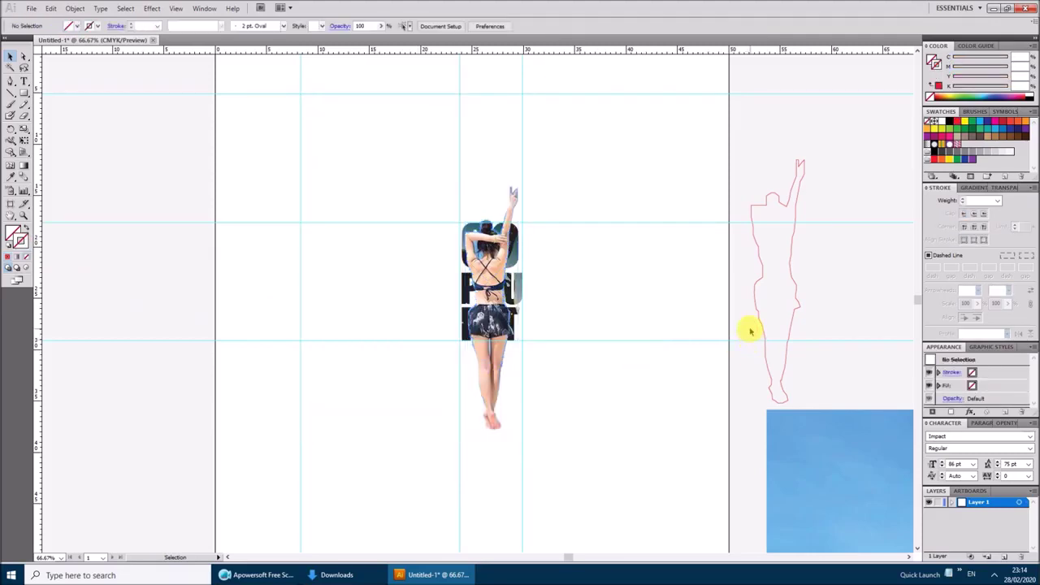
pyautogui.click(494, 359)
pyautogui.rightClick(498, 369)
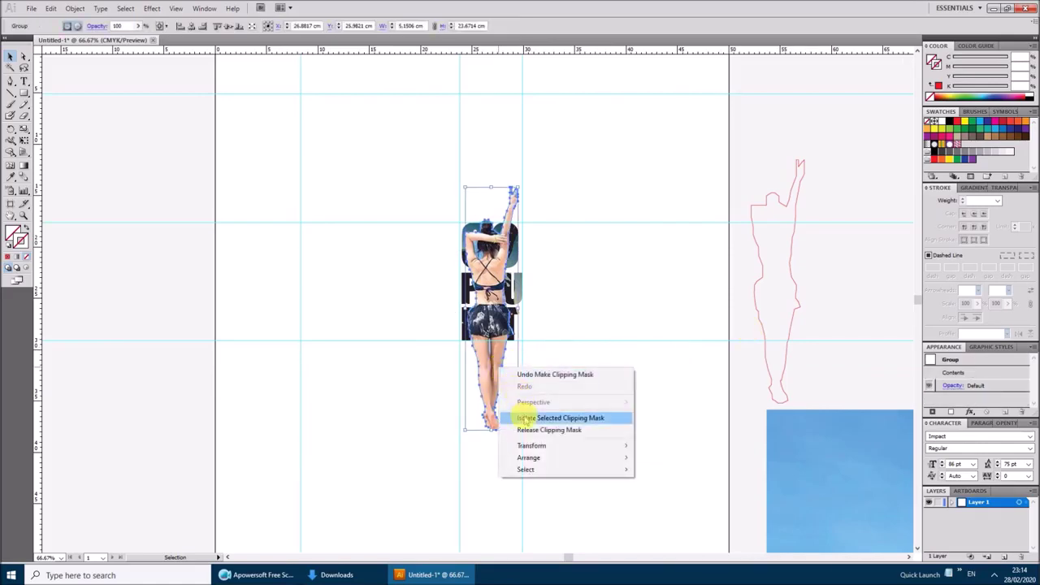
pyautogui.moveTo(552, 458)
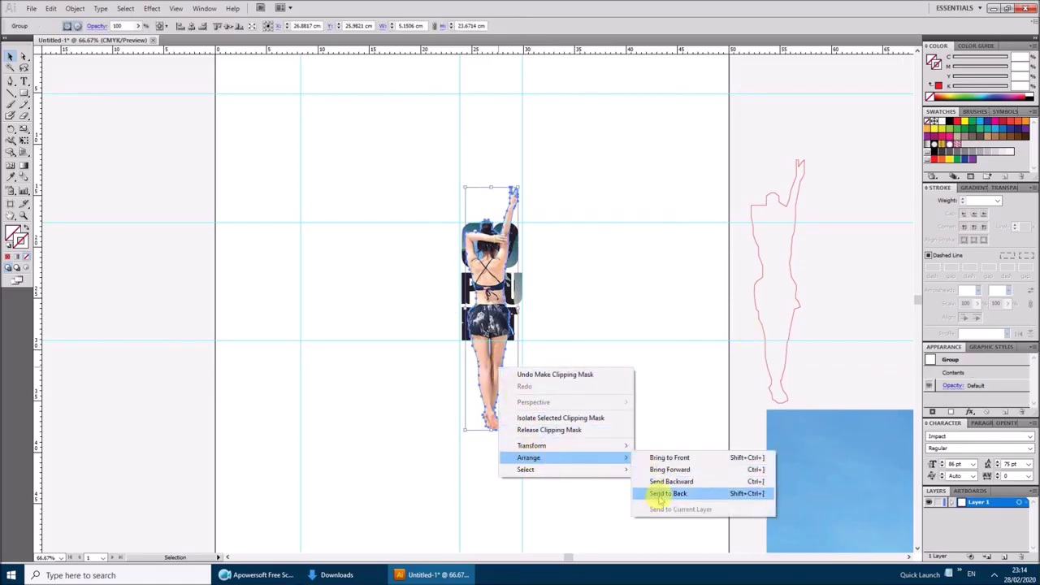
# Send the woman figure to the back, behind the text, and hide the guides
pyautogui.click(662, 494)
pyautogui.click(754, 440)
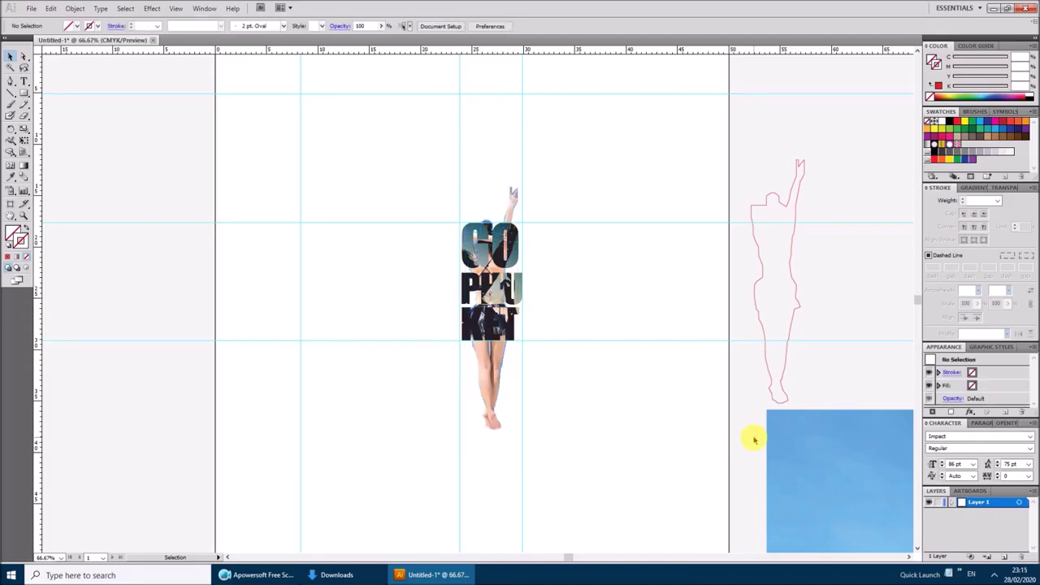
pyautogui.hotkey('ctrl', '1')
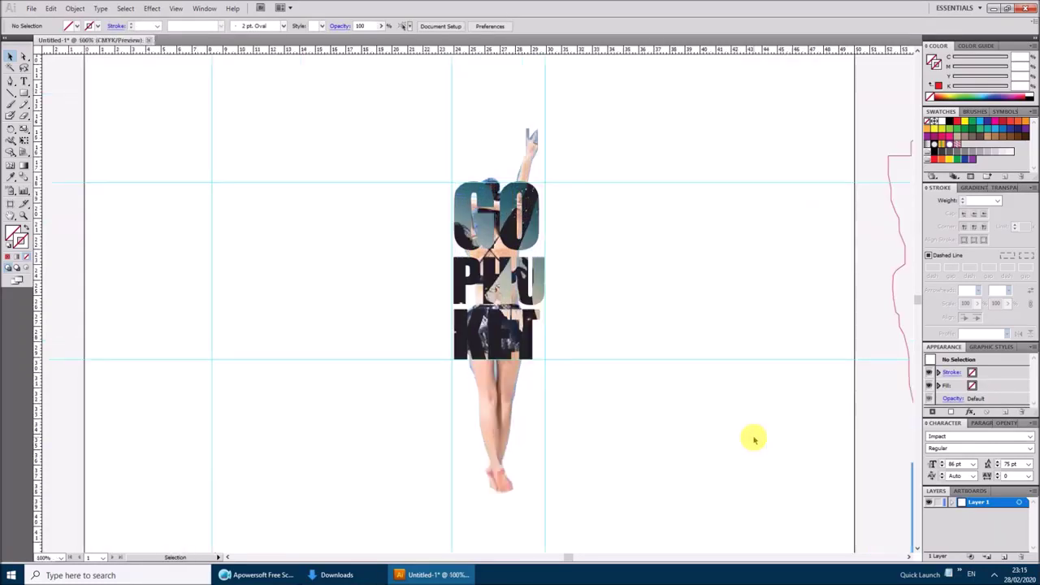
pyautogui.rightClick(872, 429)
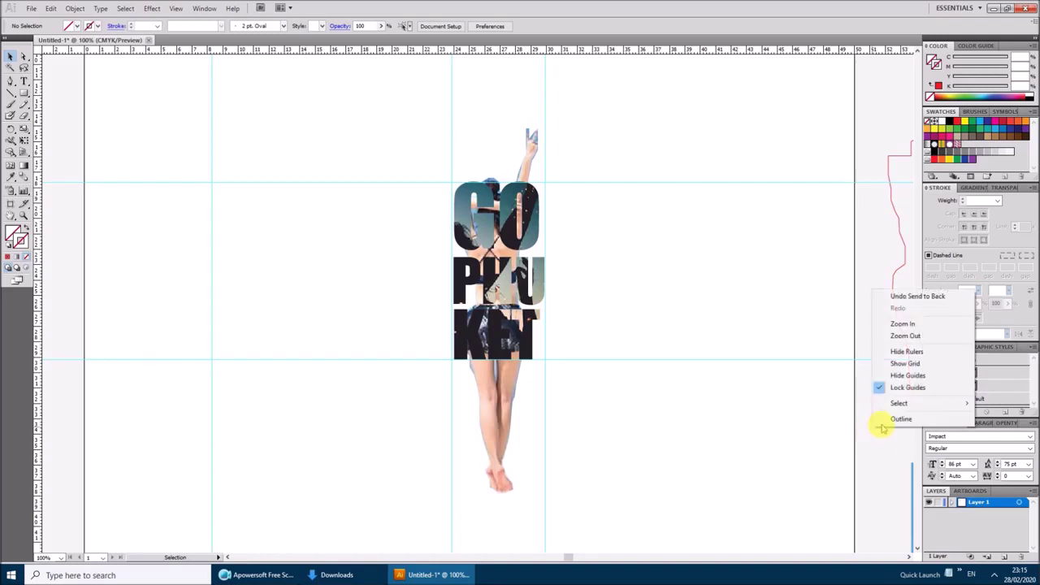
pyautogui.click(890, 375)
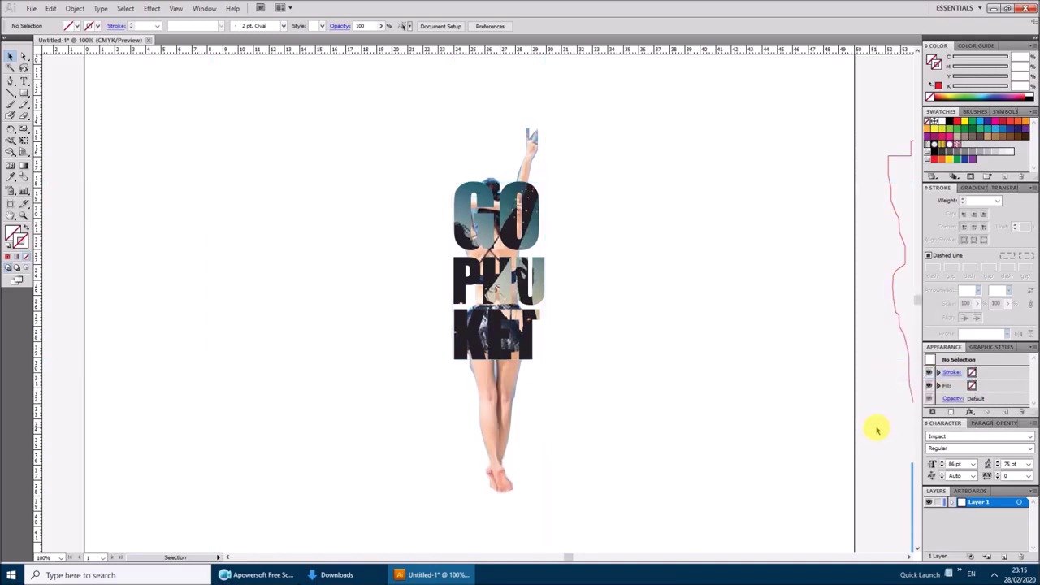
# Bring the woman figure to the front, then send it behind the GO PHUKET text again
pyautogui.click(504, 398)
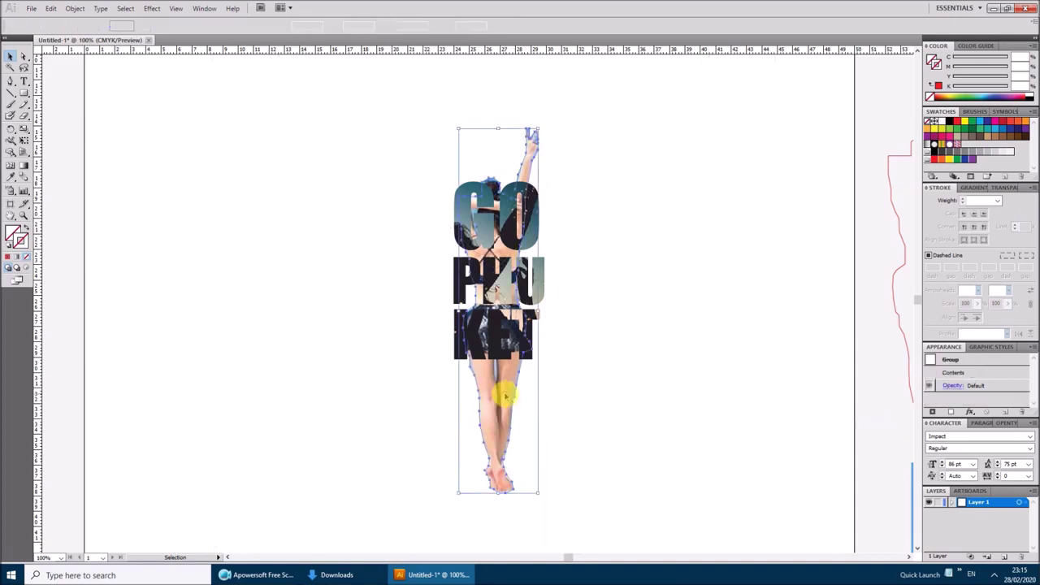
pyautogui.rightClick(505, 396)
pyautogui.moveTo(535, 485)
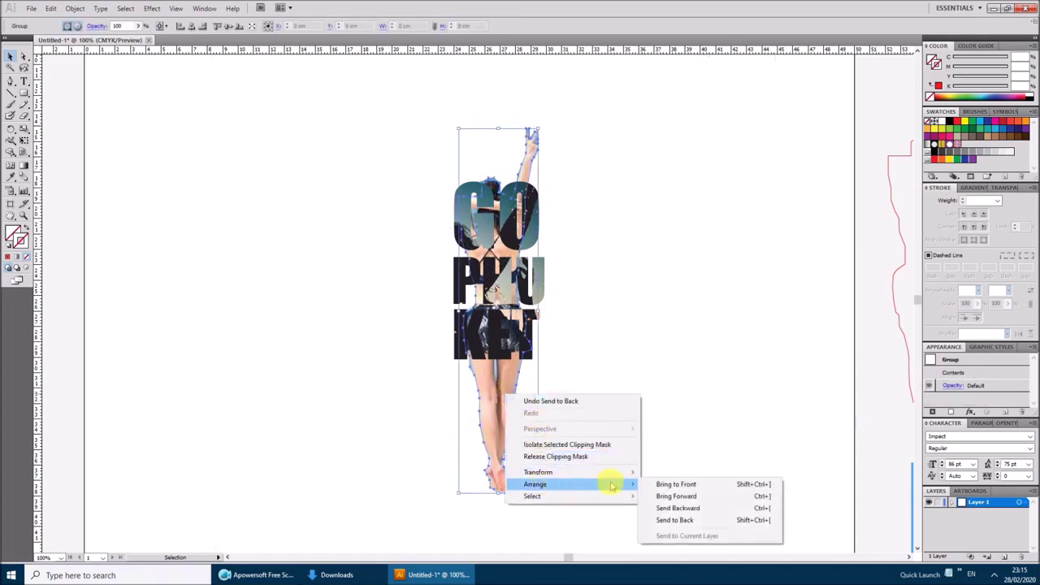
pyautogui.click(674, 484)
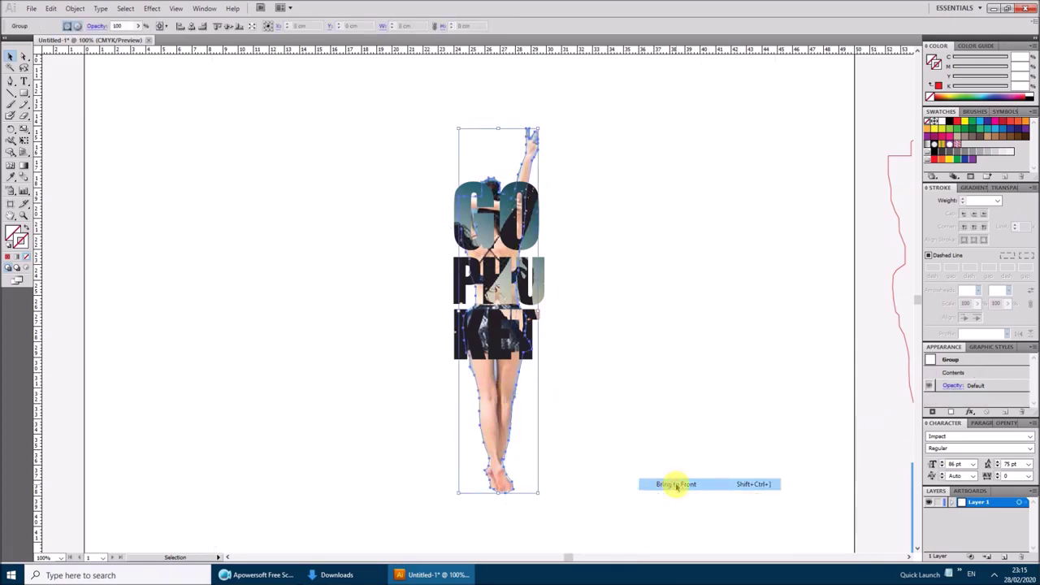
pyautogui.click(888, 420)
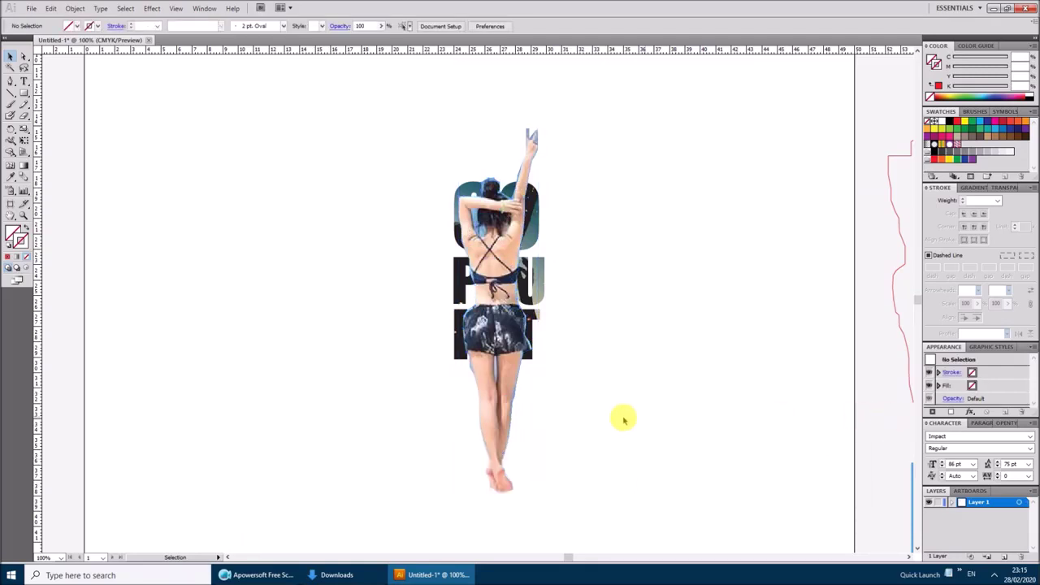
pyautogui.click(494, 413)
pyautogui.rightClick(495, 413)
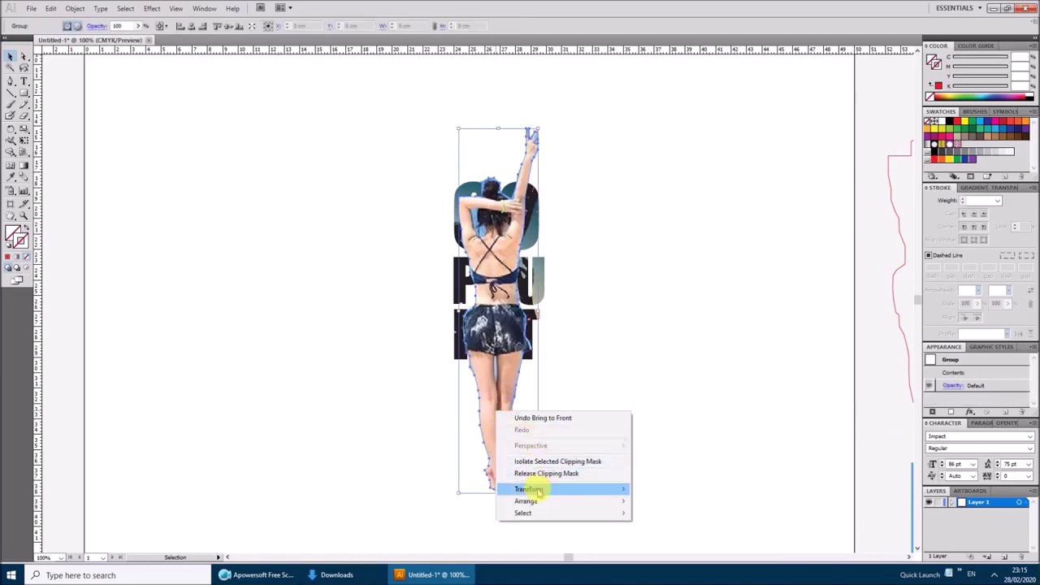
pyautogui.moveTo(527, 501)
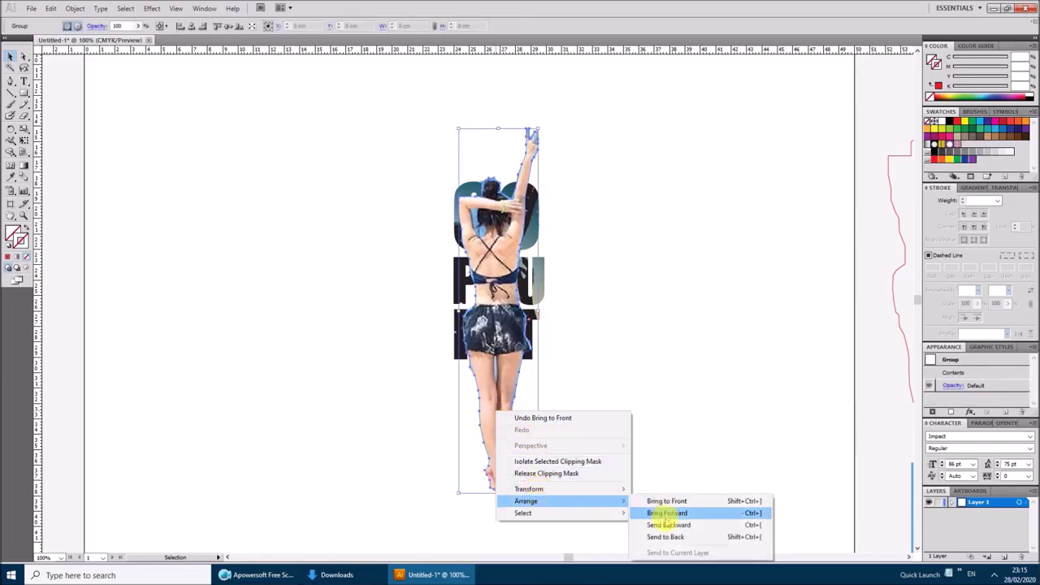
pyautogui.click(666, 537)
pyautogui.click(890, 415)
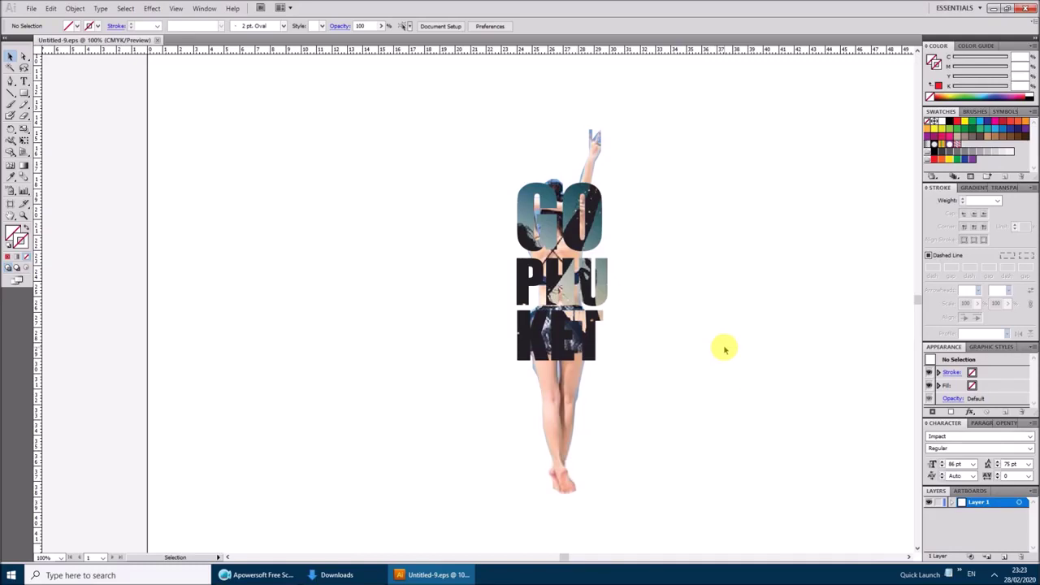
# Move the GO PHUKET text and woman figure off the artboard to the right
pyautogui.hotkey('ctrl', '-')
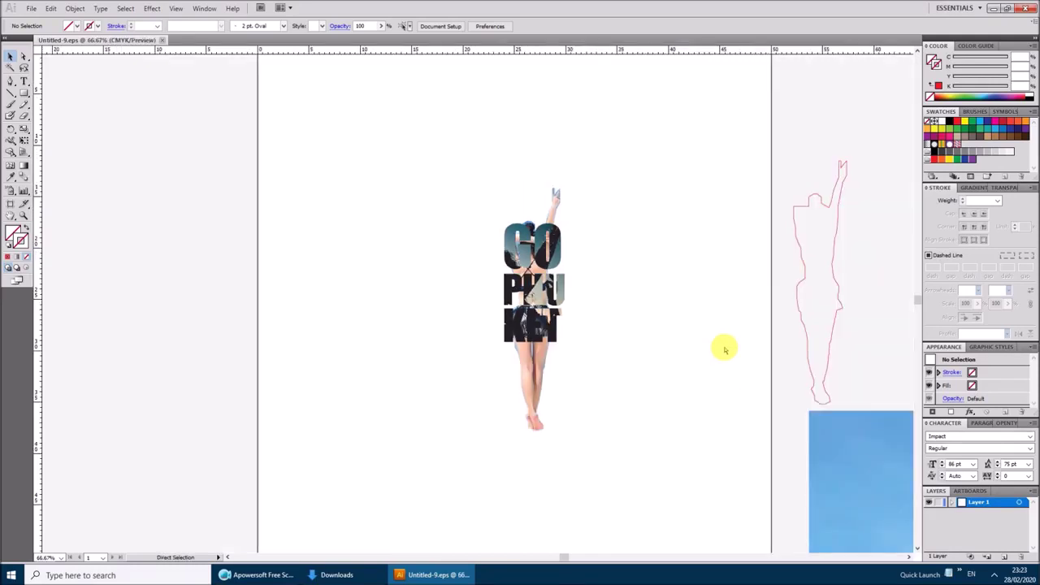
pyautogui.hotkey('ctrl', '-')
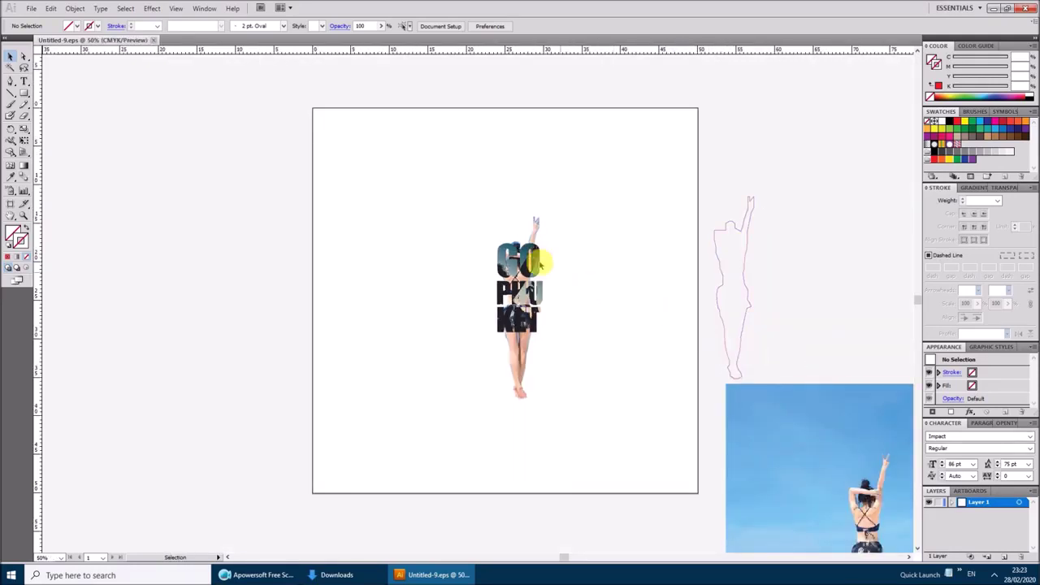
pyautogui.click(507, 258)
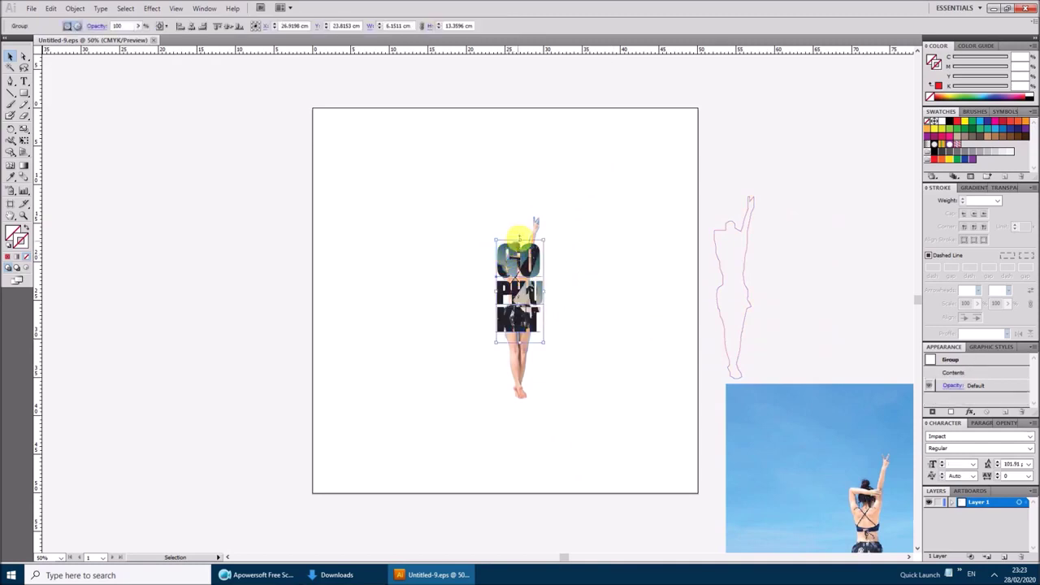
pyautogui.keyDown('shift'); pyautogui.click(533, 232); pyautogui.keyUp('shift')
pyautogui.moveTo(515, 276); pyautogui.dragTo(835, 195)
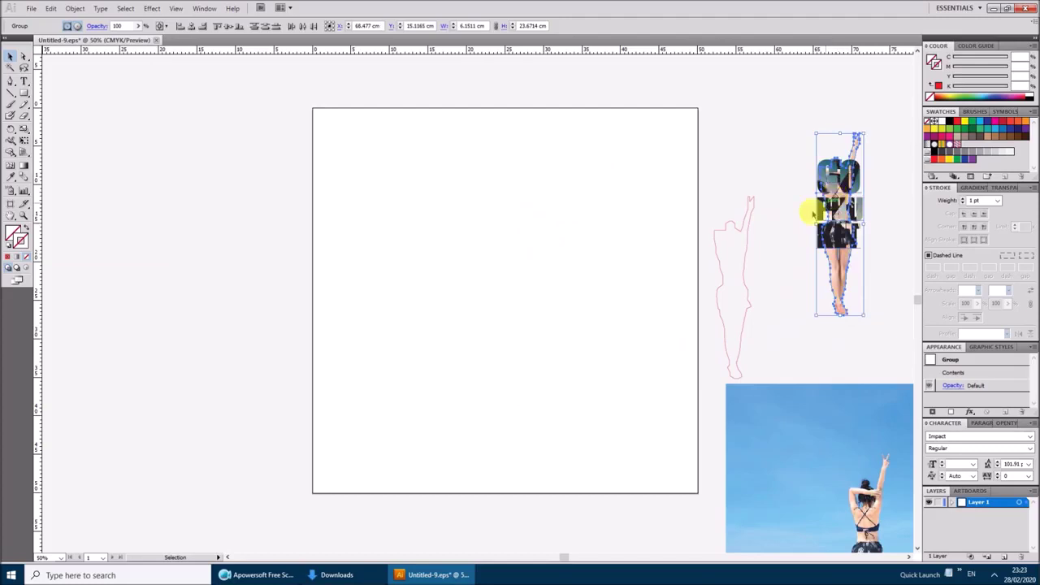
# Show the guides again and drop the beach photo into the artboard's guide square
pyautogui.rightClick(771, 252)
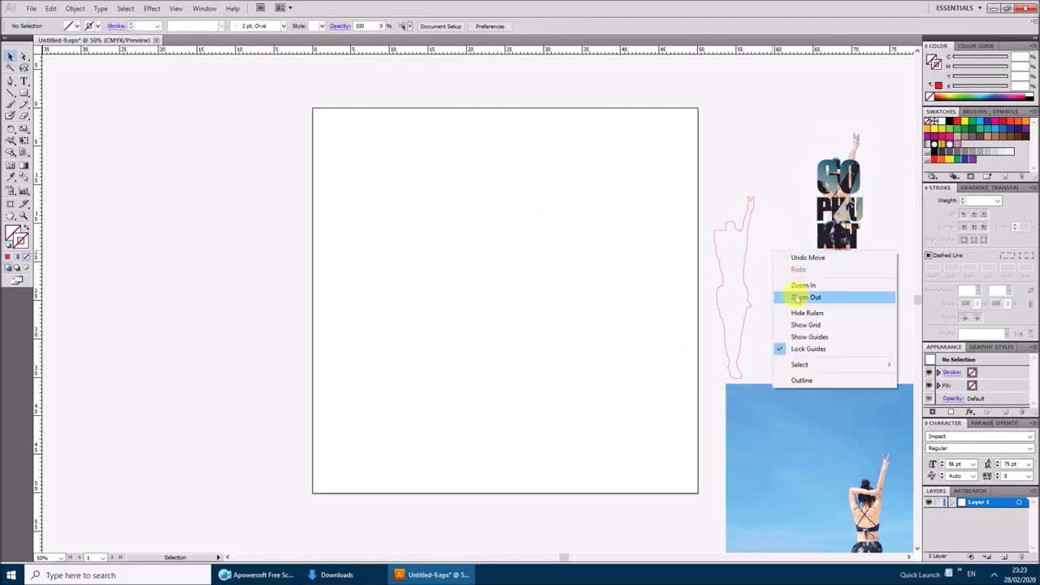
pyautogui.click(801, 337)
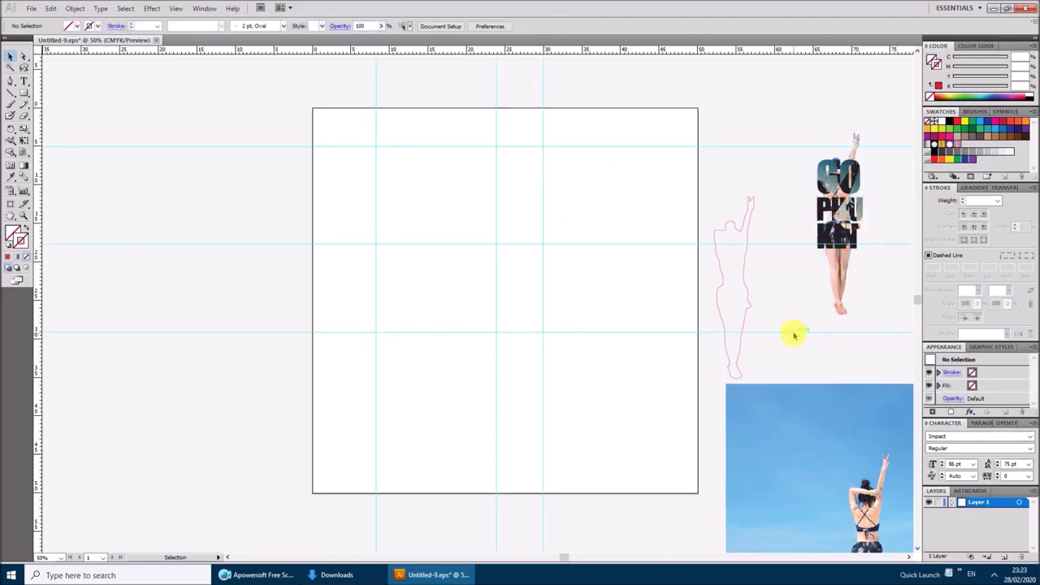
pyautogui.click(802, 419)
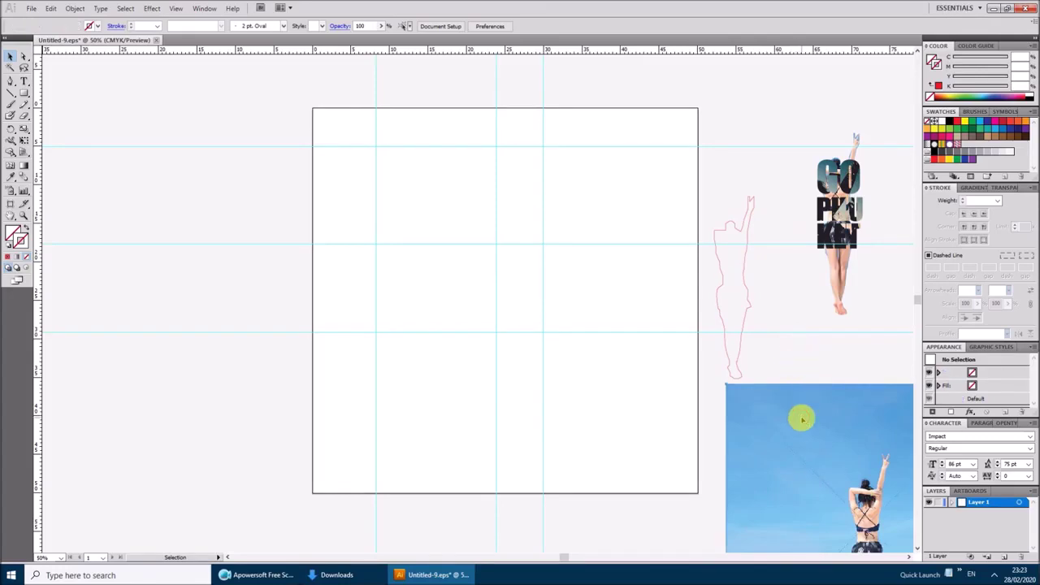
pyautogui.moveTo(801, 418); pyautogui.dragTo(806, 390)
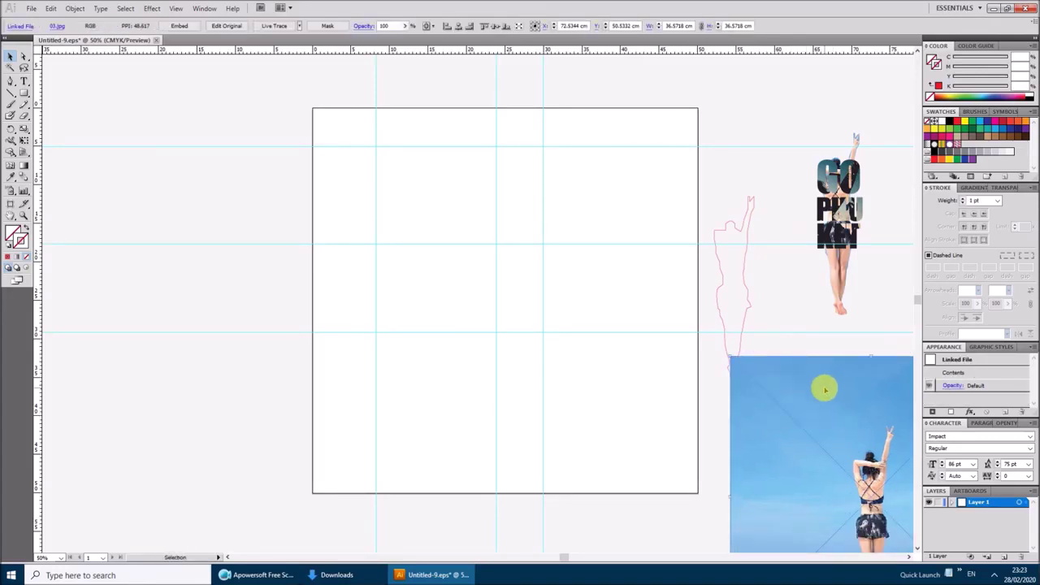
pyautogui.moveTo(822, 390)
pyautogui.mouseDown()
pyautogui.moveTo(758, 333)
pyautogui.moveTo(473, 183)
pyautogui.mouseUp()
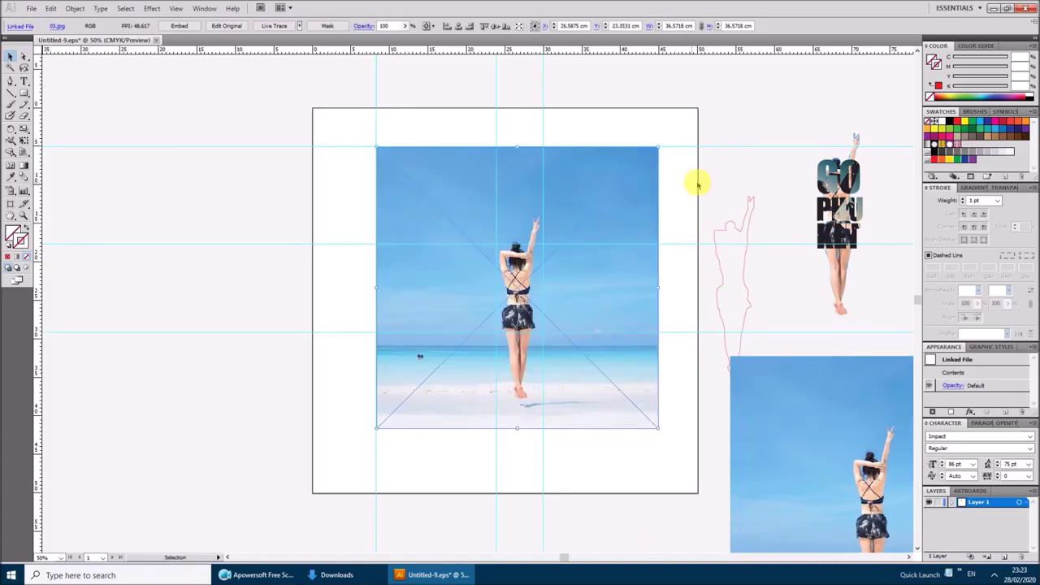
pyautogui.click(724, 179)
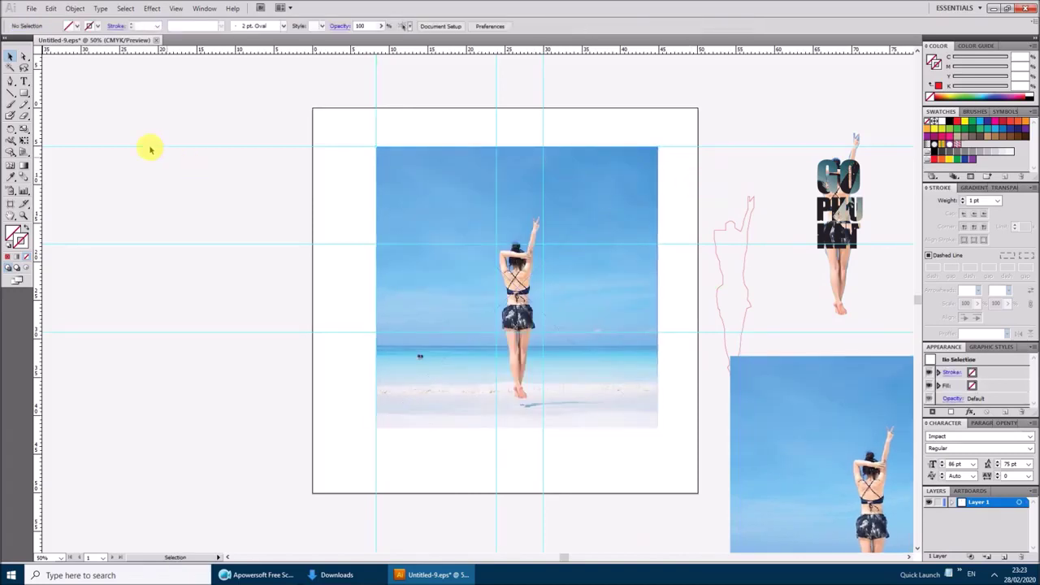
pyautogui.click(23, 81)
# Type 'GO PHU KET' as stacked text on the pasteboard and set it to 100 pt
pyautogui.click(118, 228)
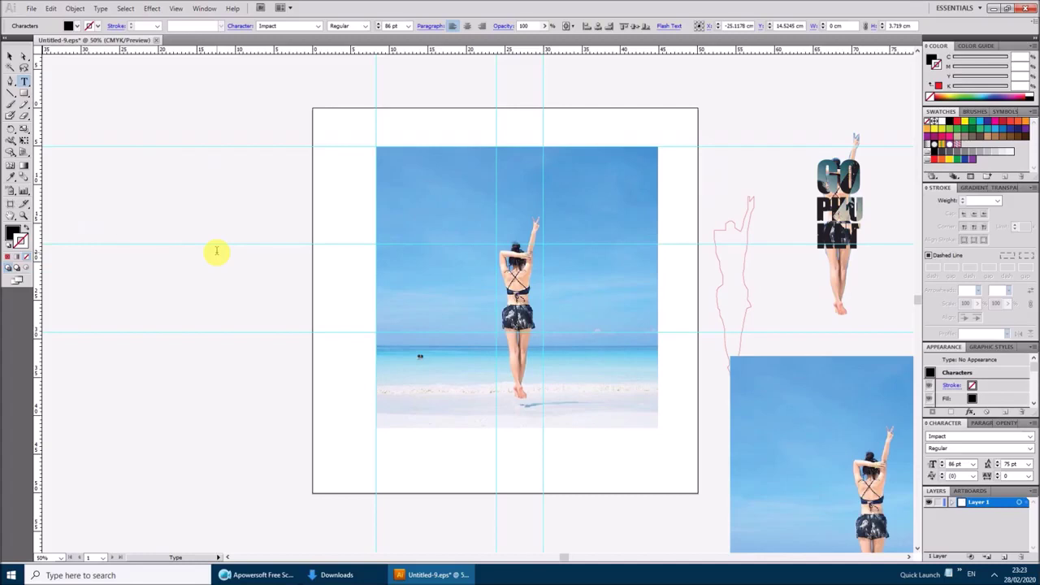
pyautogui.write('GO PH')
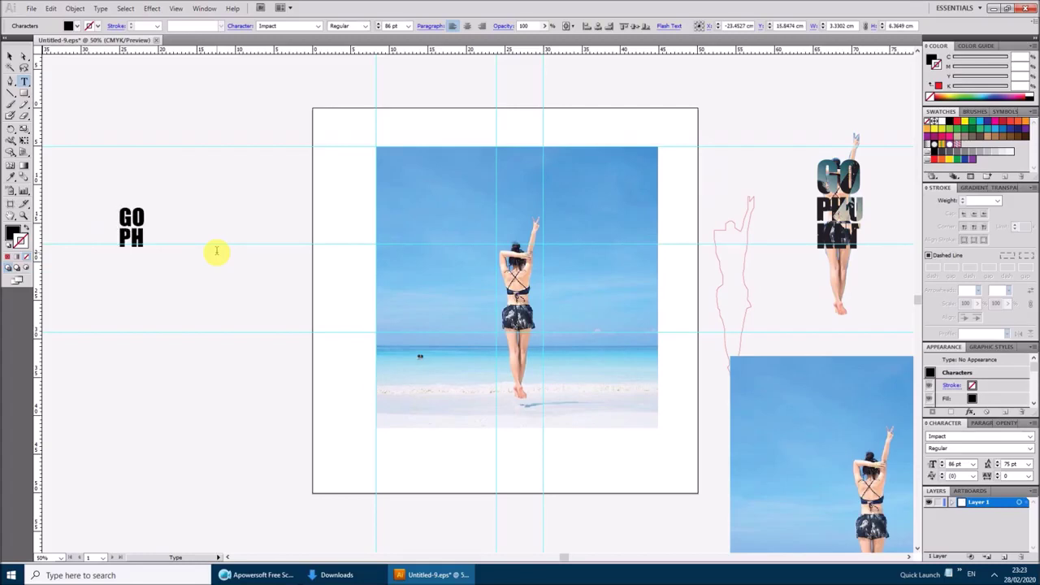
pyautogui.write('U K')
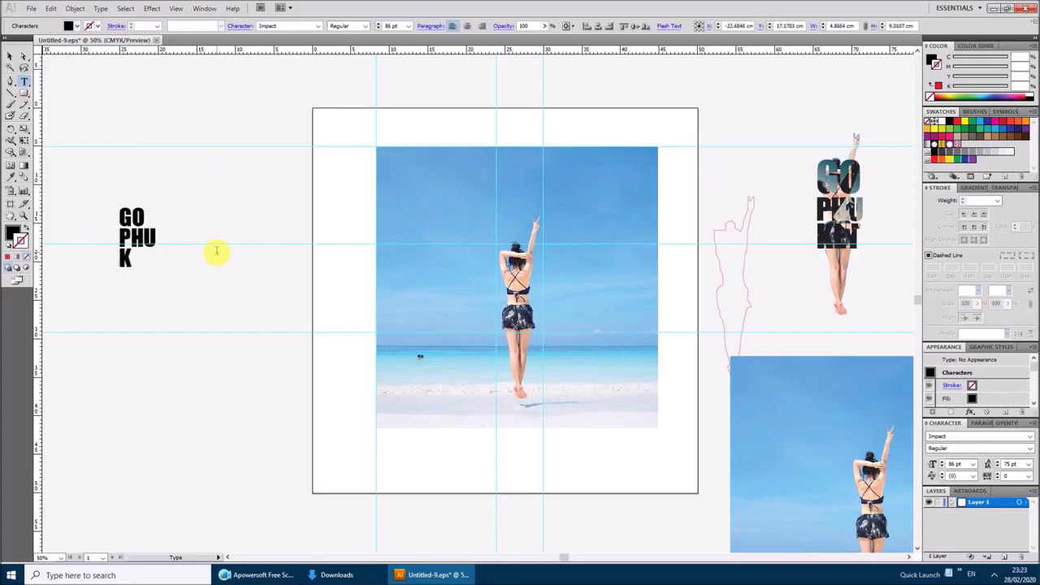
pyautogui.write('ET')
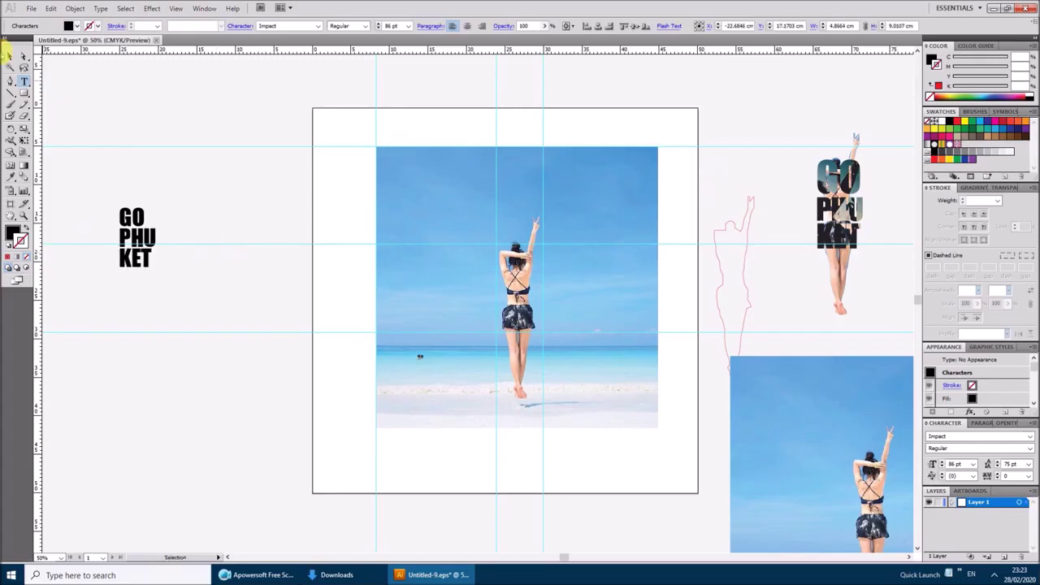
pyautogui.click(11, 56)
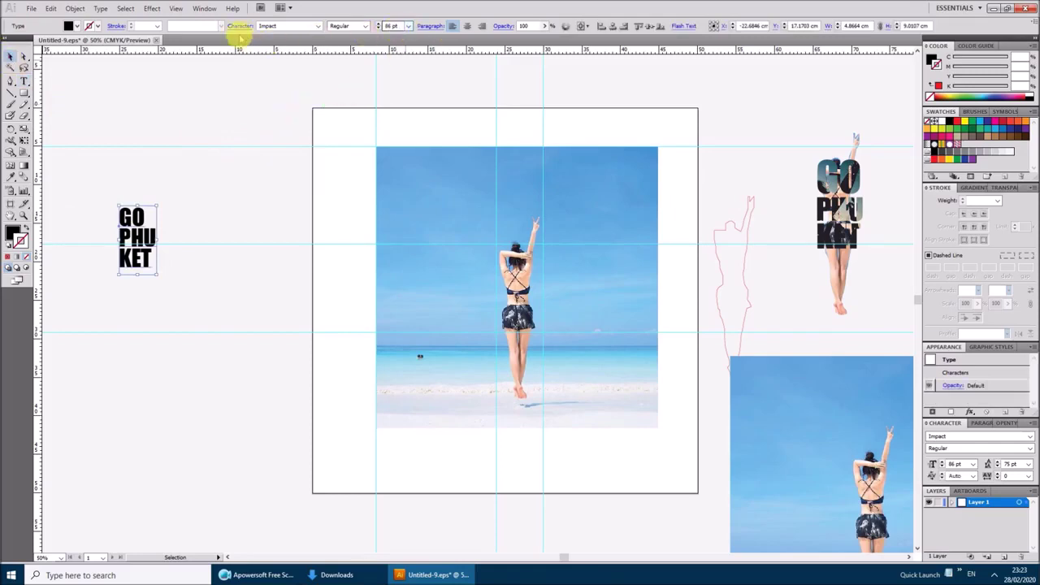
pyautogui.click(238, 26)
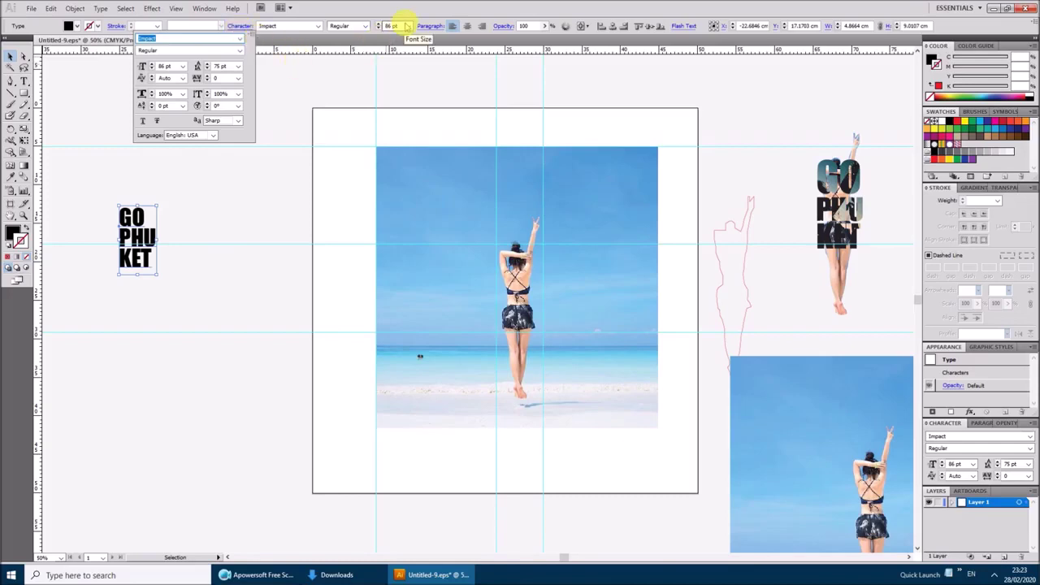
pyautogui.click(407, 26)
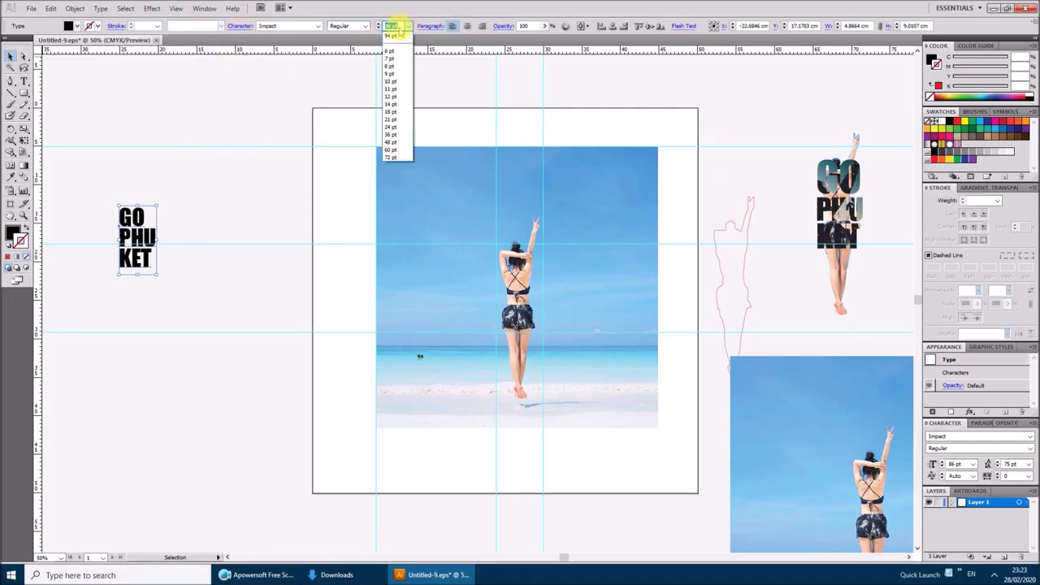
pyautogui.write('100')
pyautogui.press('Return')
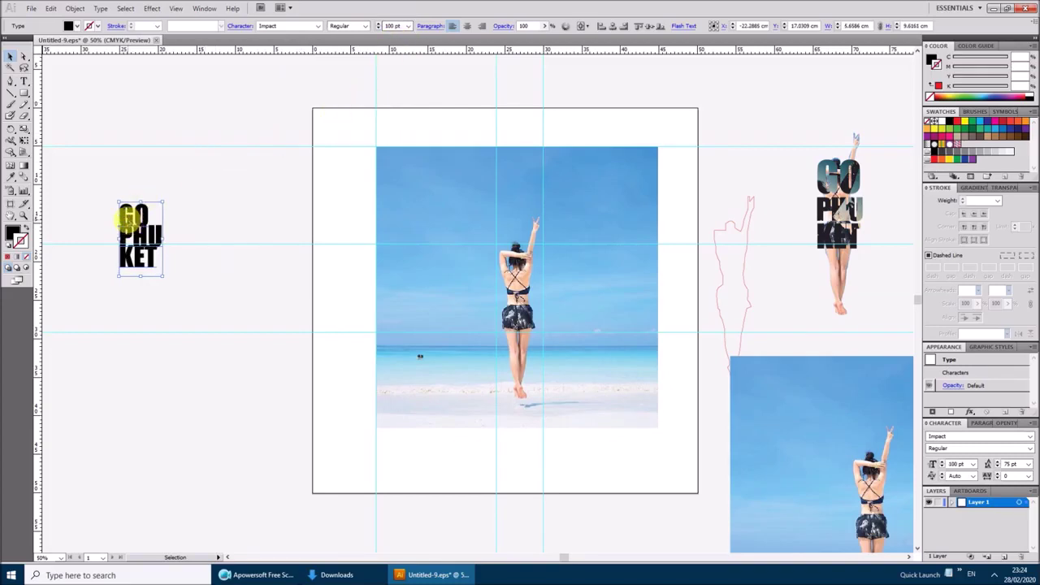
pyautogui.doubleClick(139, 216)
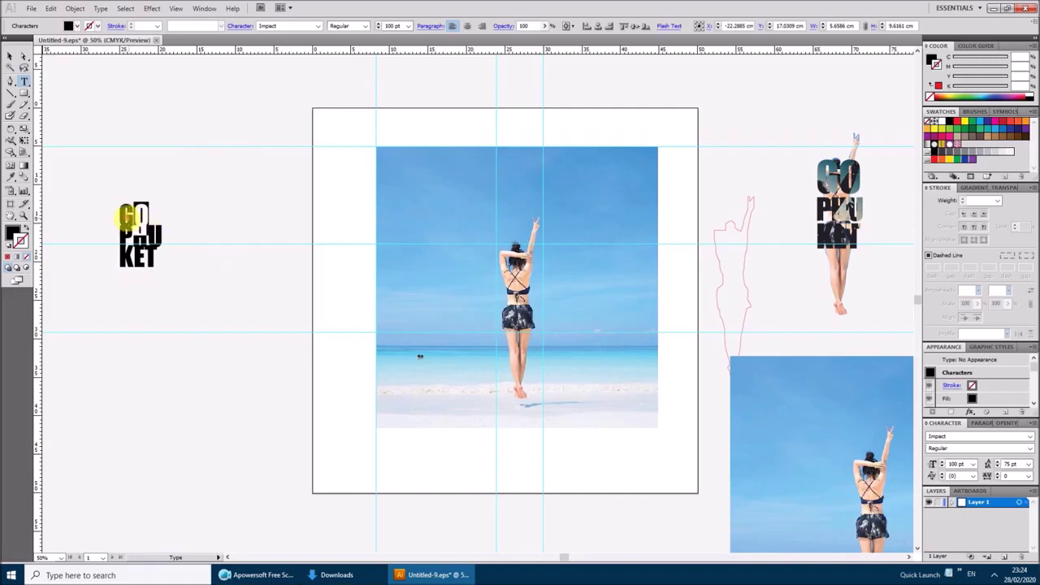
# Enlarge the GO line's font size by eight size increments
pyautogui.moveTo(119, 204); pyautogui.dragTo(137, 234)
pyautogui.click(242, 26)
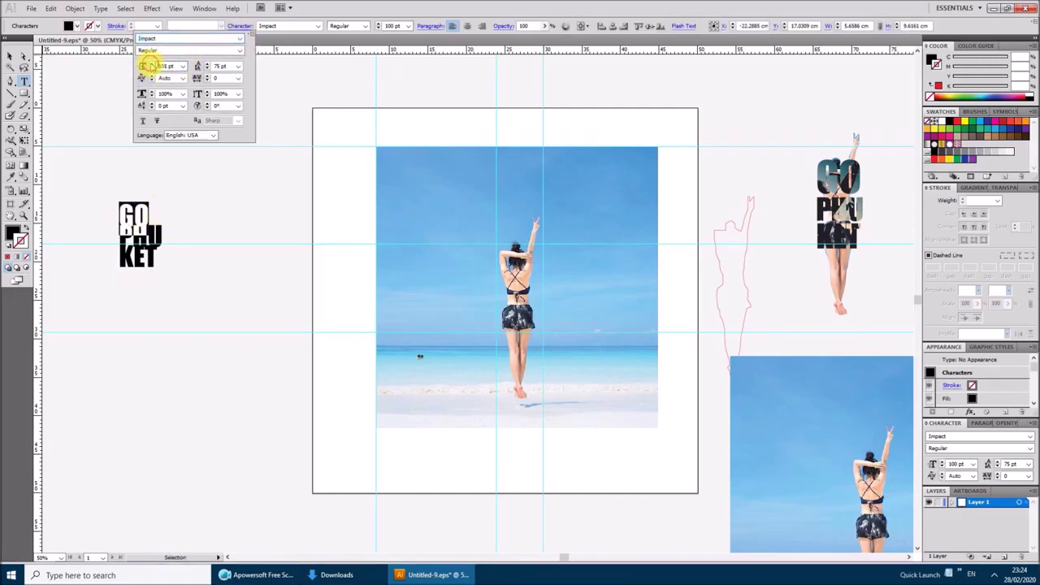
pyautogui.click(152, 63)
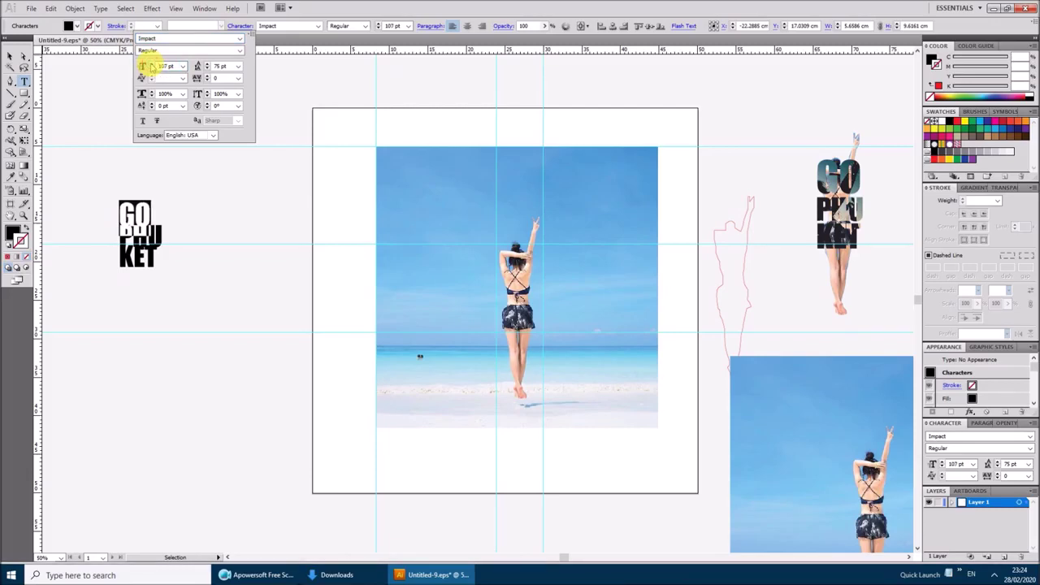
pyautogui.click(151, 63)
pyautogui.click(151, 63)
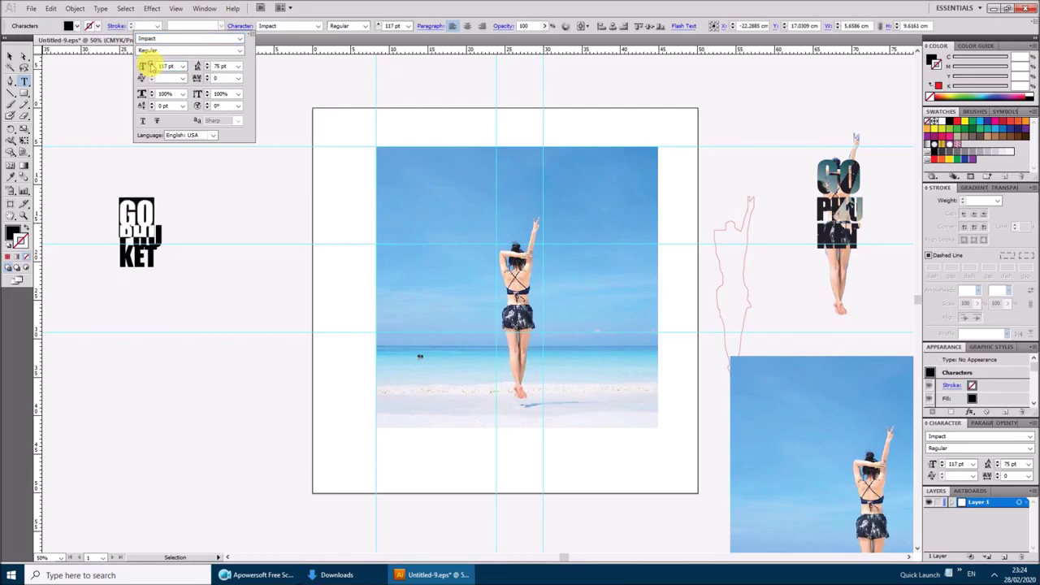
pyautogui.click(151, 63)
pyautogui.click(151, 65)
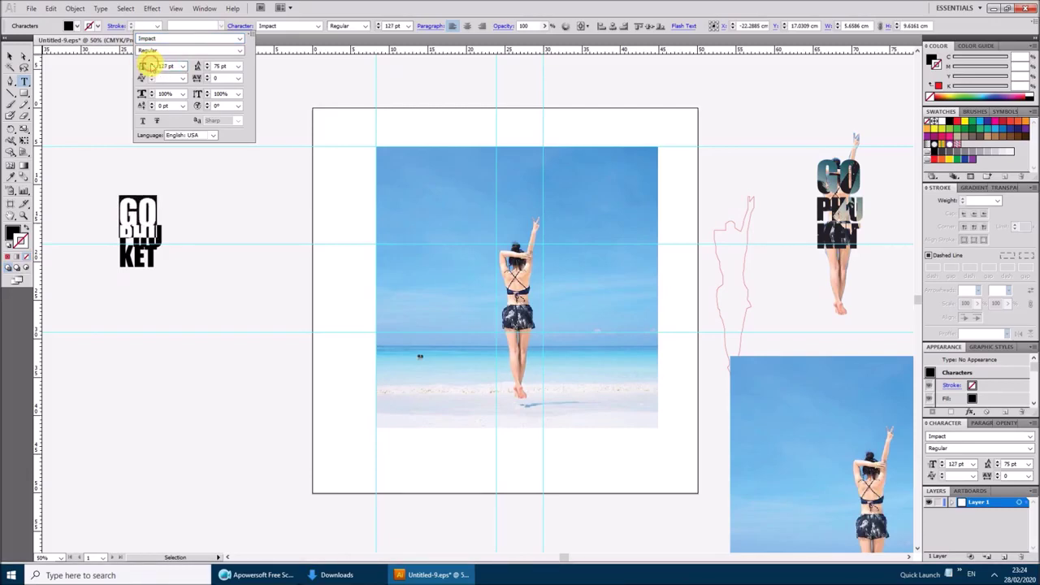
pyautogui.click(151, 64)
pyautogui.click(151, 64)
pyautogui.click(151, 64)
pyautogui.click(151, 64)
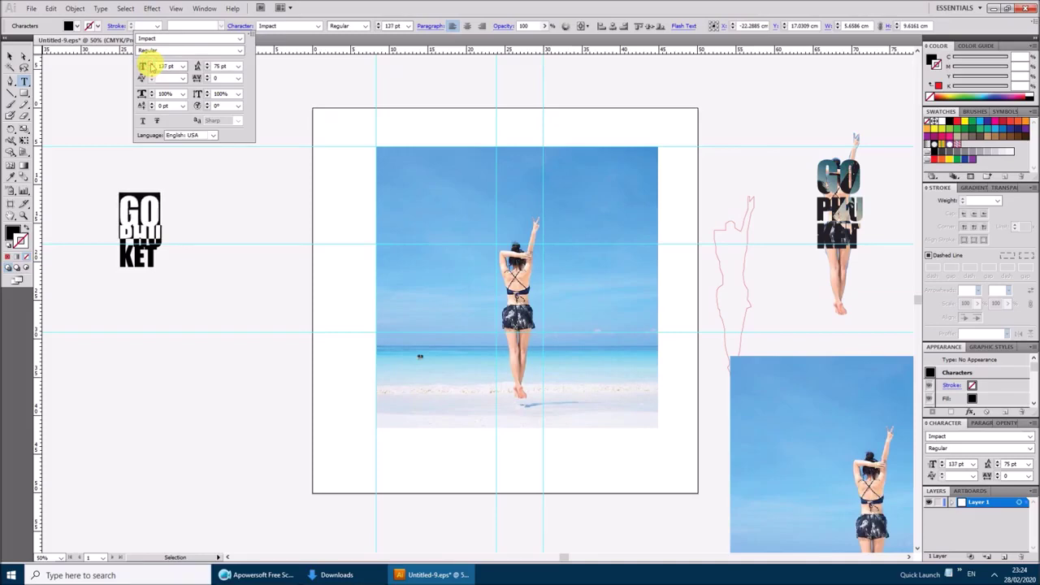
pyautogui.click(151, 64)
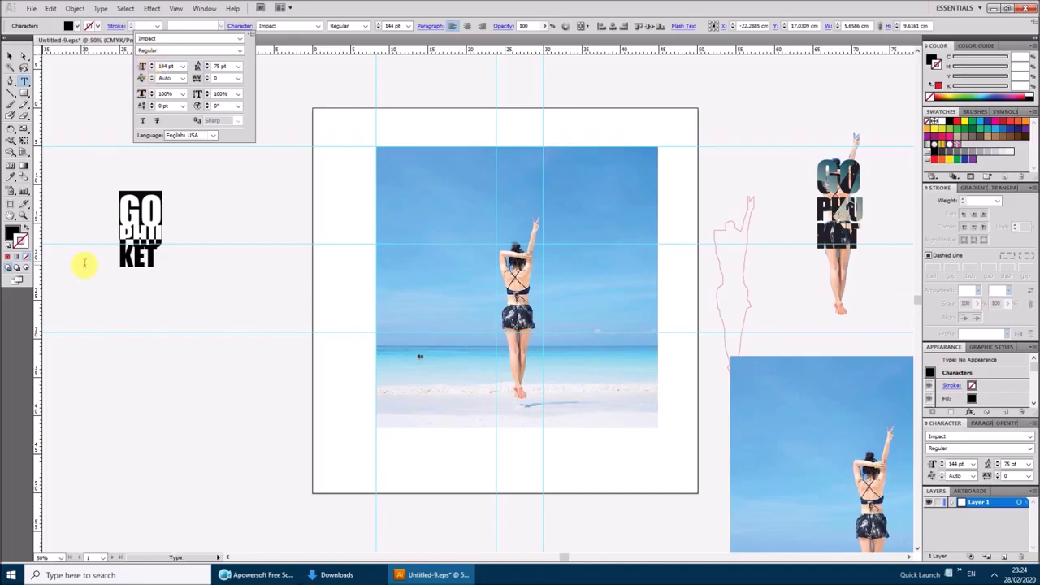
pyautogui.click(126, 265)
# Enlarge the KET line's font size by two increments
pyautogui.doubleClick(127, 265)
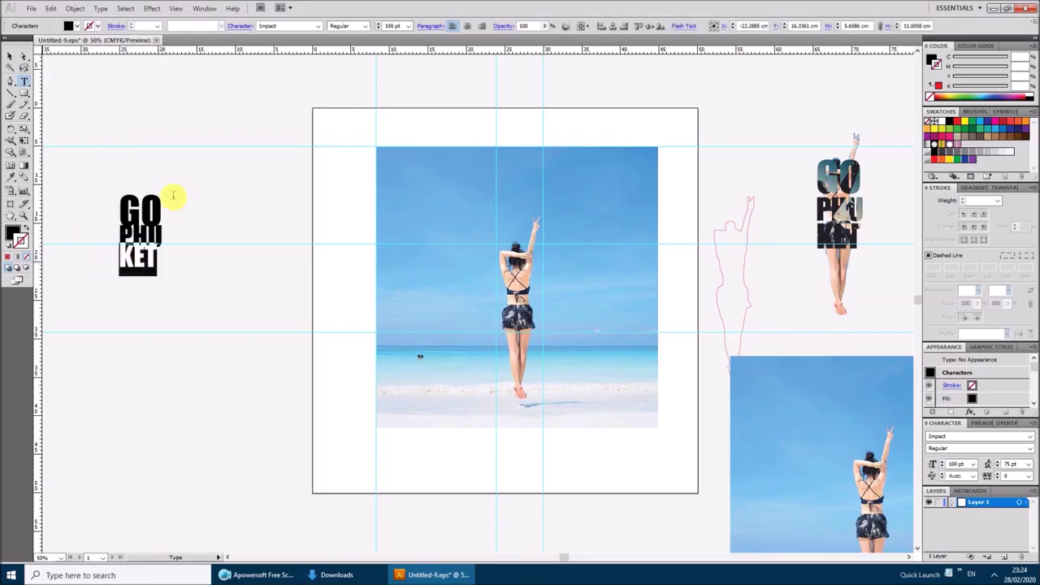
pyautogui.click(238, 26)
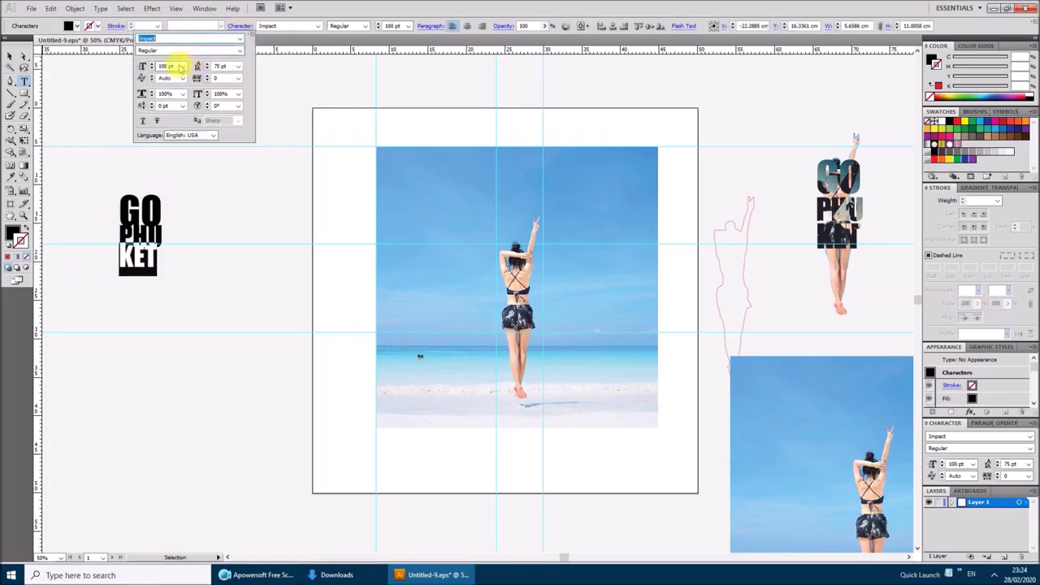
pyautogui.click(151, 64)
pyautogui.click(151, 64)
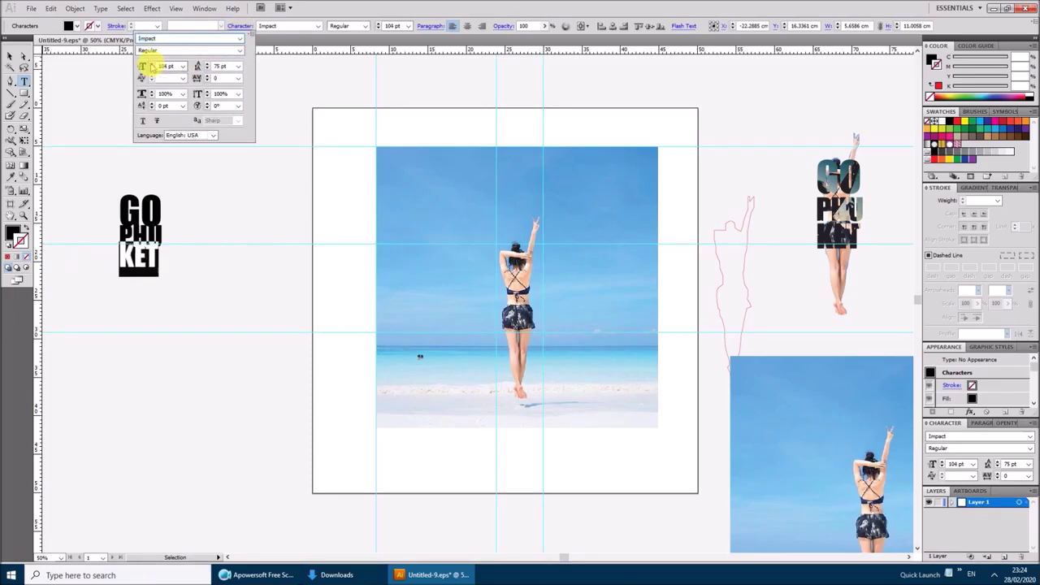
pyautogui.click(151, 64)
pyautogui.click(151, 64)
pyautogui.click(151, 64)
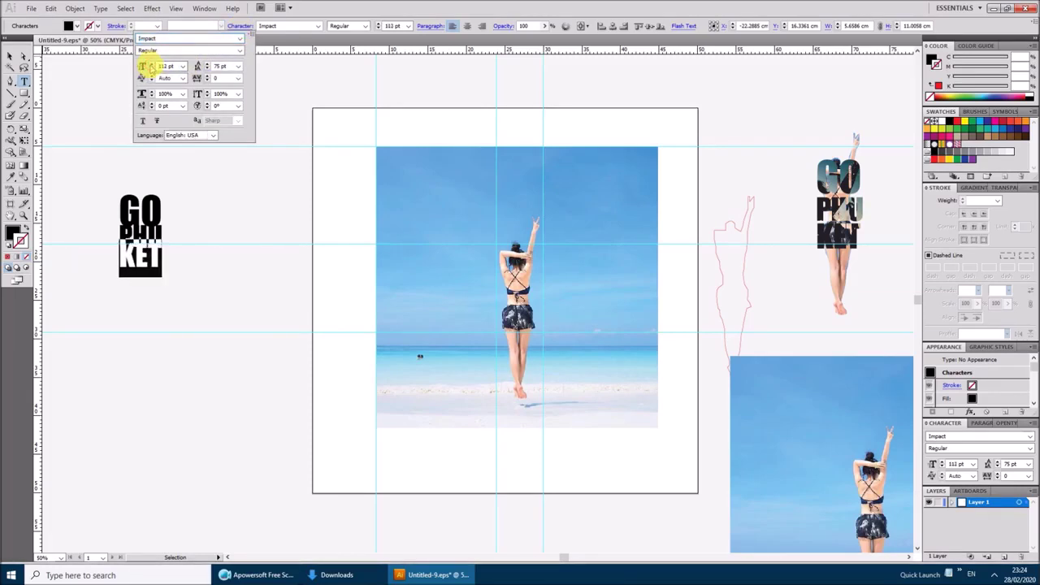
pyautogui.click(6, 51)
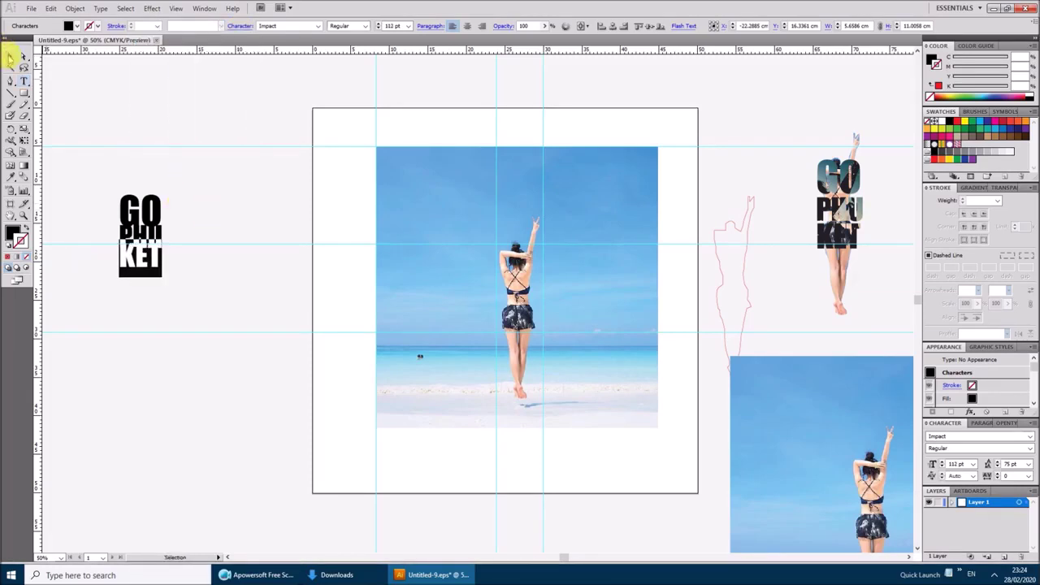
# Increase the whole text block's leading from 75 pt to 105 pt
pyautogui.click(10, 55)
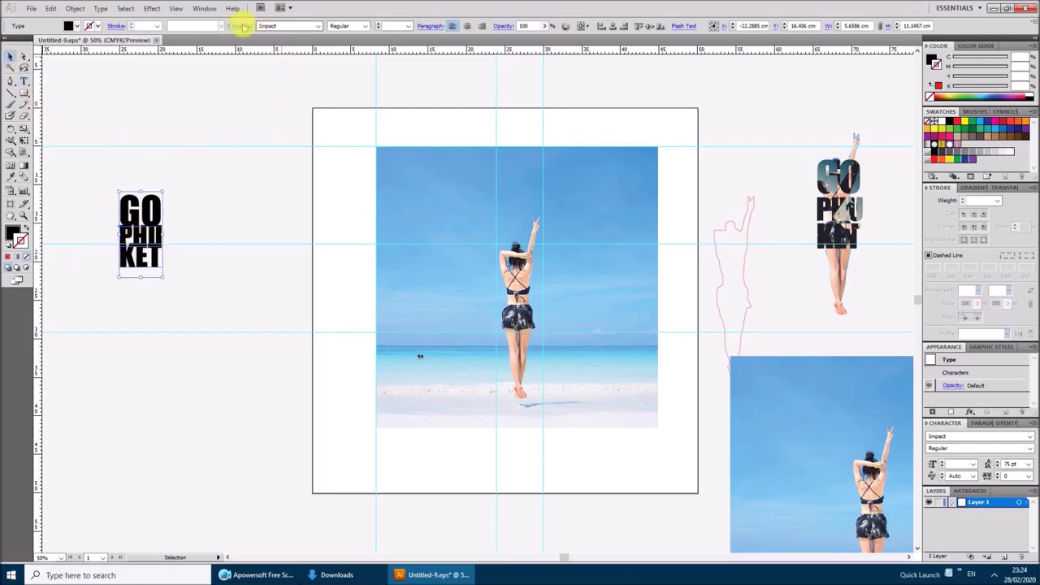
pyautogui.click(241, 26)
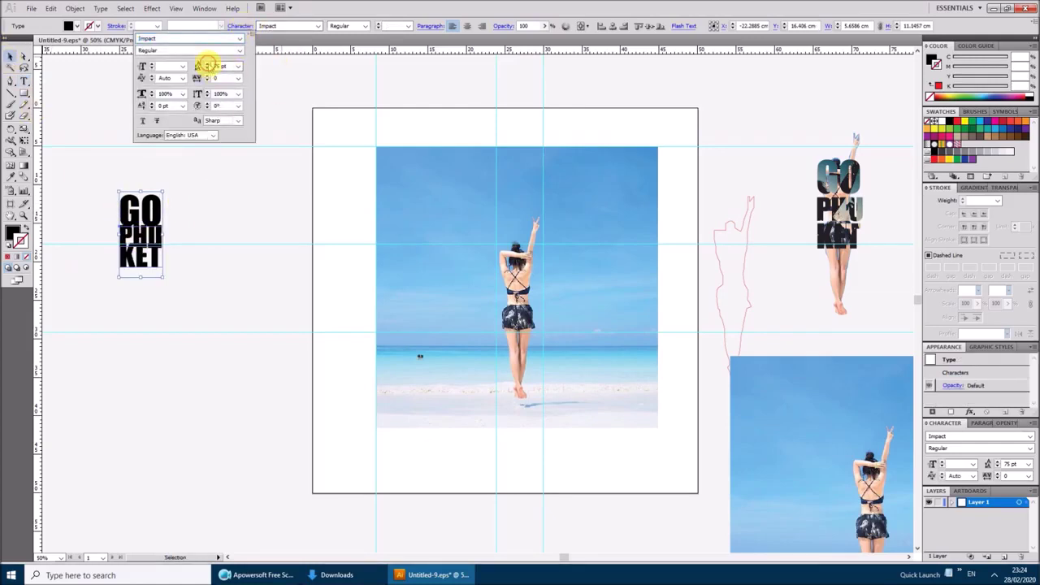
pyautogui.click(209, 65)
pyautogui.click(209, 65)
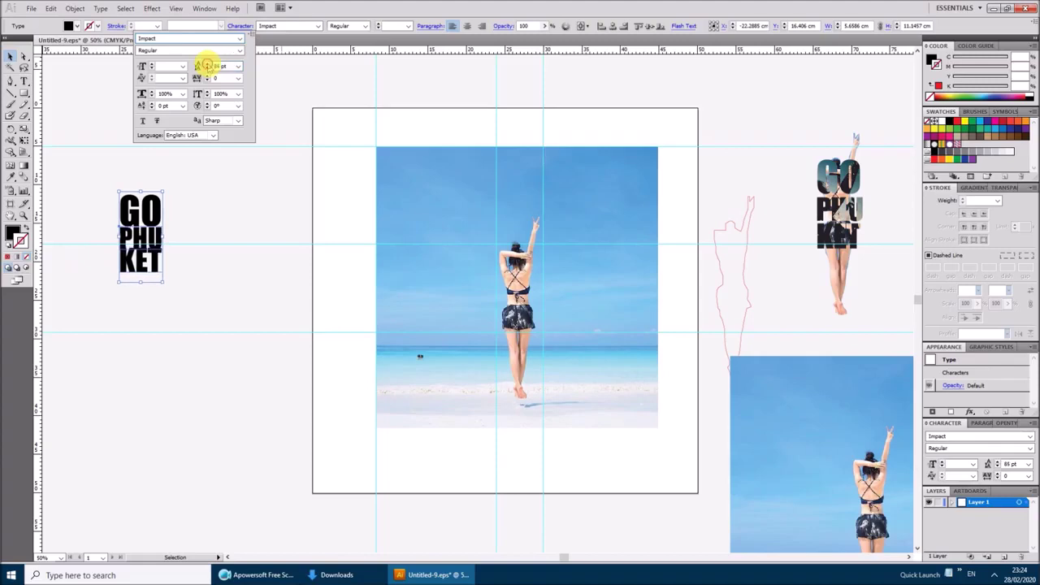
pyautogui.click(209, 65)
pyautogui.click(208, 66)
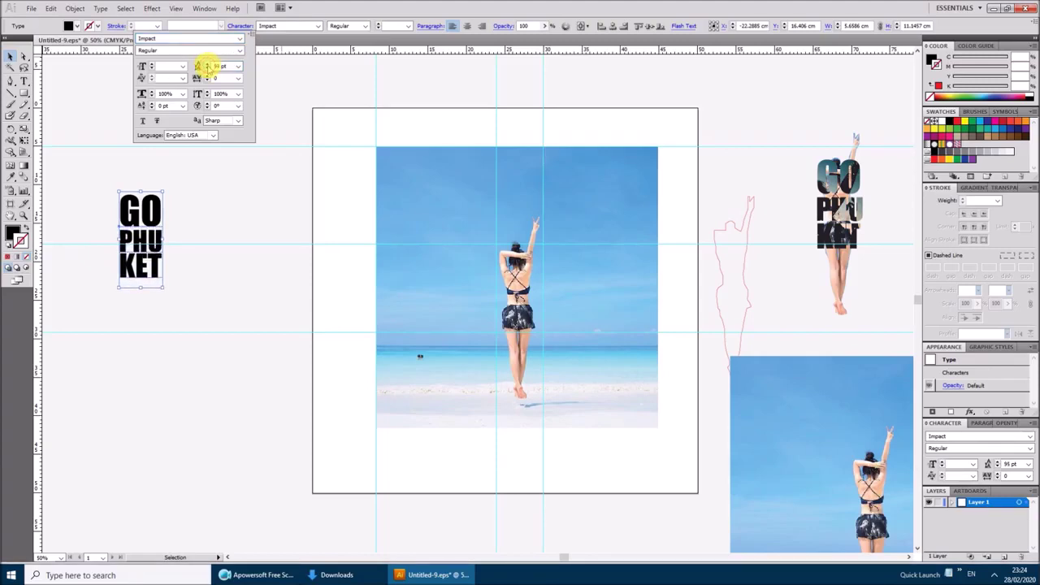
pyautogui.click(209, 66)
pyautogui.click(209, 67)
pyautogui.click(209, 66)
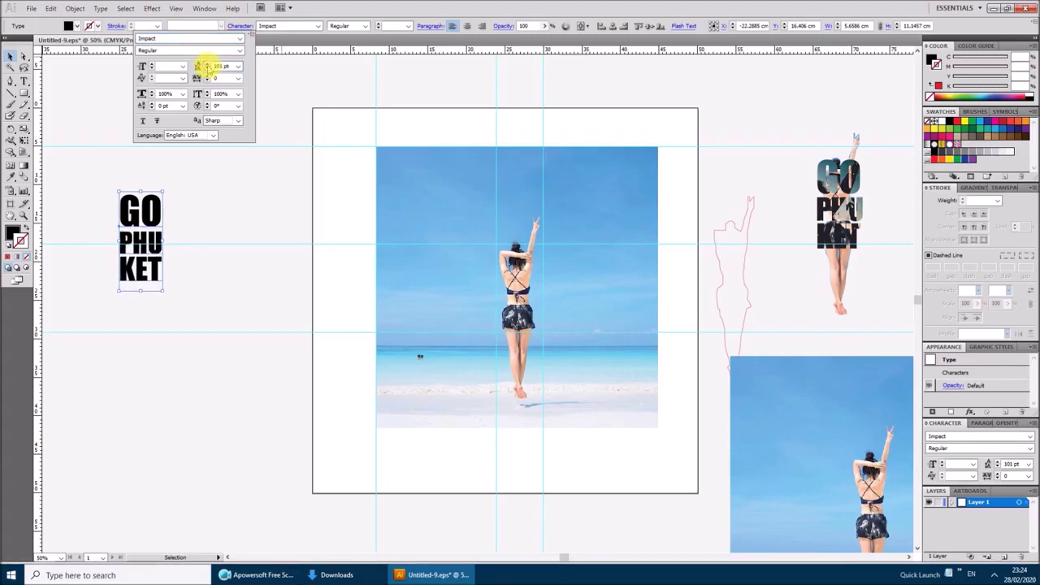
pyautogui.click(209, 66)
pyautogui.click(207, 65)
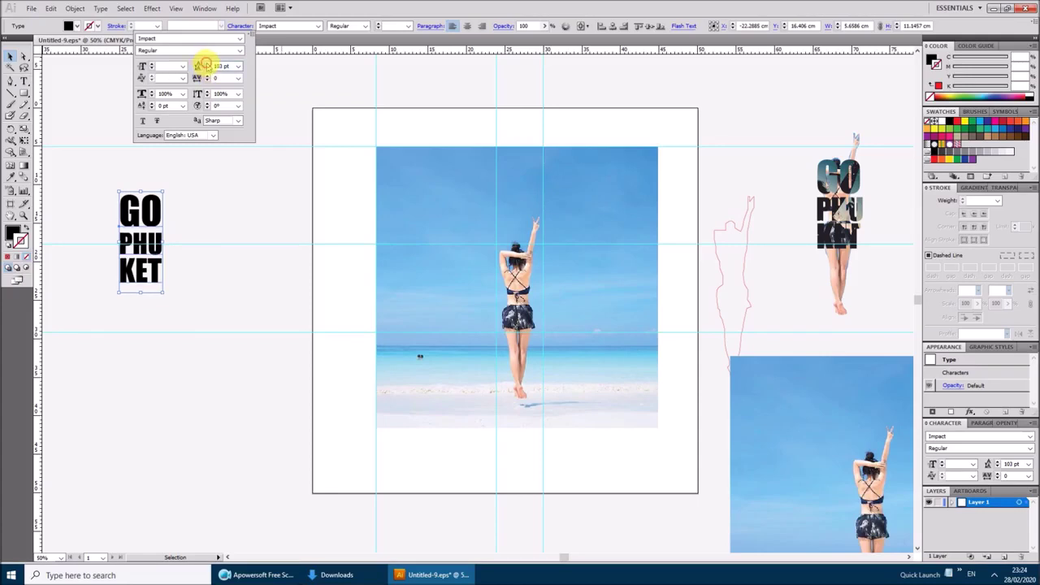
pyautogui.click(207, 65)
pyautogui.click(8, 56)
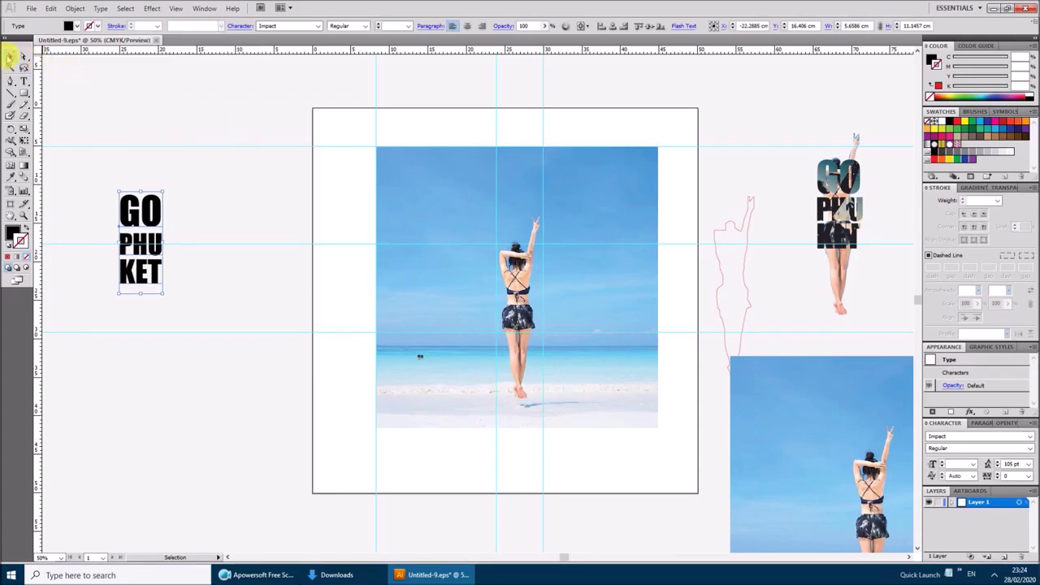
# Move the GO PHUKET text onto the beach photo and scale it to about 146 pt
pyautogui.click(135, 132)
pyautogui.moveTo(140, 244)
pyautogui.mouseDown()
pyautogui.moveTo(636, 288)
pyautogui.moveTo(508, 301)
pyautogui.mouseUp()
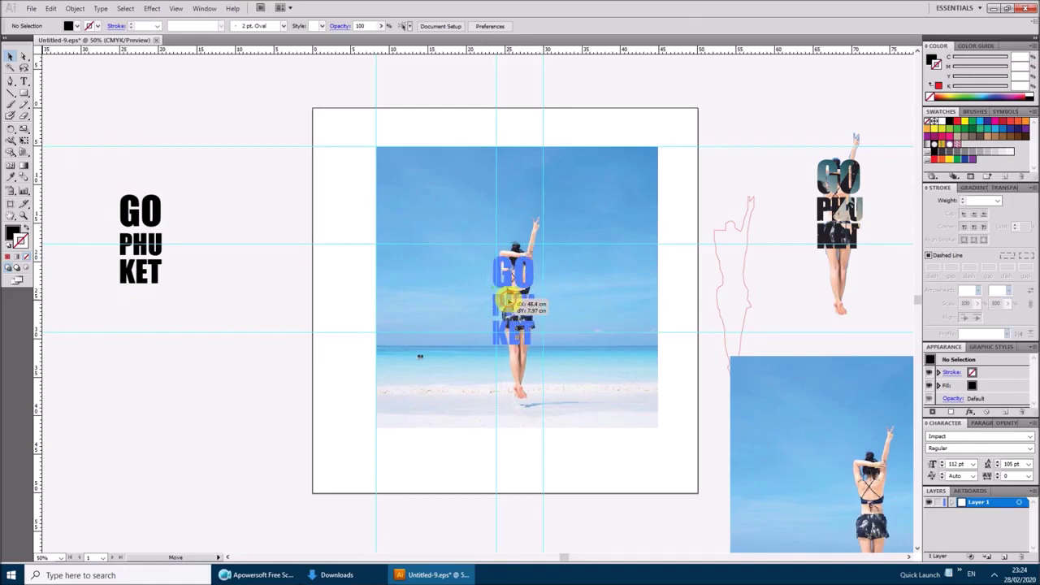
pyautogui.moveTo(509, 300); pyautogui.dragTo(494, 301)
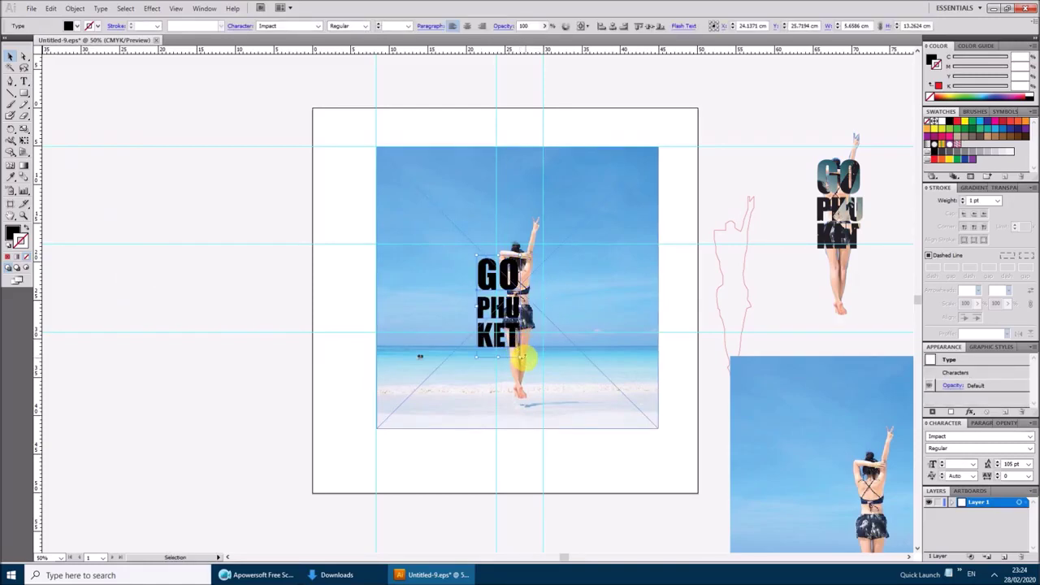
pyautogui.moveTo(520, 358); pyautogui.dragTo(569, 397)
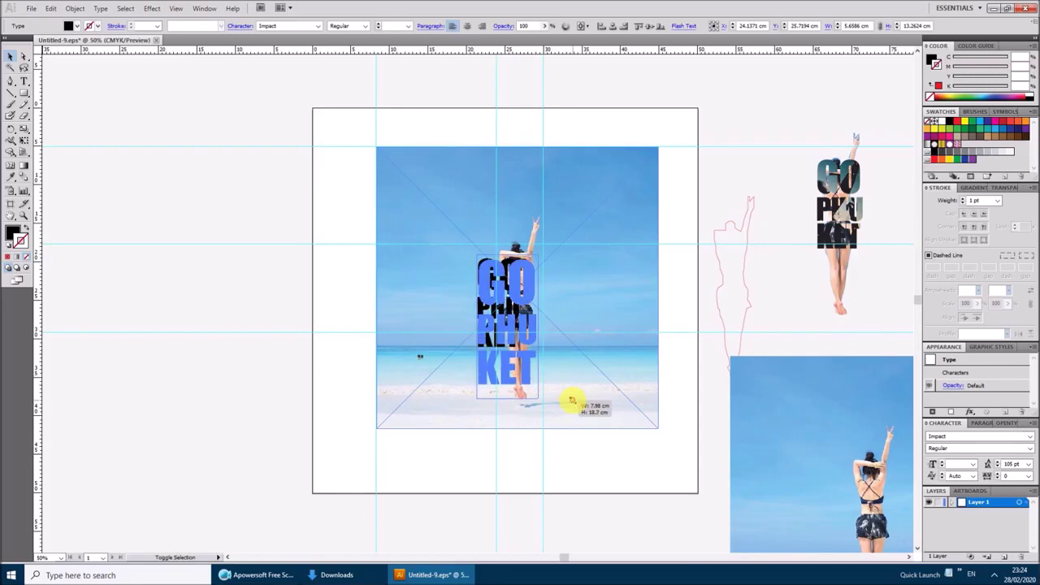
pyautogui.moveTo(493, 341)
pyautogui.mouseDown()
pyautogui.moveTo(513, 327)
pyautogui.moveTo(525, 333)
pyautogui.mouseUp()
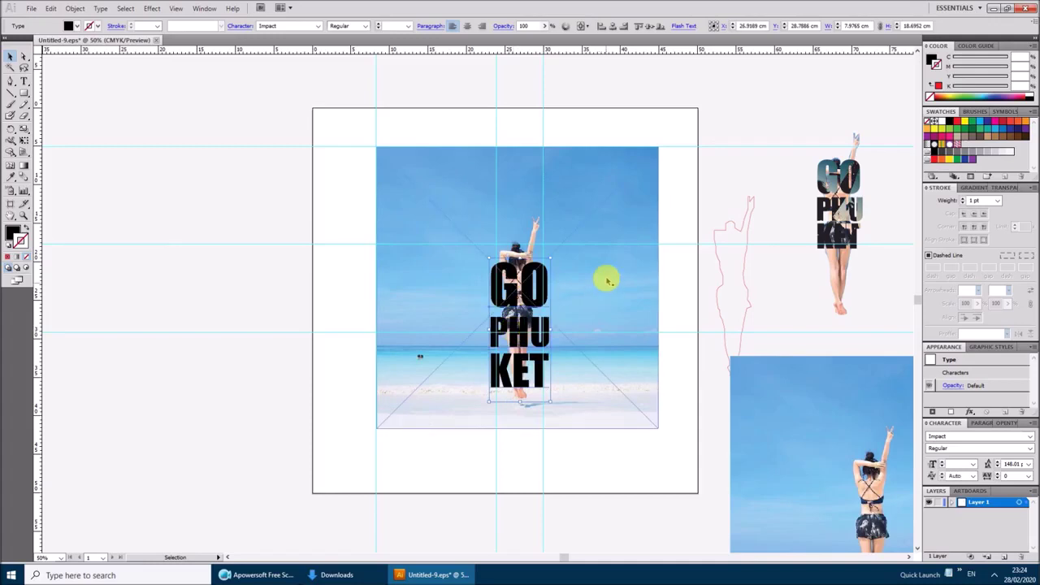
# Toggle the guides' lock from the canvas context menu
pyautogui.click(765, 290)
pyautogui.rightClick(765, 290)
pyautogui.click(796, 383)
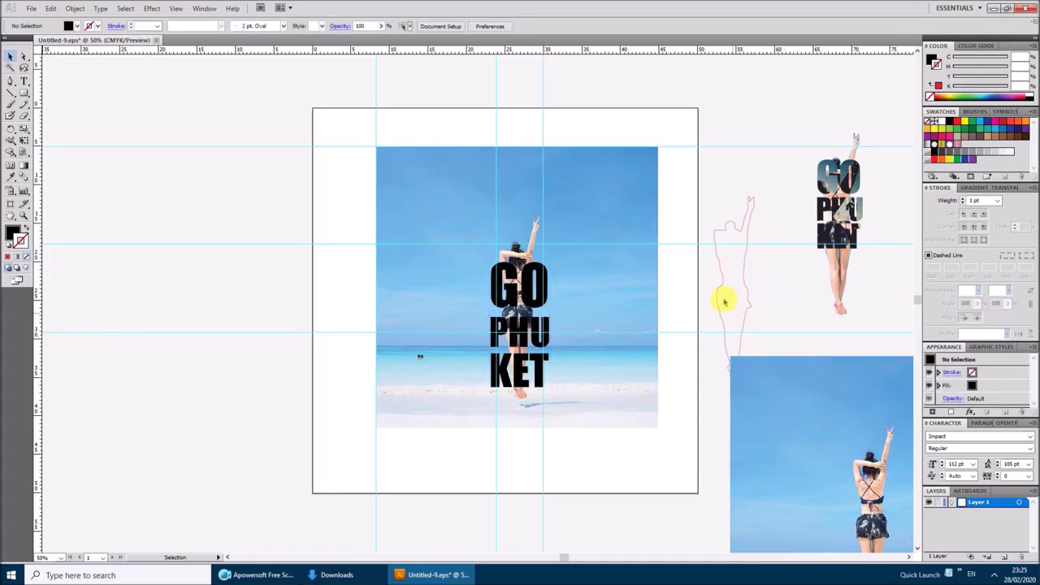
# Place guides along the GO PHUKET text's top, bottom, left and right edges
pyautogui.moveTo(678, 244); pyautogui.dragTo(678, 263)
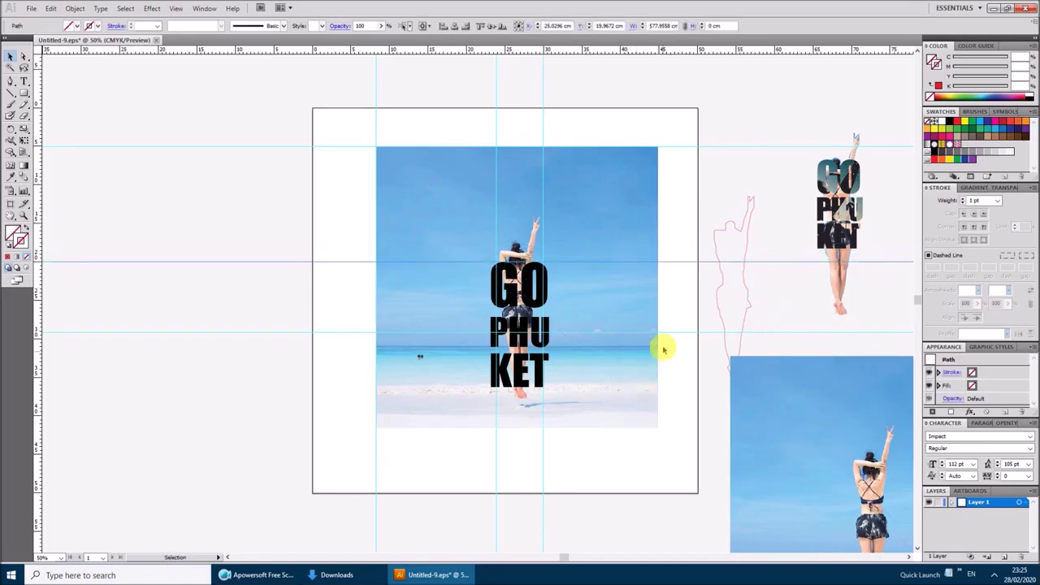
pyautogui.moveTo(671, 332); pyautogui.dragTo(672, 389)
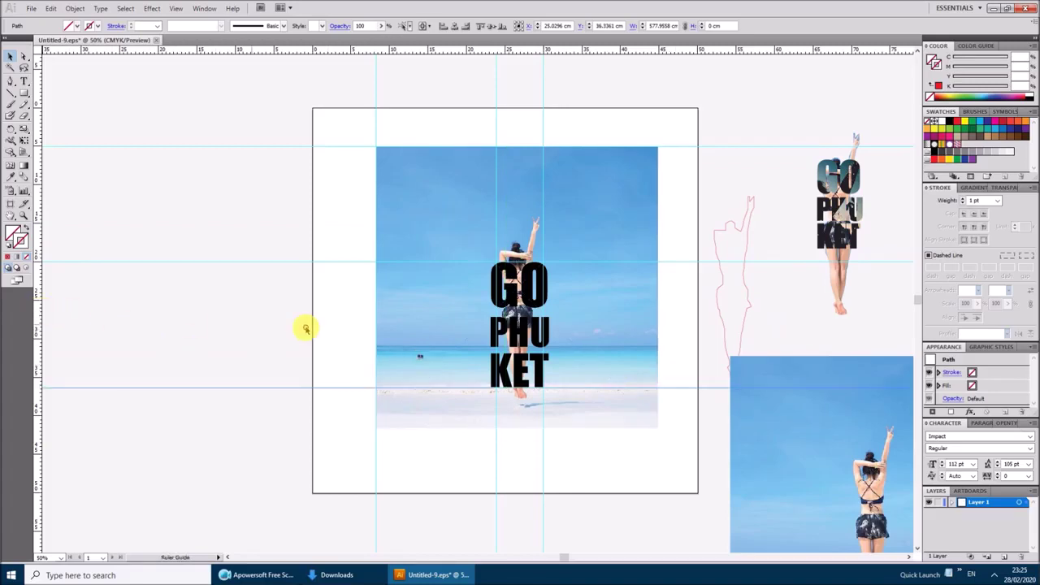
pyautogui.moveTo(376, 332); pyautogui.dragTo(490, 330)
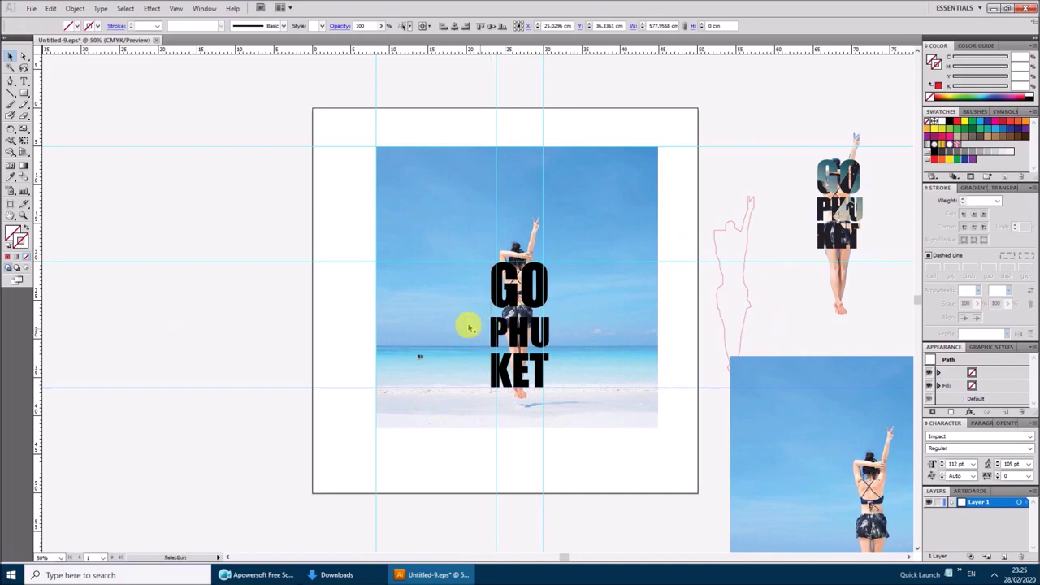
pyautogui.click(184, 315)
pyautogui.moveTo(37, 314)
pyautogui.mouseDown()
pyautogui.moveTo(481, 320)
pyautogui.moveTo(549, 331)
pyautogui.mouseUp()
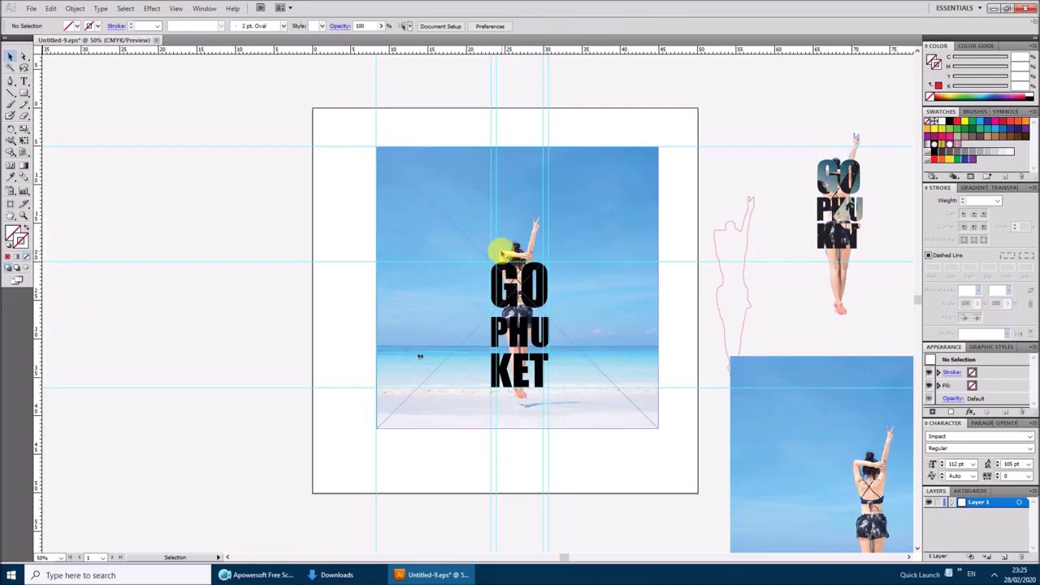
# Delete and shift the beach photo, then undo both to restore it
pyautogui.click(498, 252)
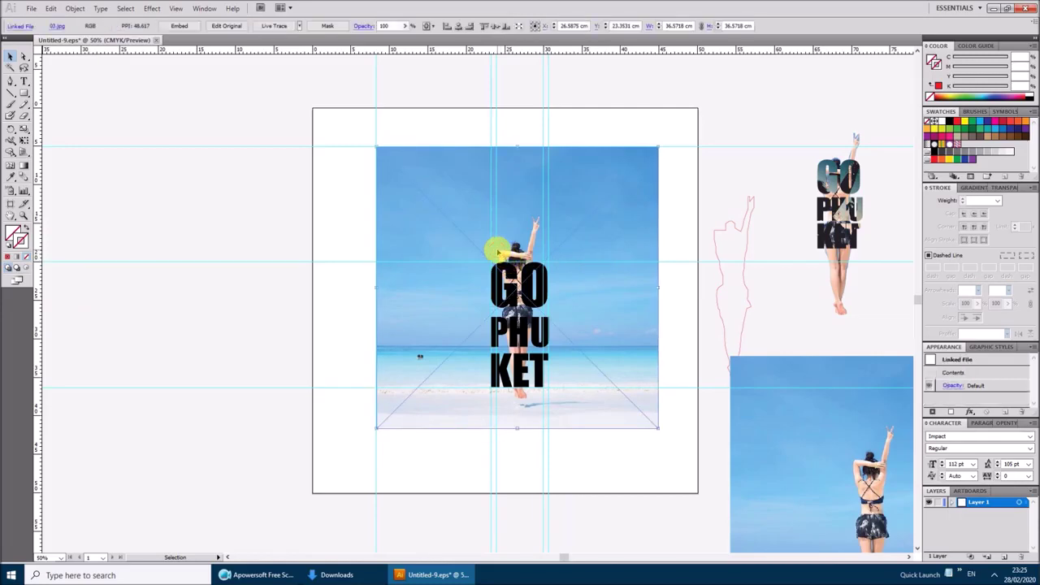
pyautogui.press('Delete')
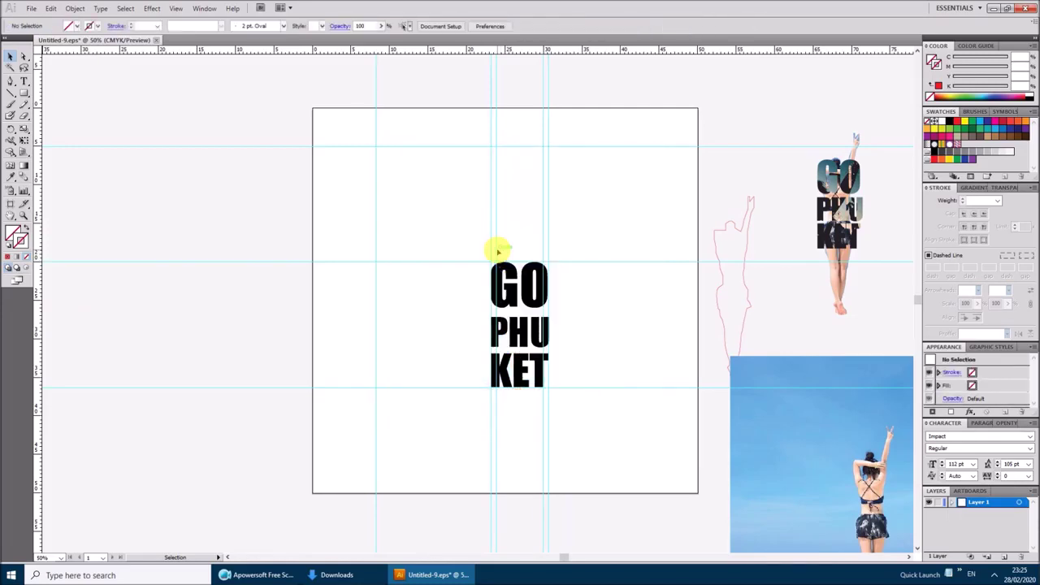
pyautogui.hotkey('ctrl', 'z')
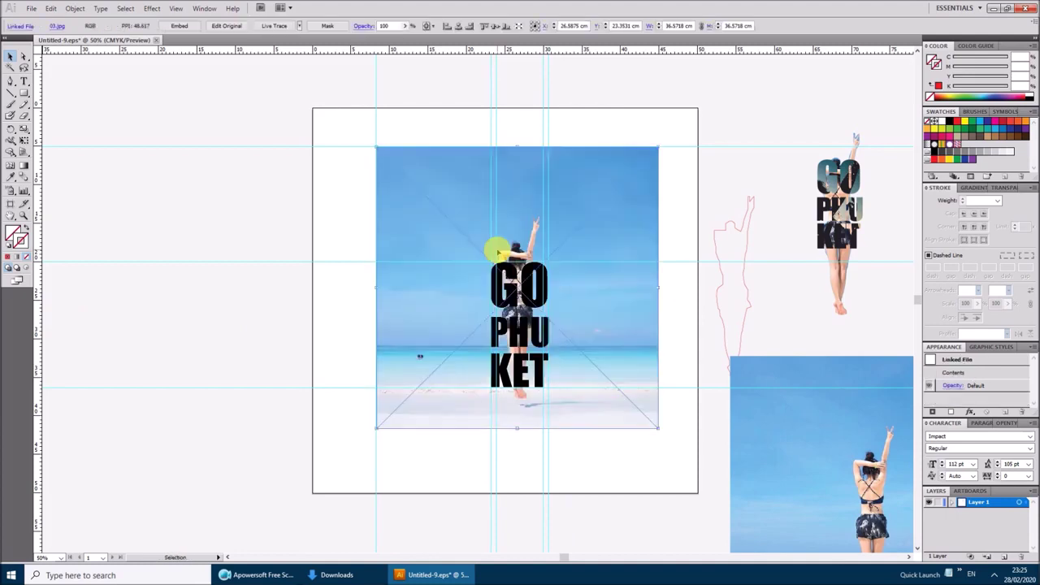
pyautogui.moveTo(496, 252); pyautogui.dragTo(468, 254)
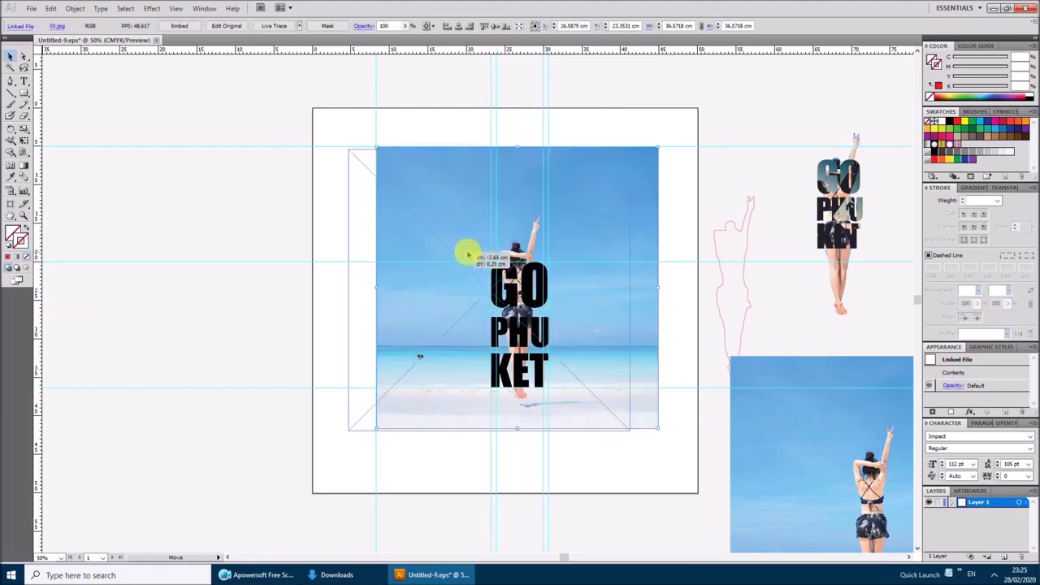
pyautogui.hotkey('ctrl', 'z')
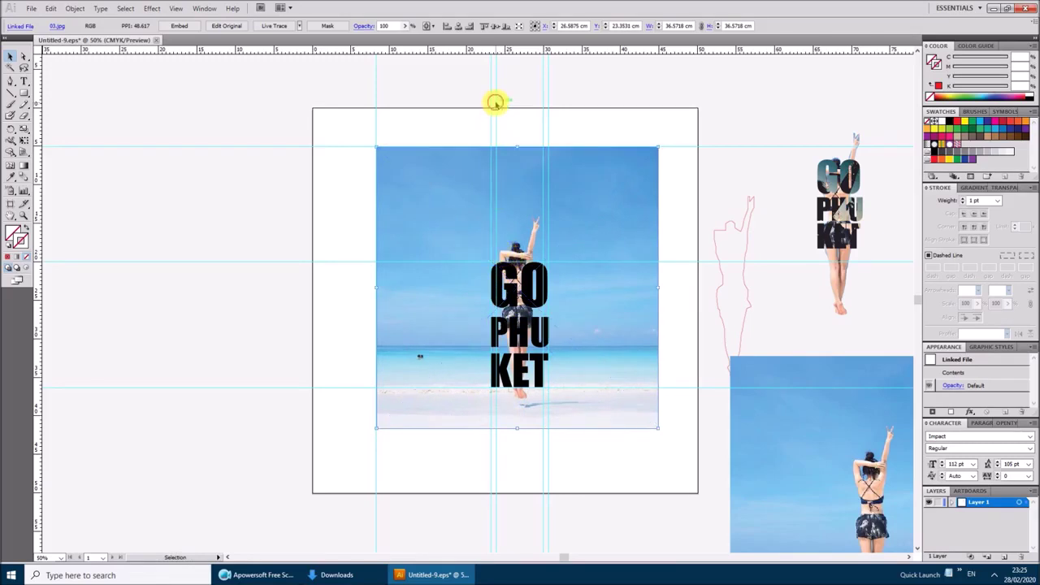
# Delete the two surplus vertical guides and add the GO PHUKET text to the photo selection
pyautogui.moveTo(495, 102); pyautogui.dragTo(280, 132)
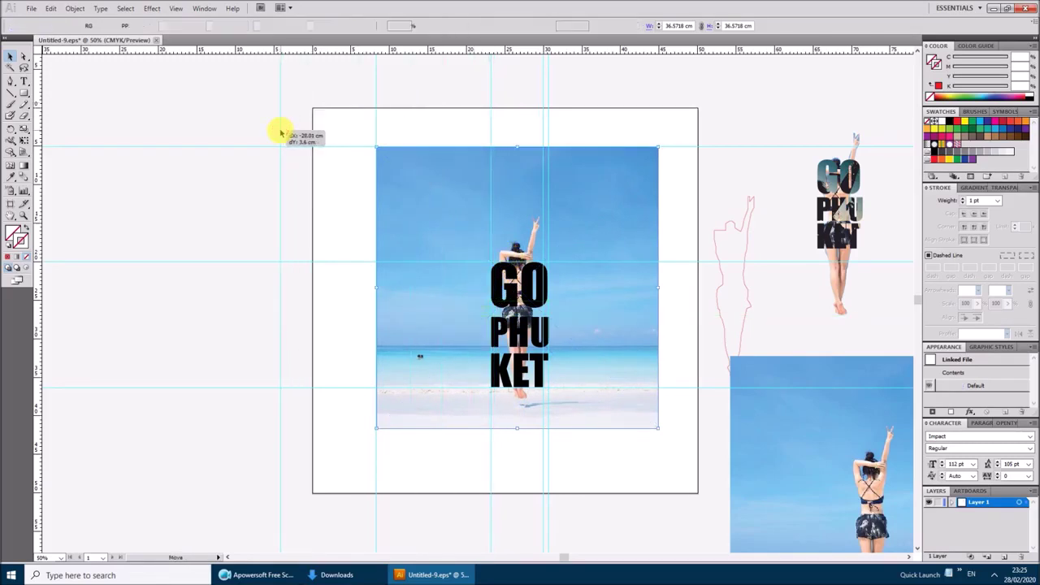
pyautogui.press('Delete')
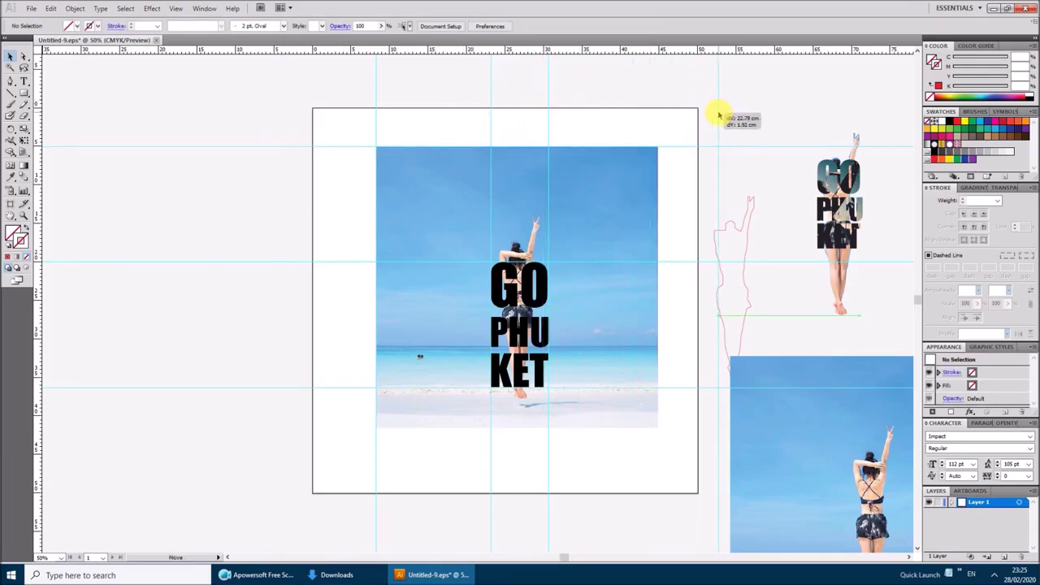
pyautogui.moveTo(546, 98); pyautogui.dragTo(719, 114)
pyautogui.press('Delete')
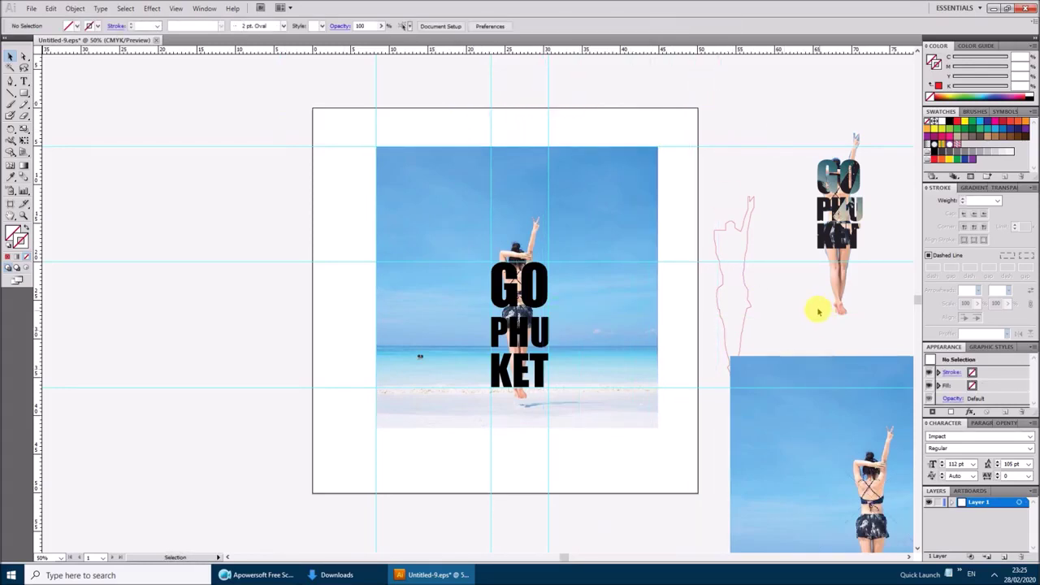
pyautogui.click(497, 292)
# Clip the photo into the GO PHUKET letters, then move the spare photo and woman outline onto the artboard
pyautogui.rightClick(429, 294)
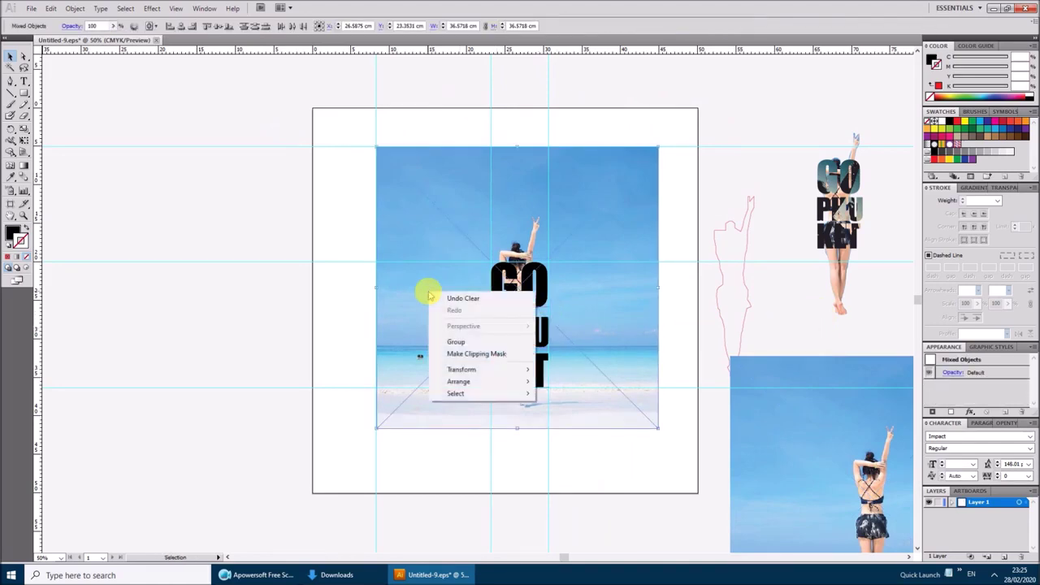
pyautogui.click(461, 351)
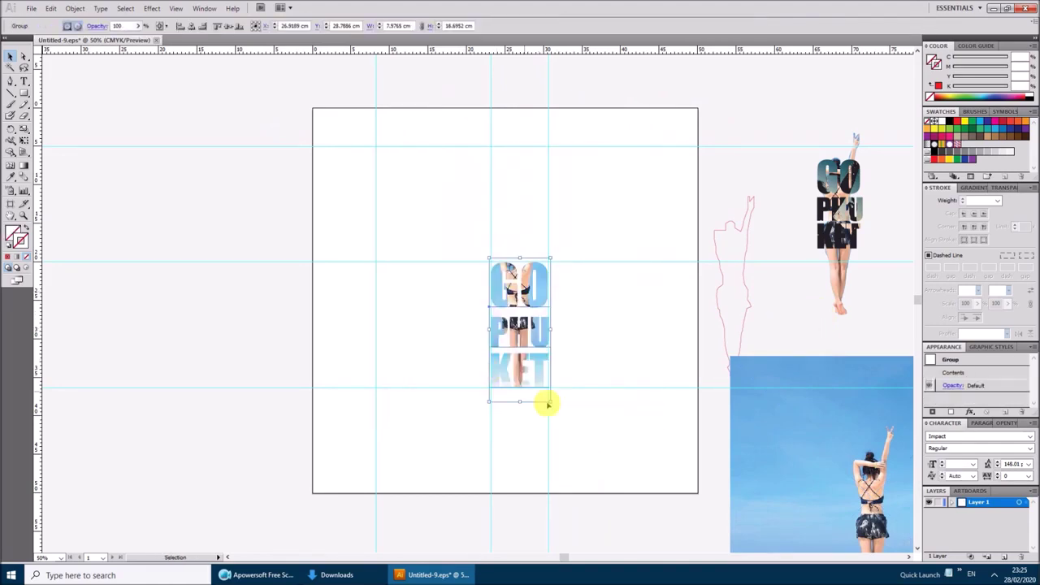
pyautogui.moveTo(776, 455)
pyautogui.mouseDown()
pyautogui.moveTo(607, 392)
pyautogui.moveTo(439, 261)
pyautogui.mouseUp()
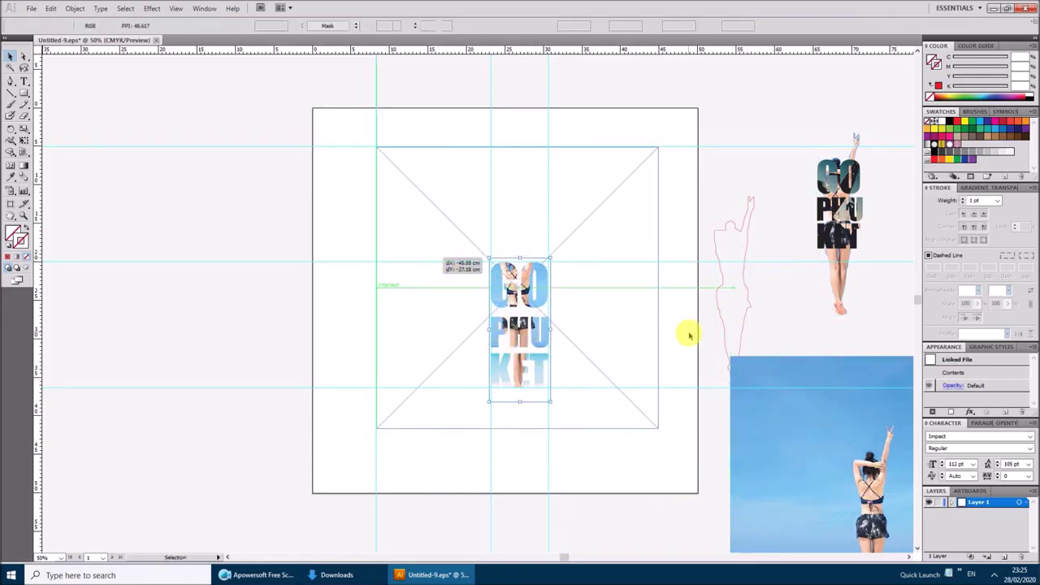
pyautogui.moveTo(725, 339); pyautogui.dragTo(509, 358)
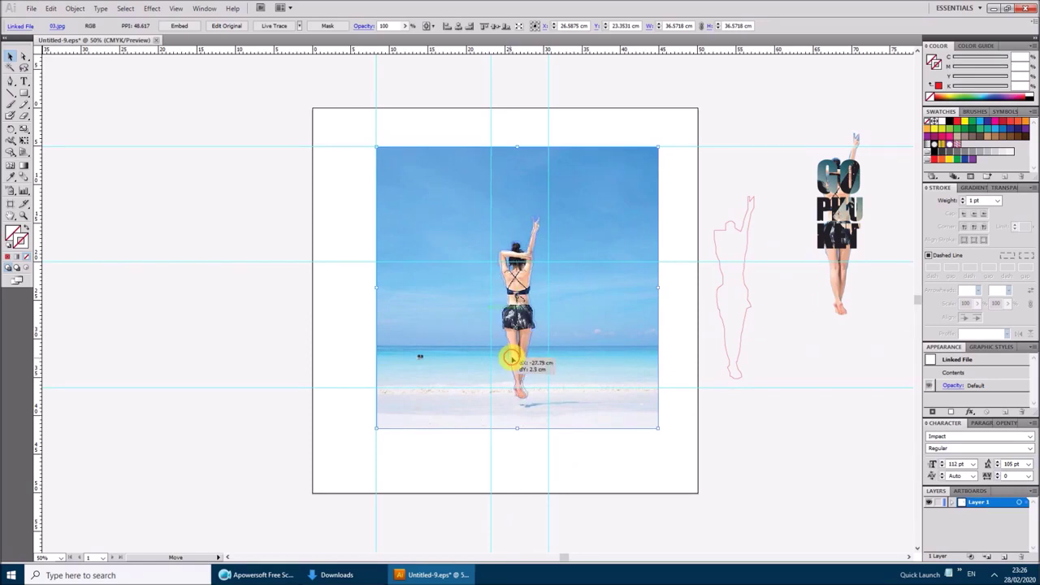
pyautogui.moveTo(509, 360); pyautogui.dragTo(510, 359)
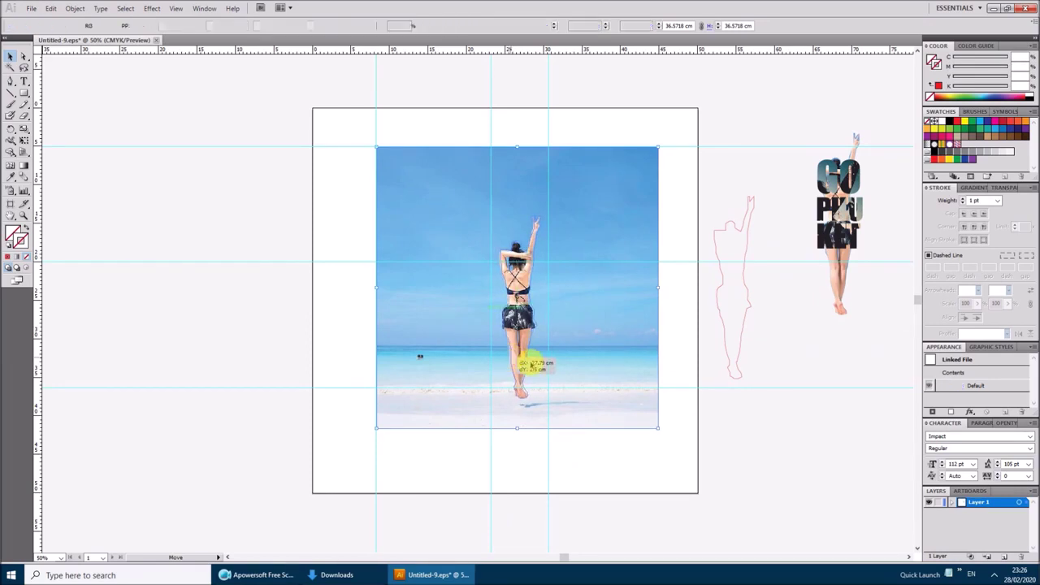
# Nudge the woman outline with arrow keys until it aligns with the figure
pyautogui.hotkey('ctrl', '1')
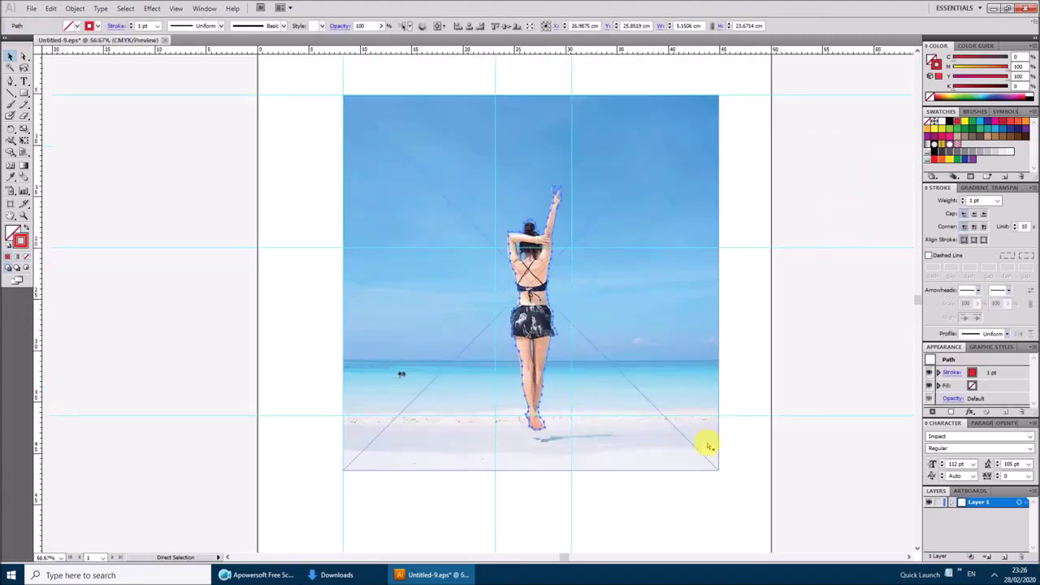
pyautogui.press('Left')
pyautogui.press('Left')
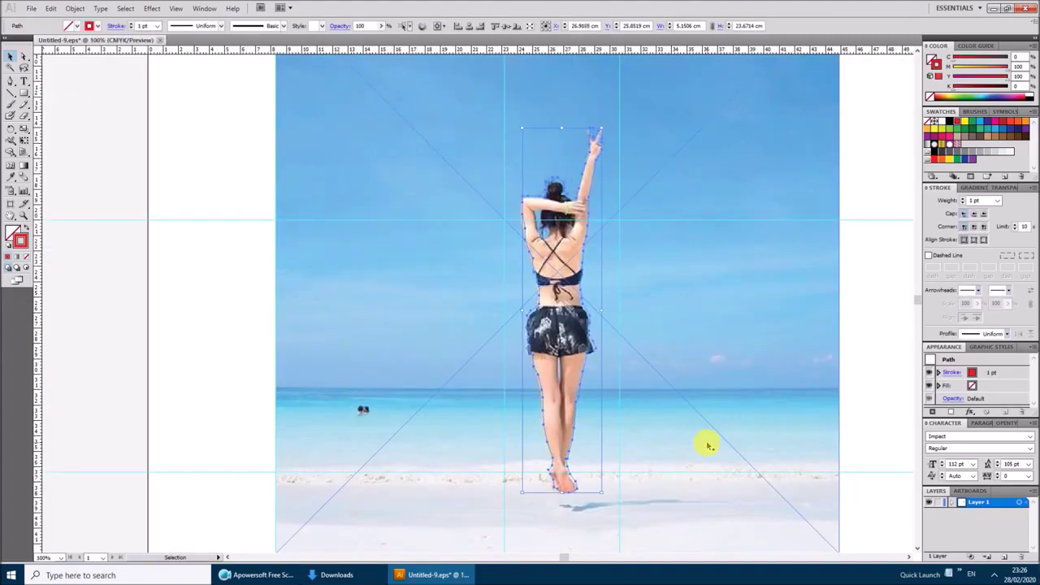
pyautogui.press('Left')
pyautogui.press('Left')
pyautogui.press('Down')
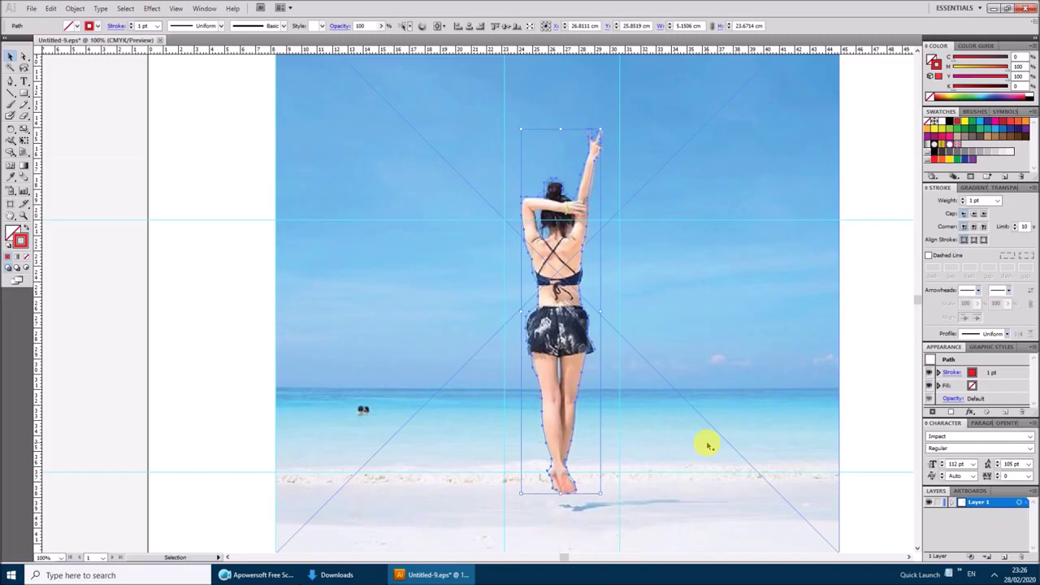
pyautogui.press('Down')
pyautogui.press('Down')
pyautogui.press('Right')
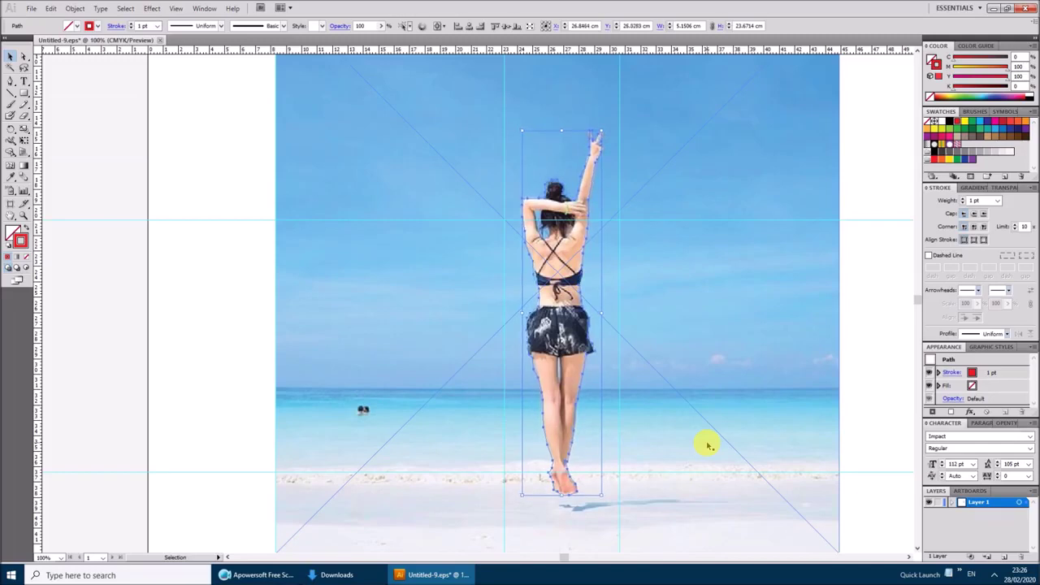
pyautogui.press('Right')
pyautogui.press('Down')
pyautogui.press('Down')
pyautogui.press('Right')
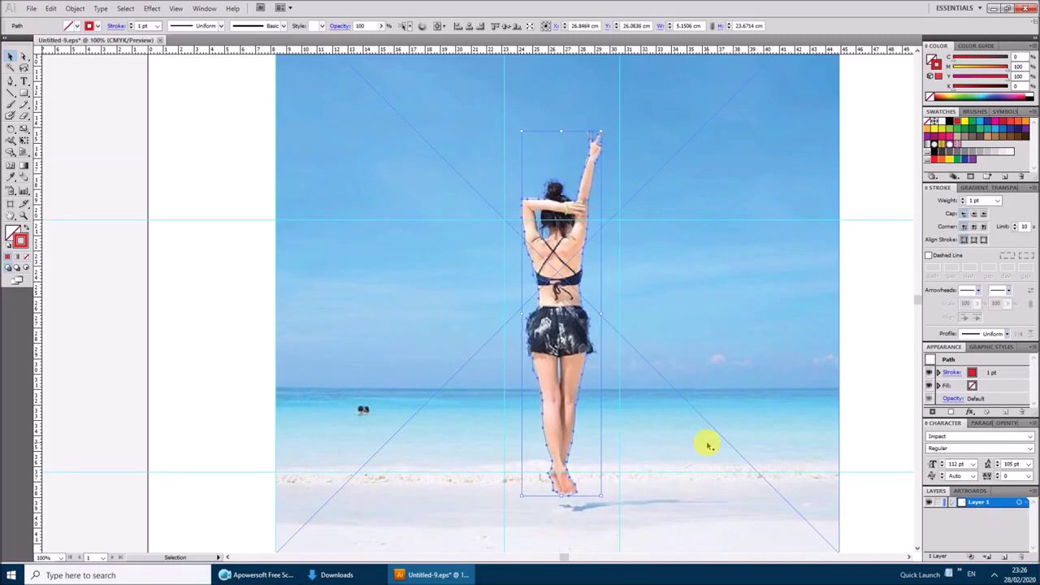
pyautogui.press('Right')
pyautogui.click(887, 365)
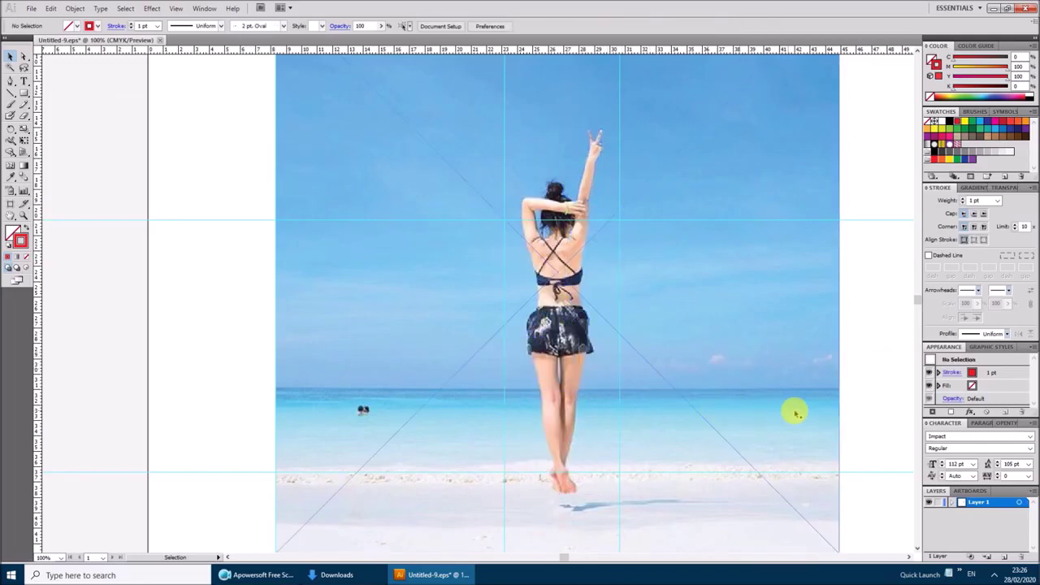
# Zoom out to the whole artboard and reselect everything with Ctrl+A
pyautogui.press('a')
pyautogui.hotkey('ctrl', '-')
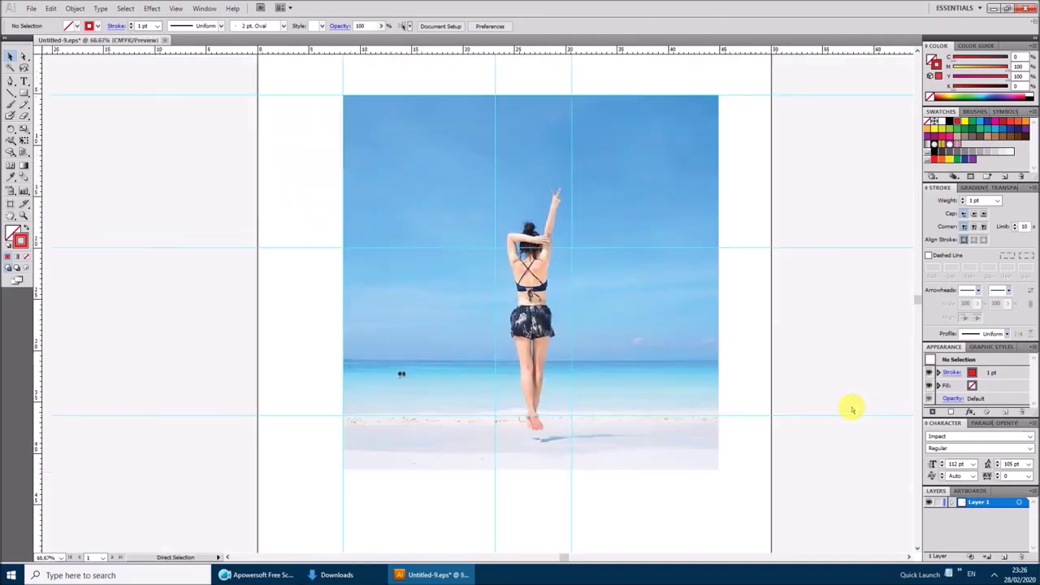
pyautogui.hotkey('ctrl', 'a')
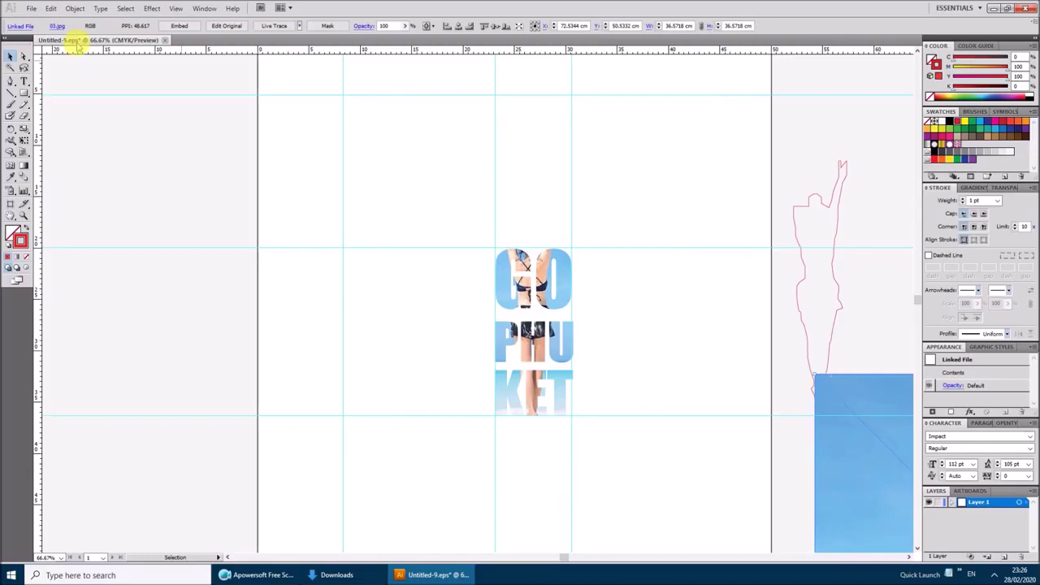
# Redo the photo's move to centre, then bring the woman's outline to front over her
pyautogui.click(51, 8)
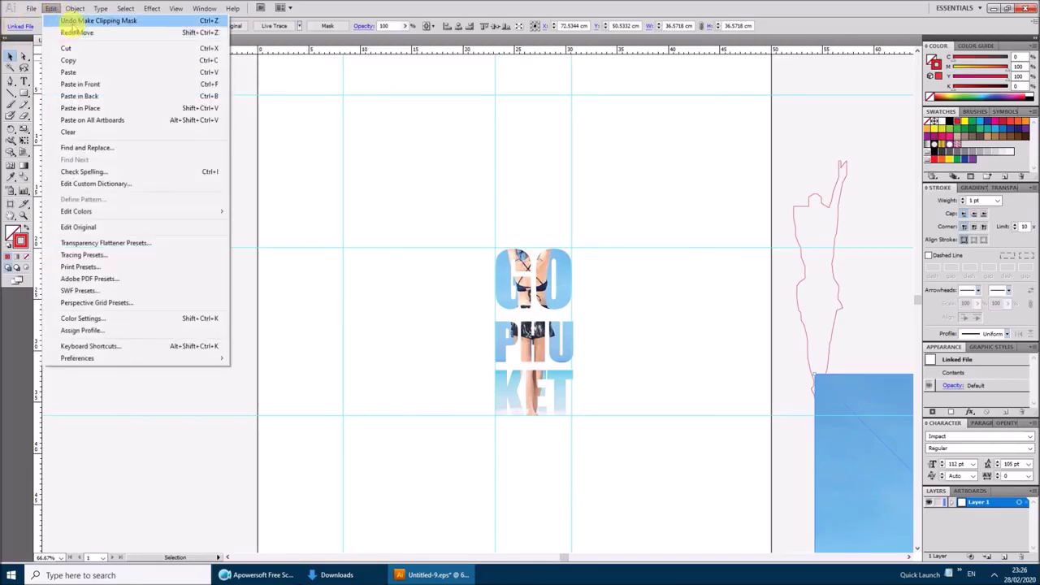
pyautogui.click(75, 32)
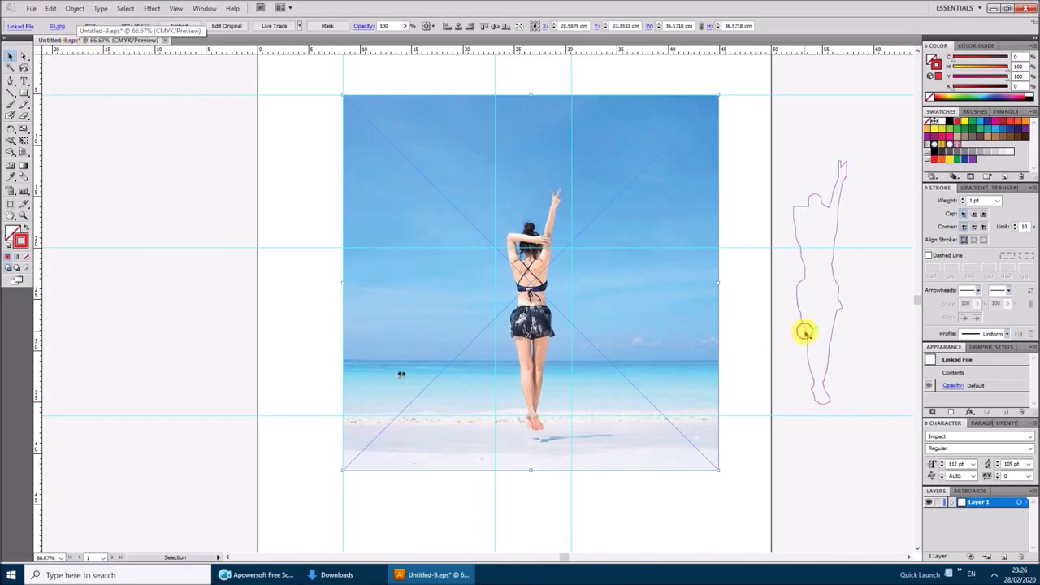
pyautogui.moveTo(805, 331); pyautogui.dragTo(676, 476)
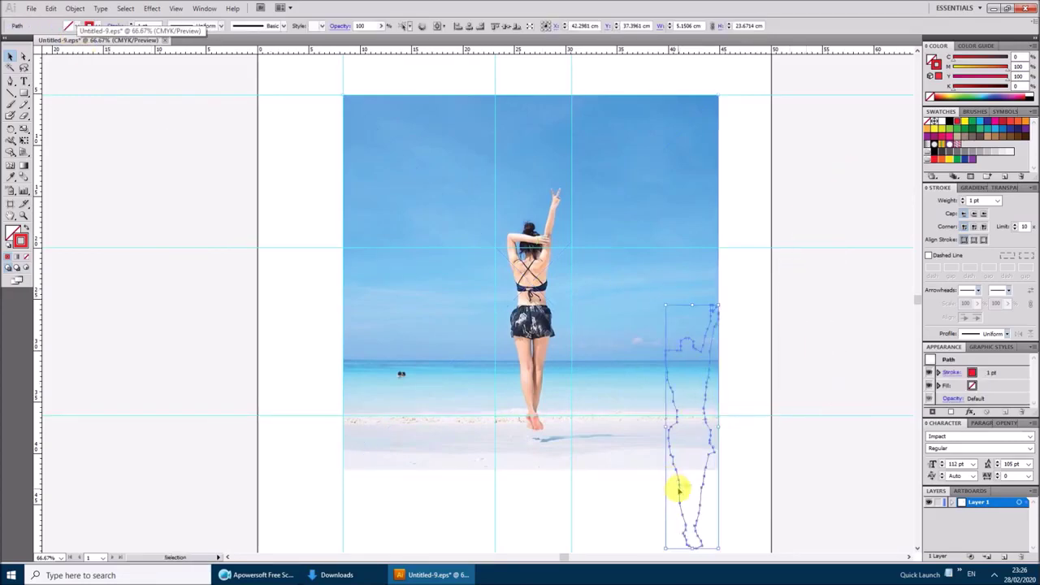
pyautogui.rightClick(679, 490)
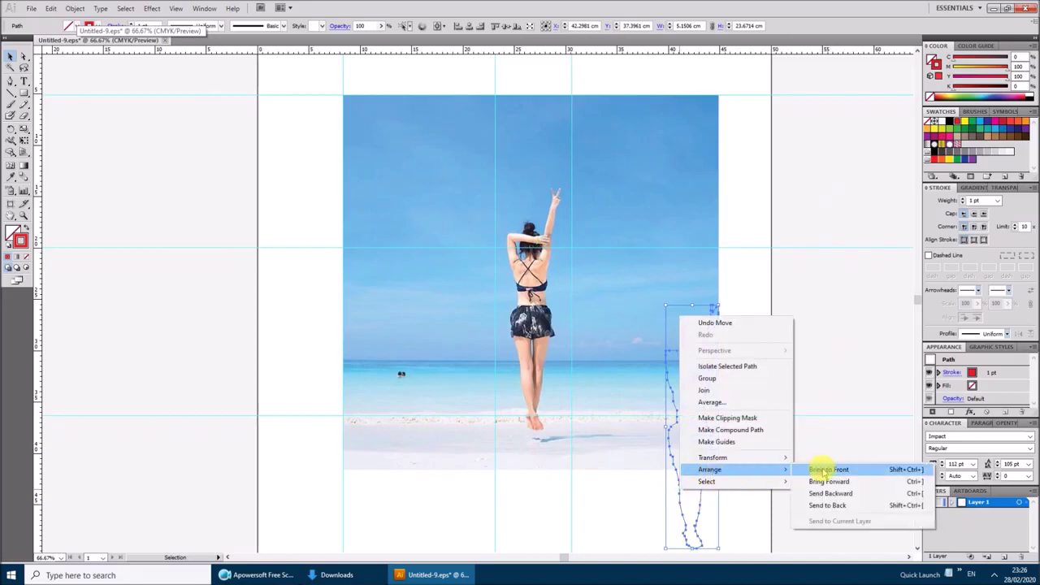
pyautogui.click(812, 471)
pyautogui.moveTo(677, 487); pyautogui.dragTo(522, 373)
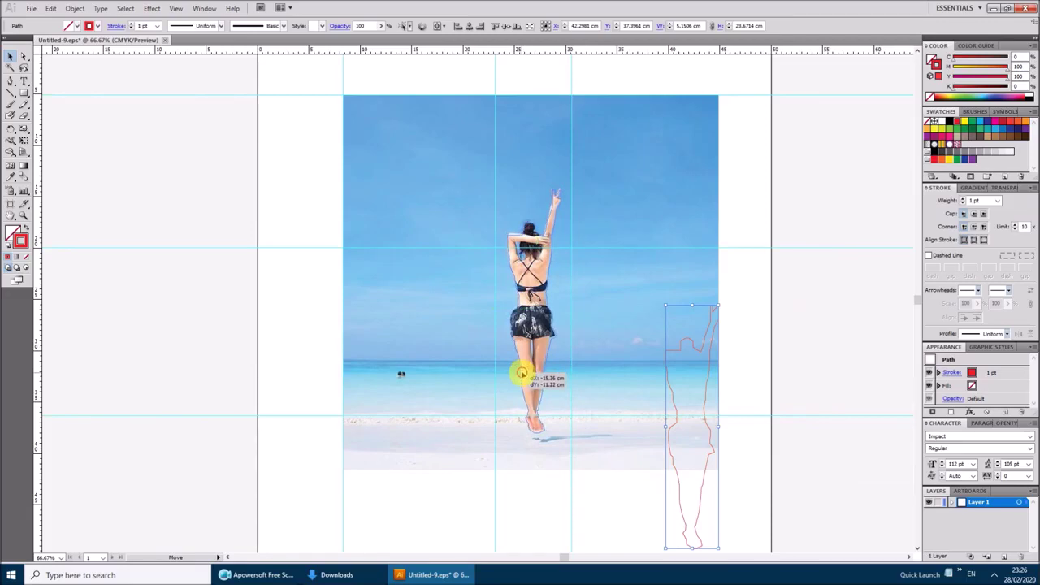
# At 100% zoom, nudge the woman's outline with arrow keys until it matches her figure
pyautogui.moveTo(521, 374); pyautogui.dragTo(520, 371)
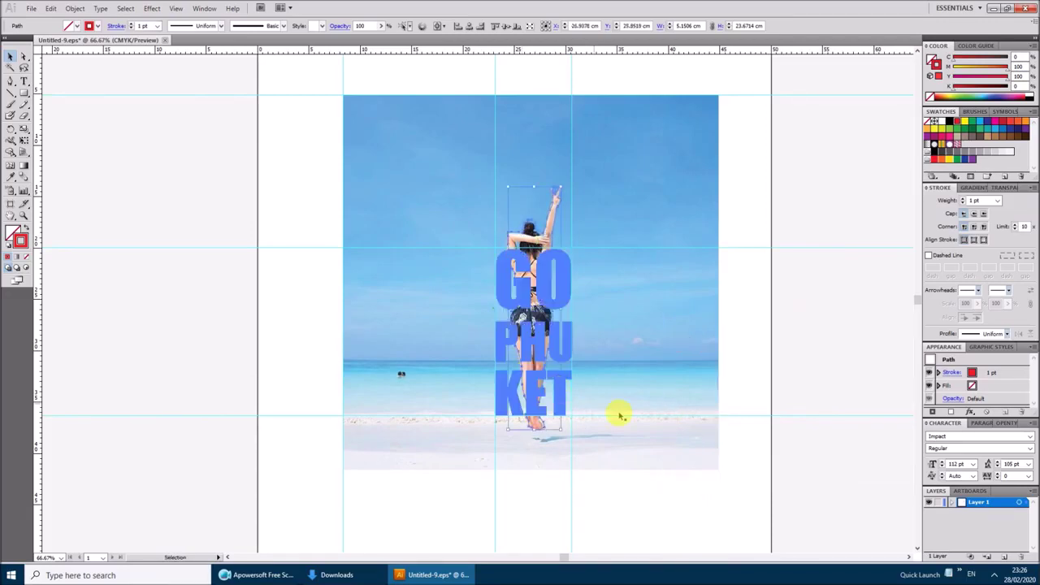
pyautogui.press('a')
pyautogui.hotkey('ctrl', '1')
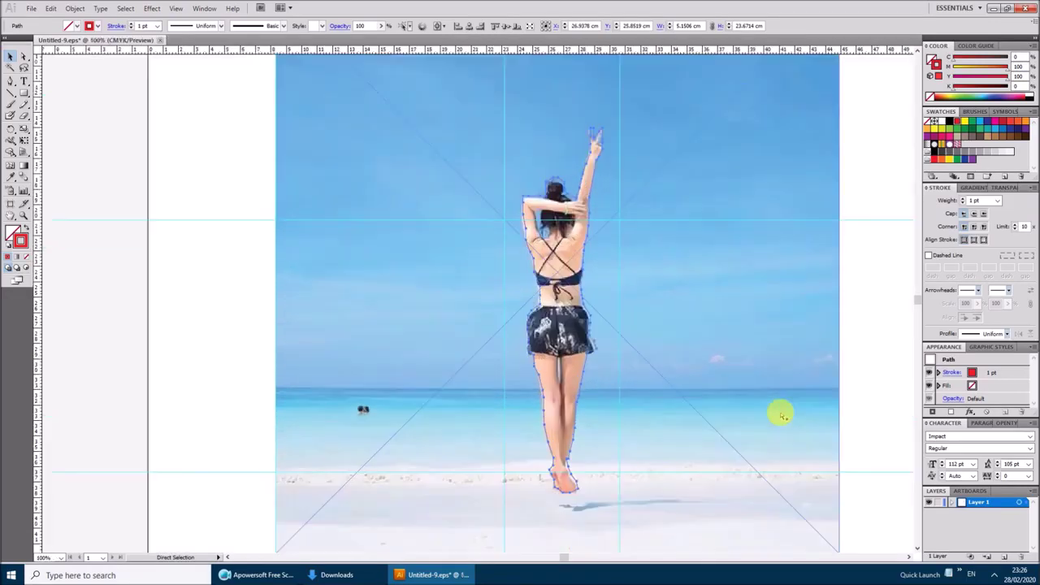
pyautogui.press('v')
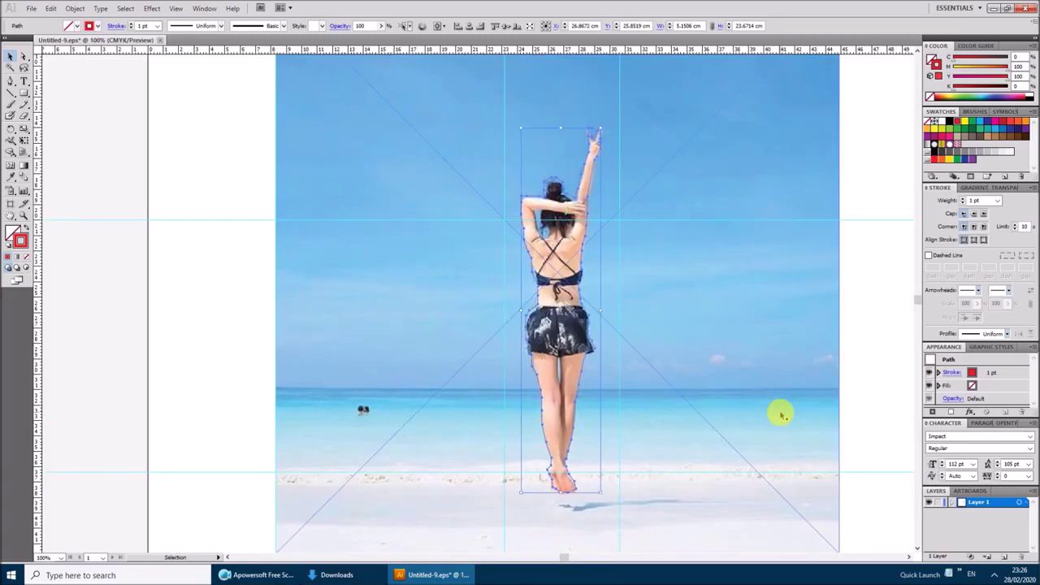
pyautogui.press('Left')
pyautogui.press('Left')
pyautogui.press('Down')
pyautogui.press('Down')
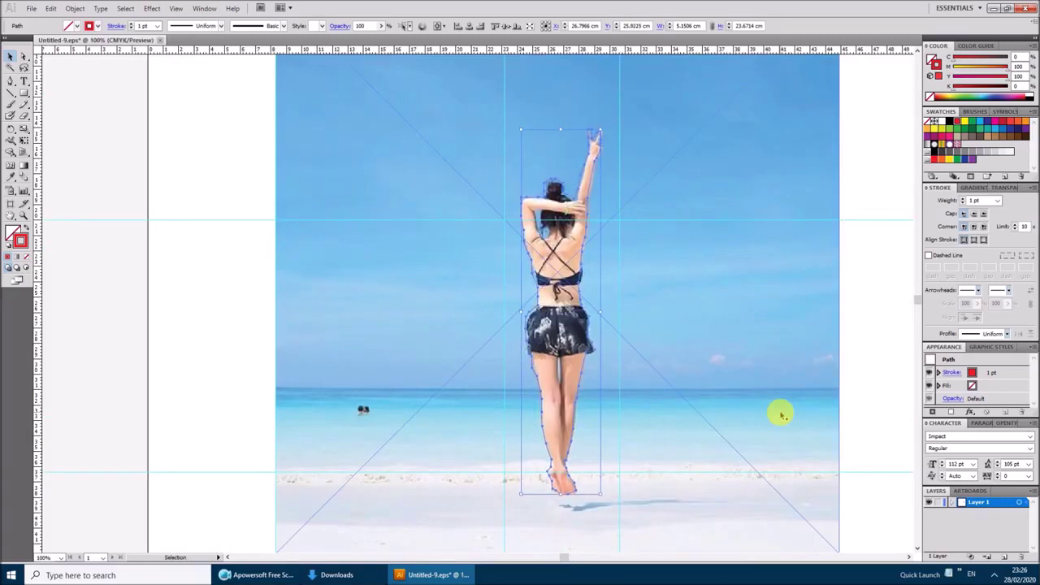
pyautogui.press('Down')
pyautogui.press('Down')
pyautogui.press('Down')
pyautogui.press('Down')
pyautogui.press('Down')
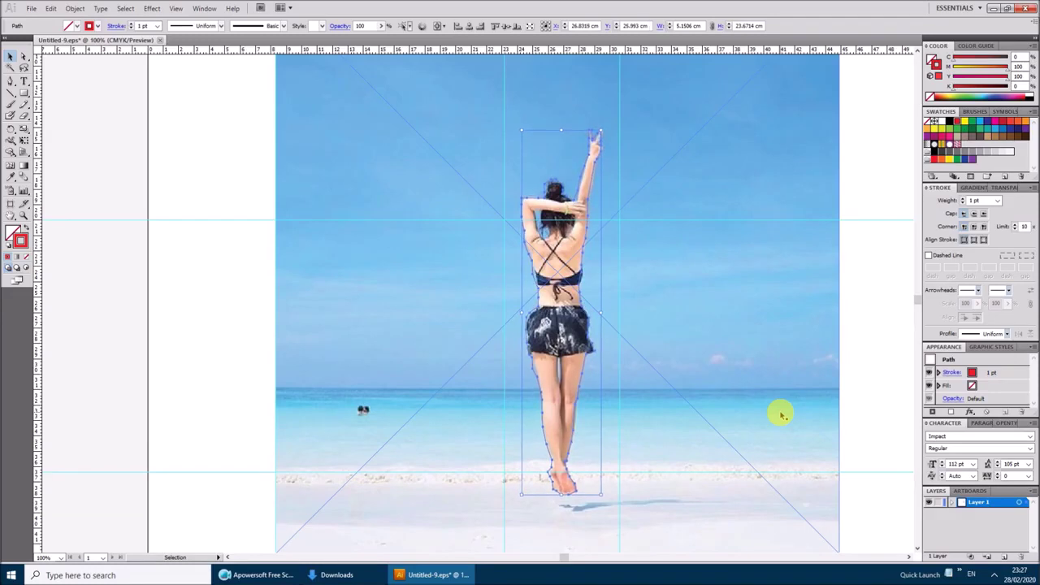
pyautogui.press('Right')
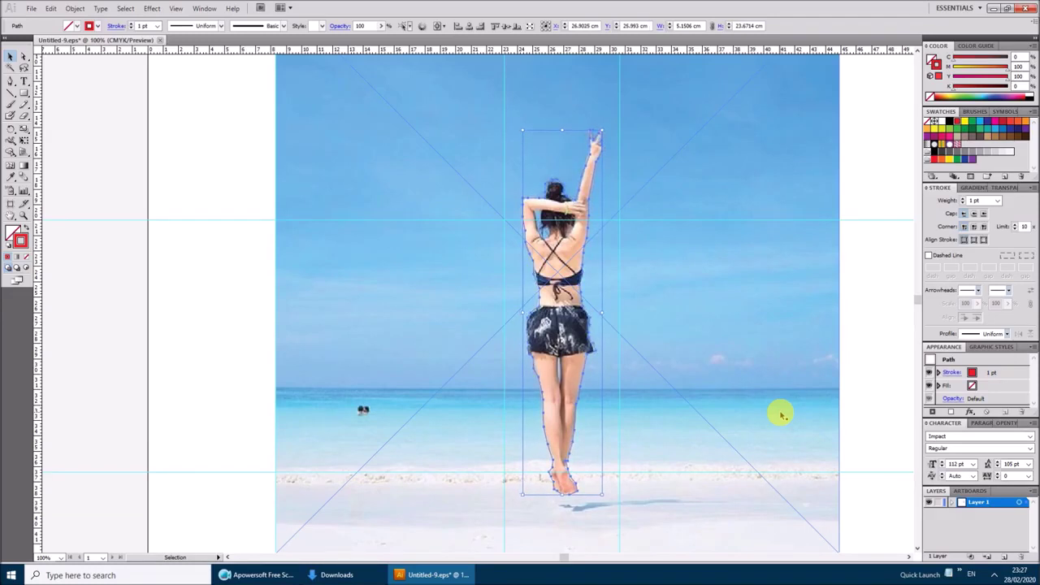
pyautogui.press('Down')
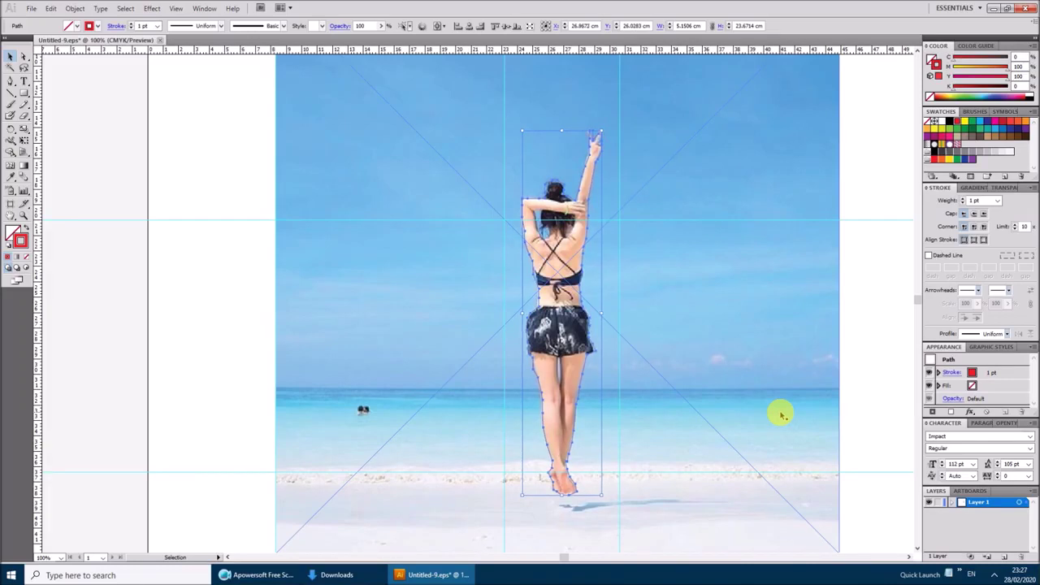
pyautogui.click(866, 362)
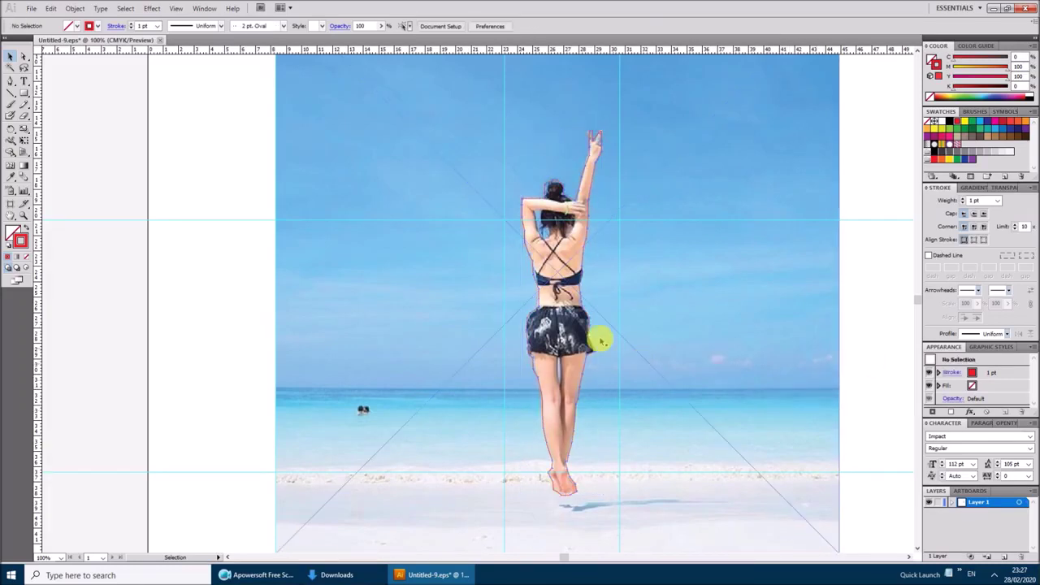
pyautogui.click(520, 319)
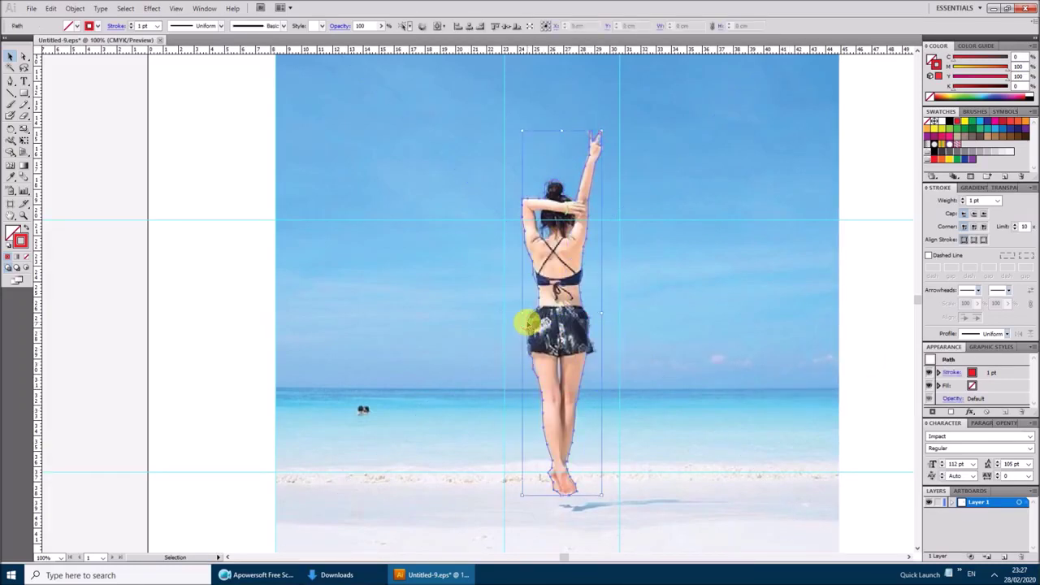
# Make a clipping mask from the woman's outline and the beach photo
pyautogui.keyDown('shift'); pyautogui.click(450, 324); pyautogui.keyUp('shift')
pyautogui.rightClick(450, 324)
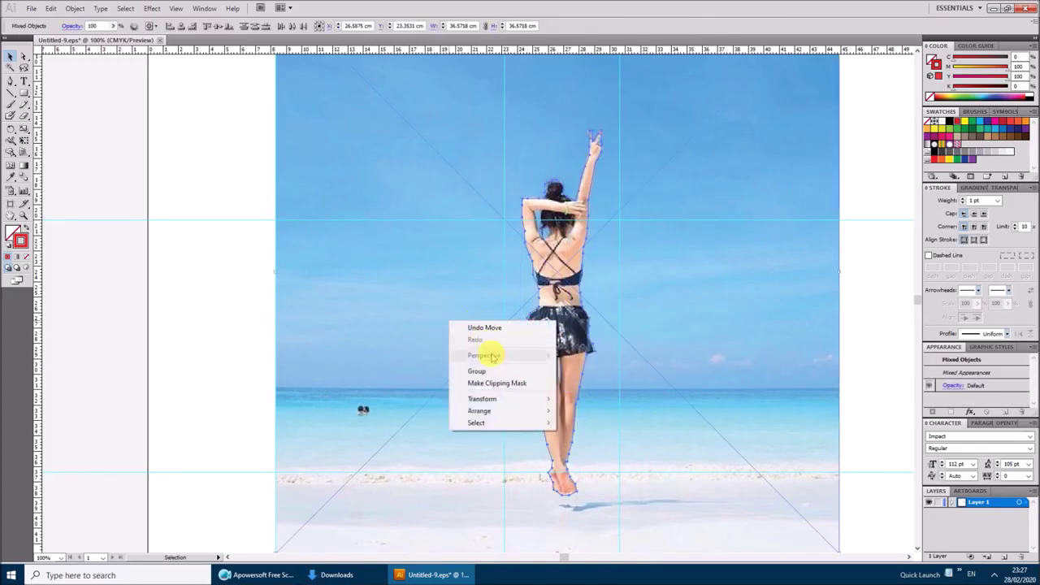
pyautogui.click(494, 384)
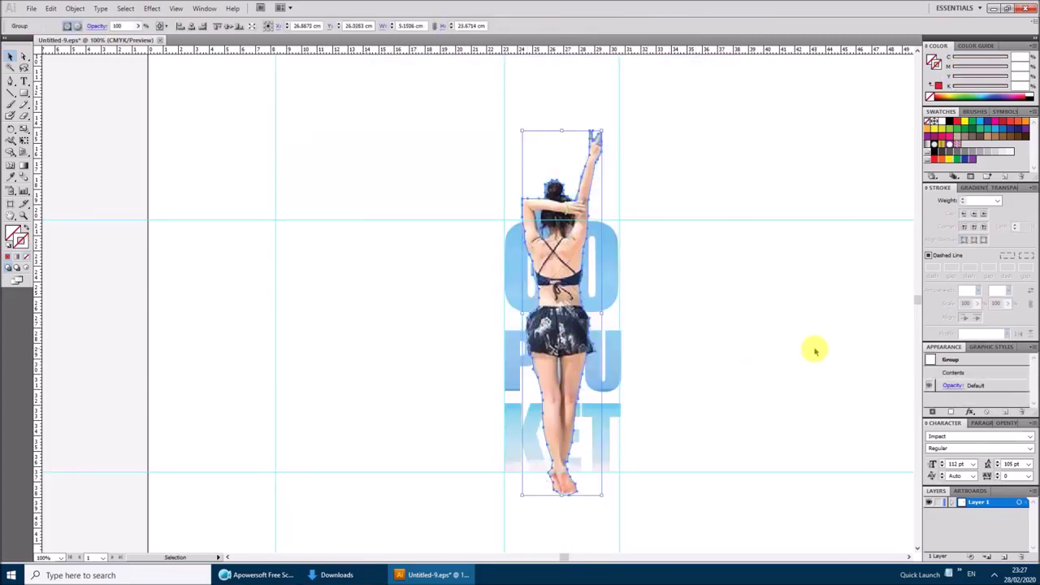
pyautogui.click(814, 349)
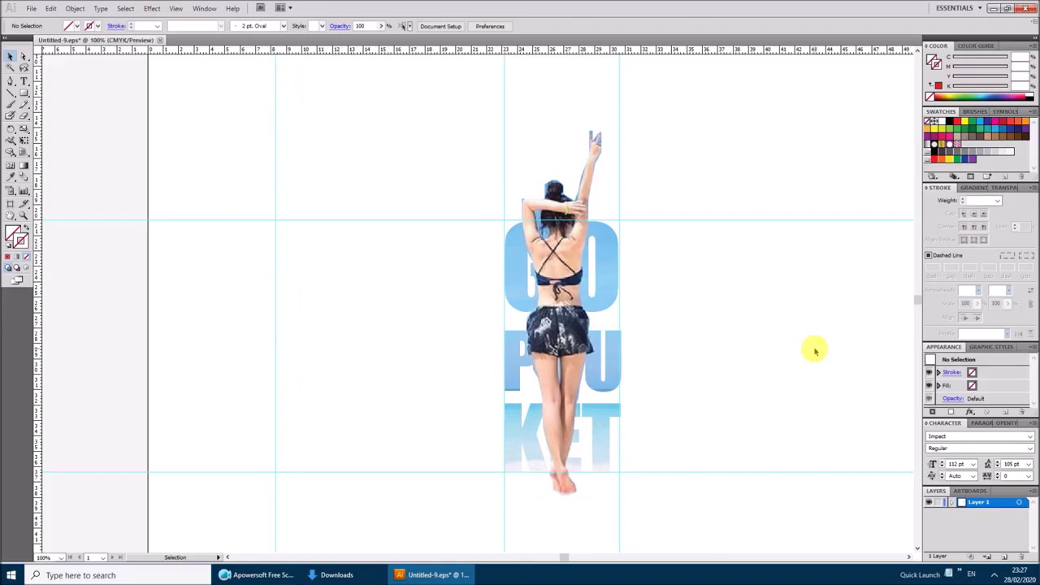
# Lock the guides and hide them
pyautogui.rightClick(130, 338)
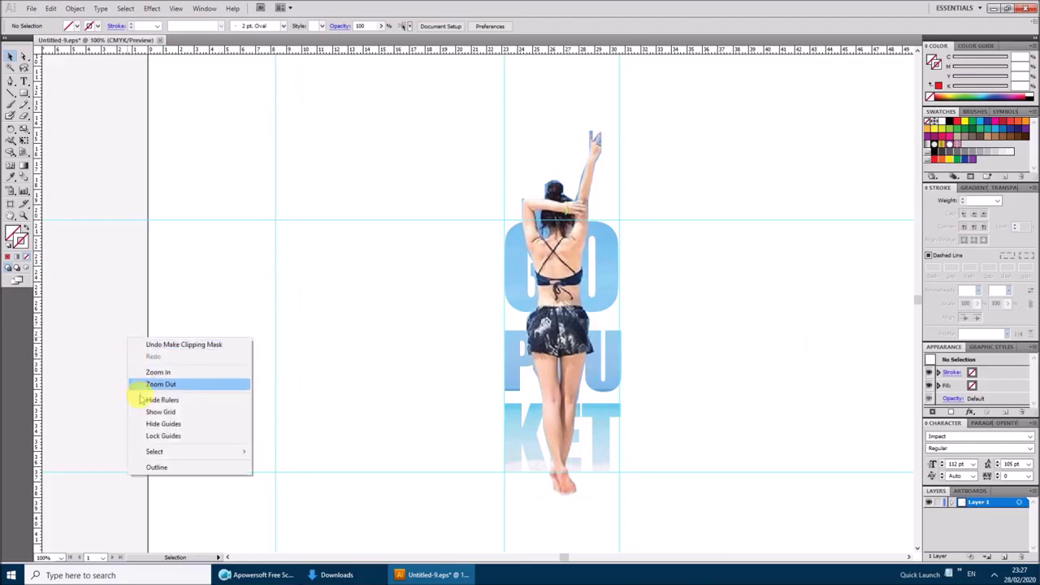
pyautogui.click(147, 435)
pyautogui.rightClick(120, 400)
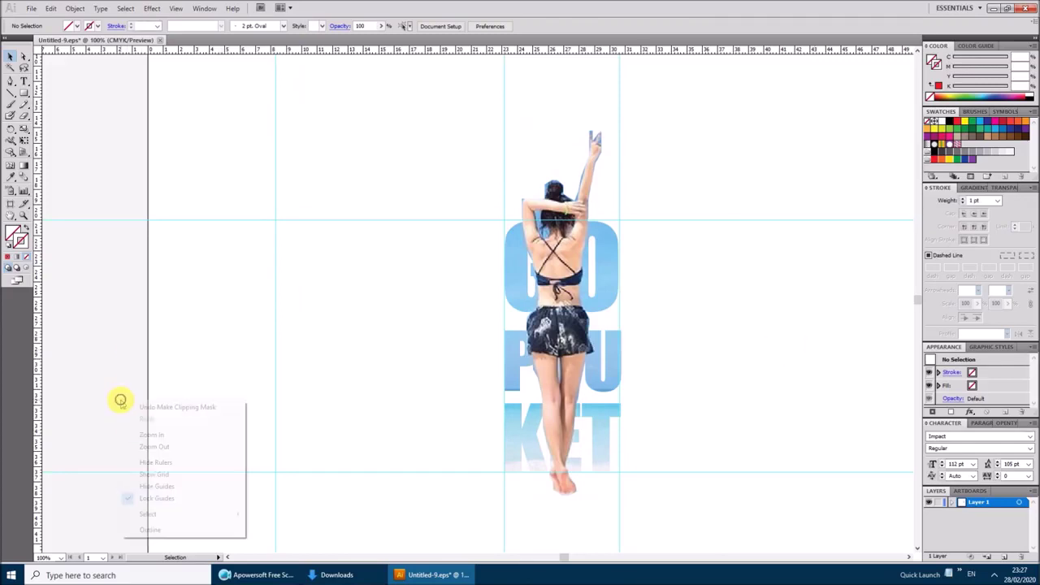
pyautogui.click(146, 487)
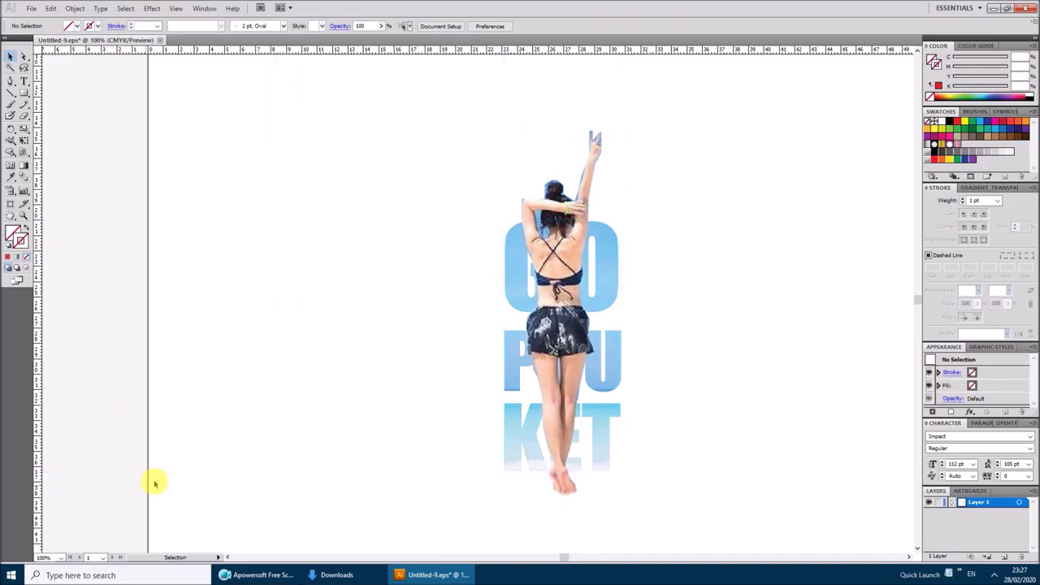